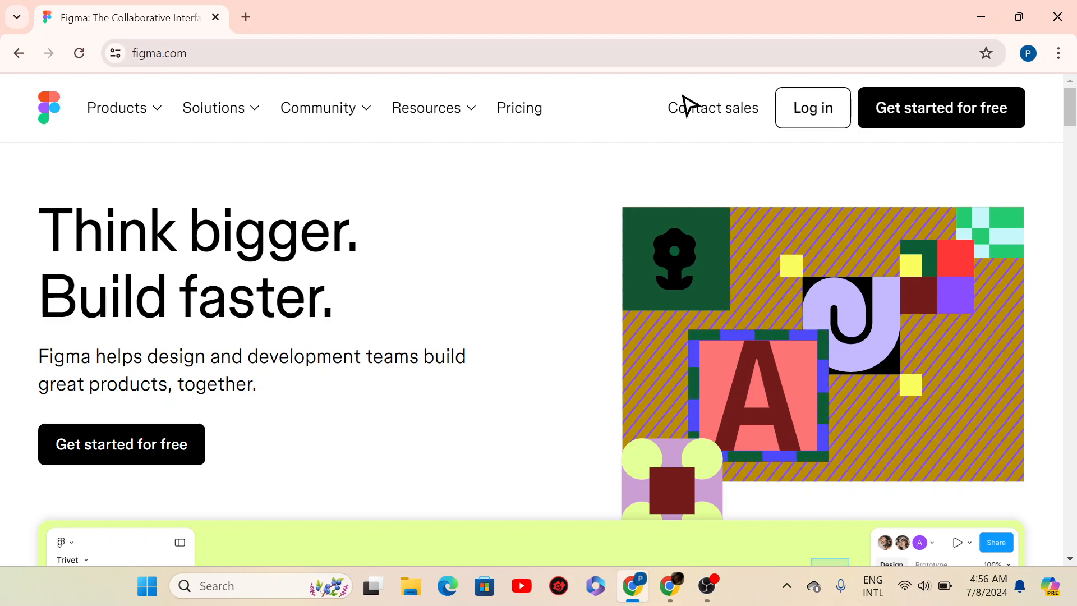
- Open a new Chrome tab next to the Figma homepage tab
click(243, 17)
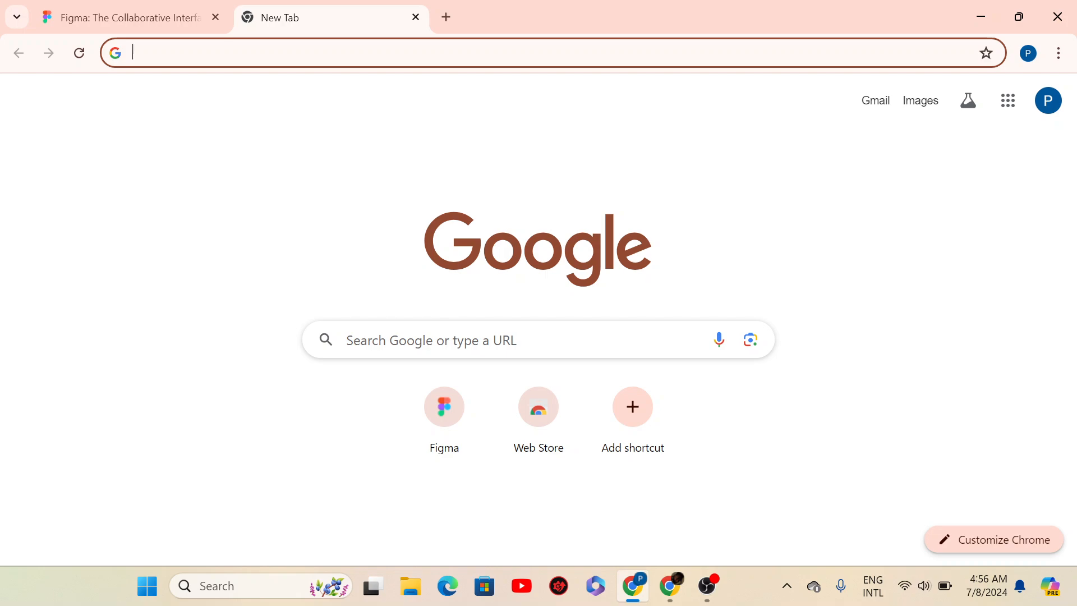
- Go to figma.com, log out of the pending signup, and dismiss the cookie notice
text(www.figma.com)
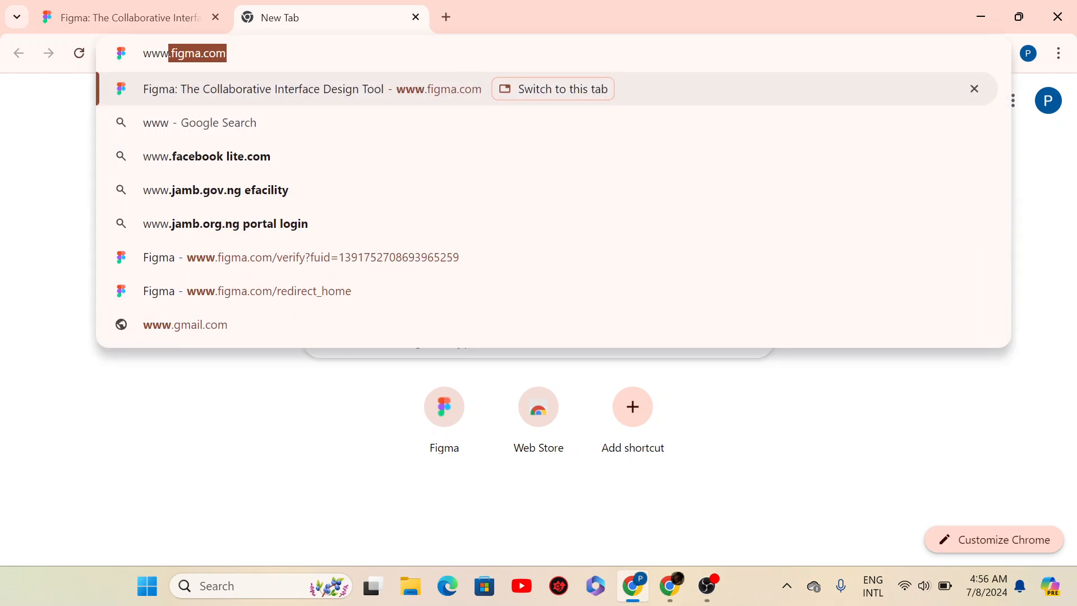
key(Return)
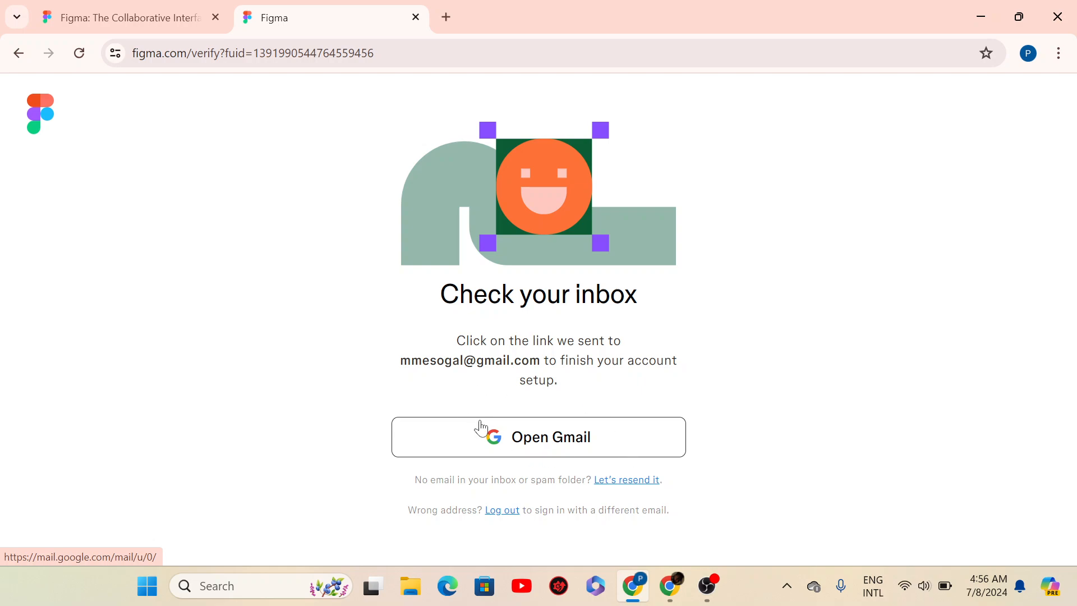
click(509, 515)
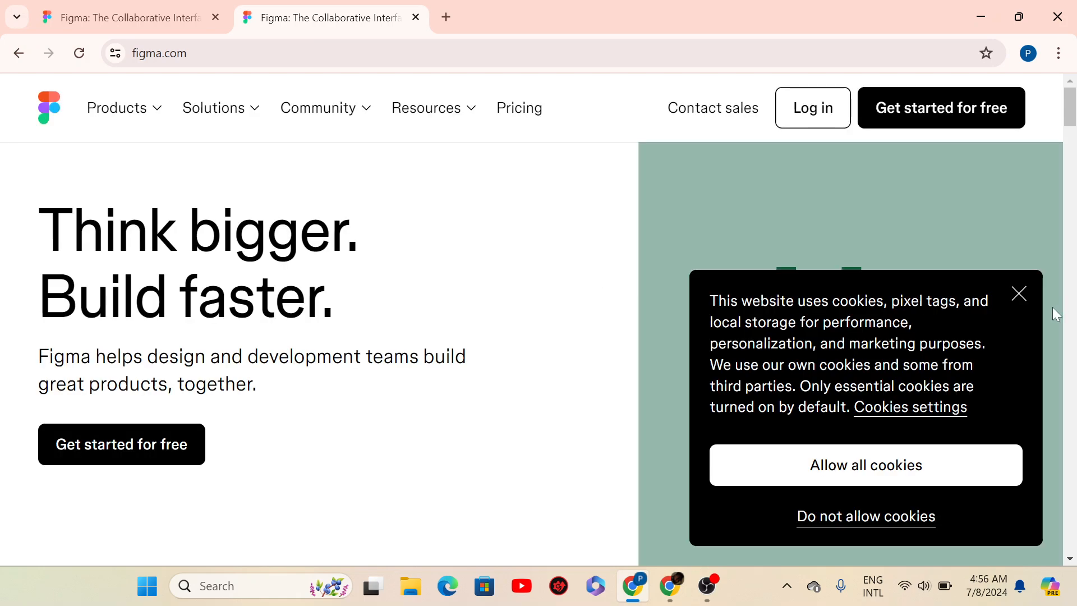
click(1018, 295)
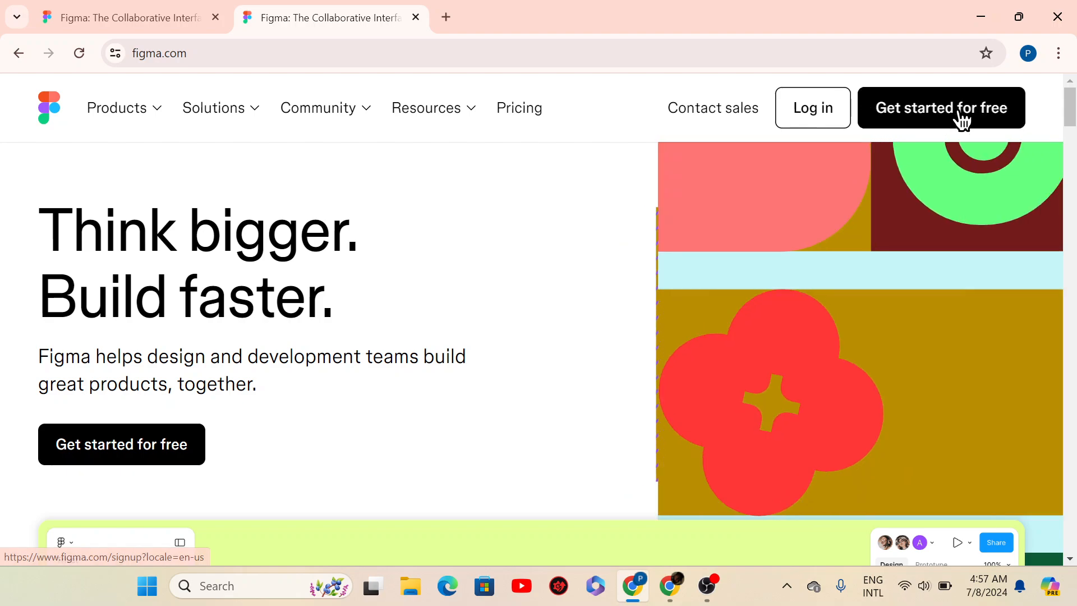
- Sign up for free with the autofilled email, stray 't' removed, plus a password
click(926, 101)
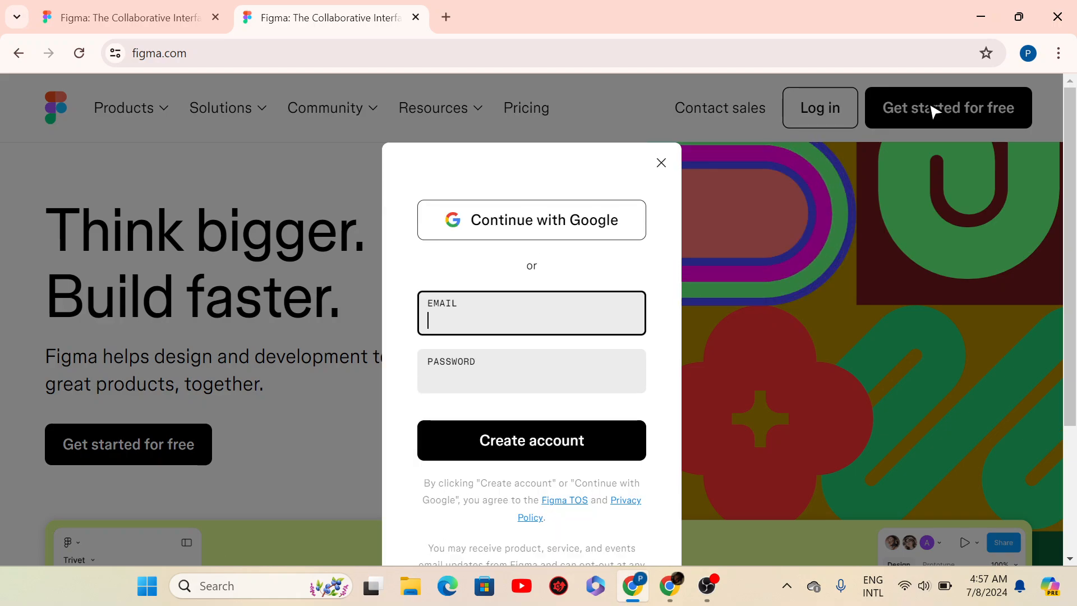
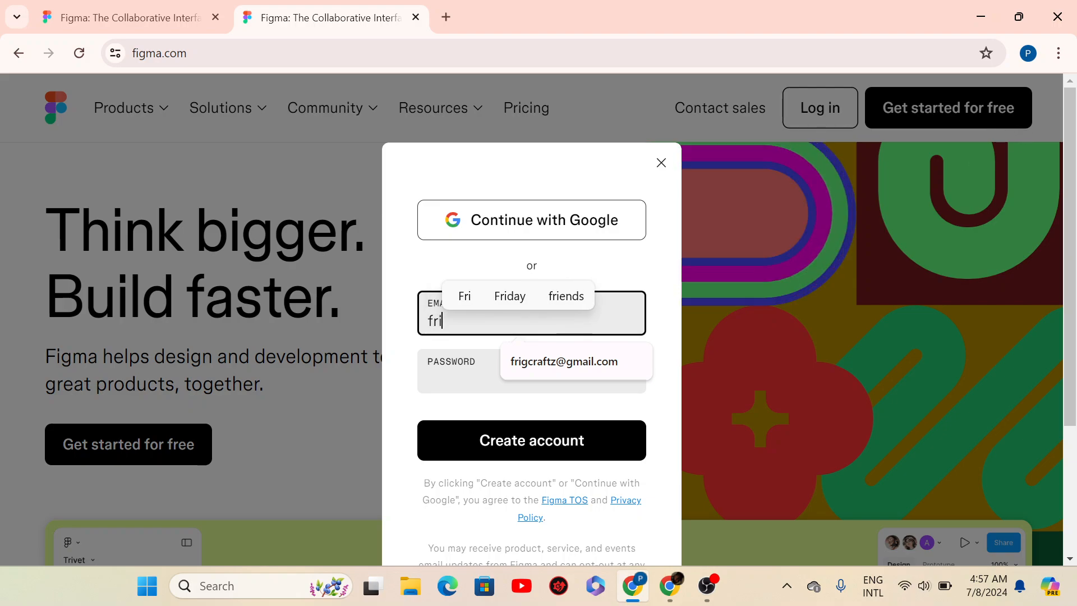
click(572, 365)
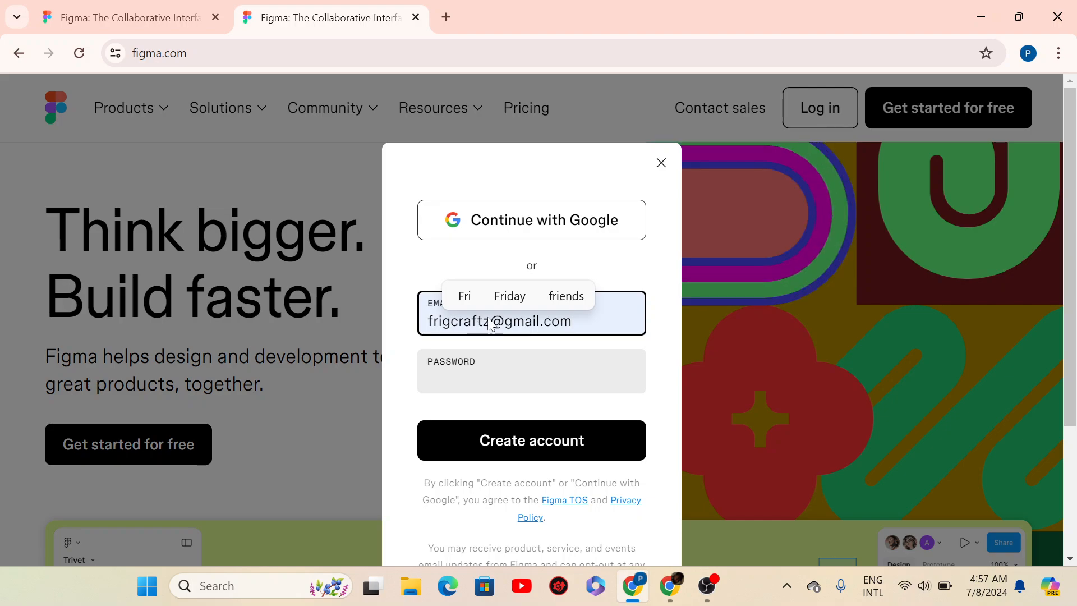
key(Left)
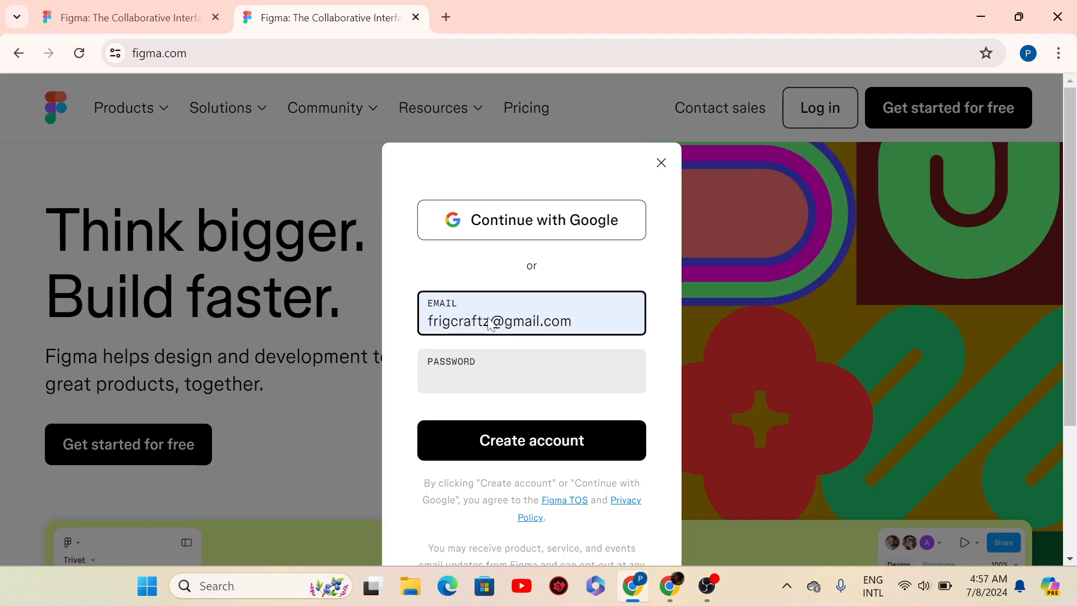
click(489, 324)
key(BackSpace)
key(Tab)
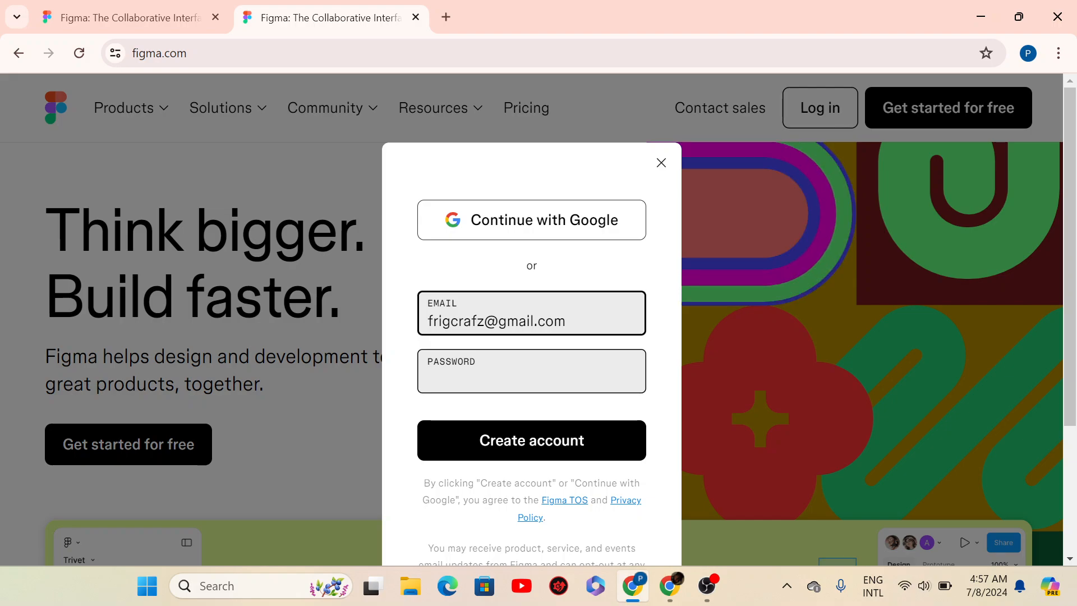
text(•••)
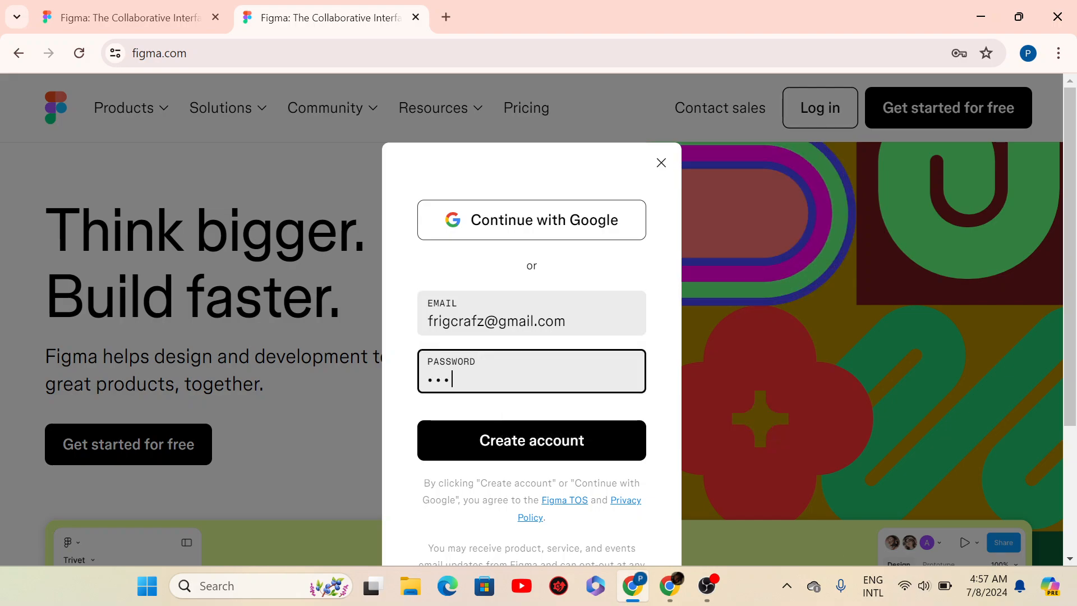
text(••••••)
click(469, 437)
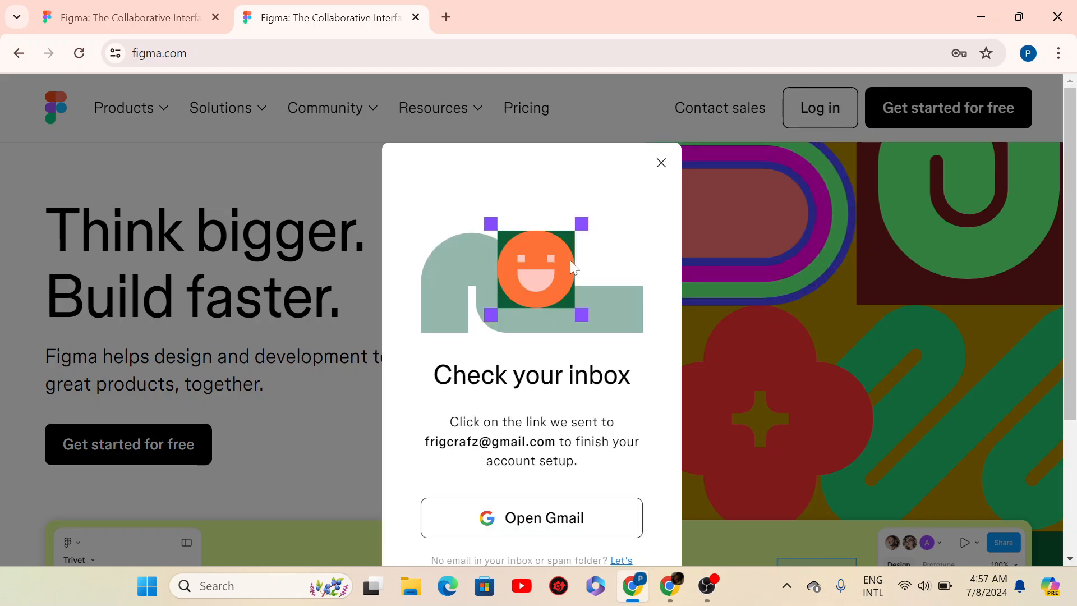
- In Gmail, open Figma's 'Verify your email address' message and follow its Verify email link
click(500, 522)
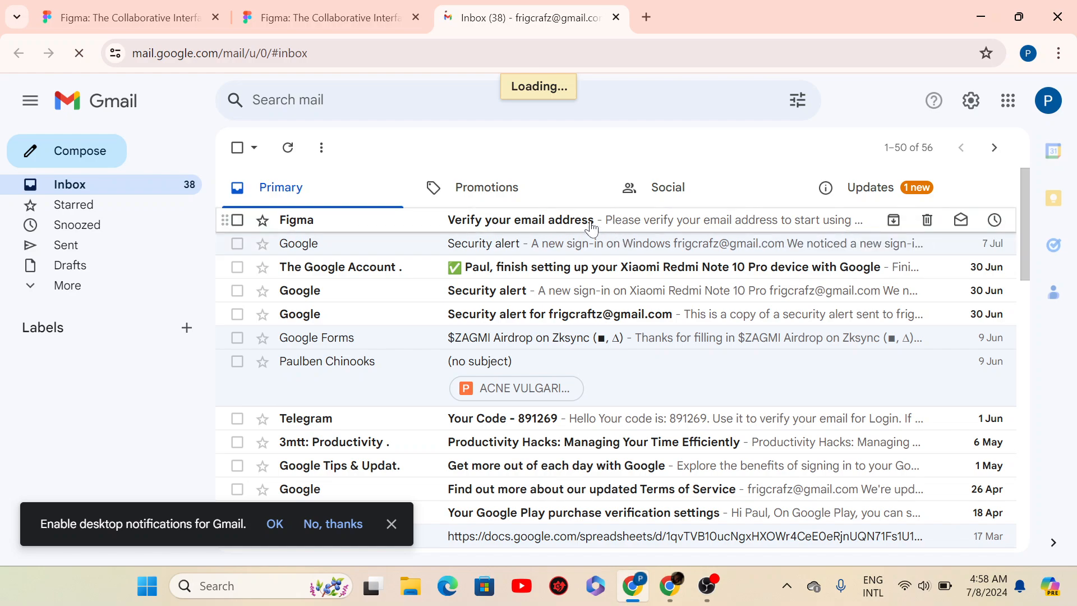
click(591, 229)
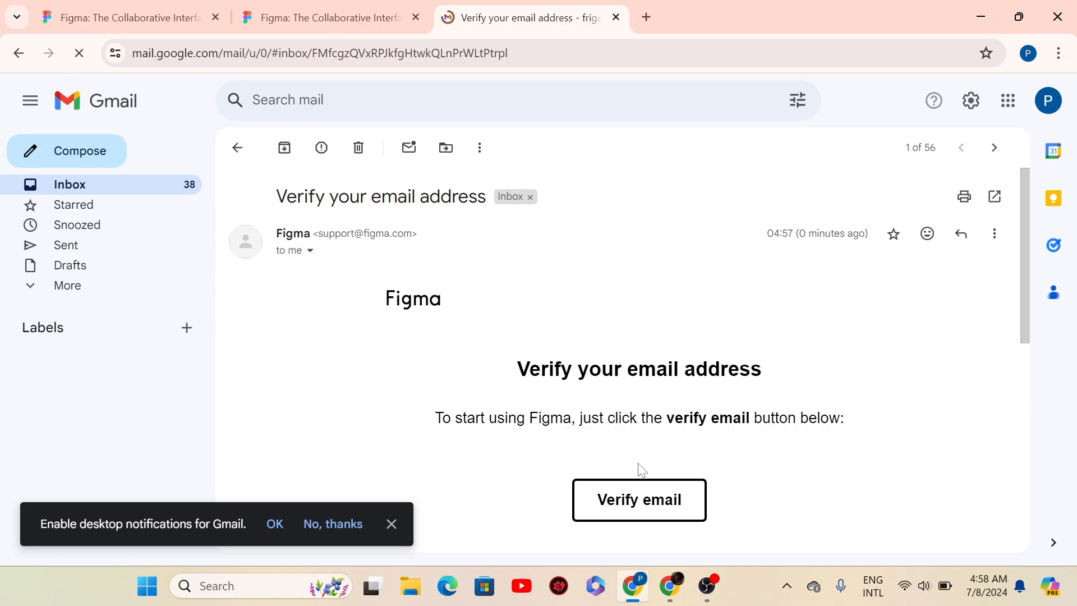
click(635, 501)
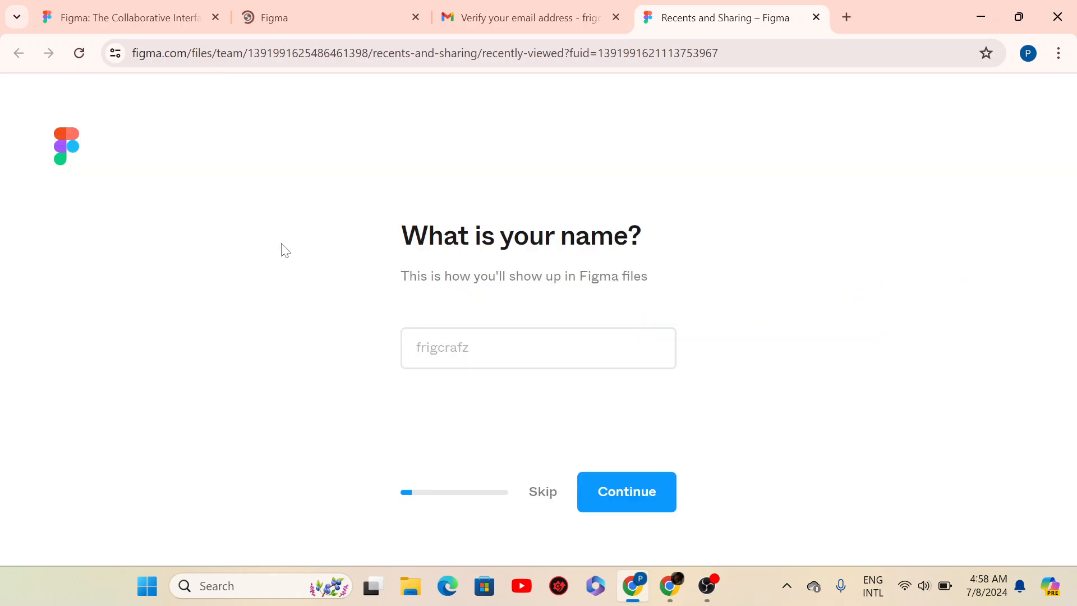
- Enter your display name, choose Student as your work and At a school as the setting
click(482, 348)
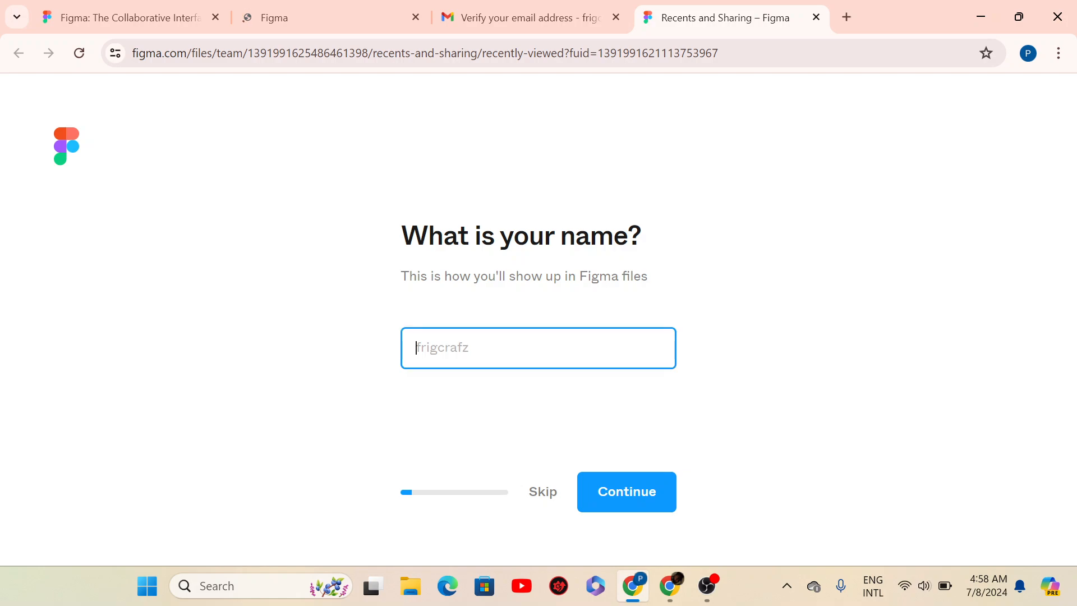
text(Mmesoma)
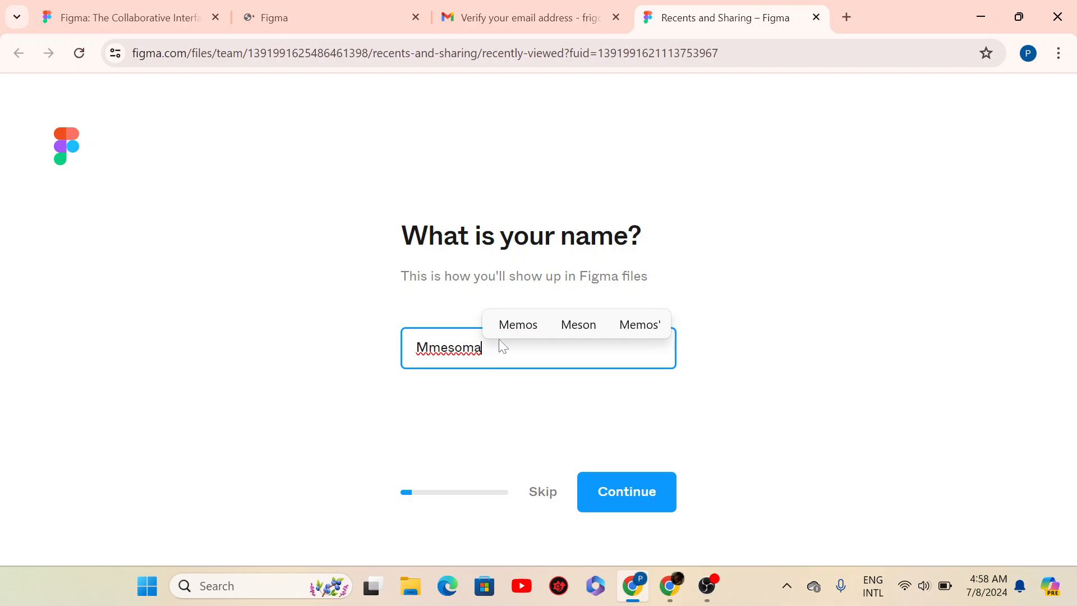
click(615, 505)
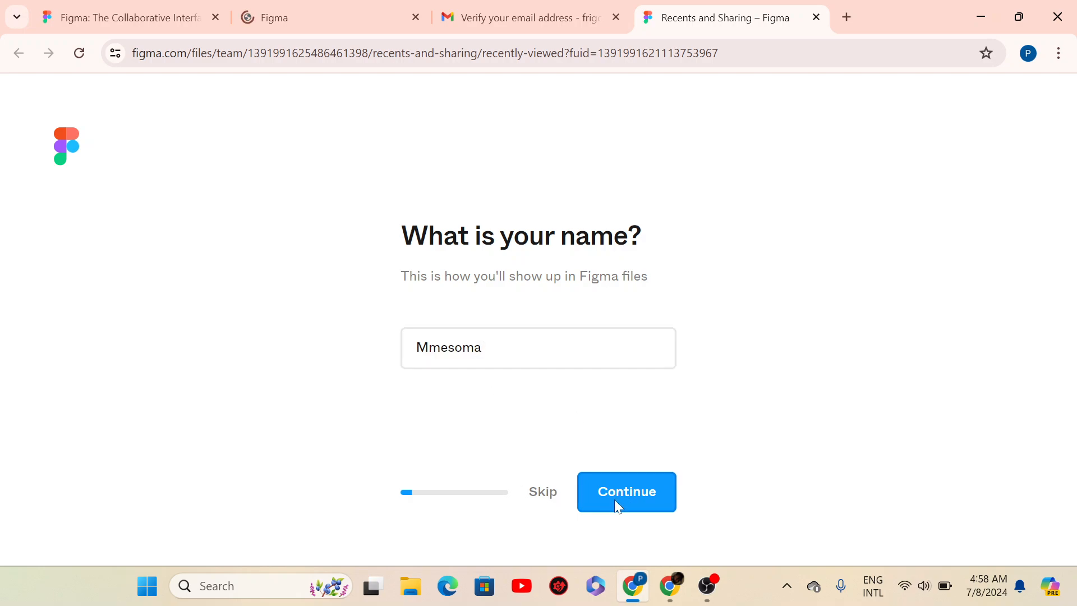
click(458, 374)
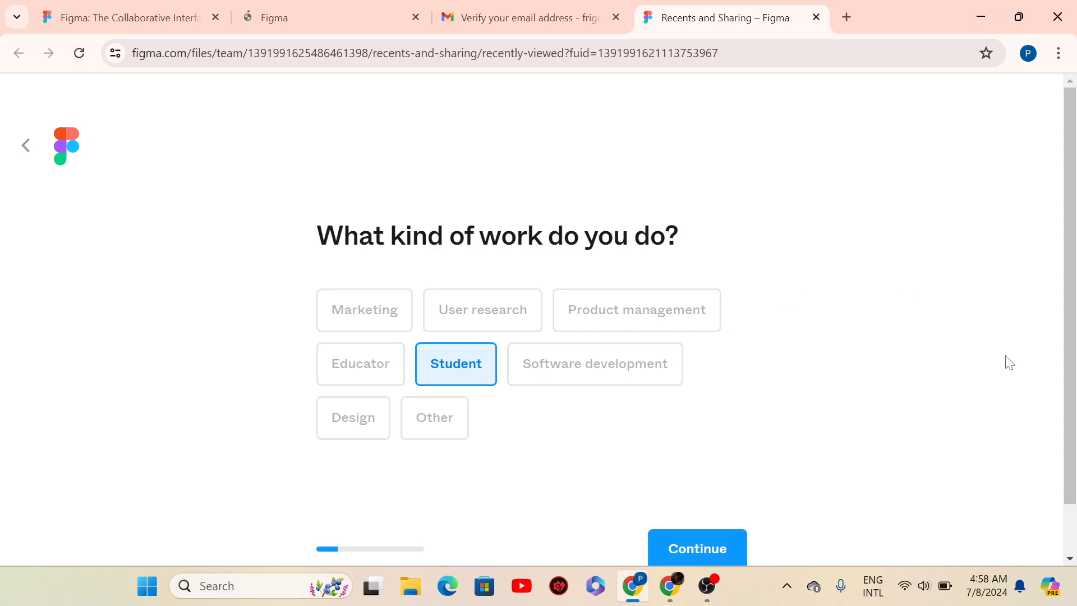
scroll(1067, 488, down, 1)
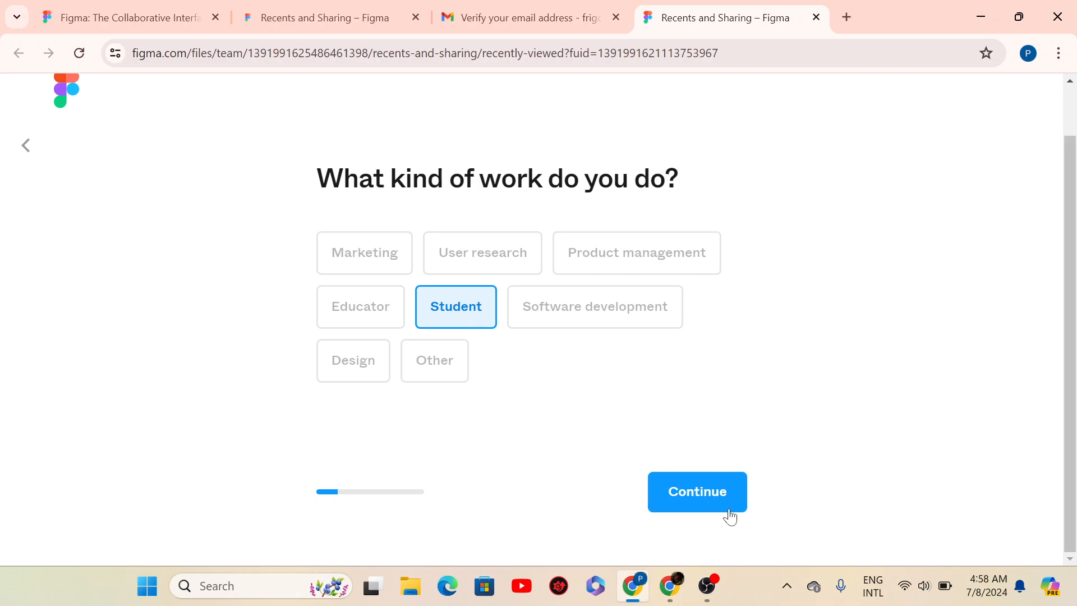
click(705, 502)
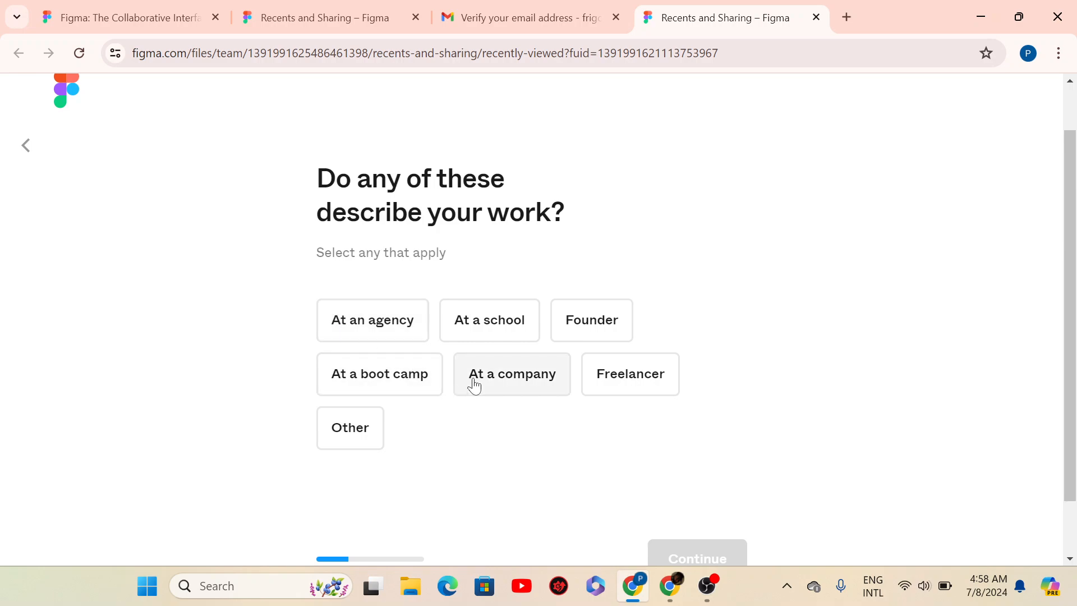
click(485, 321)
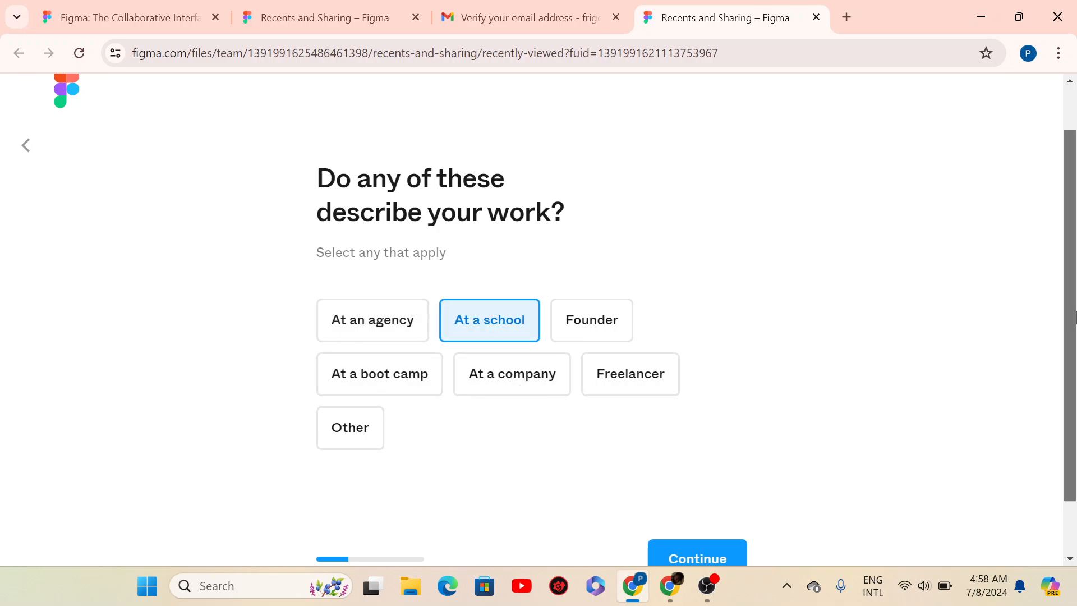
scroll(1076, 315, down, 1)
click(713, 496)
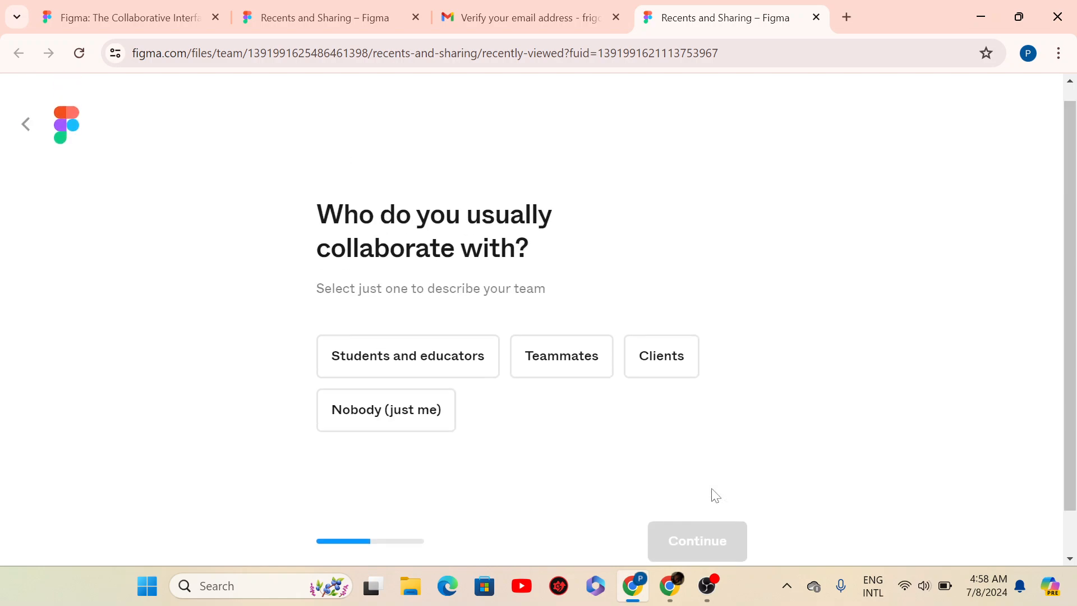
- Answer collaborating with nobody, skip invites, pick 'Setting it up for my team' and 'first time'
click(421, 419)
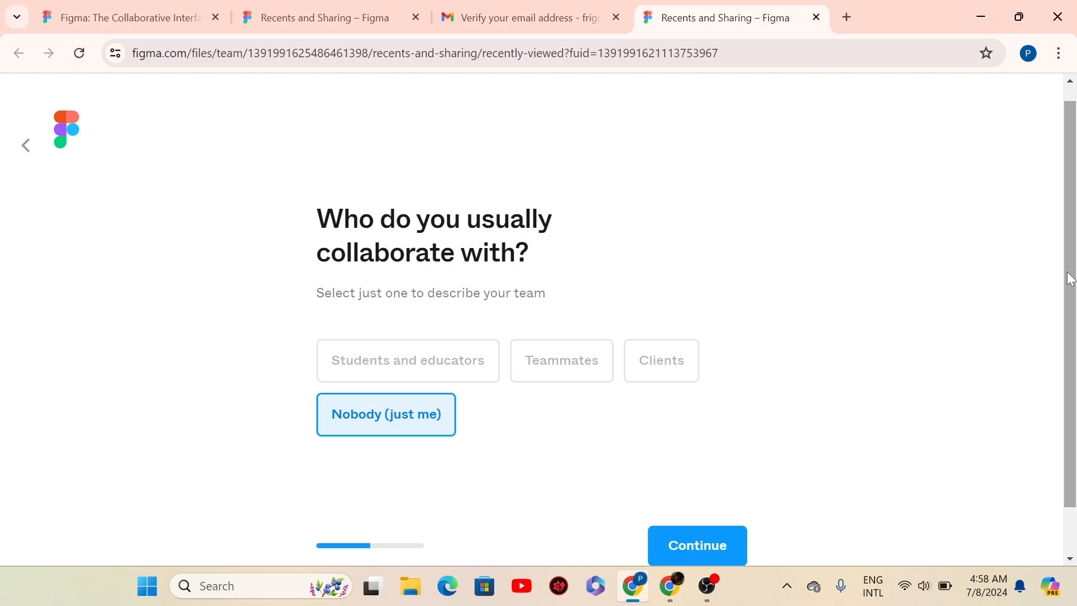
click(672, 542)
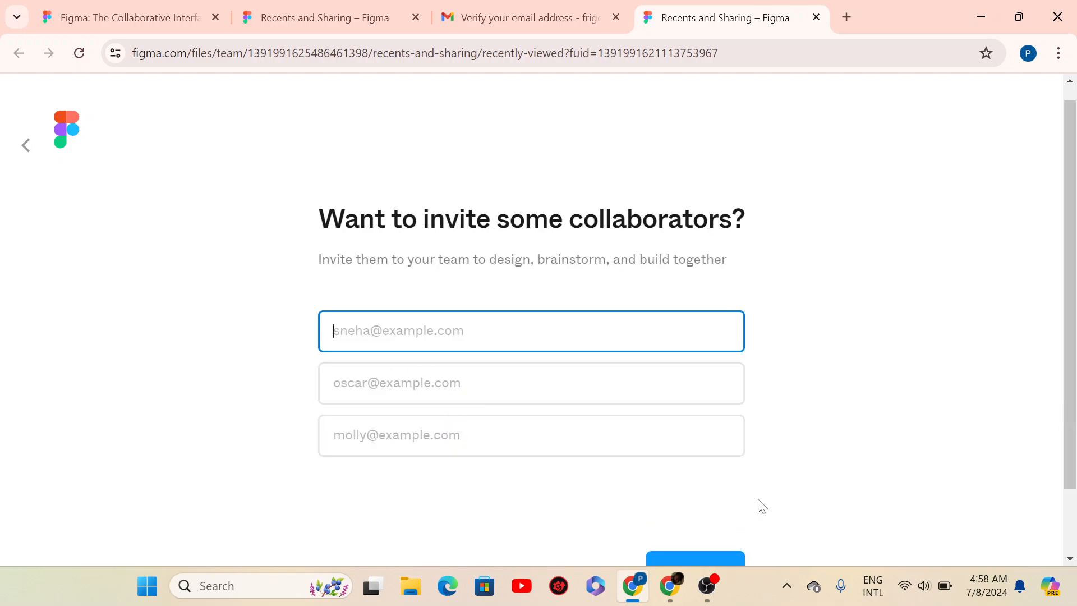
drag(1068, 247, 1068, 366)
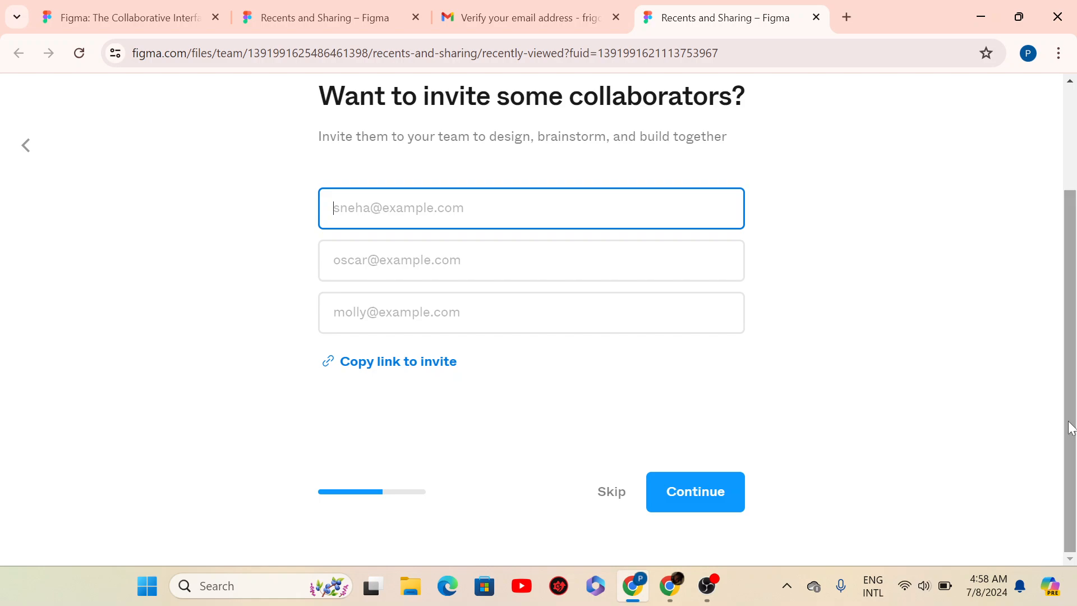
click(705, 509)
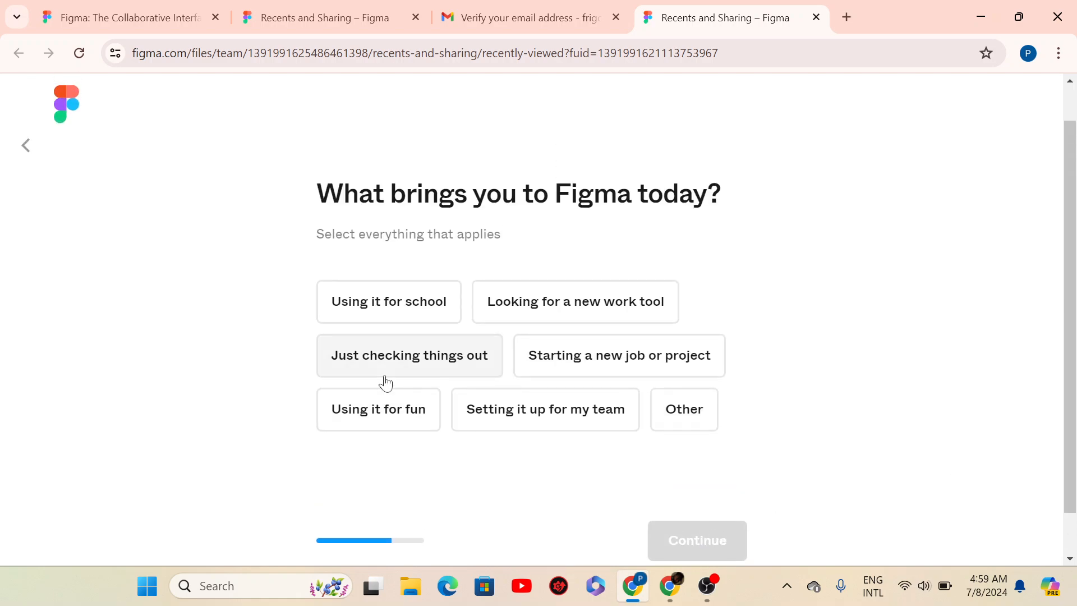
click(525, 415)
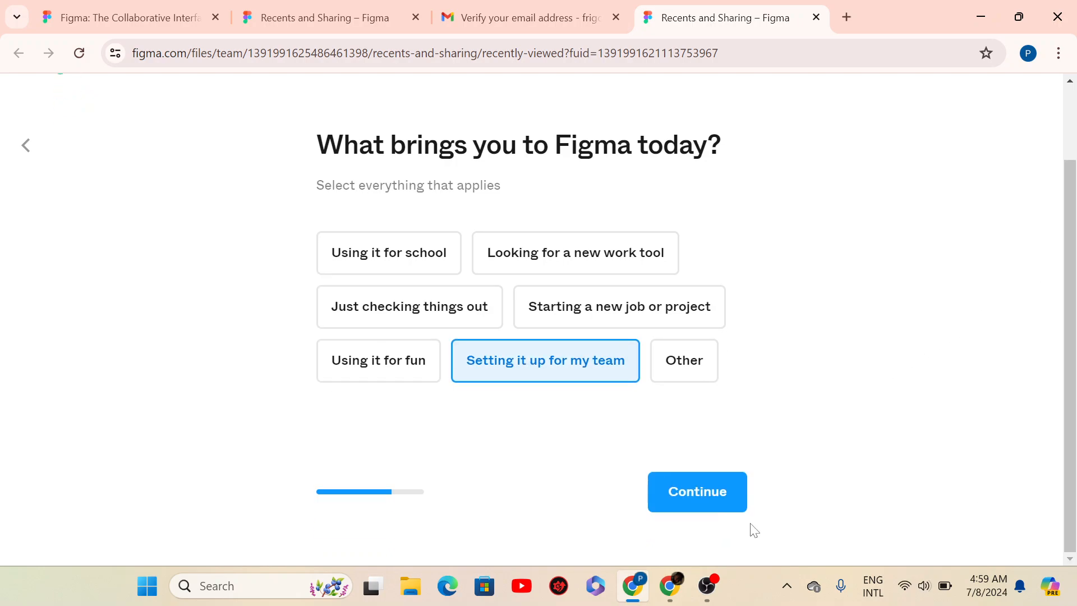
click(707, 487)
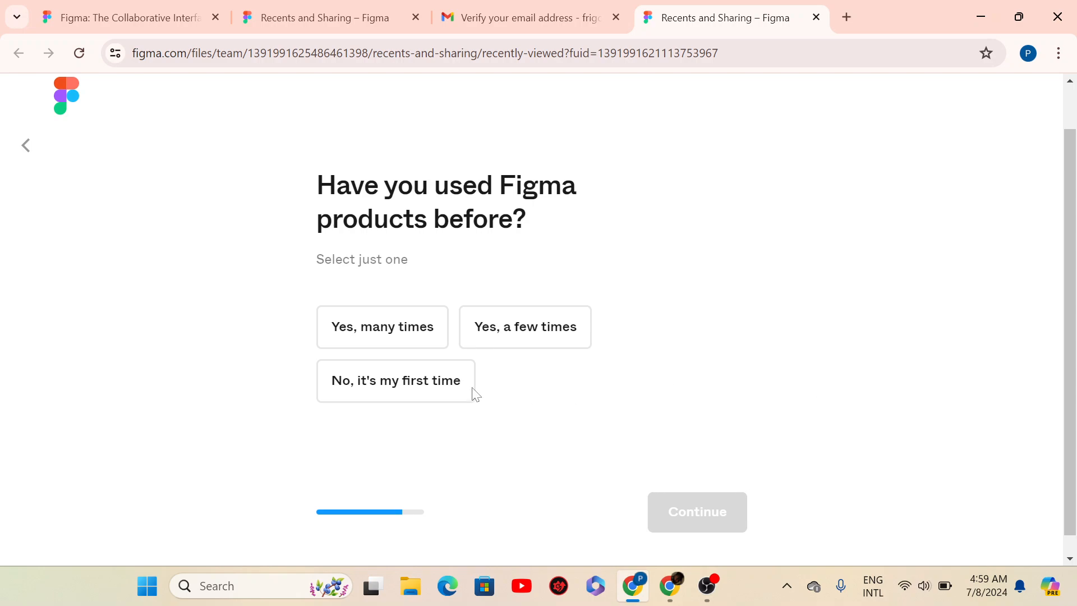
click(442, 384)
click(695, 519)
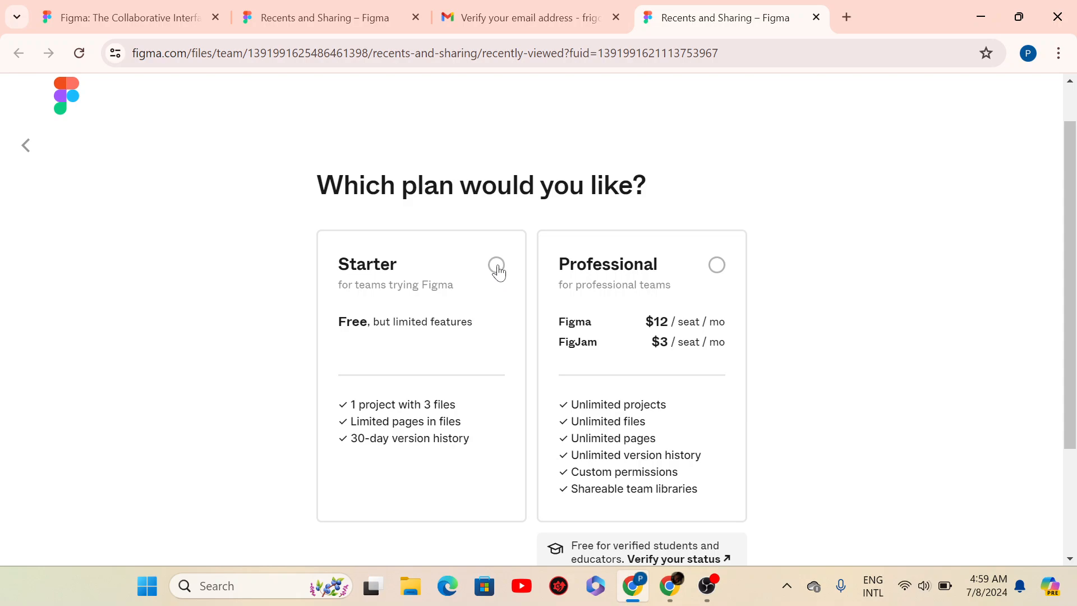
- Select the free Starter plan and continue past the plan question
drag(1074, 206, 1074, 270)
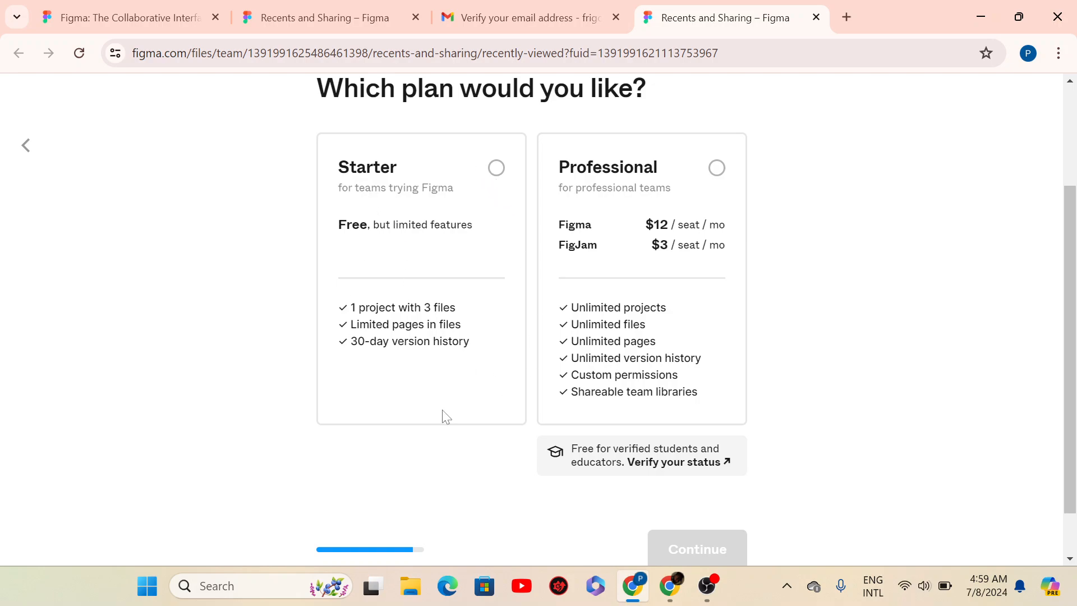
click(497, 170)
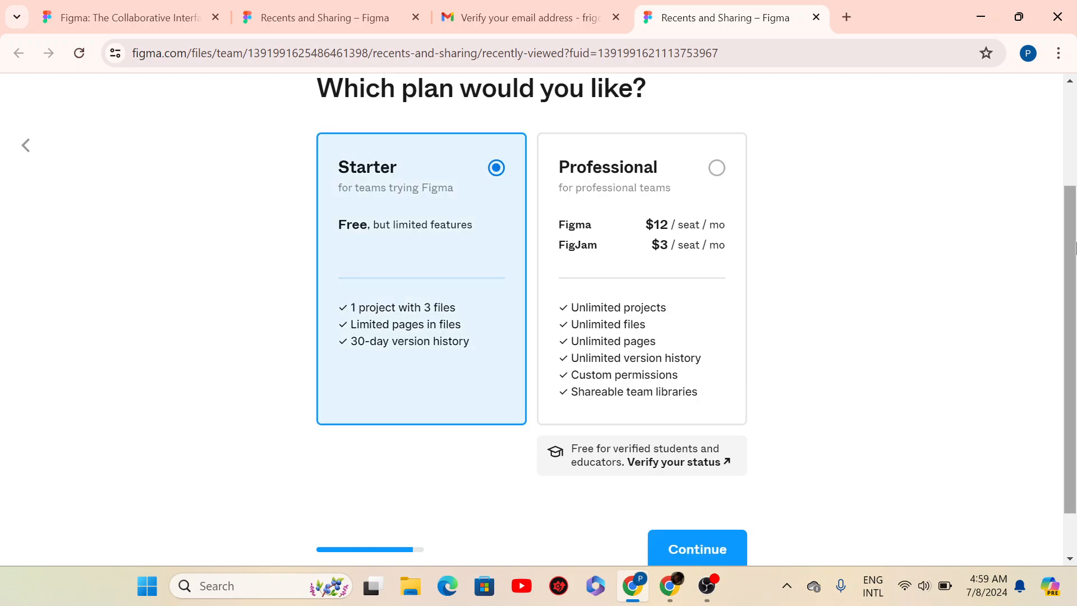
scroll(1071, 257, down, 1)
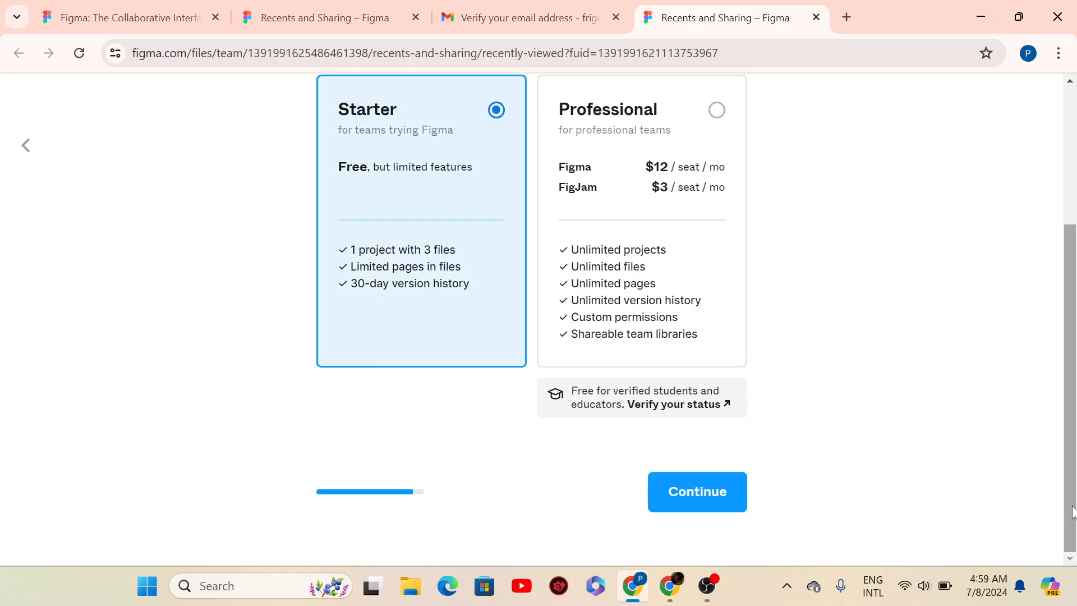
click(693, 512)
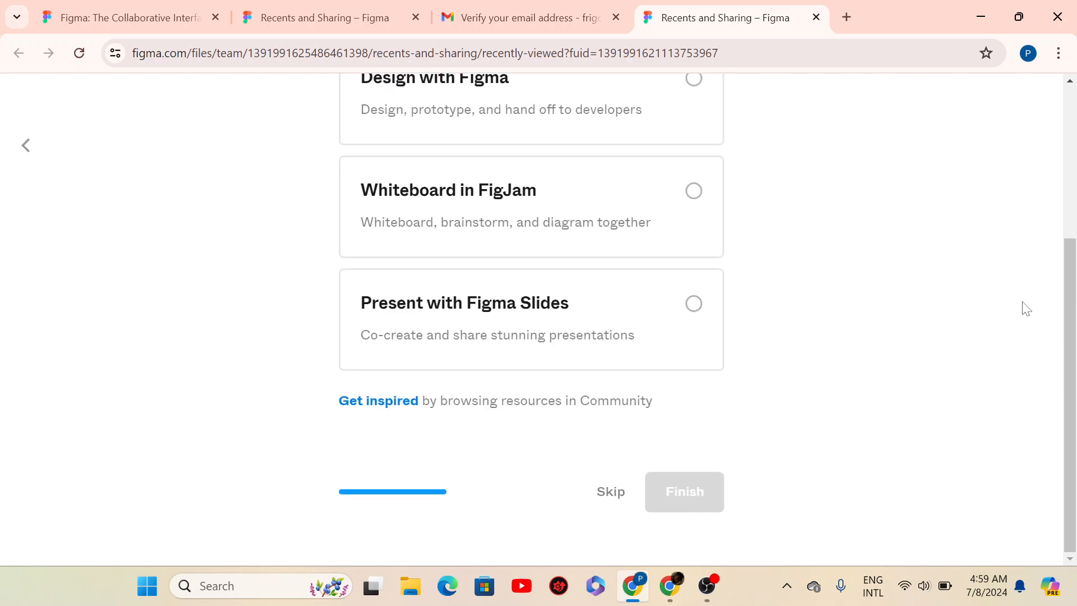
drag(1070, 298, 1060, 240)
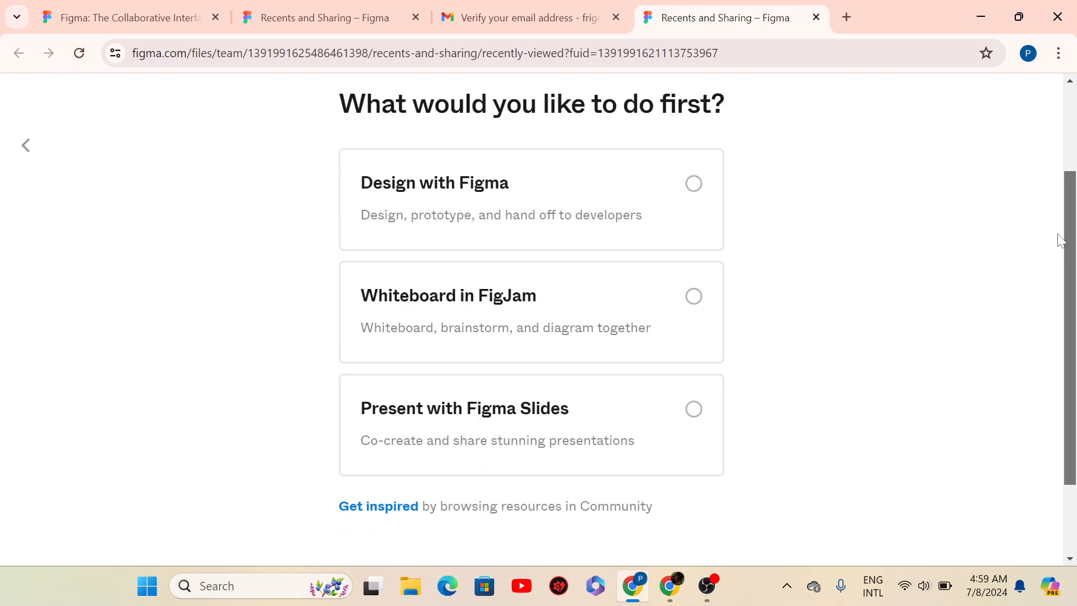
- Pick 'Design with Figma' and finish, opening the Figma basics draft
click(693, 178)
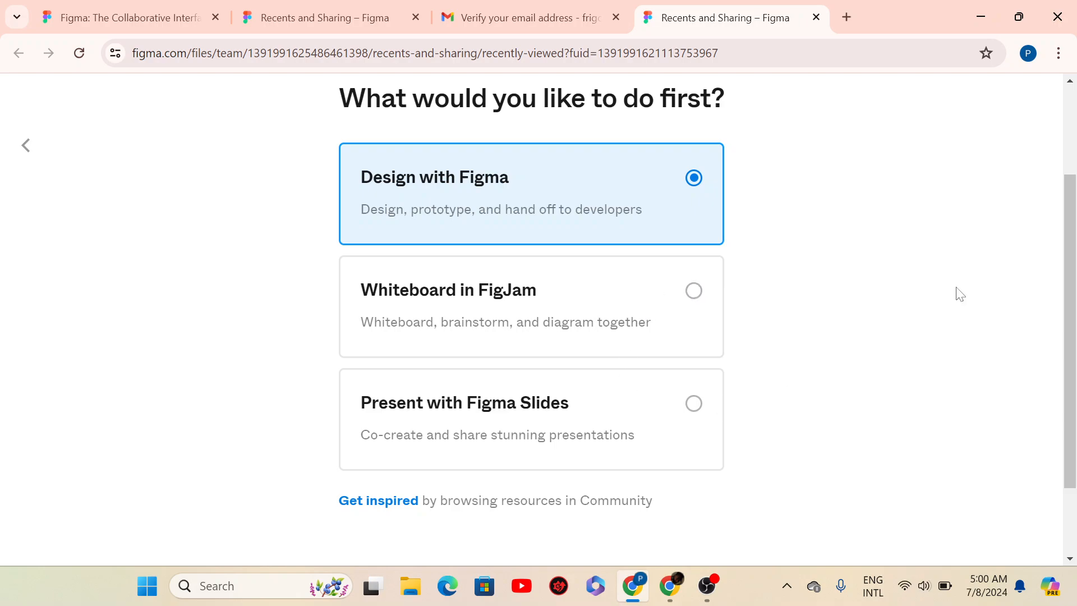
scroll(1054, 469, down, 2)
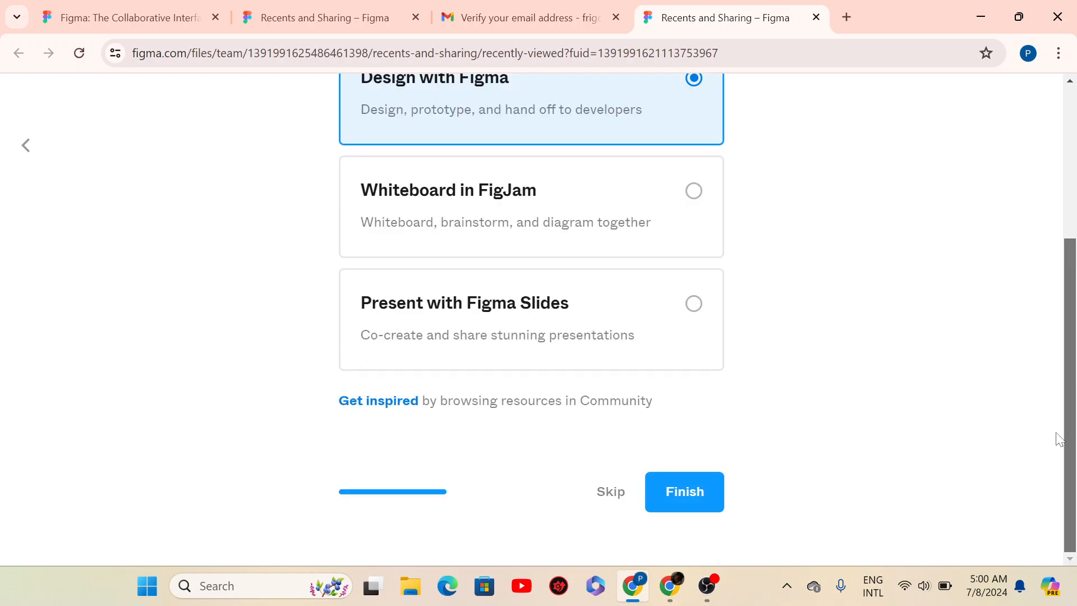
click(702, 491)
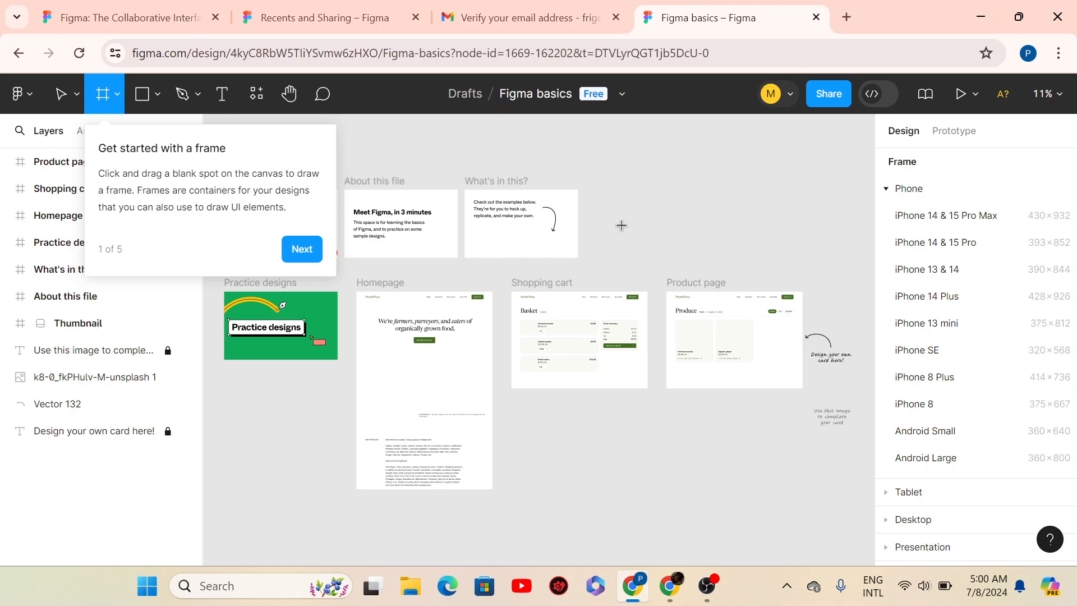
- Advance the getting-started tip, then close the text layers tip and UI kits popup
click(307, 251)
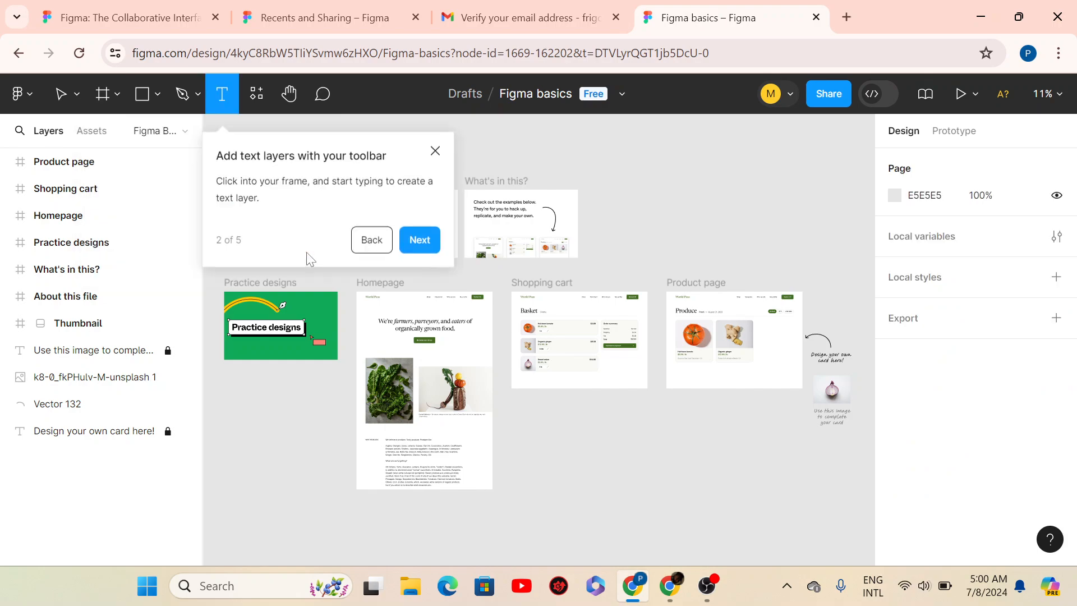
click(433, 148)
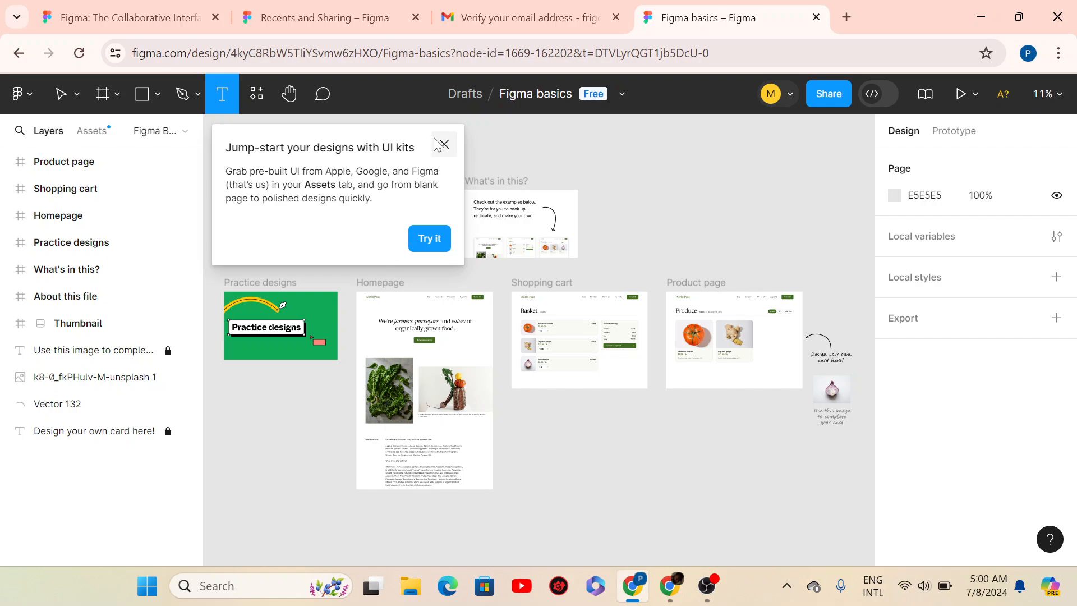
click(445, 147)
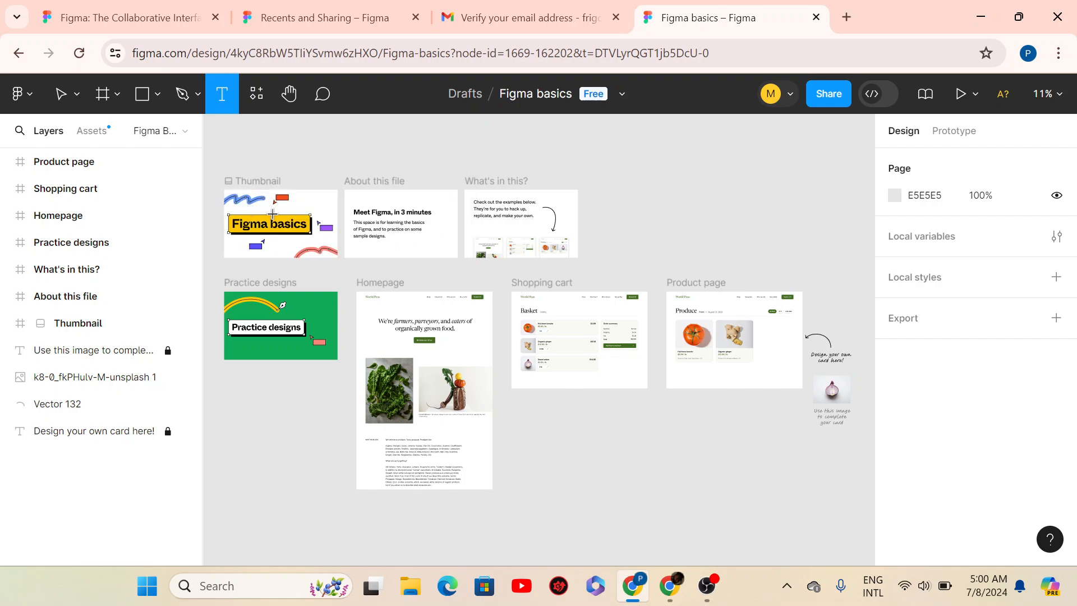
- Zoom the canvas in and out over the Thumbnail, Homepage, Shopping cart and Product page frames
scroll(279, 225, up, 3)
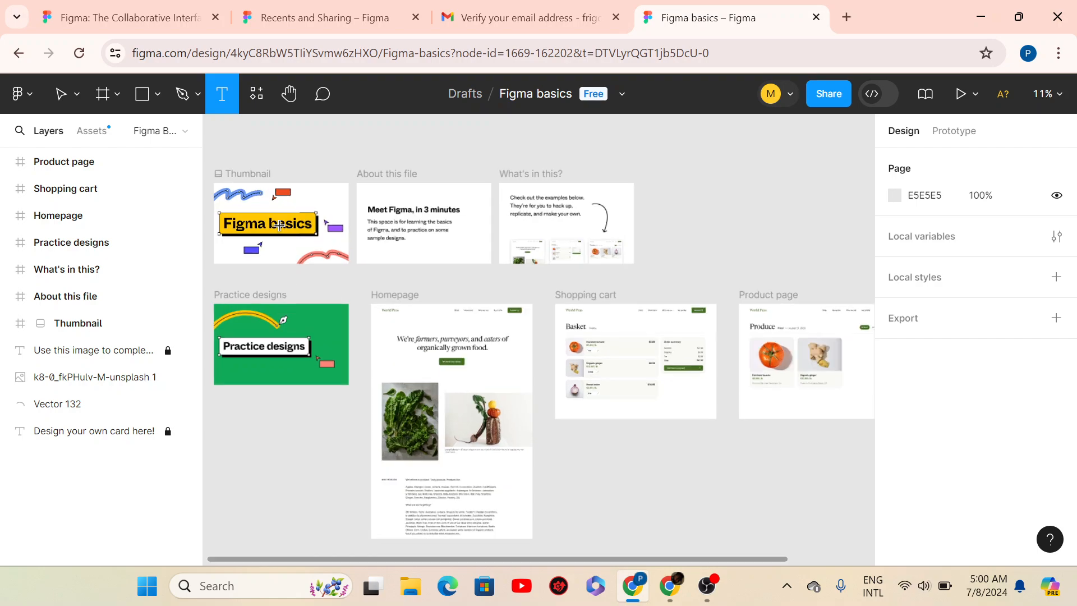
scroll(278, 225, down, 2)
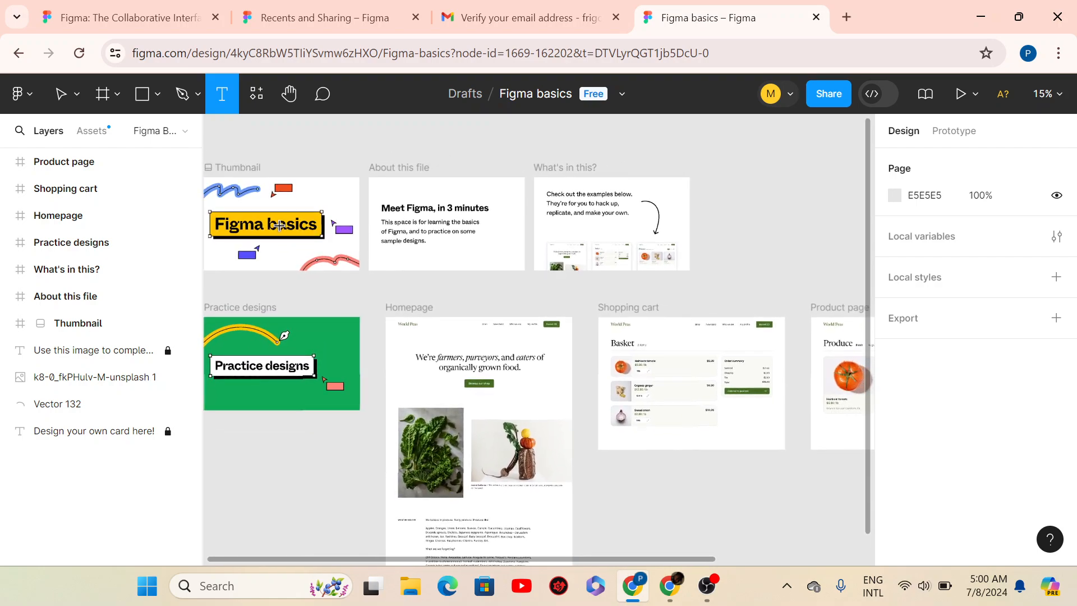
scroll(279, 224, down, 3)
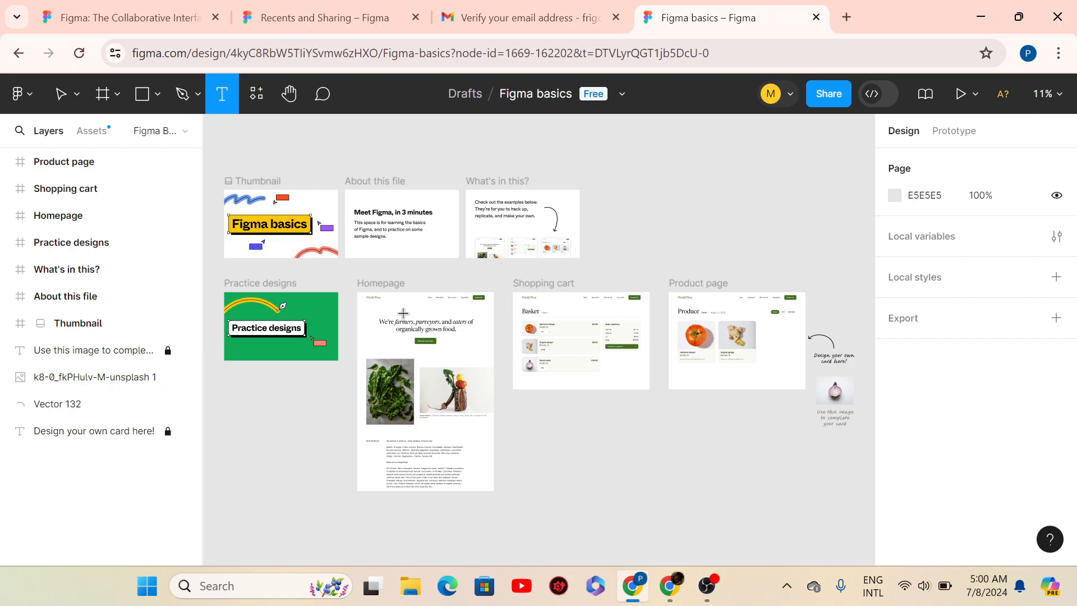
scroll(404, 314, up, 3)
scroll(489, 410, down, 3)
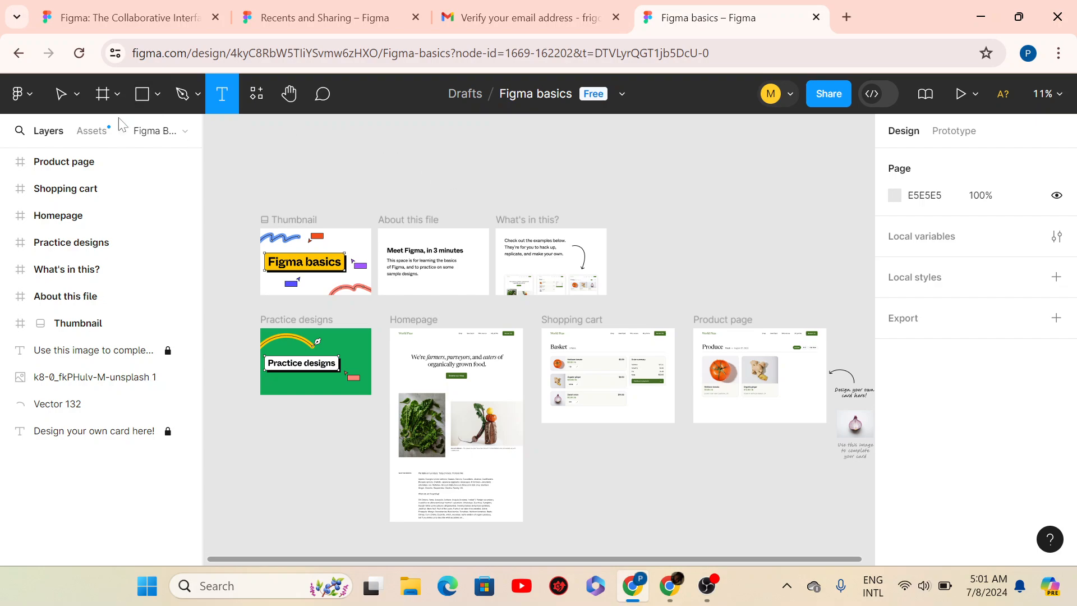
- Leave the file for the Drafts page, dismiss the tour offer, and open the Create new dropdown
click(16, 105)
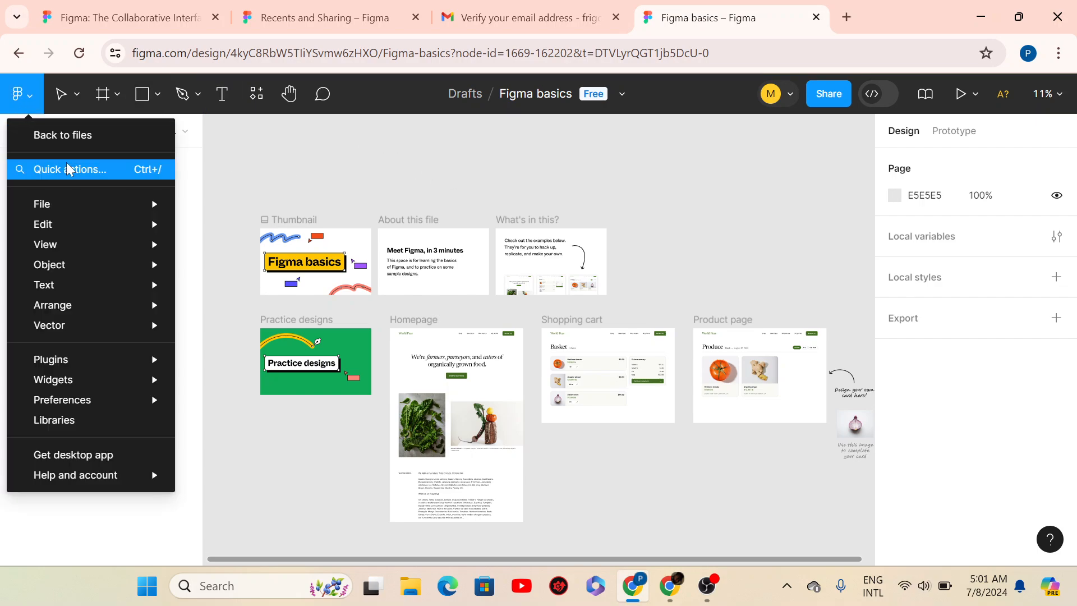
click(48, 136)
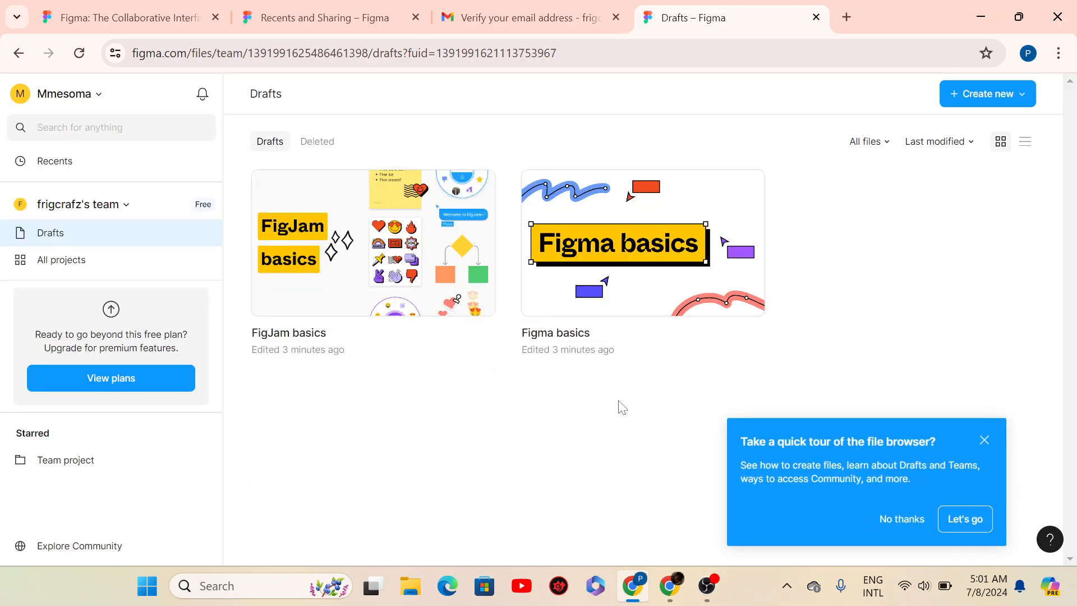
click(985, 441)
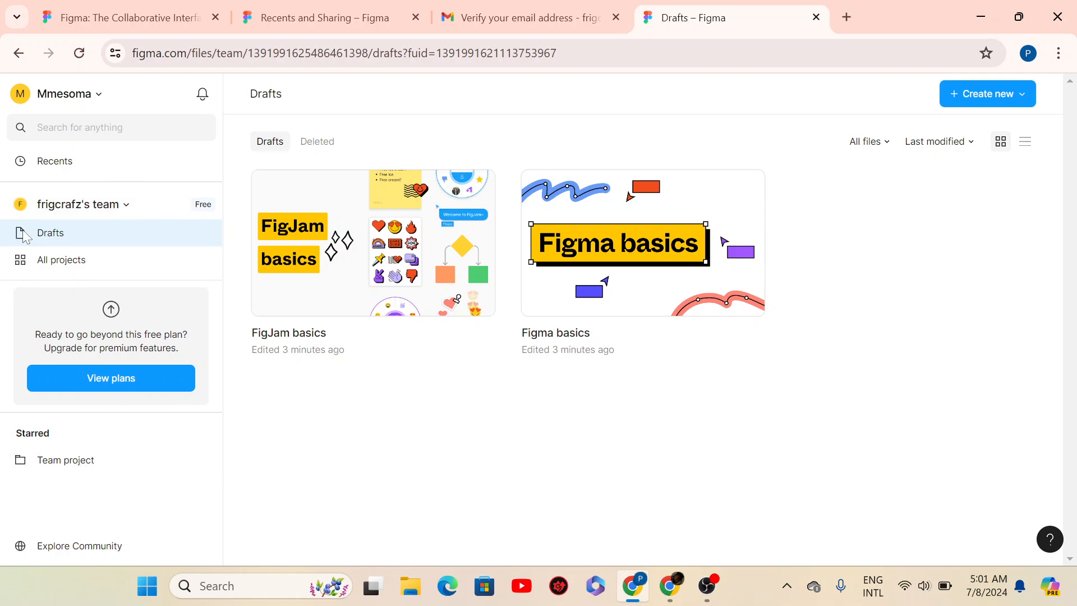
click(982, 94)
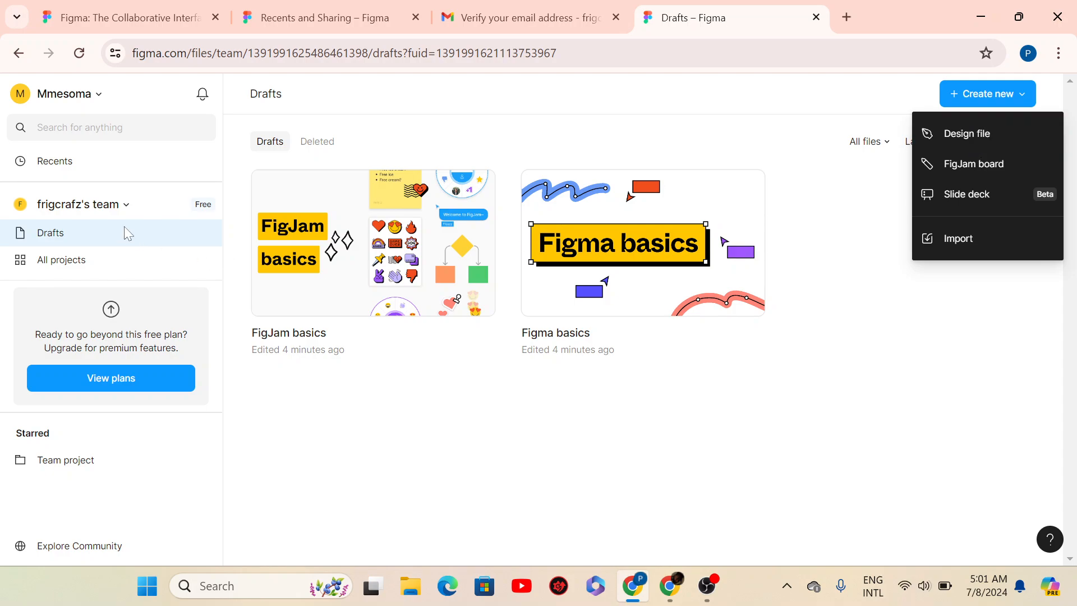
- Close the new-file menu, go to the team's All projects page, and reopen the team switcher
click(98, 214)
click(127, 207)
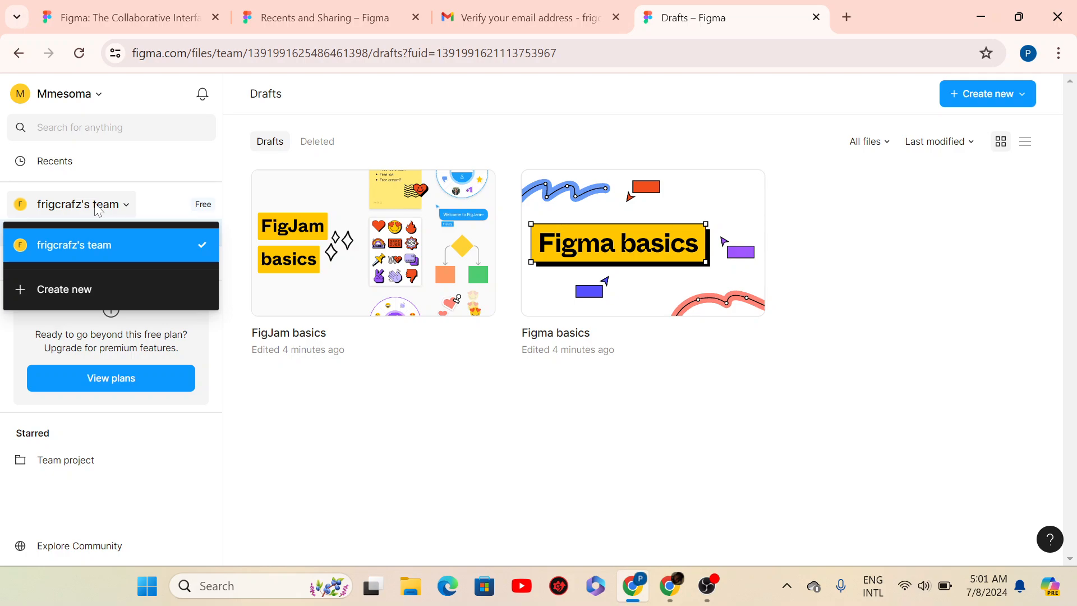
click(318, 435)
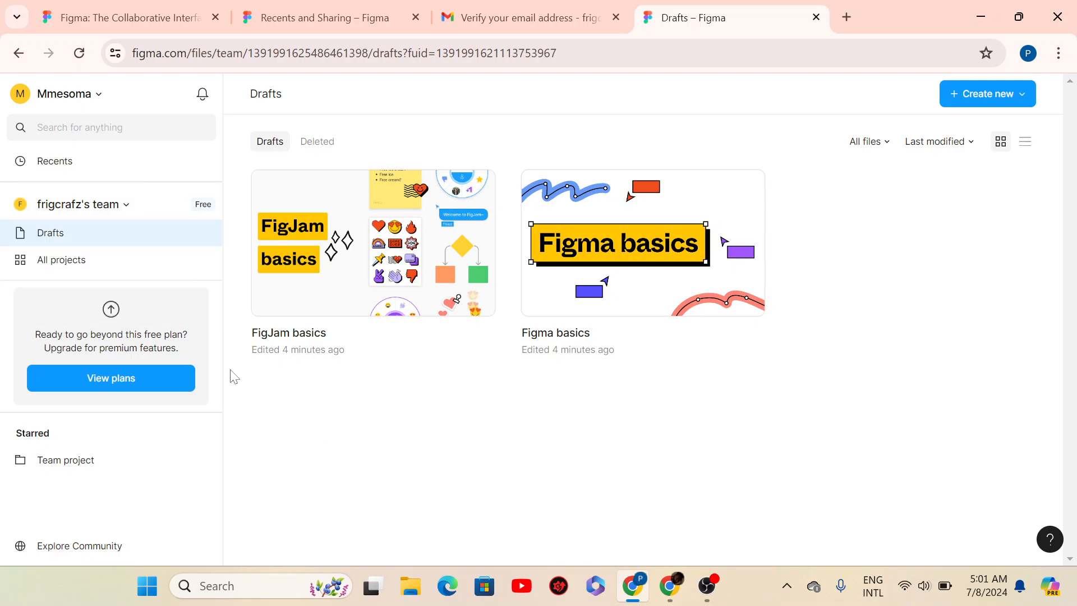
click(115, 265)
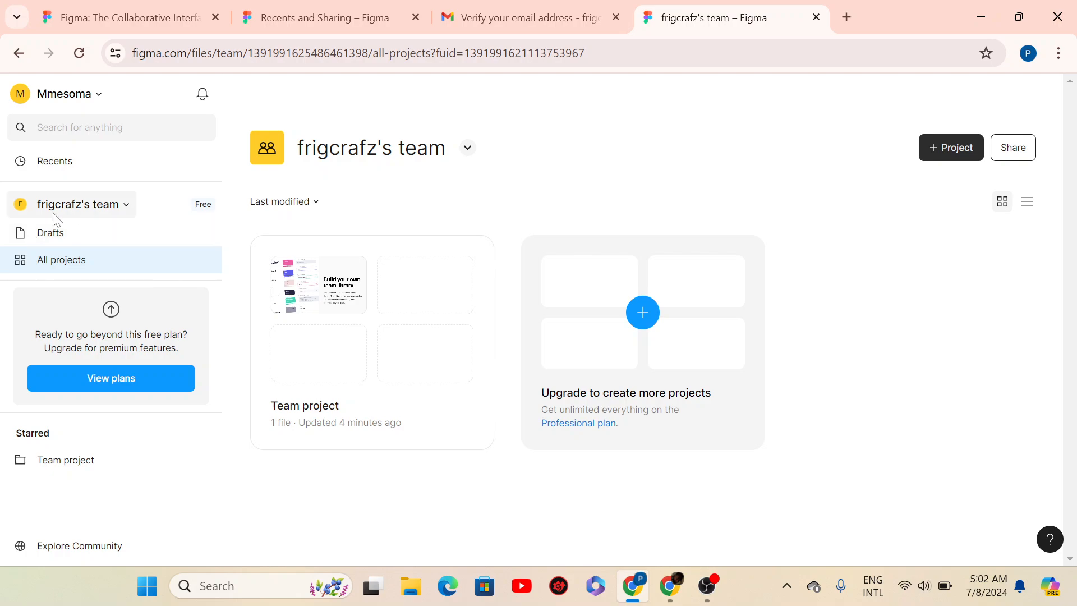
click(126, 205)
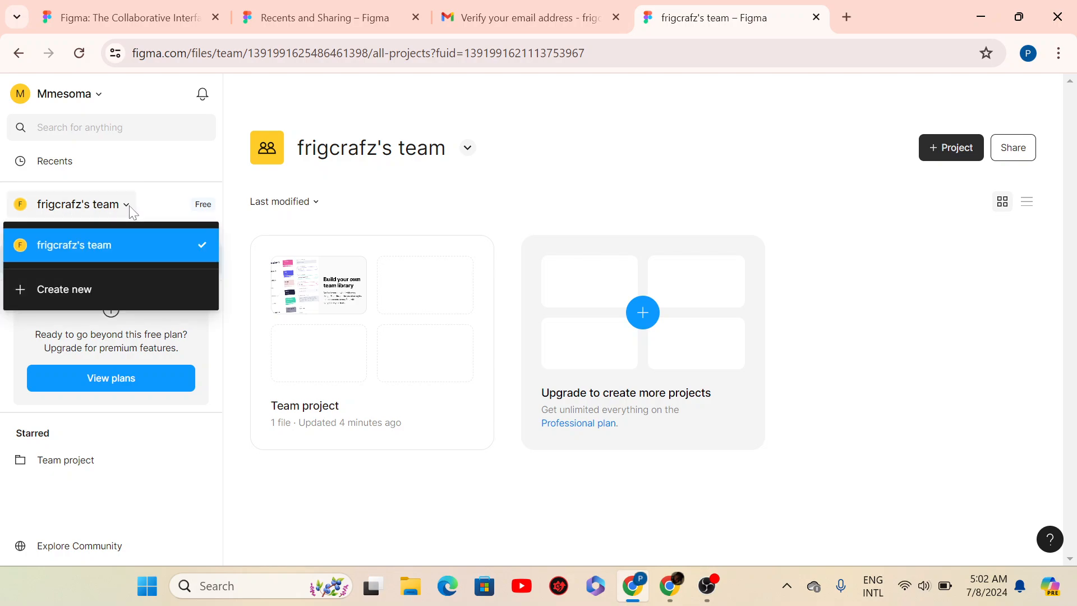
click(71, 244)
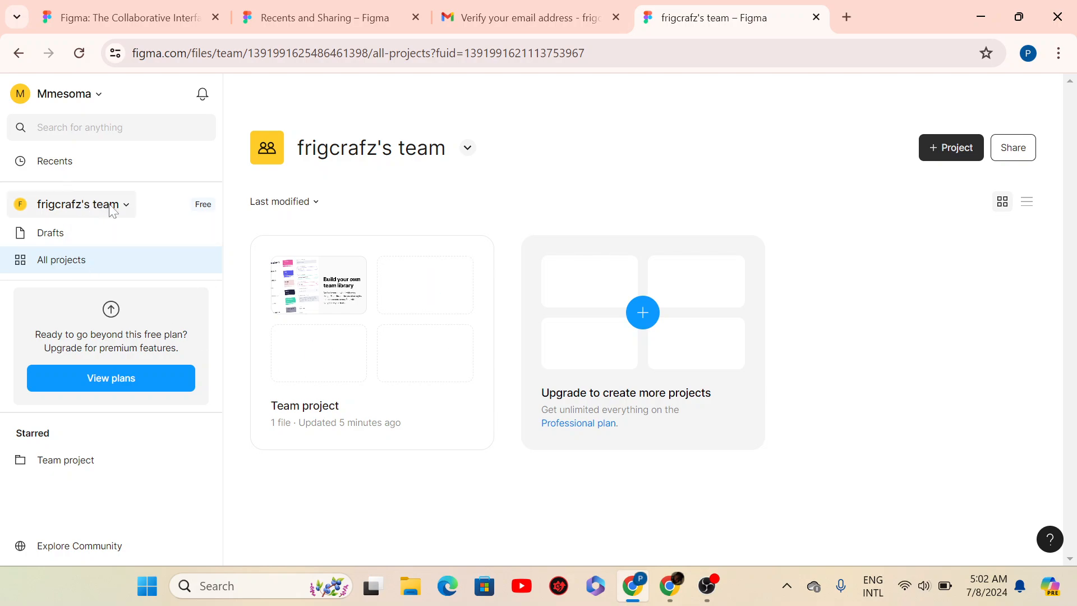
click(125, 206)
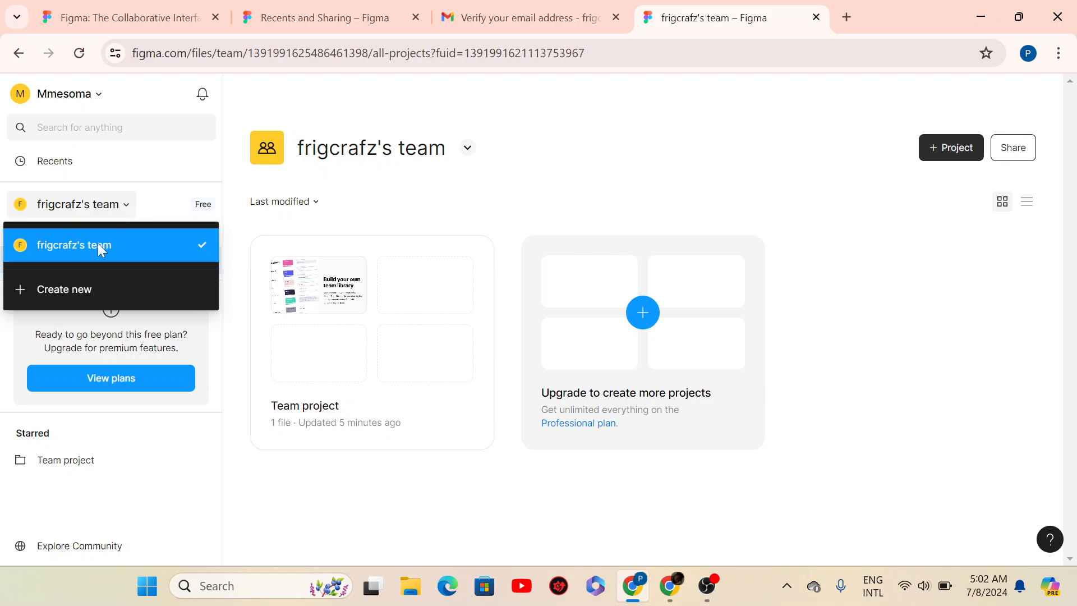
- Create a new team named 'Great UI' from the team dropdown
click(51, 290)
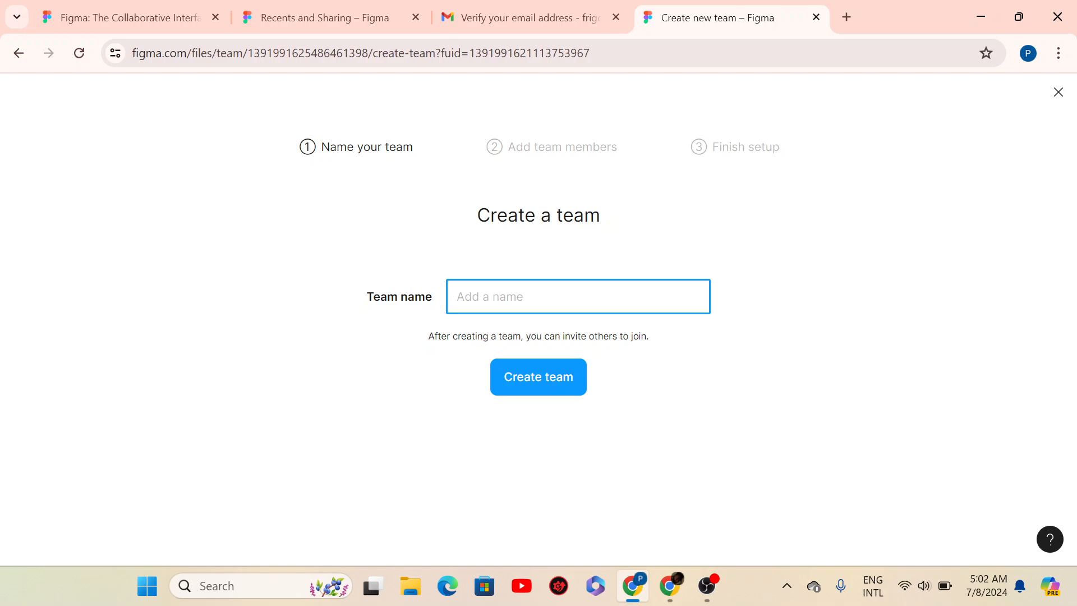
text(g)
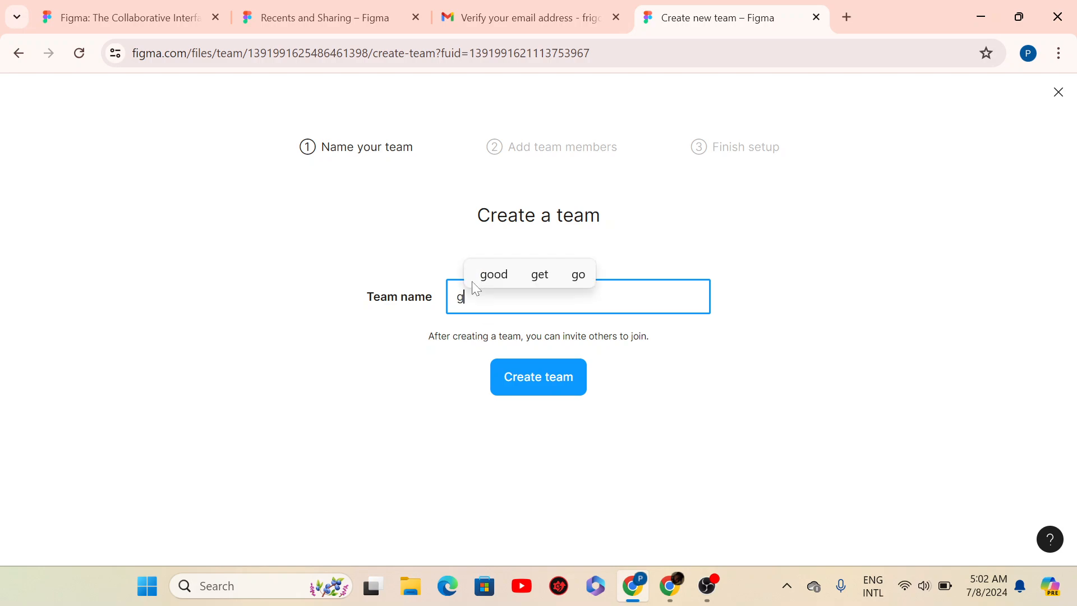
key(BackSpace)
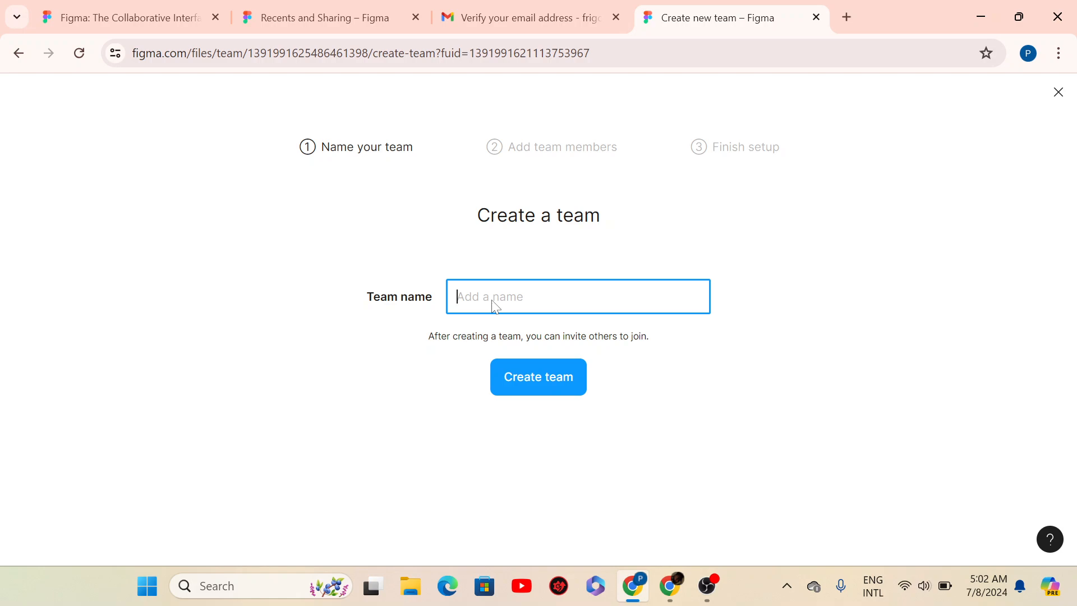
text(Gr)
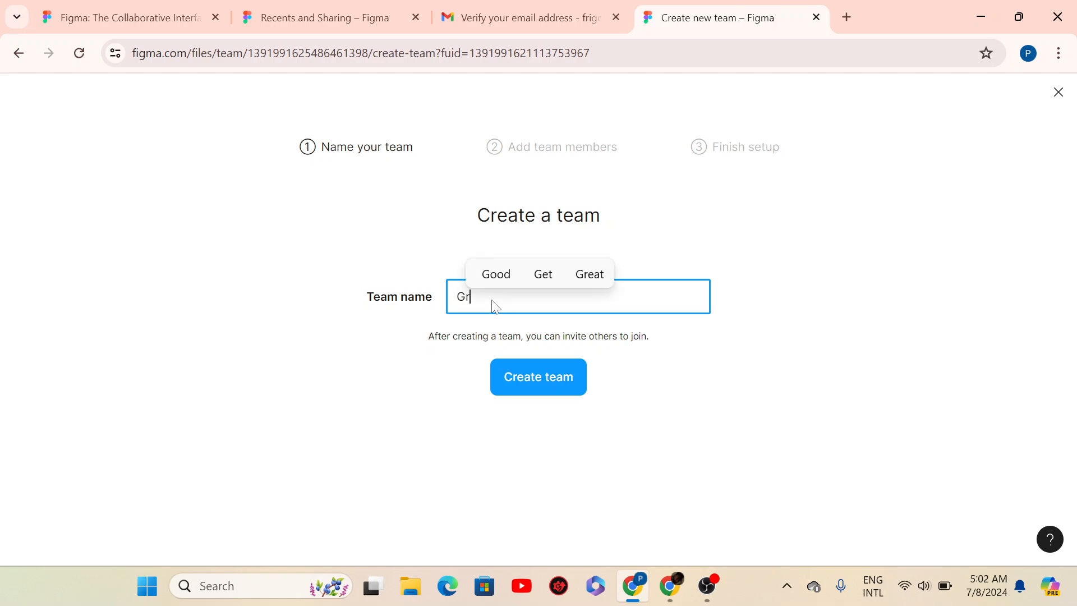
text(eat UI)
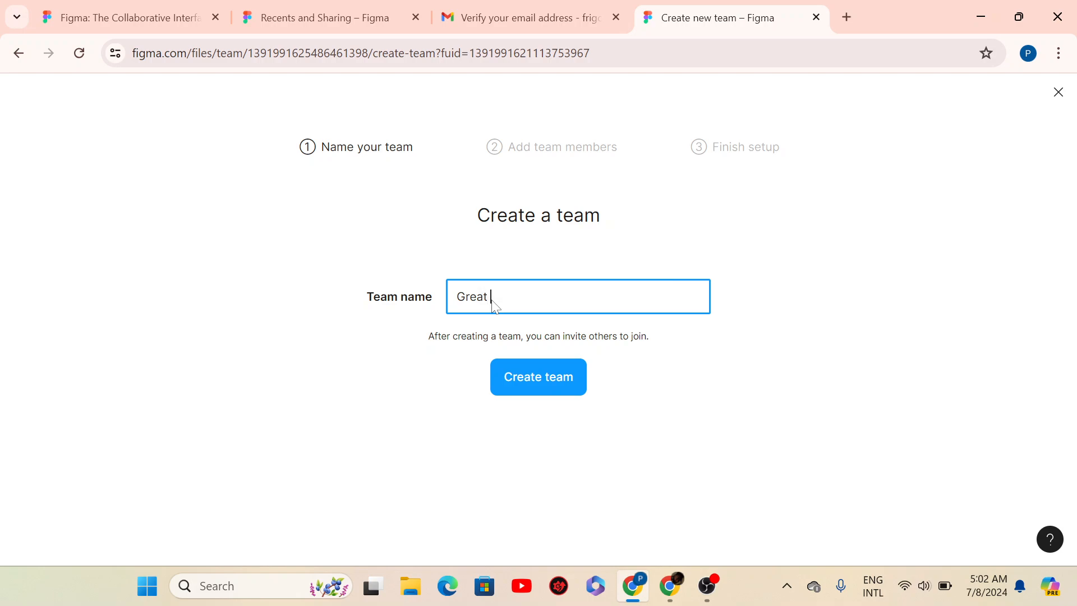
click(534, 381)
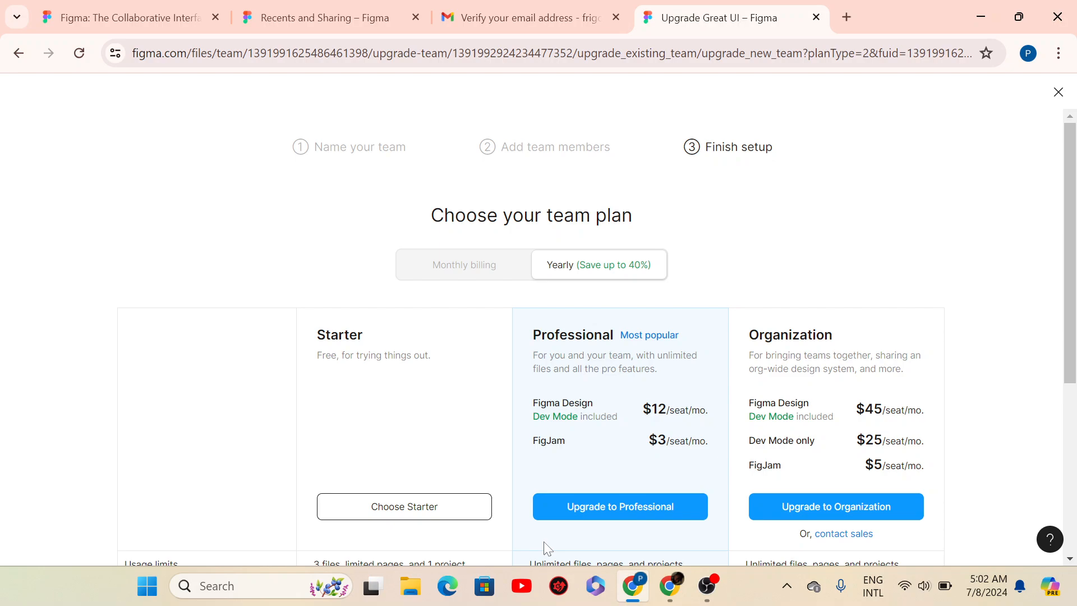
- Scroll through the Starter, Professional and Organization plans under yearly billing
drag(1074, 209, 1074, 265)
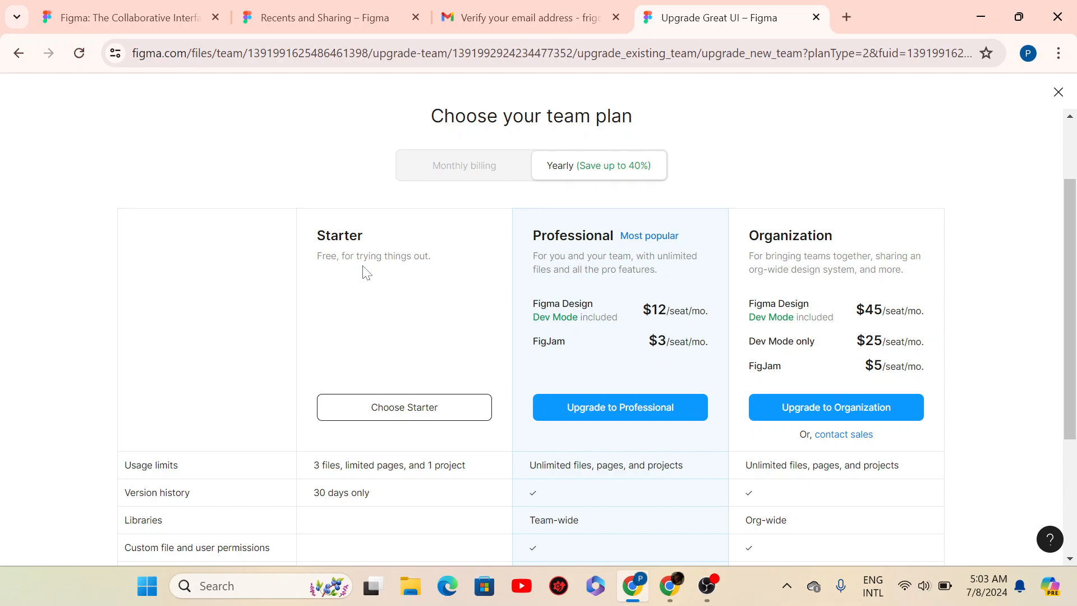
drag(1073, 229, 1070, 107)
scroll(1016, 444, down, 5)
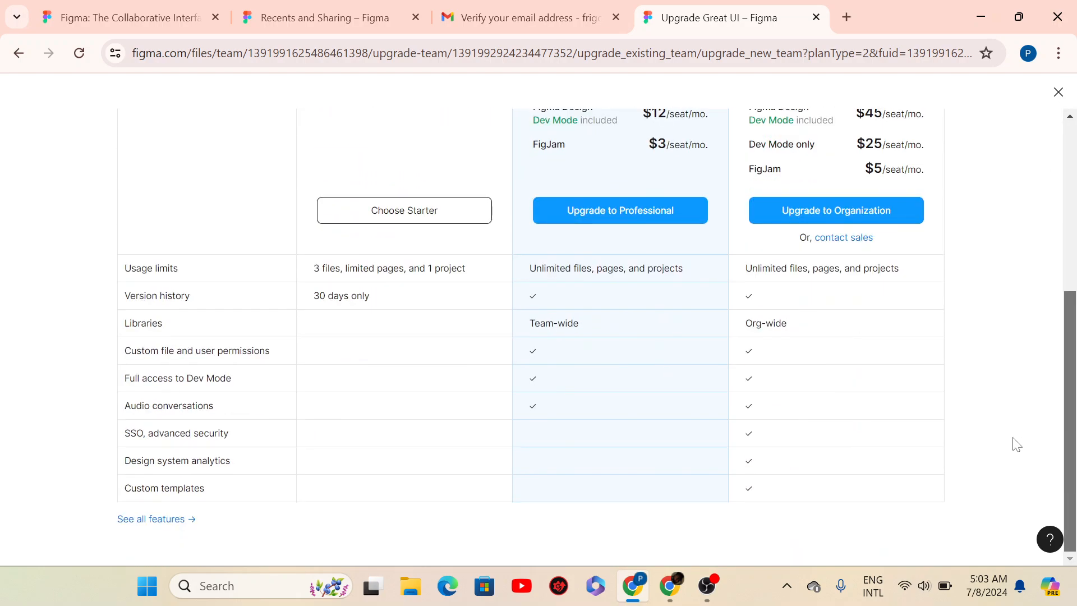
scroll(1028, 361, up, 1)
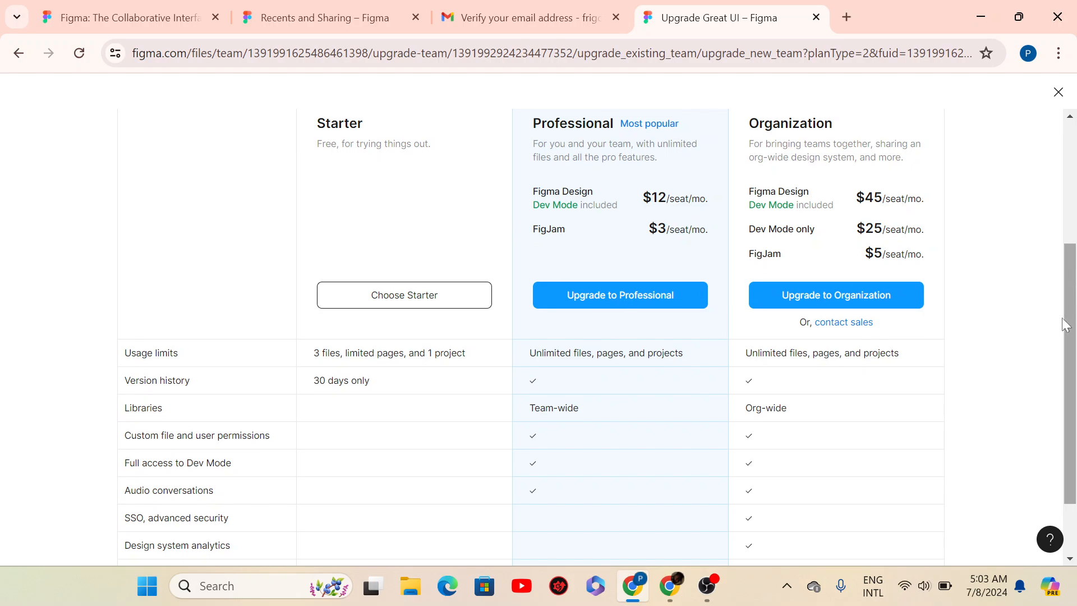
drag(1070, 320, 1065, 212)
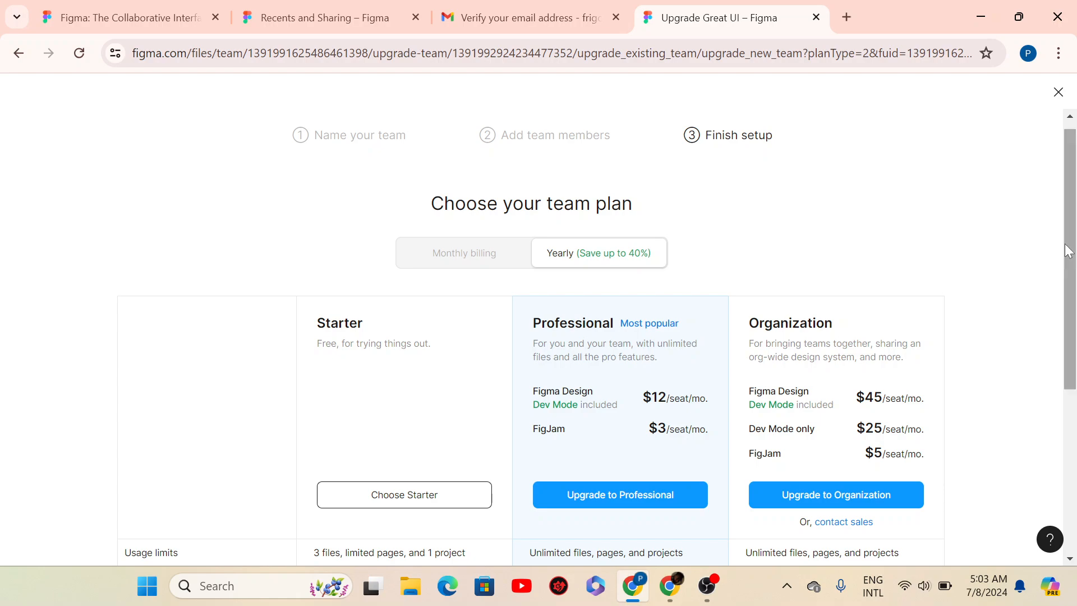
drag(1073, 256, 1058, 219)
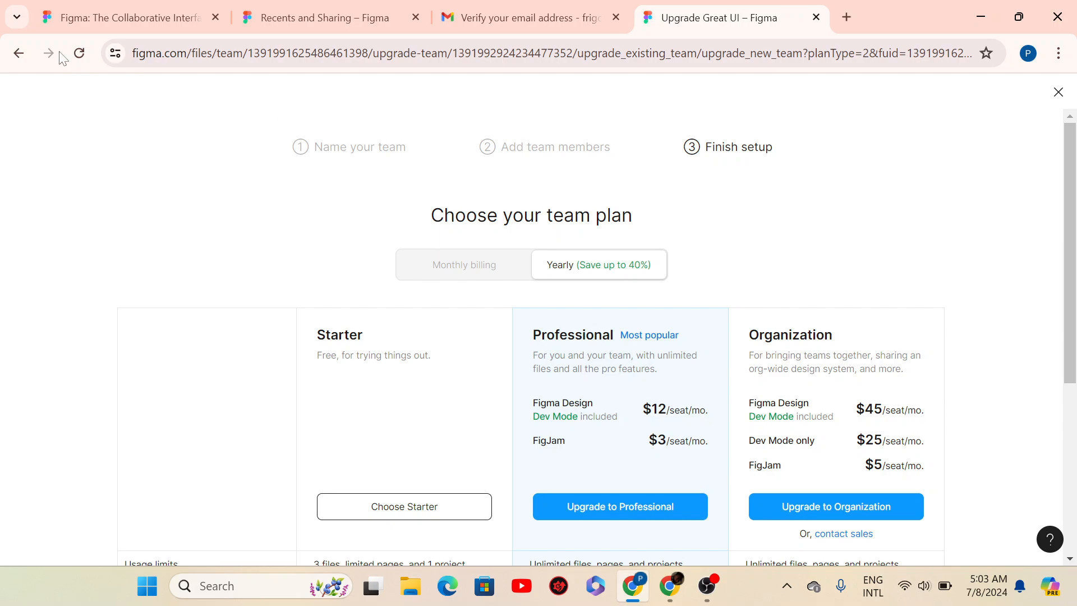
- Go back twice to the original team's All projects page and dismiss the upgrade feedback popup
click(18, 54)
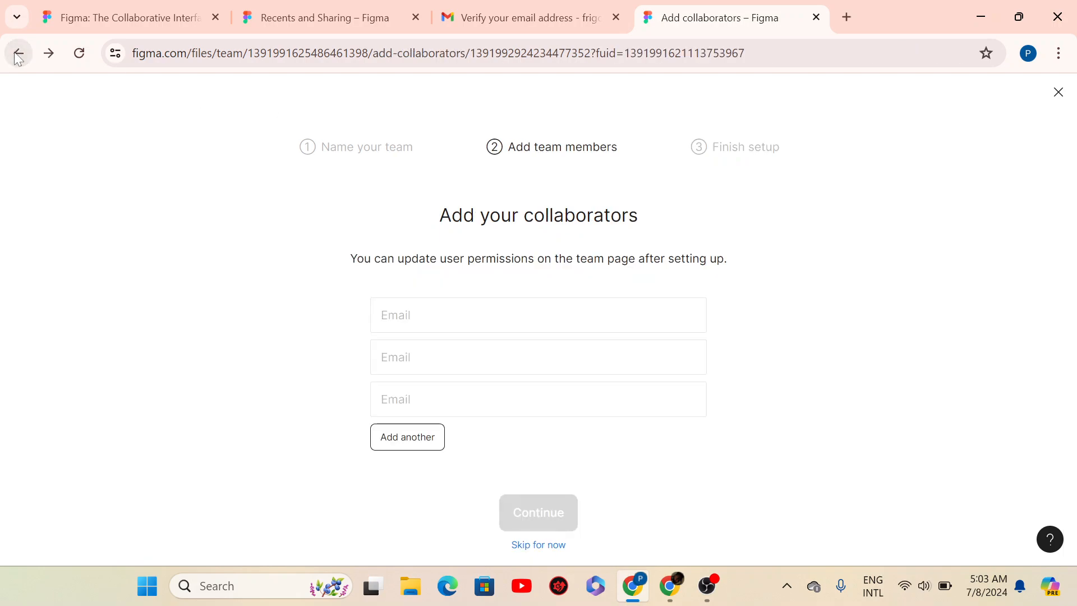
click(18, 56)
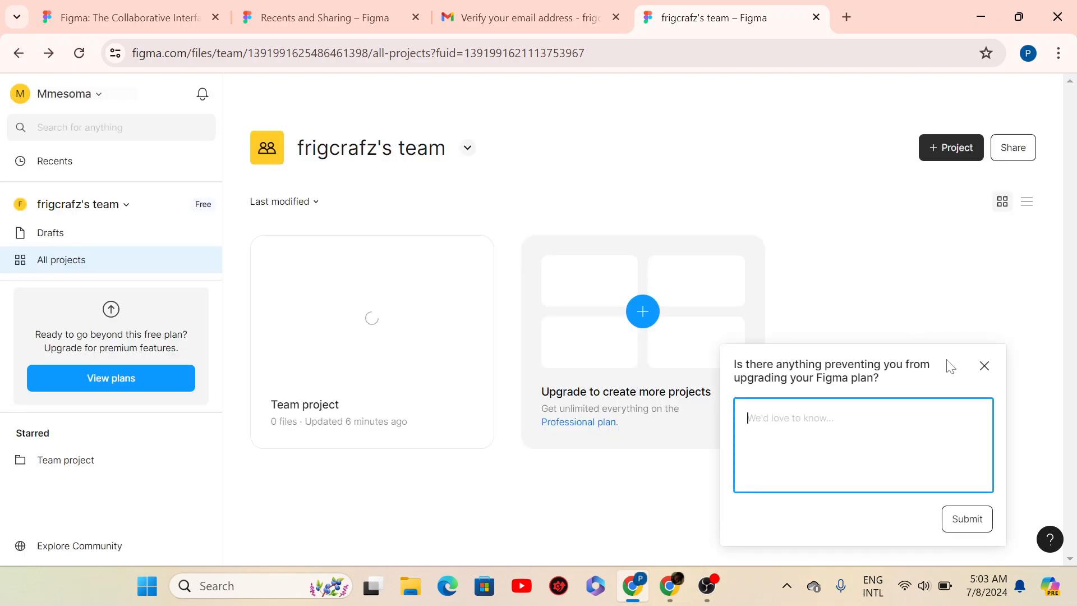
click(989, 369)
click(988, 369)
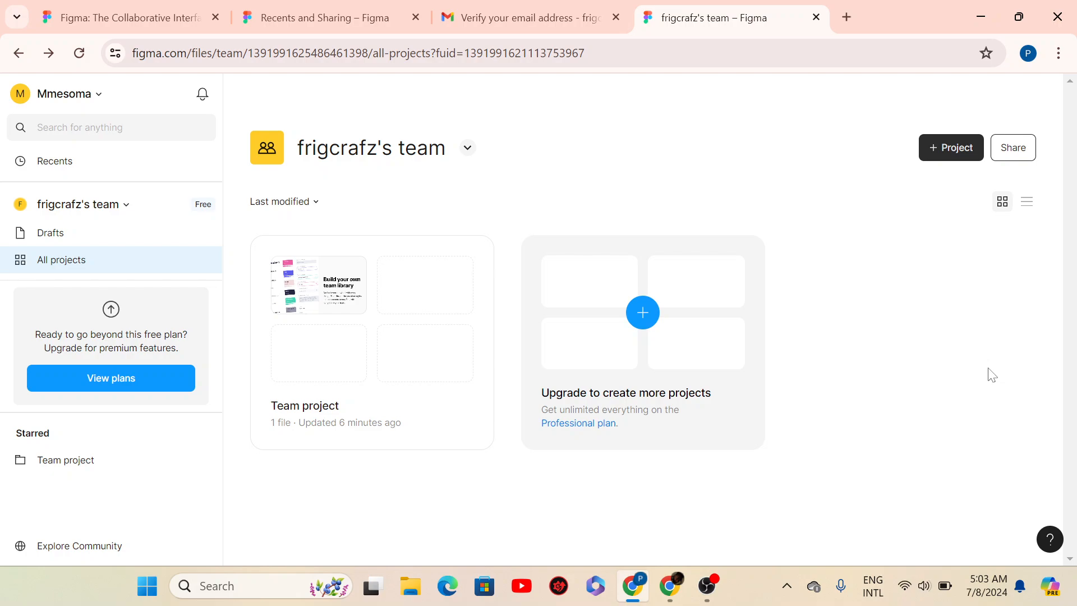
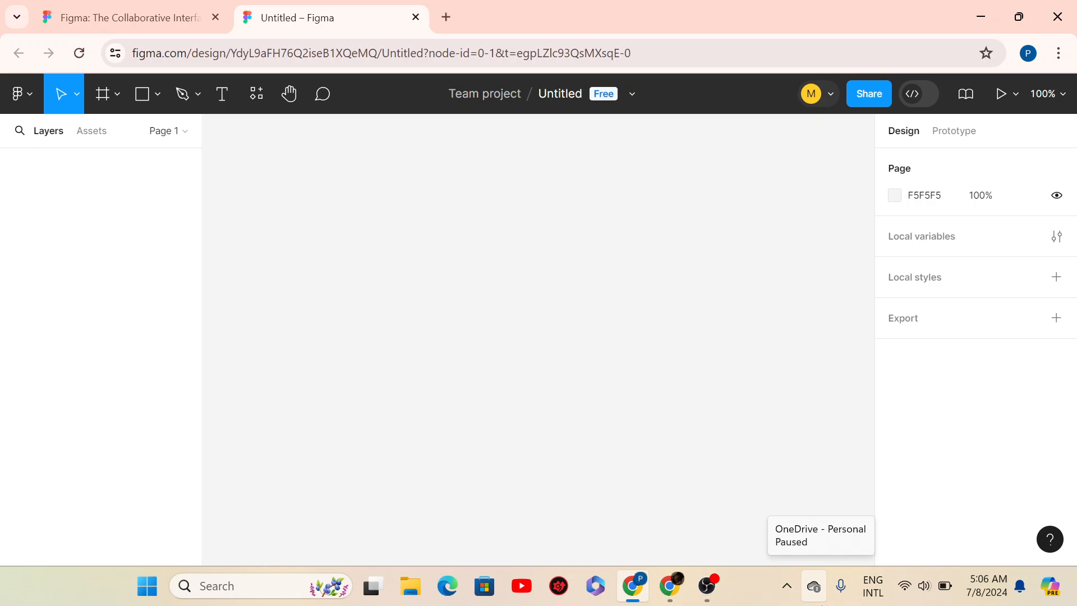
- Glance at the asset library, return to layers, and clear the Untitled file name
key(alt+2)
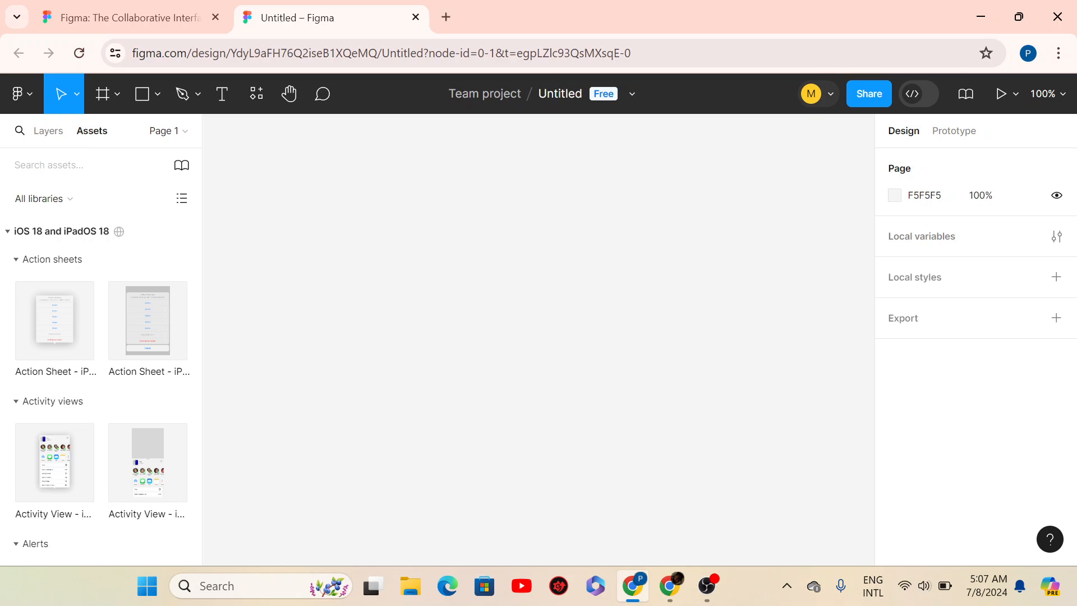
click(45, 135)
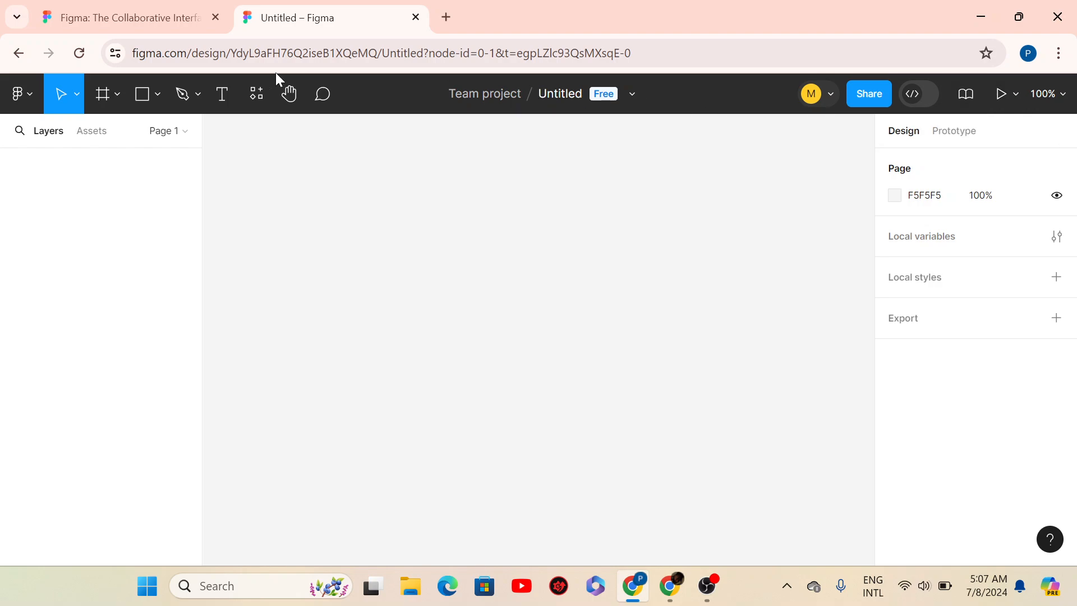
click(567, 94)
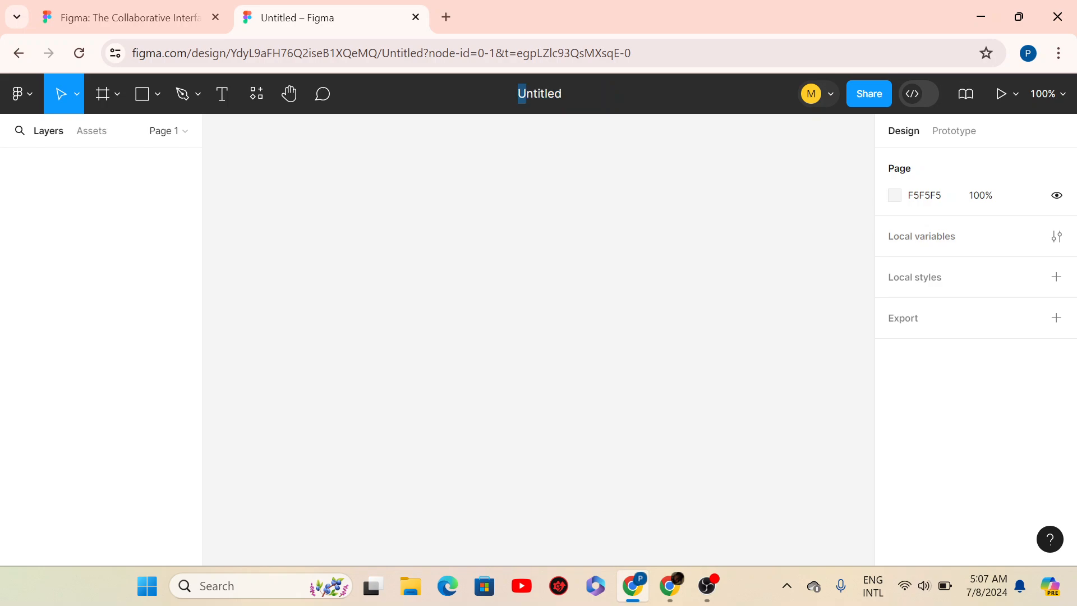
drag(519, 95, 562, 94)
key(BackSpace)
- Name the file 'Basics of Figma' and open the Team project's file listing in a new tab
text(m)
key(BackSpace)
text(Bas)
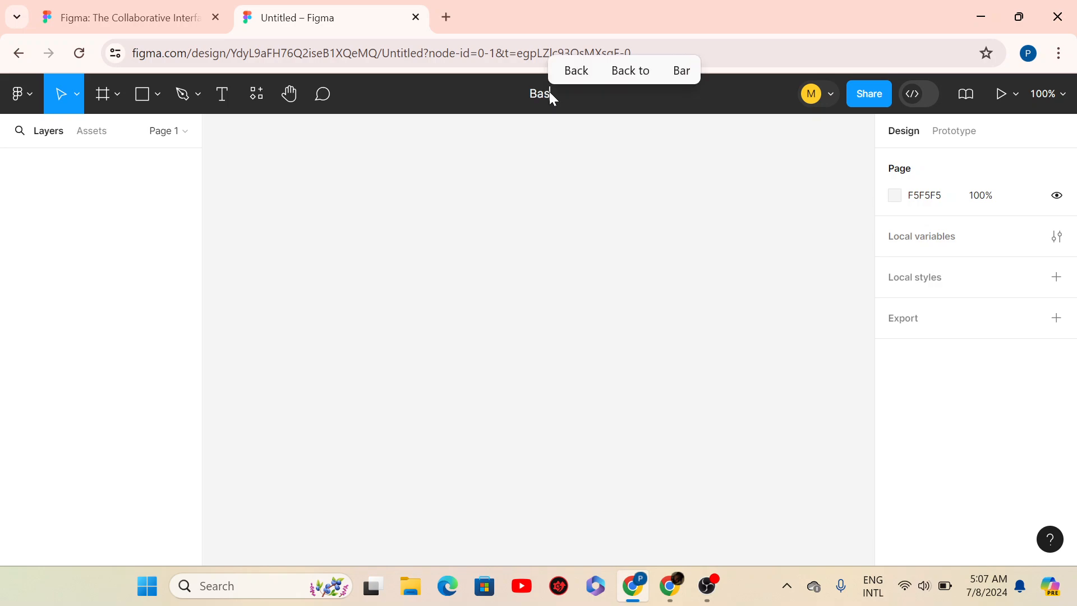
text(ics of Figma)
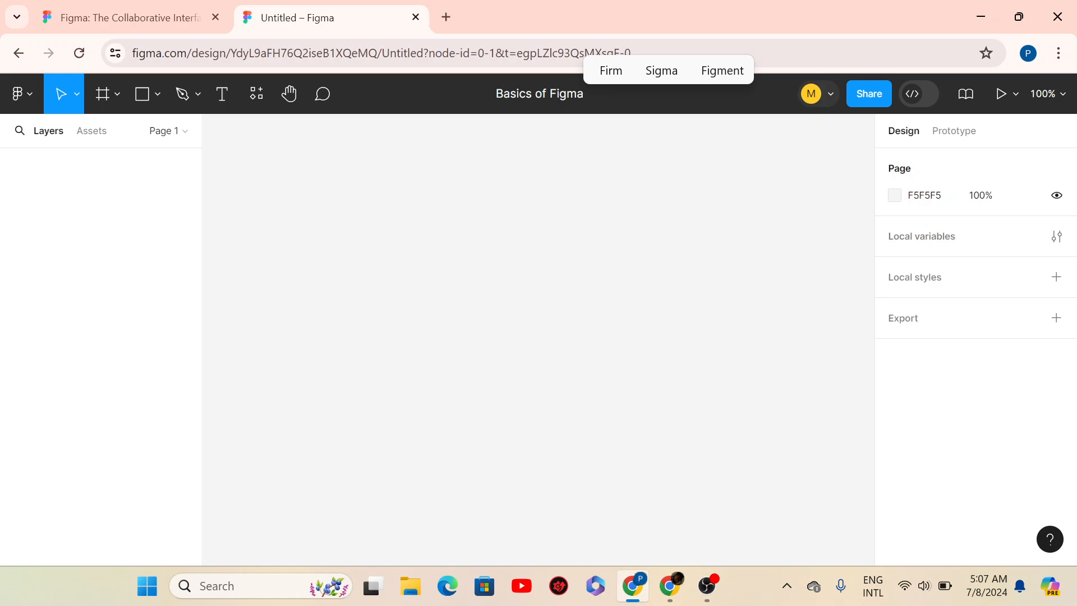
key(Return)
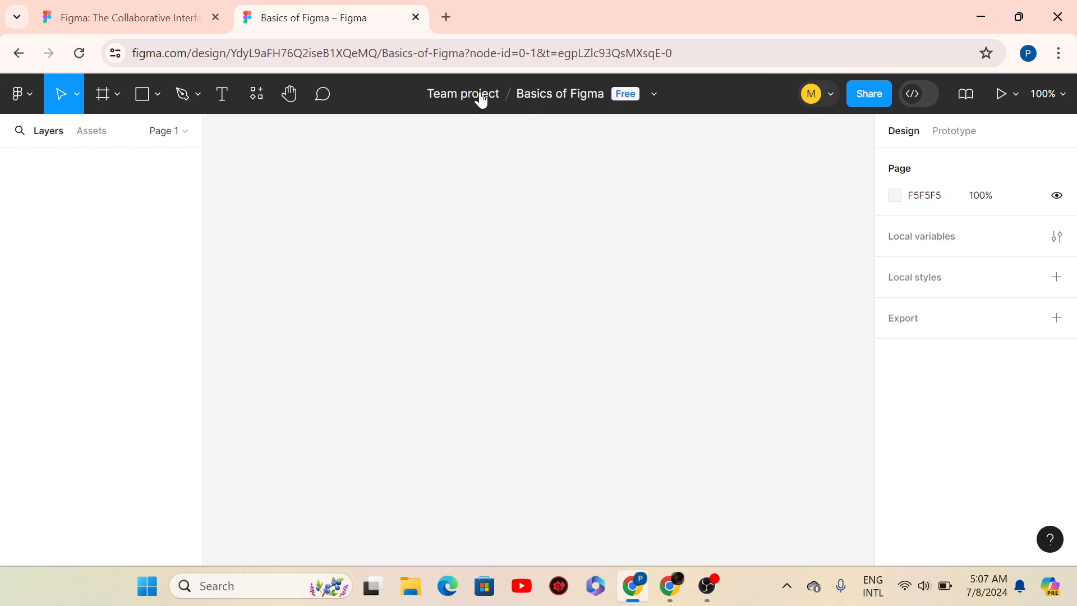
click(483, 98)
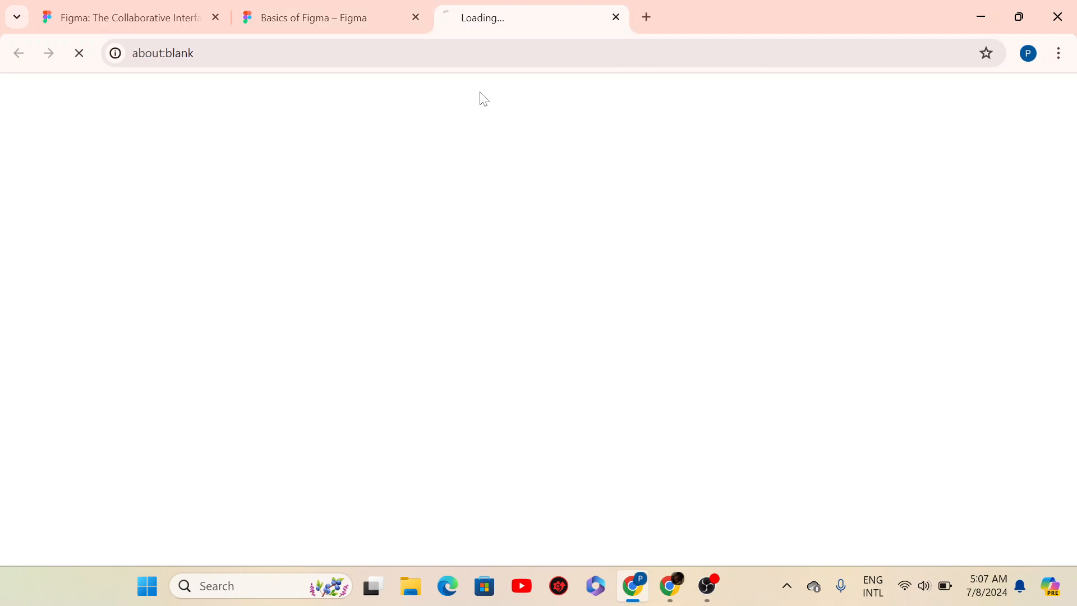
- Go back to the 'Basics of Figma – Figma' browser tab with its empty Page 1 canvas
click(354, 5)
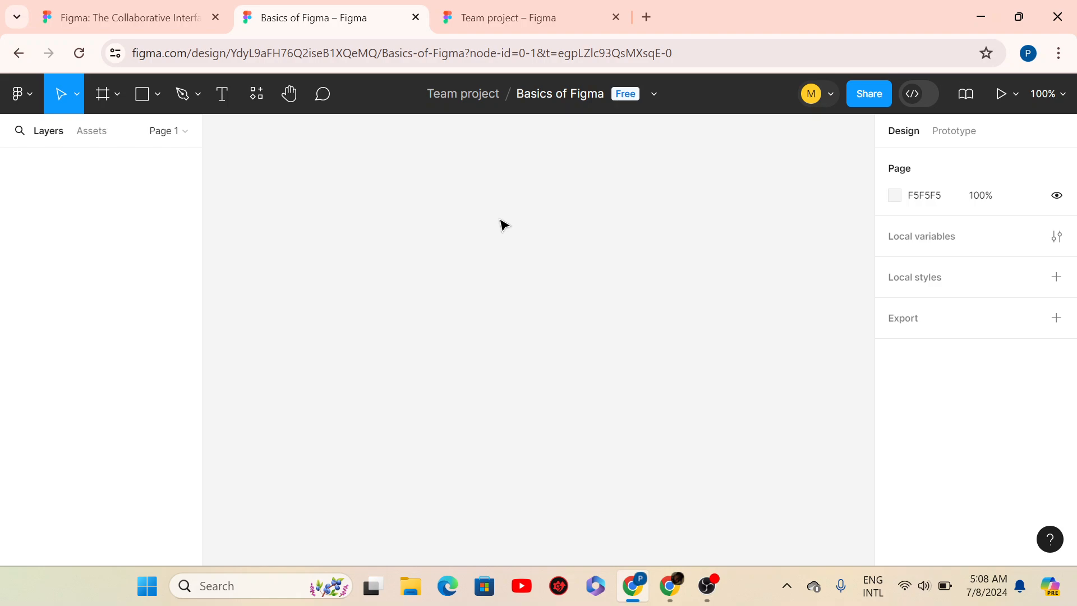
- Switch the region tool to Frame, bringing up presets such as iPhone 14 & 15 Pro (393×852)
click(117, 96)
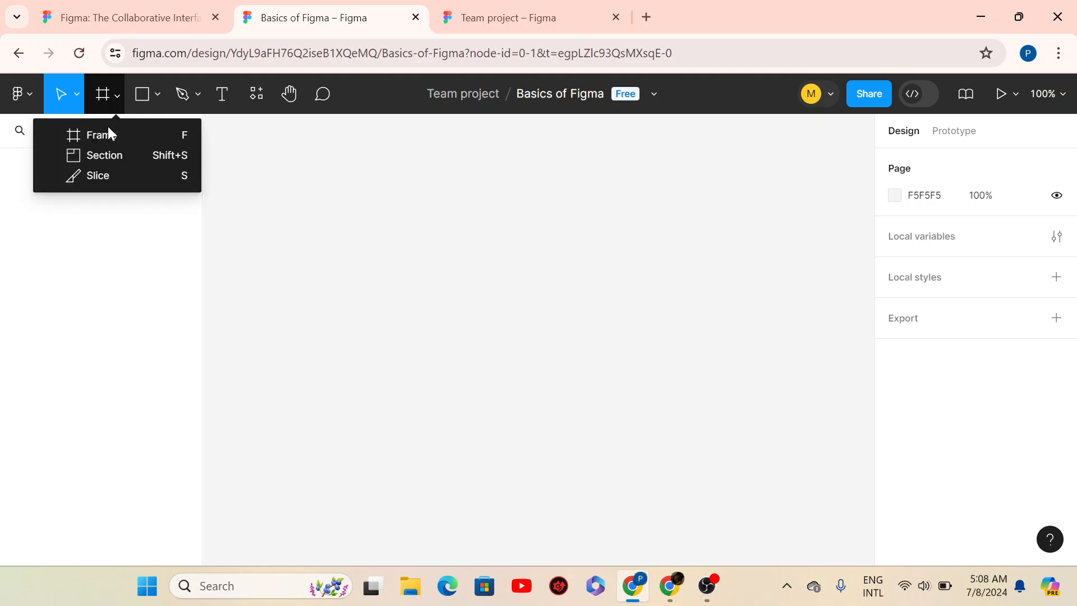
click(107, 141)
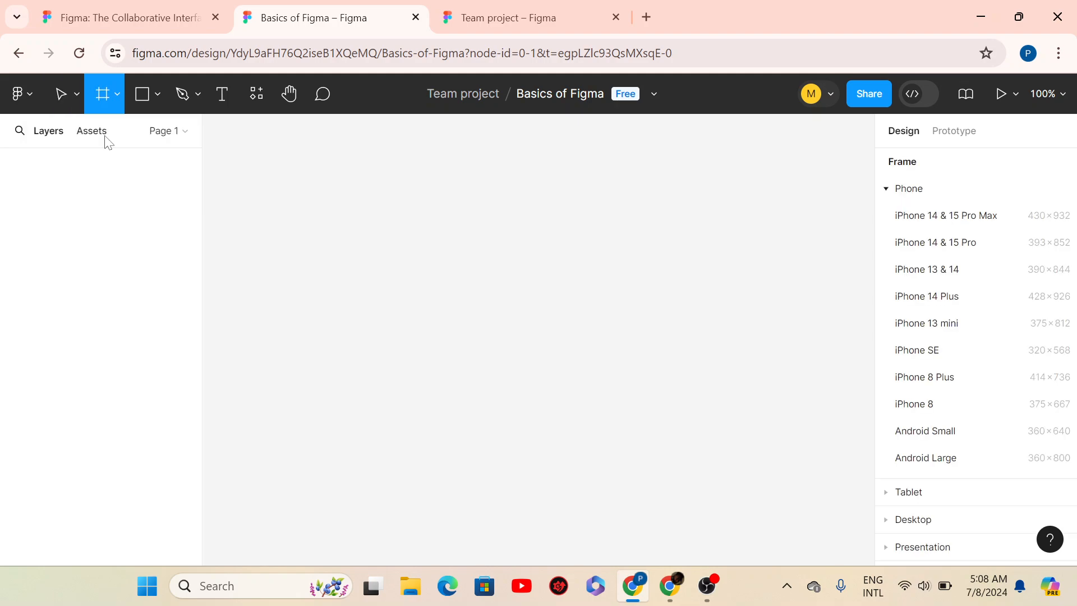
click(116, 99)
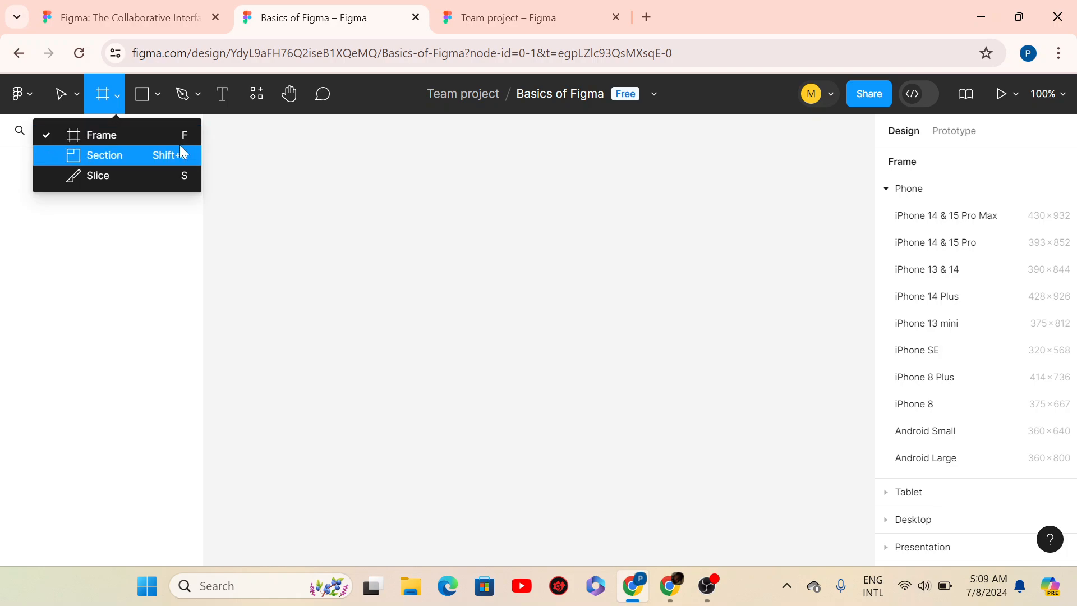
click(120, 134)
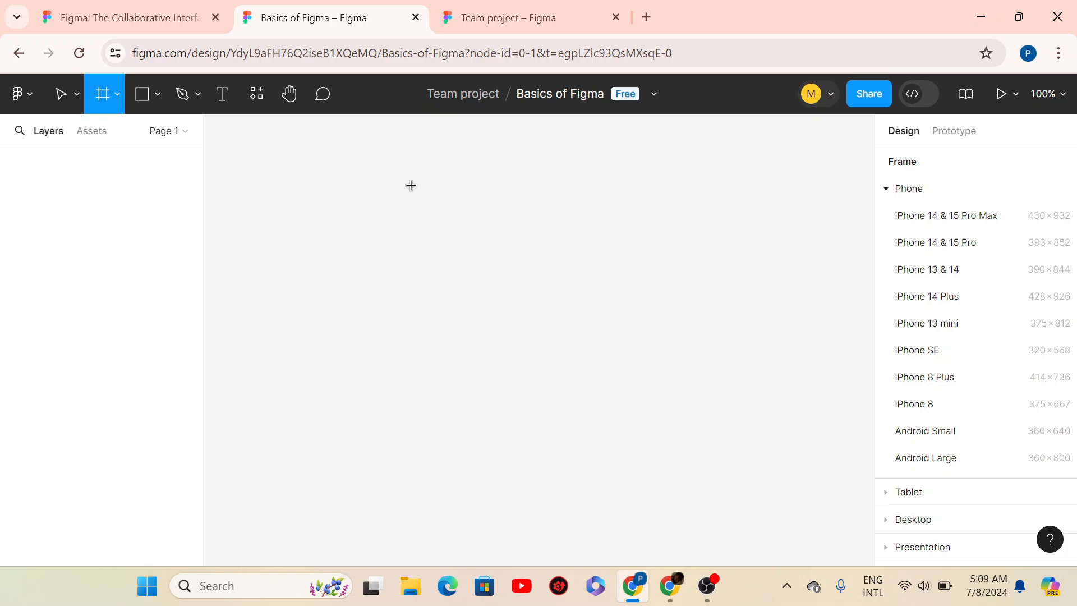
- Draw a 186×380 frame named Frame 1 on the canvas and nudge it slightly left
drag(415, 265, 416, 265)
mouse_move(414, 163)
mouse_down()
mouse_move(459, 320)
mouse_move(574, 356)
mouse_move(594, 403)
mouse_move(610, 457)
mouse_move(582, 584)
mouse_move(570, 246)
mouse_up()
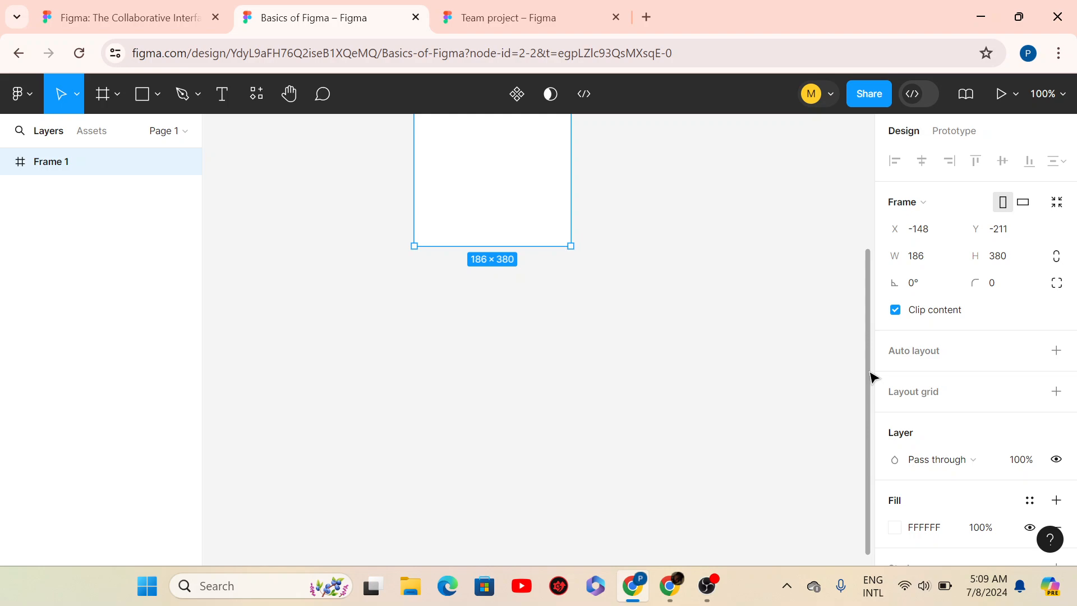
scroll(870, 375, up, 5)
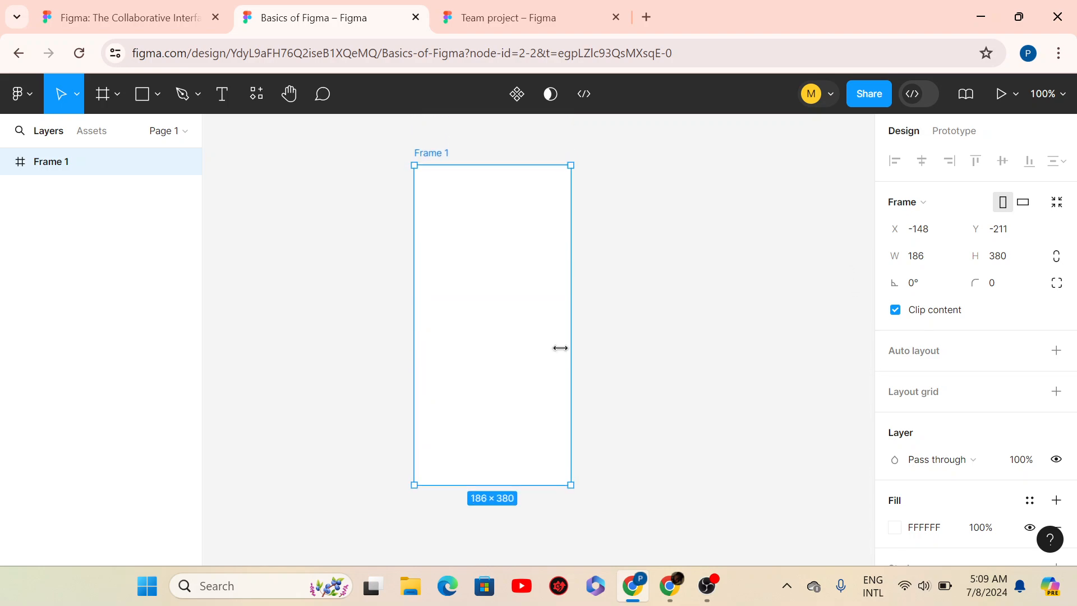
drag(468, 310, 459, 315)
click(104, 103)
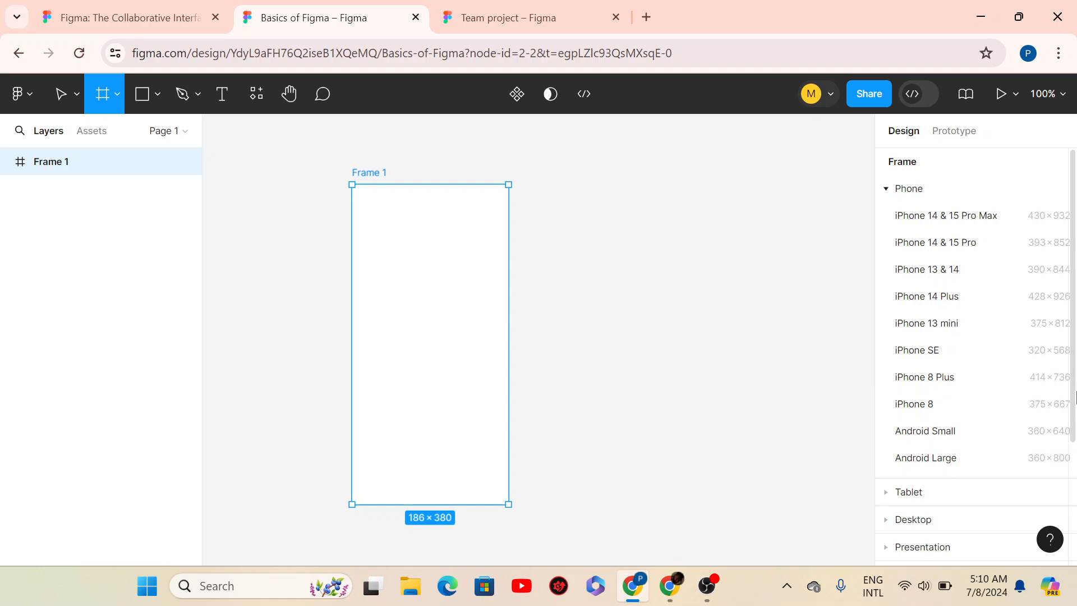
scroll(1071, 396, down, 3)
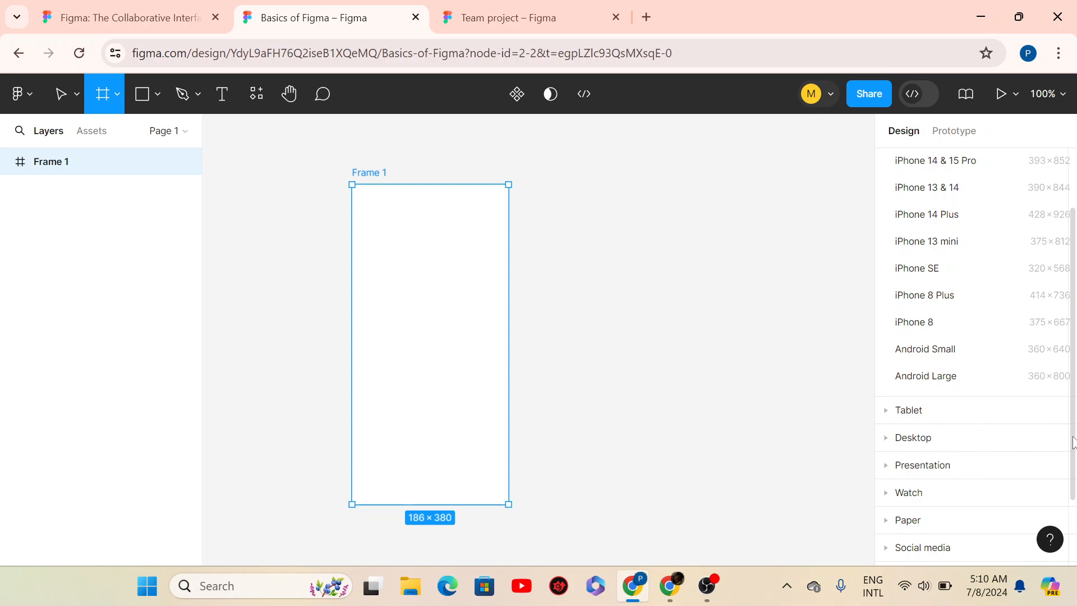
scroll(1063, 354, up, 3)
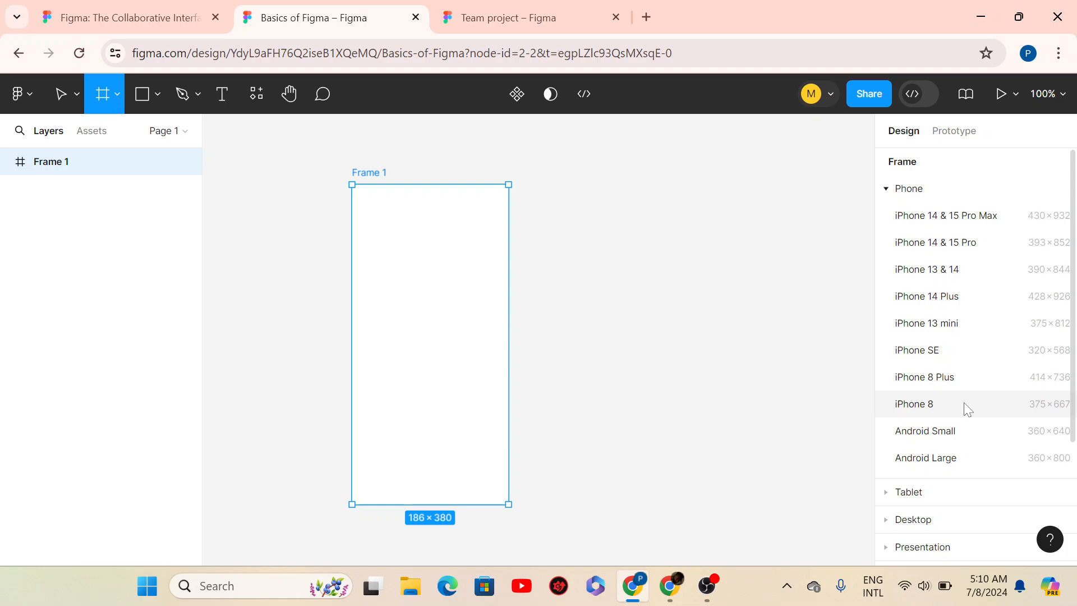
- Add a 360×800 Android Large - 1 frame from the presets beside Frame 1 and select it
click(941, 463)
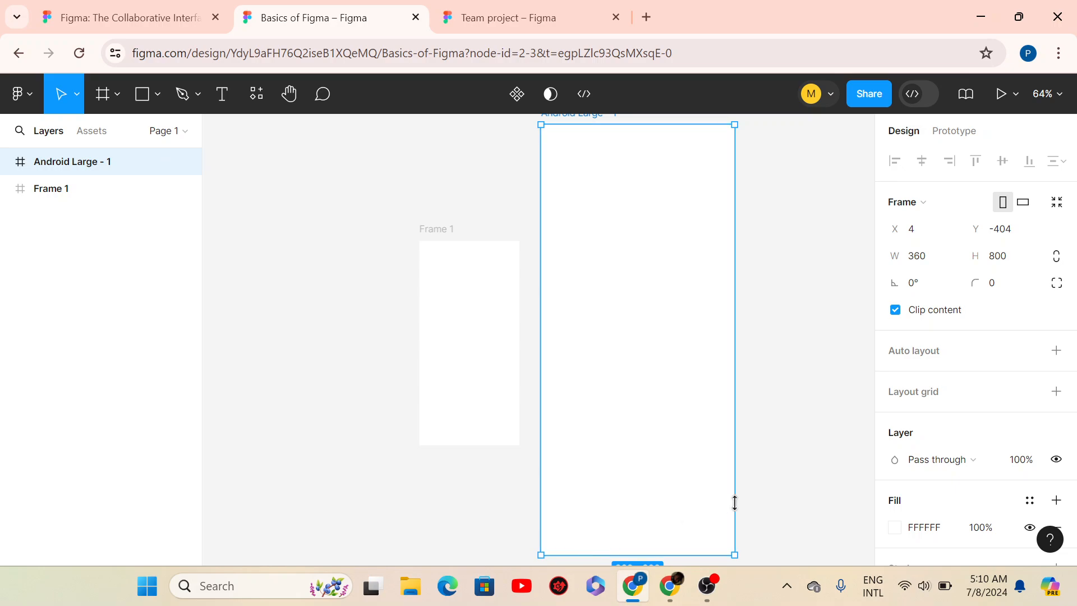
click(754, 501)
drag(854, 511, 875, 522)
drag(312, 534, 193, 507)
click(408, 345)
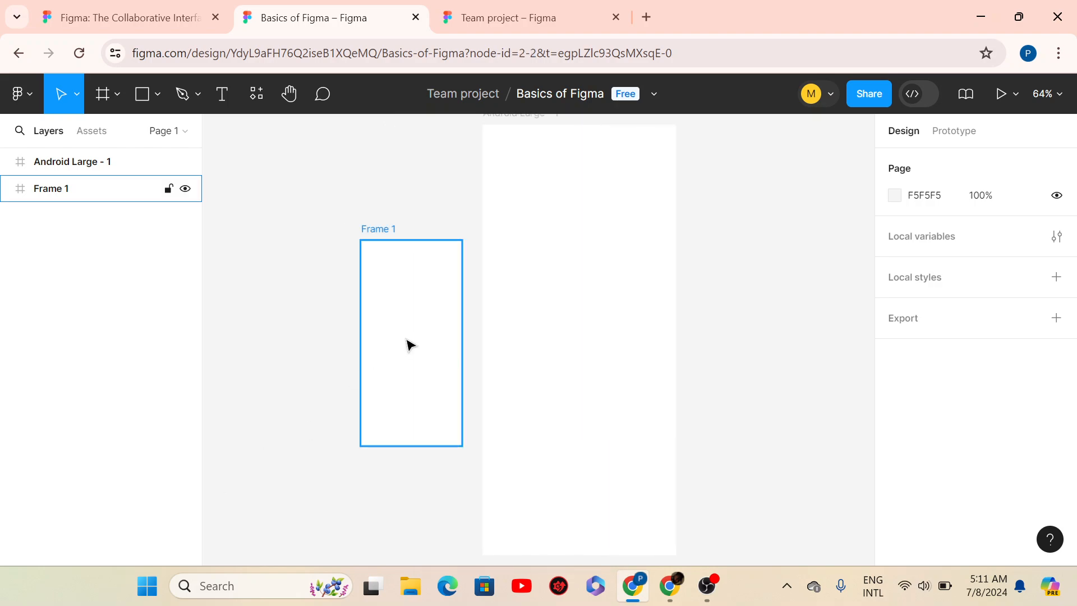
click(409, 344)
click(597, 302)
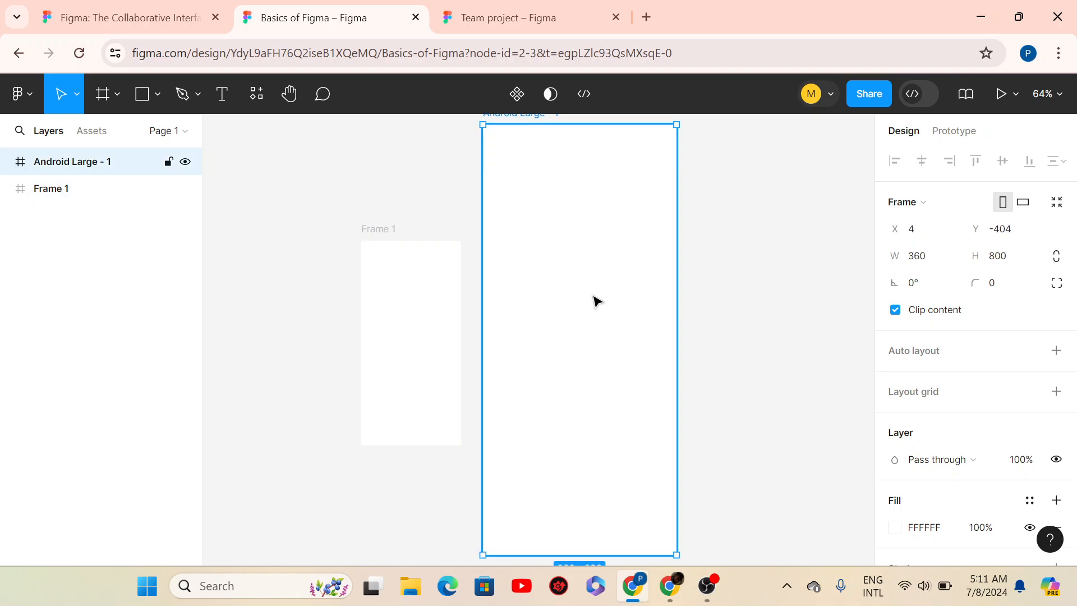
click(767, 295)
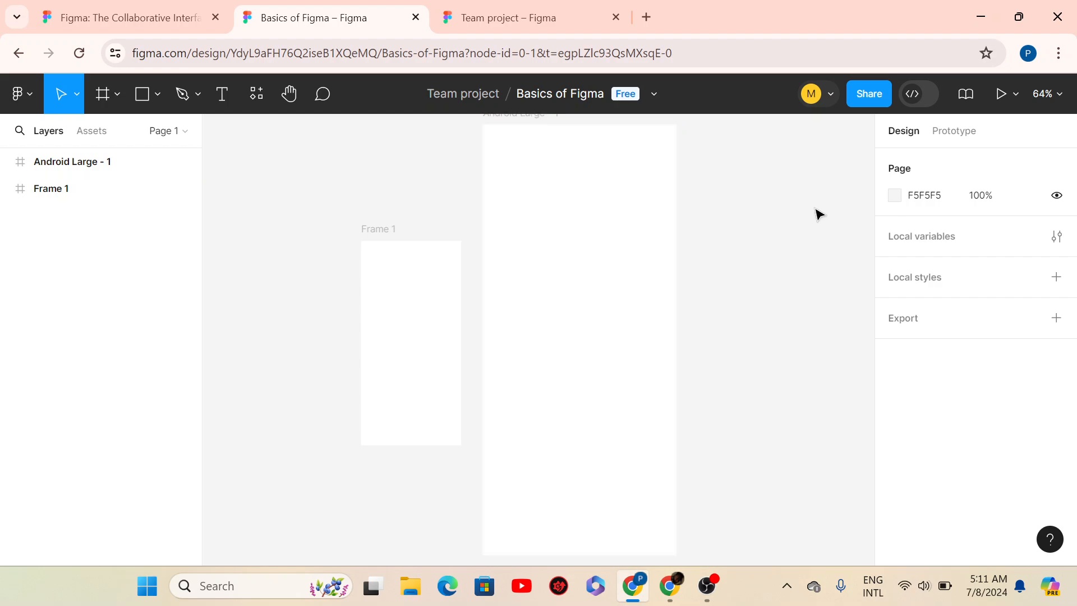
click(100, 92)
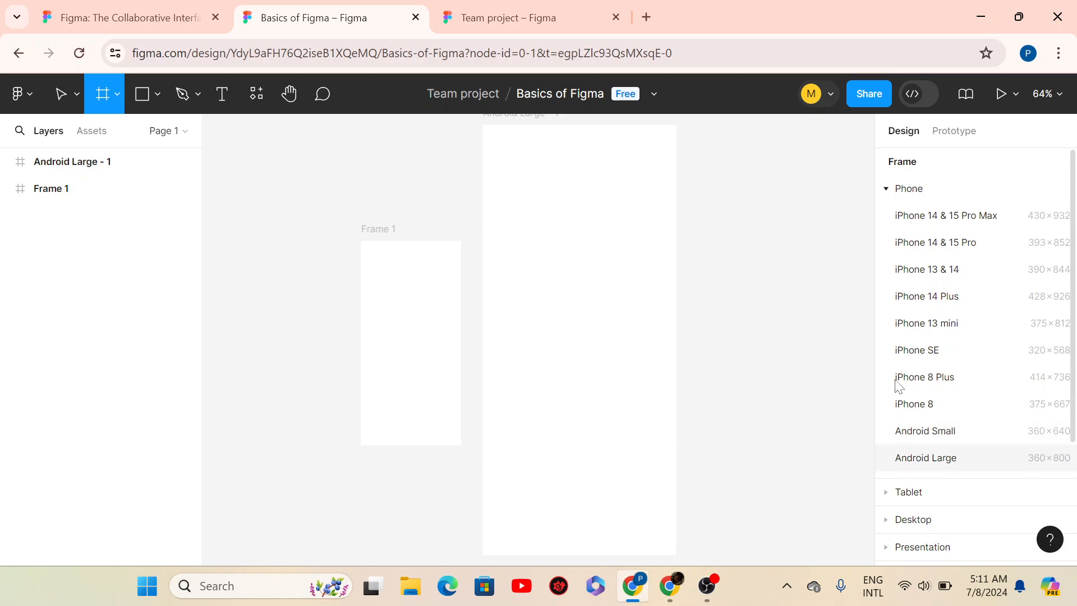
click(53, 100)
click(507, 255)
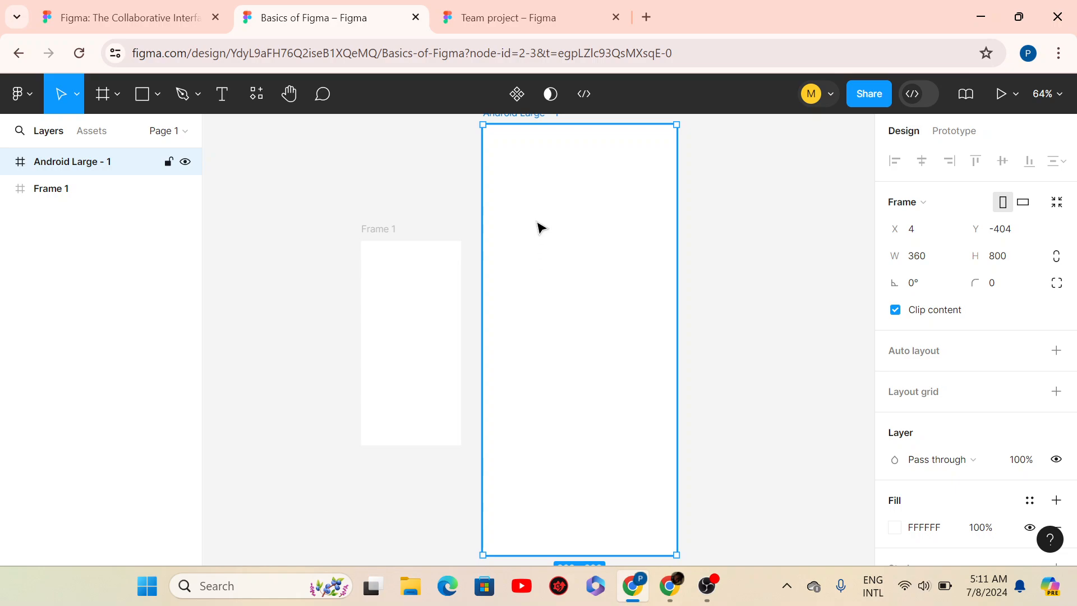
- Duplicate Android Large - 1, then Android Large - 2, producing frames - 2 and - 3 in a row
key(ctrl+d)
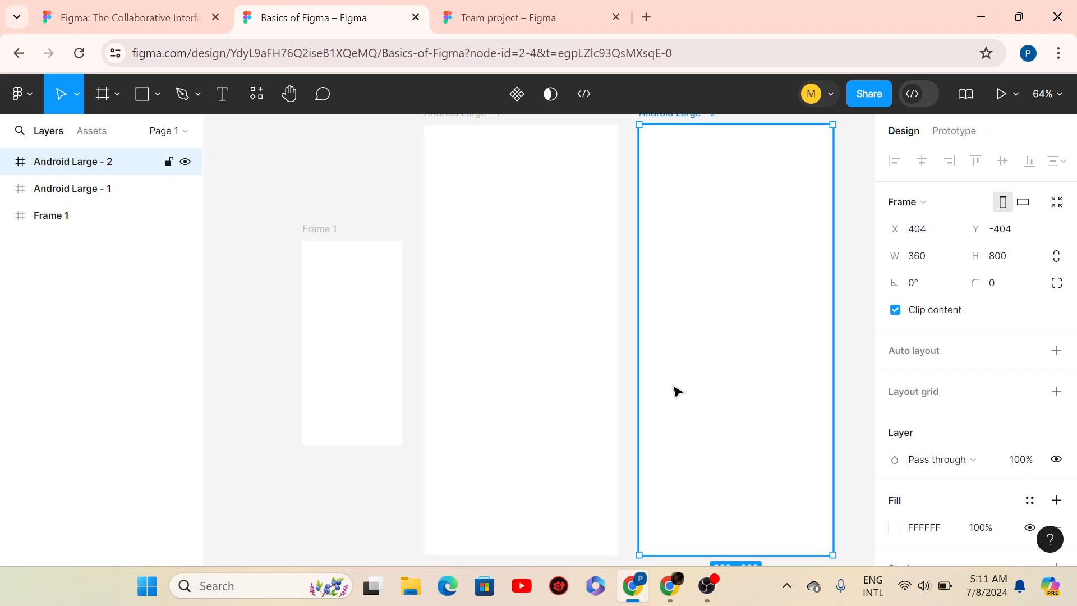
click(361, 350)
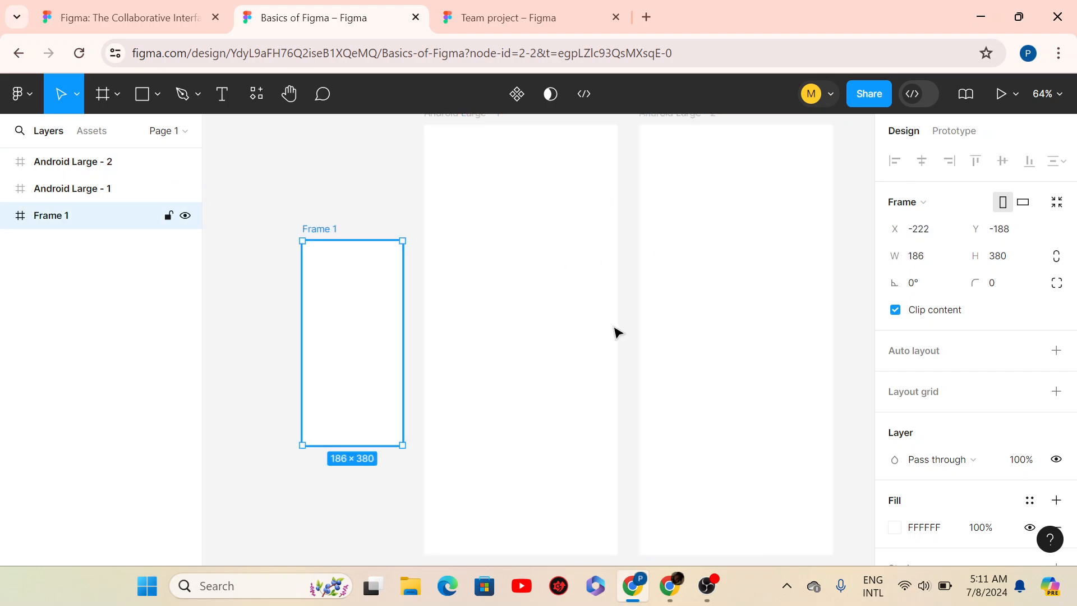
click(722, 334)
key(ctrl+d)
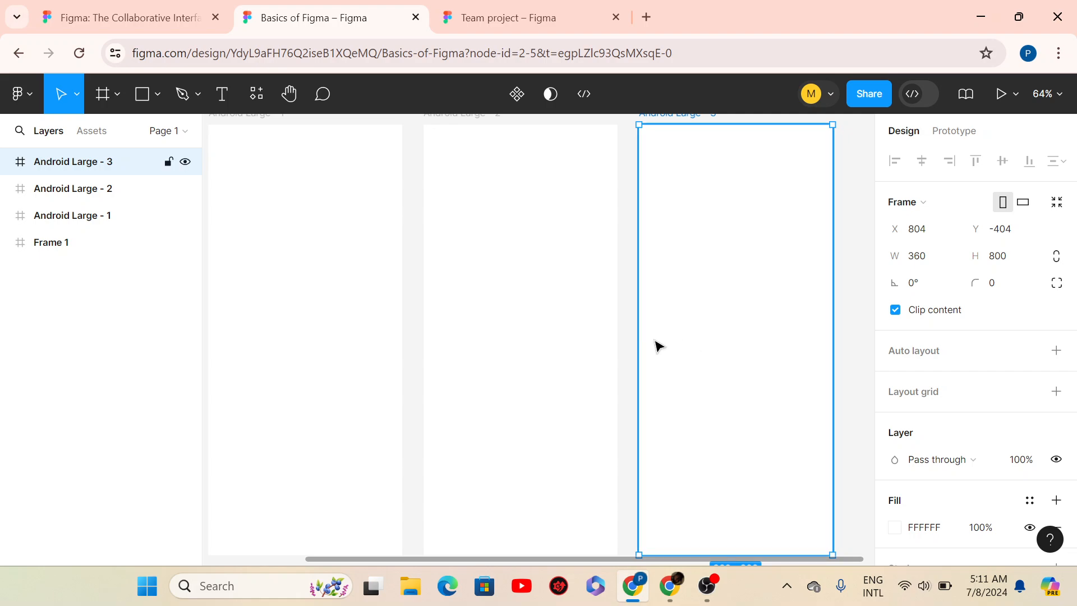
click(628, 321)
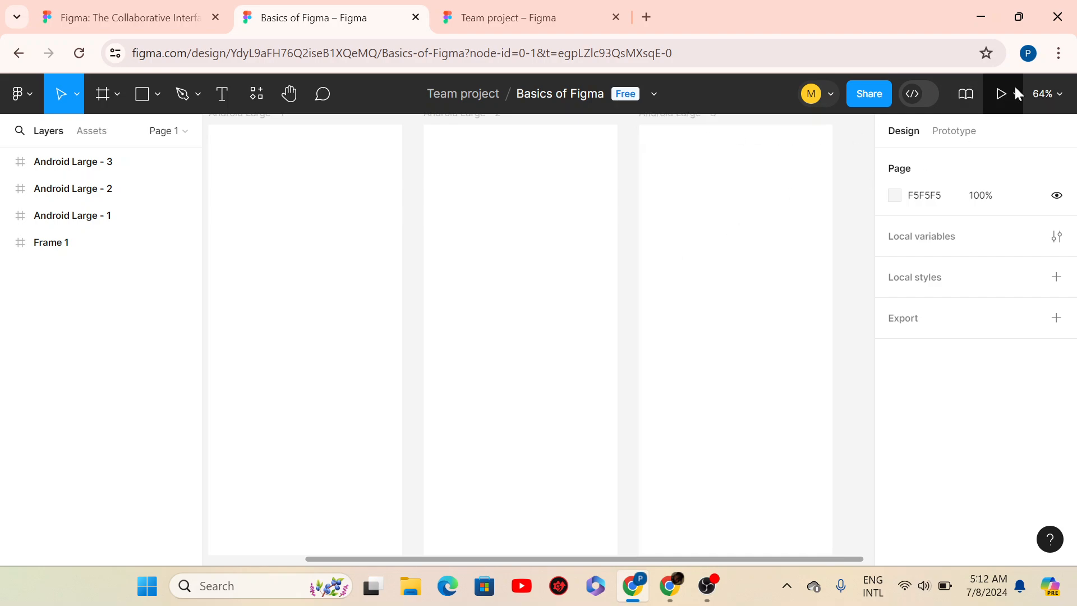
- Set the zoom from the zoom menu to 25%, then 40%, then 50%
click(1058, 101)
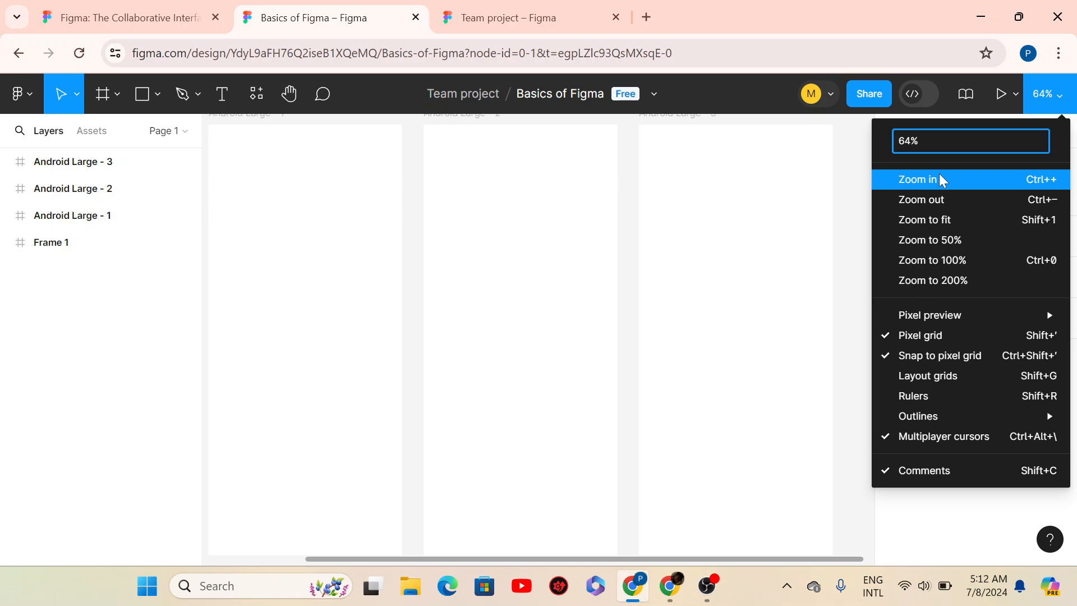
click(967, 200)
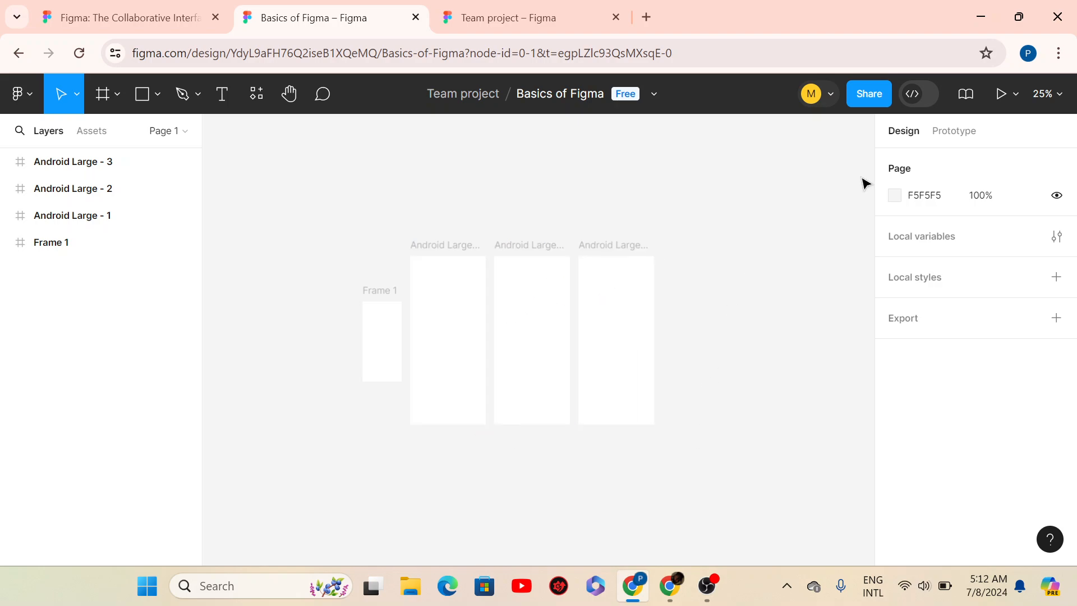
click(1057, 104)
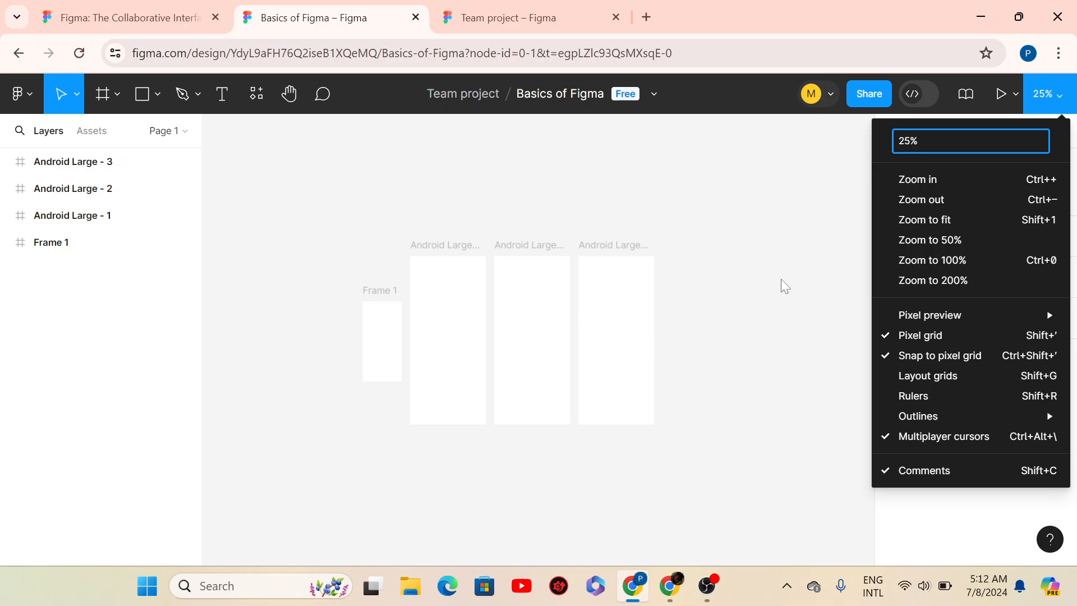
click(864, 161)
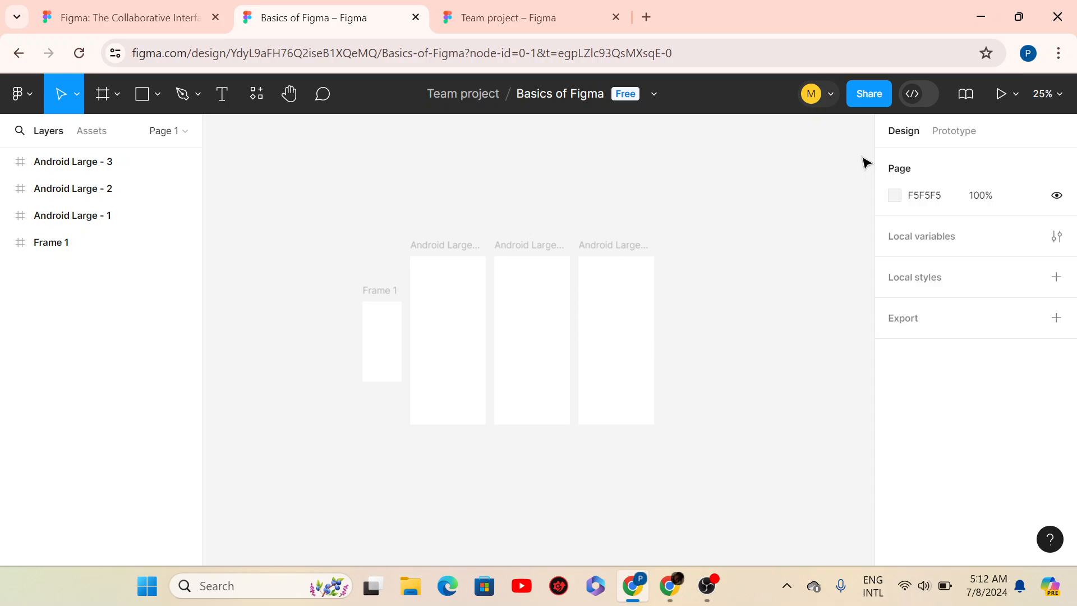
click(1055, 97)
click(947, 141)
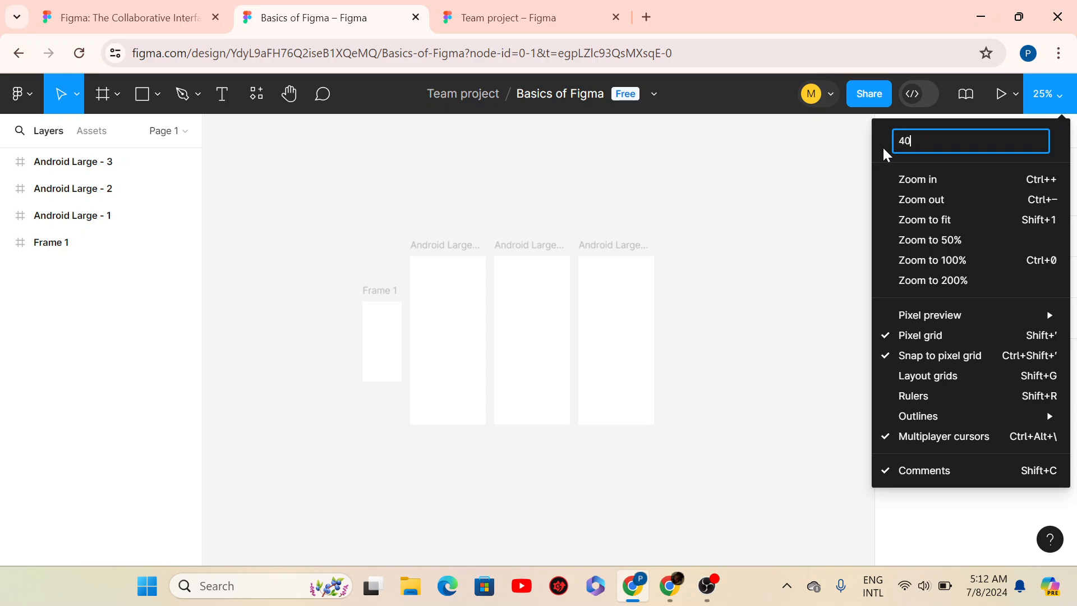
key(Return)
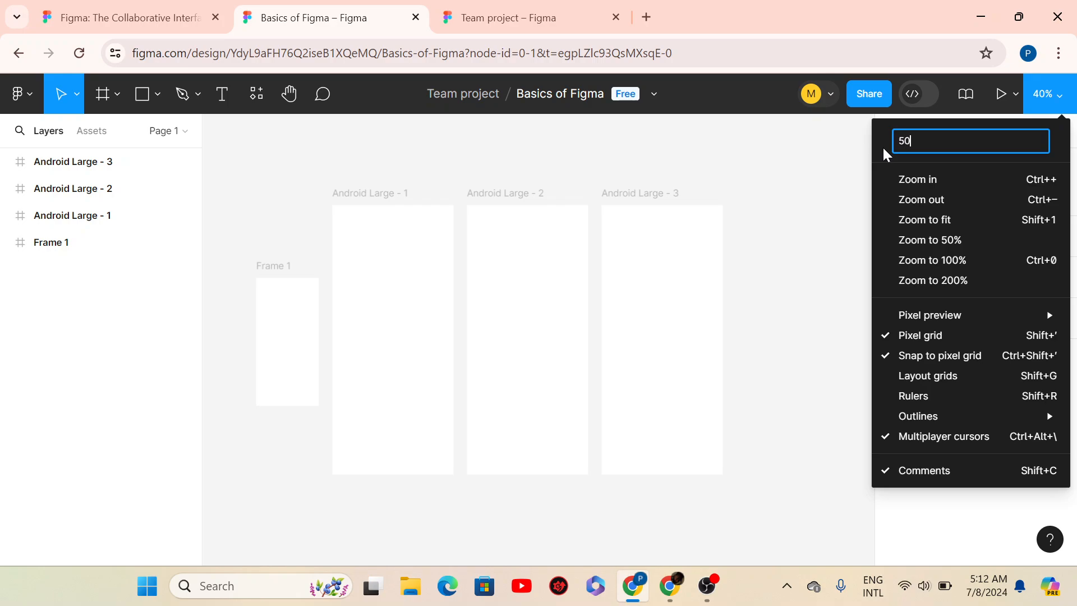
key(Return)
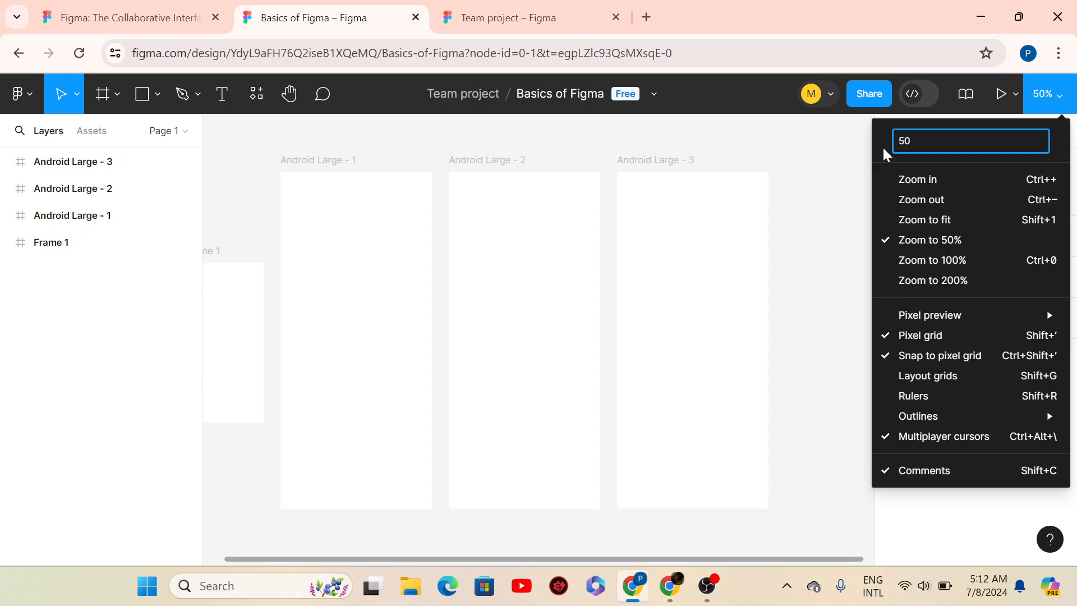
click(837, 151)
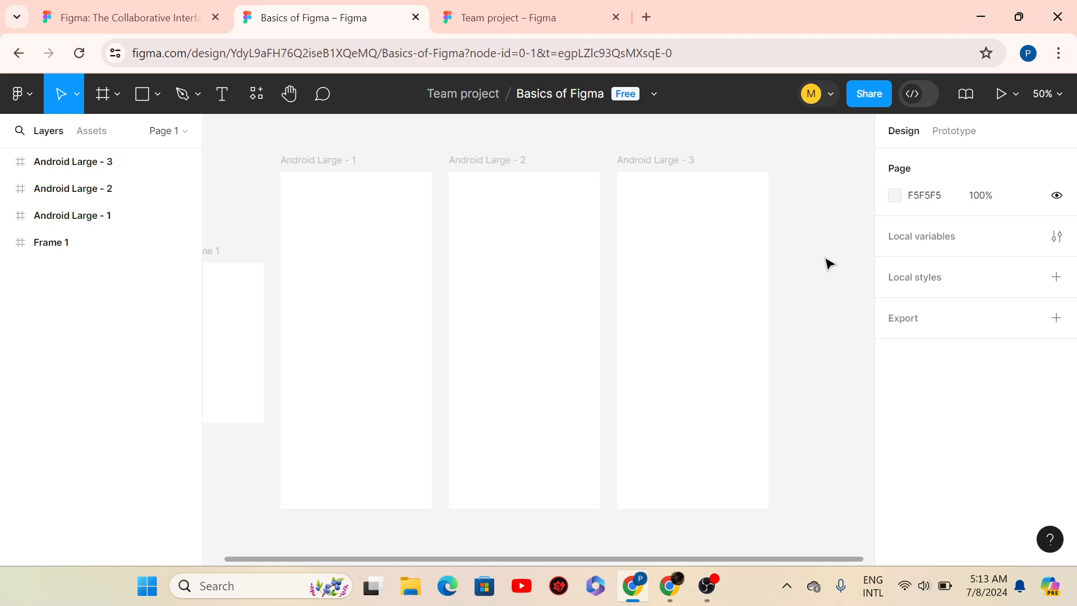
- Try keyboard zoom through 25%, 100% and 200%, ending back at 50%
key(minus)
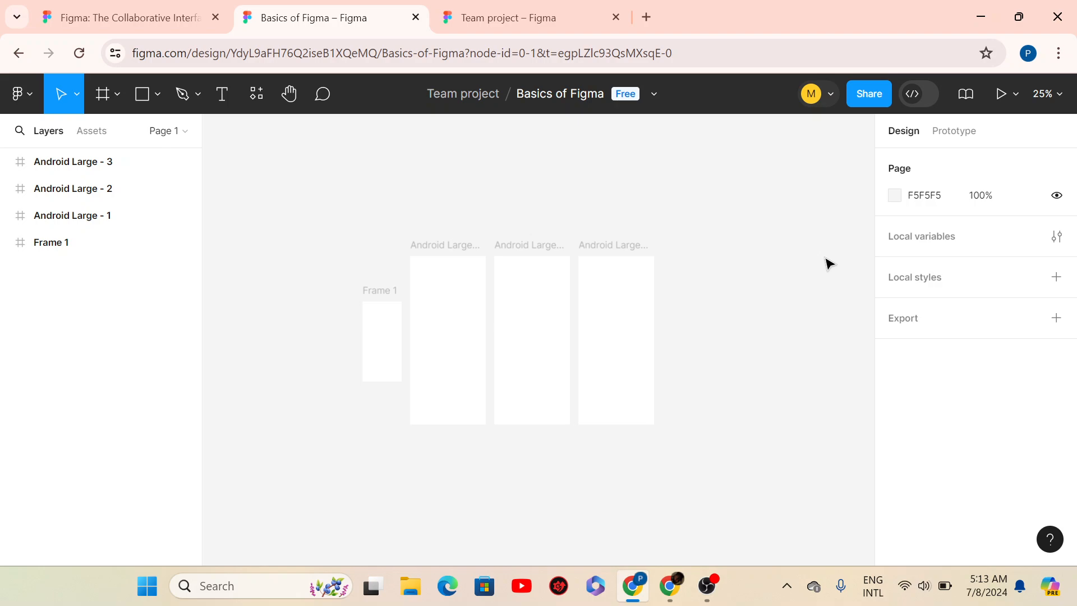
key(plus)
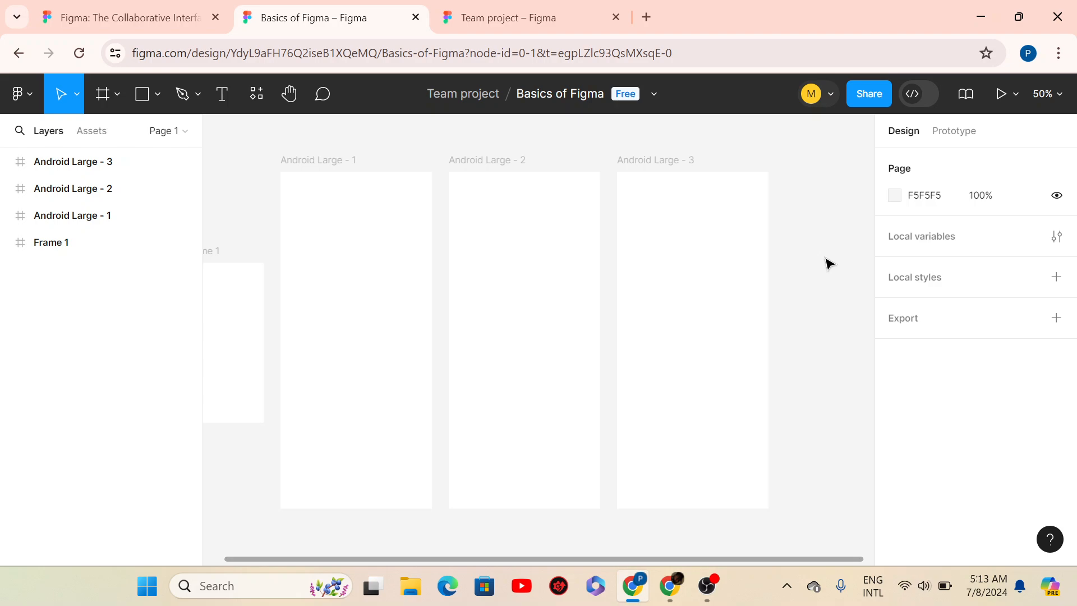
key(plus)
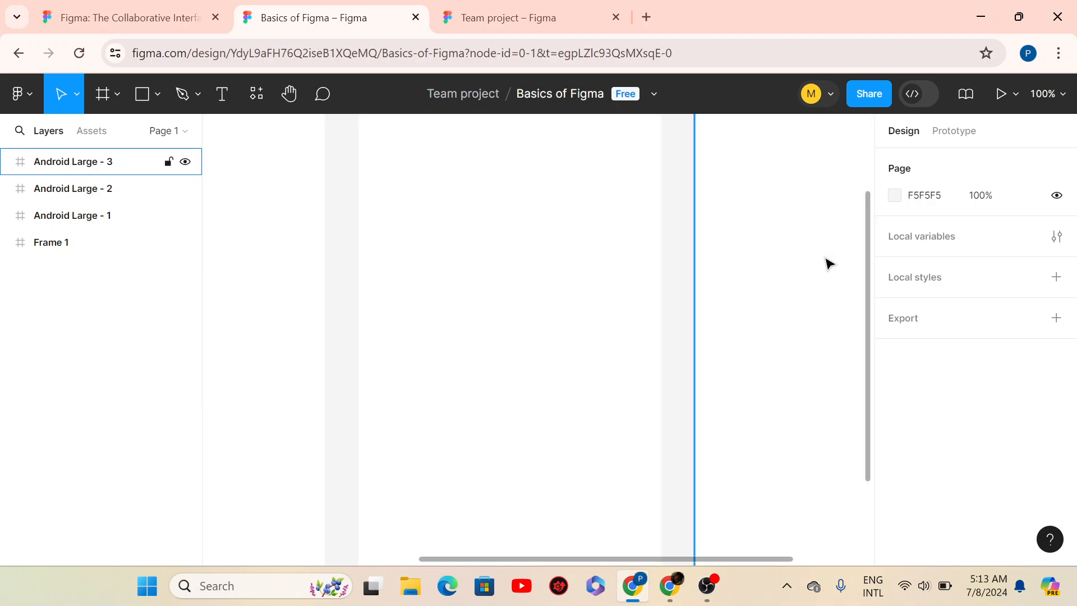
key(plus)
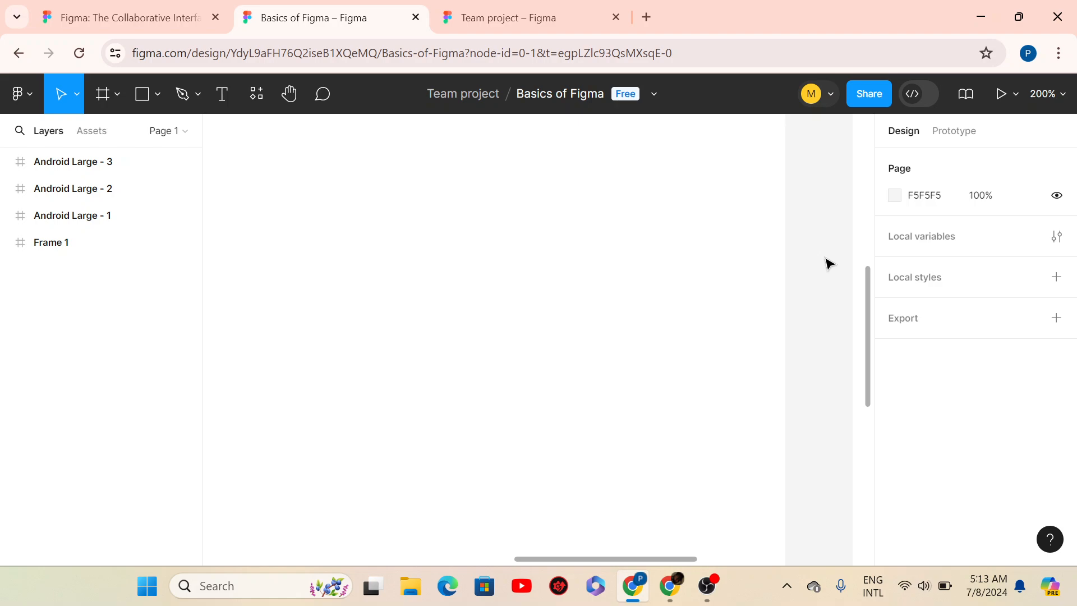
key(minus)
key(minus)
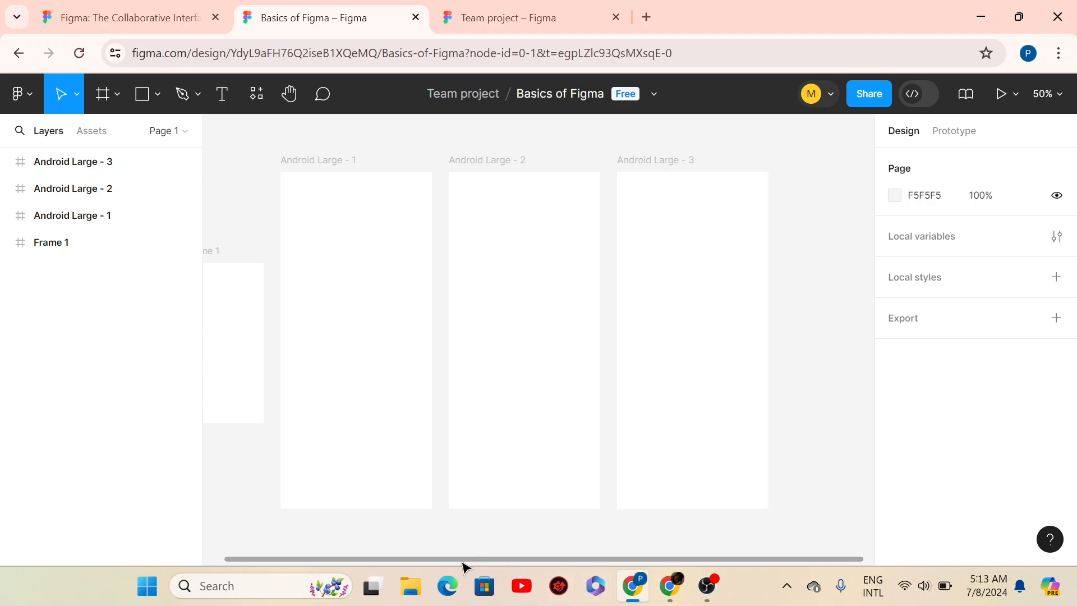
- Pan with the Hand tool until Frame 1 and Android Large - 1 to - 3 are all visible
drag(462, 561, 439, 563)
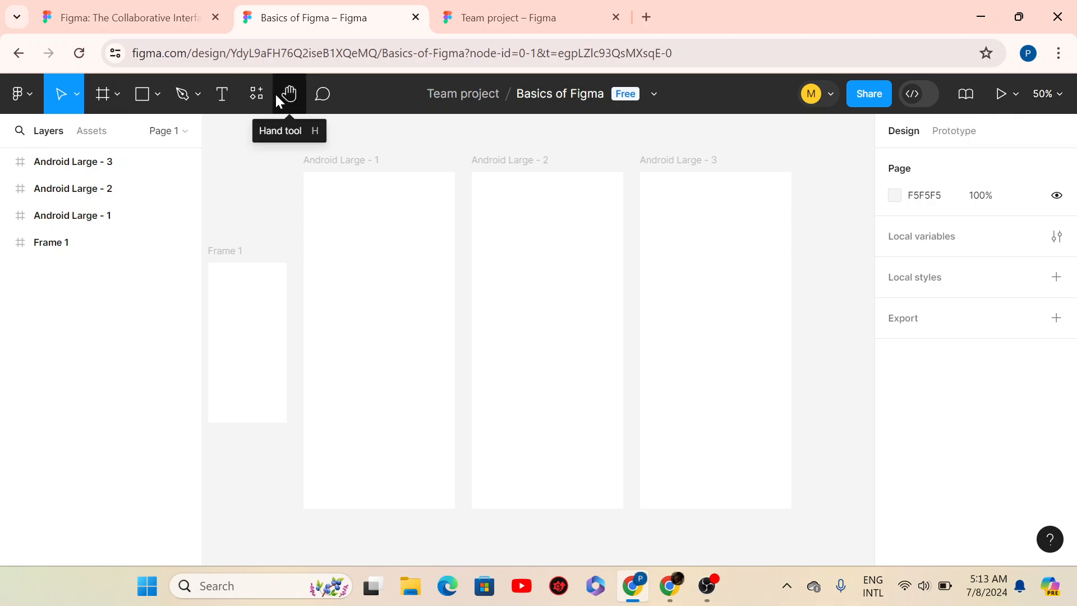
click(290, 95)
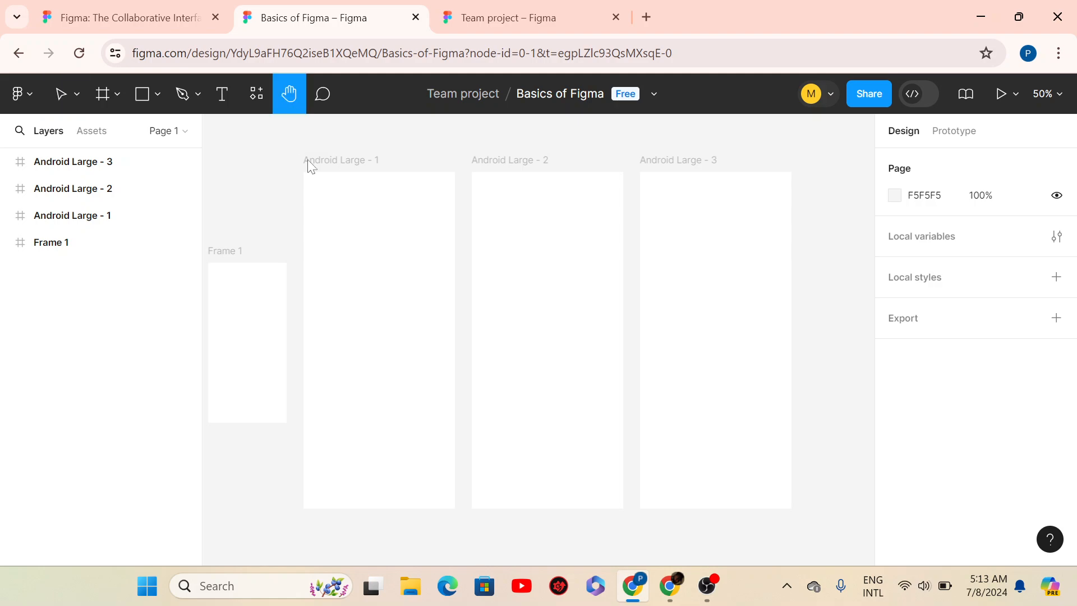
drag(362, 314, 430, 315)
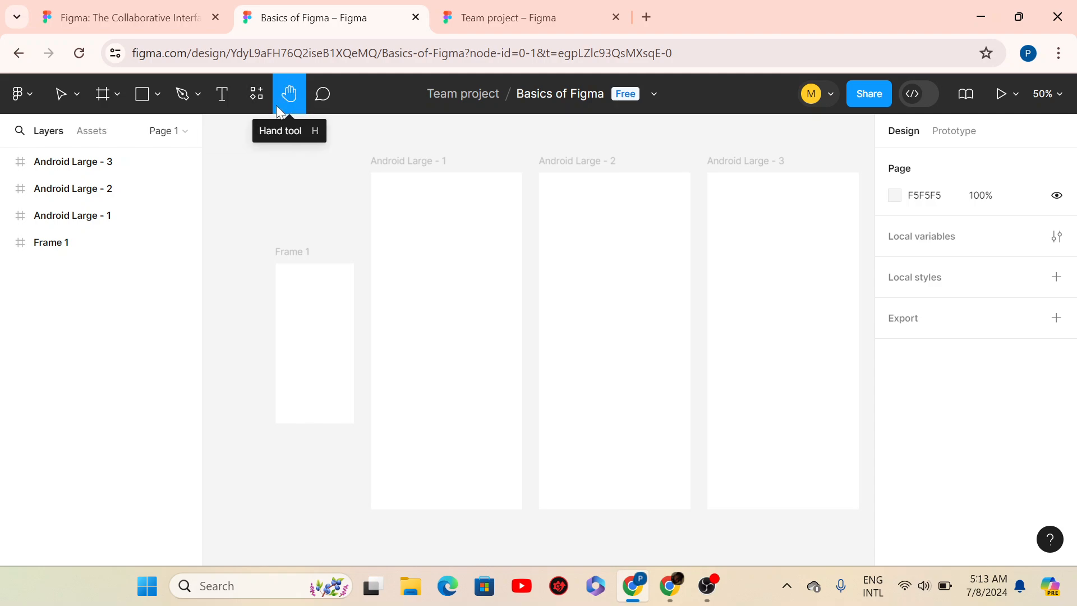
drag(617, 348, 554, 343)
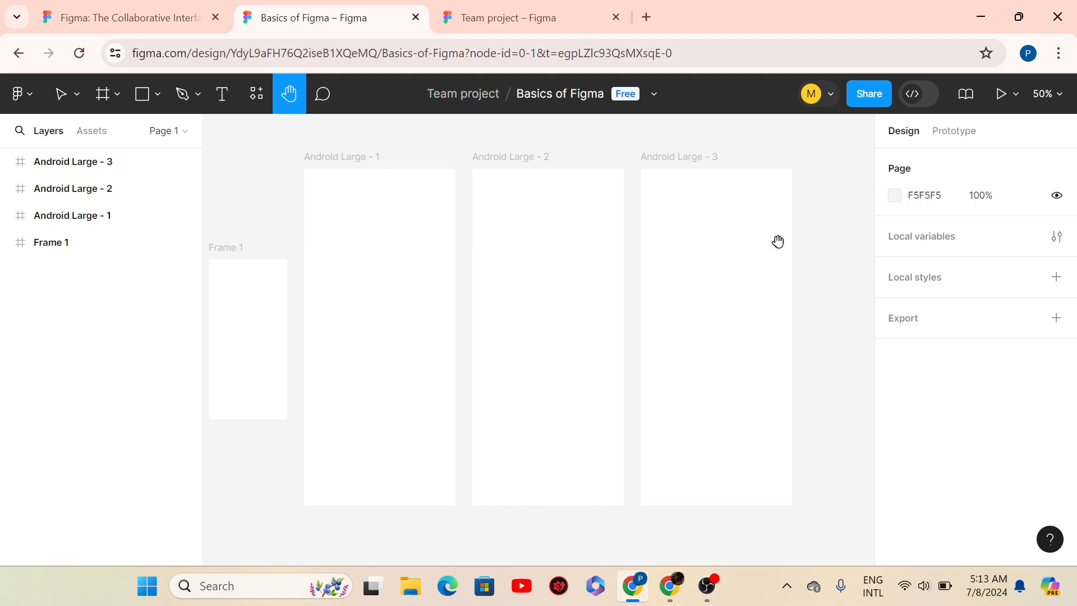
mouse_move(514, 285)
mouse_down()
mouse_move(533, 286)
mouse_move(520, 287)
mouse_up()
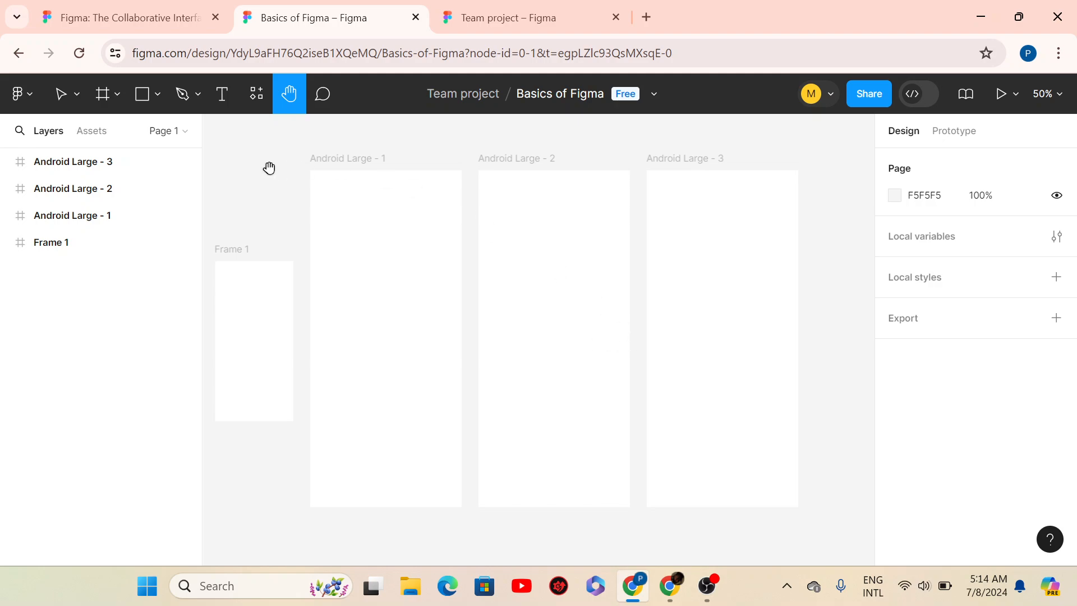
- Return to the Move tool and select Android Large - 2, a 360×800 frame at X 404, Y -404
click(62, 95)
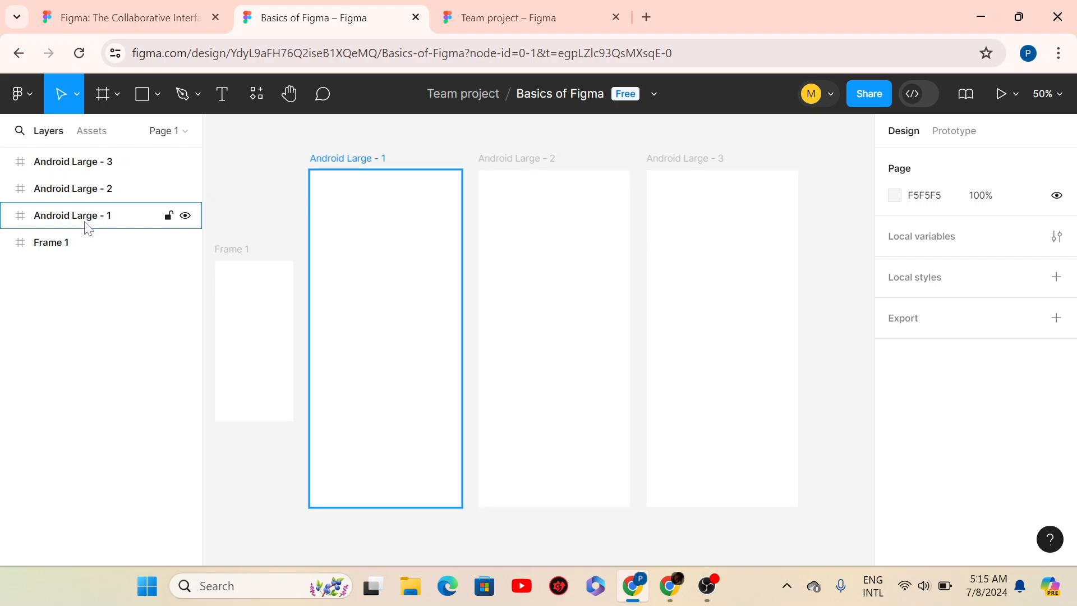
click(103, 195)
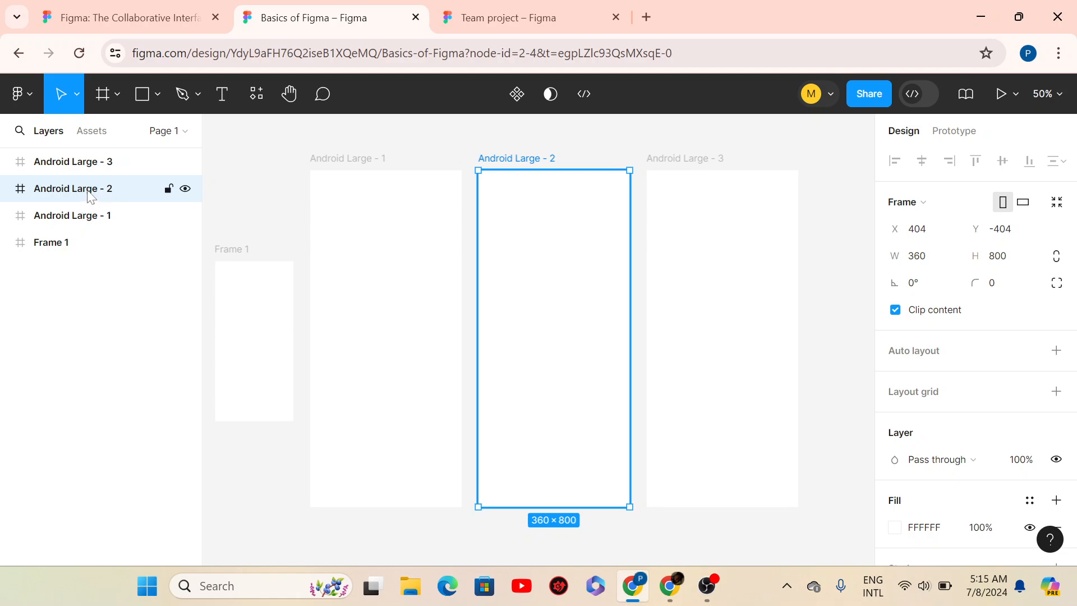
- Rename the Android Large - 1 frame to Screen1
double_click(90, 191)
double_click(112, 190)
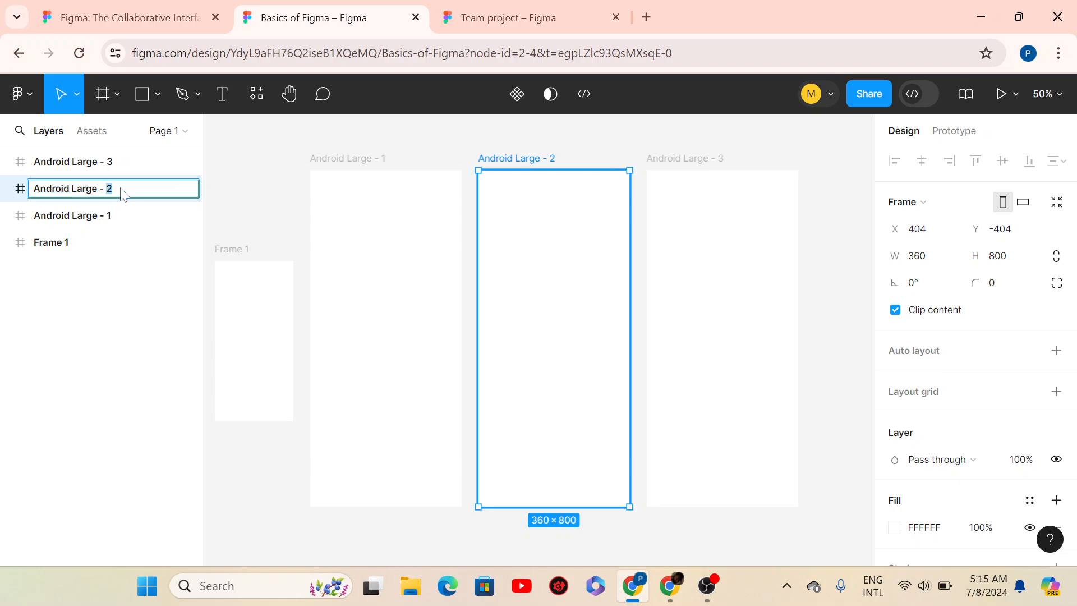
click(83, 222)
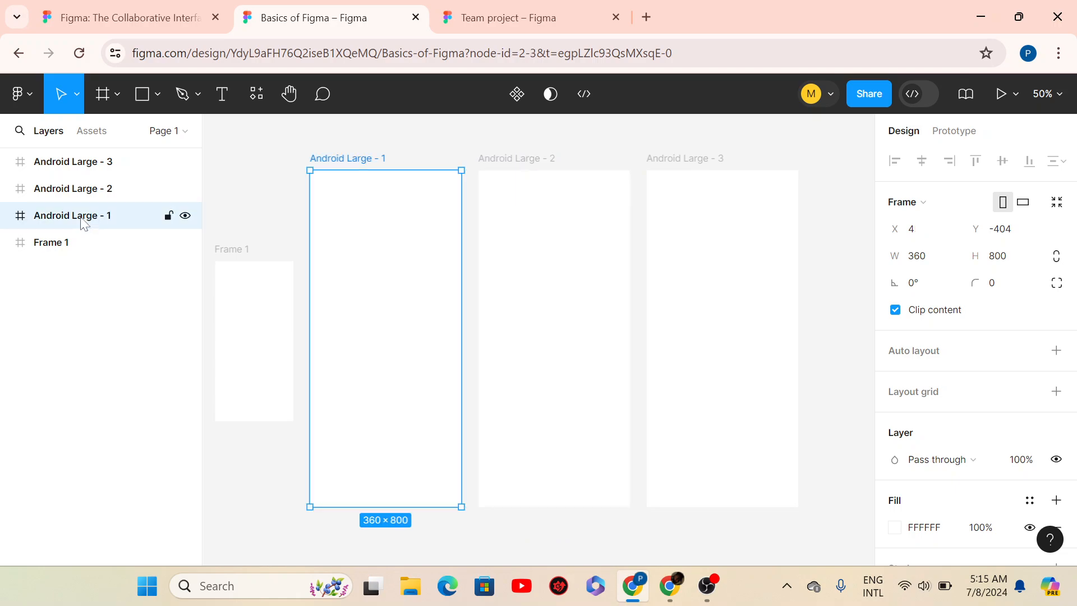
double_click(83, 221)
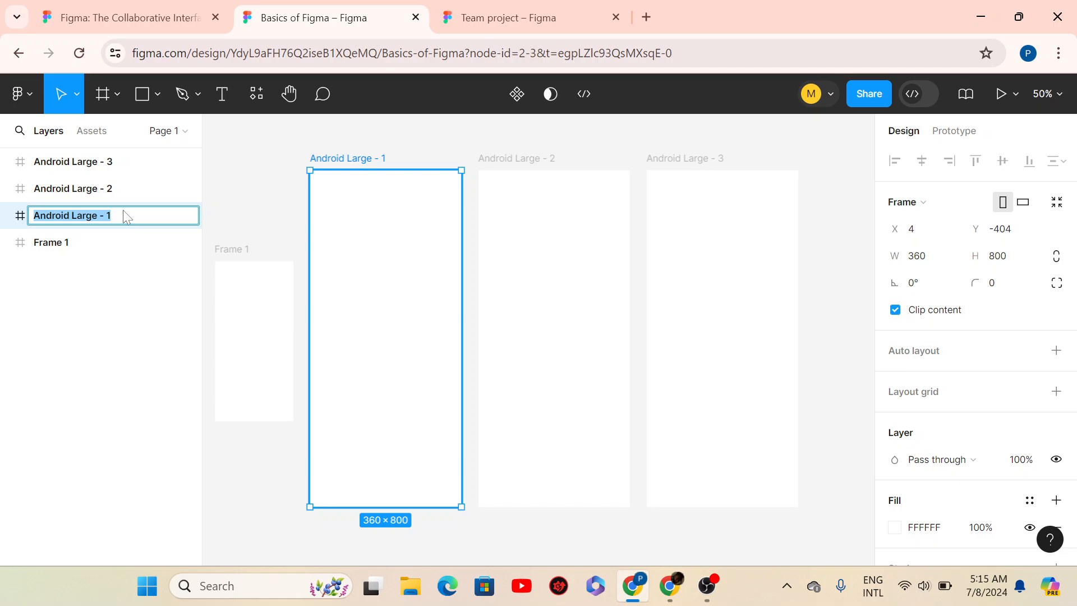
text(Screen)
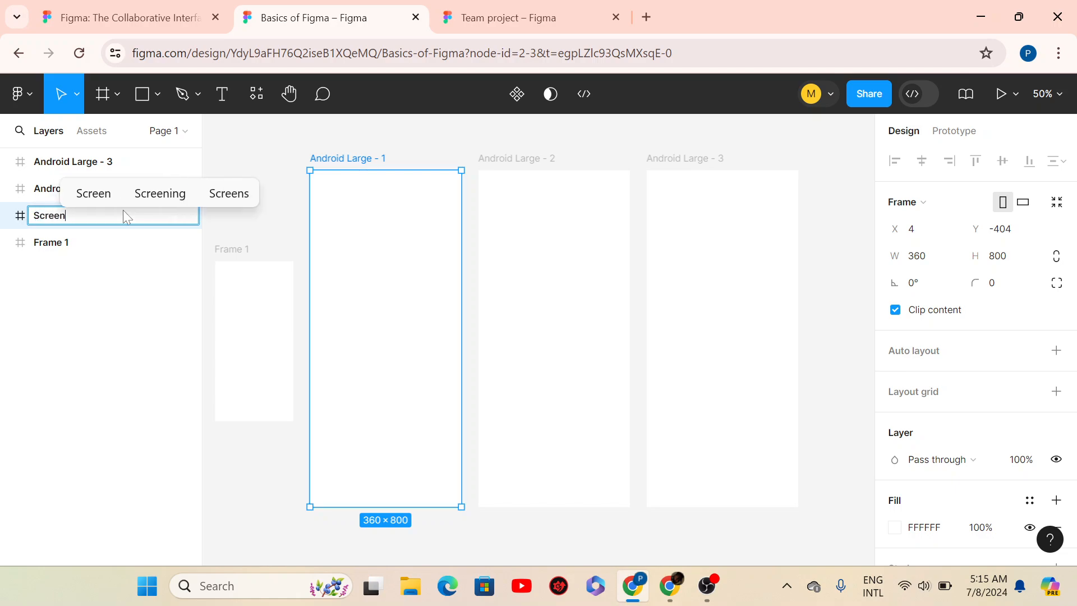
text(1)
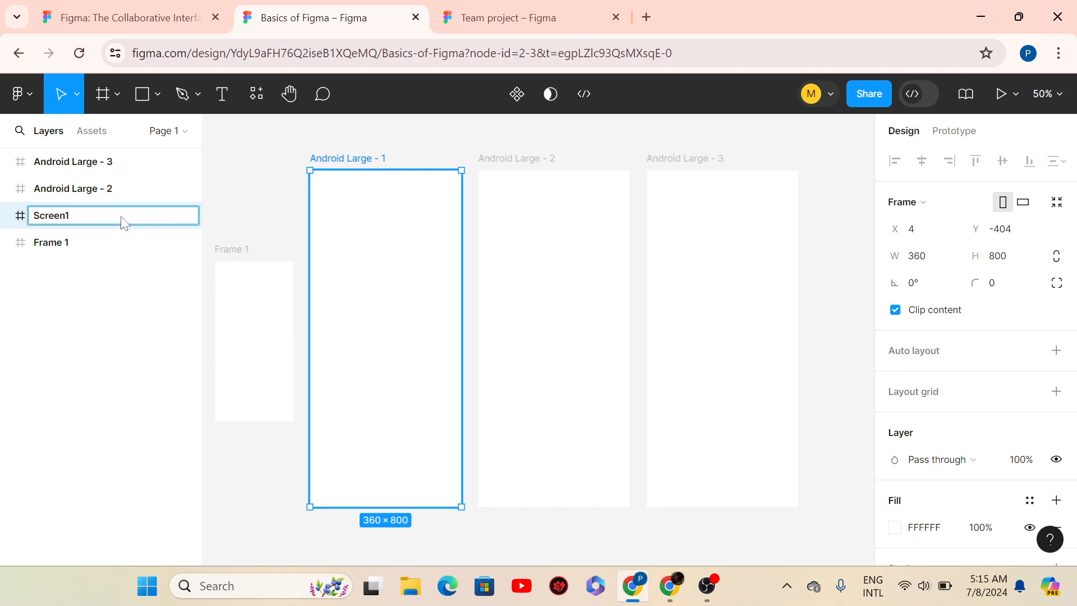
key(Return)
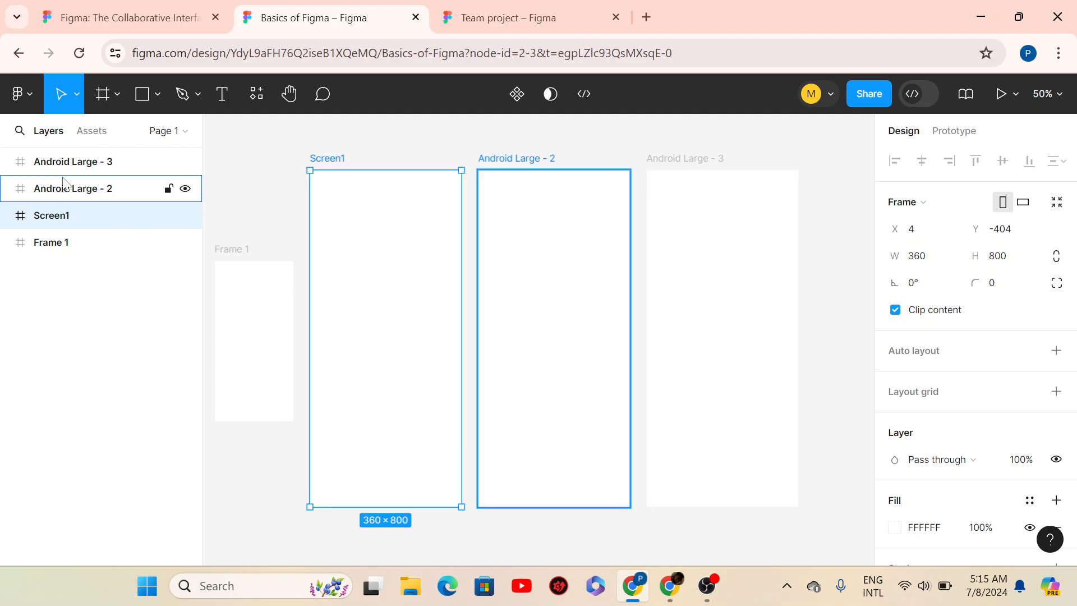
- Rename the Android Large - 2 frame to Screen2
click(97, 197)
double_click(97, 196)
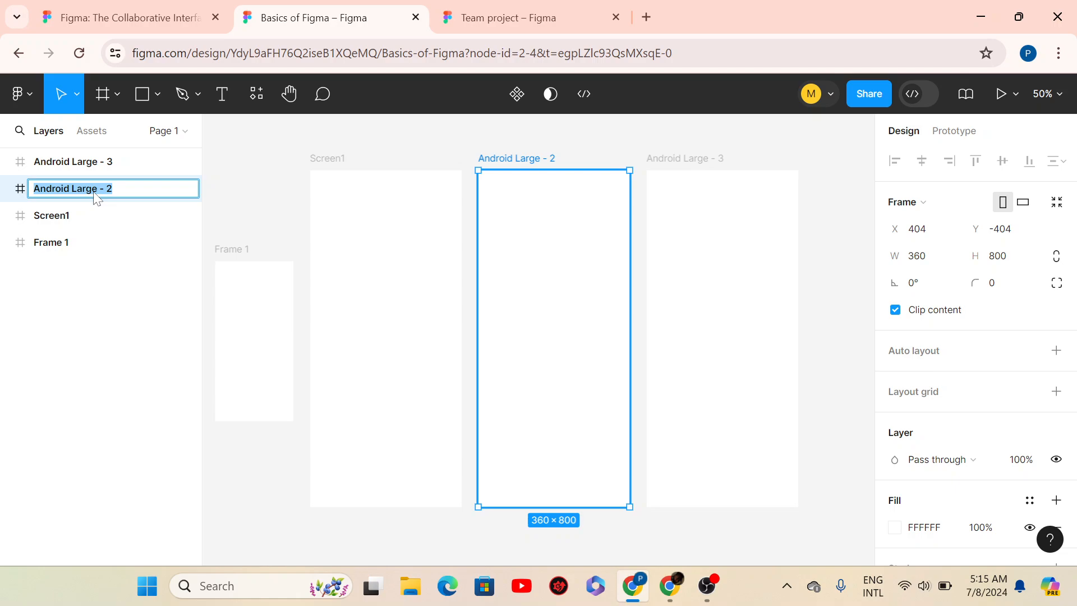
text(Screen2)
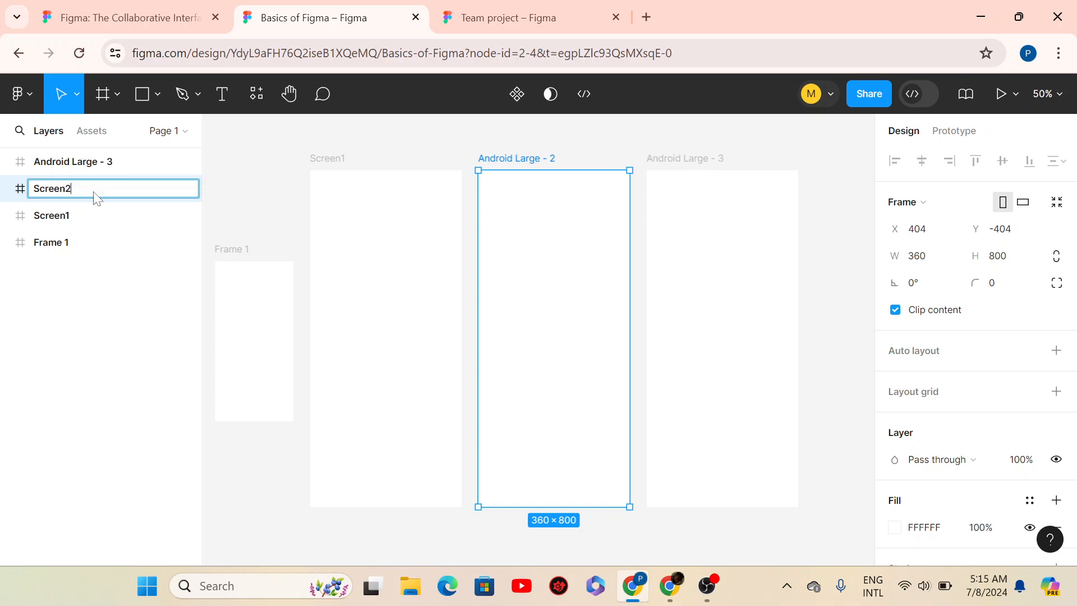
key(Return)
- Start renaming Android Large - 3, replacing its name with Screen
click(82, 162)
double_click(84, 163)
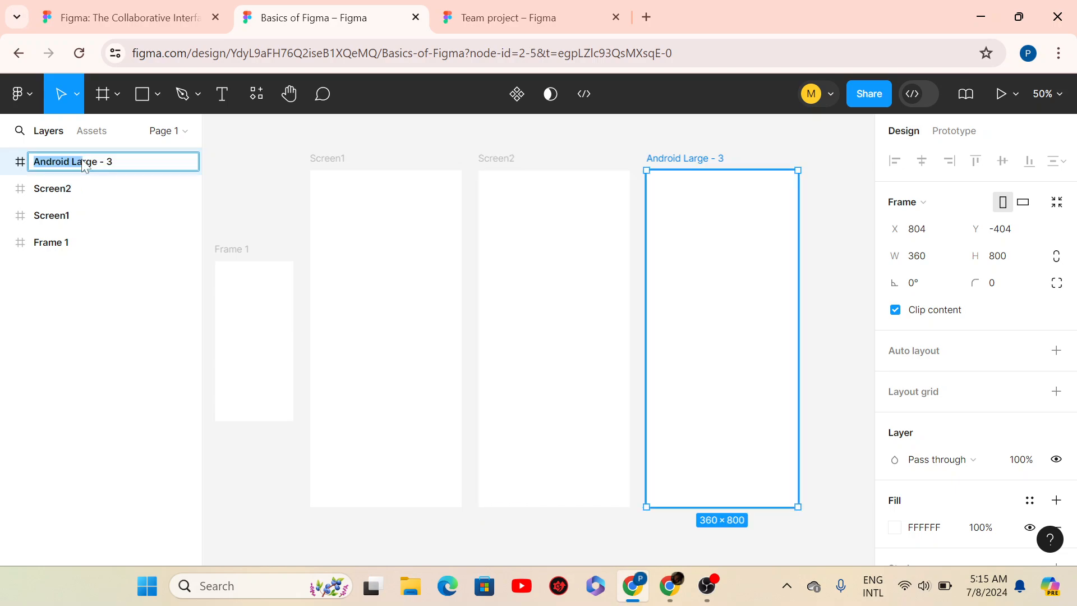
key(ctrl+a)
text(Screen)
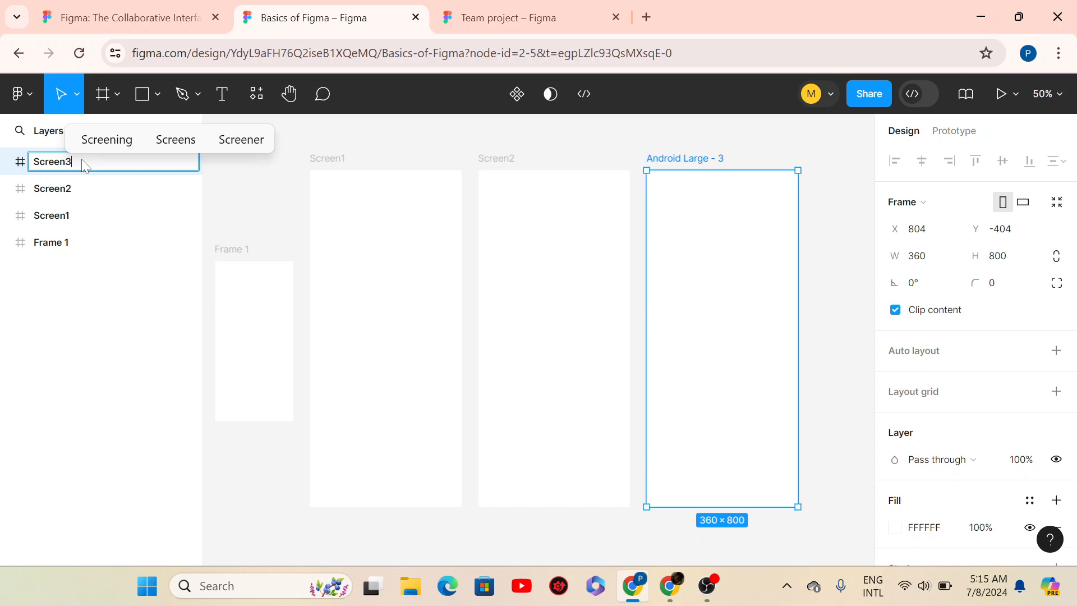
- Rename the Frame 1 layer to Screen0.5
double_click(66, 245)
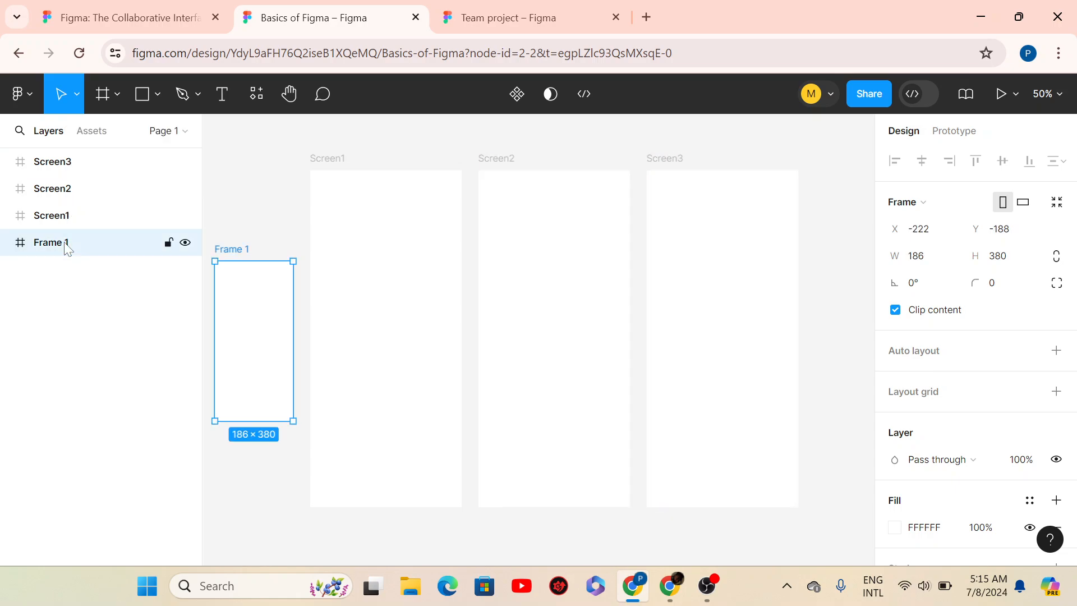
text(Sec)
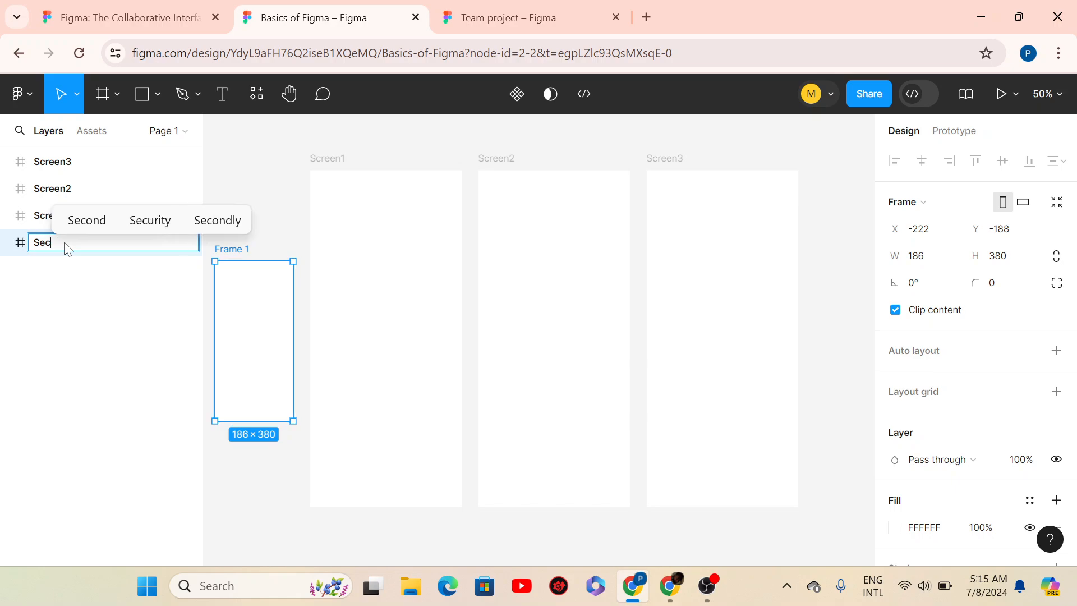
text(e)
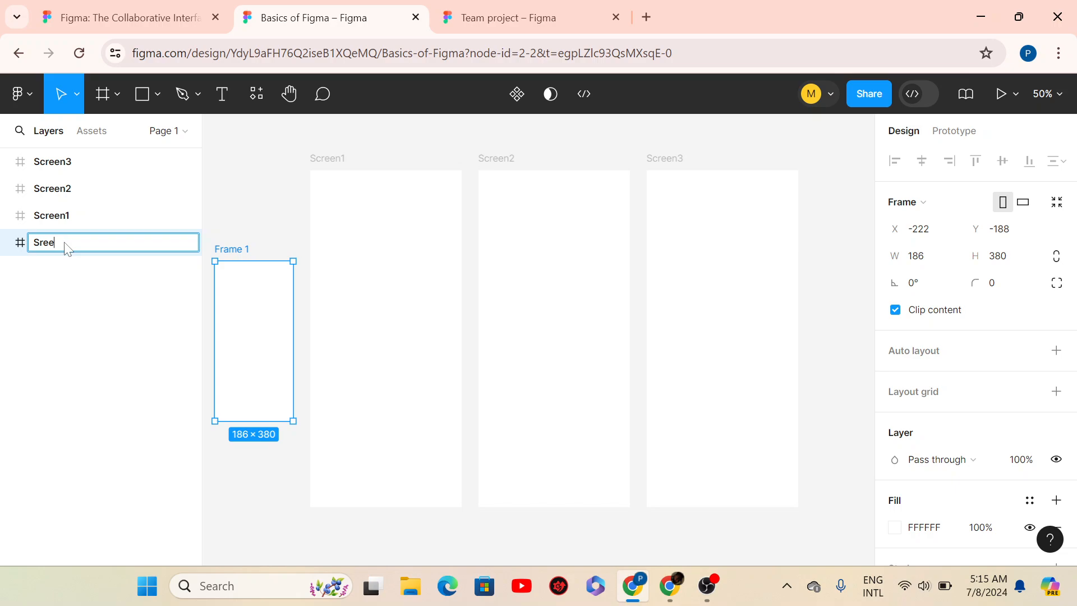
text(nree1)
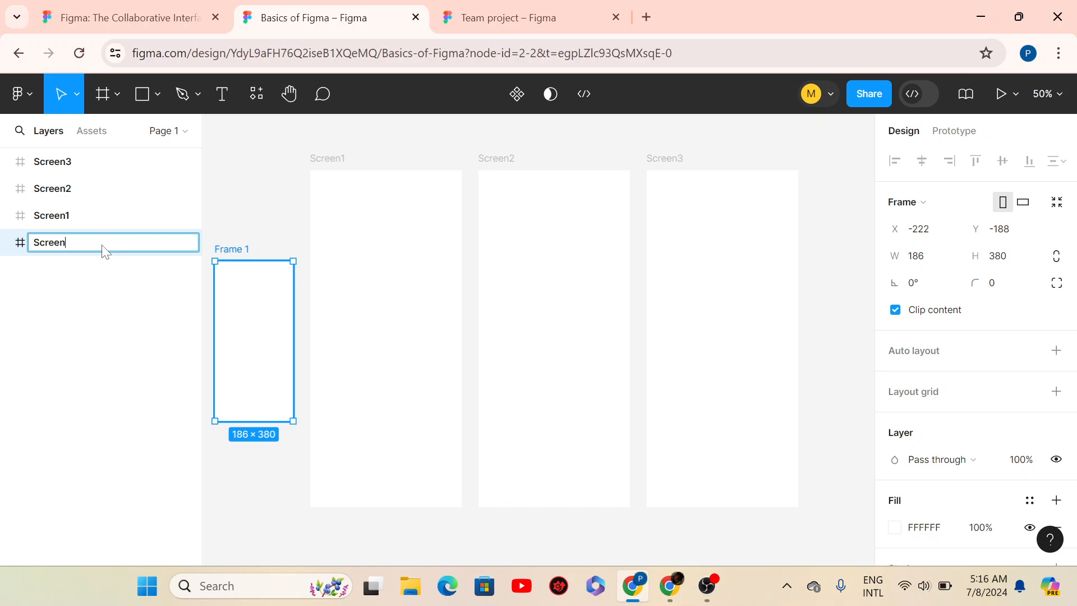
text(0.5)
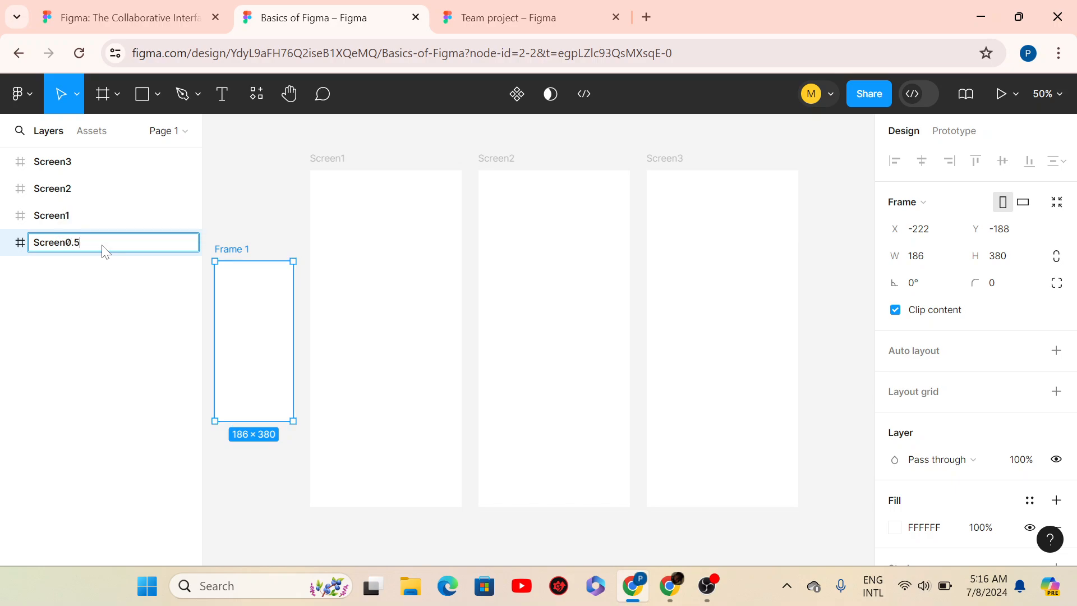
key(Return)
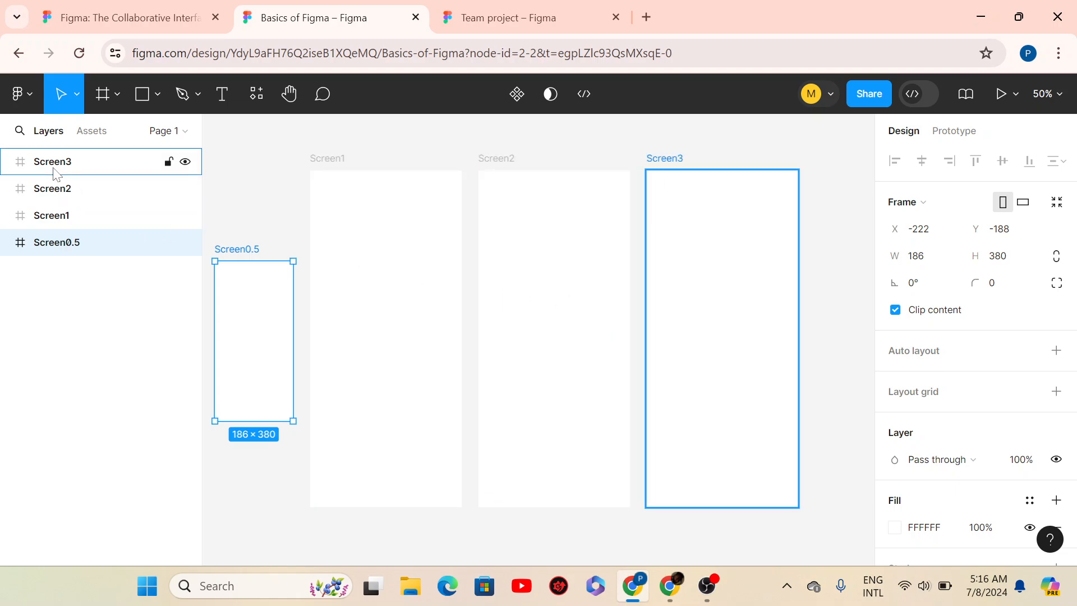
- Reopen the Screen0.5 name, then select the Screen3 and Screen2 frames
double_click(66, 247)
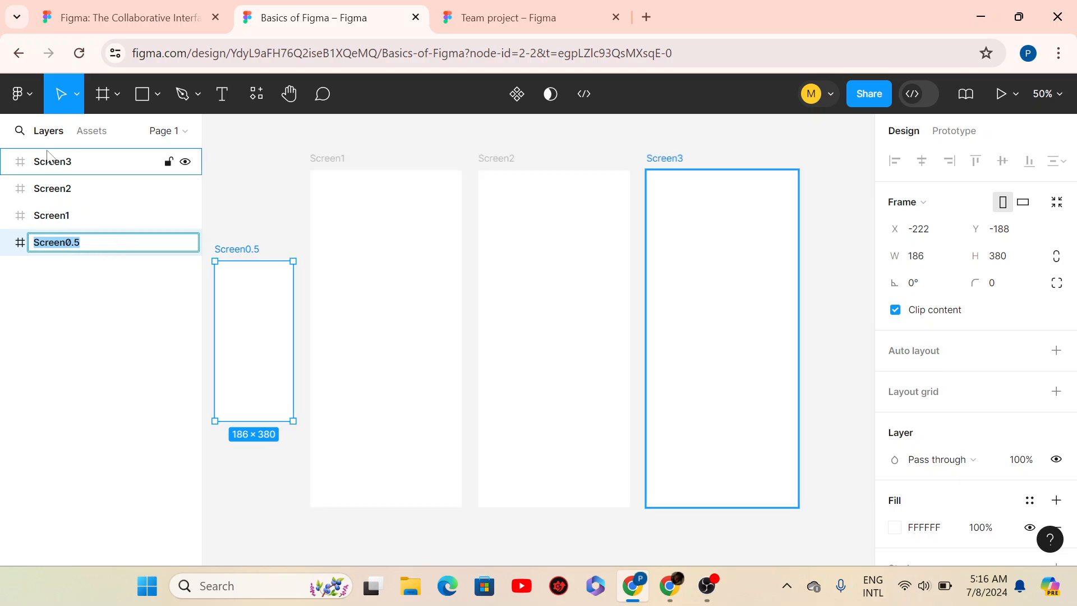
click(83, 167)
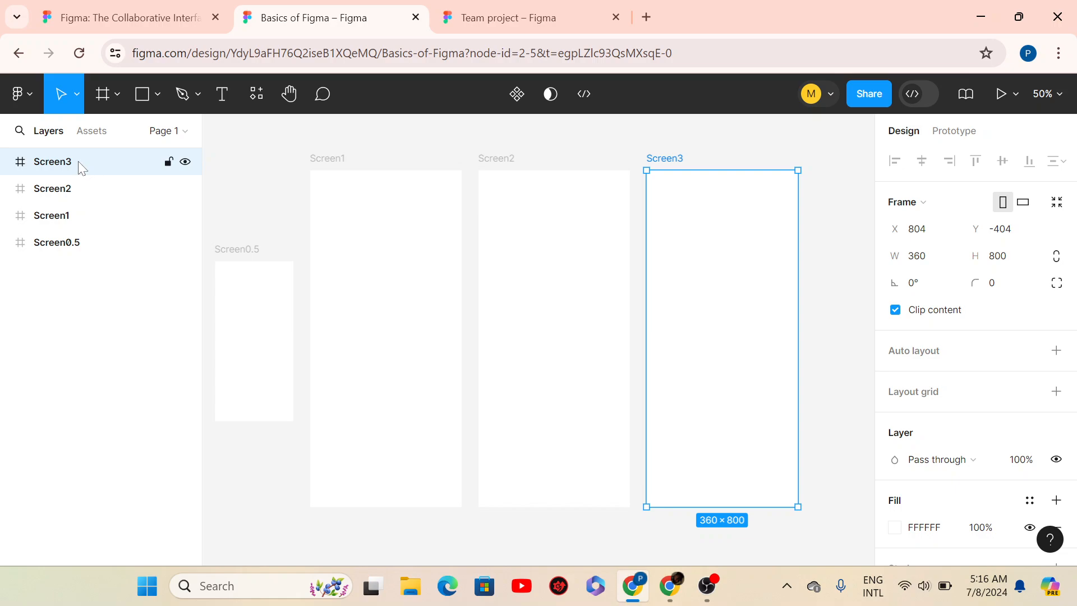
double_click(72, 168)
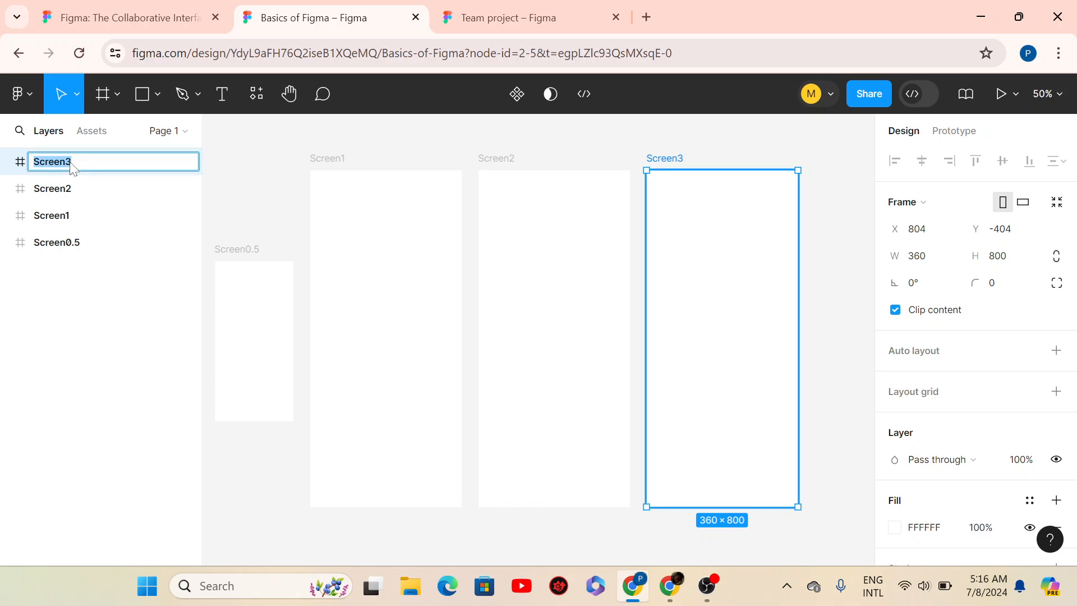
click(73, 189)
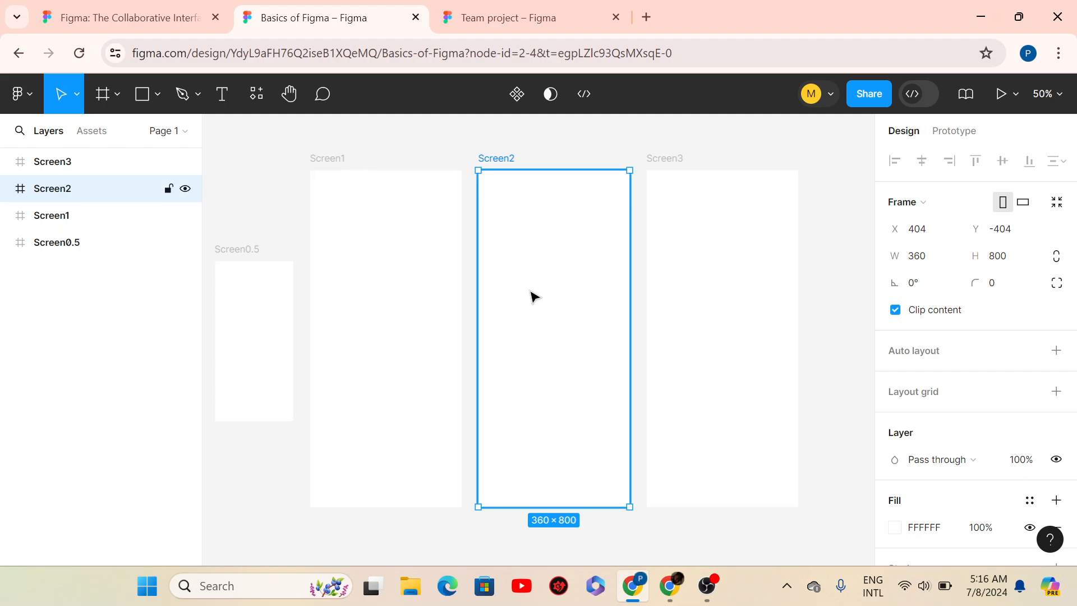
- Draw a 172×176 grey ellipse in Screen2 and move it up to X 80, Y 110
click(157, 96)
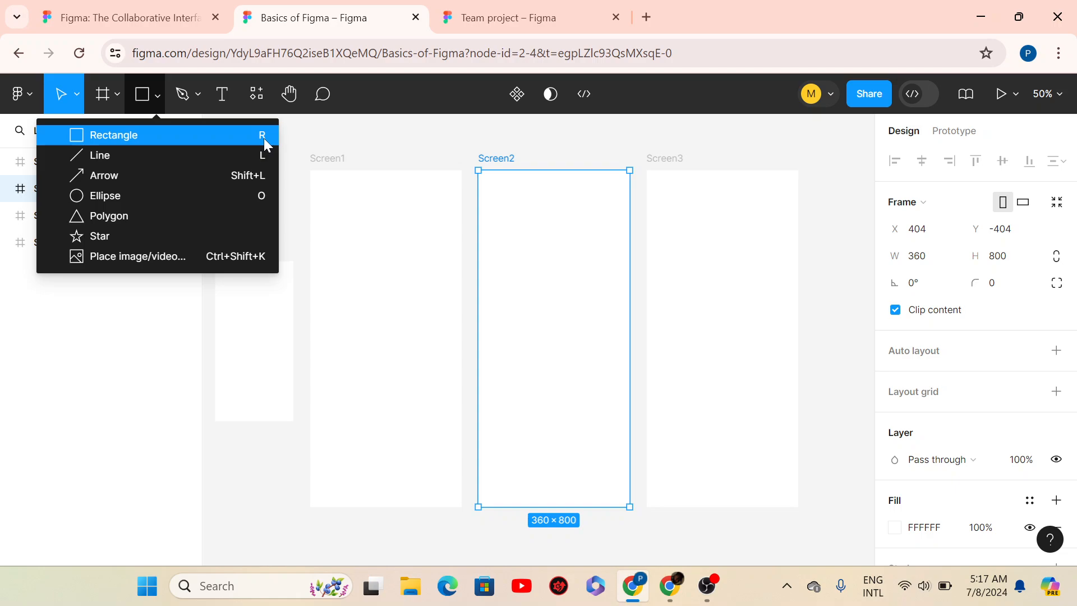
click(132, 200)
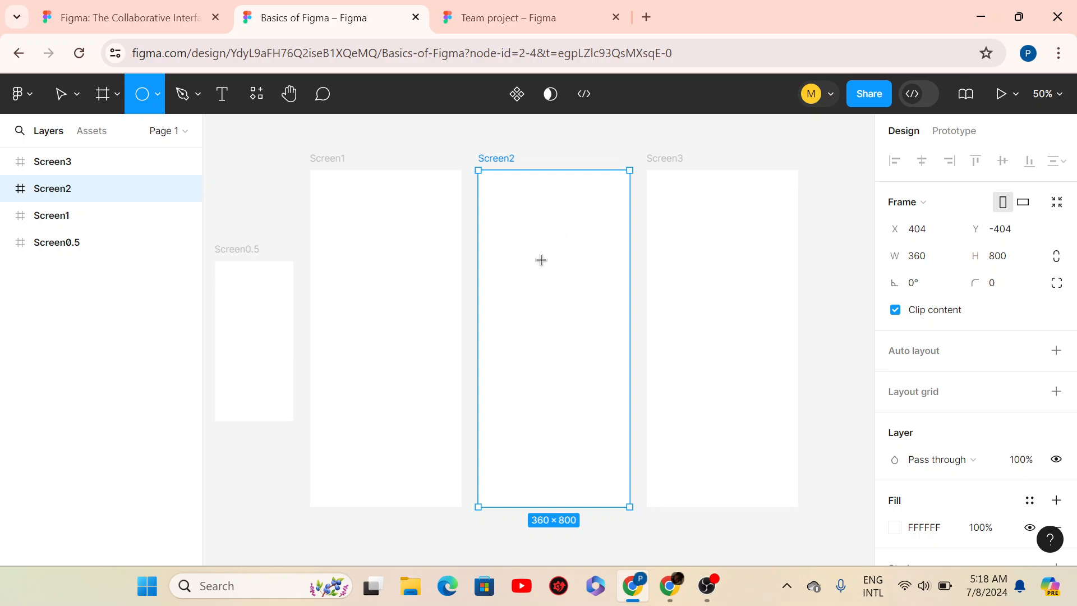
mouse_move(560, 228)
mouse_down()
mouse_move(544, 281)
mouse_move(590, 320)
mouse_move(630, 323)
mouse_move(478, 302)
mouse_move(488, 303)
mouse_up()
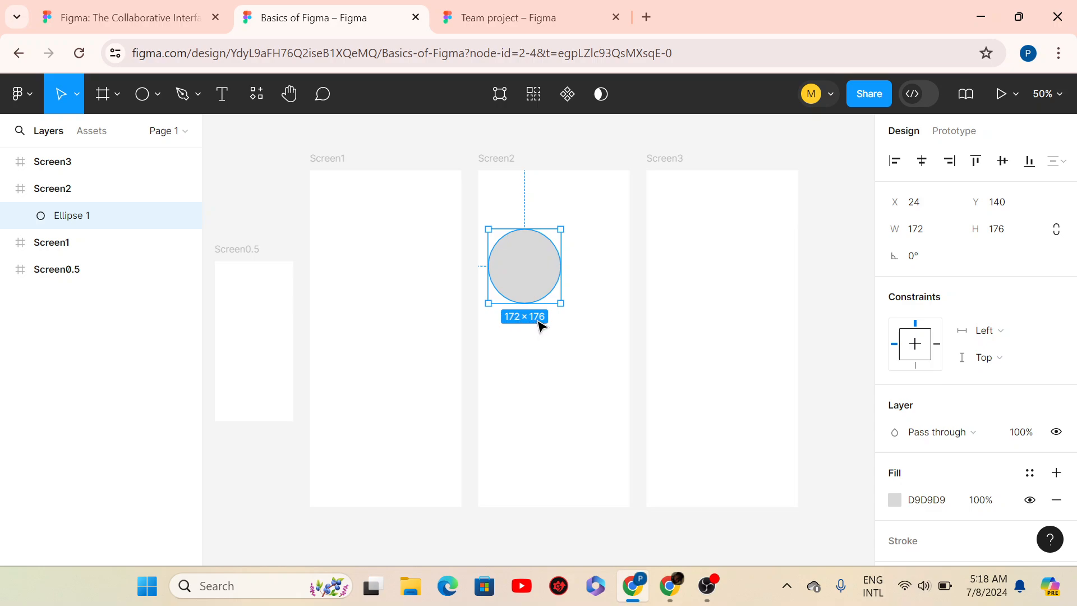
drag(537, 283, 562, 269)
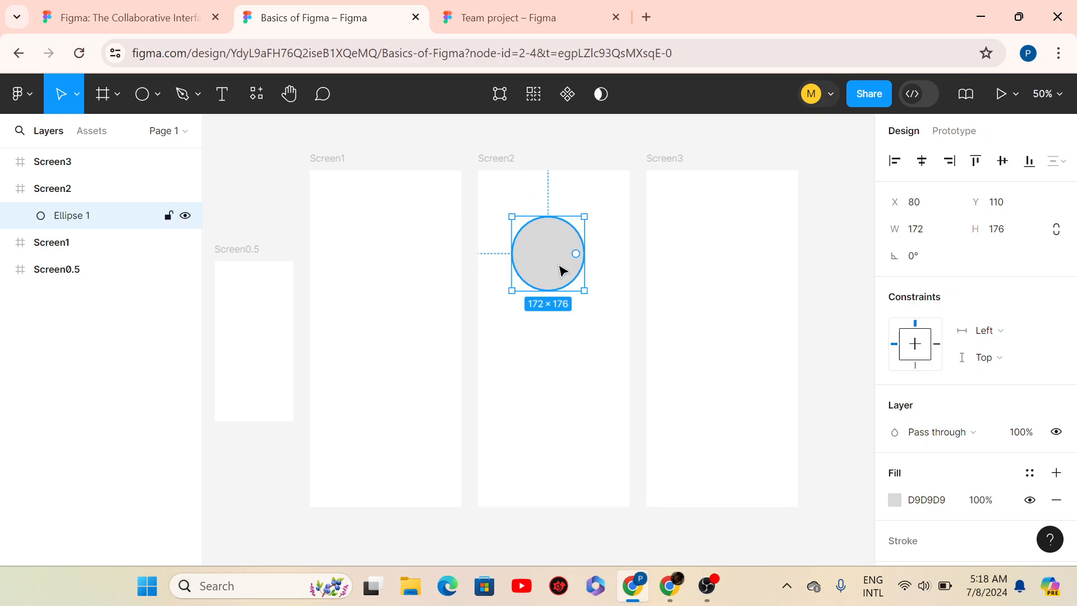
- Draw Ellipse 2, a 186×186 grey circle, and move it up beneath Ellipse 1
click(157, 95)
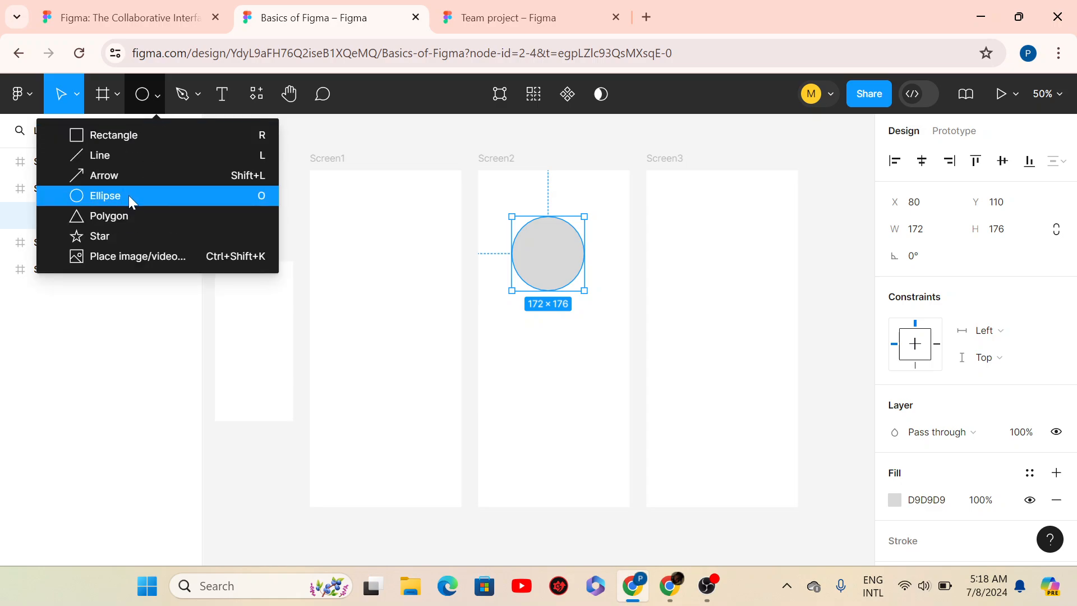
click(129, 195)
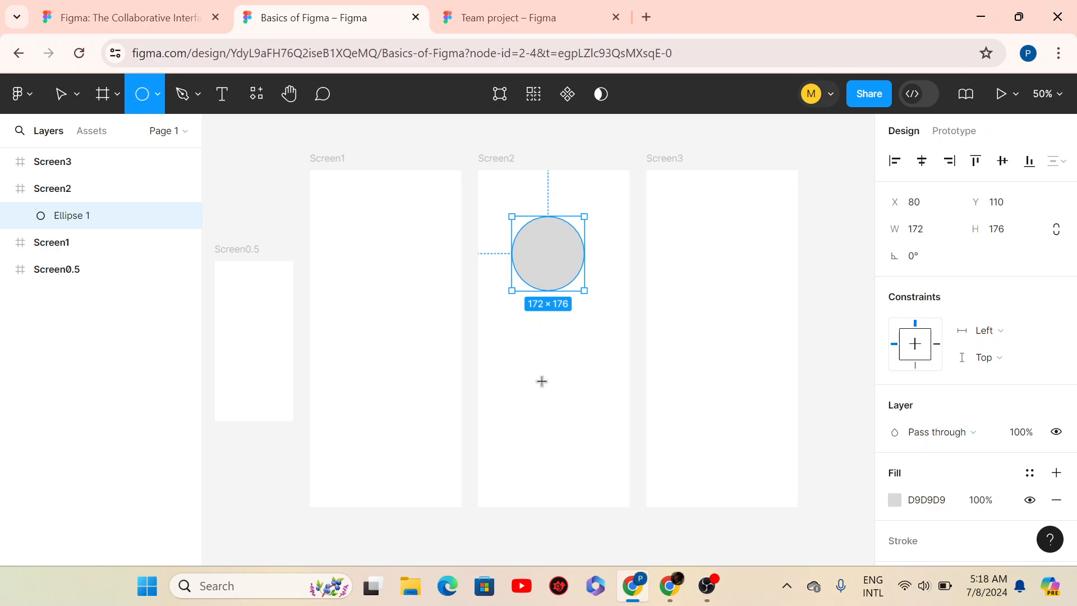
drag(523, 341, 601, 405)
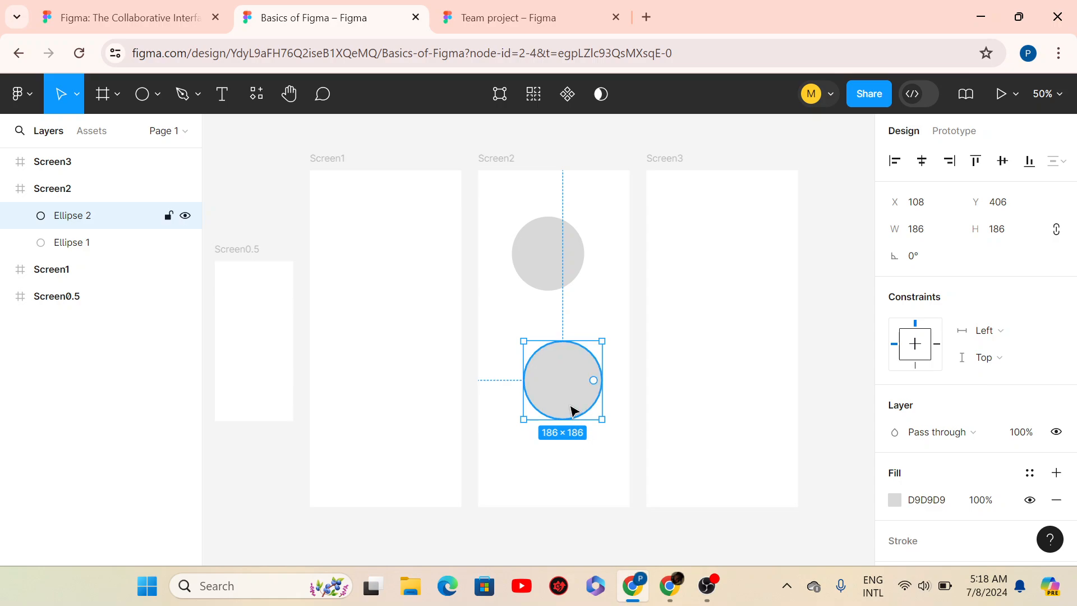
drag(565, 396, 557, 368)
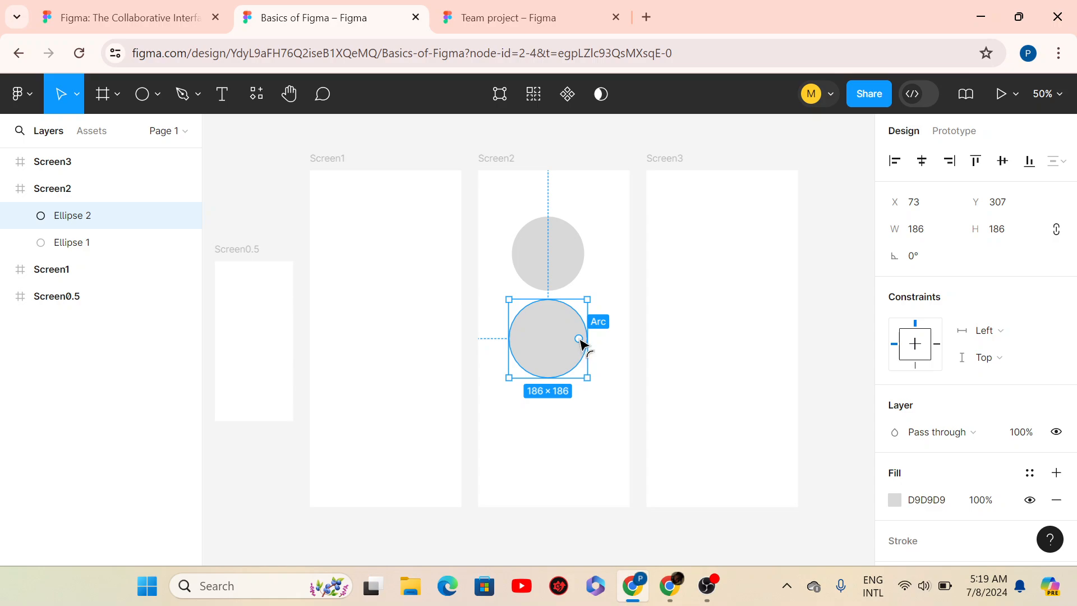
- Cut Ellipse 2 into a hollow arc ring, then undo it back to a plain circle
drag(581, 341, 557, 365)
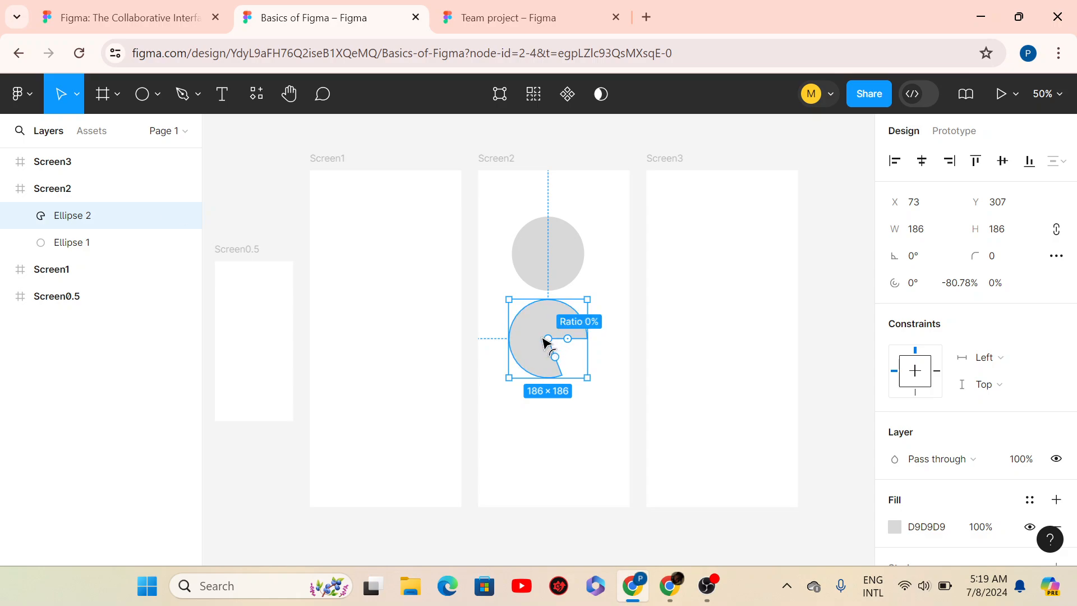
drag(544, 343, 522, 333)
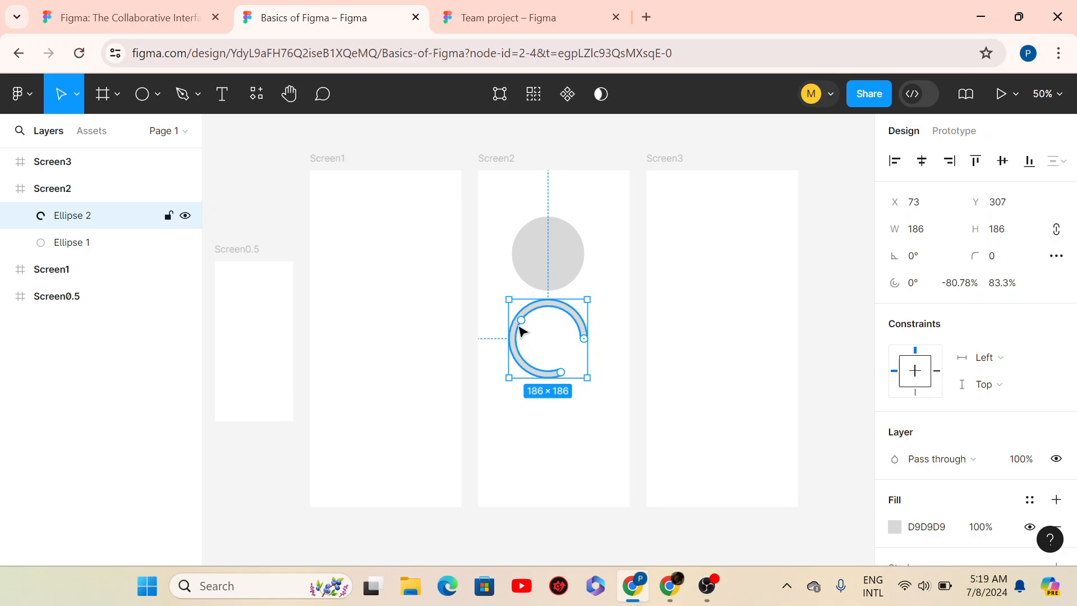
drag(563, 371, 587, 335)
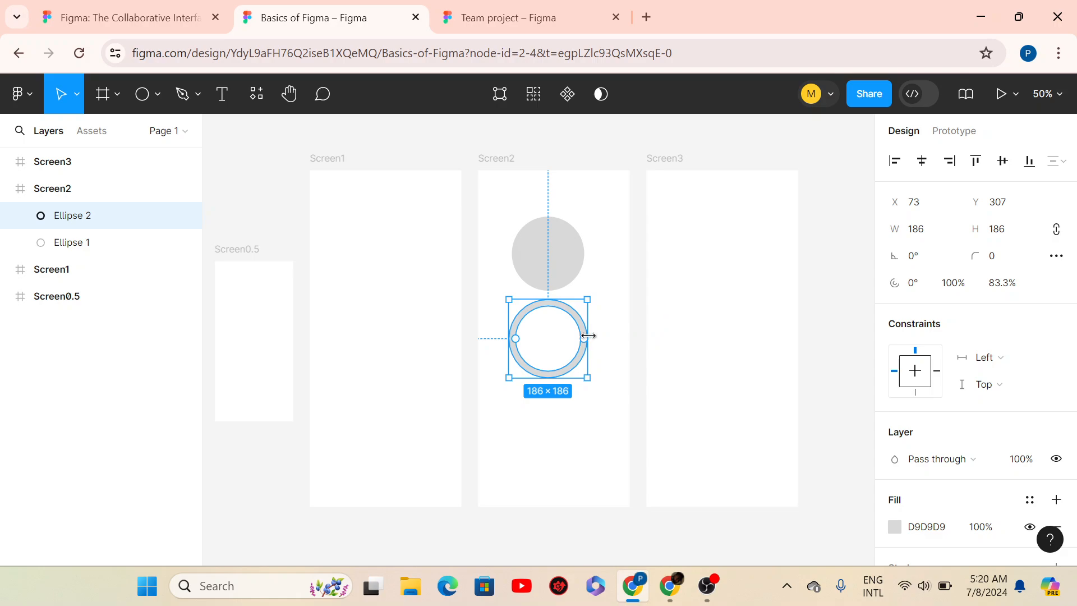
click(574, 418)
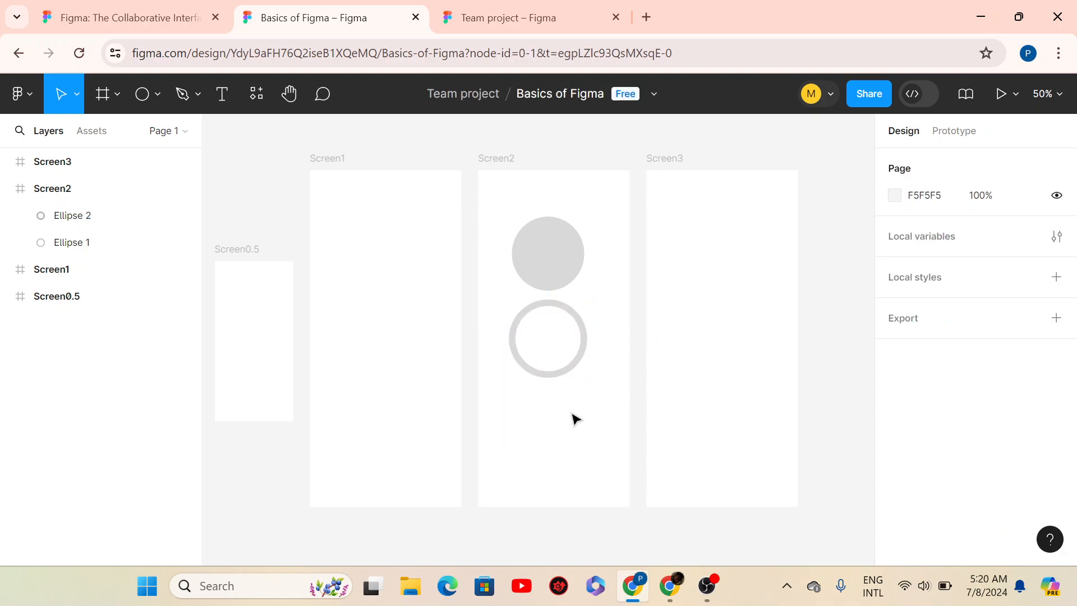
click(582, 332)
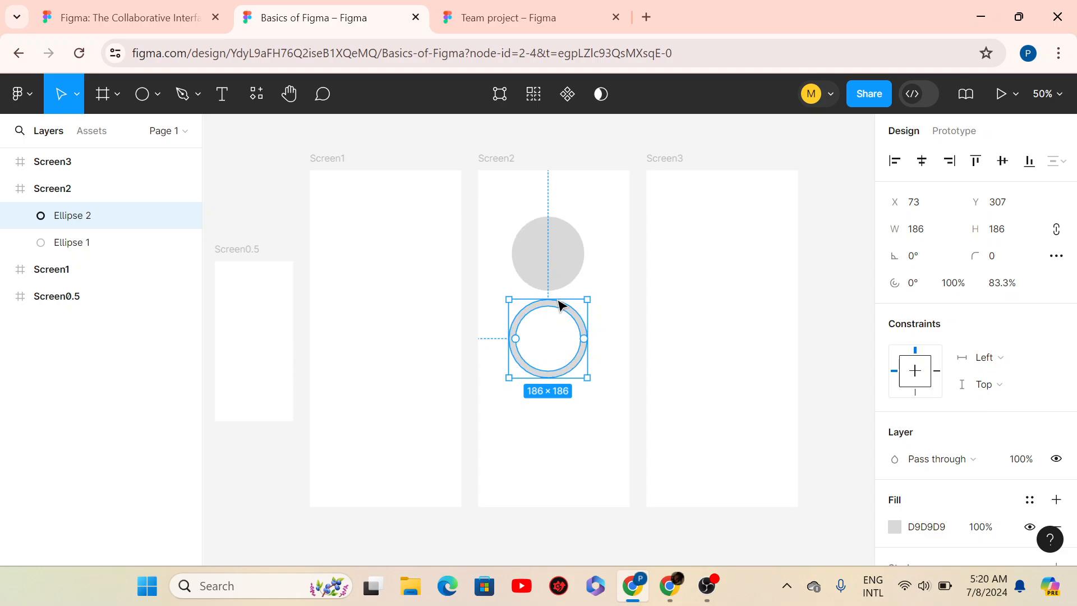
click(556, 265)
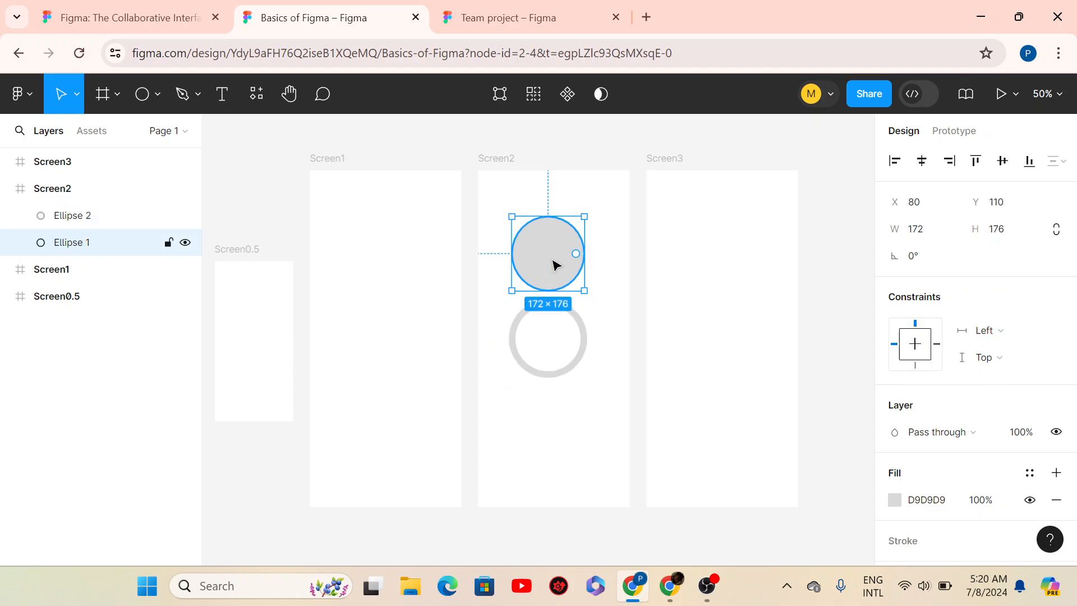
click(560, 379)
key(Escape)
key(ctrl+z)
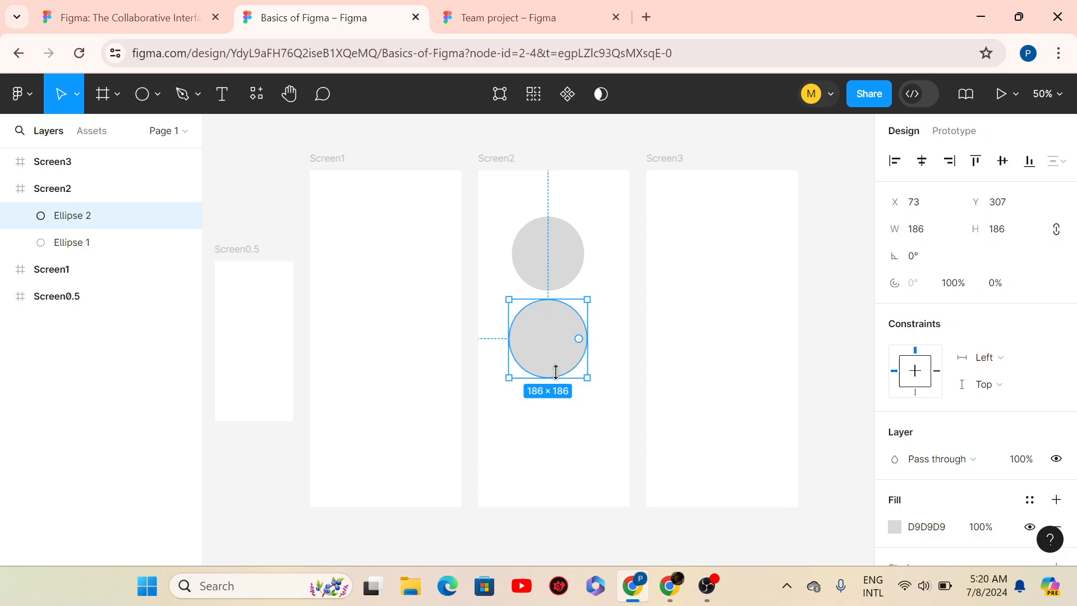
key(ctrl+z)
- Nudge the circle and rebuild it as a full-sweep ring with 83.07% inner radius
drag(567, 371, 567, 372)
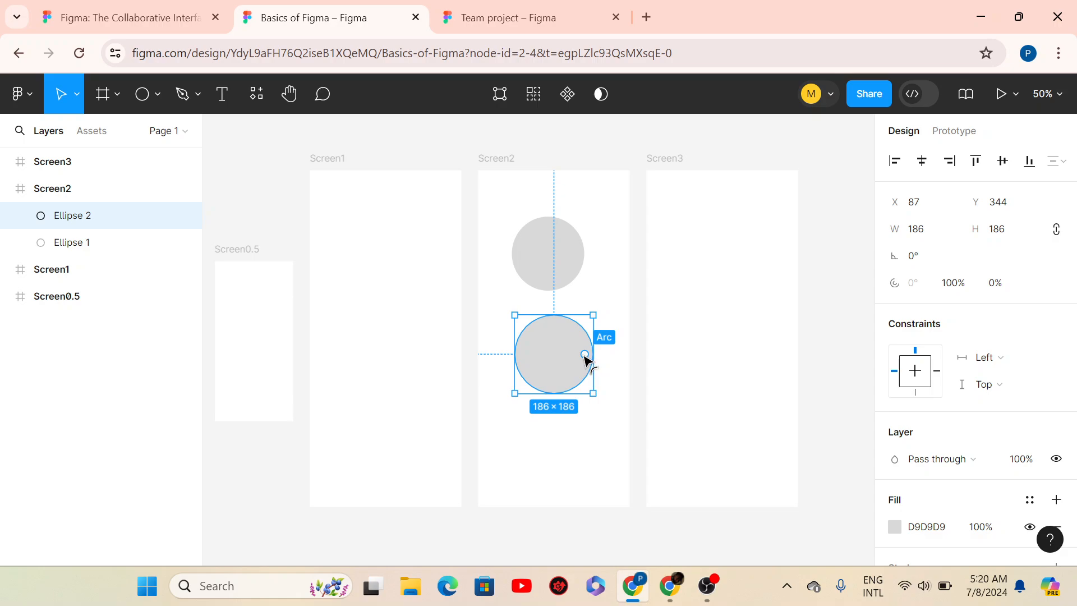
drag(584, 359, 560, 381)
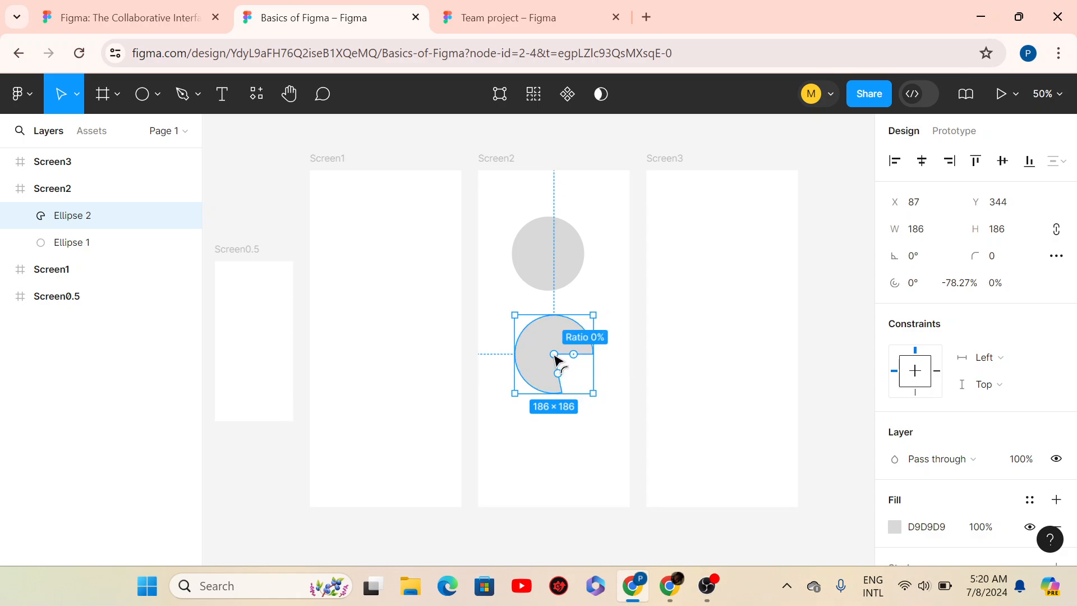
drag(554, 355, 588, 342)
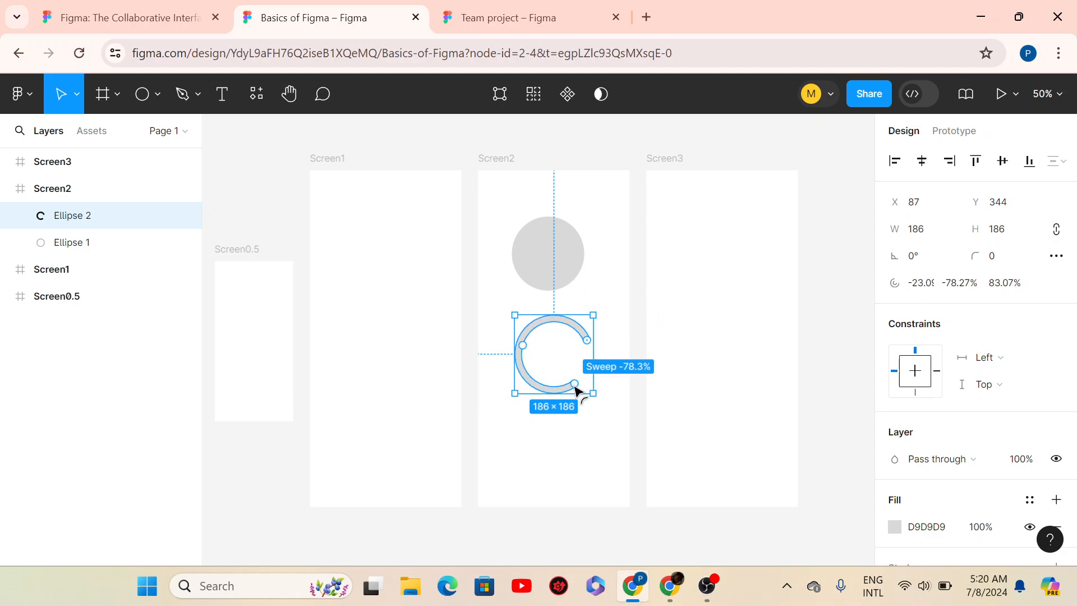
drag(576, 388, 589, 359)
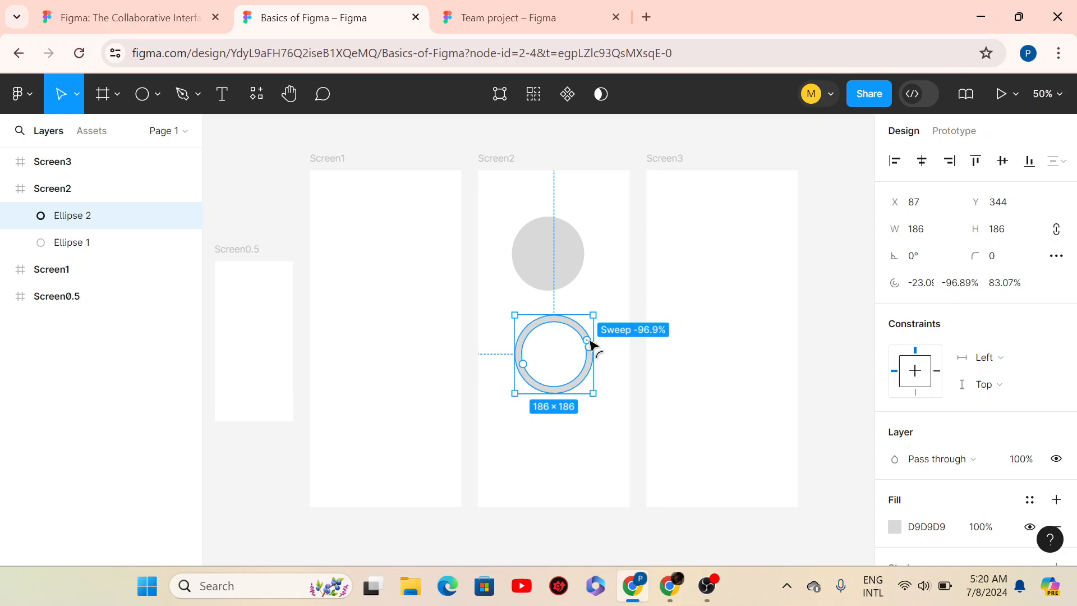
mouse_move(590, 343)
mouse_down()
mouse_move(591, 365)
mouse_move(580, 325)
mouse_move(590, 363)
mouse_up()
mouse_move(593, 373)
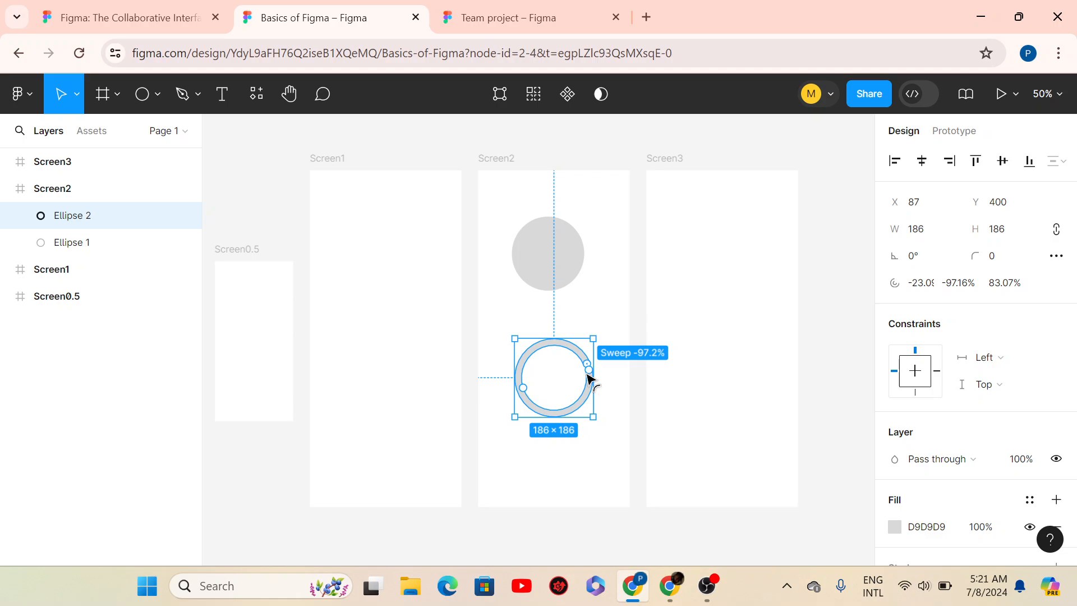
drag(594, 372, 551, 356)
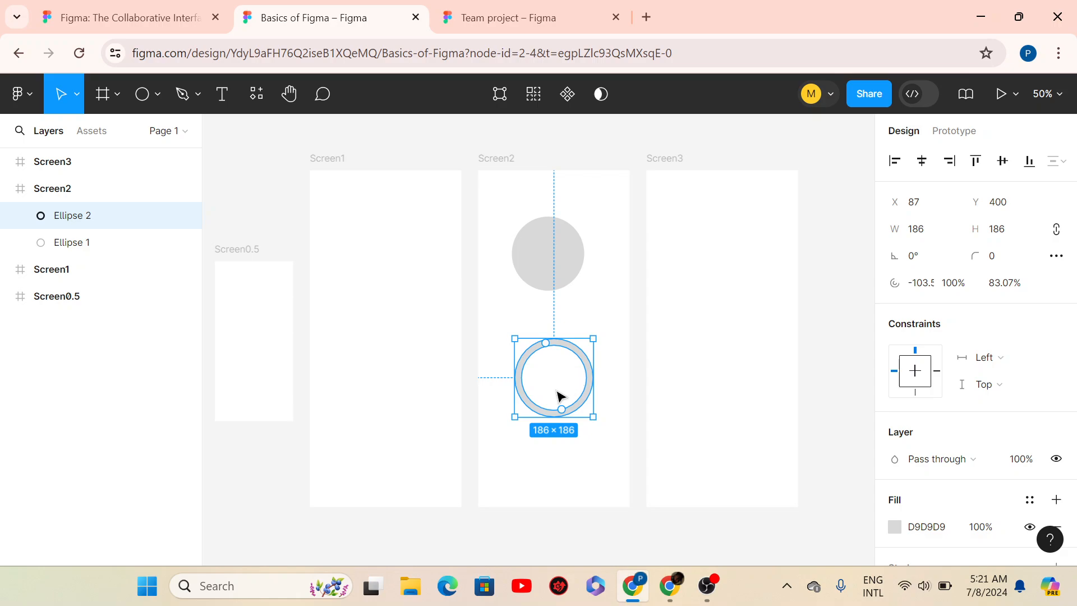
- Reselect the ring, then move Ellipse 1 down and back up to X 101, Y 120
click(552, 352)
click(550, 343)
drag(560, 253, 572, 296)
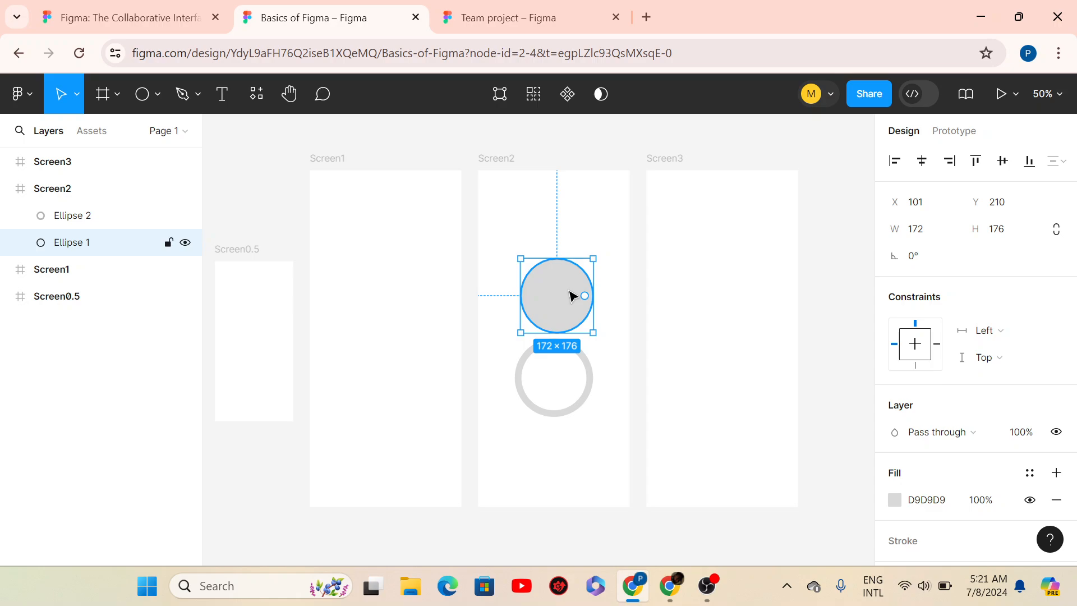
drag(571, 296, 569, 258)
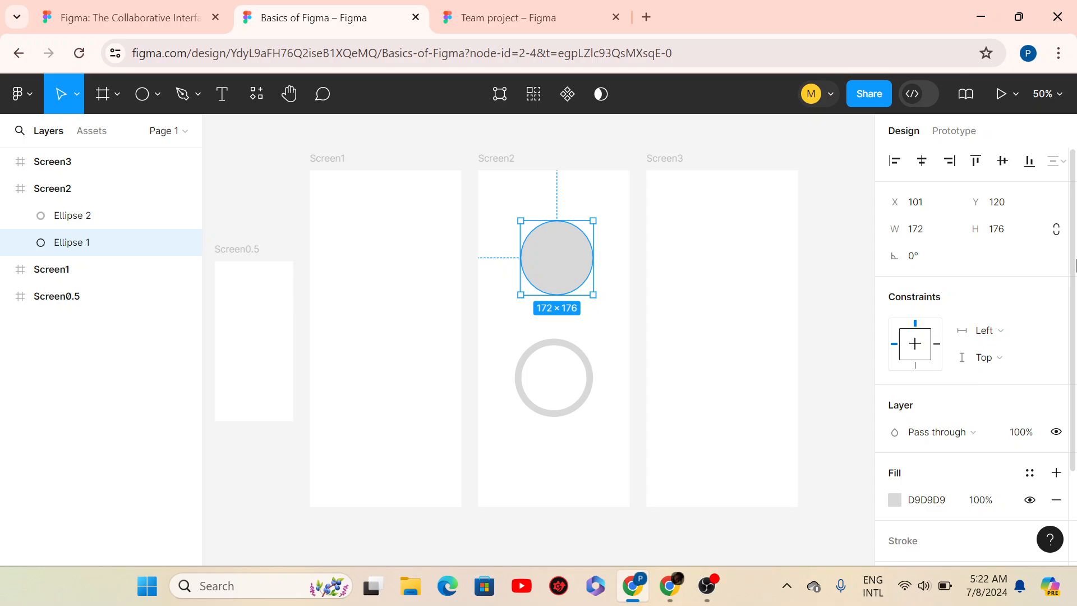
- Set Ellipse 1's width and height to 160 each in the Design panel
scroll(1075, 264, down, 2)
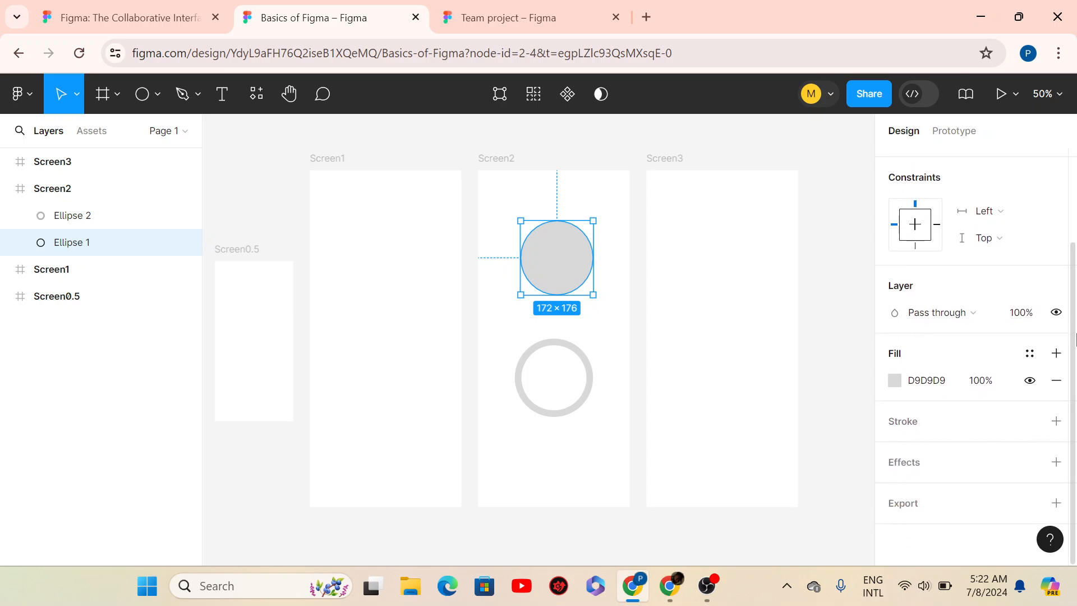
scroll(1075, 340, up, 2)
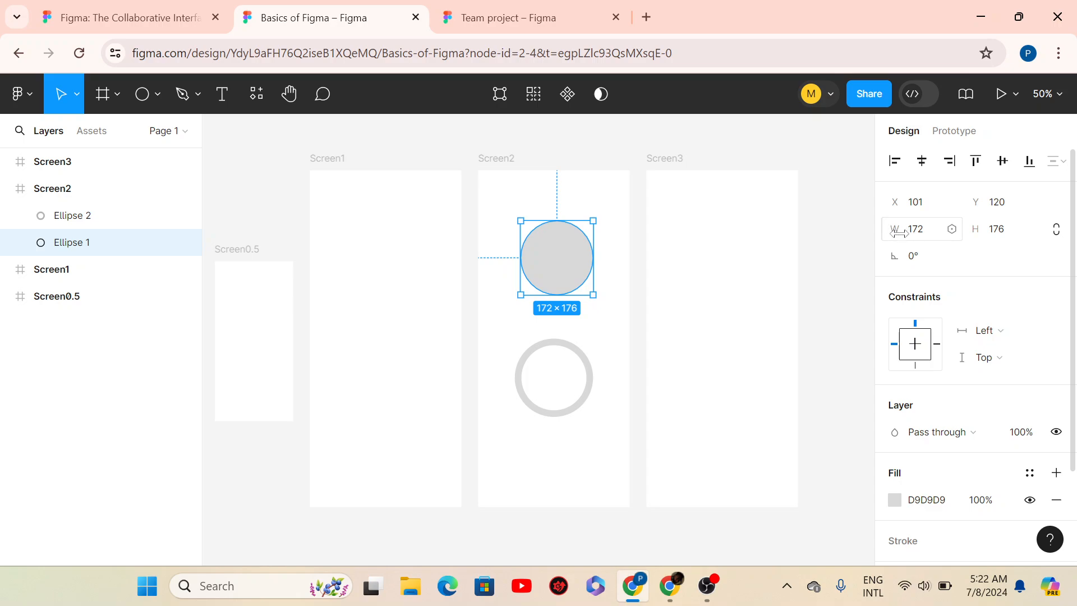
click(935, 232)
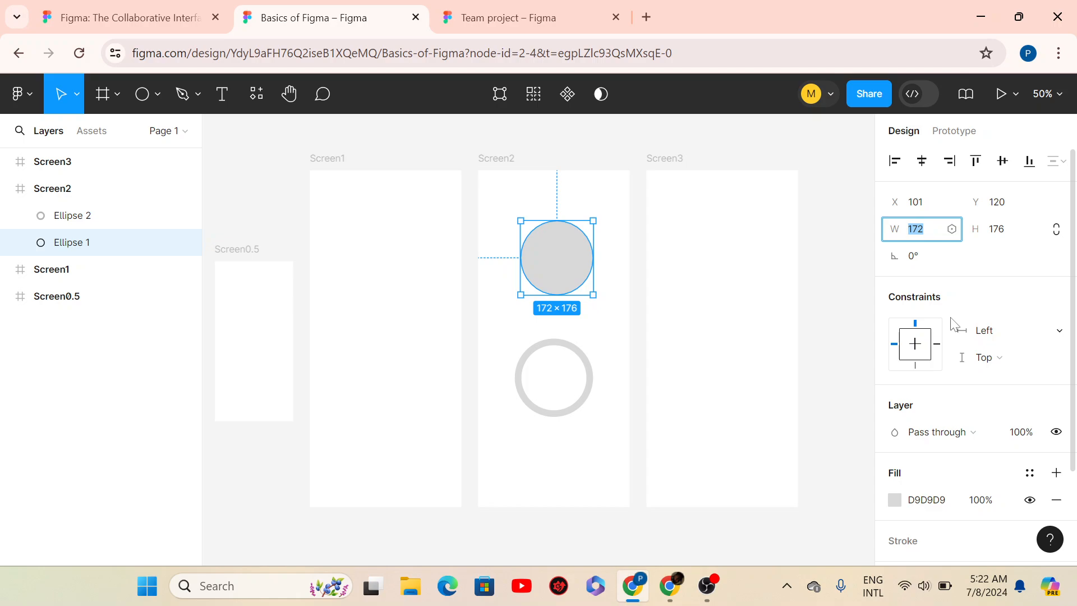
text(160)
key(Return)
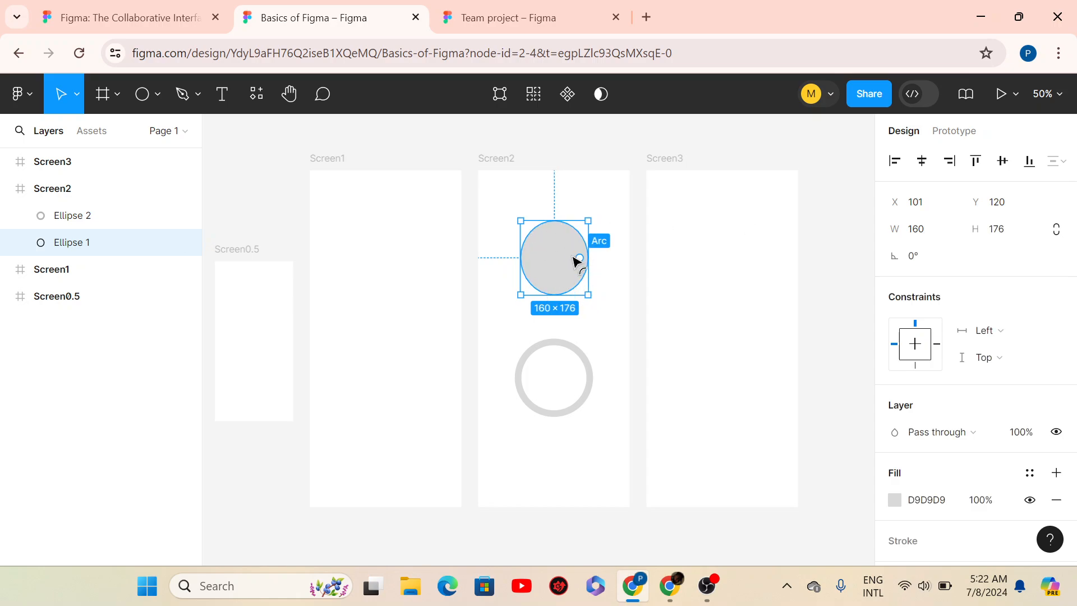
click(980, 231)
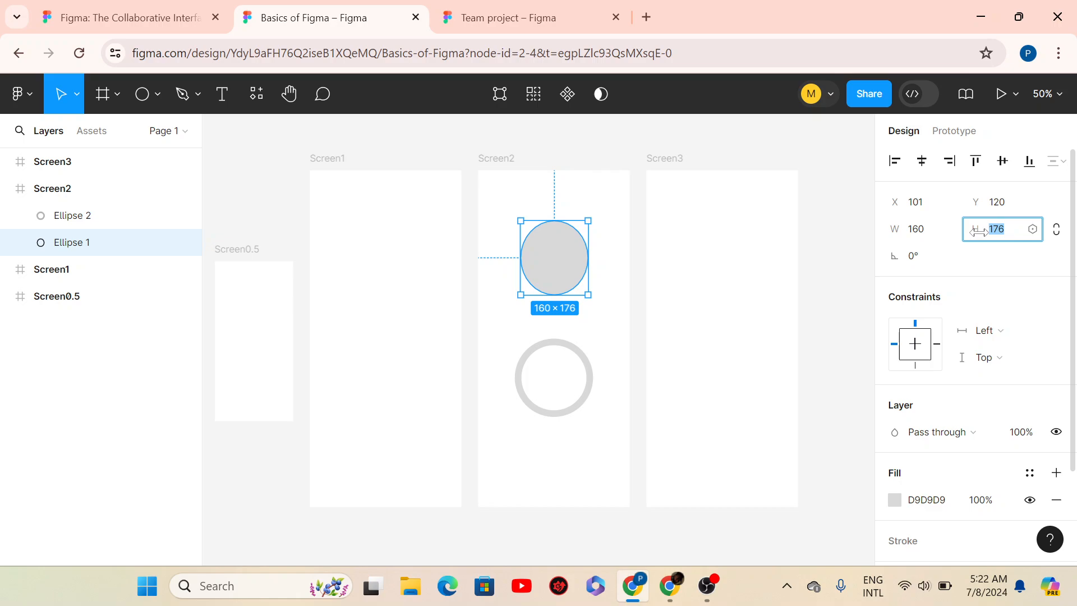
text(160)
key(Return)
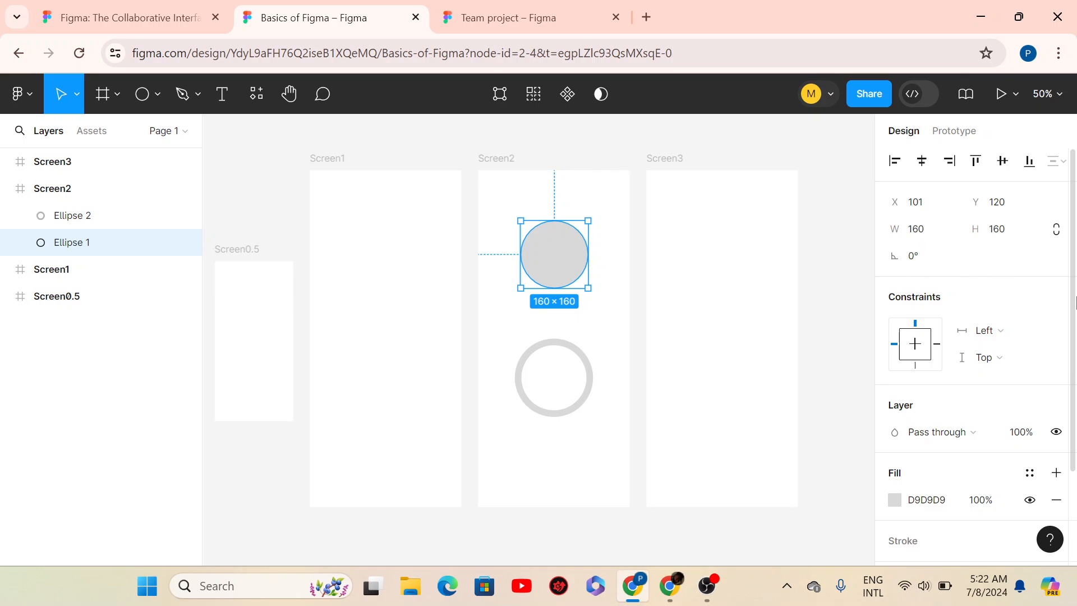
scroll(1075, 296, down, 2)
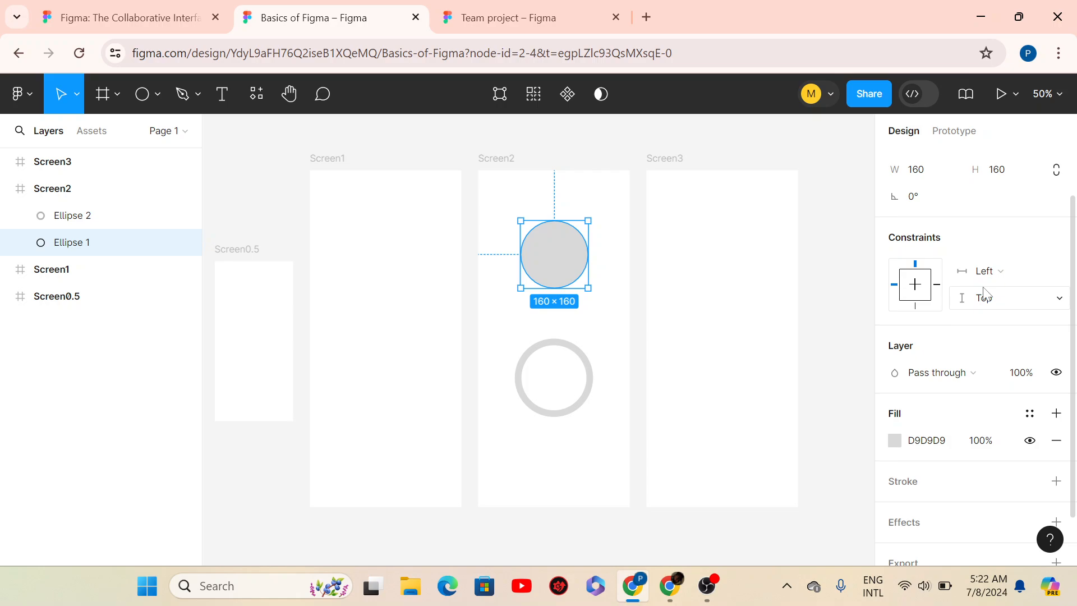
scroll(1076, 303, down, 2)
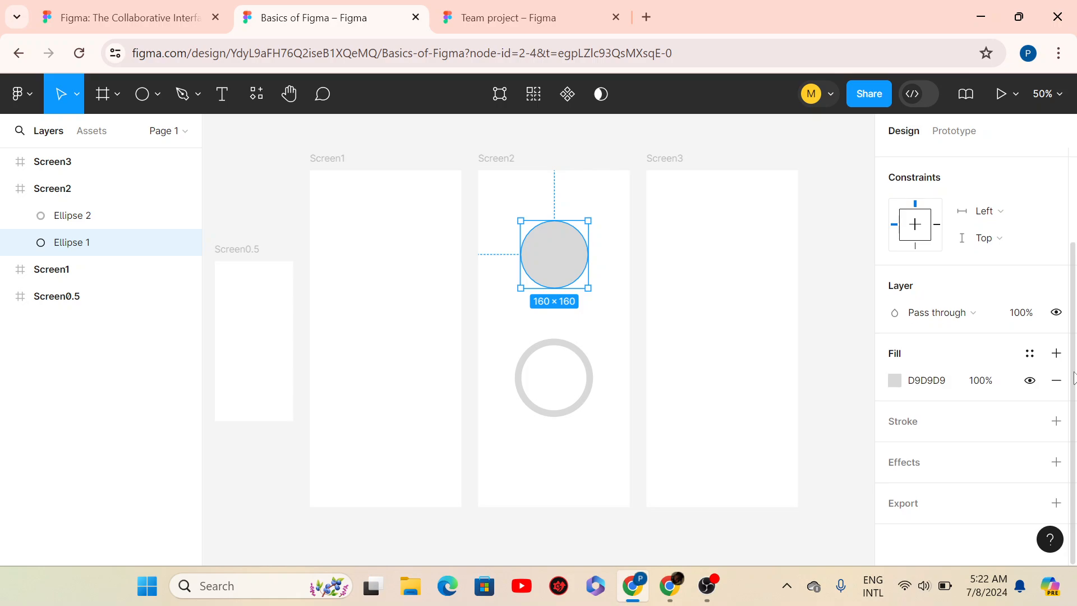
- Change Ellipse 1's fill from grey to dark red 9F2D2D
click(895, 380)
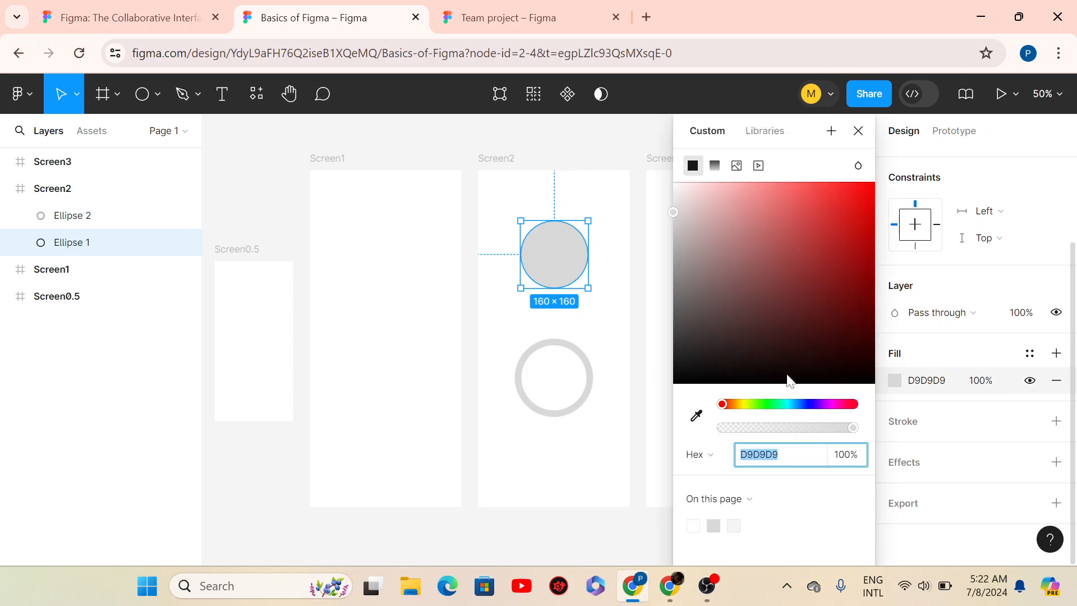
click(896, 381)
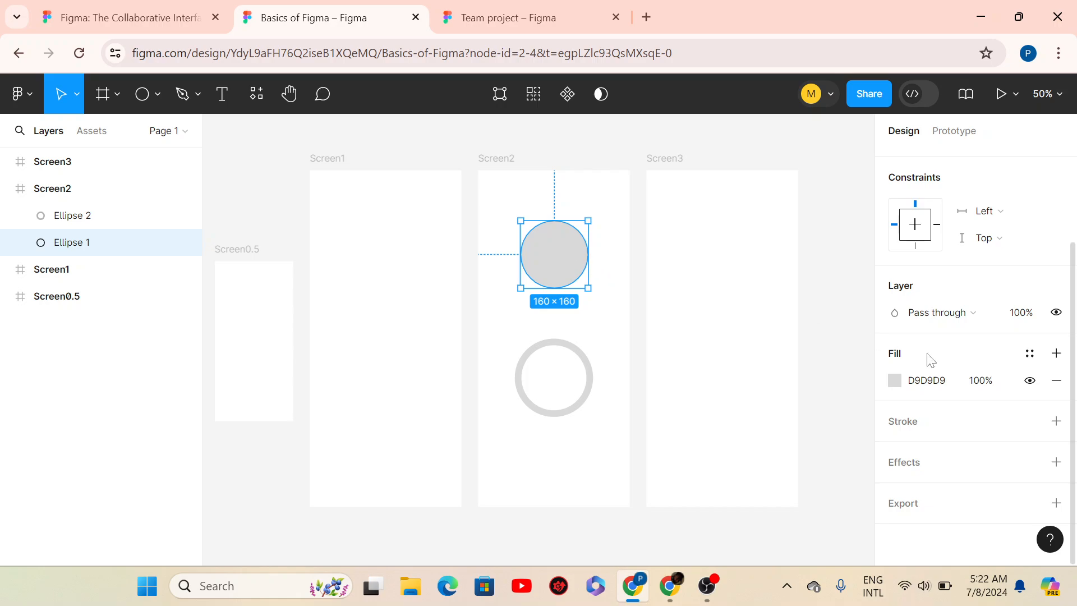
click(895, 386)
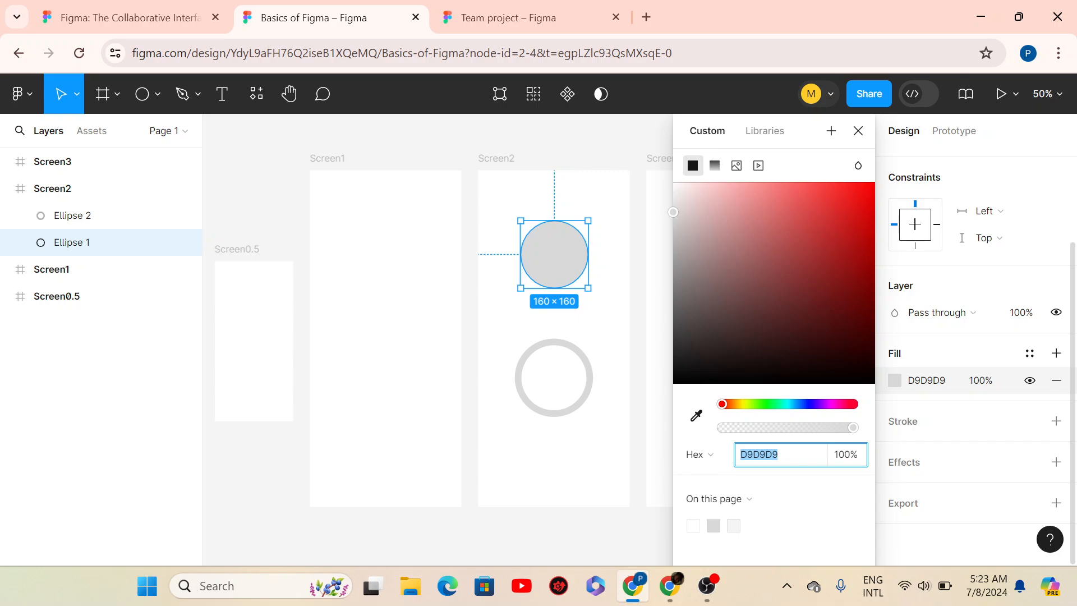
text(t)
click(819, 261)
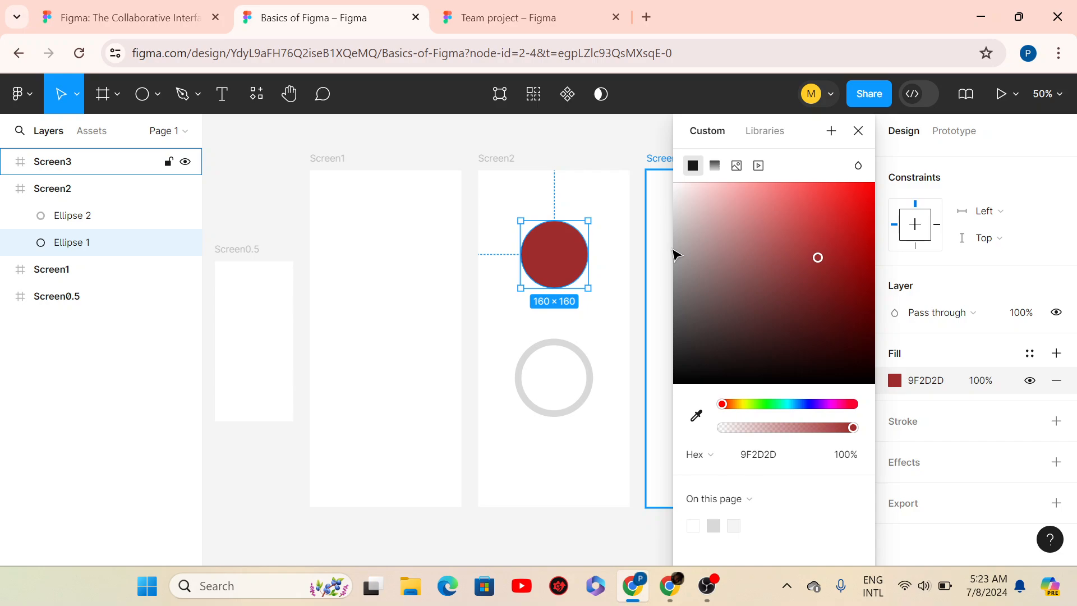
- Switch the fill to a linear gradient and set its 100% stop to FF795C
click(715, 171)
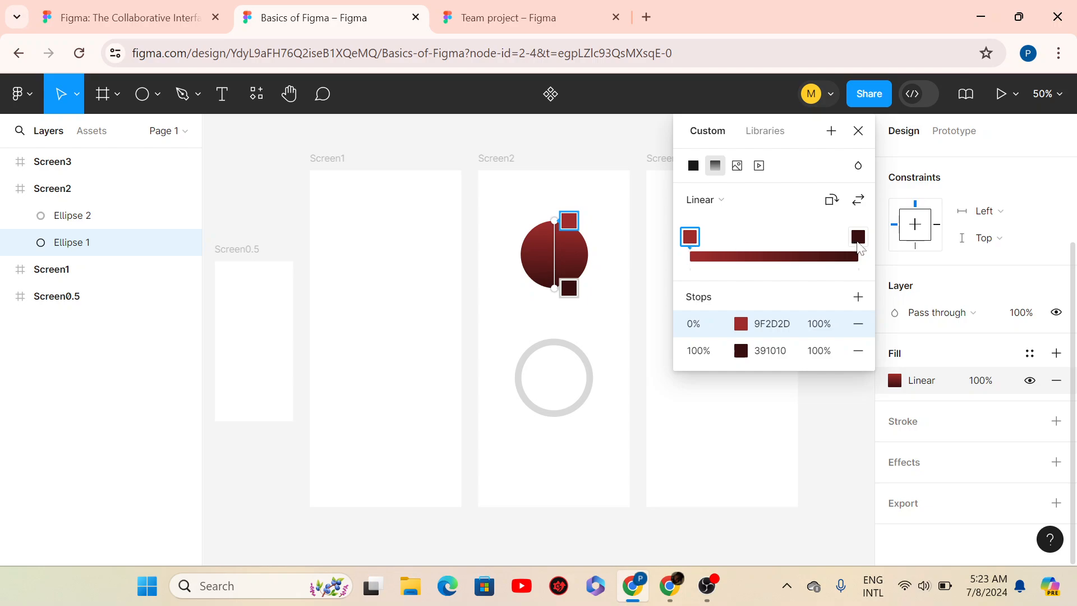
click(858, 238)
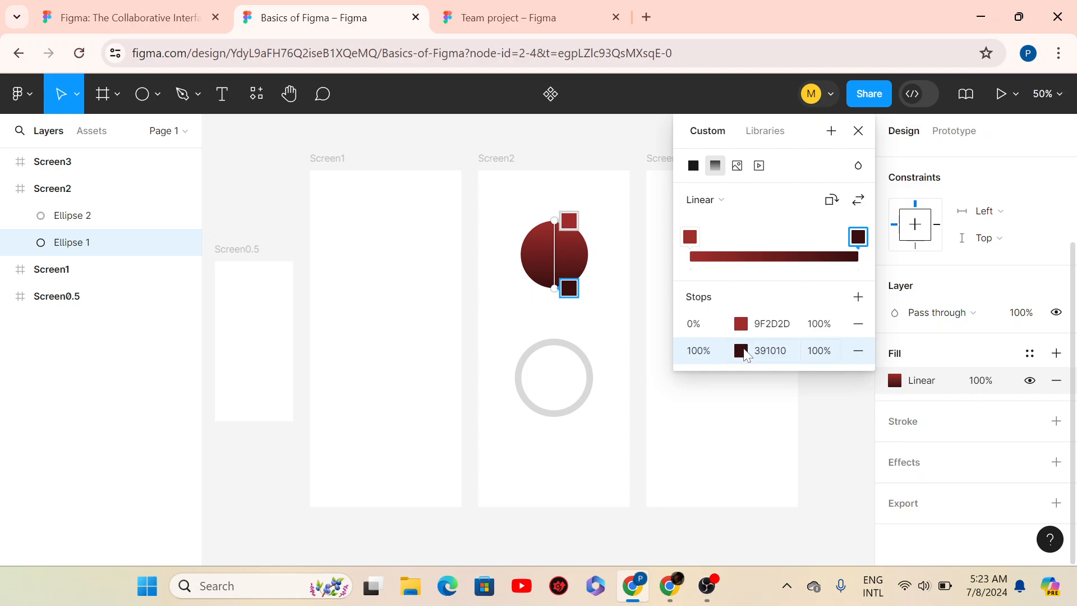
click(741, 351)
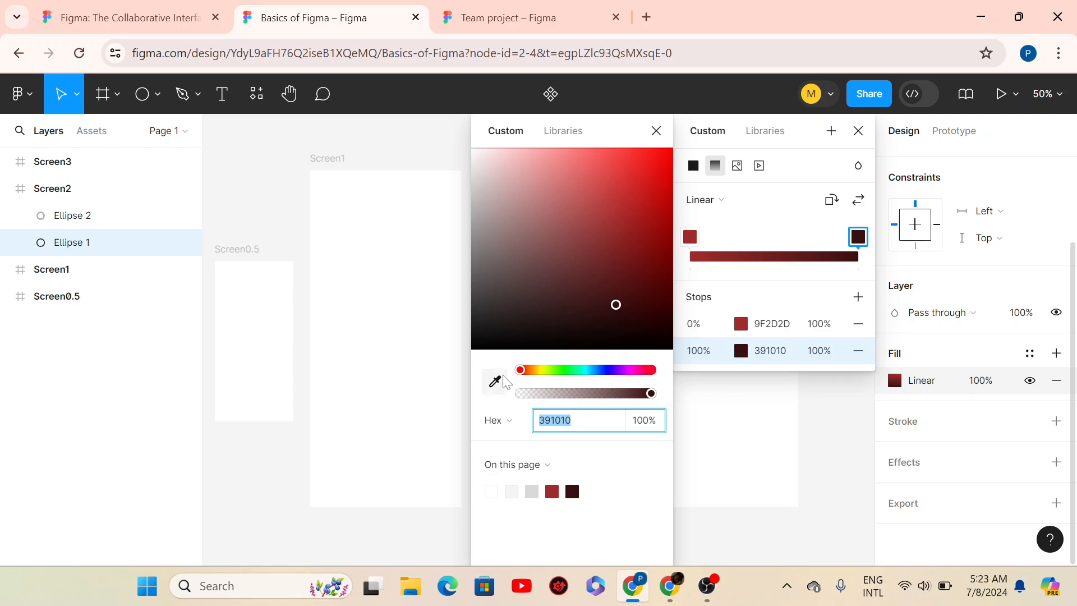
click(525, 370)
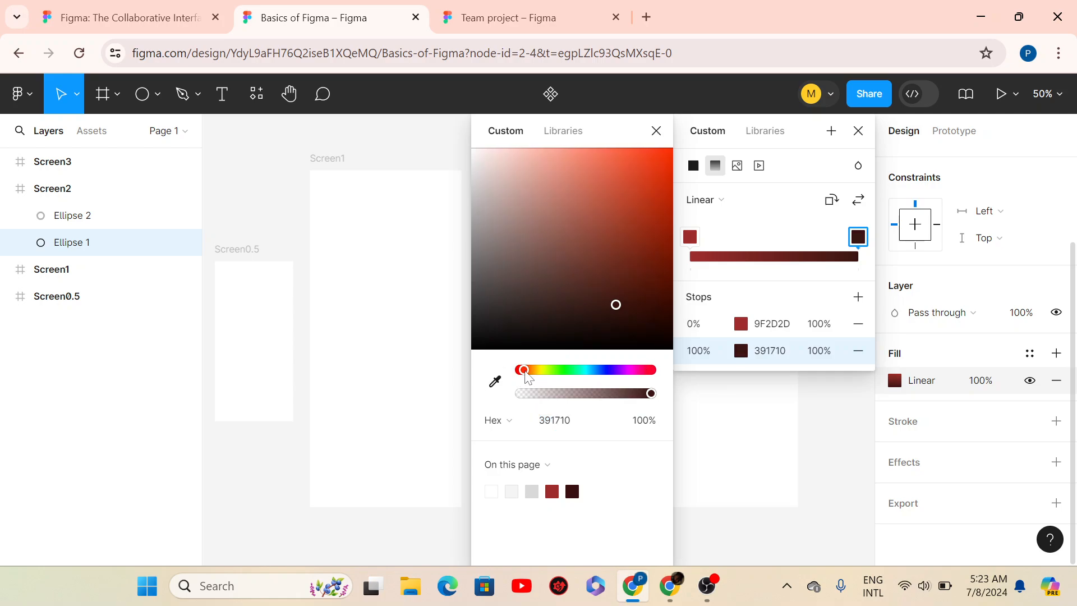
click(615, 300)
click(613, 180)
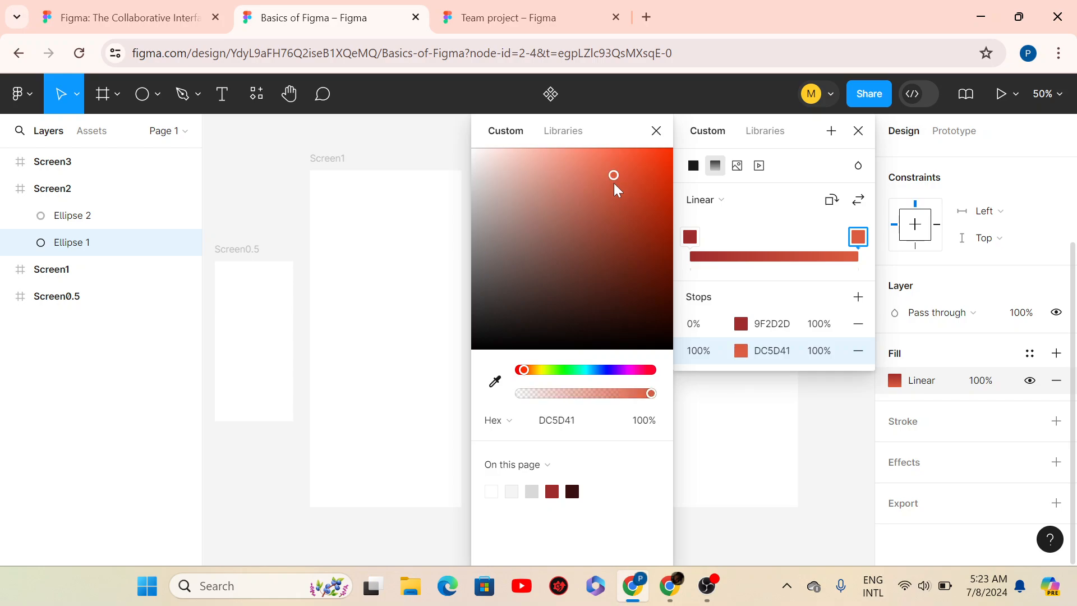
click(595, 149)
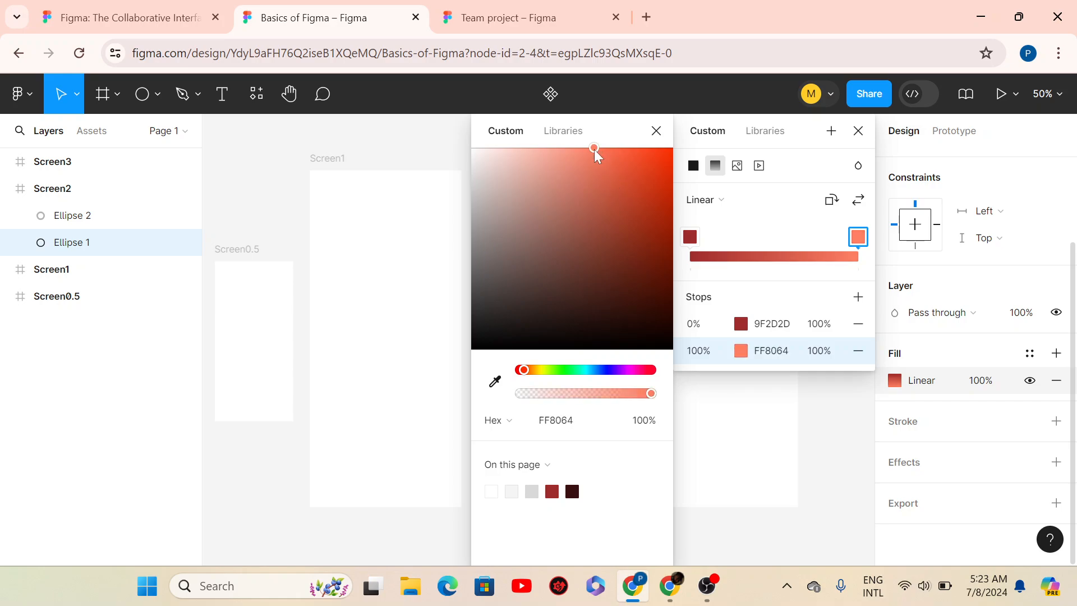
drag(598, 151, 601, 150)
- Add a vivid red F03E32 stop at 27% and close the colour options
click(735, 259)
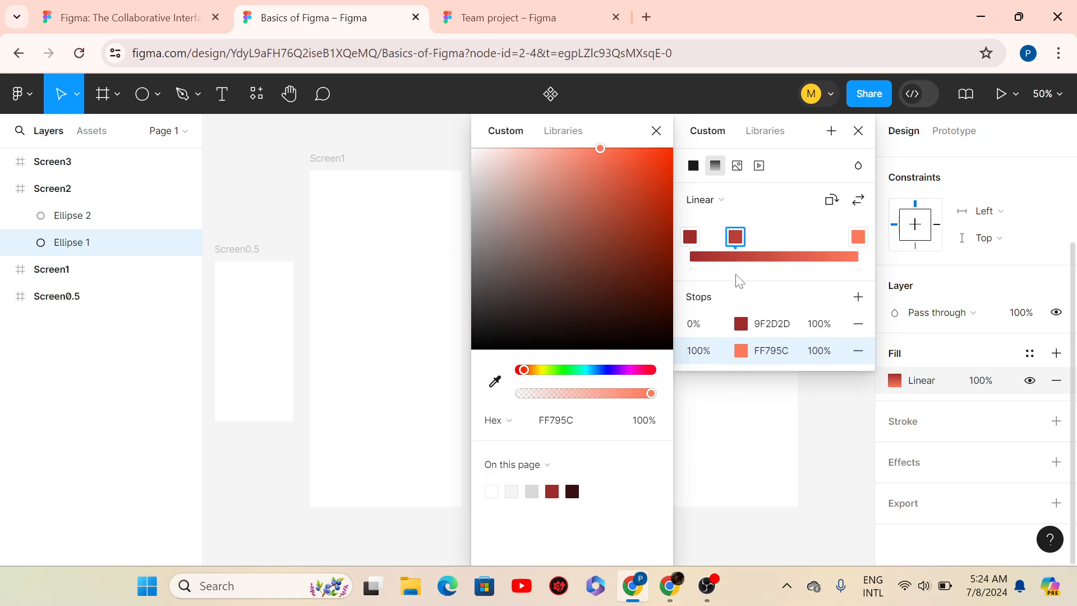
click(631, 160)
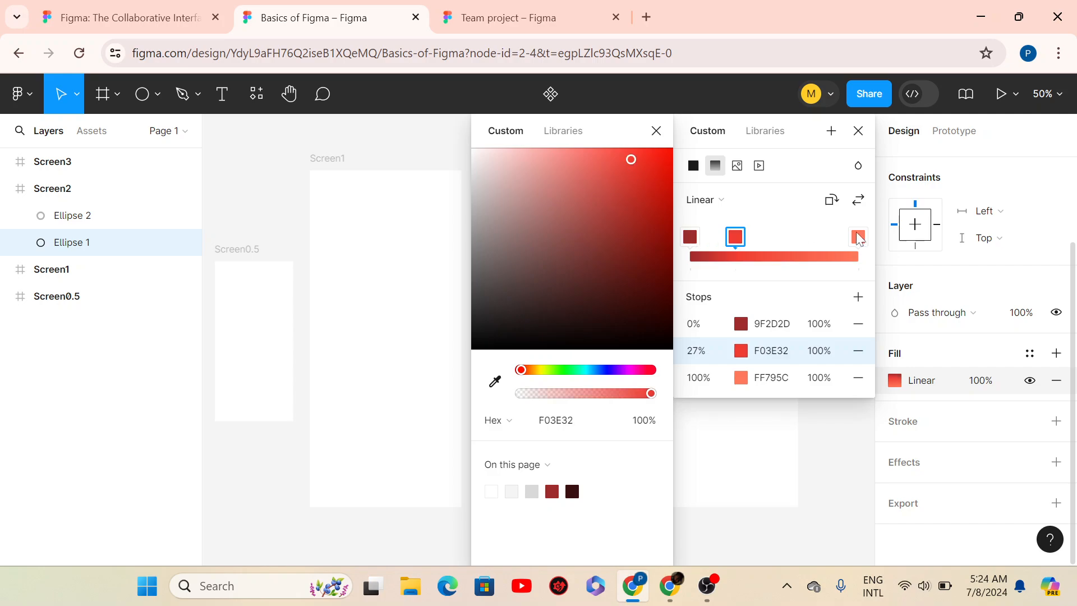
click(857, 237)
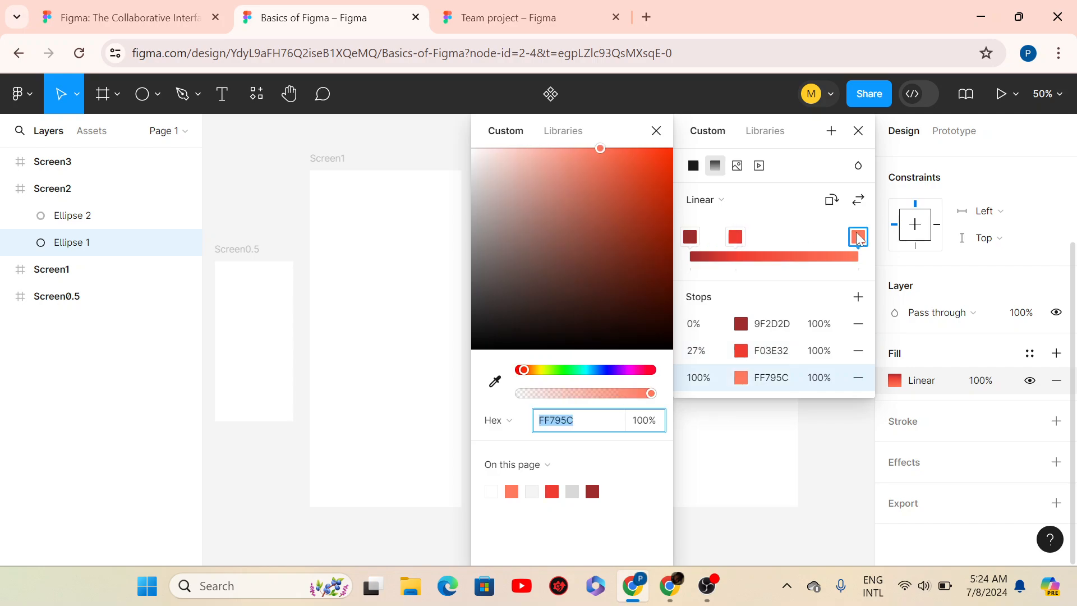
click(656, 131)
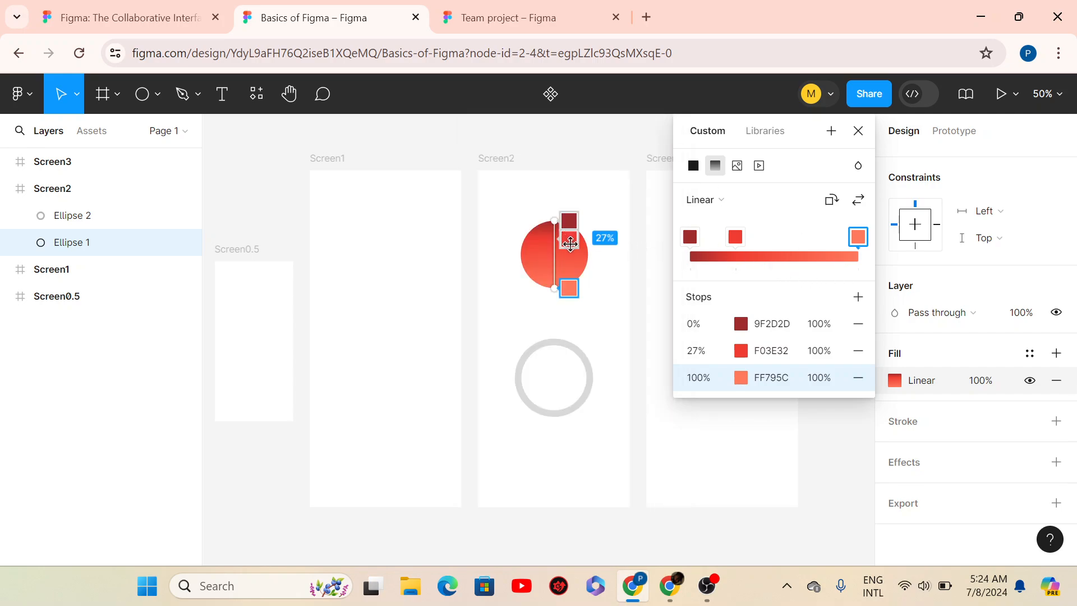
- Move the middle stop to 55%, re-angle the gradient, and add stops at 27% and 74%
drag(569, 244, 569, 257)
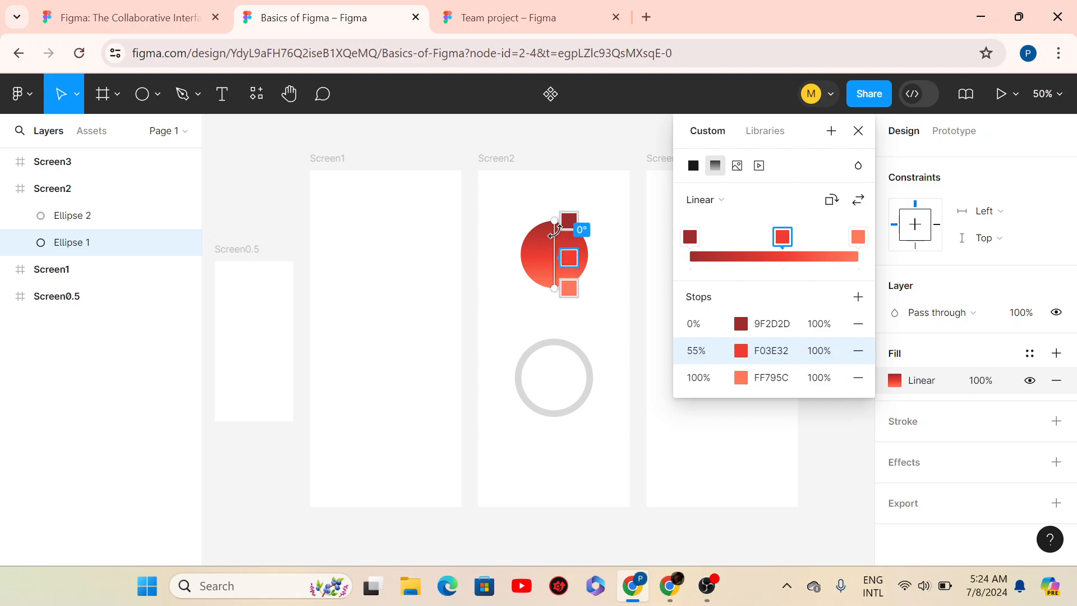
drag(556, 220, 528, 233)
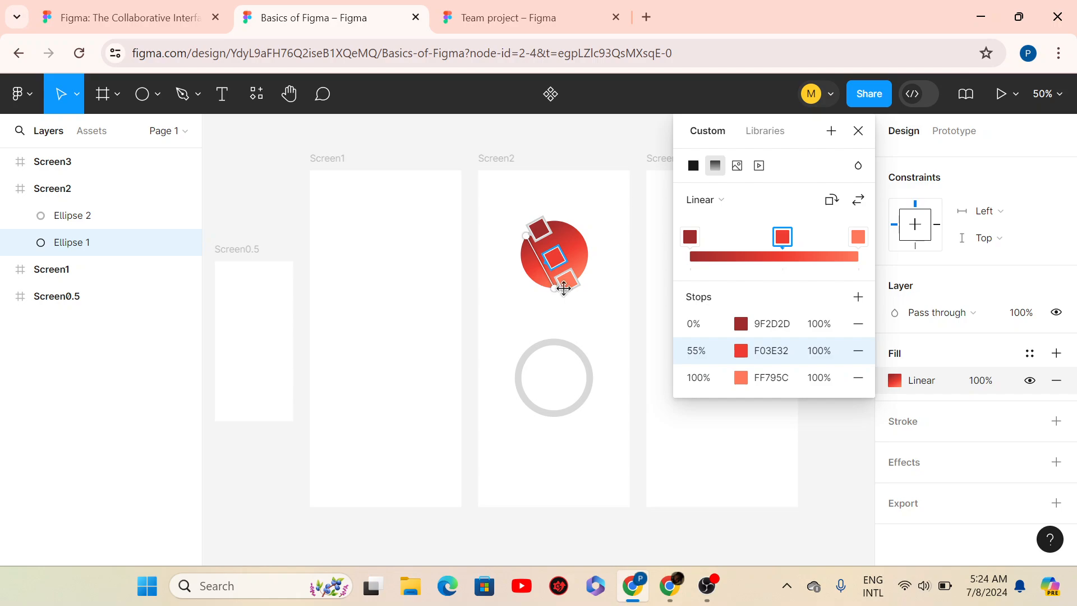
drag(563, 288, 588, 278)
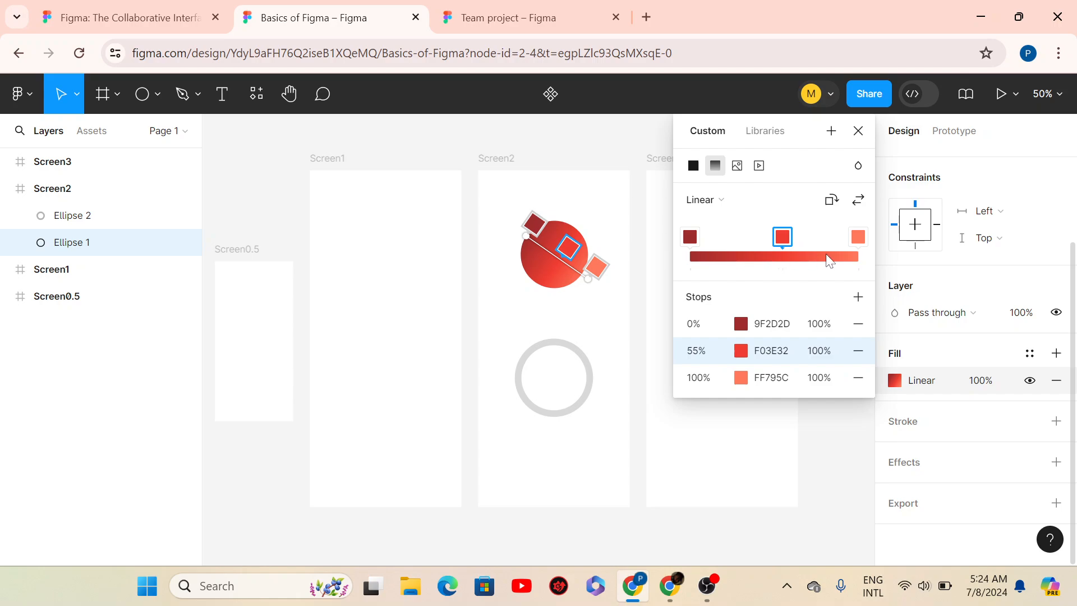
click(736, 256)
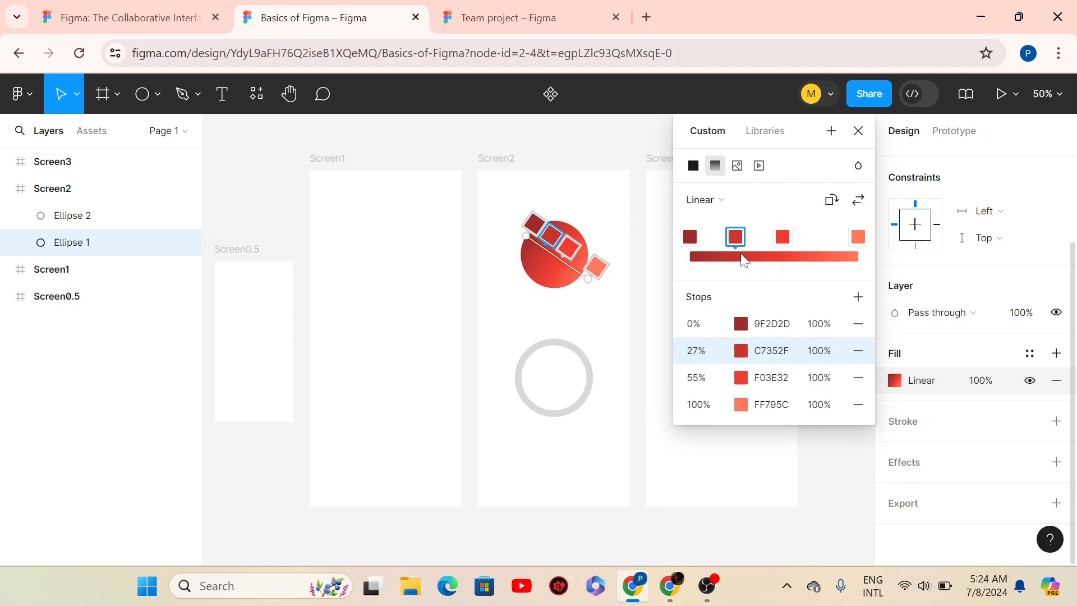
click(816, 257)
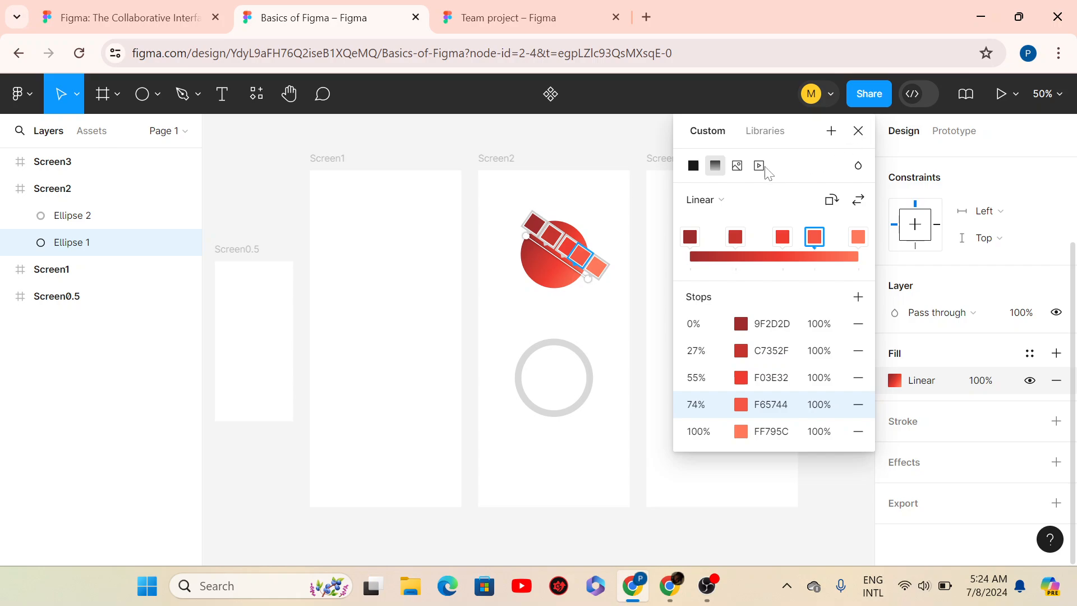
- Try Radial, Angular and Diamond gradient types, then settle on Linear
click(734, 201)
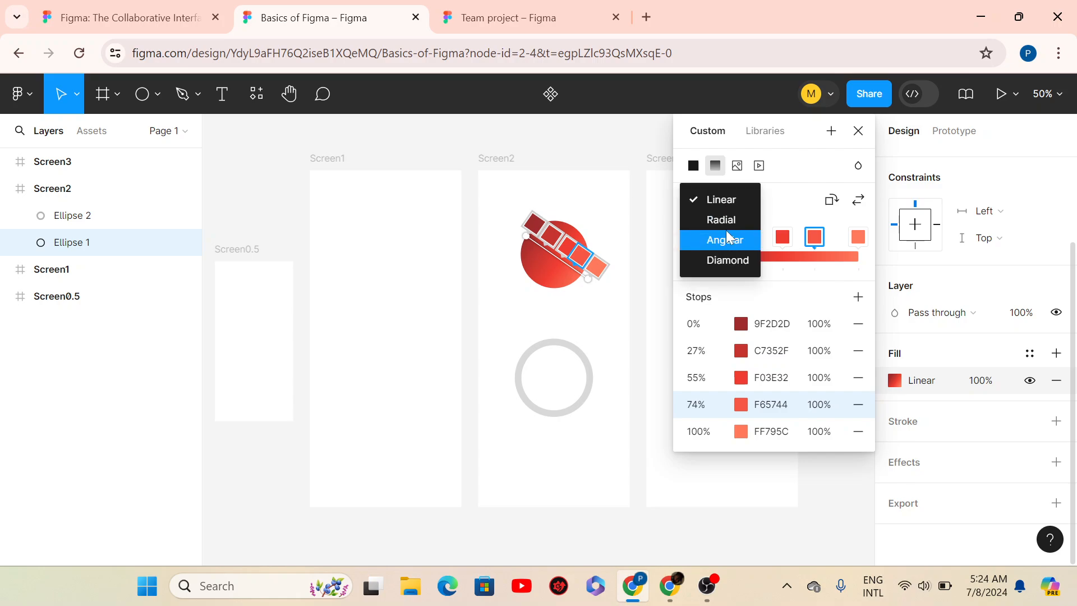
click(732, 217)
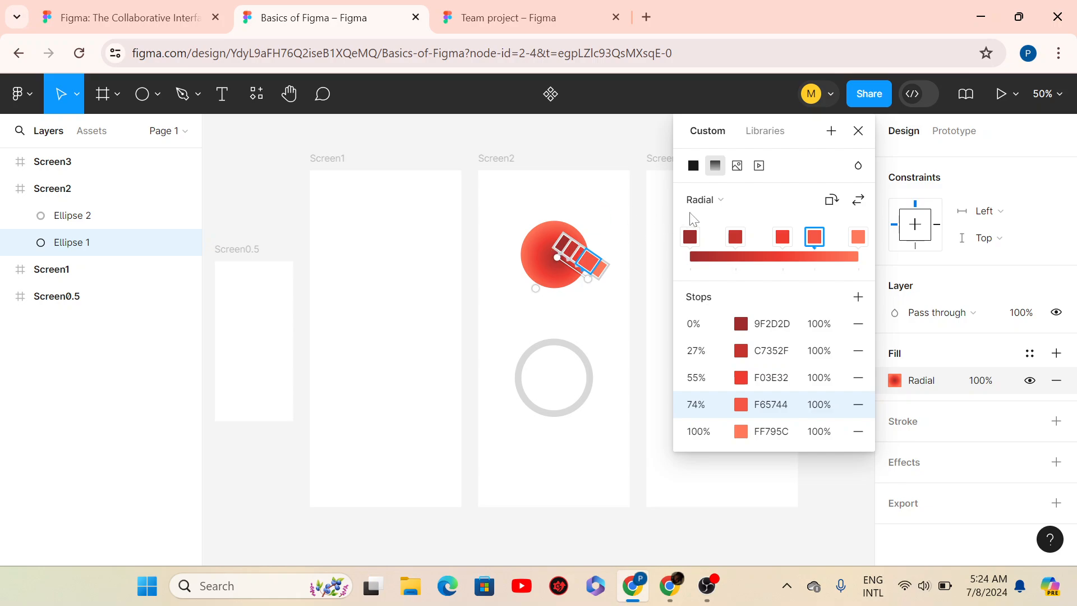
click(721, 202)
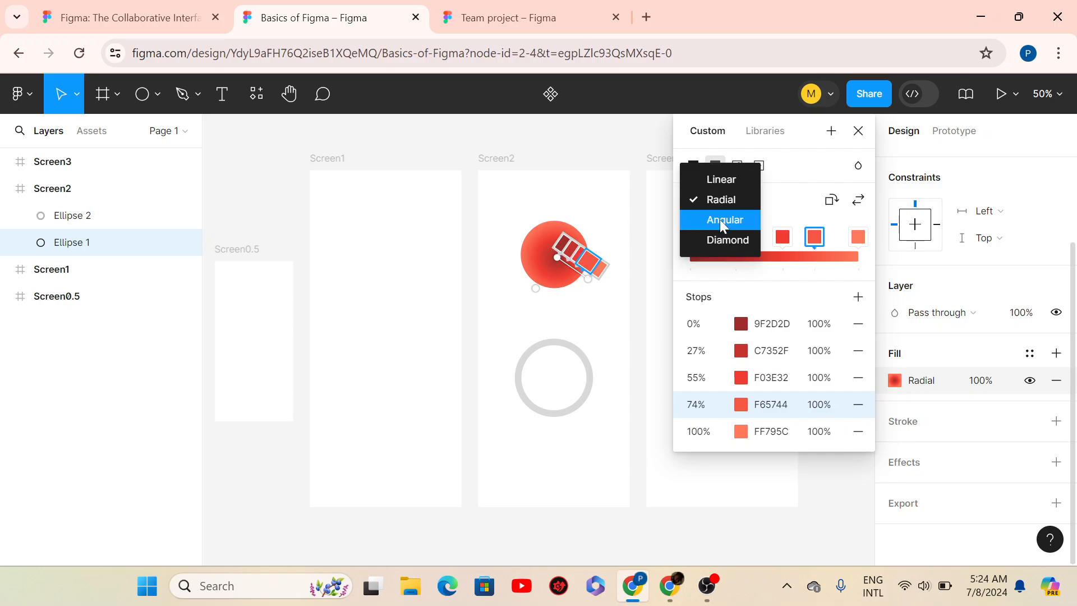
click(717, 224)
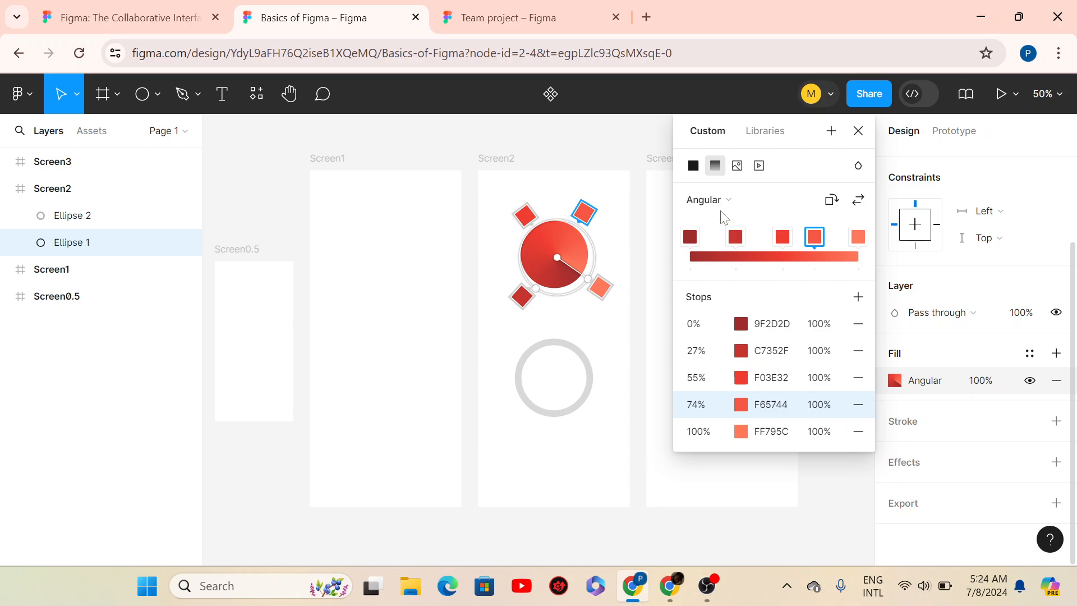
click(726, 200)
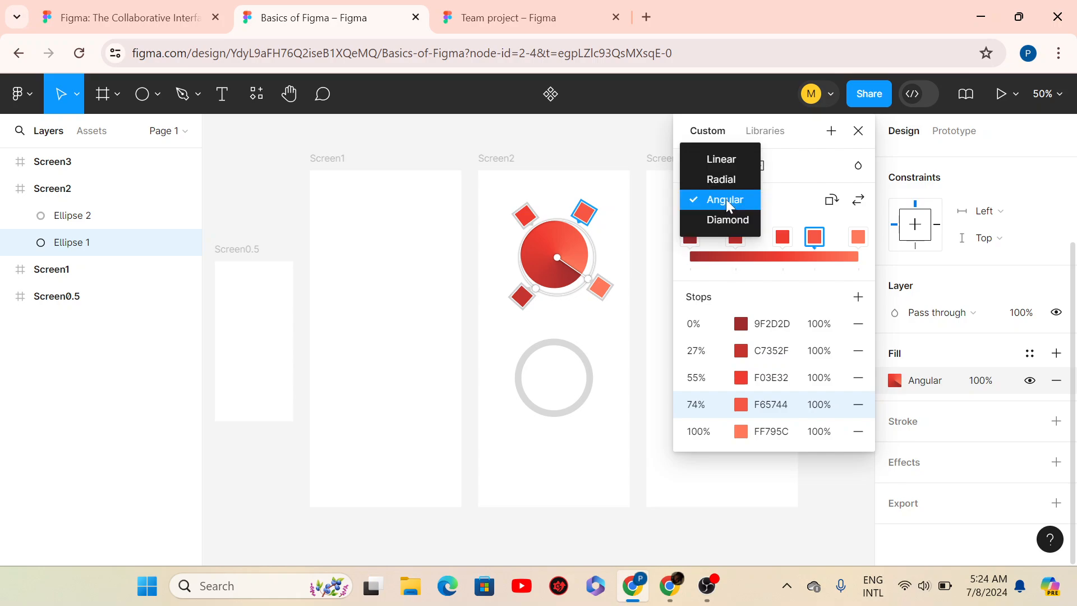
click(699, 225)
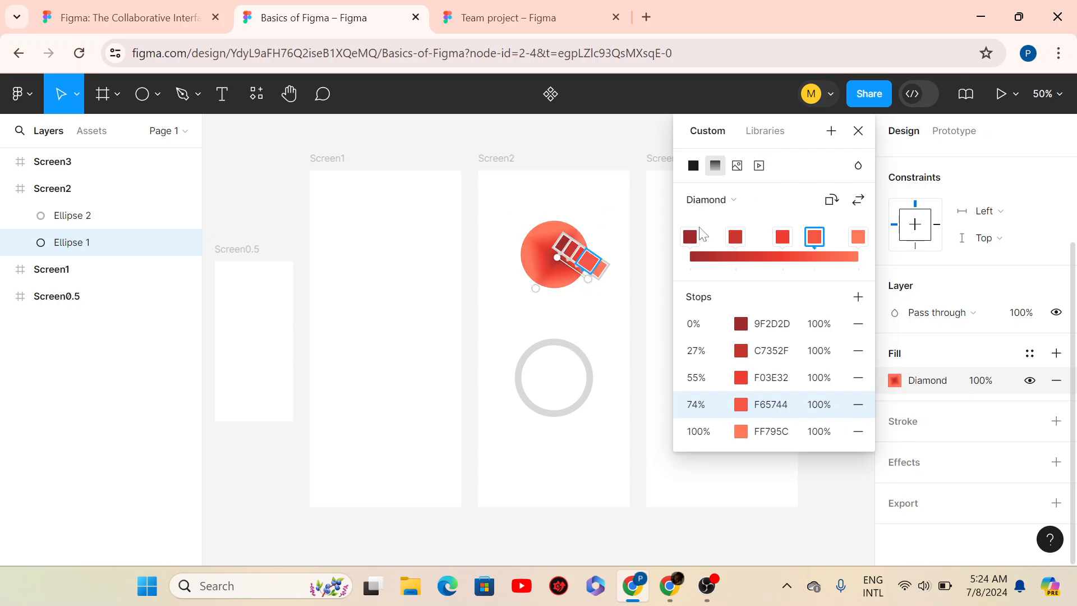
click(745, 205)
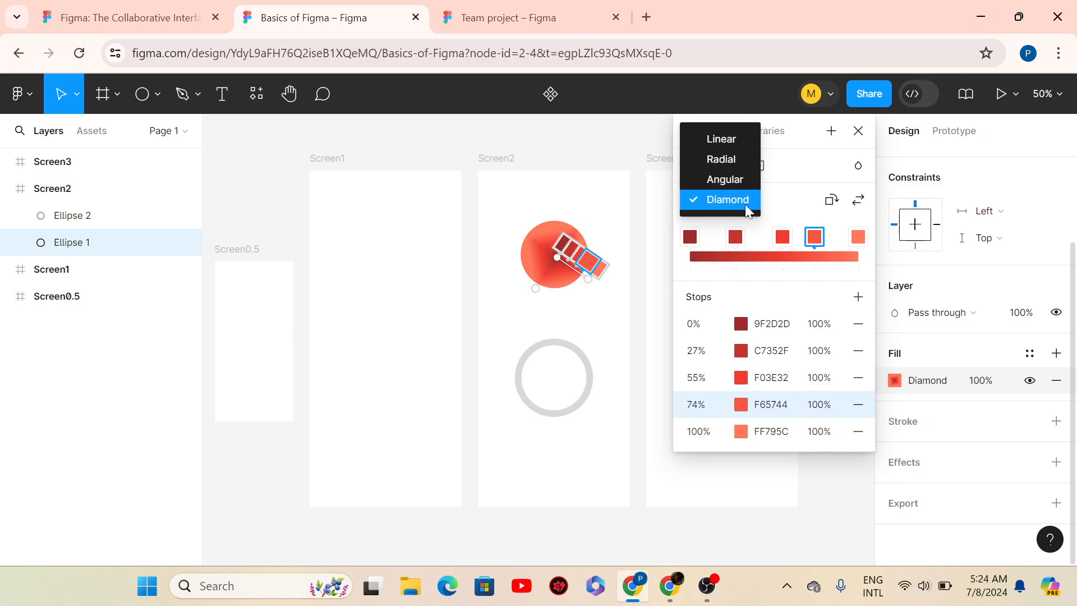
click(731, 139)
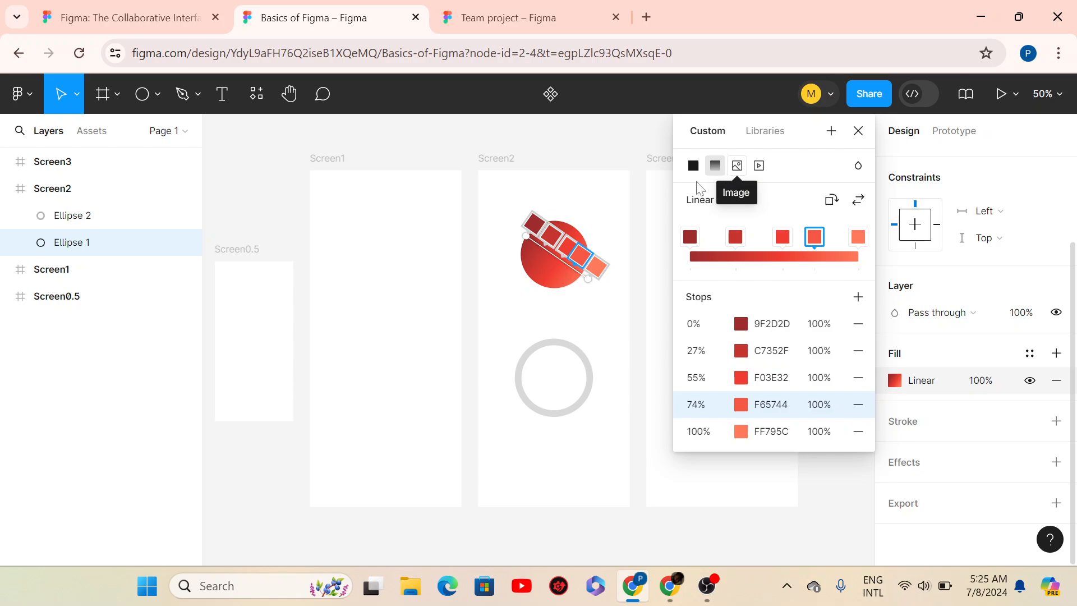
- Replace Ellipse 1's fill with the 89927 devices image
click(738, 167)
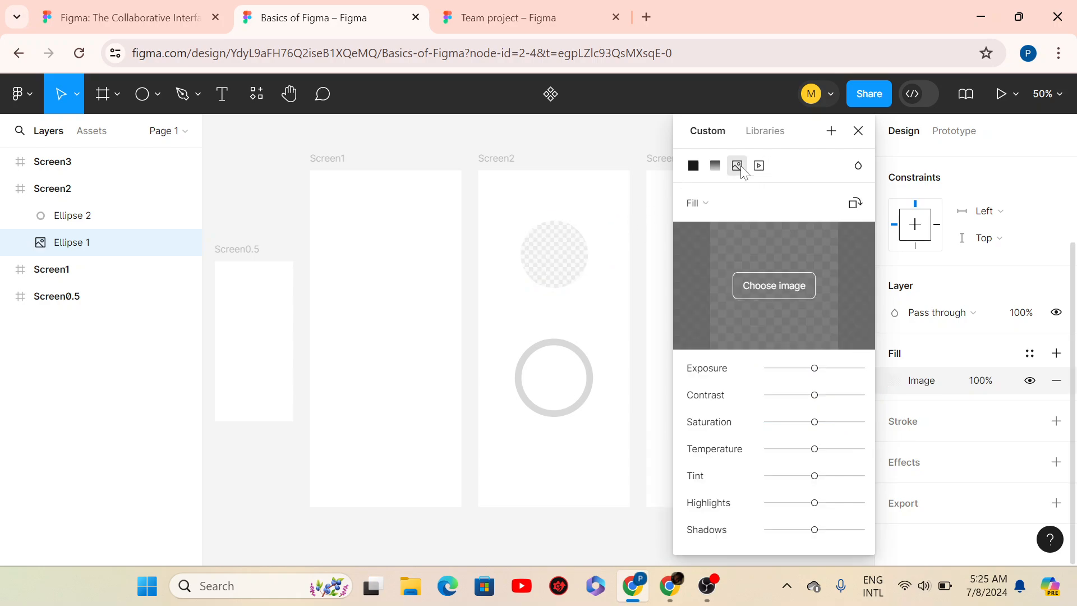
click(771, 286)
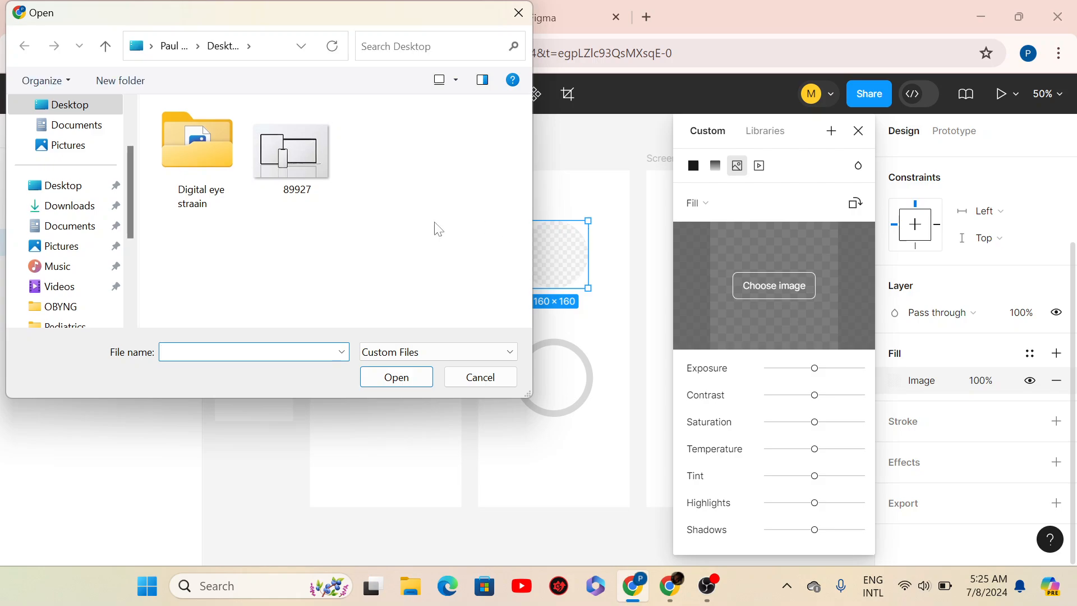
click(305, 178)
click(409, 382)
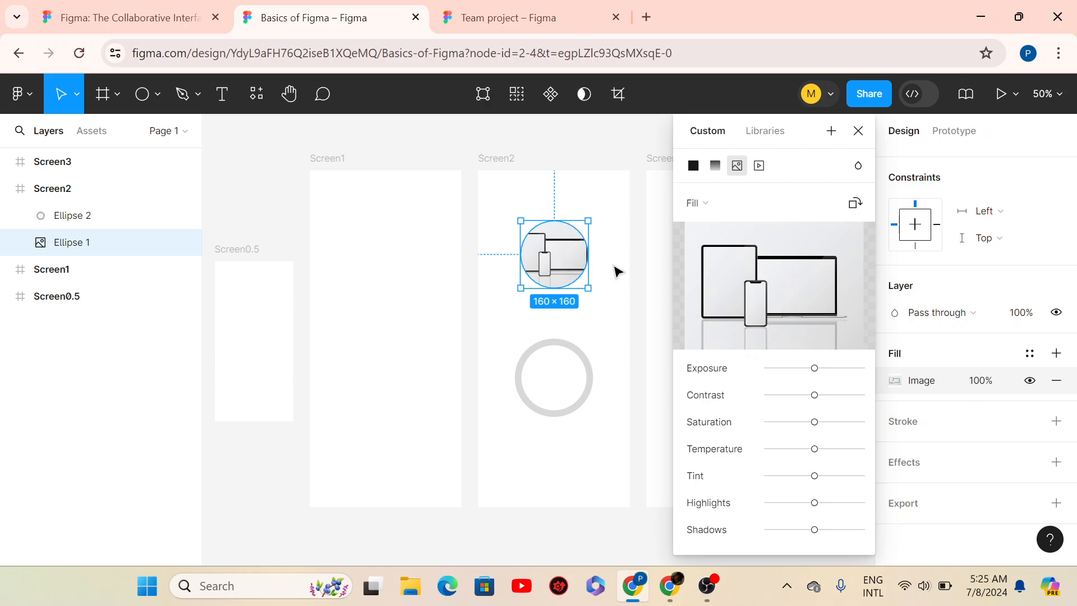
click(817, 152)
click(572, 251)
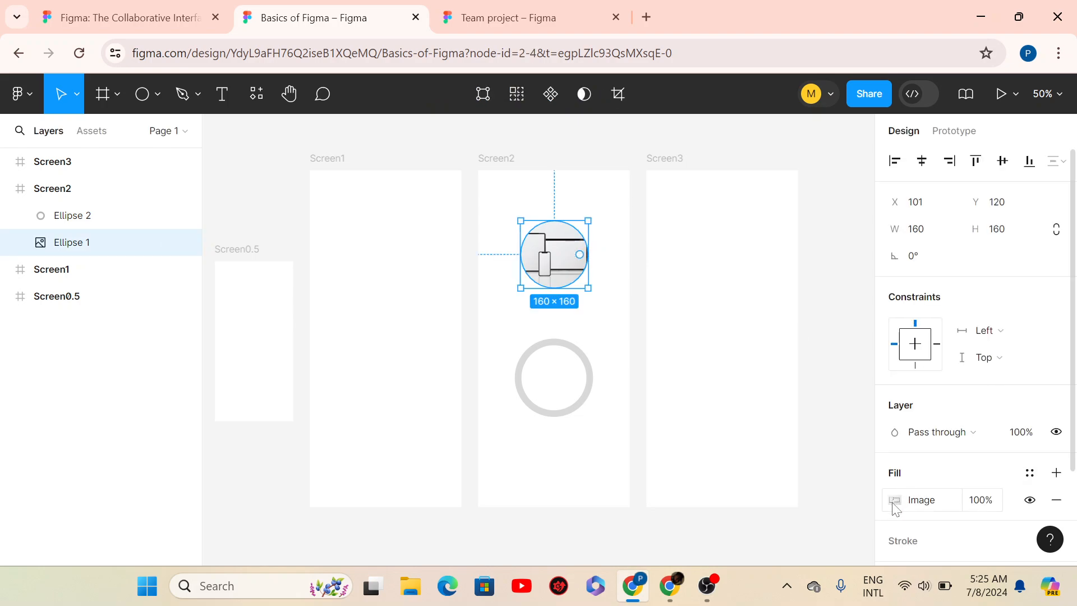
- Darken the image fill by lowering its exposure and contrast
click(894, 501)
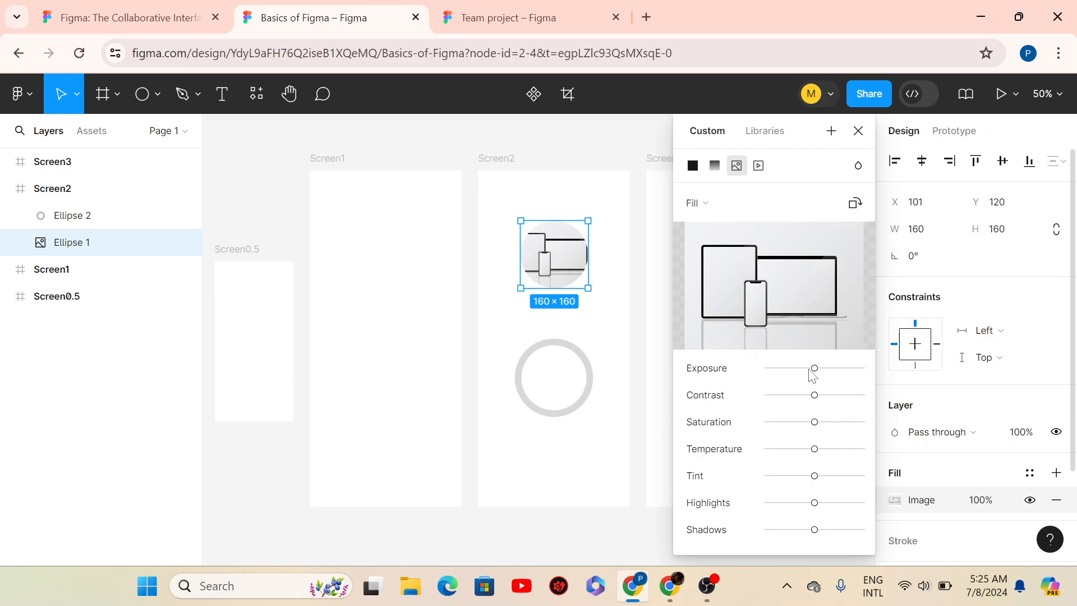
drag(812, 375, 802, 400)
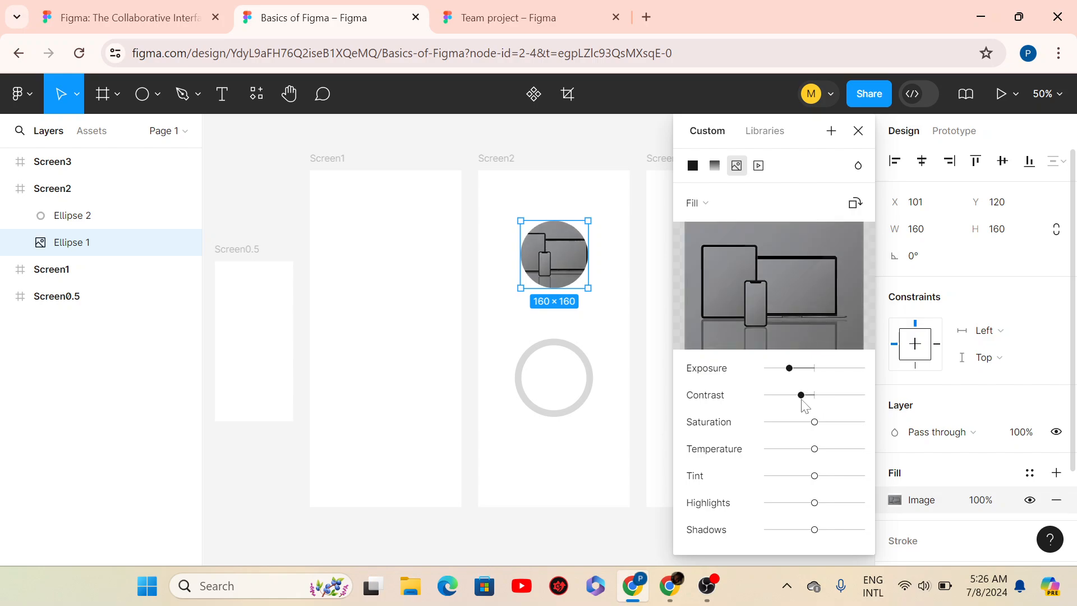
click(858, 132)
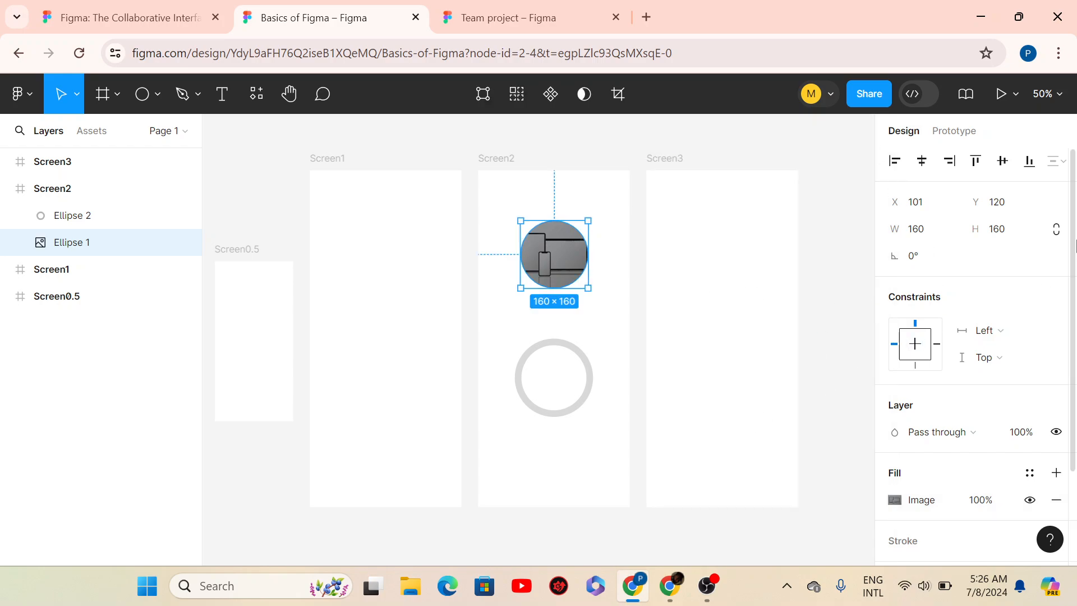
- Add a black stroke of weight 3 to Ellipse 1, aligned Outside its edge
scroll(1071, 268, down, 1)
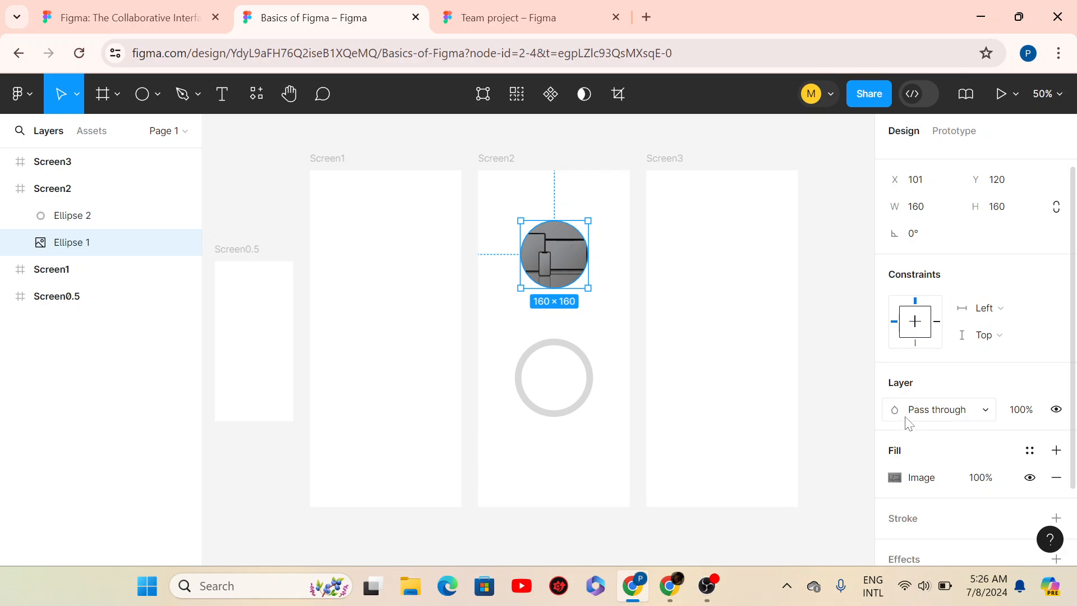
scroll(1075, 399, down, 3)
drag(1076, 400, 1075, 397)
scroll(1072, 403, down, 1)
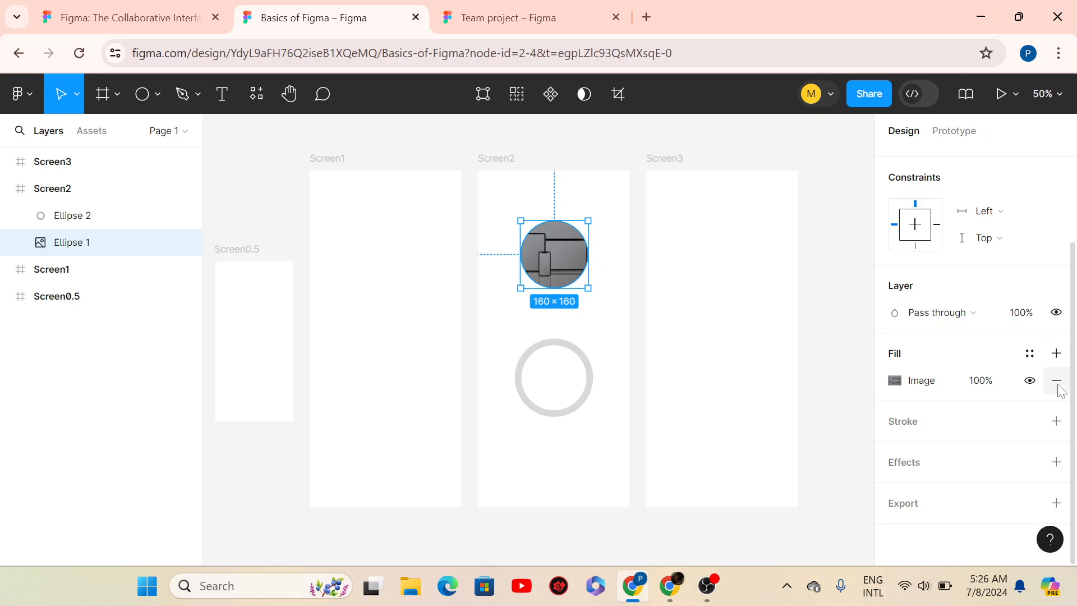
click(1055, 423)
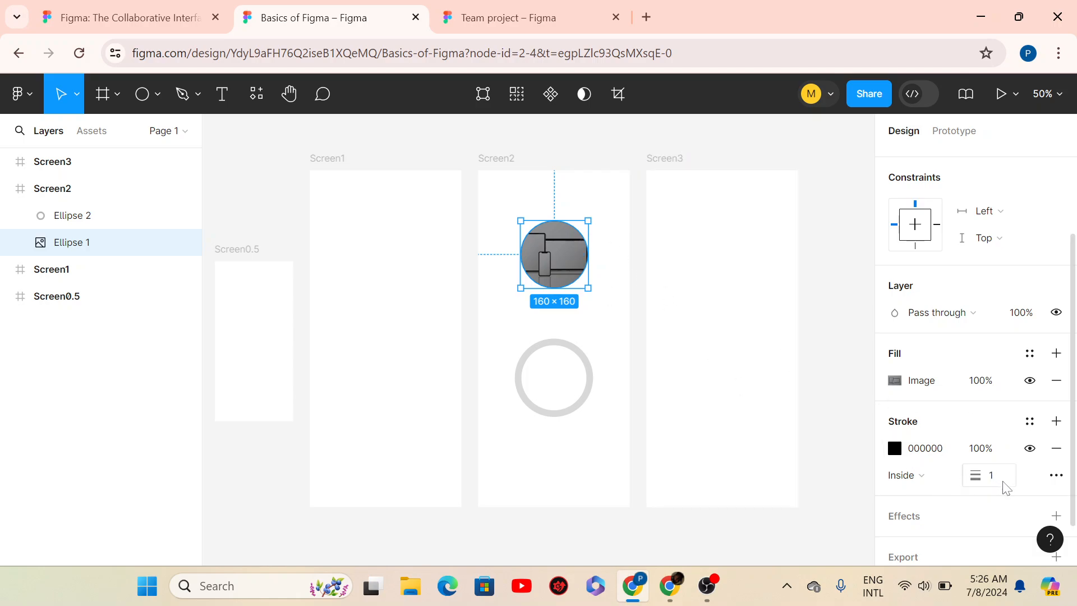
click(980, 478)
click(949, 476)
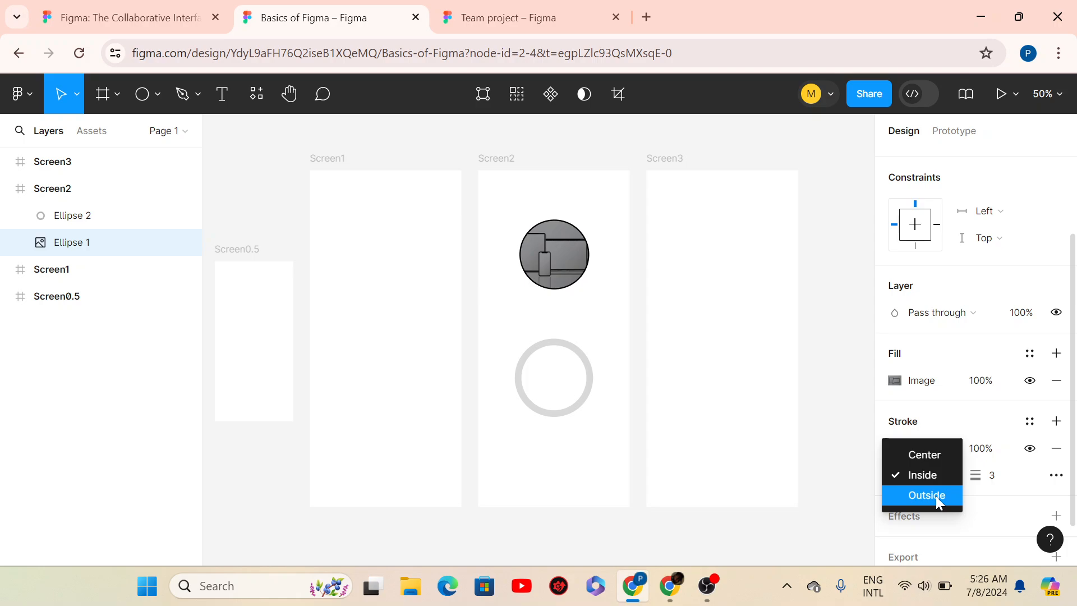
click(936, 495)
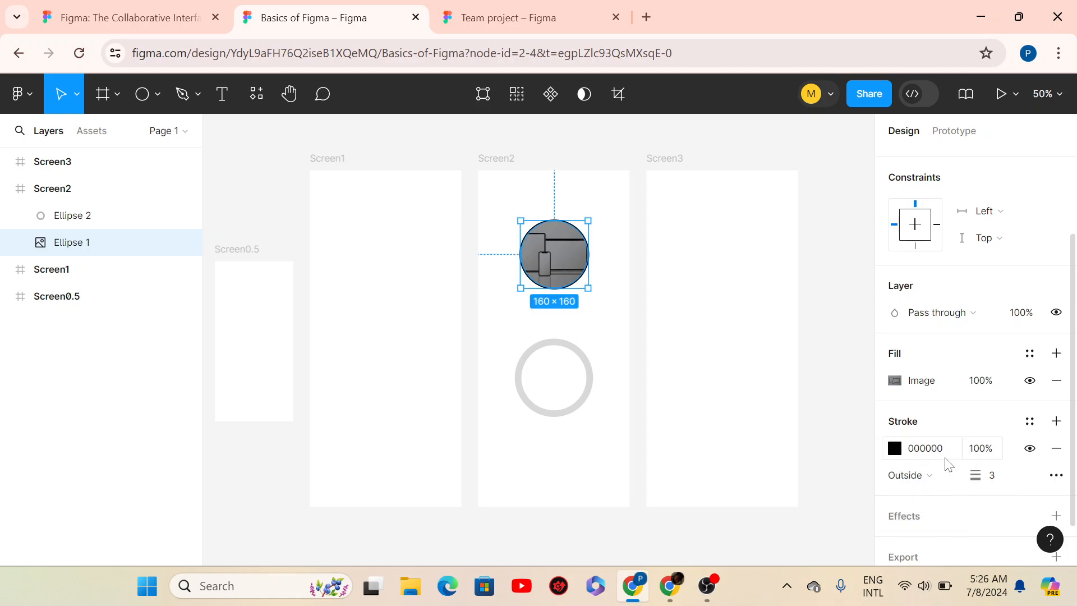
- Recolour Ellipse 1's stroke from black to near-black red 1A0202
click(896, 451)
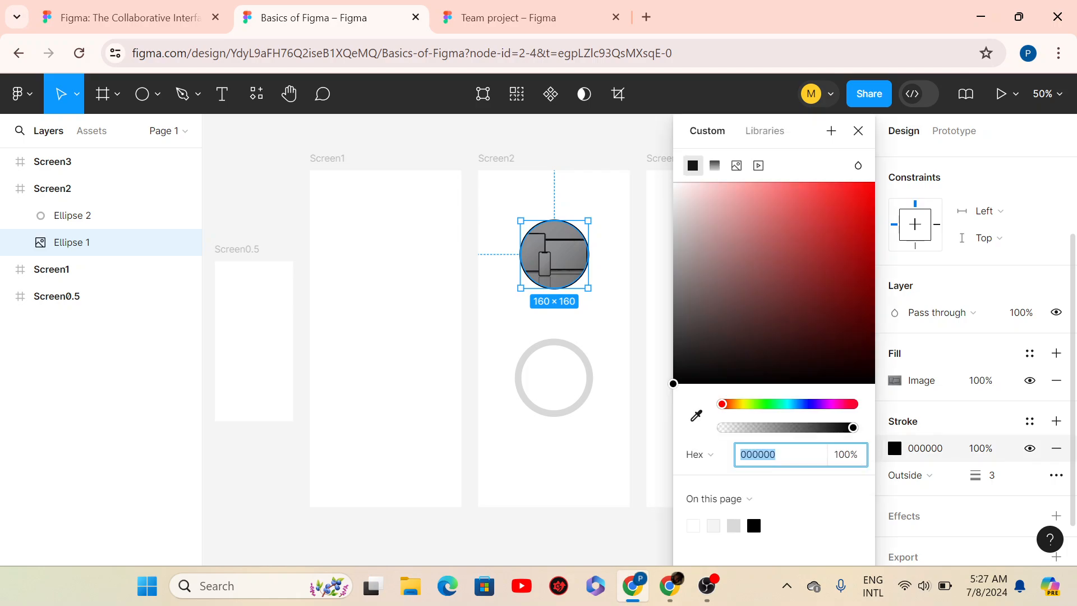
click(852, 298)
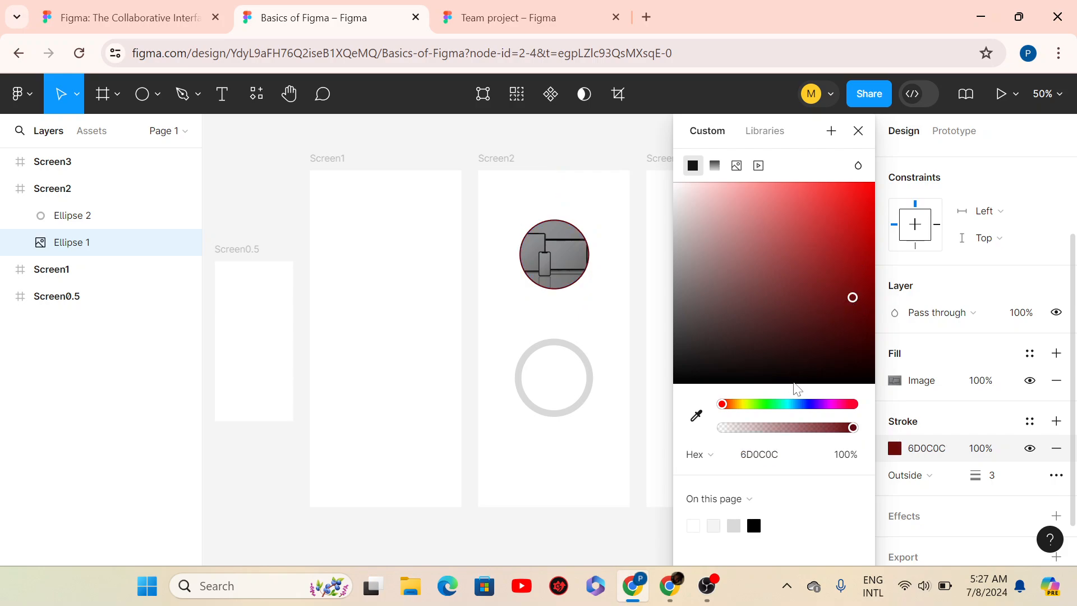
click(853, 362)
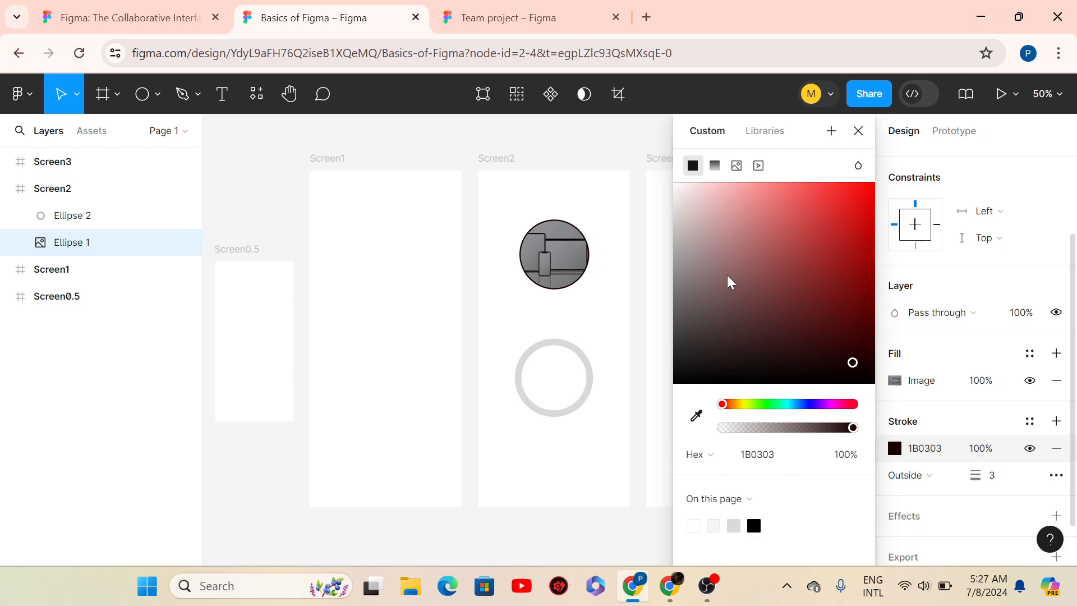
click(862, 364)
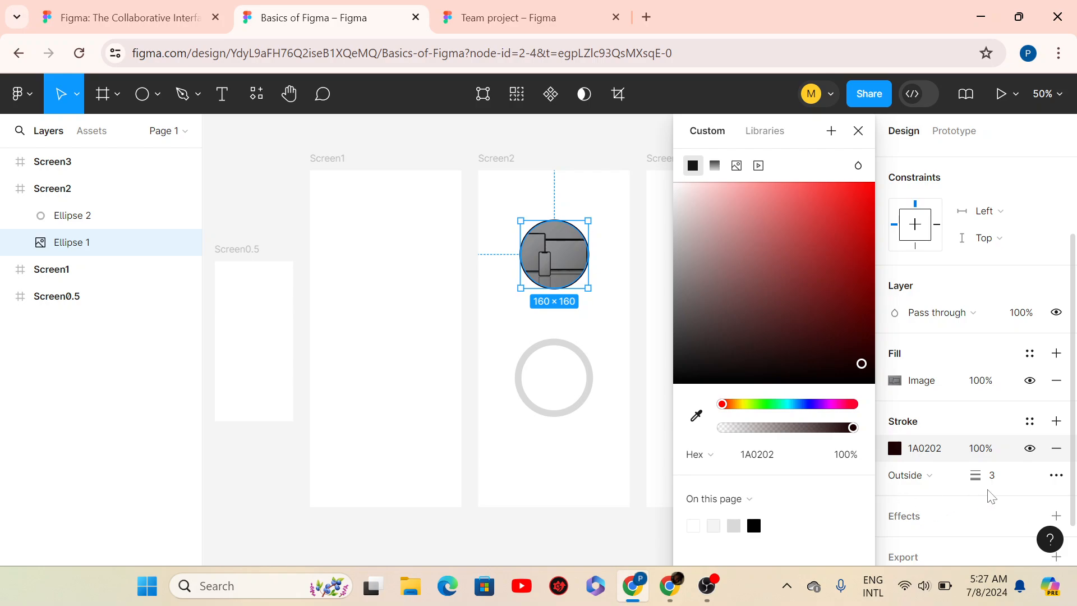
click(993, 475)
click(858, 131)
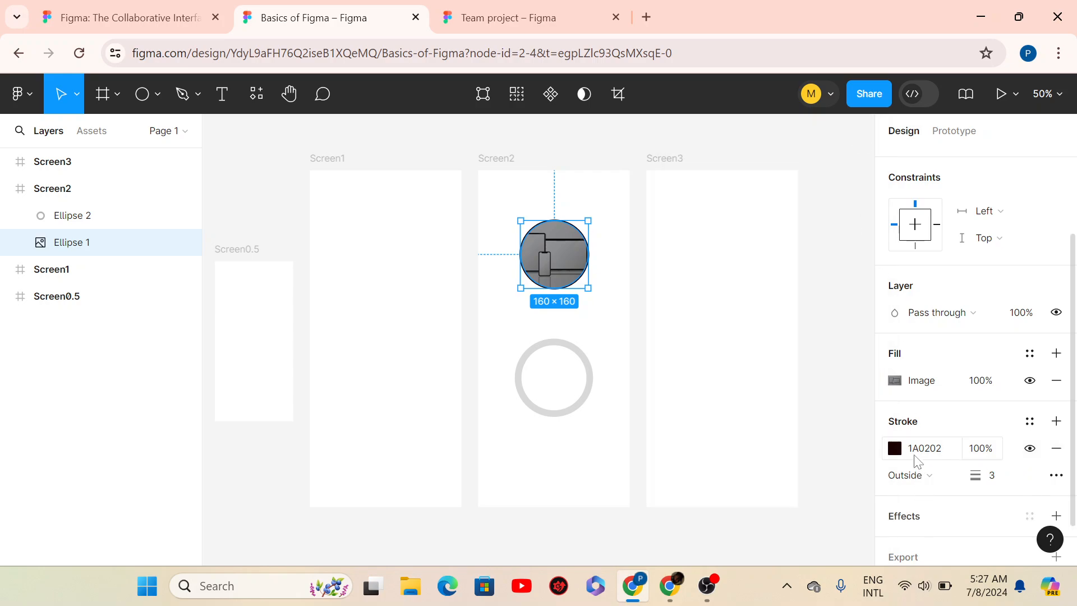
- In Advanced stroke settings, set Ellipse 1's stroke style to Dash with gap 6
click(1056, 475)
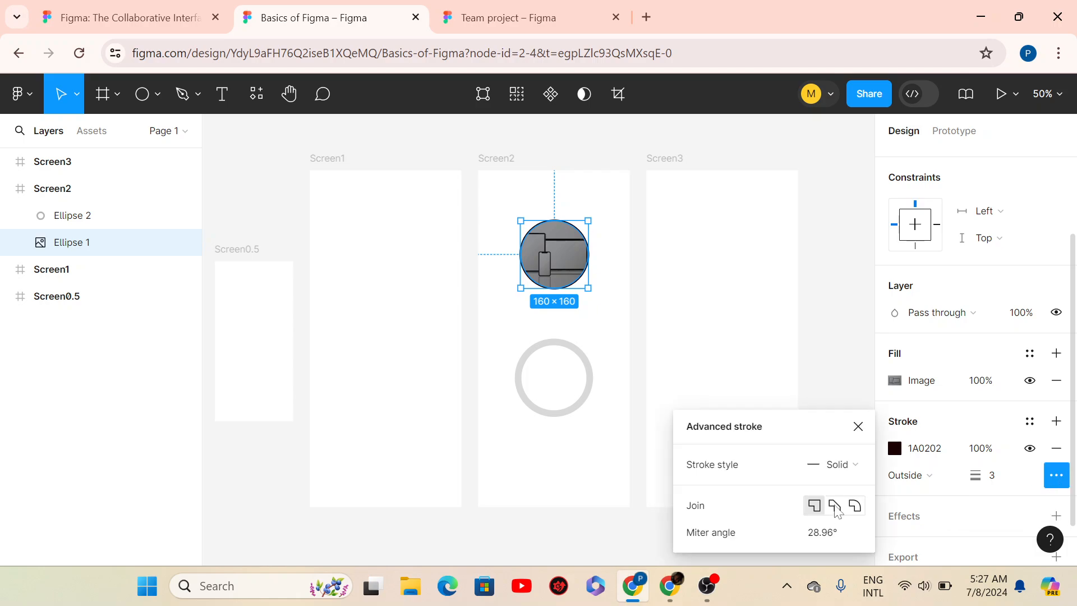
click(848, 465)
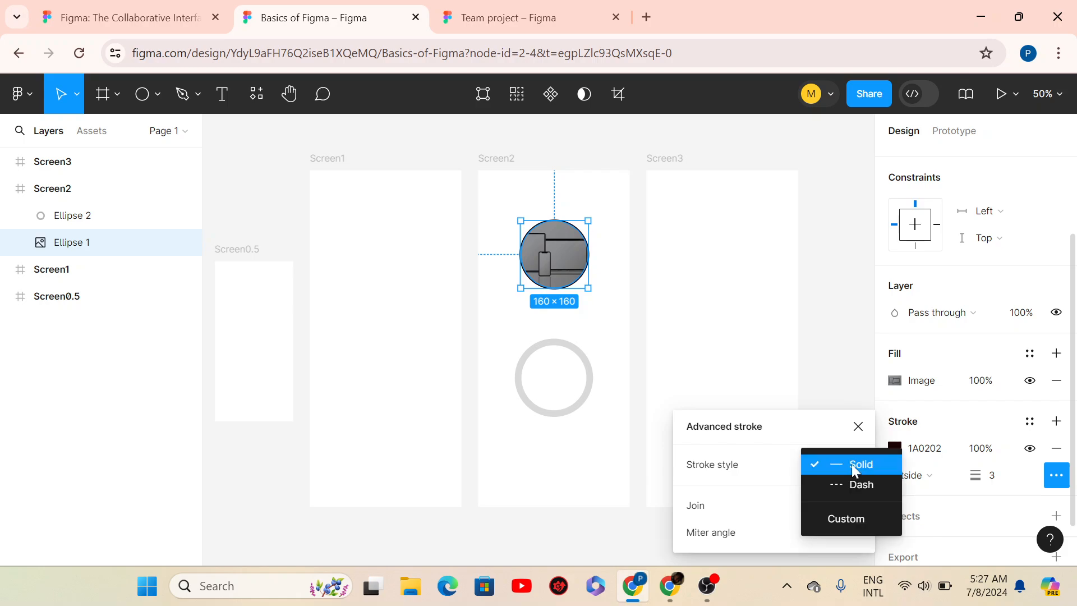
click(844, 488)
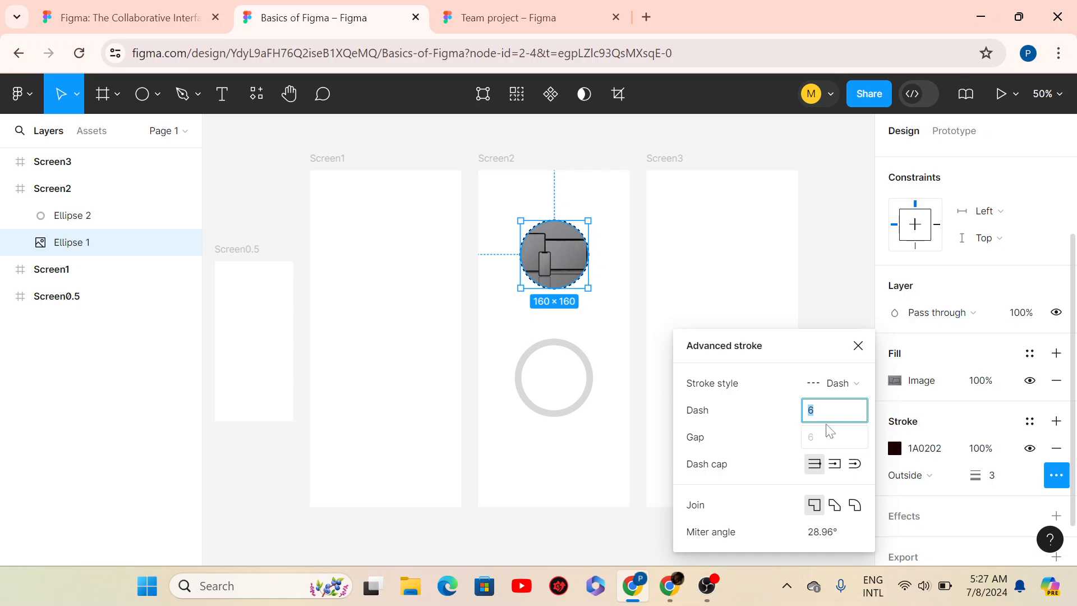
click(814, 438)
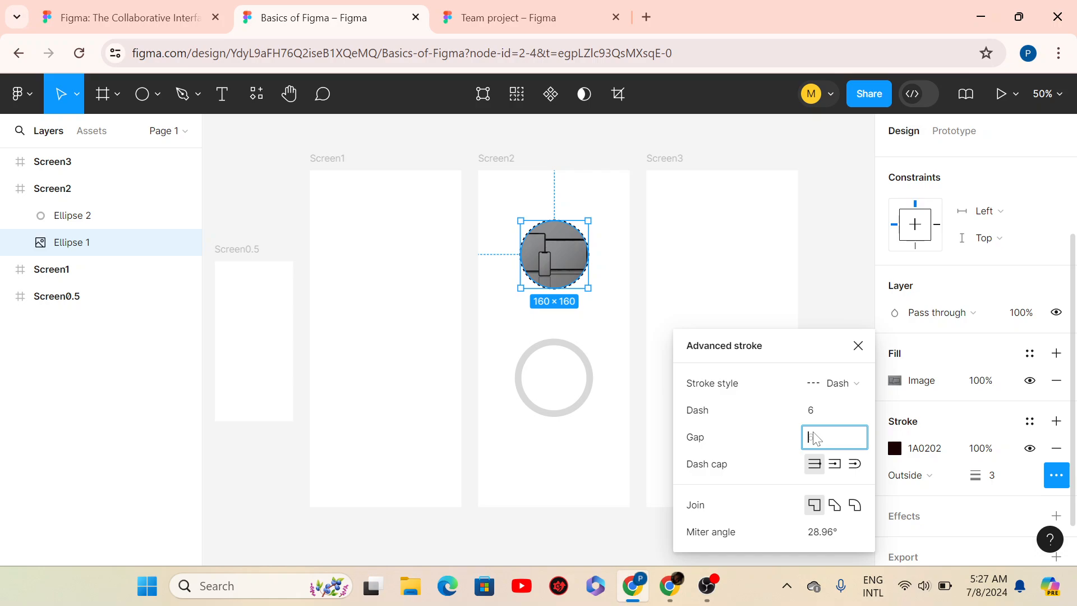
text(6)
key(Return)
key(Return)
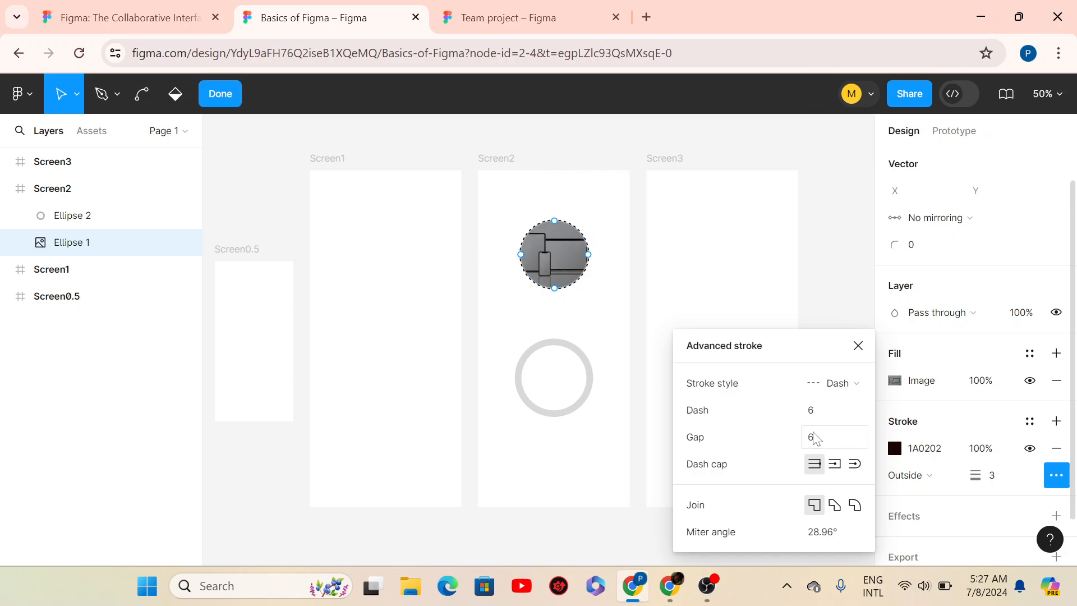
click(831, 447)
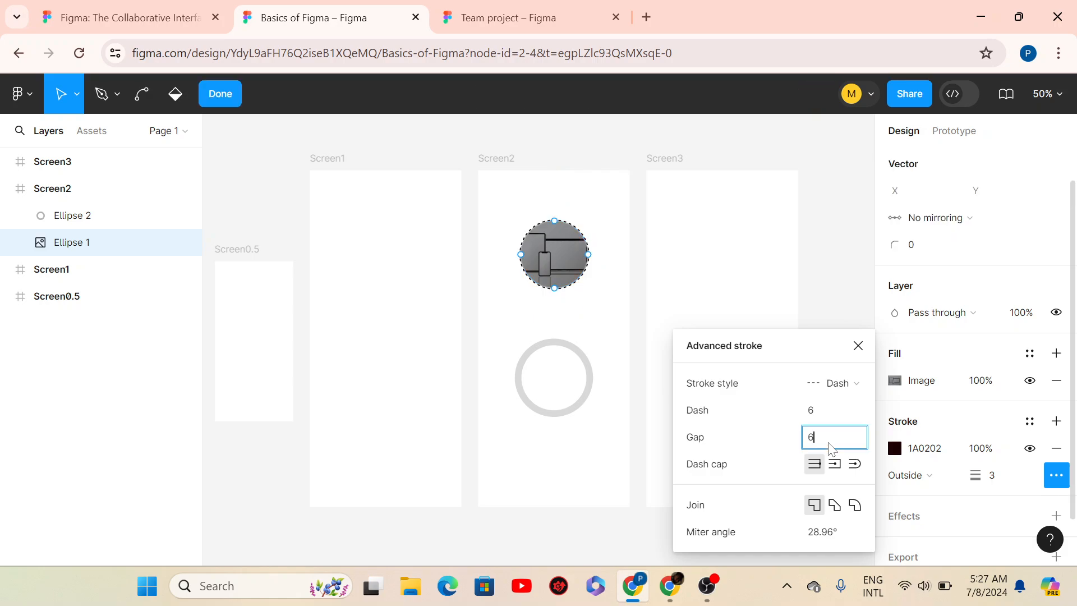
click(857, 345)
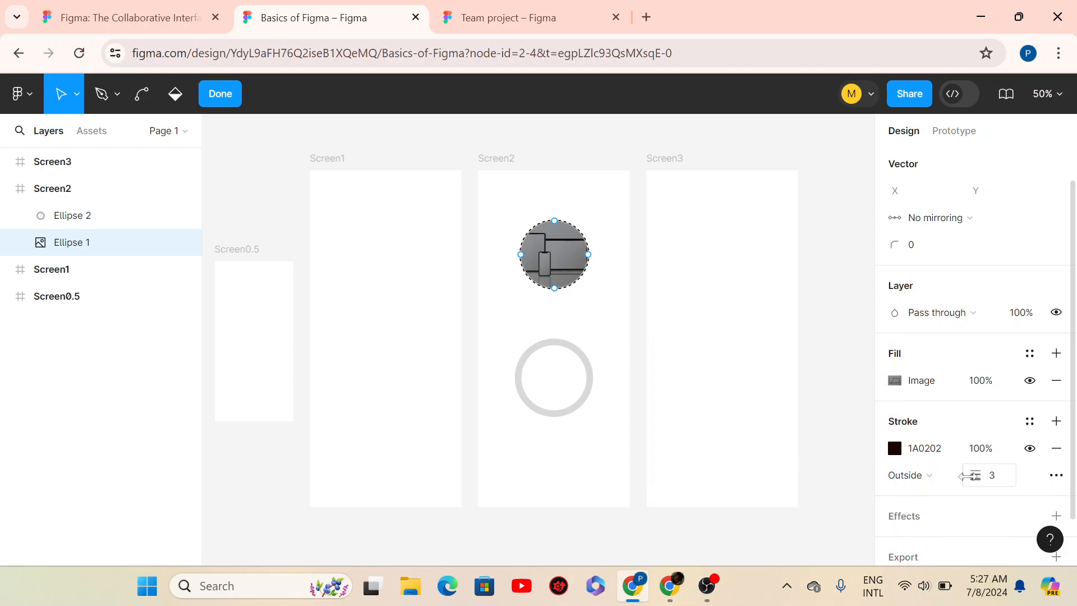
click(219, 93)
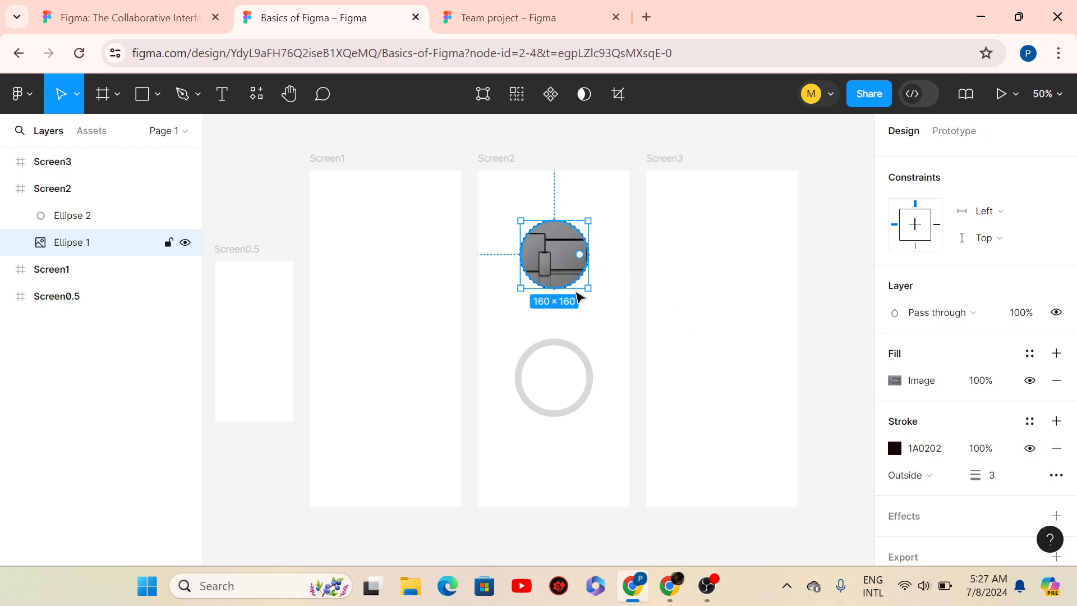
- Remove the image circle's fill and outline, then undo the removal with Ctrl+Z
click(601, 310)
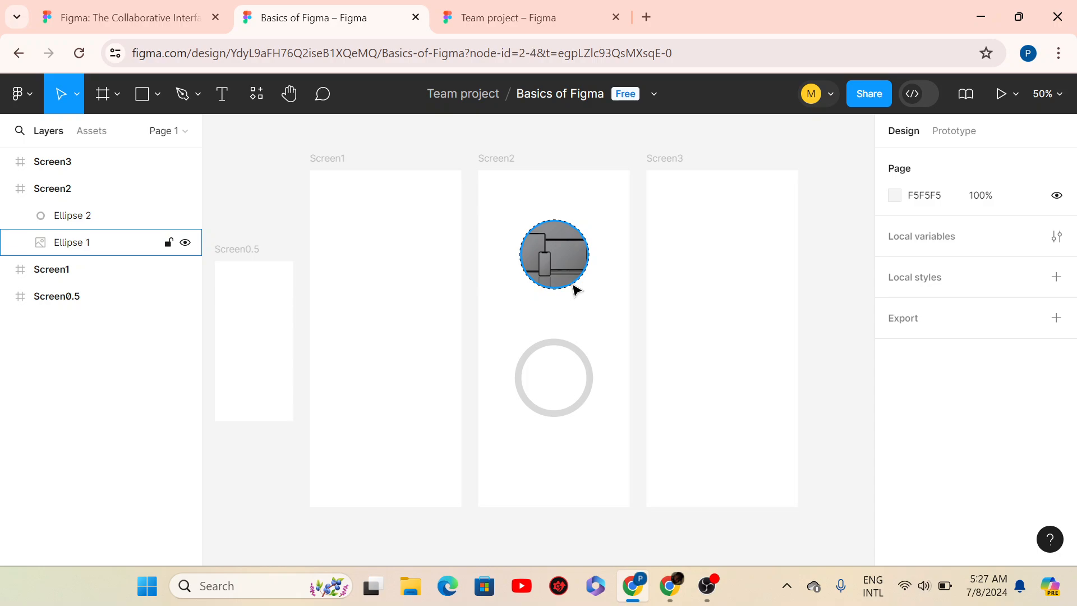
click(576, 288)
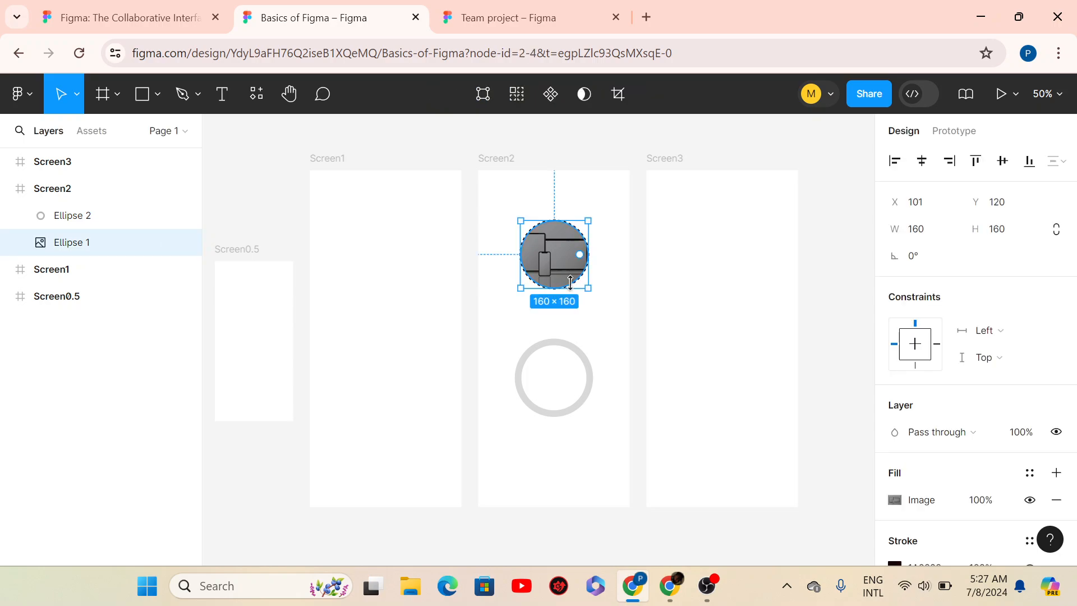
click(1056, 505)
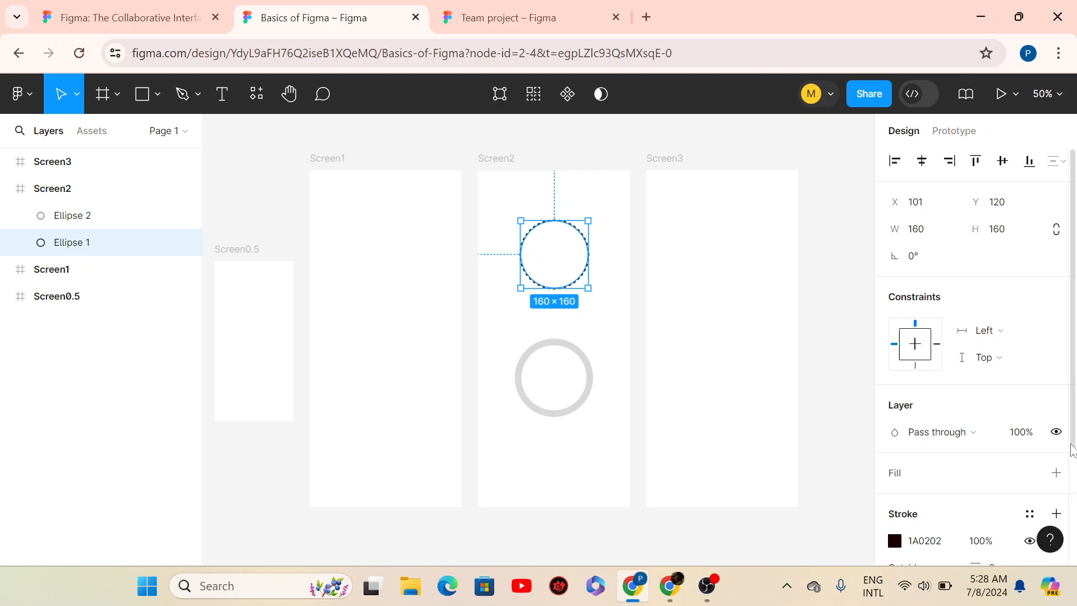
scroll(1070, 482, down, 1)
scroll(1070, 483, down, 2)
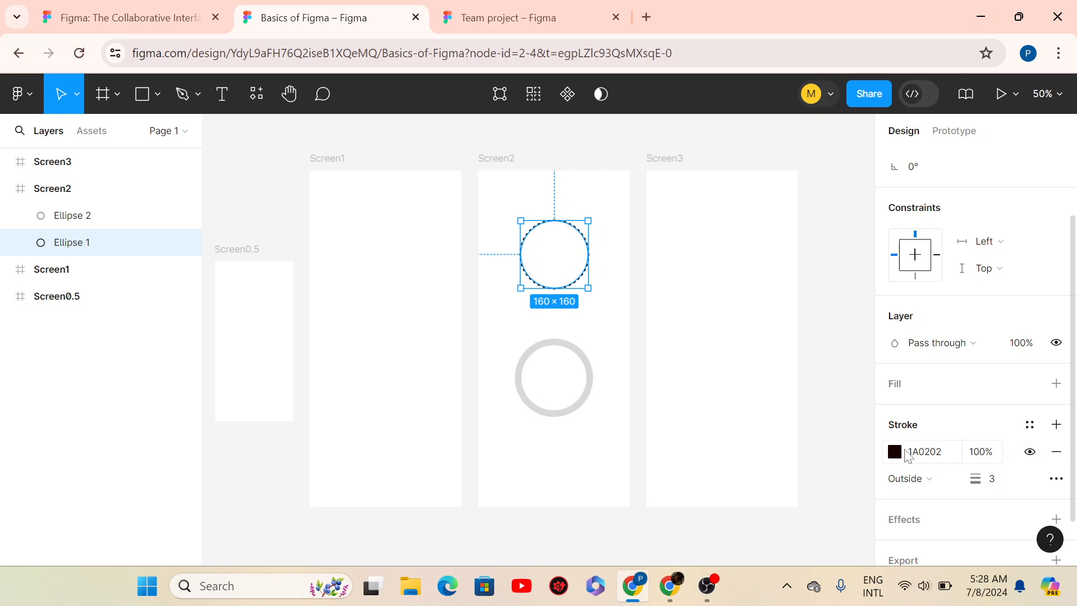
click(1056, 453)
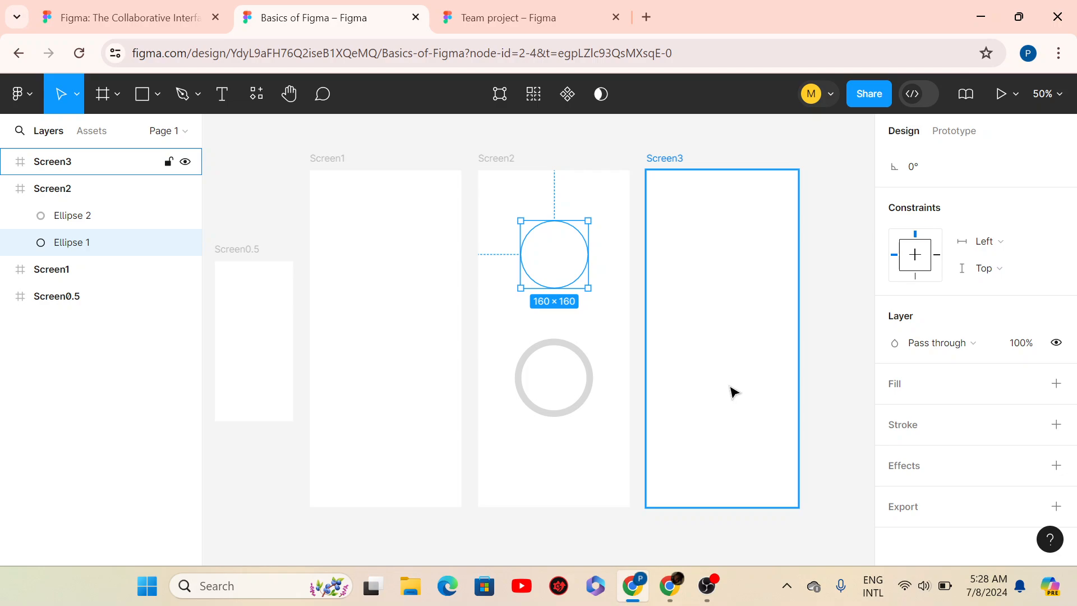
key(ctrl+z)
key(ctrl+z)
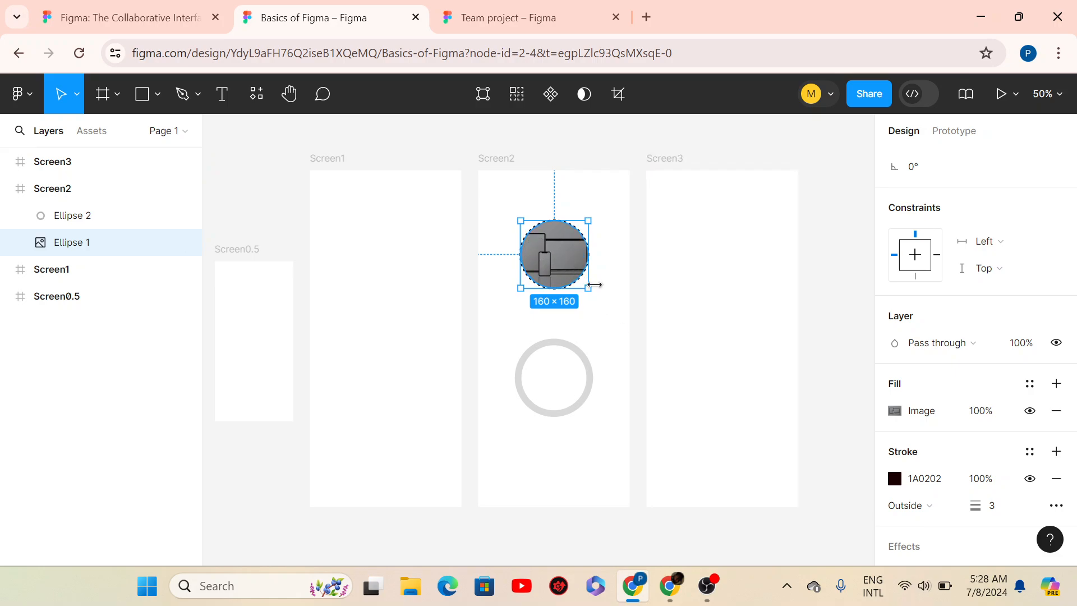
- Reselect Ellipse 1 and add a Drop shadow effect to it
click(616, 291)
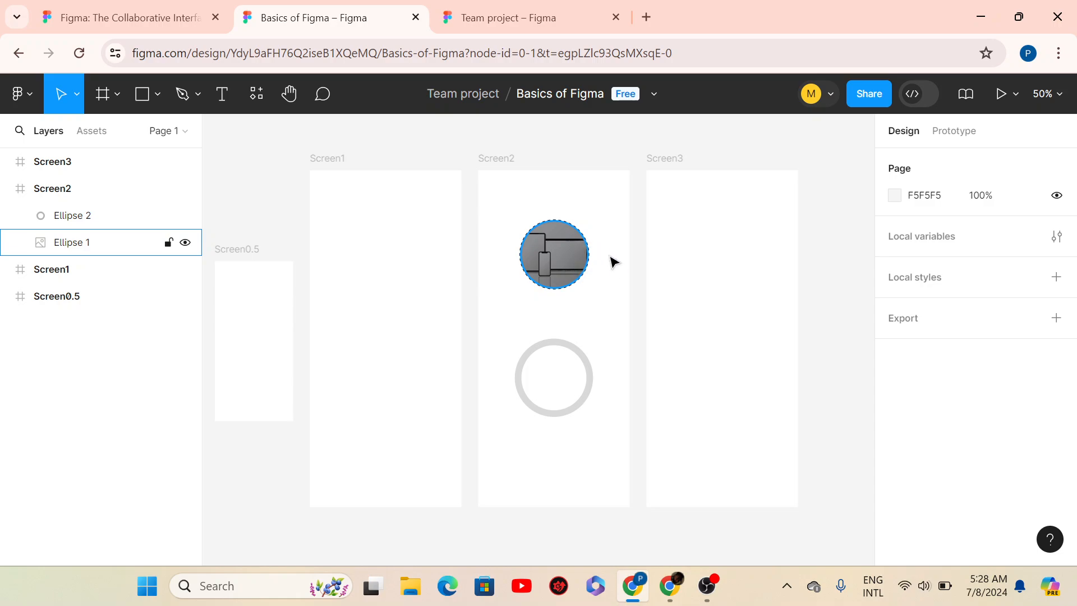
click(580, 272)
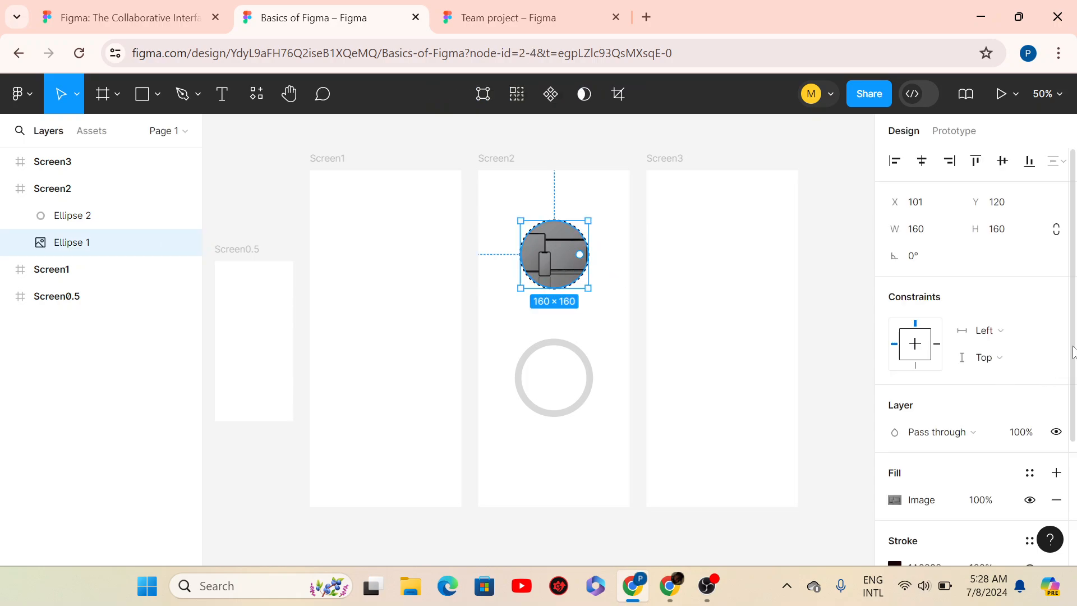
scroll(1004, 437, down, 3)
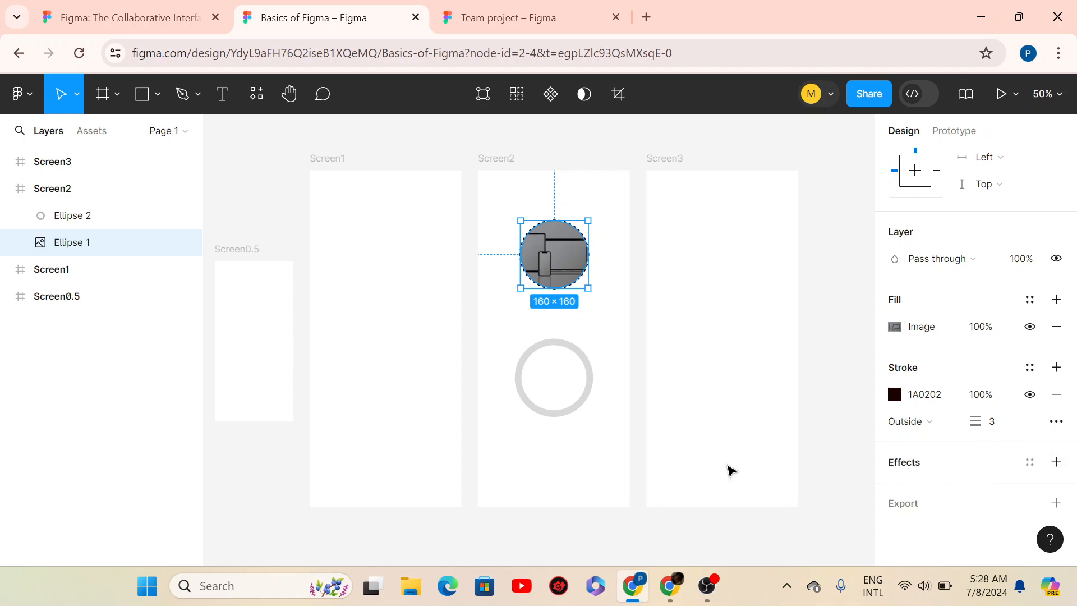
click(1057, 463)
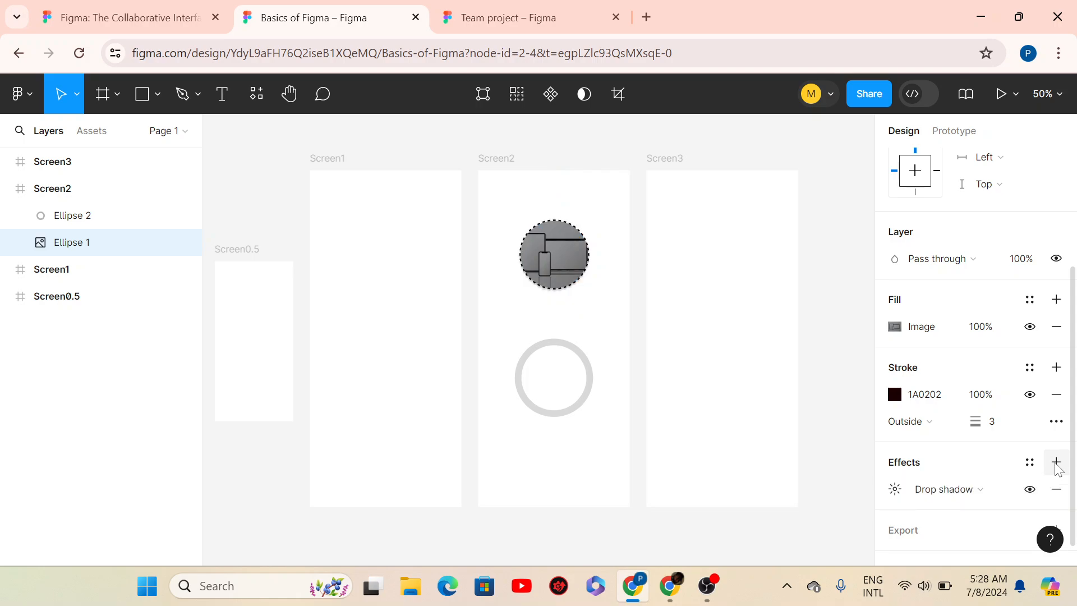
click(895, 489)
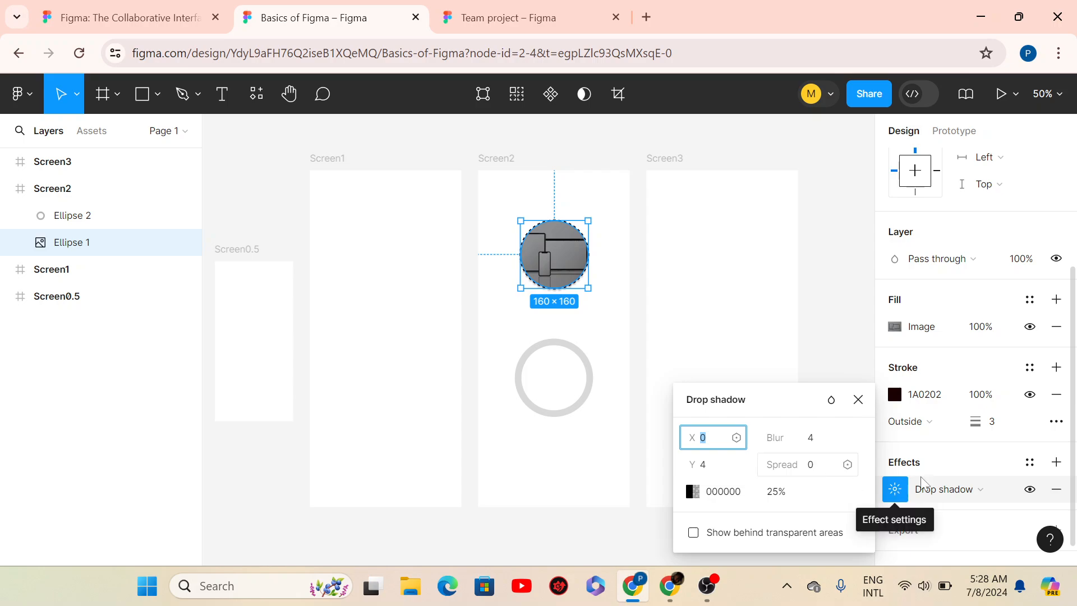
click(960, 491)
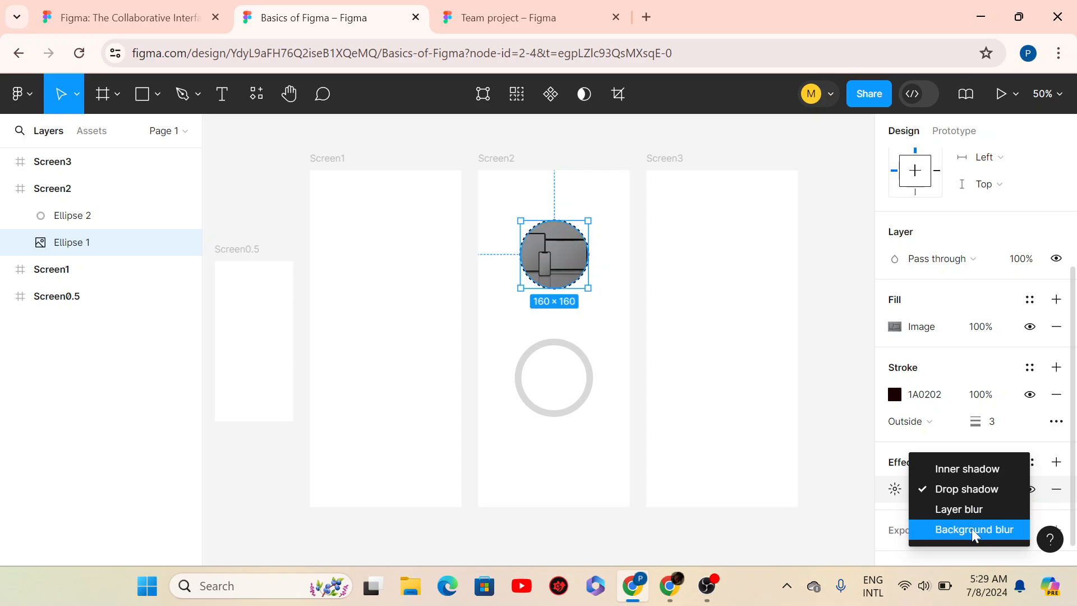
click(971, 489)
- Set Ellipse 1's drop shadow to blur 8 and Y offset 12
click(896, 489)
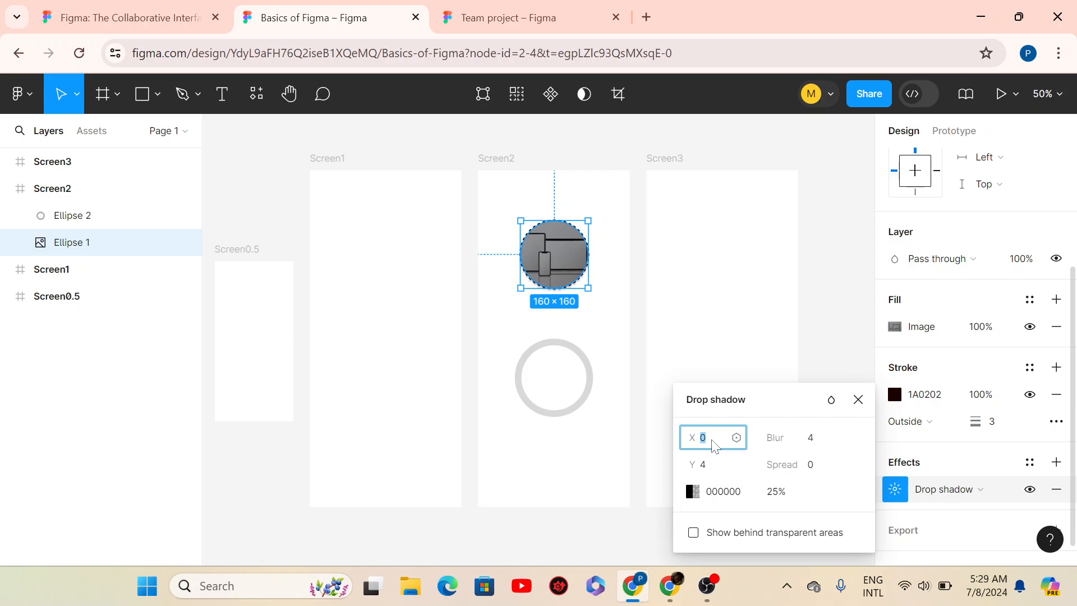
click(813, 440)
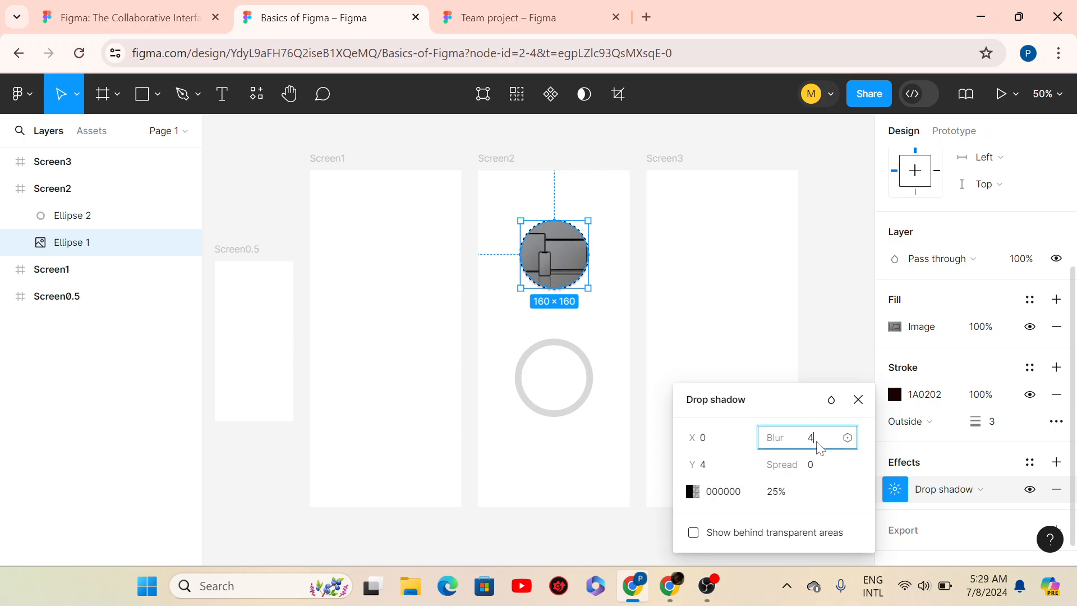
text(8)
click(701, 464)
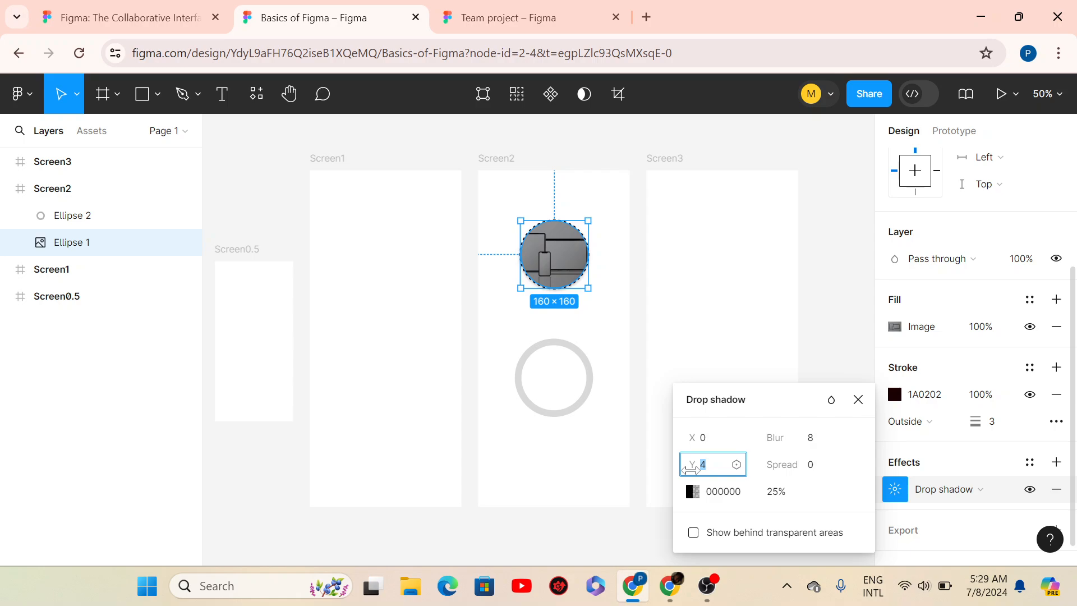
text(12)
click(793, 498)
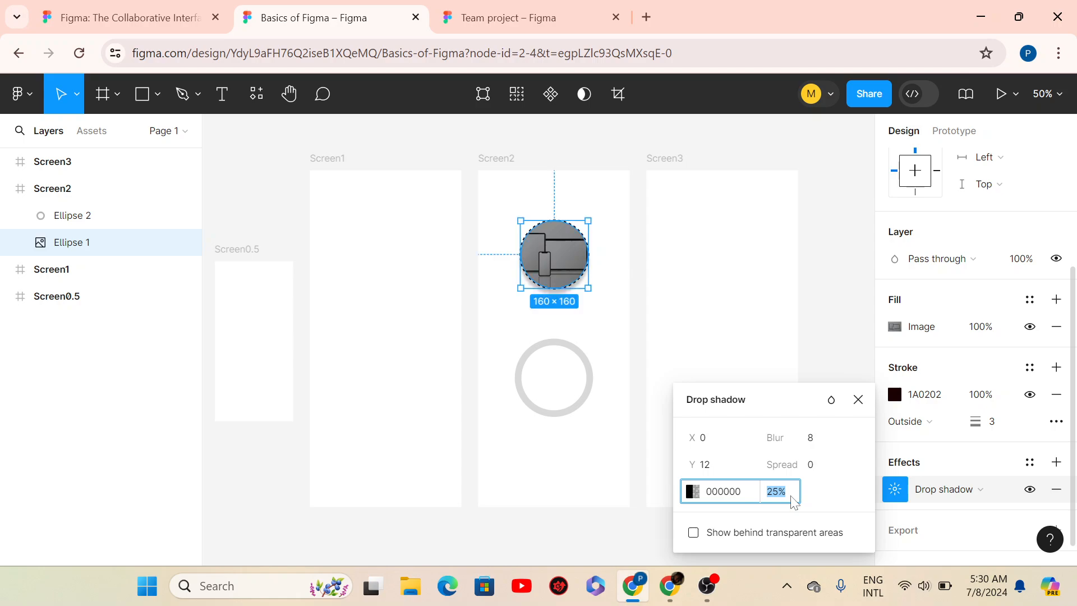
key(Return)
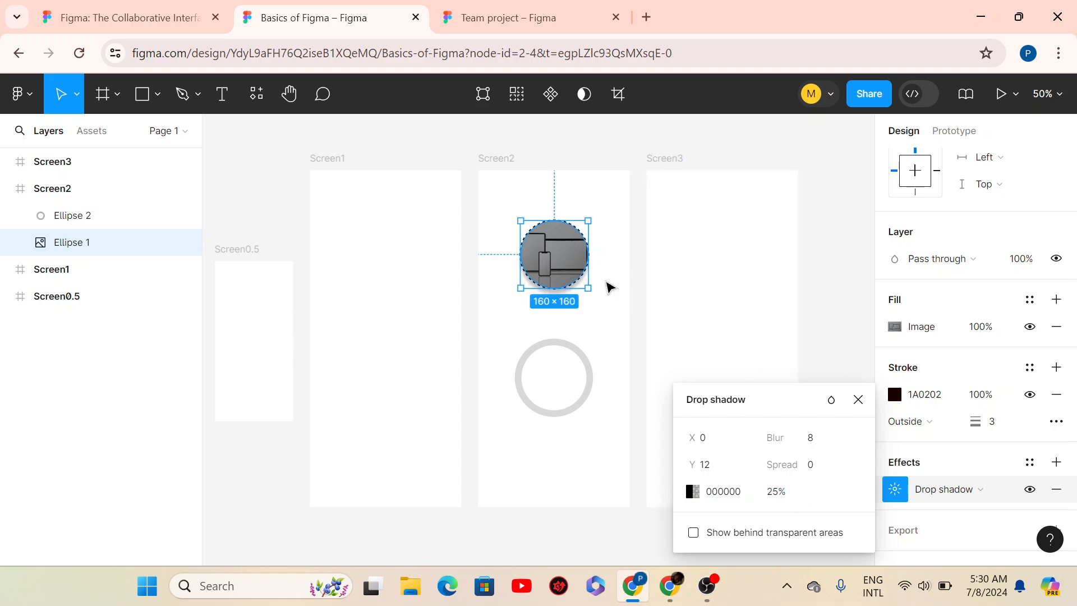
click(608, 286)
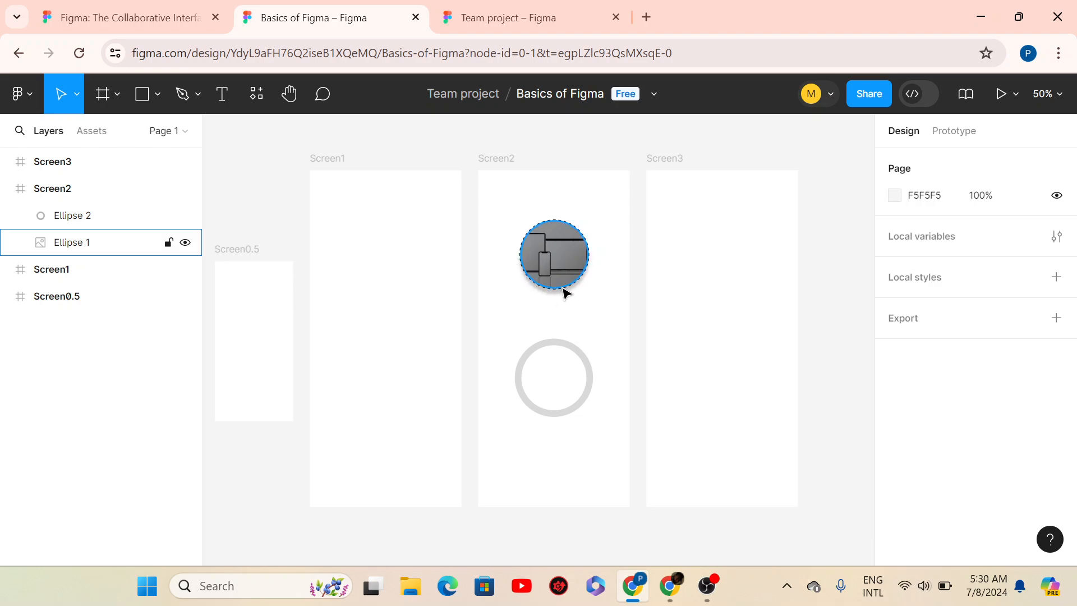
- Change Ellipse 1's drop shadow to Y offset 4 and blur 16
click(560, 286)
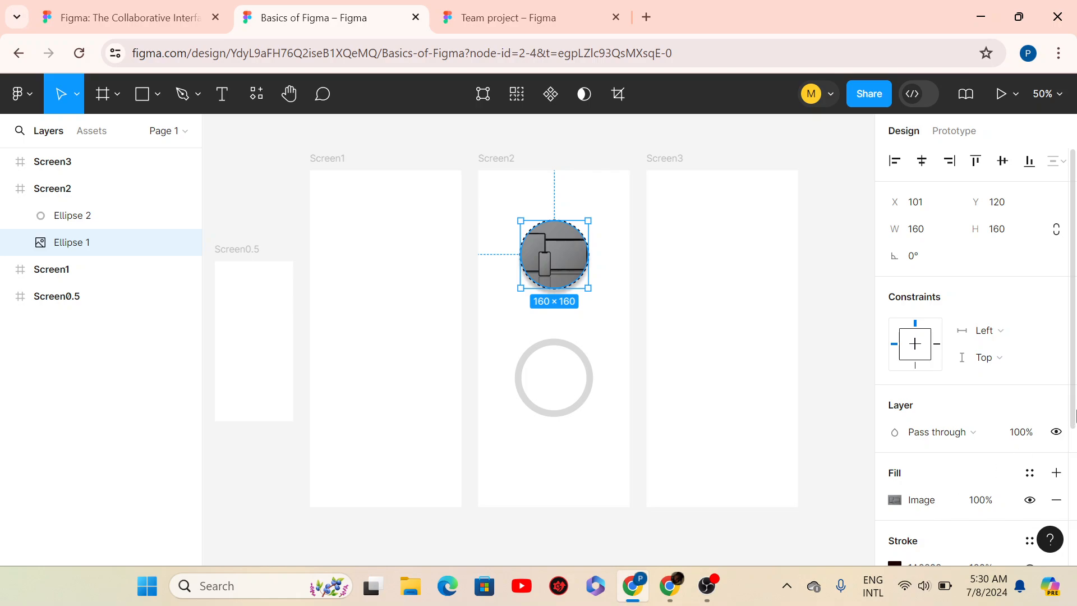
scroll(1075, 416, down, 4)
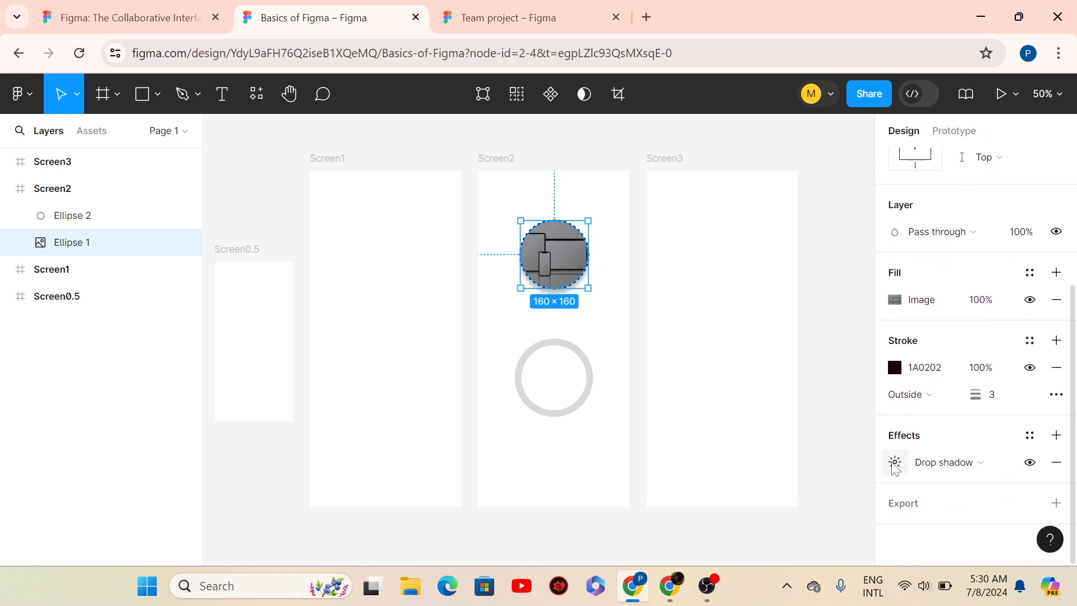
click(895, 463)
click(705, 466)
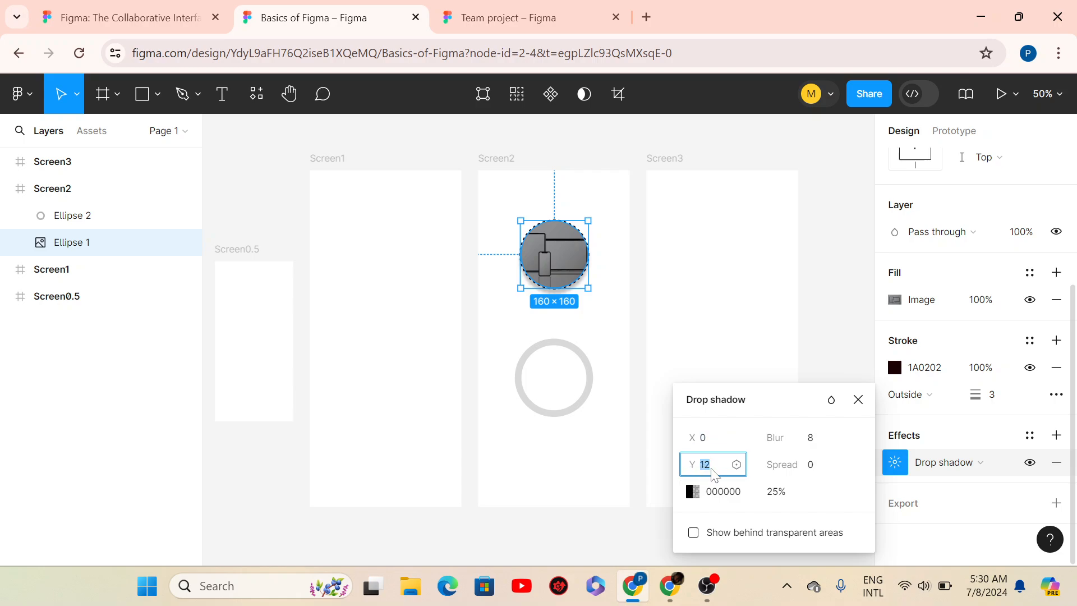
text(4)
click(814, 437)
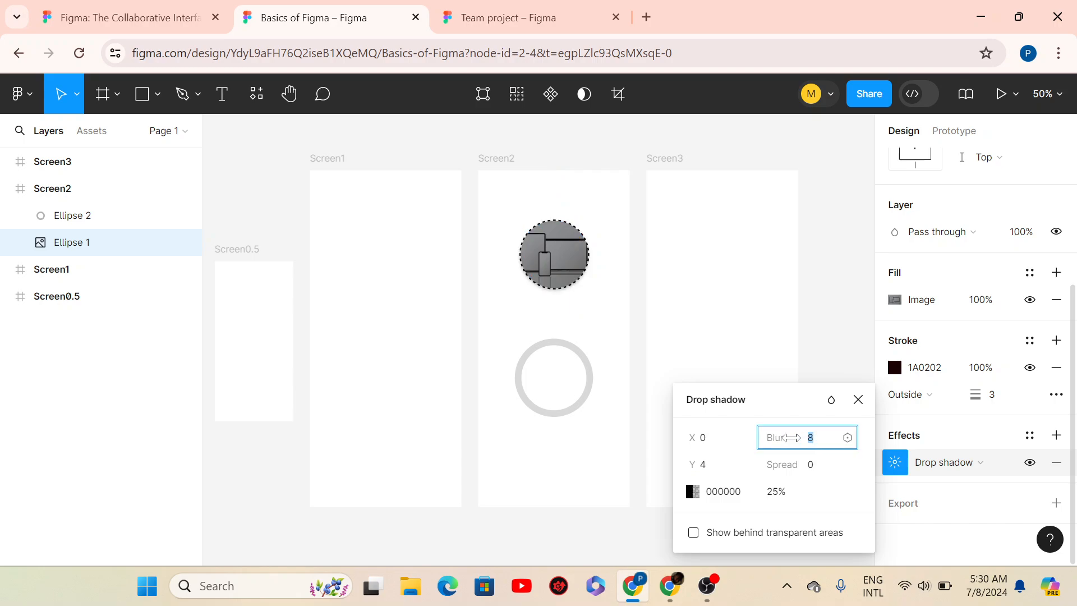
text(16)
key(Return)
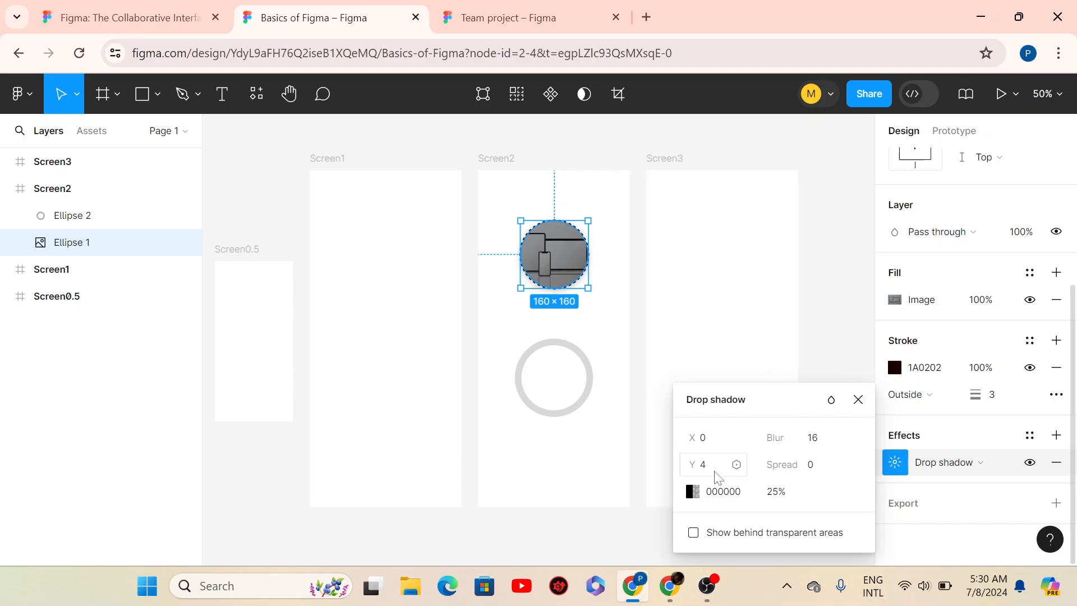
click(858, 399)
click(613, 332)
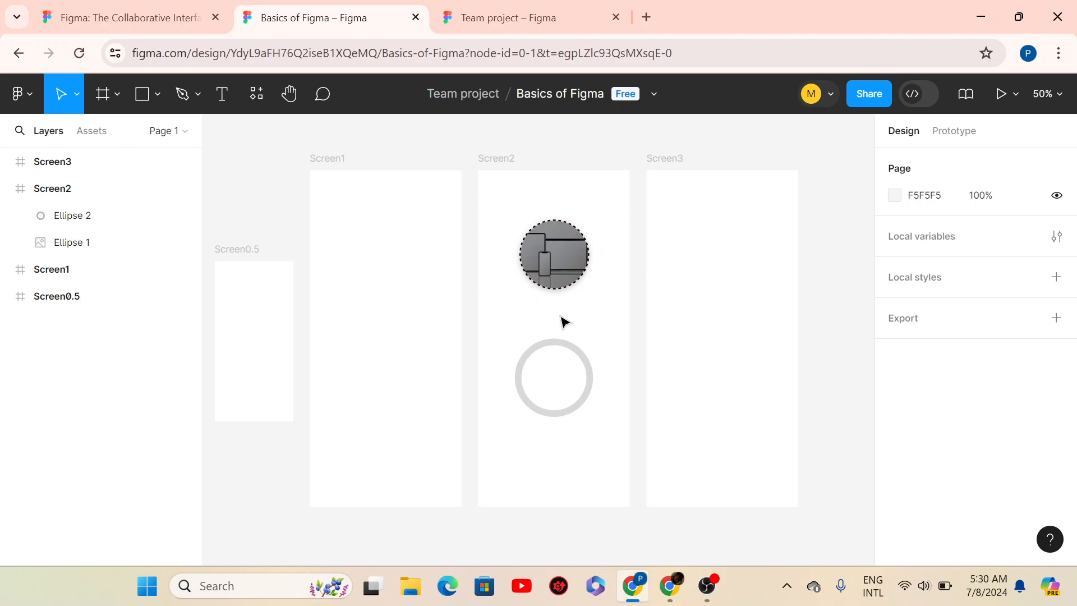
- Drag Ellipse 2, the 186×186 grey ring, up directly beneath the image circle
click(553, 280)
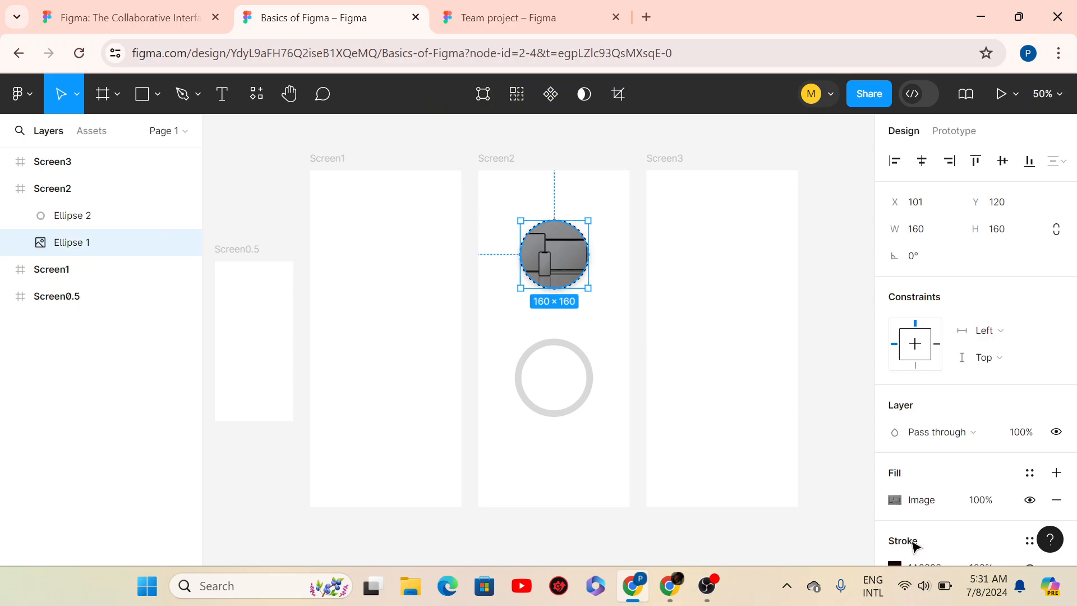
scroll(965, 482, down, 5)
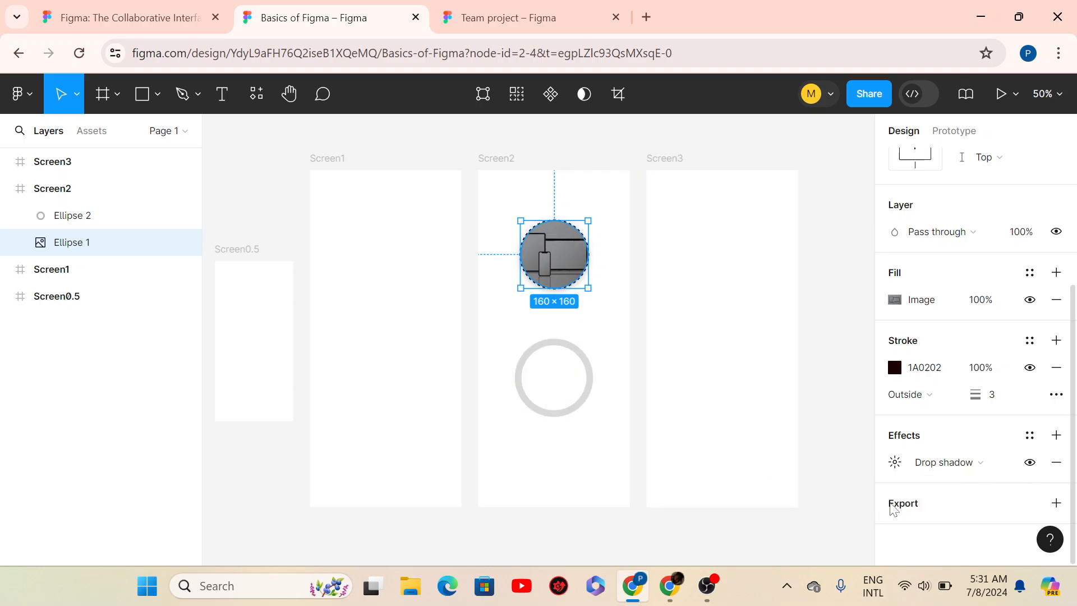
click(588, 382)
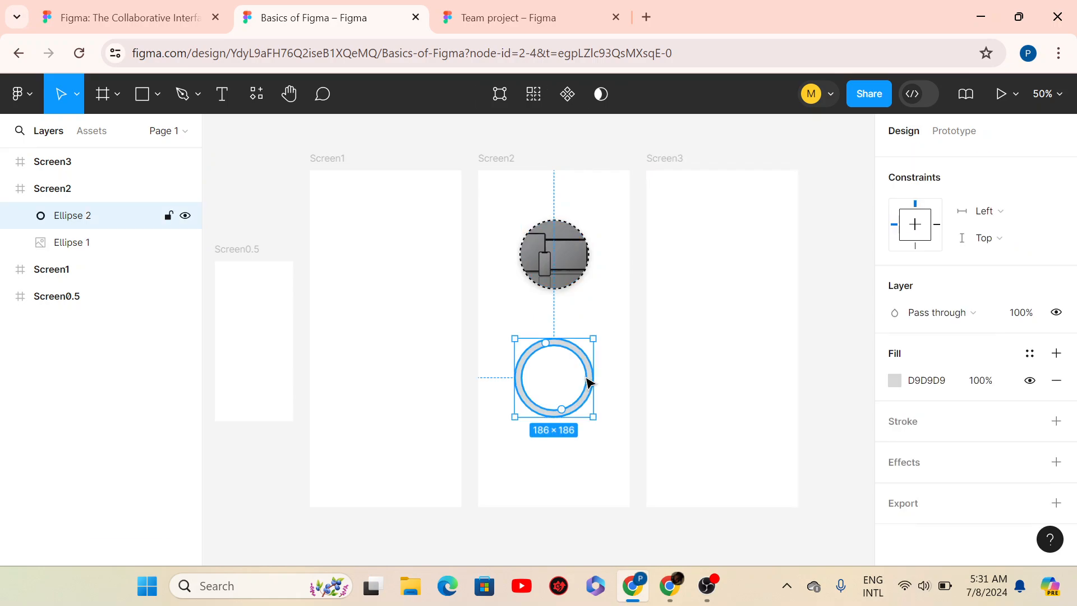
drag(586, 363, 585, 340)
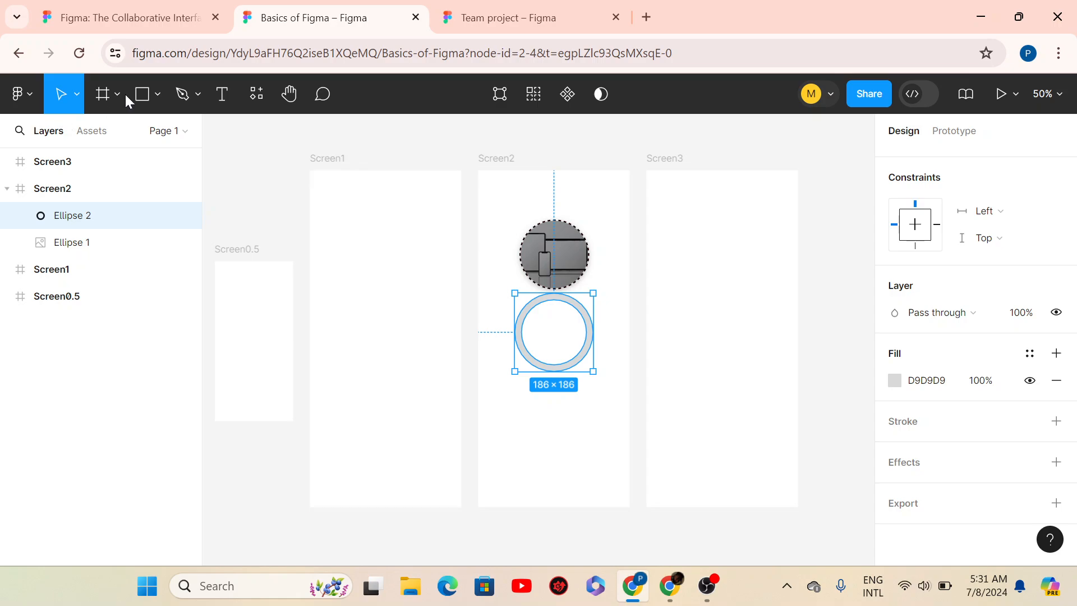
- Draw a 187×164 grey rectangle below the ring and nudge it up toward it
click(157, 96)
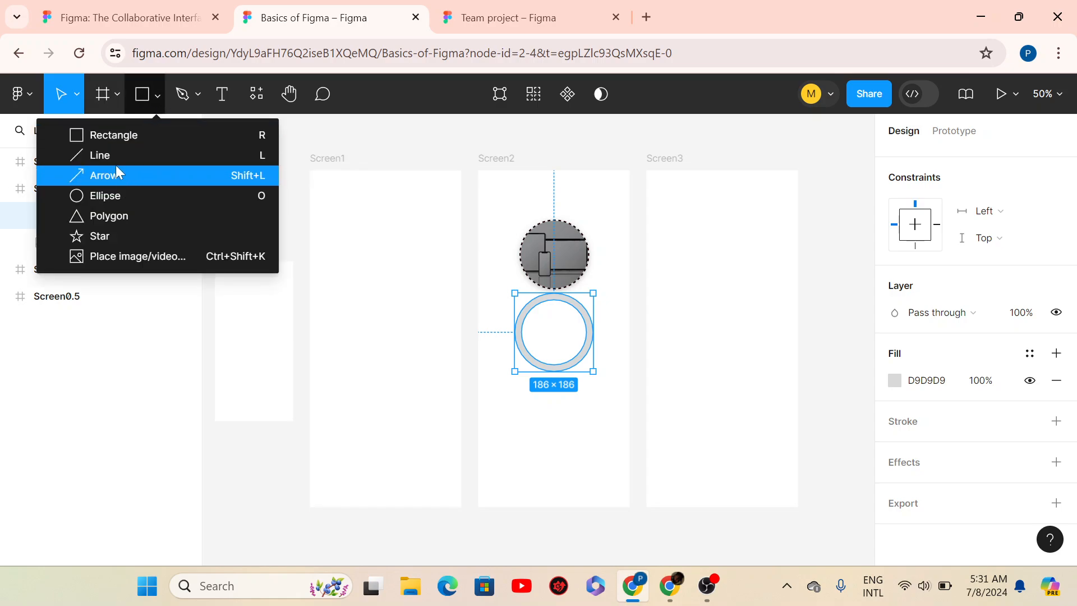
click(143, 135)
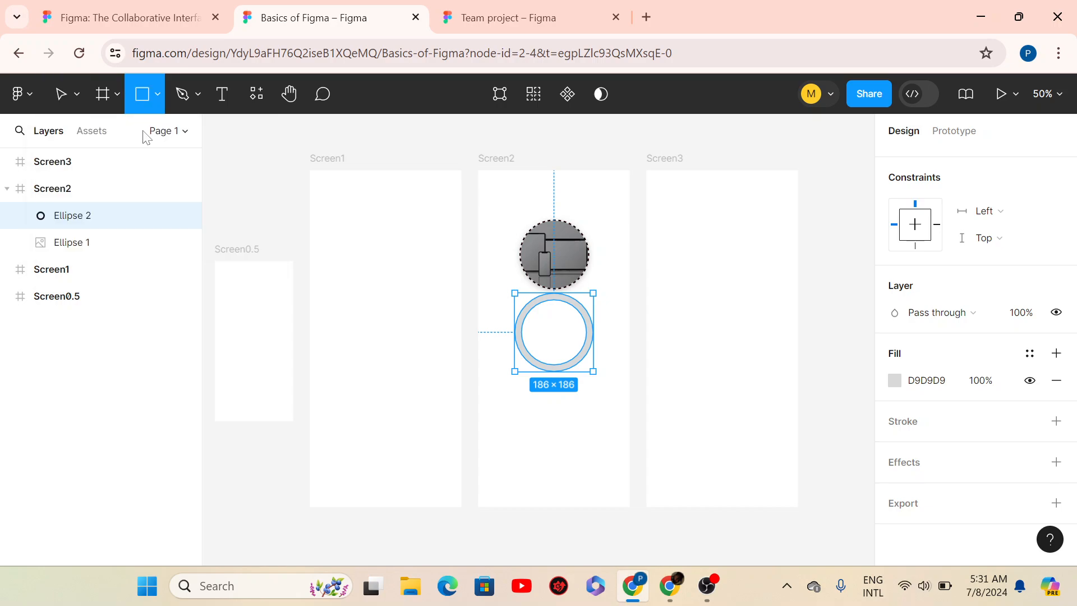
click(156, 105)
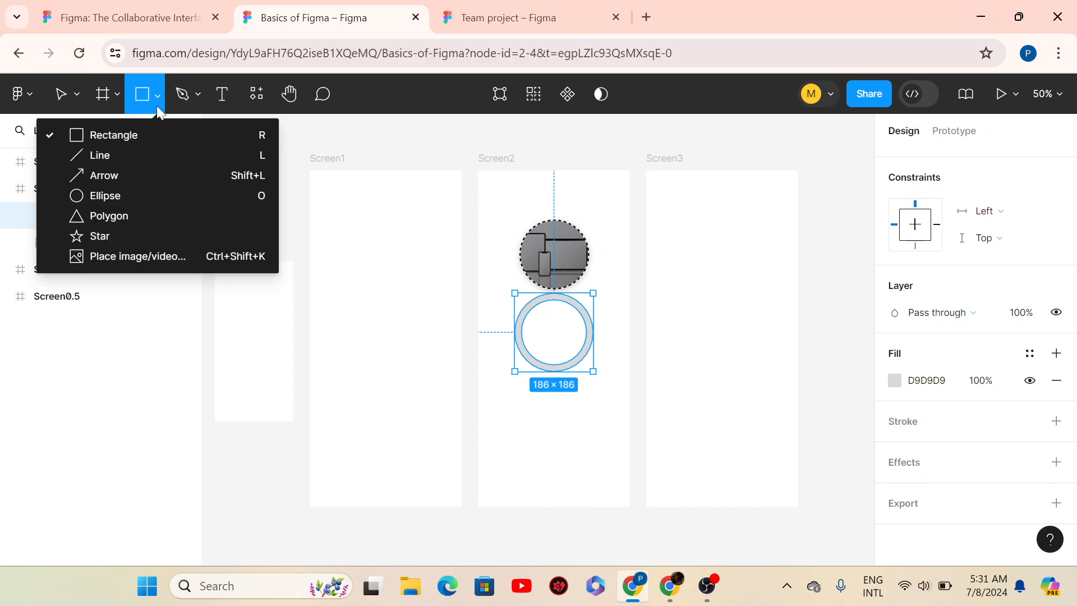
click(128, 137)
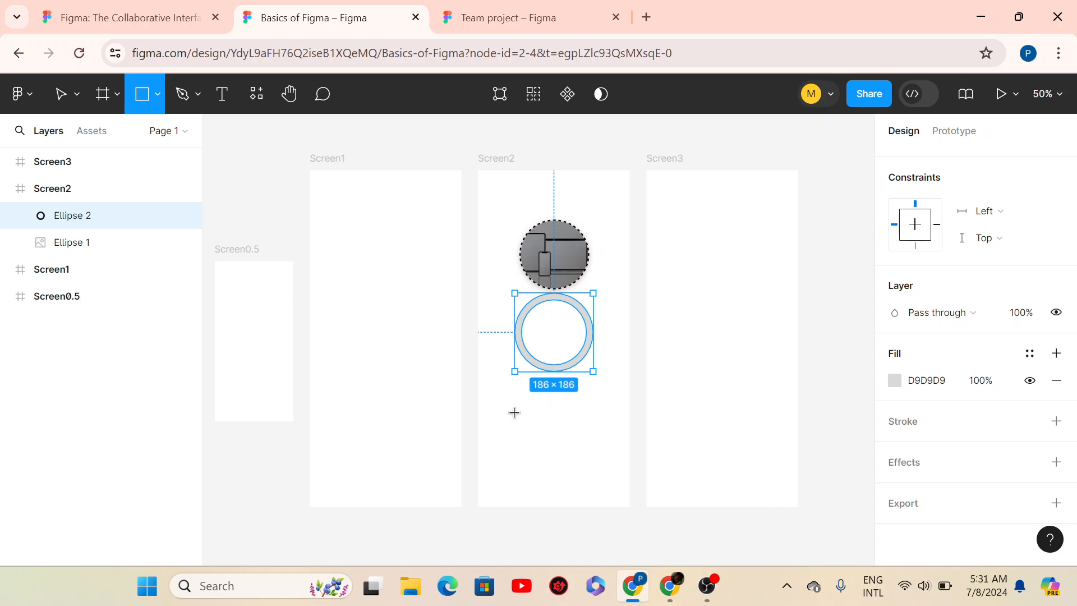
drag(514, 412, 591, 481)
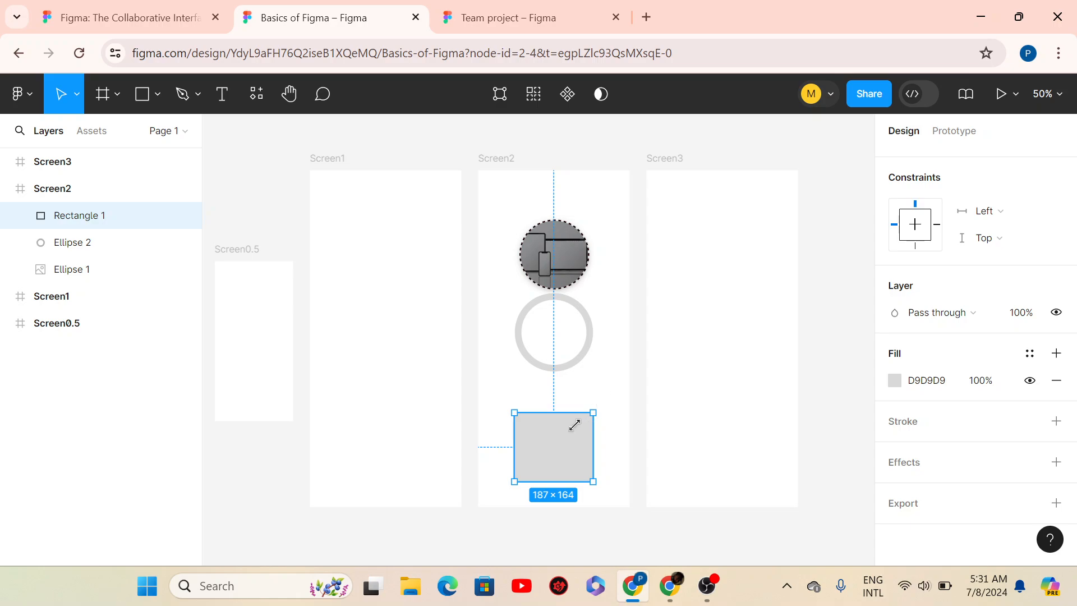
drag(569, 440, 563, 415)
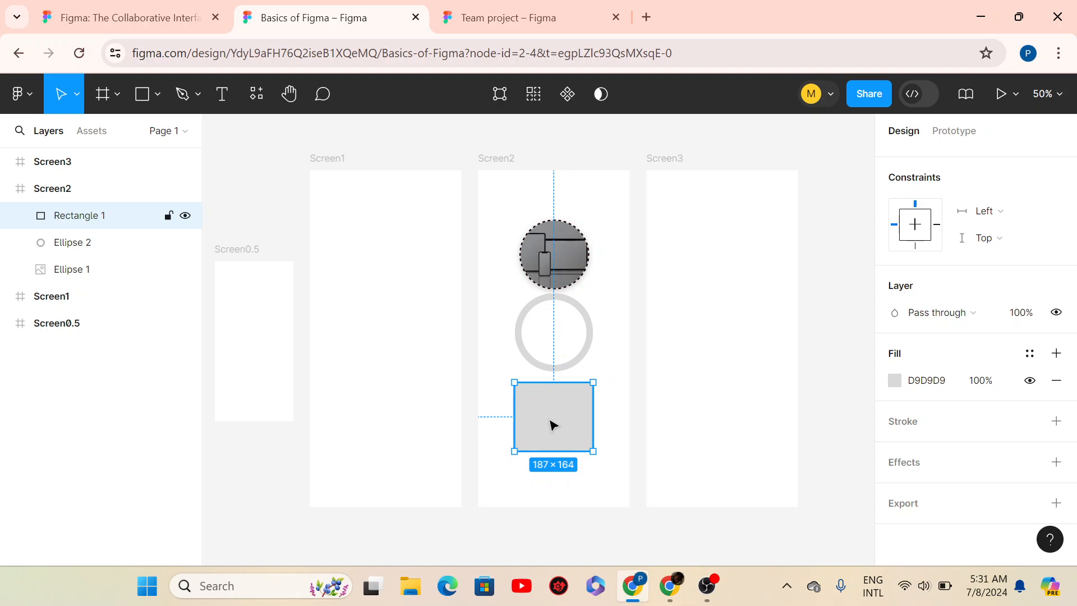
click(532, 484)
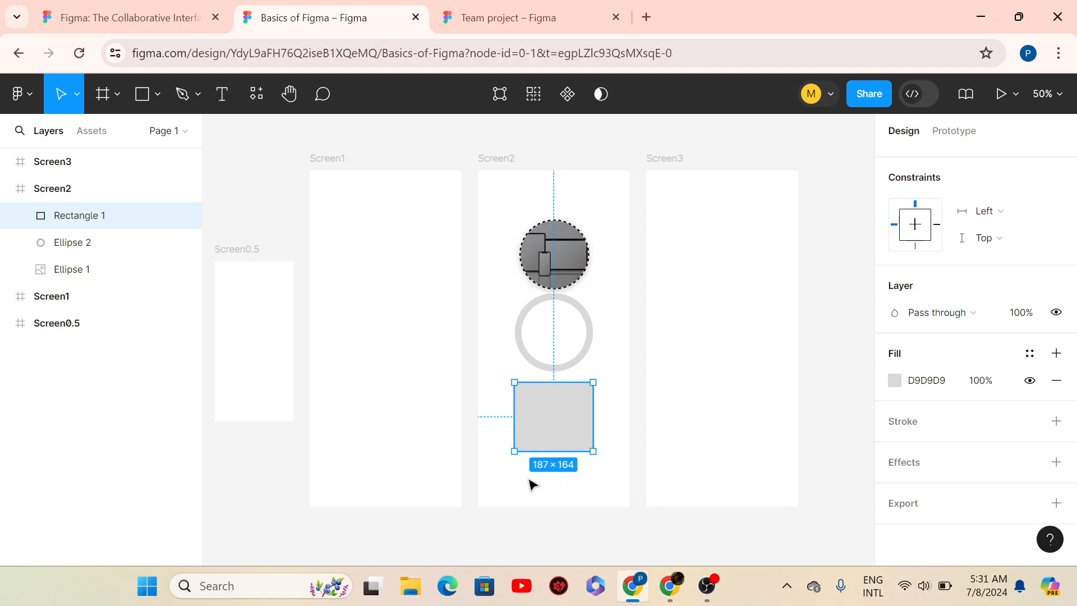
- Draw an extra square below the rectangle, then delete it
click(141, 97)
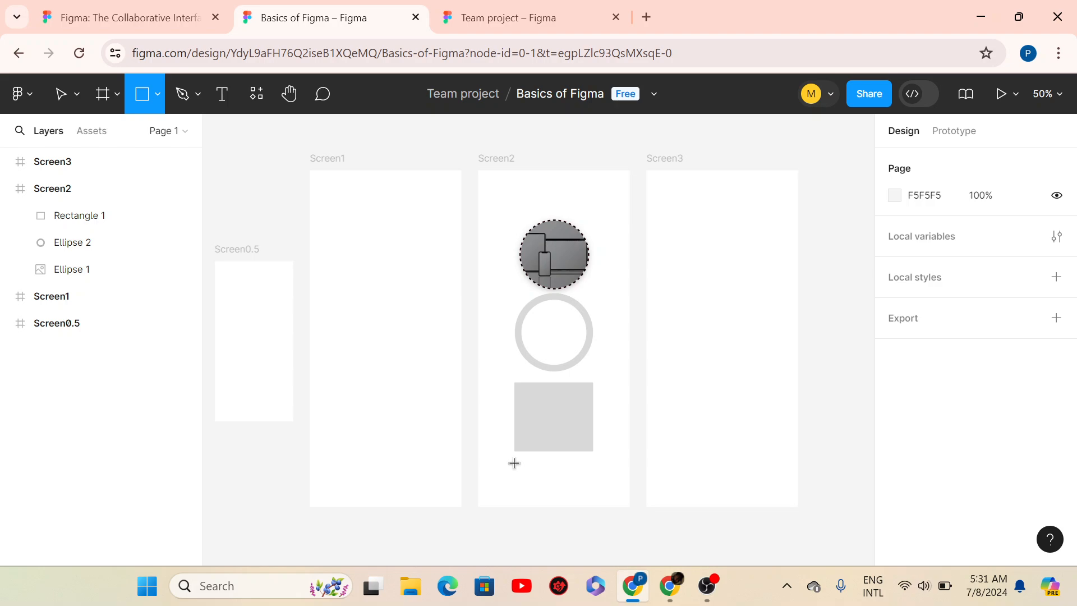
drag(515, 463, 582, 494)
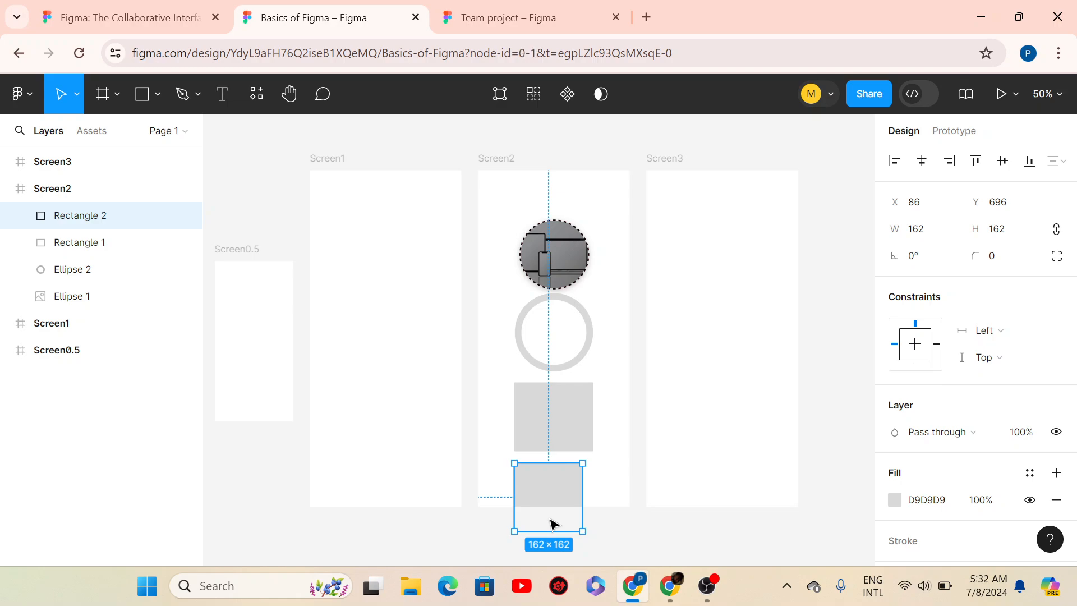
key(Delete)
- Try a pale pink linear gradient fill on Rectangle 1 with a light grey end stop
click(552, 425)
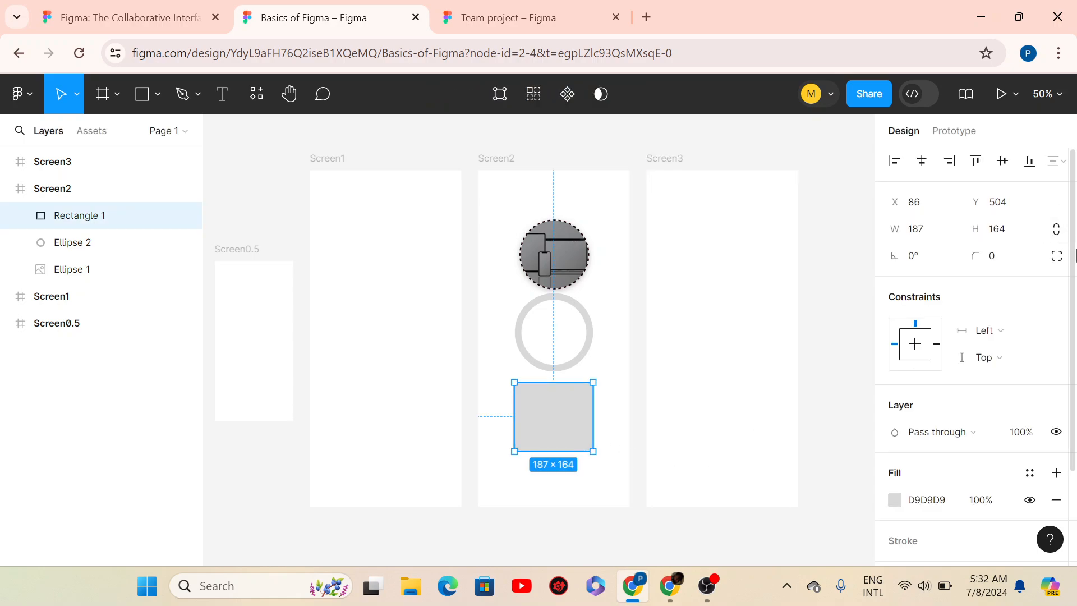
scroll(976, 336, down, 3)
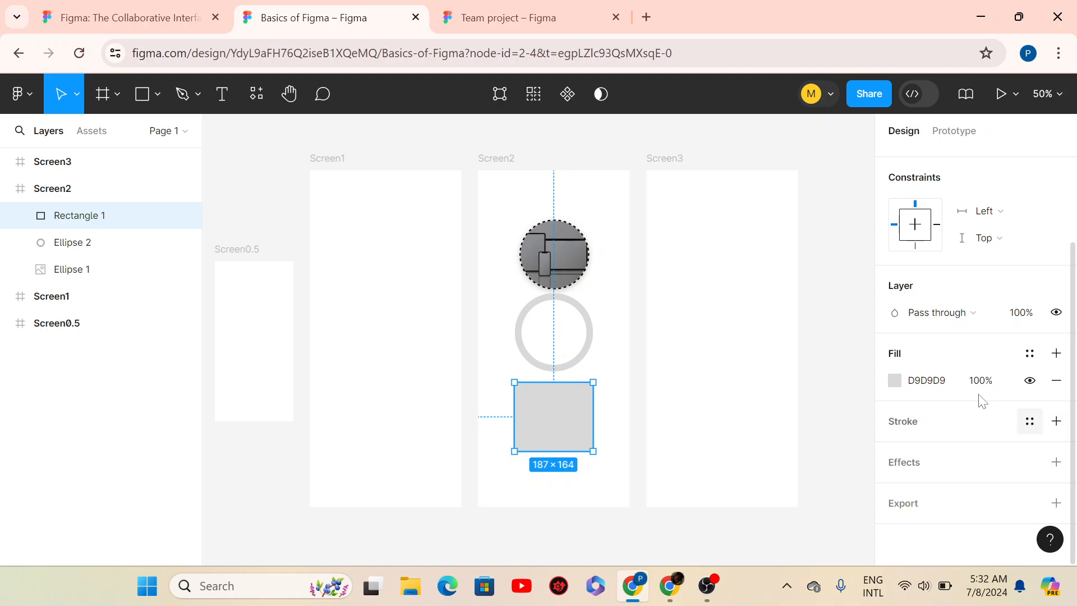
click(897, 381)
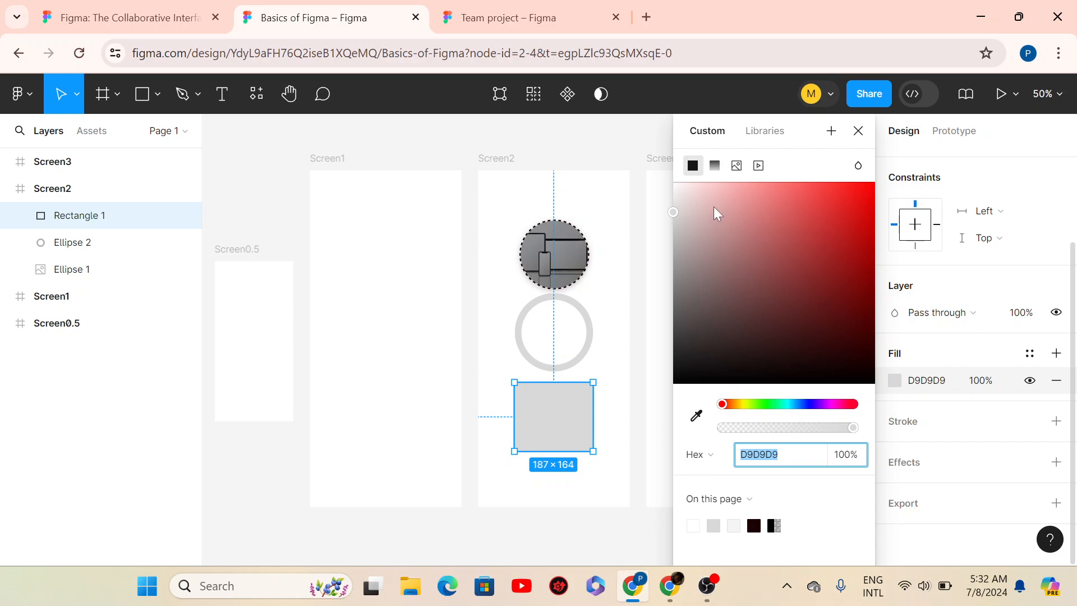
click(699, 203)
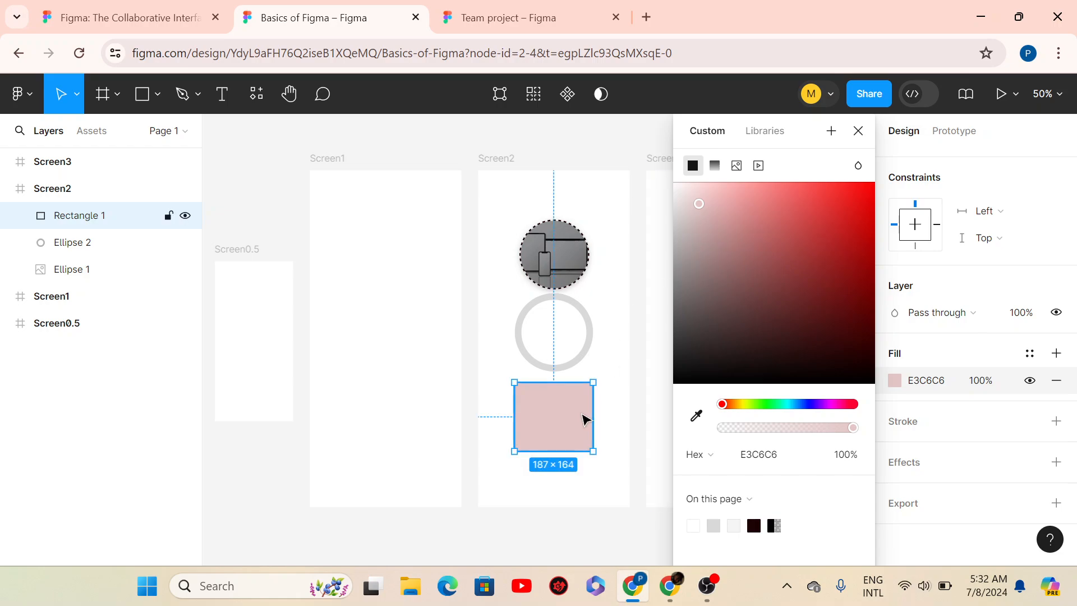
click(713, 166)
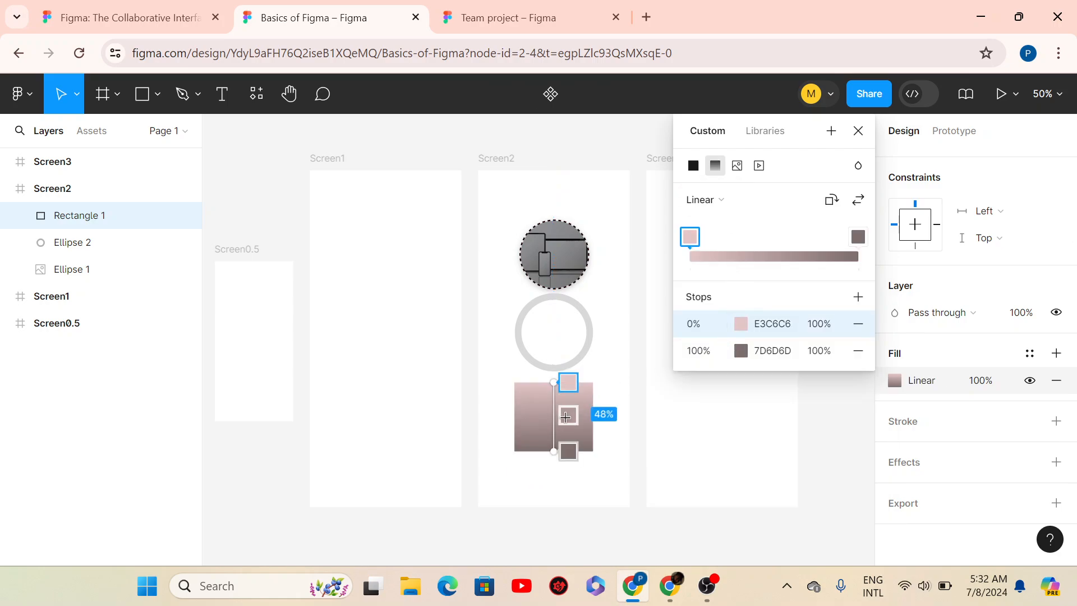
click(568, 452)
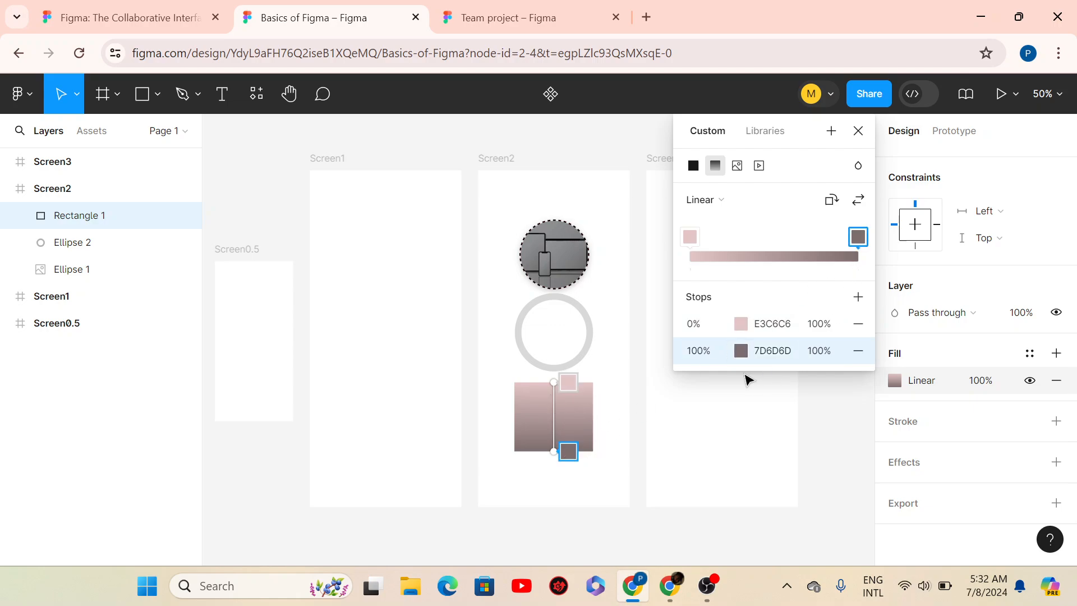
click(740, 350)
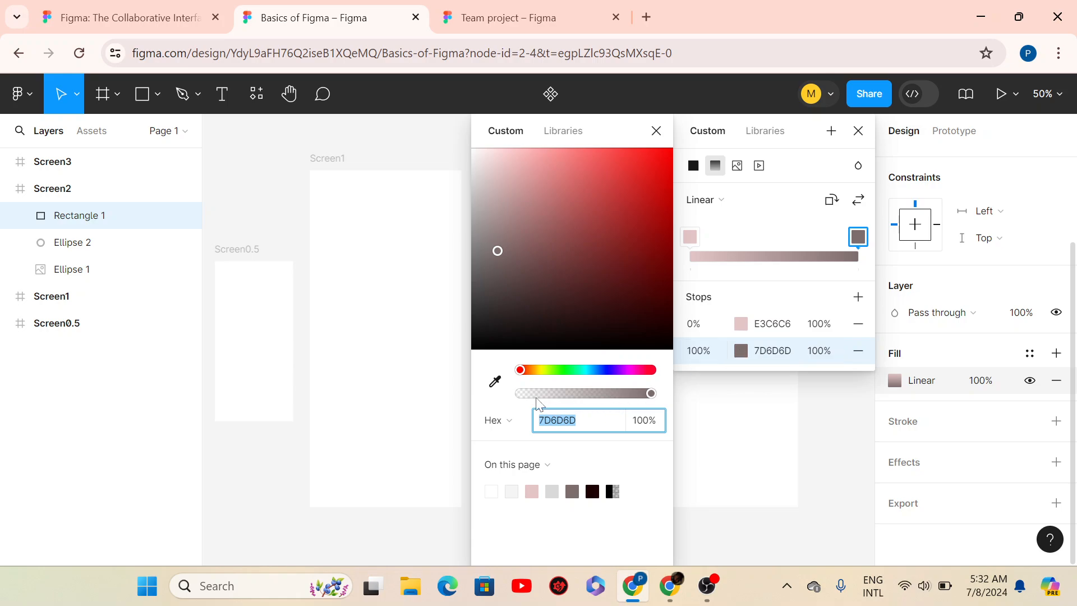
click(552, 490)
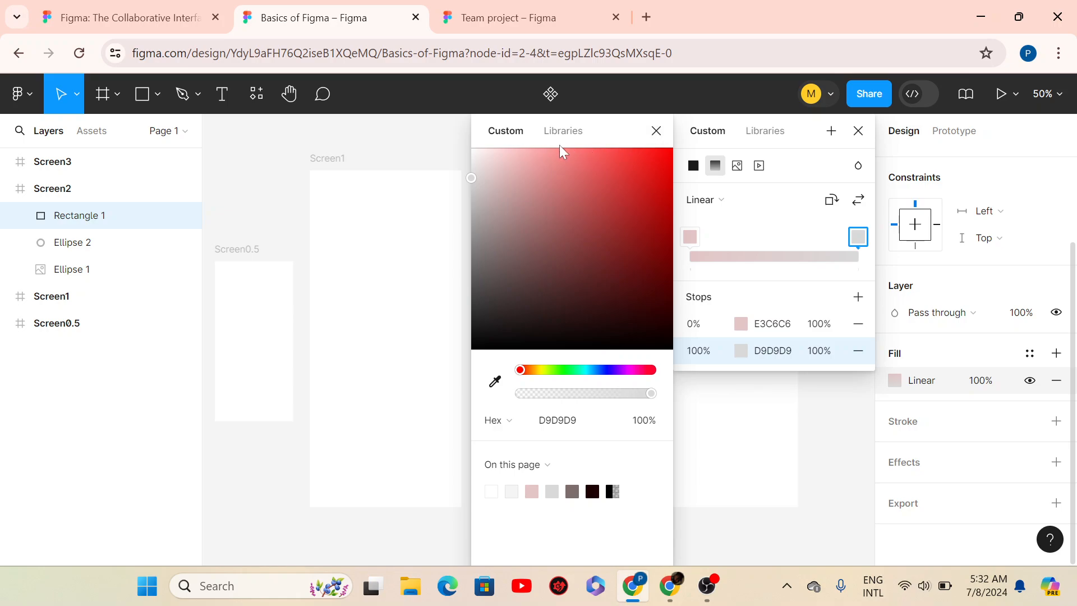
click(656, 131)
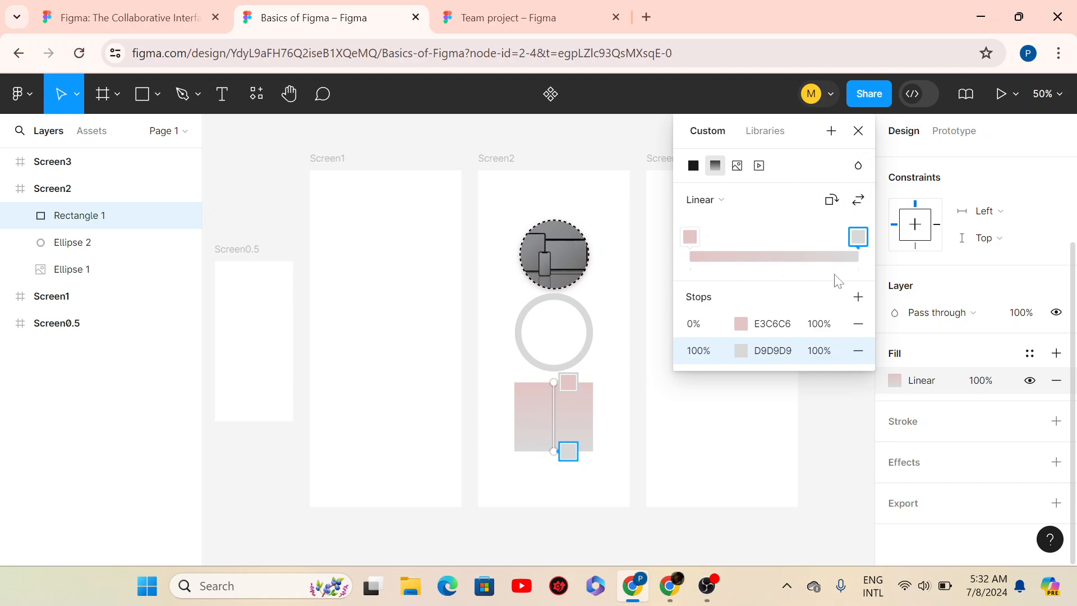
- Switch Rectangle 1's fill back to Solid, dark red A52525
click(693, 166)
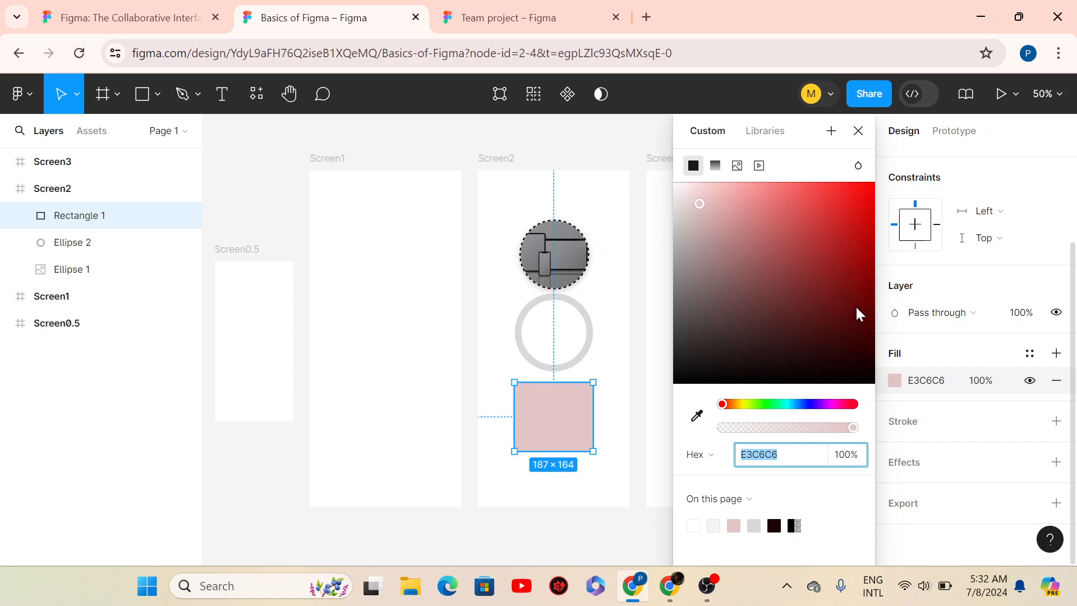
click(830, 253)
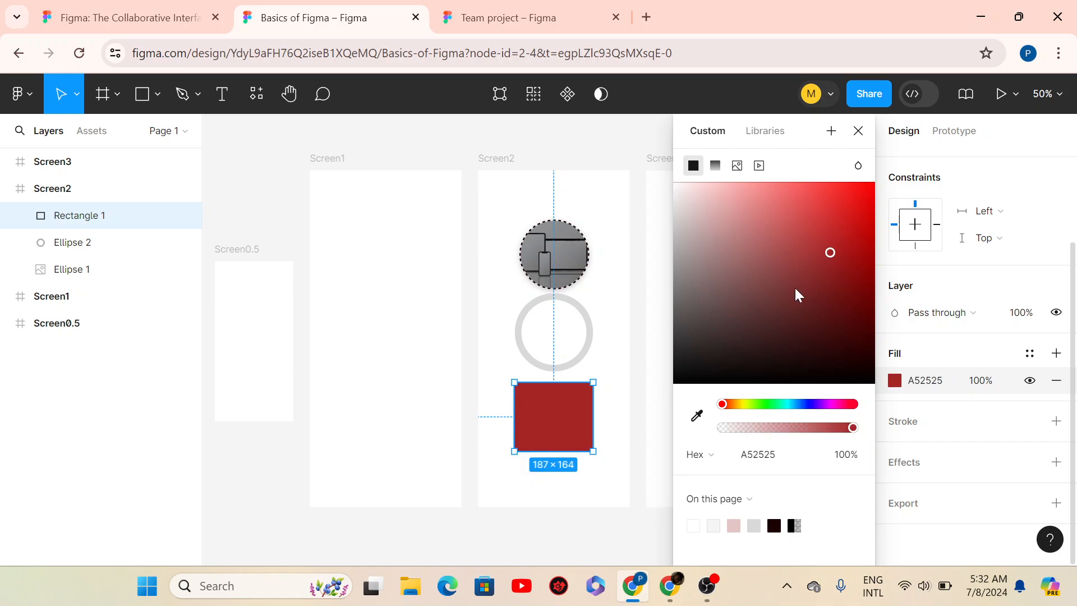
click(858, 166)
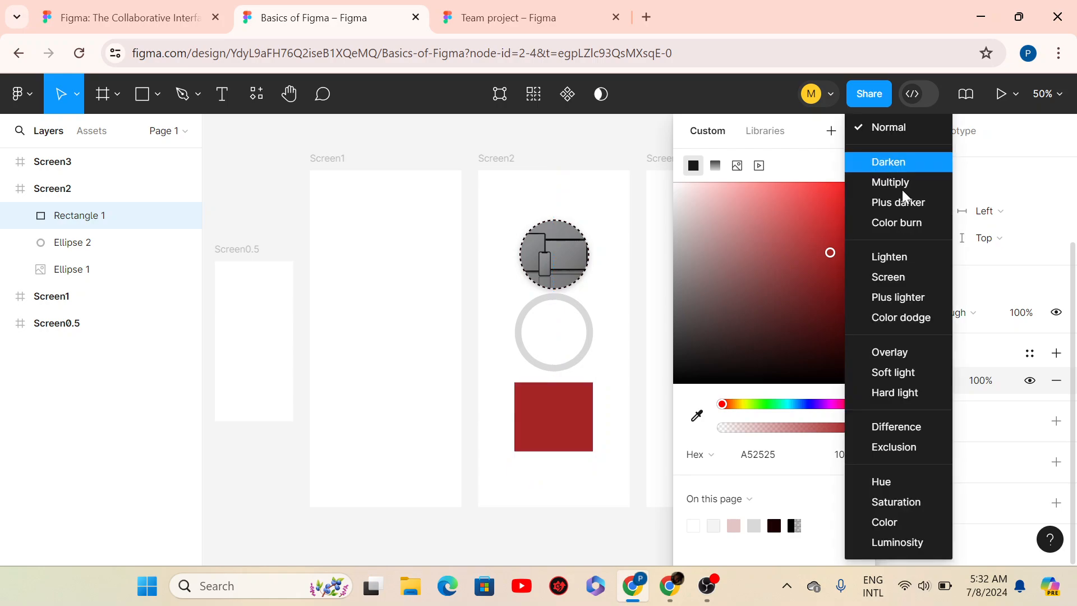
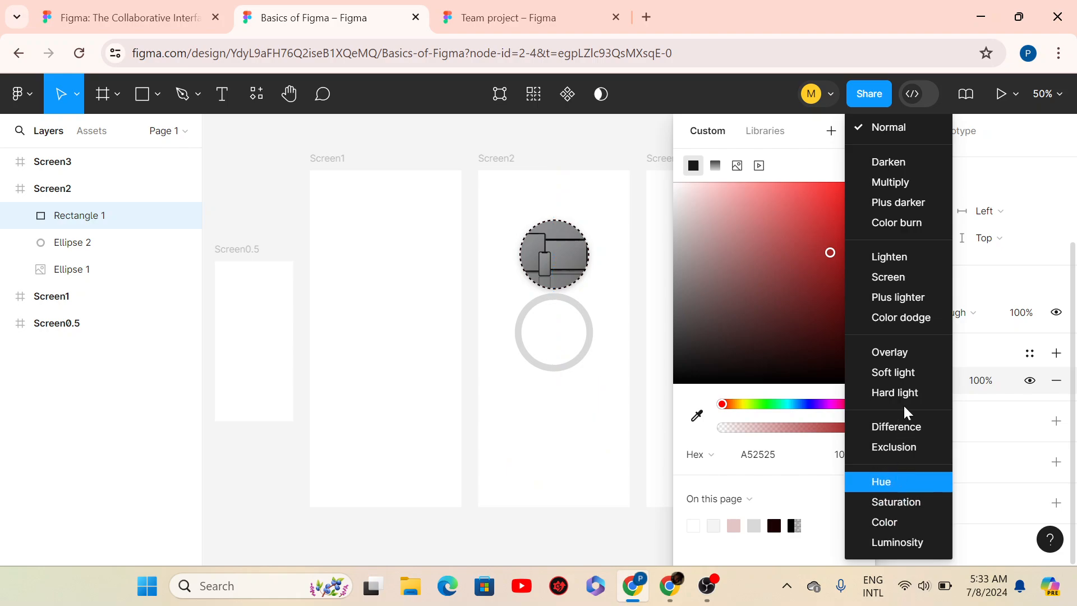
- Leave the A52525 fill's blend mode on Normal and close the colour picker
click(883, 128)
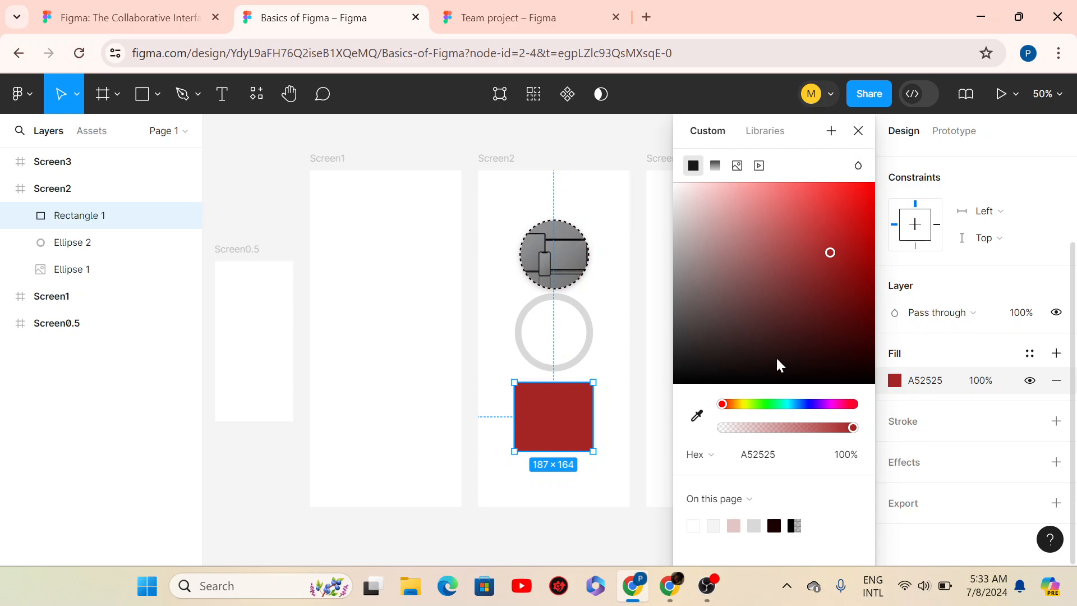
click(858, 131)
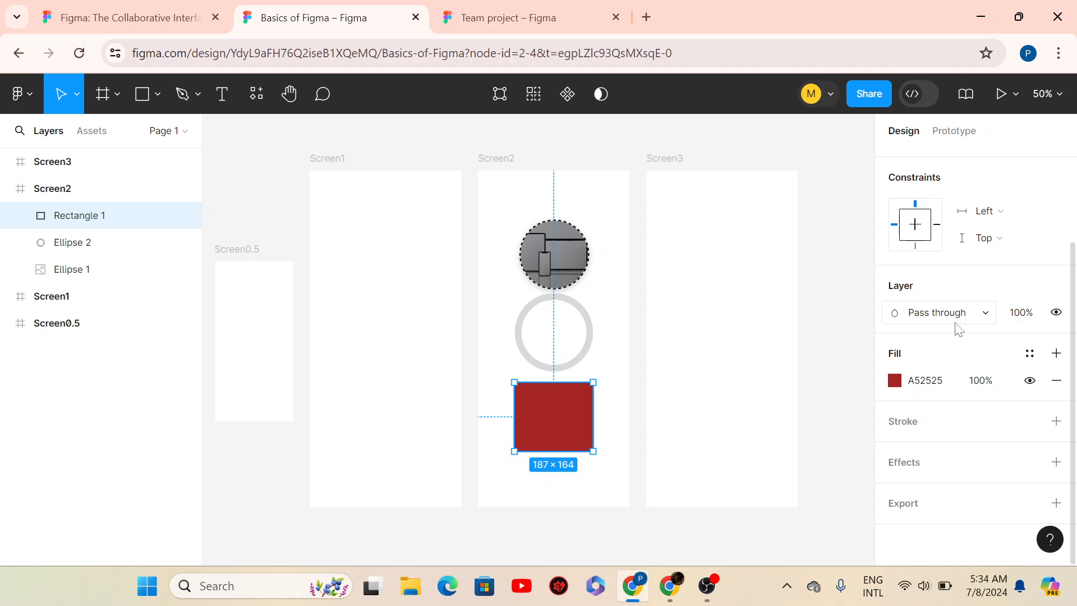
click(1024, 323)
text(50)
key(Return)
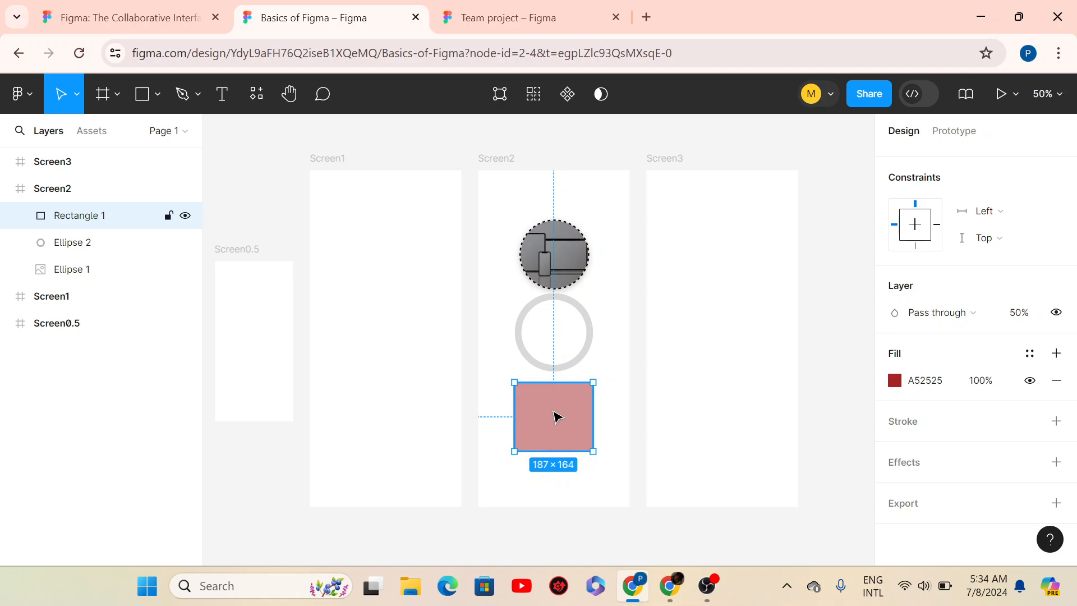
mouse_move(556, 415)
mouse_down()
mouse_move(556, 370)
mouse_move(553, 425)
mouse_move(558, 405)
mouse_move(559, 416)
mouse_up()
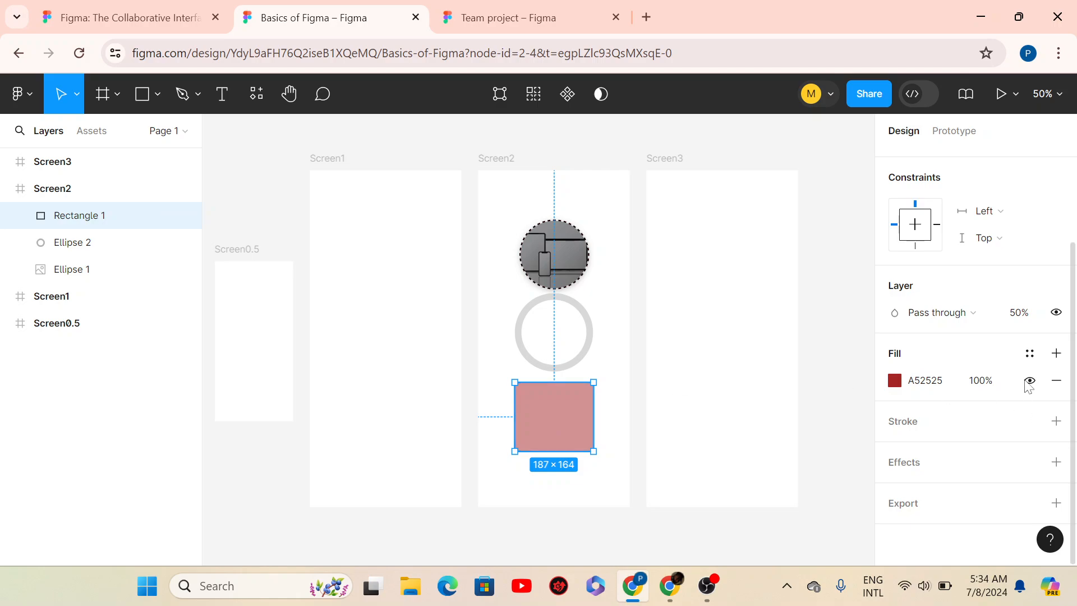
drag(1015, 314, 997, 326)
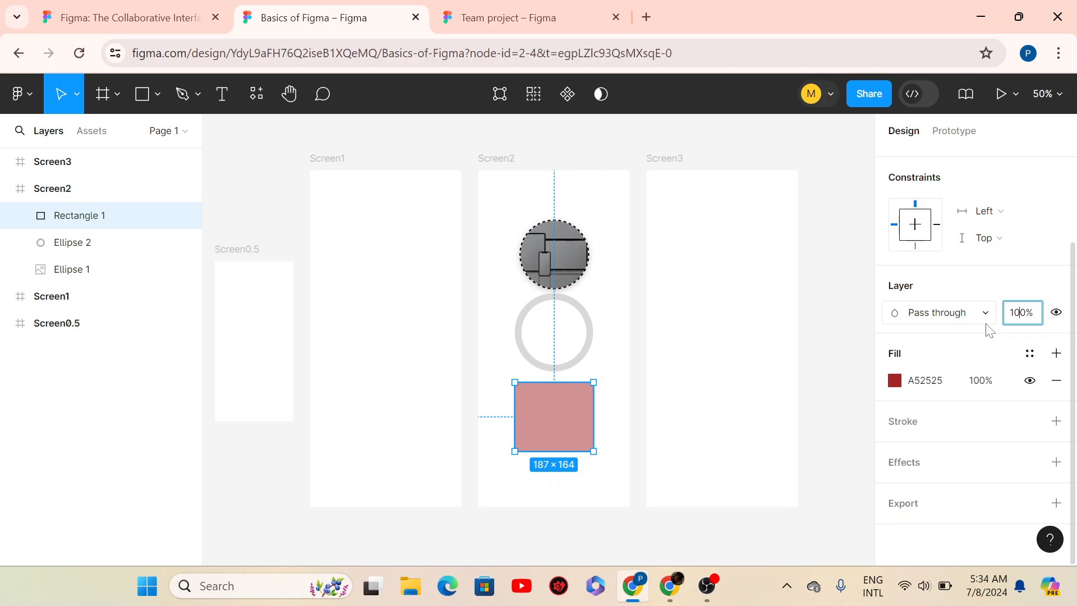
key(Return)
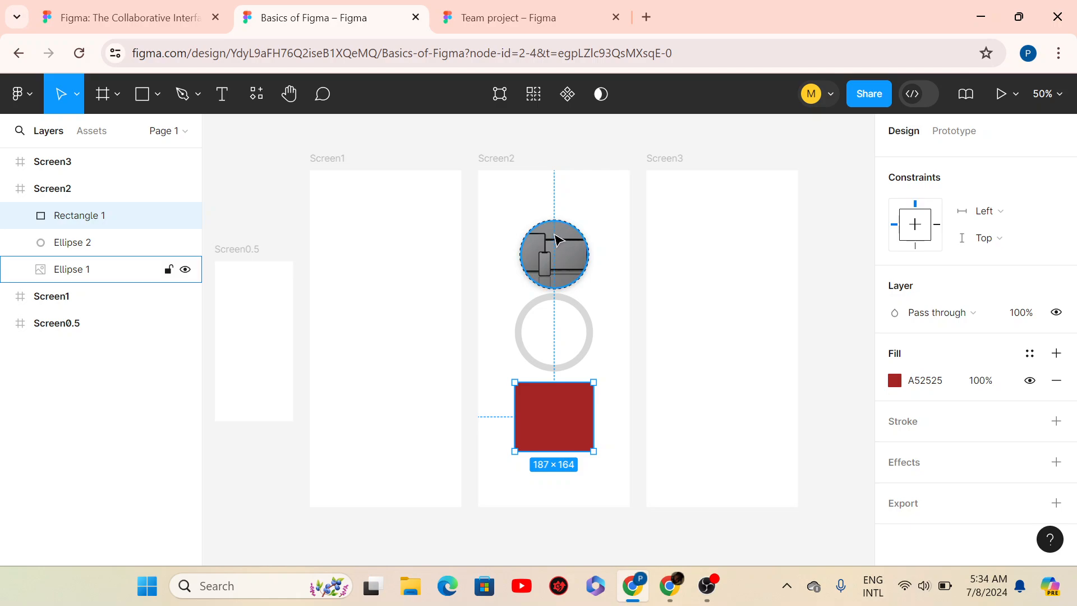
- Move Ellipse 1 onto the red rectangle and bring it to front
drag(557, 276, 559, 400)
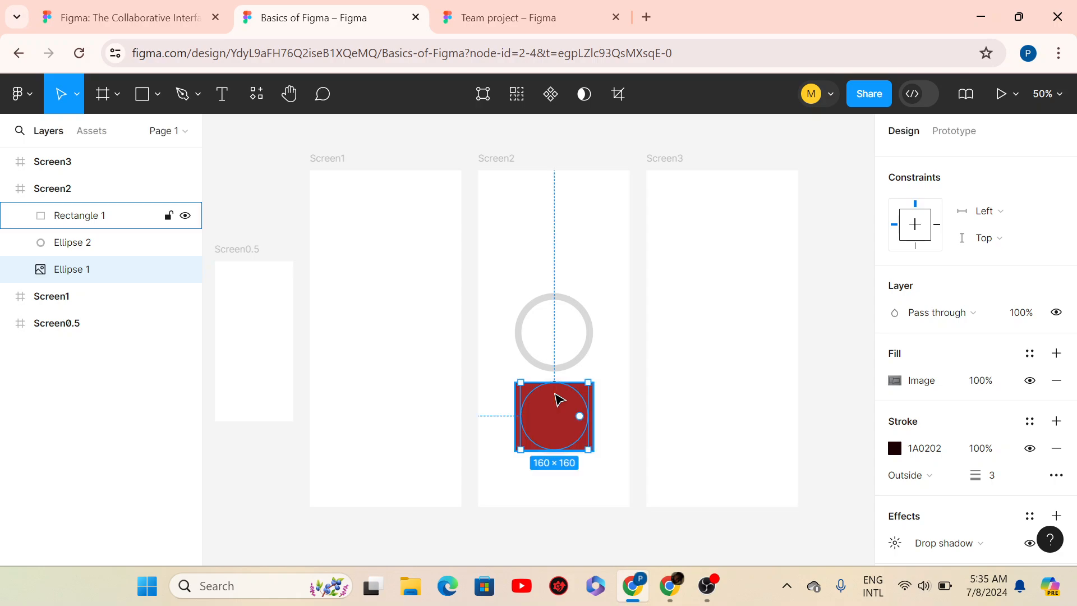
mouse_move(558, 403)
mouse_down()
mouse_move(557, 293)
mouse_move(555, 325)
mouse_move(601, 429)
mouse_move(557, 432)
mouse_move(564, 402)
mouse_up()
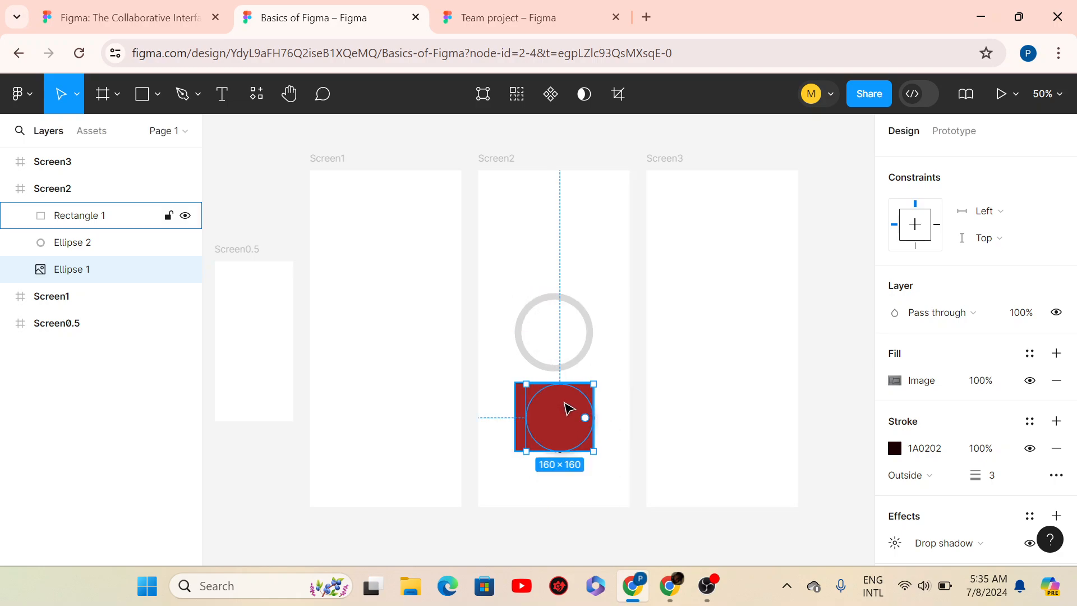
right_click(560, 439)
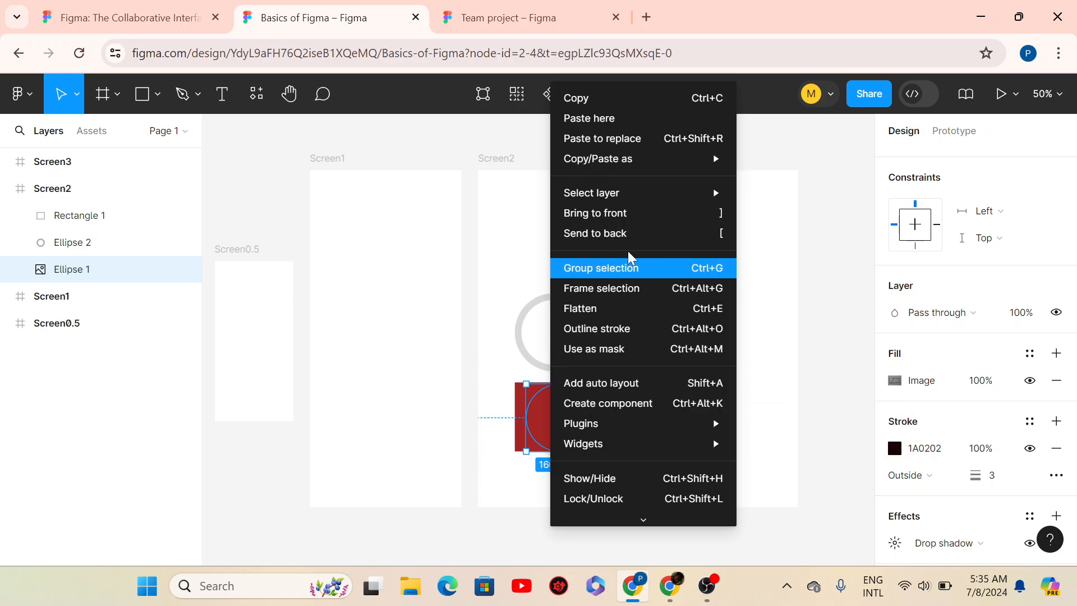
click(606, 214)
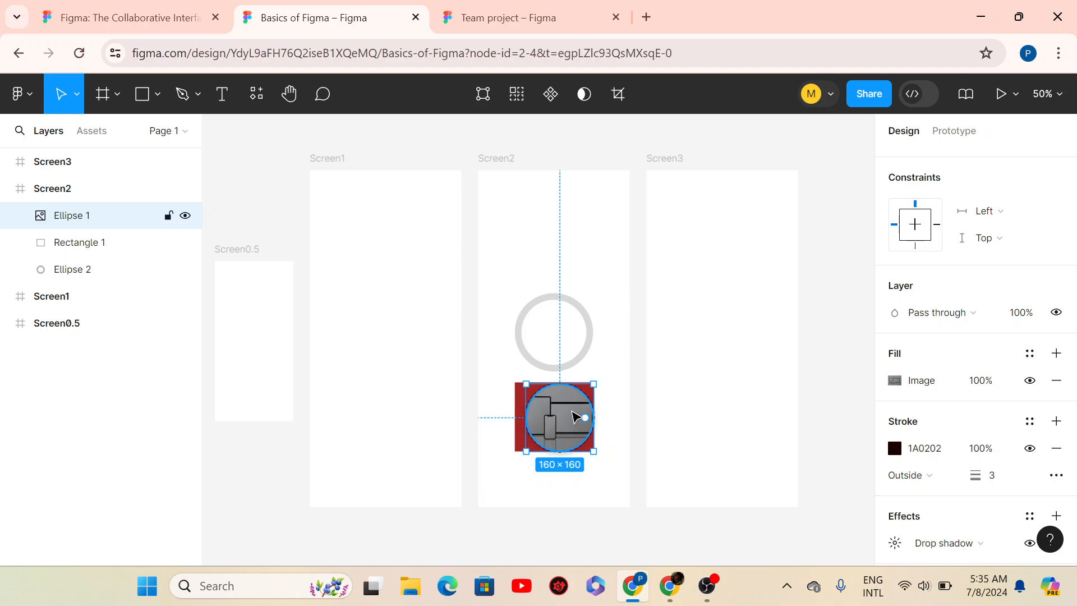
- Line the photo circle up with the rectangle's left edge and reselect it
drag(567, 415, 575, 416)
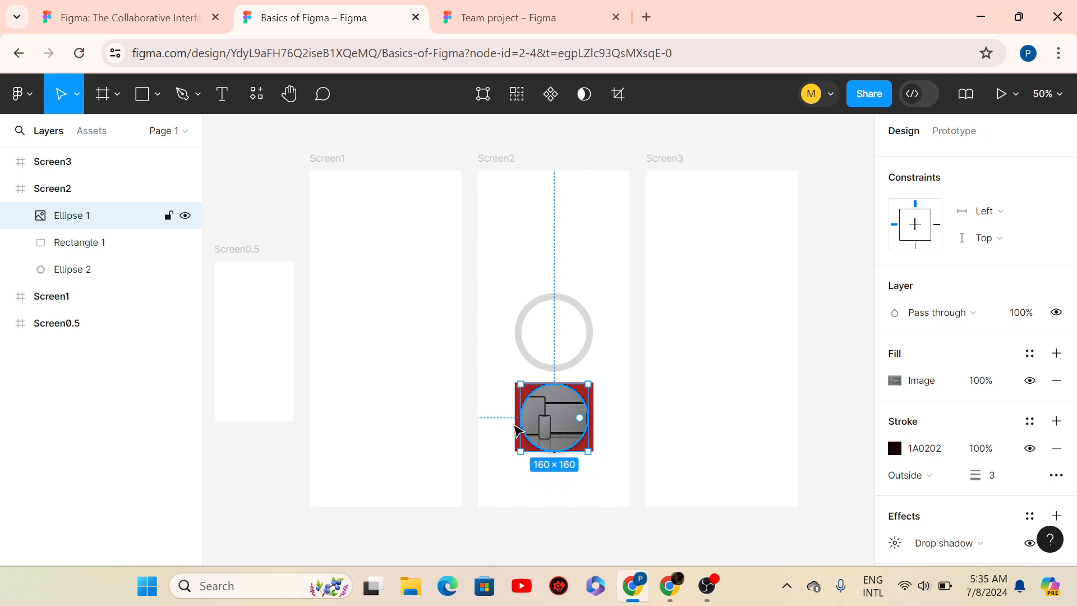
click(625, 444)
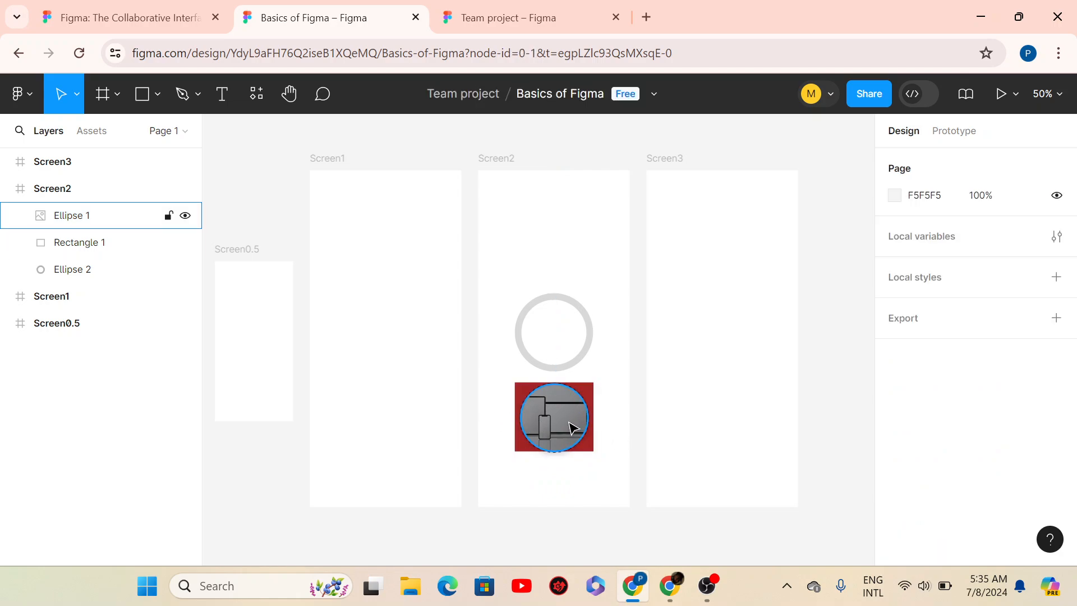
click(562, 442)
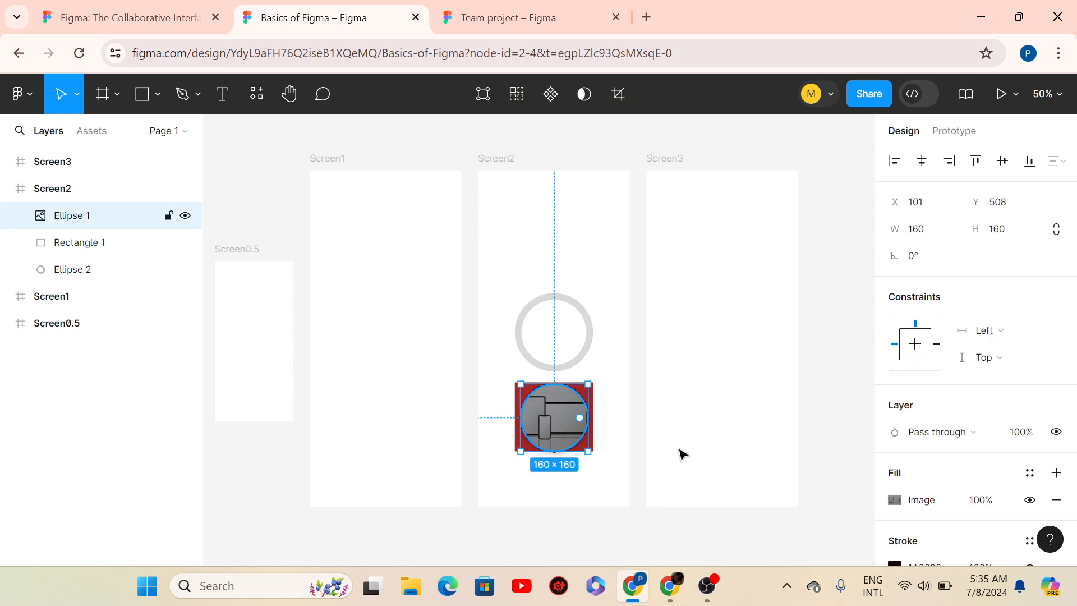
- Swap Ellipse 1's drop shadow for a 40 background blur and nudge it to X 114
scroll(1076, 340, down, 4)
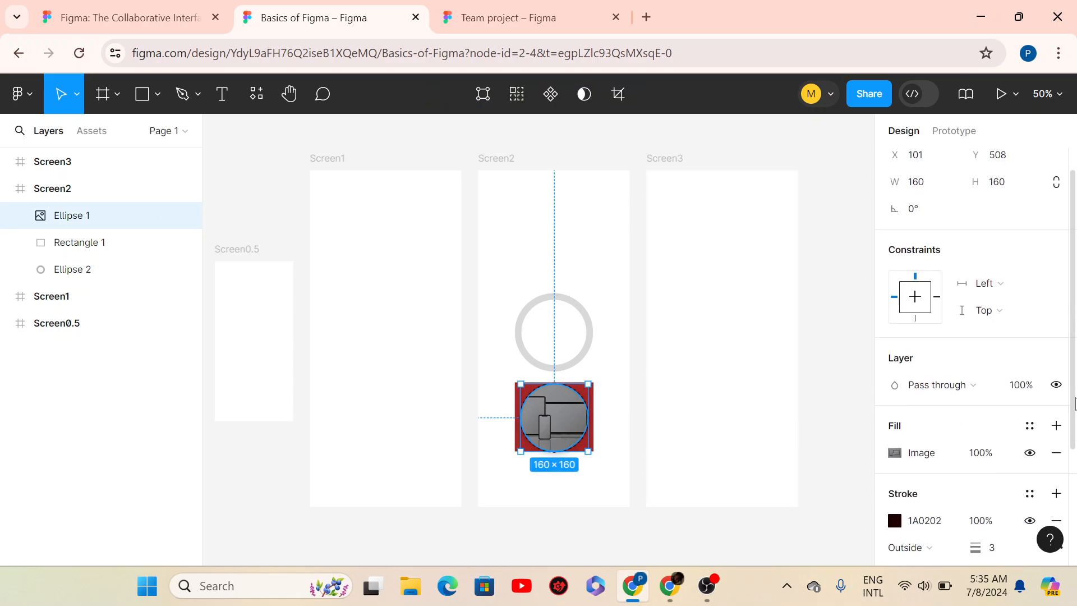
click(951, 470)
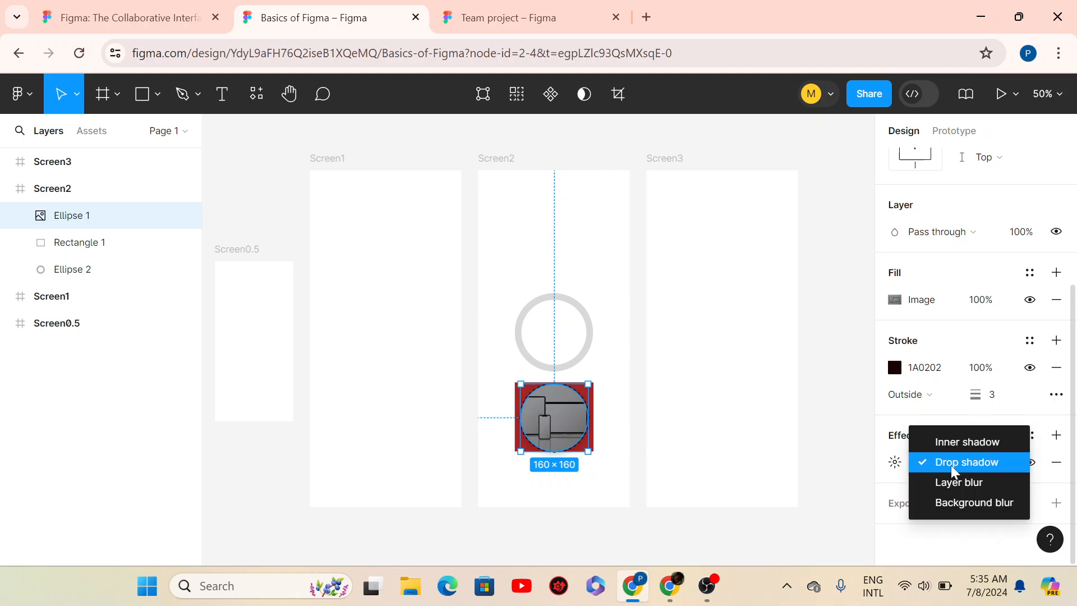
click(942, 503)
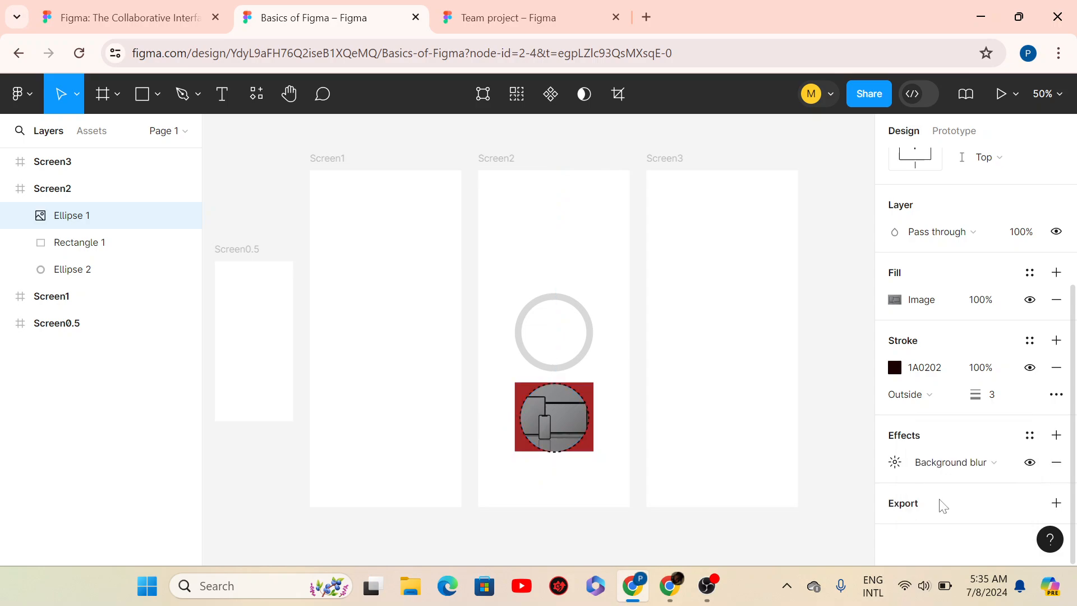
click(895, 463)
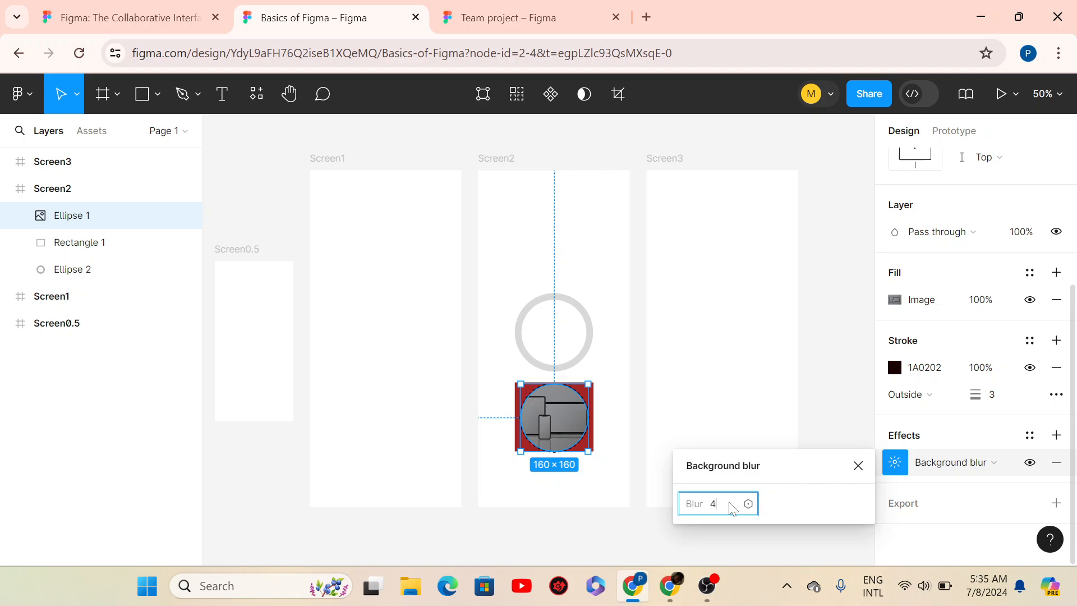
key(Return)
click(559, 492)
mouse_move(547, 417)
mouse_down()
mouse_move(547, 474)
mouse_move(555, 348)
mouse_move(542, 424)
mouse_move(554, 420)
mouse_up()
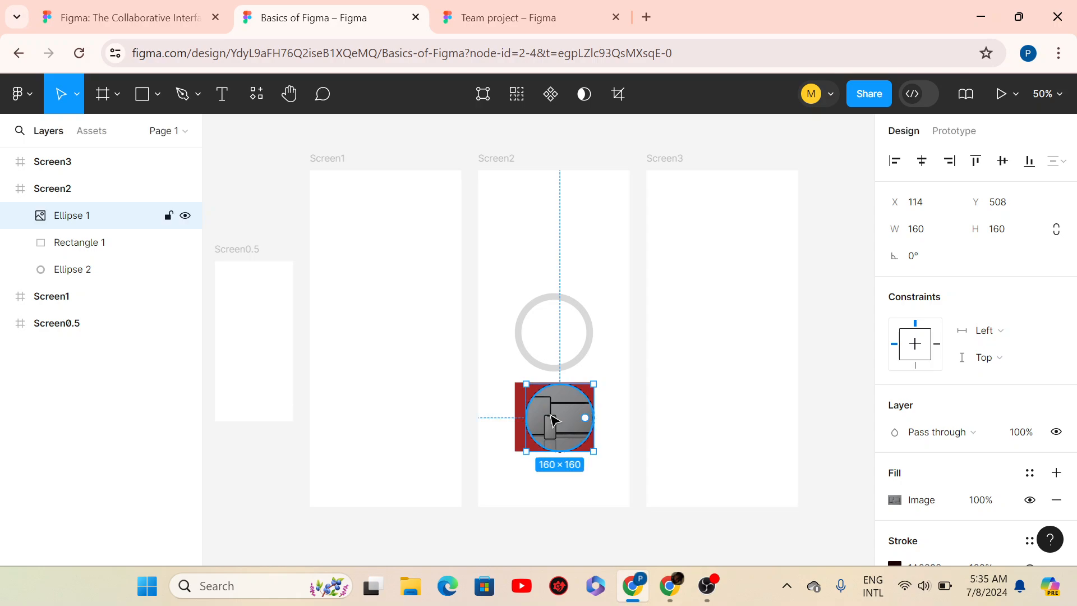
- Set the photo circle's background blur to 100 and recentre it over the rectangle
scroll(548, 420, up, 4)
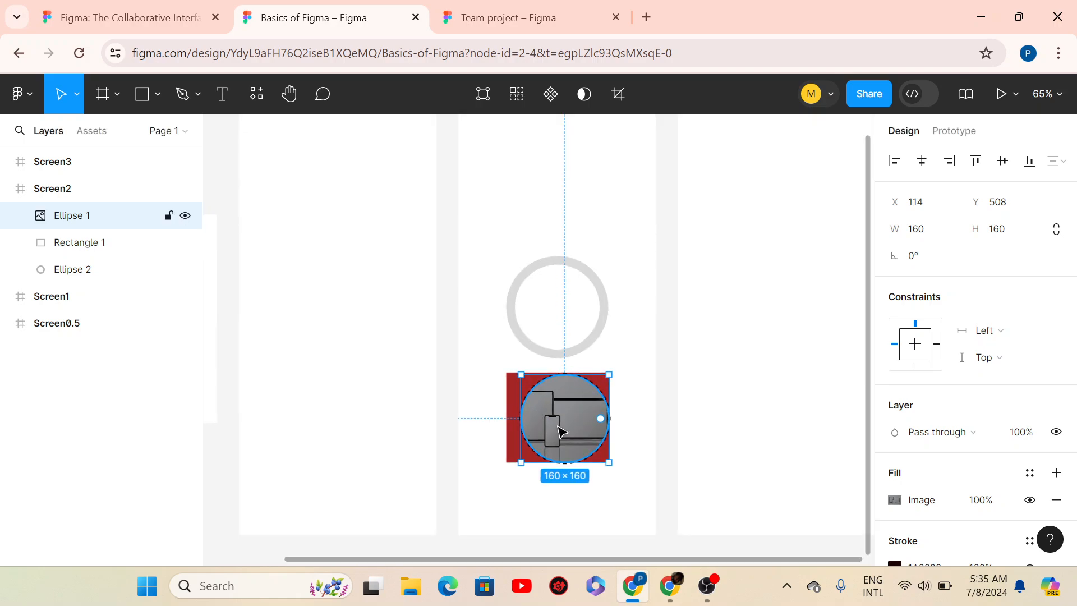
drag(561, 430, 549, 433)
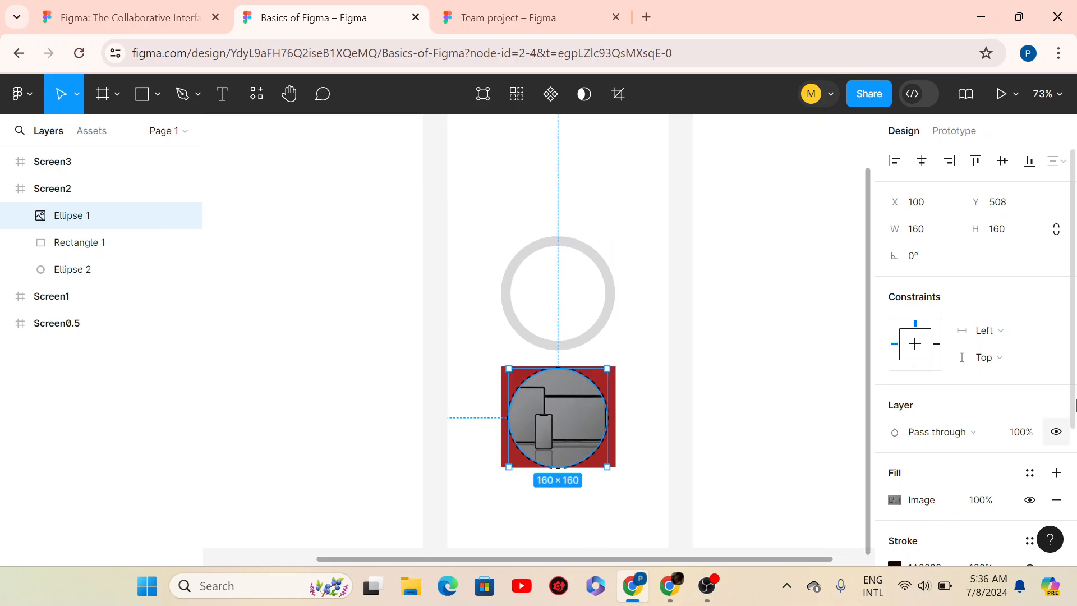
scroll(1071, 524, down, 3)
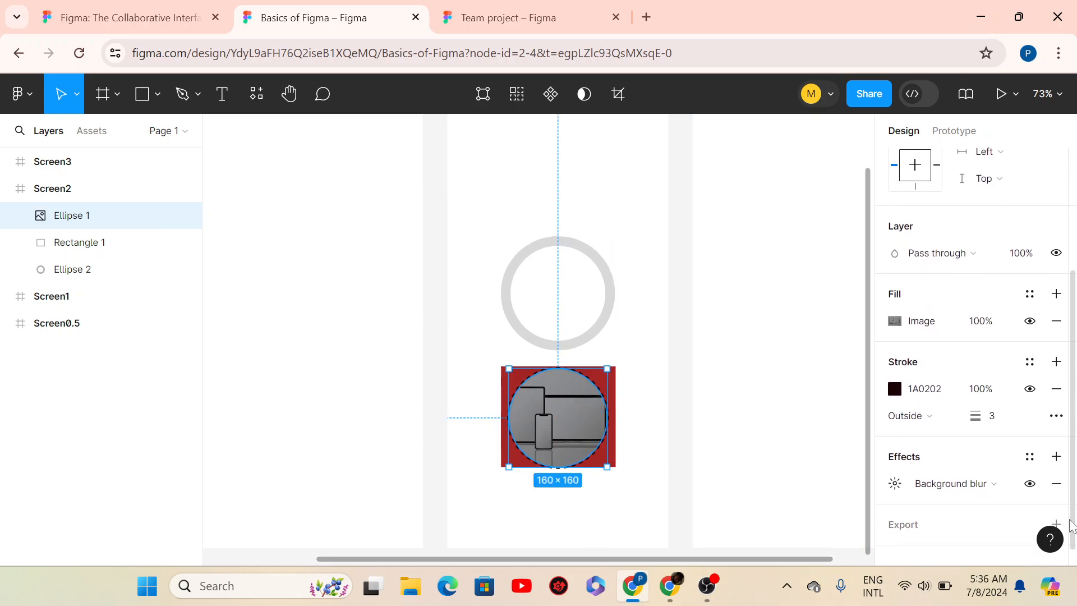
click(895, 483)
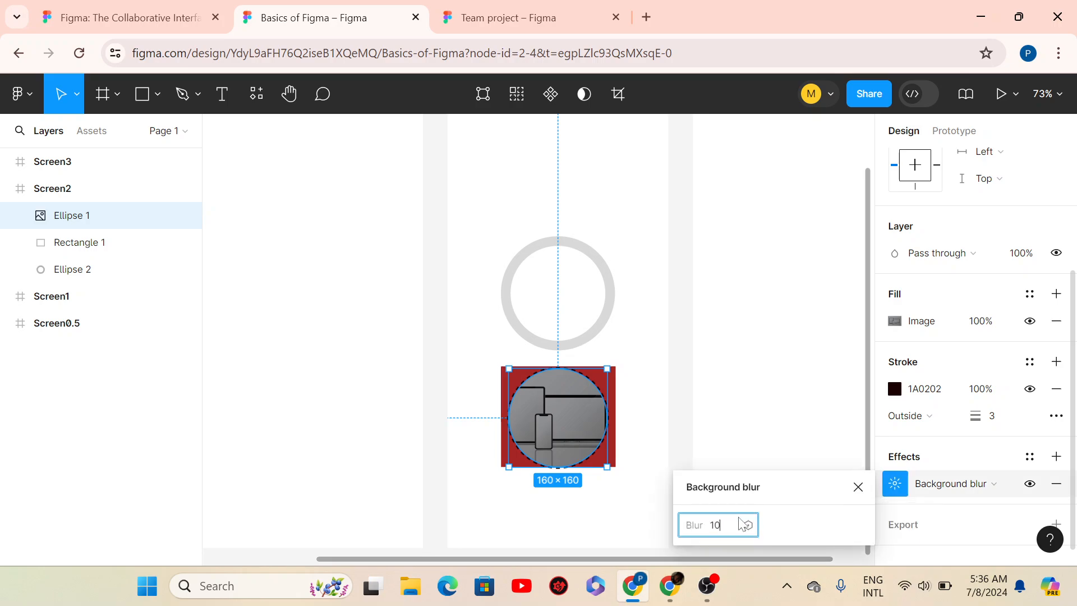
key(Return)
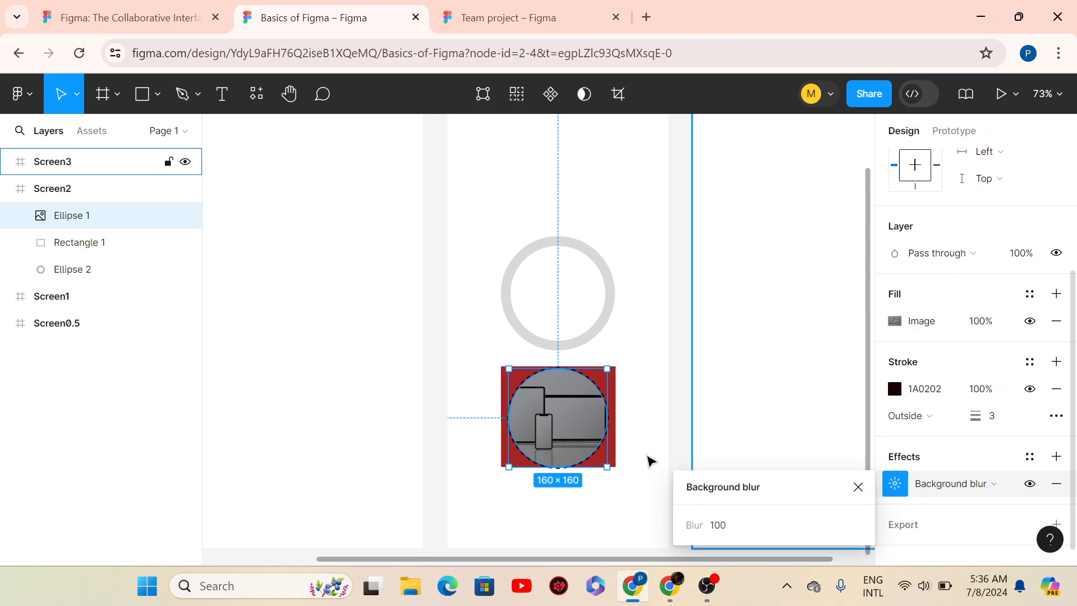
mouse_move(575, 426)
mouse_down()
mouse_move(575, 471)
mouse_move(583, 415)
mouse_move(568, 431)
mouse_move(578, 424)
mouse_up()
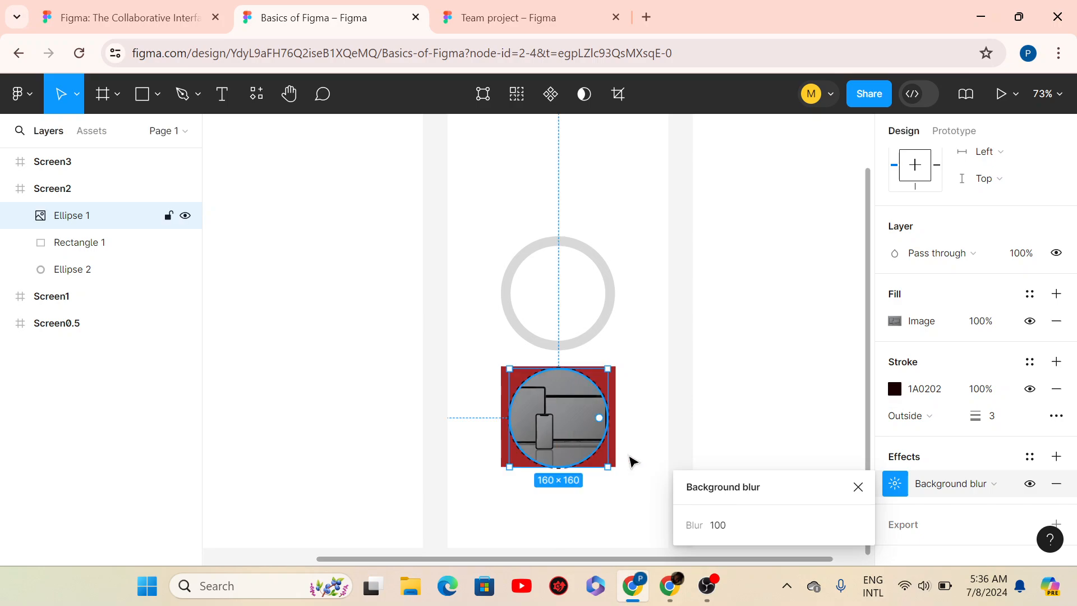
- Raise the blur to 200, hide the circle's stroke, and place it at X 100
click(729, 525)
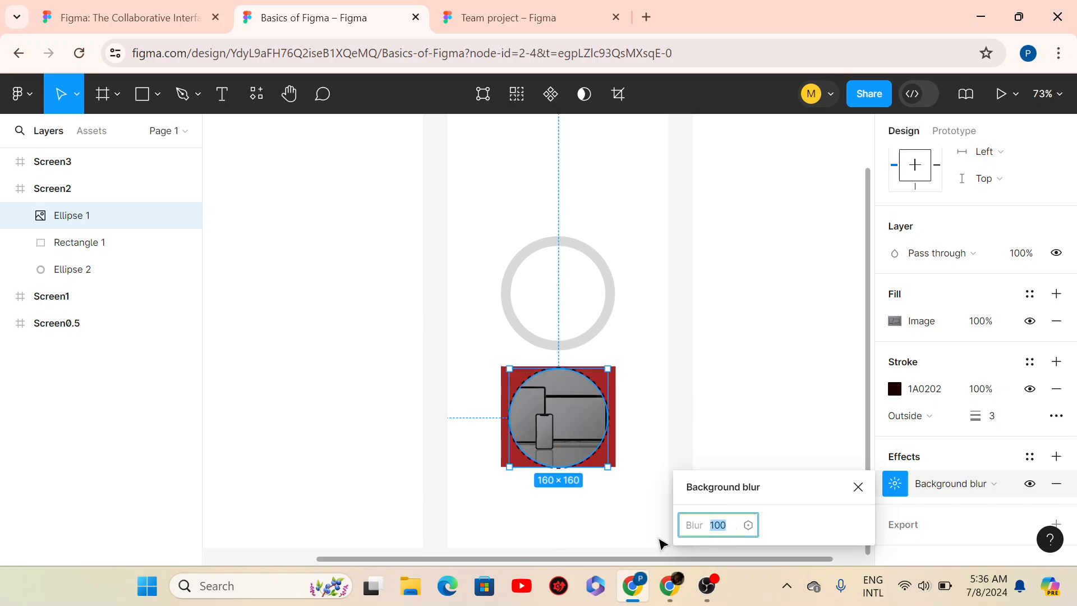
text(20)
key(Return)
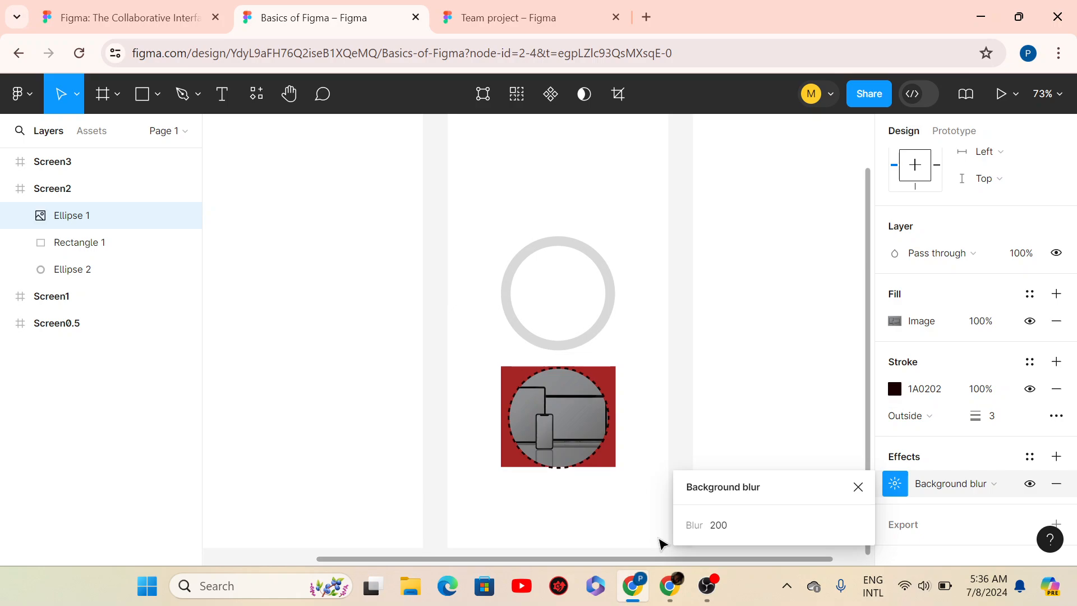
mouse_move(572, 427)
mouse_down()
mouse_move(560, 449)
mouse_move(582, 426)
mouse_up()
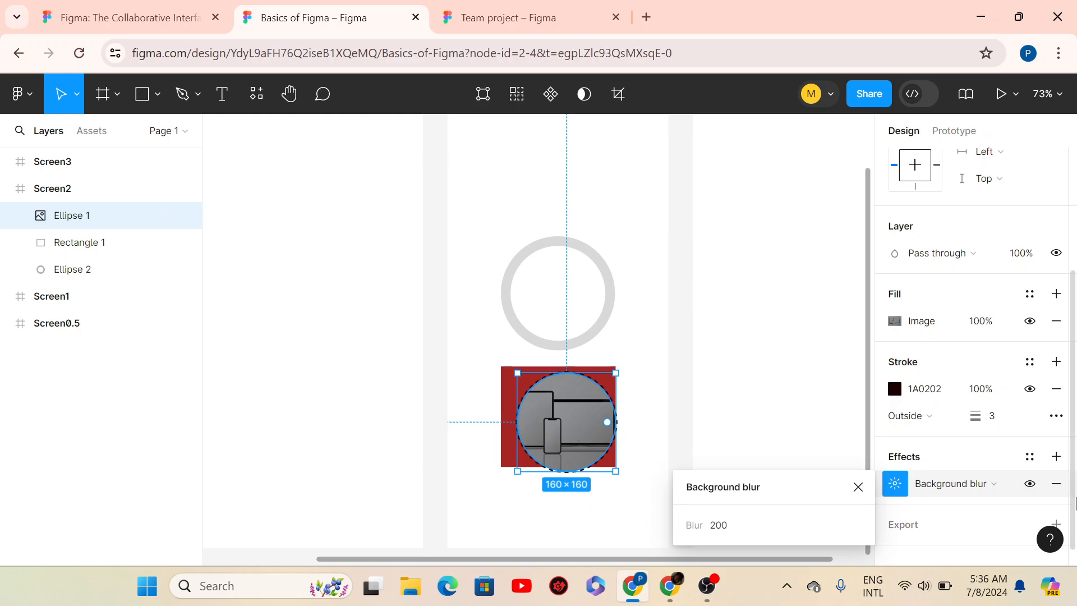
click(1030, 388)
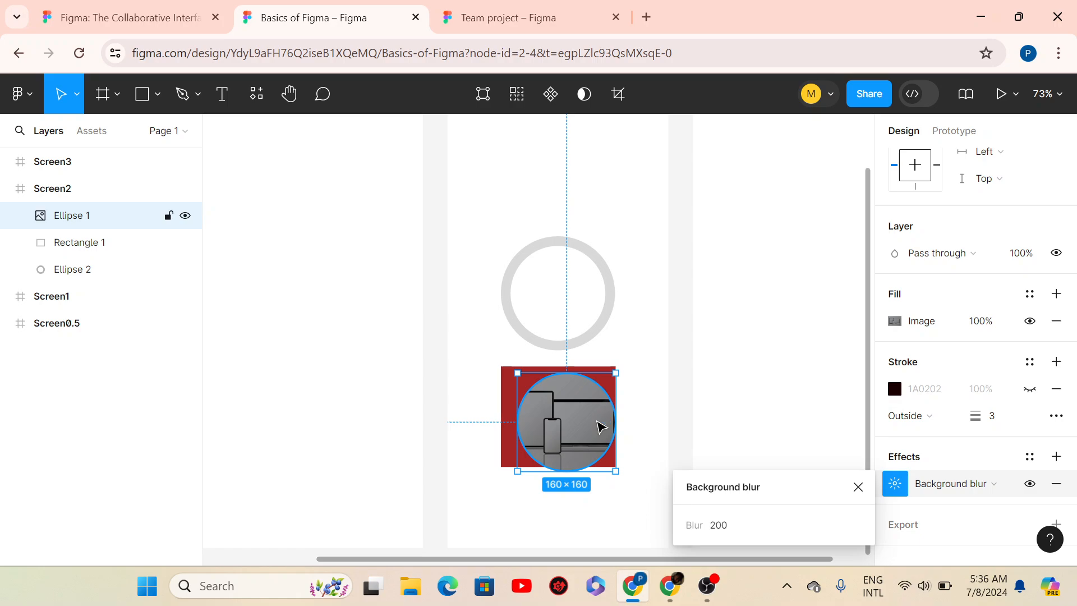
drag(599, 427, 577, 426)
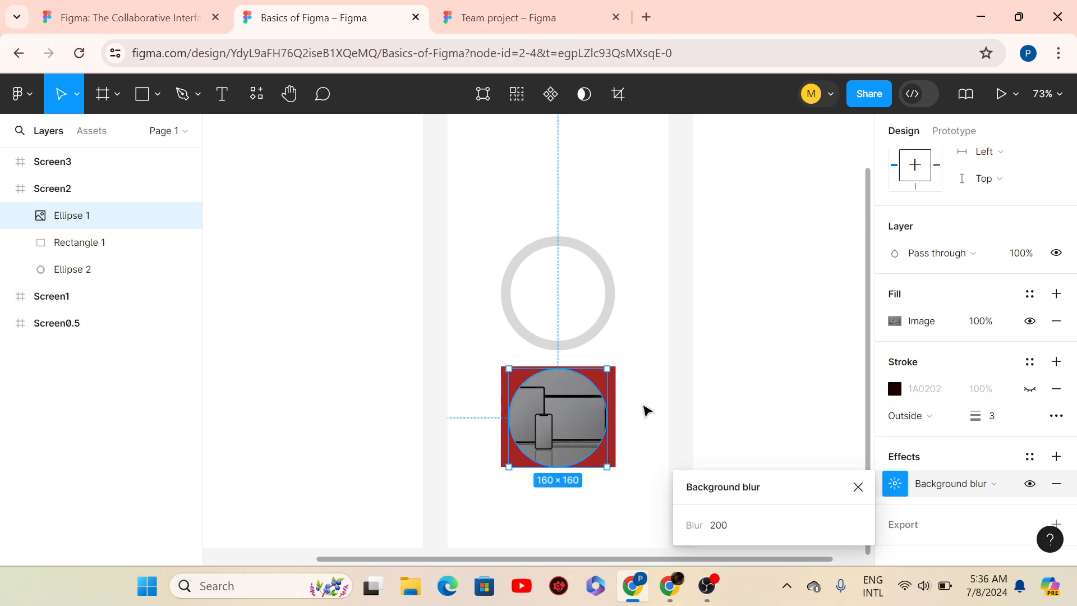
click(624, 427)
click(559, 433)
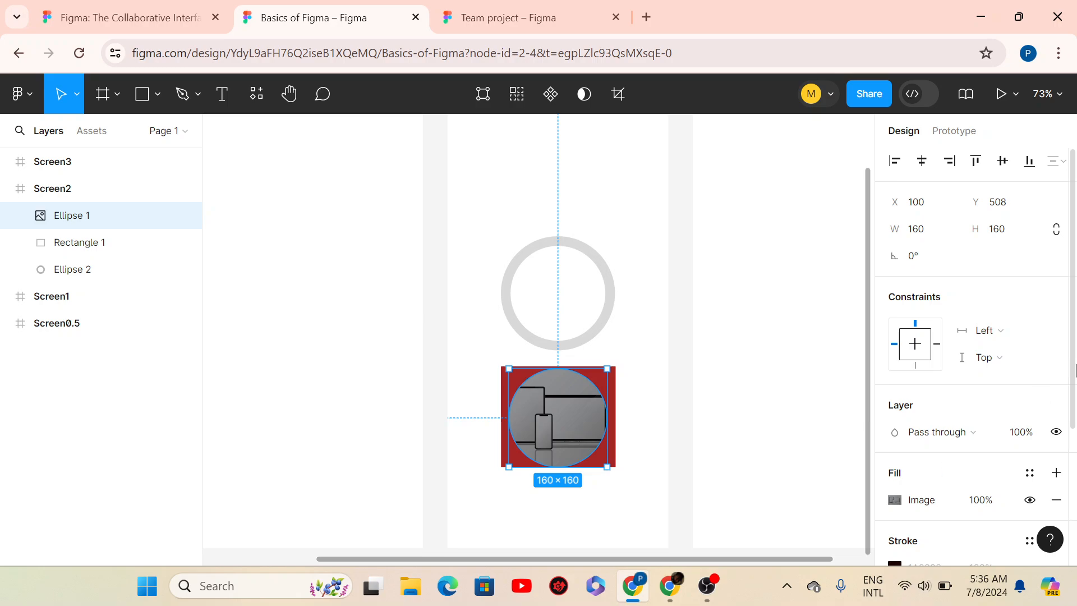
- Undo the stray nudges and move the photo circle above the grey ring
drag(1075, 370, 1059, 560)
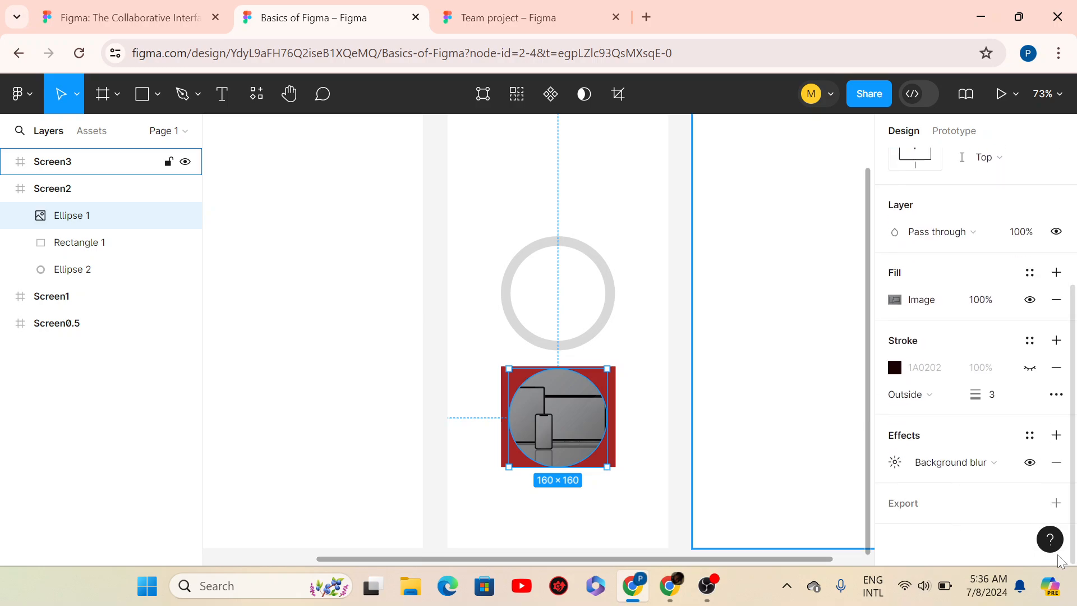
key(ctrl+z)
key(ctrl+z)
key(ctrl+z)
key(ctrl+z)
key(ctrl+z)
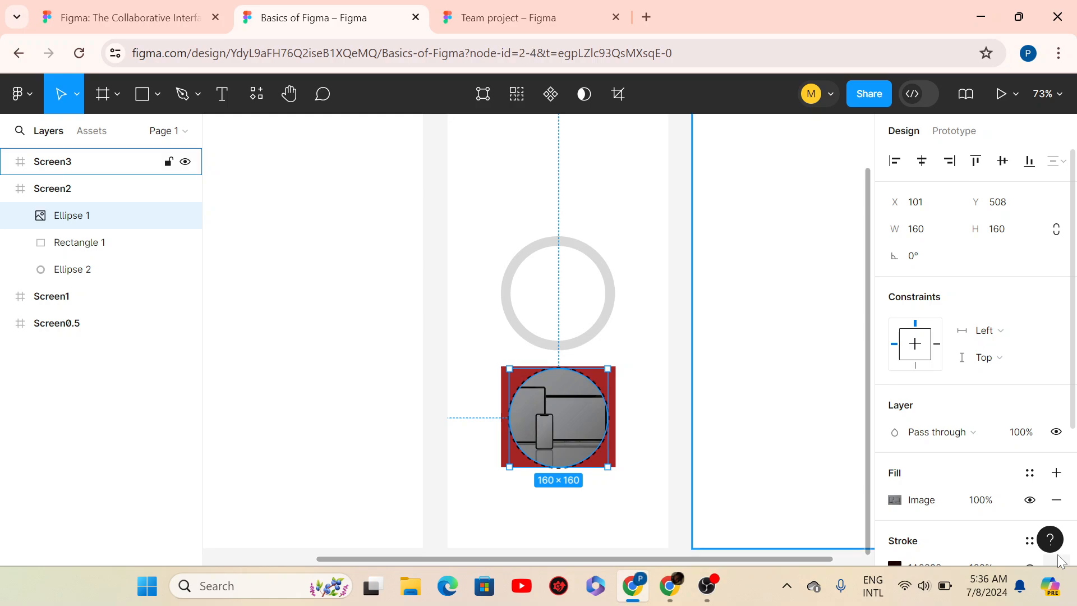
key(ctrl+z)
key(ctrl+z)
key(ctrl+z)
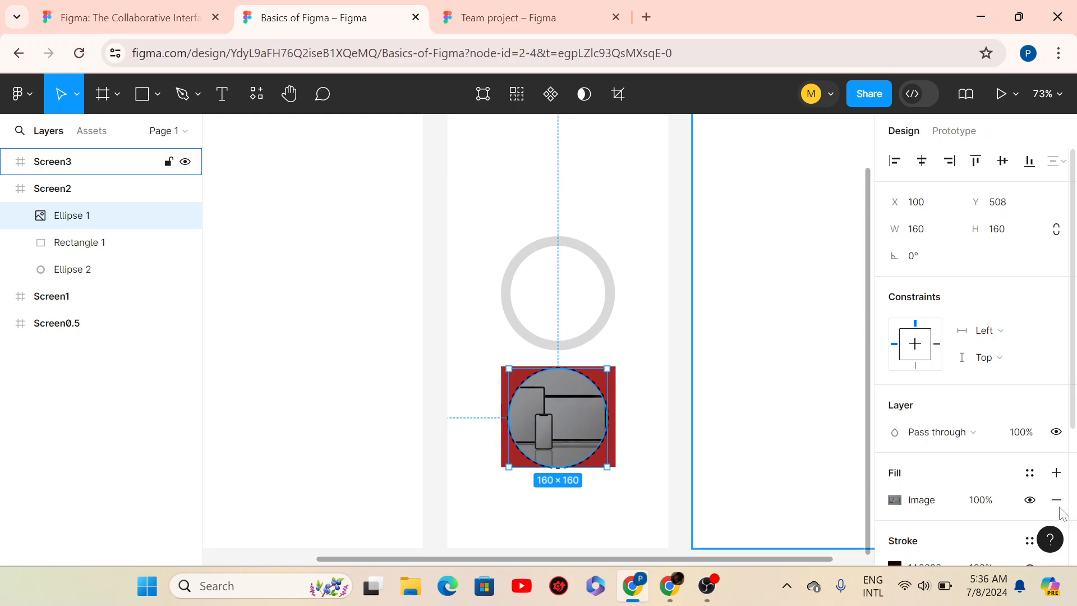
drag(661, 443, 660, 286)
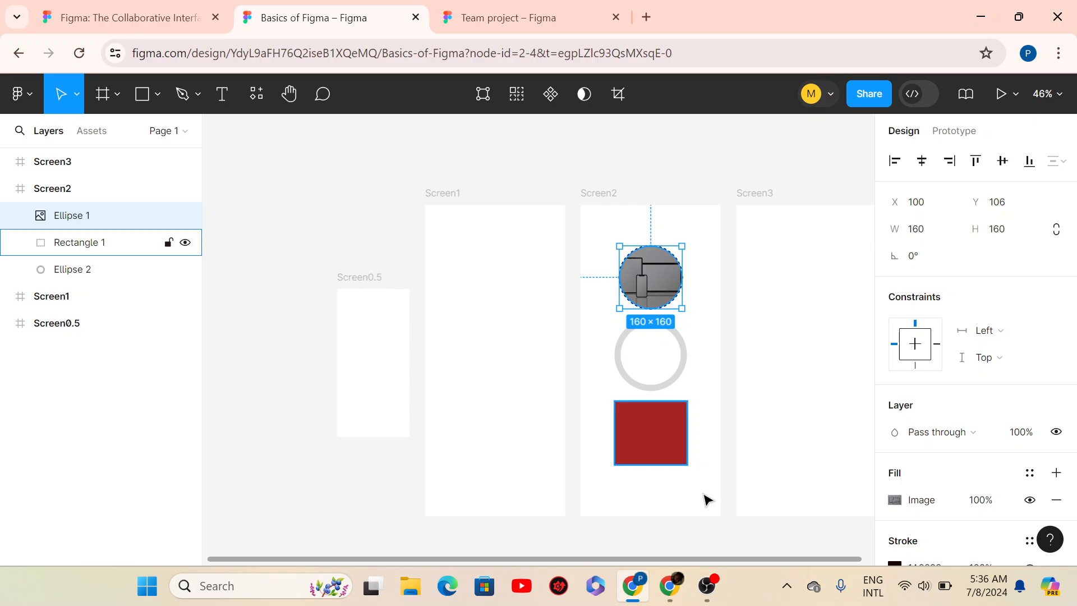
- Shift the Screen3 frame further to the right
click(646, 447)
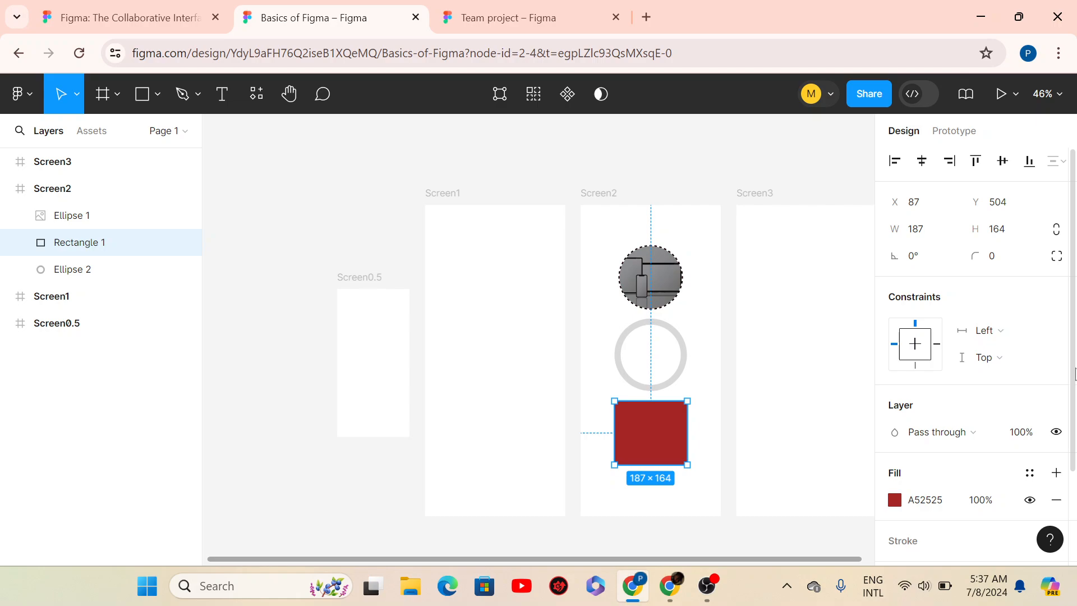
scroll(1075, 374, down, 2)
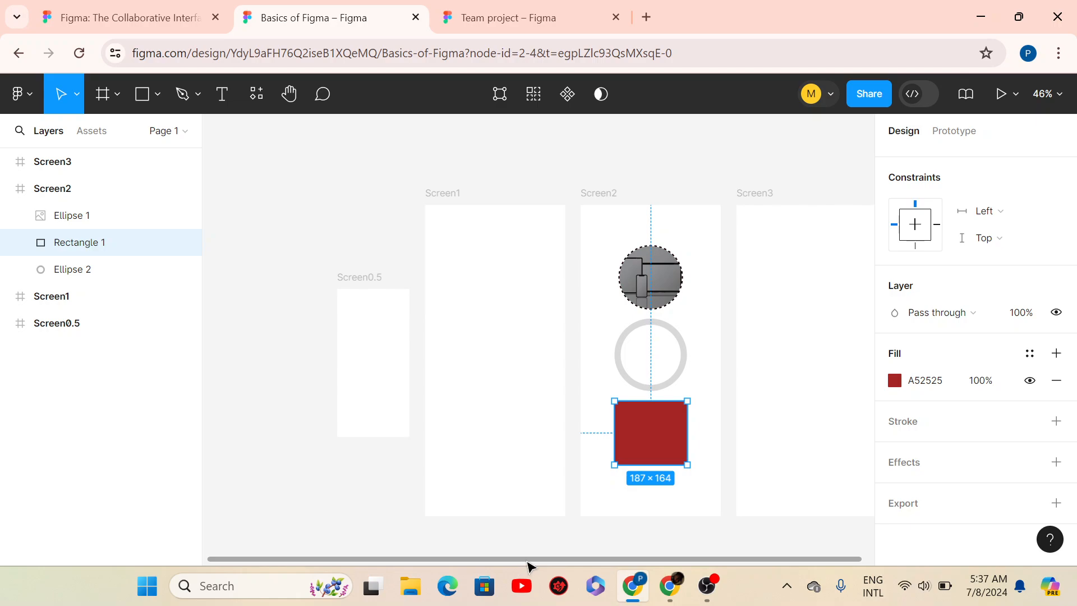
drag(527, 561, 584, 557)
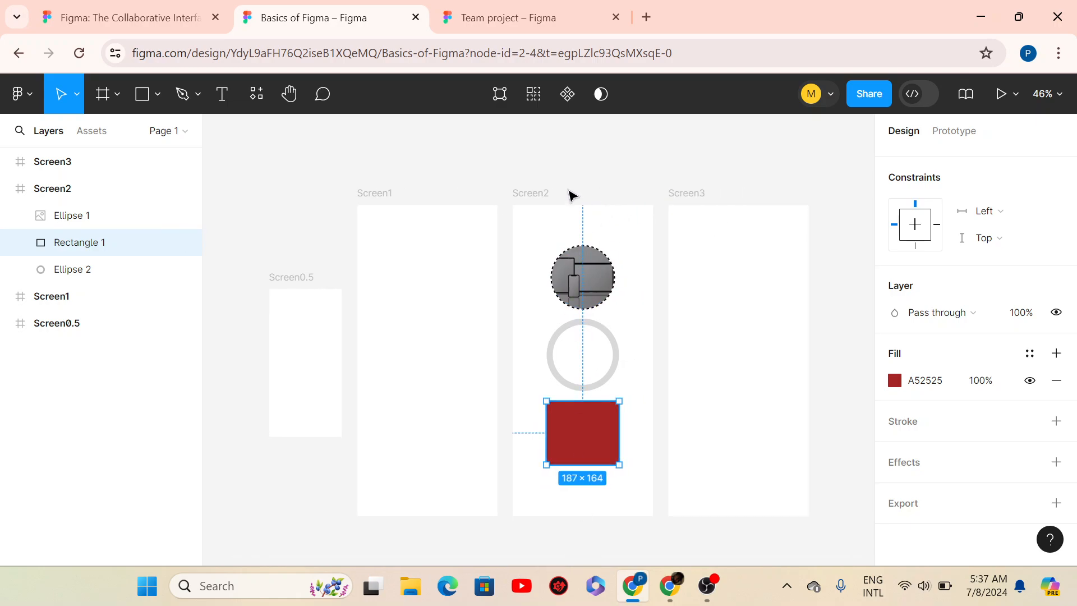
click(544, 206)
click(713, 235)
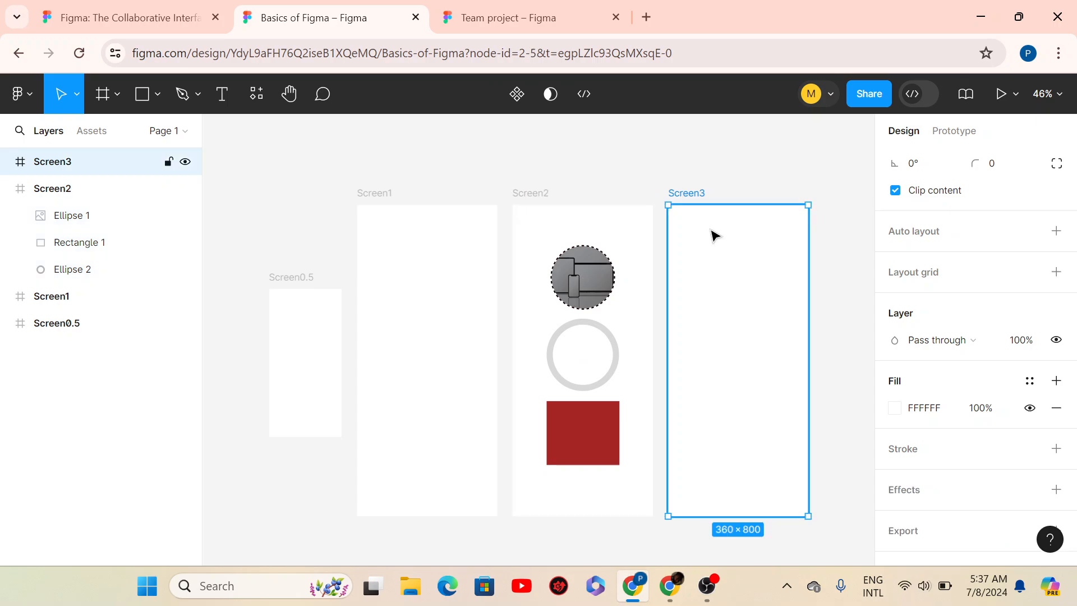
drag(723, 233, 852, 235)
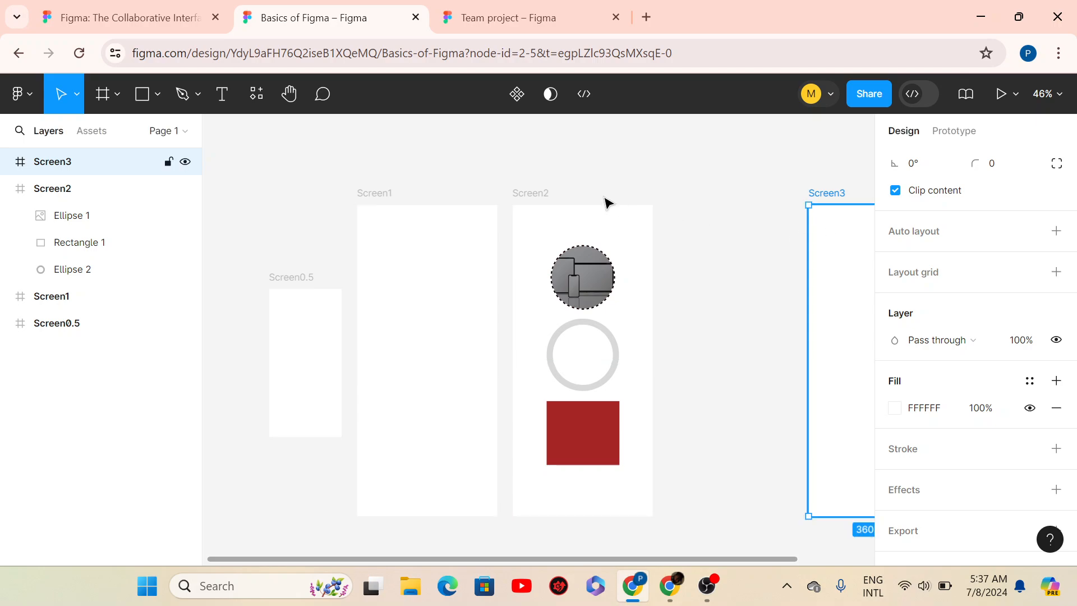
- Drag Screen2's corner handle to enlarge it from 360×800 to about 714×837
click(540, 208)
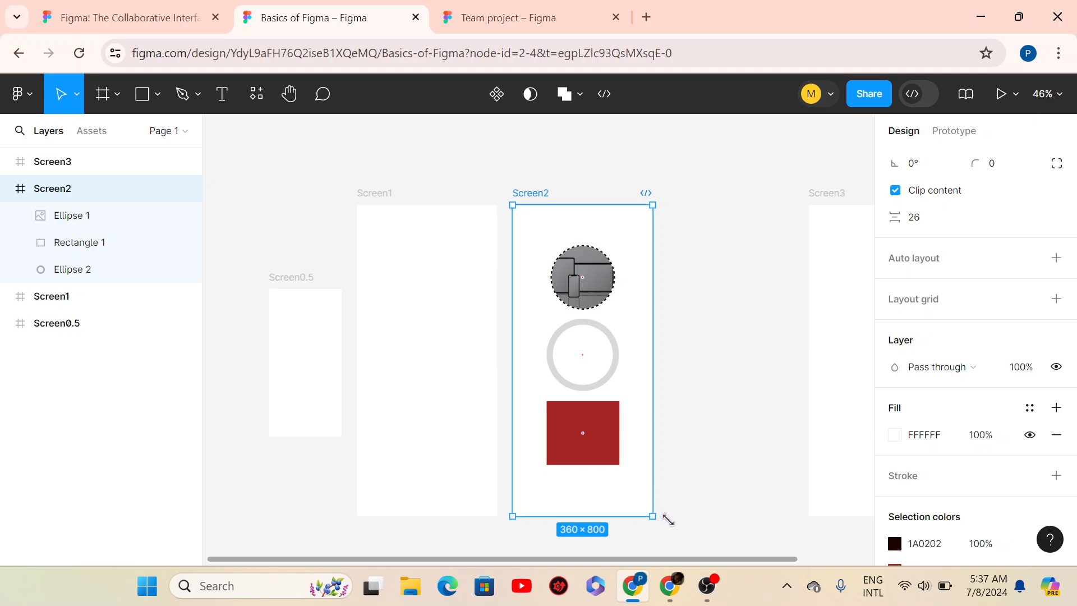
drag(667, 520, 810, 527)
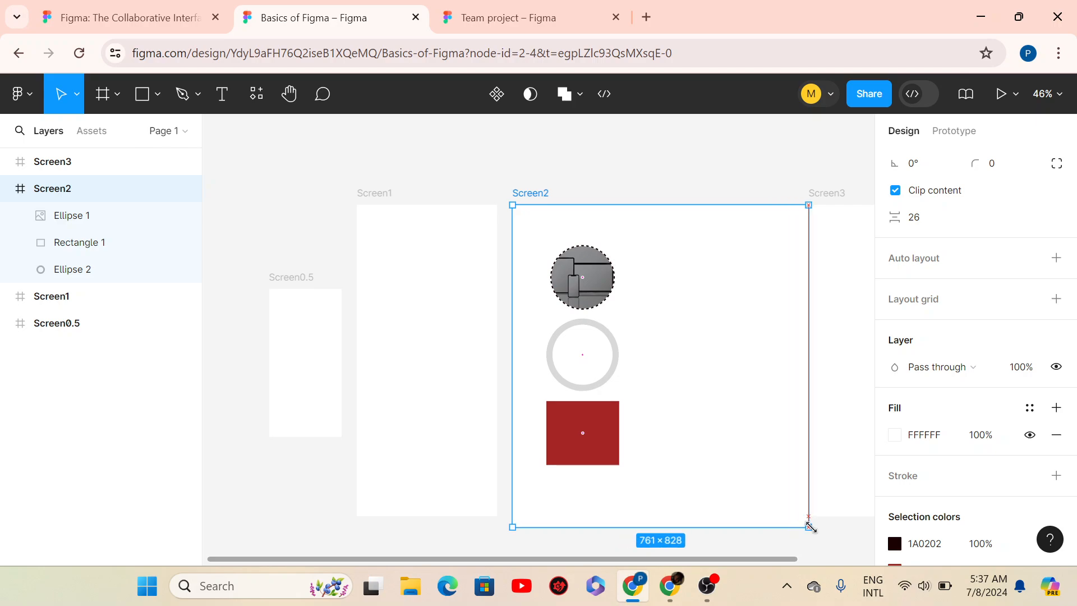
drag(807, 526, 790, 531)
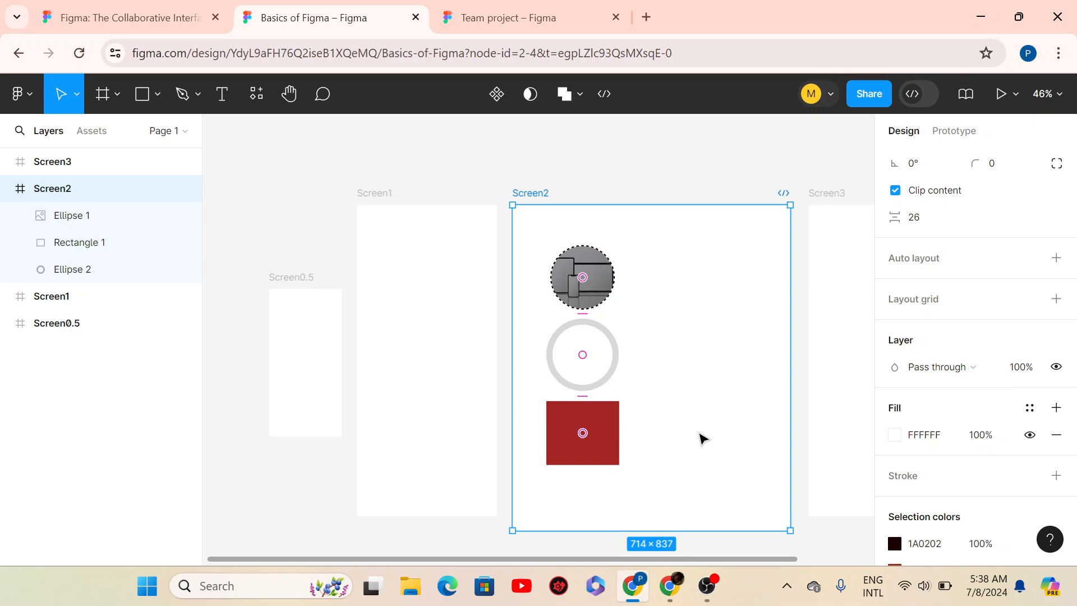
- Undo the resize back to 360×800 and set Ellipse 1's horizontal constraint to Center
key(ctrl+z)
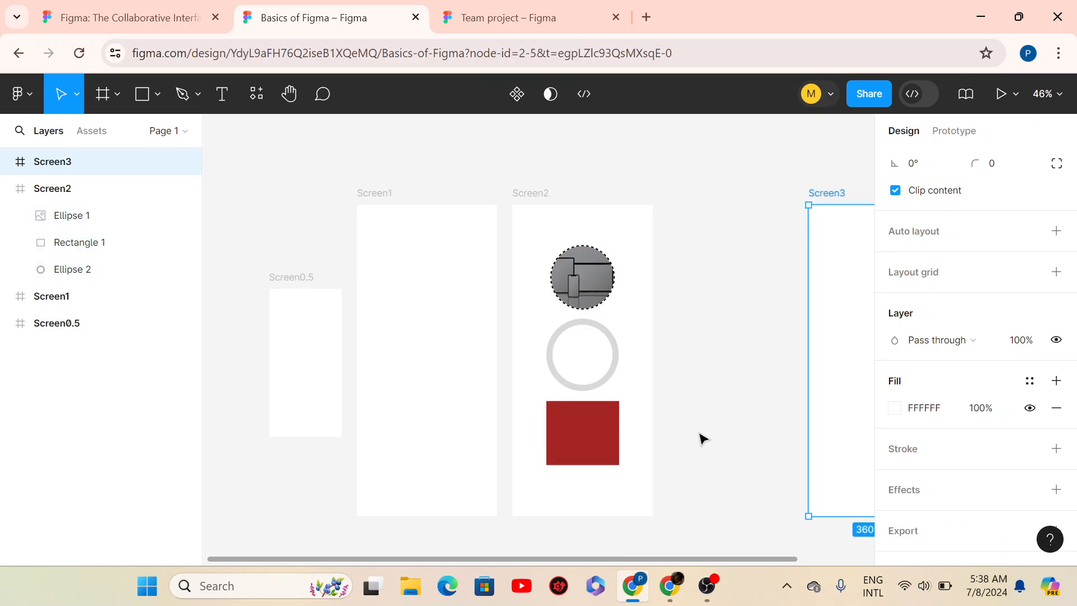
click(552, 198)
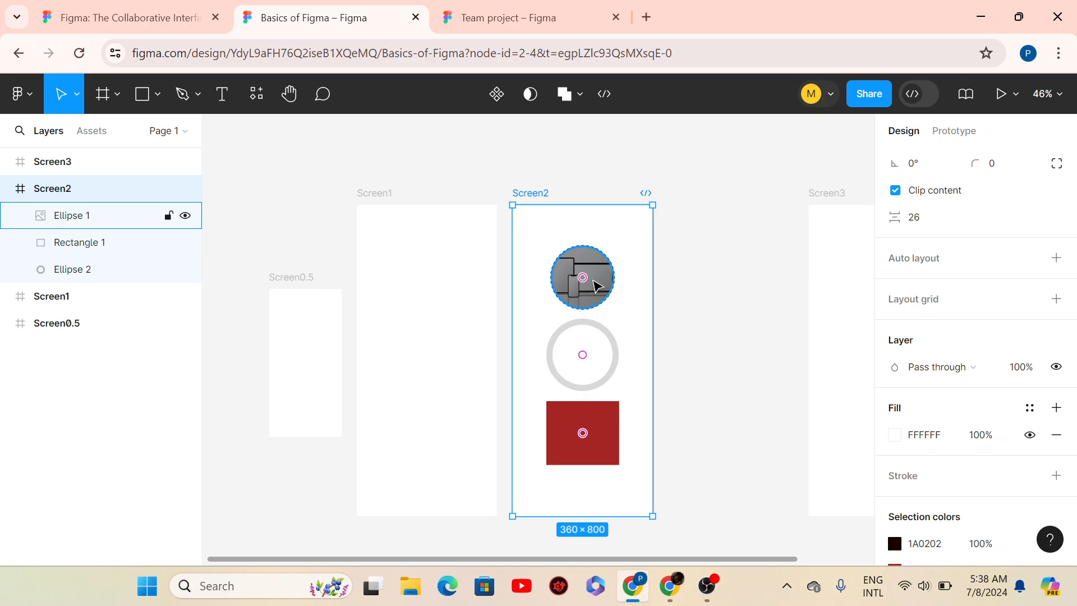
click(596, 286)
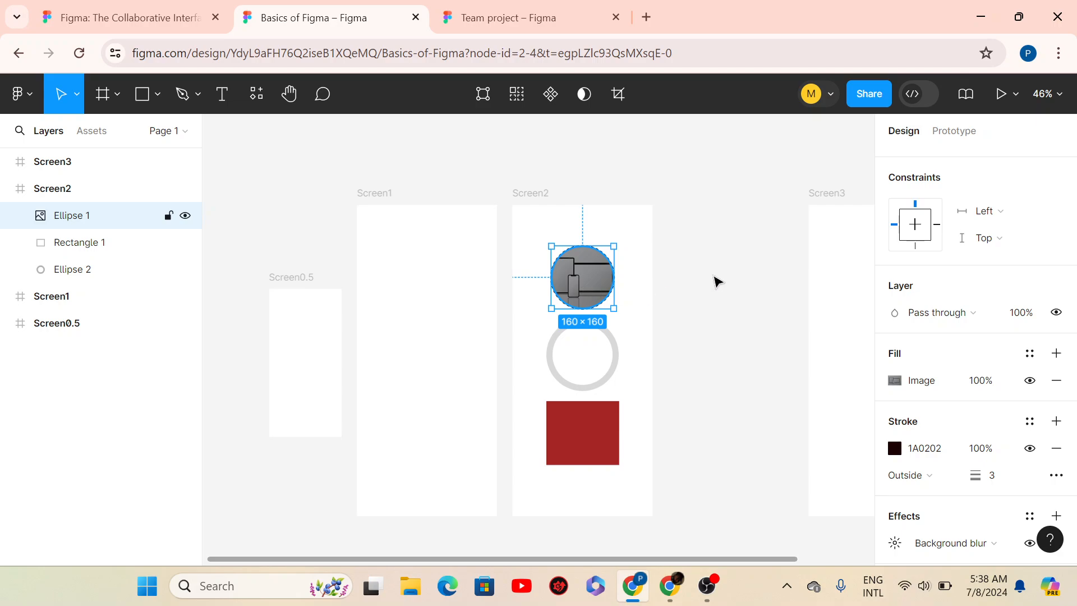
click(1008, 219)
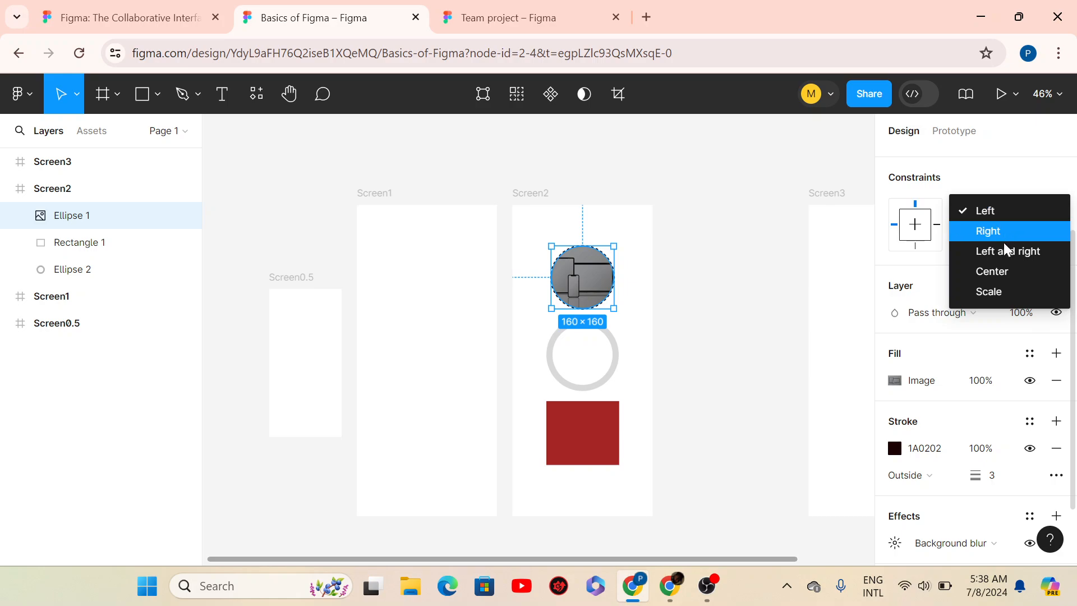
click(1001, 273)
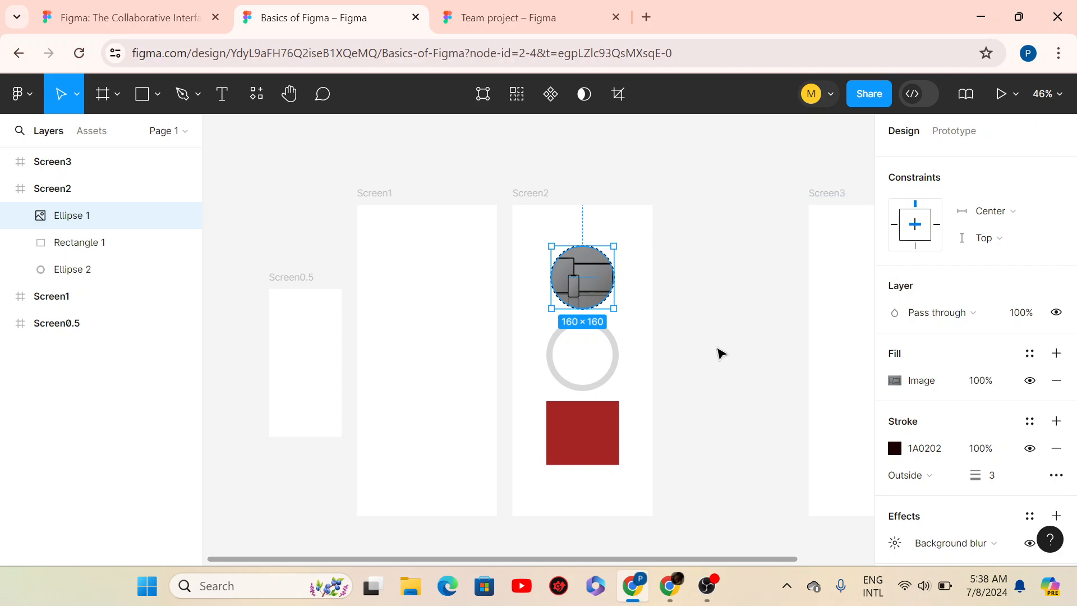
- Set the grey ring's and red rectangle's horizontal constraints to Center too
click(616, 373)
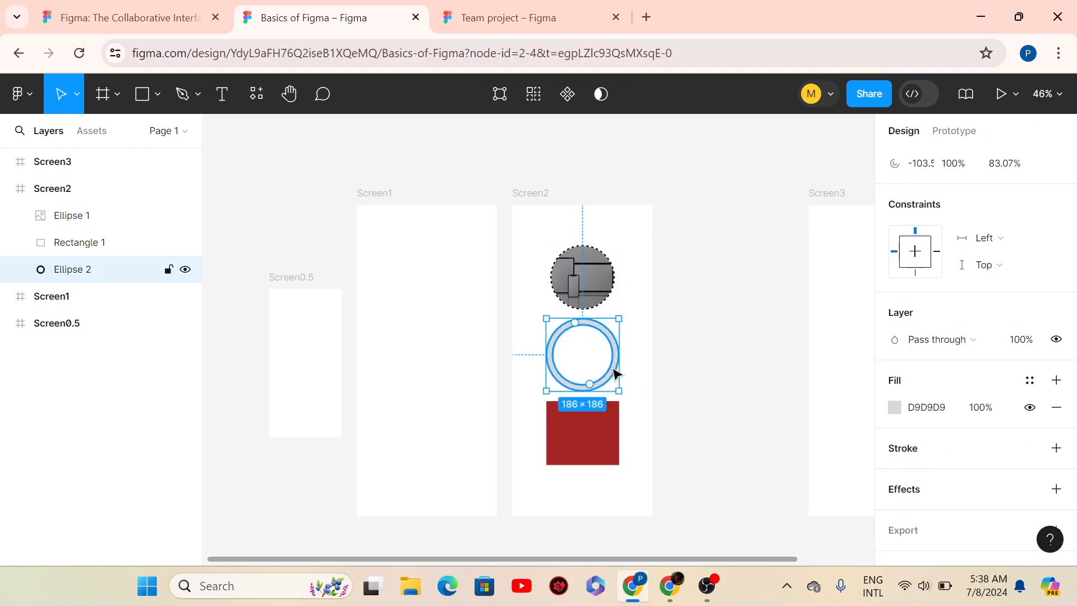
click(990, 241)
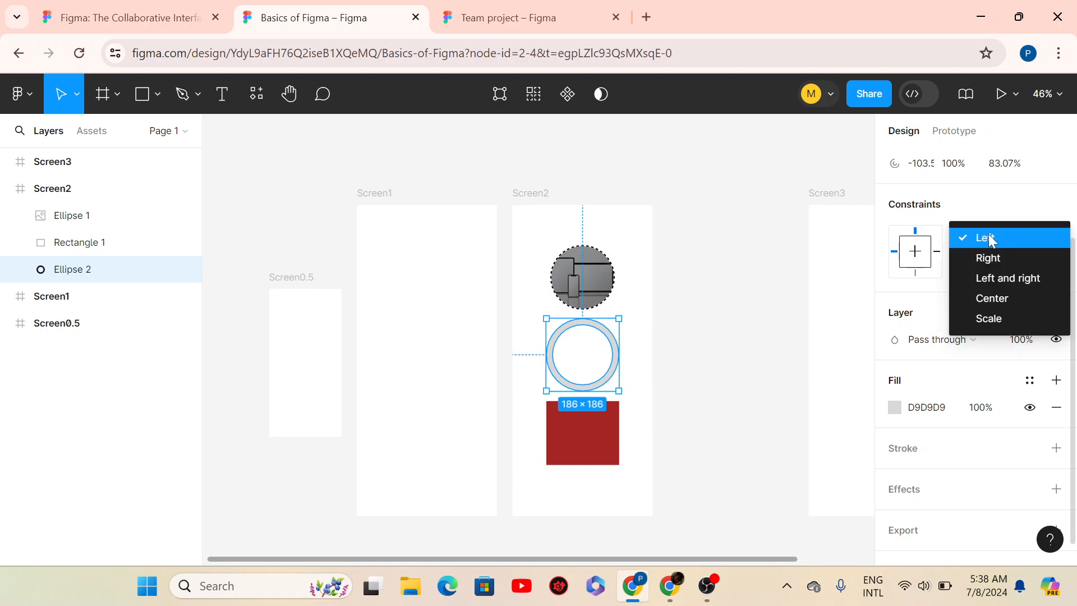
click(987, 300)
click(571, 455)
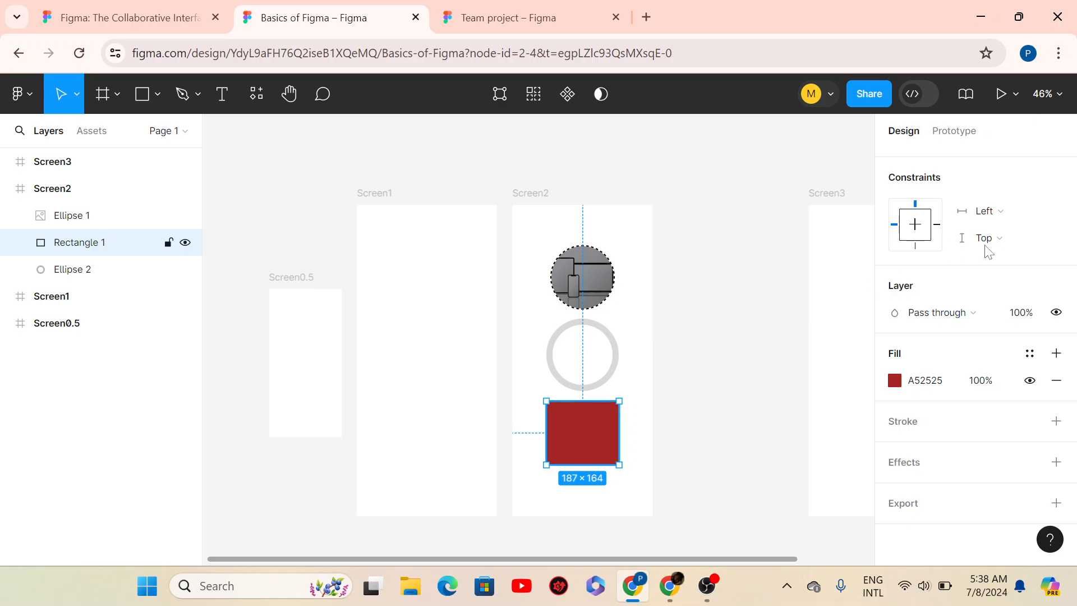
click(999, 209)
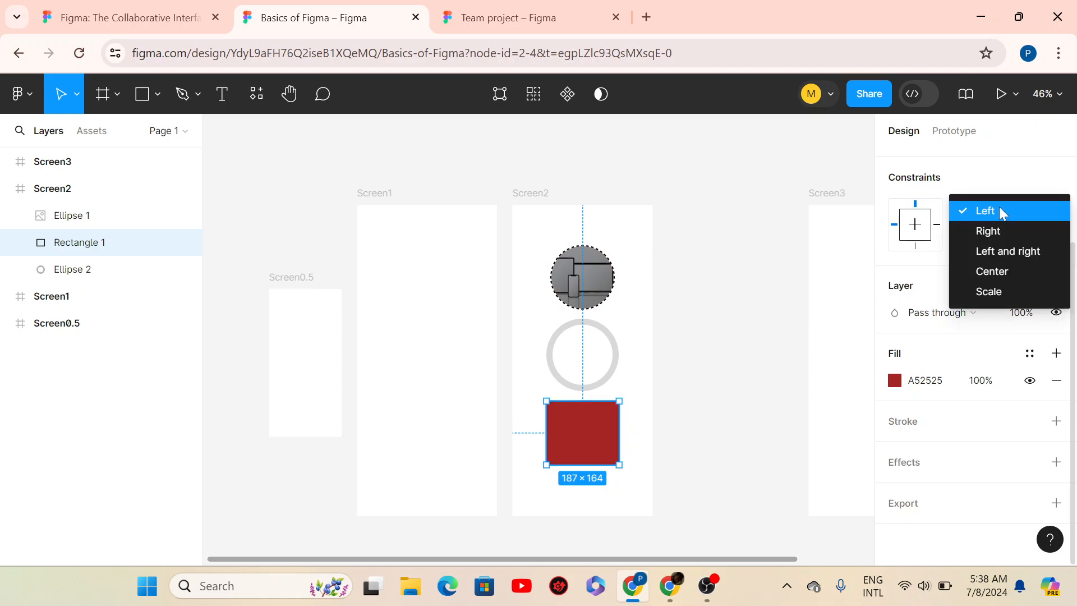
click(998, 267)
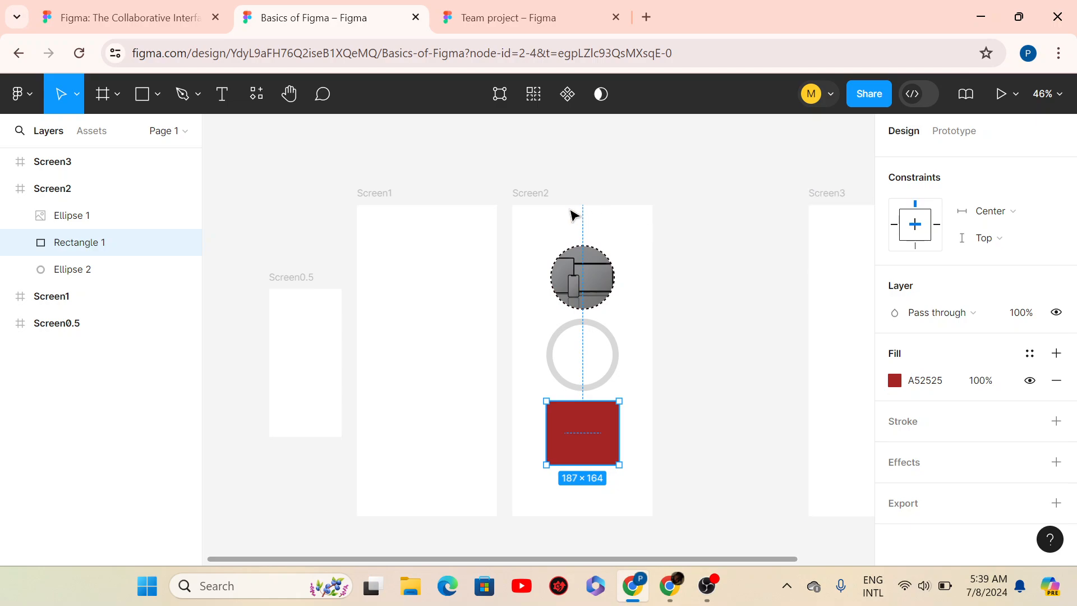
click(527, 203)
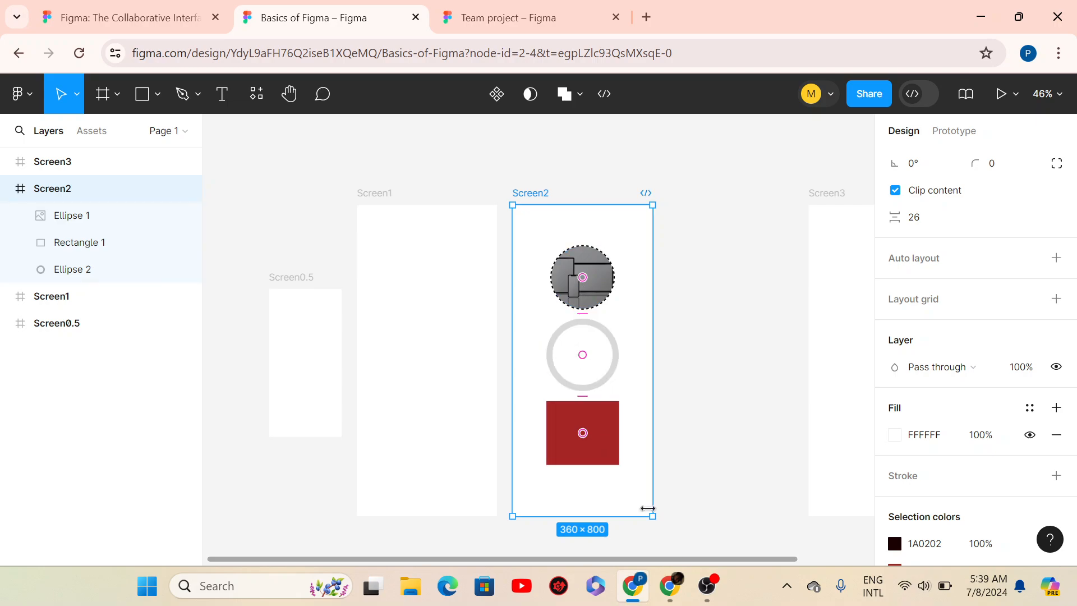
- Drag Screen2's corner out to about 690×815 to confirm the shapes stay centred
drag(689, 517, 785, 526)
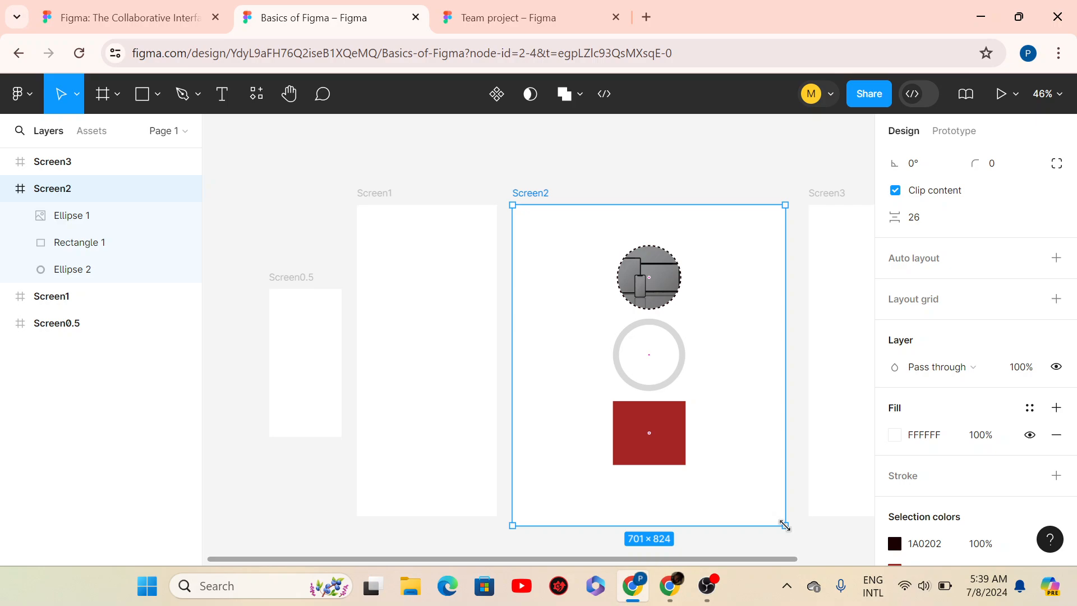
drag(785, 526, 780, 521)
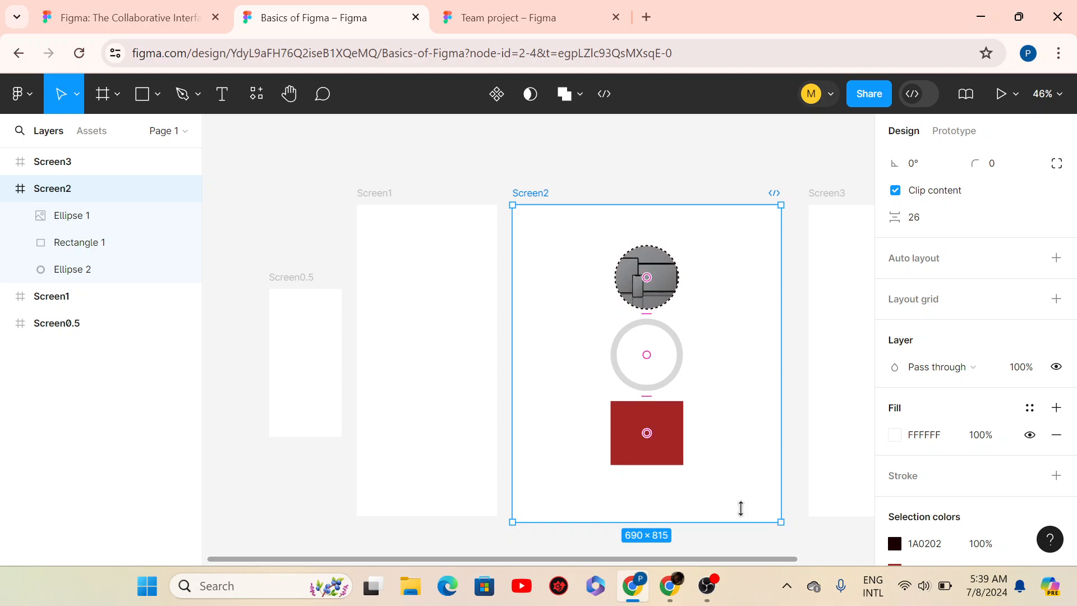
- Reshape the red rectangle into a 690×72 bar spanning Screen2, flush with its bottom
click(663, 433)
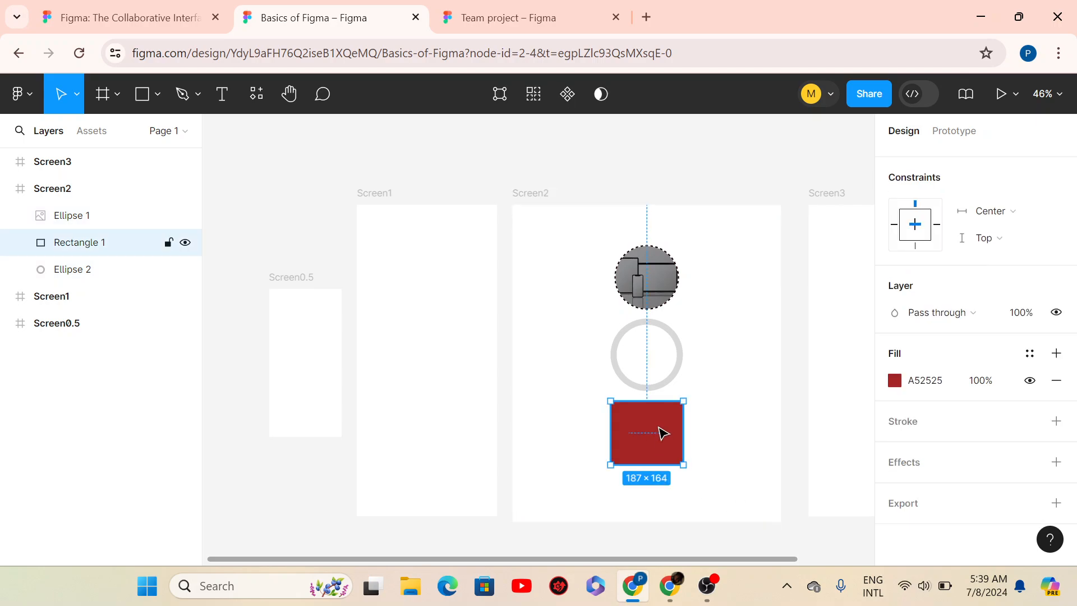
drag(658, 439, 655, 486)
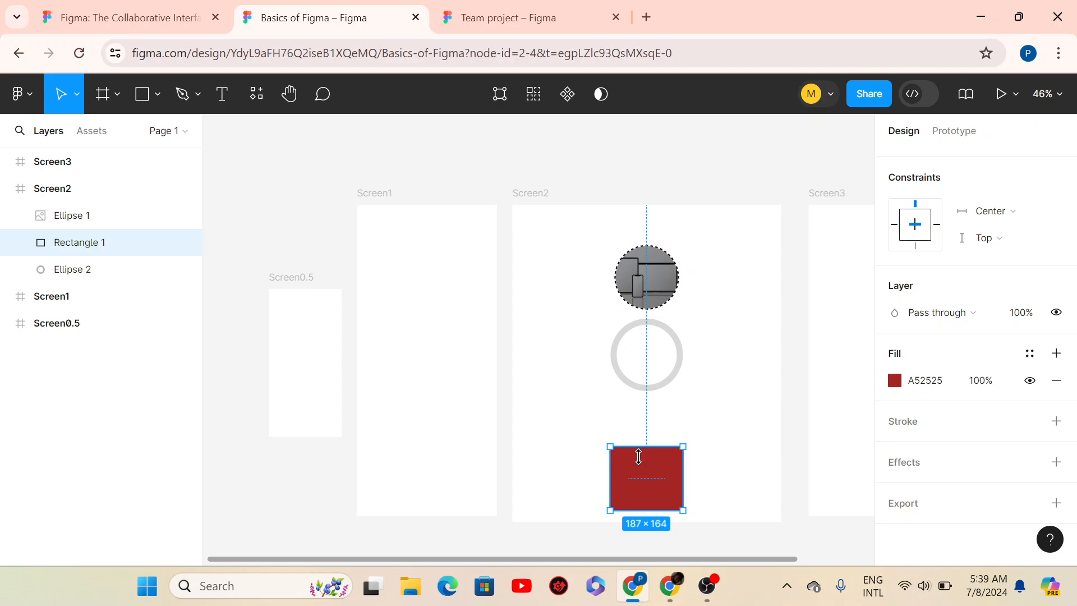
drag(638, 457, 638, 482)
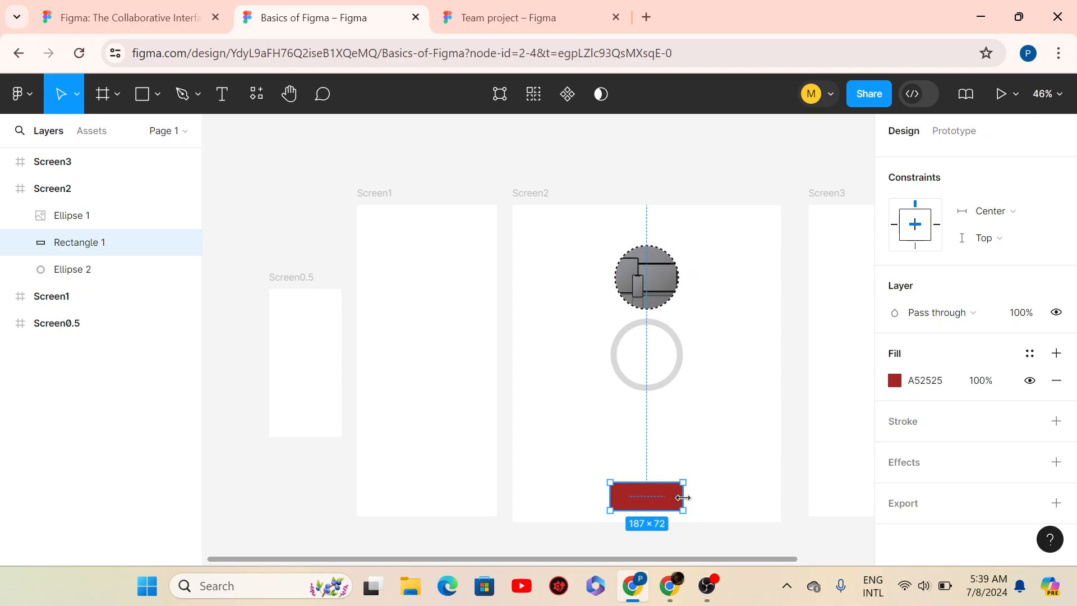
drag(700, 498, 781, 494)
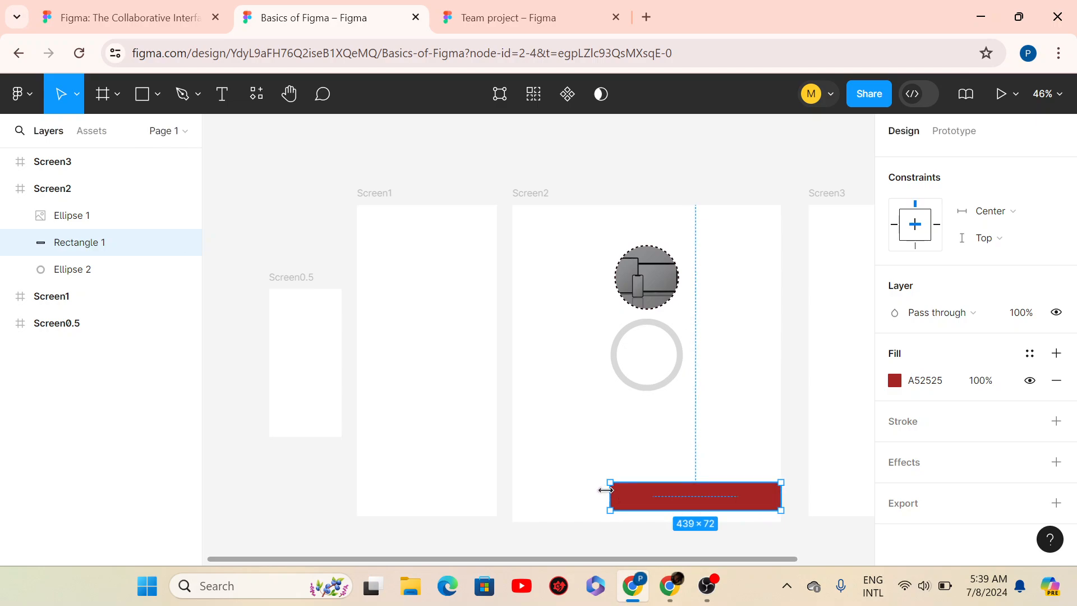
drag(546, 499, 512, 497)
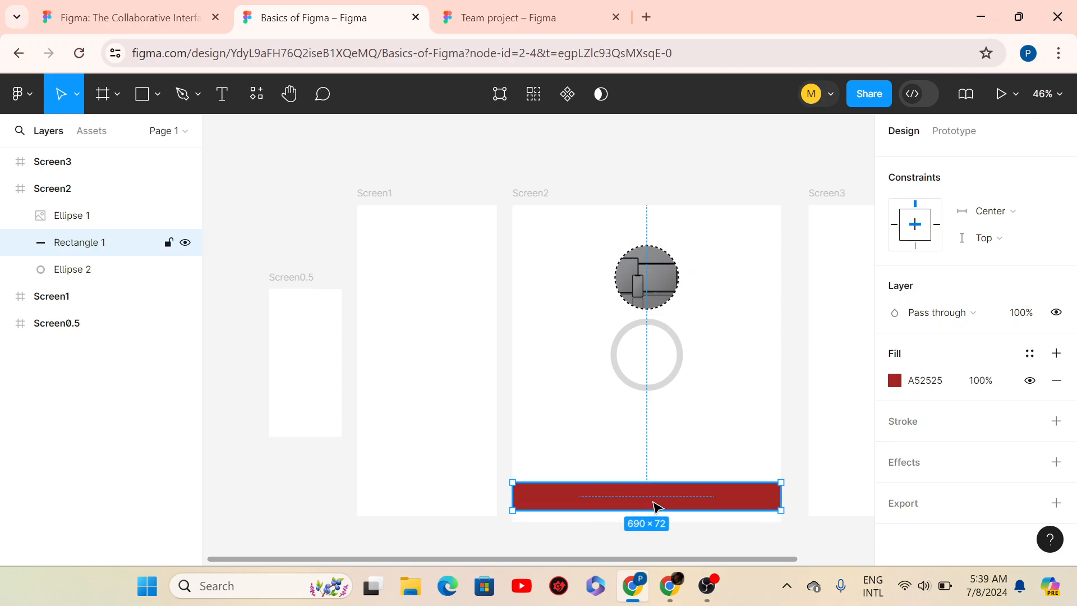
drag(654, 506, 657, 508)
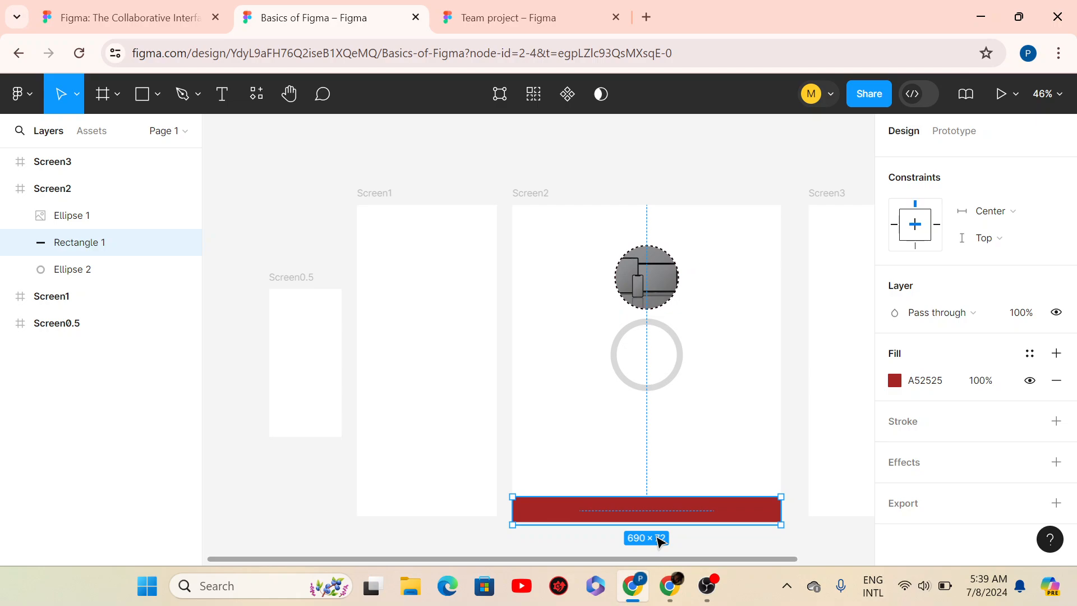
key(Up)
key(Up)
key(Up)
key(Up)
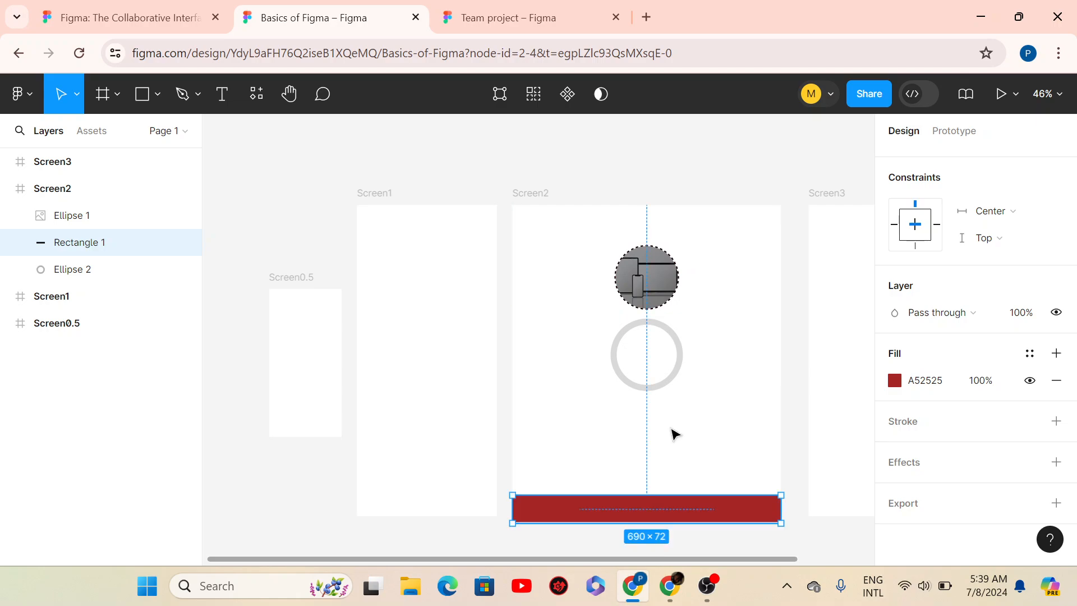
- Set the red bar's vertical constraint to Bottom, keeping Center horizontal
click(522, 194)
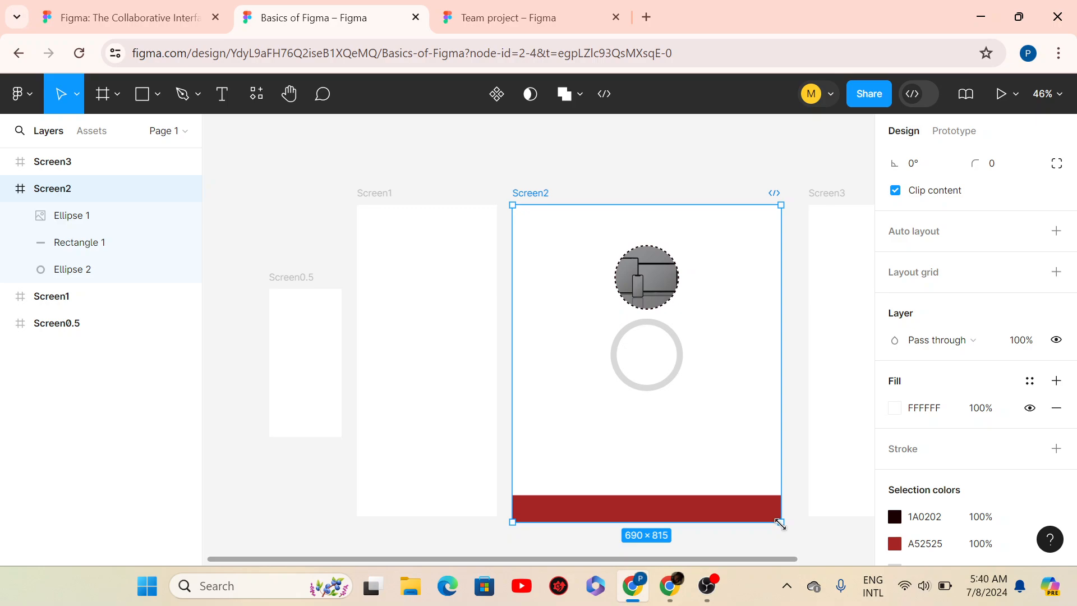
drag(780, 522, 561, 406)
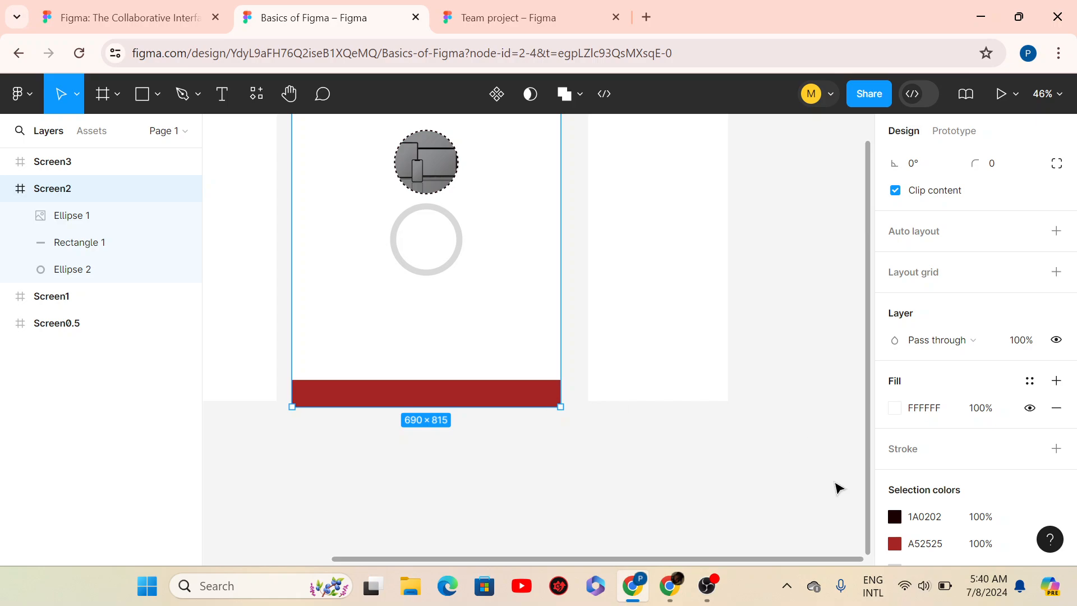
drag(623, 559, 595, 561)
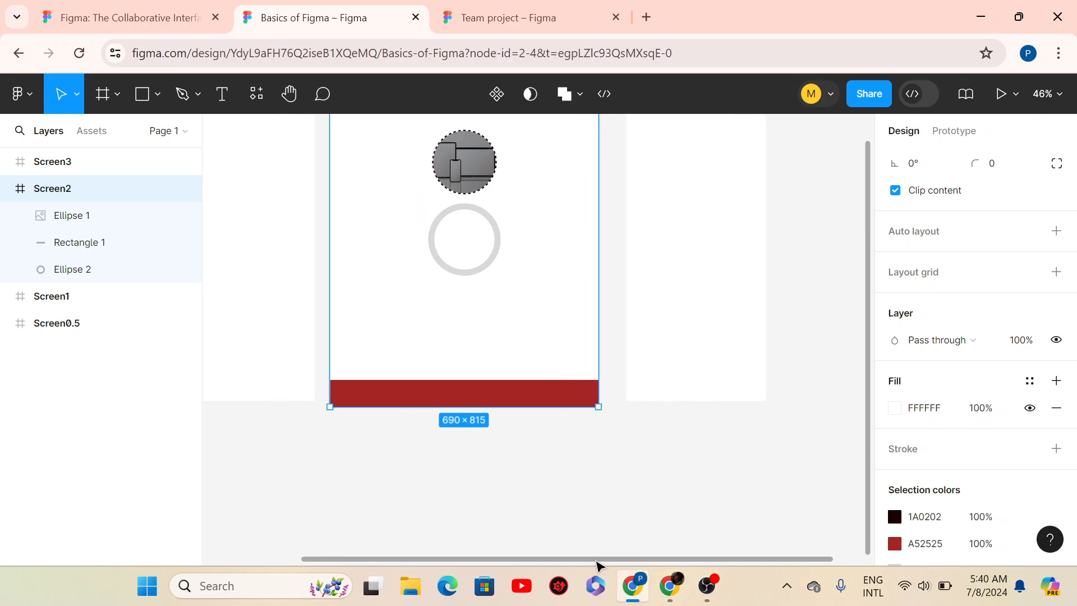
scroll(858, 389, up, 3)
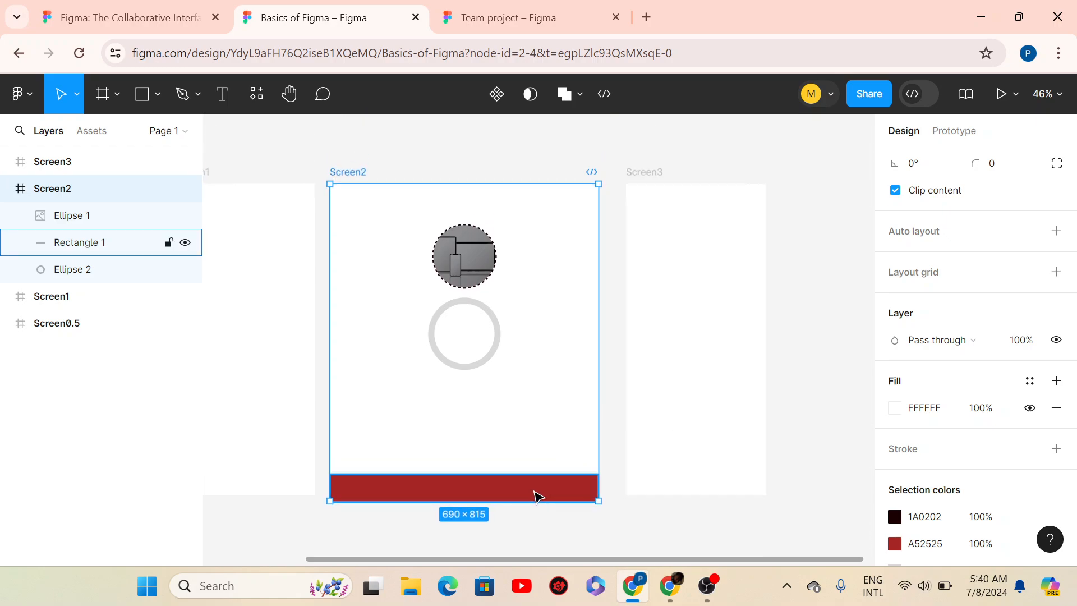
click(533, 496)
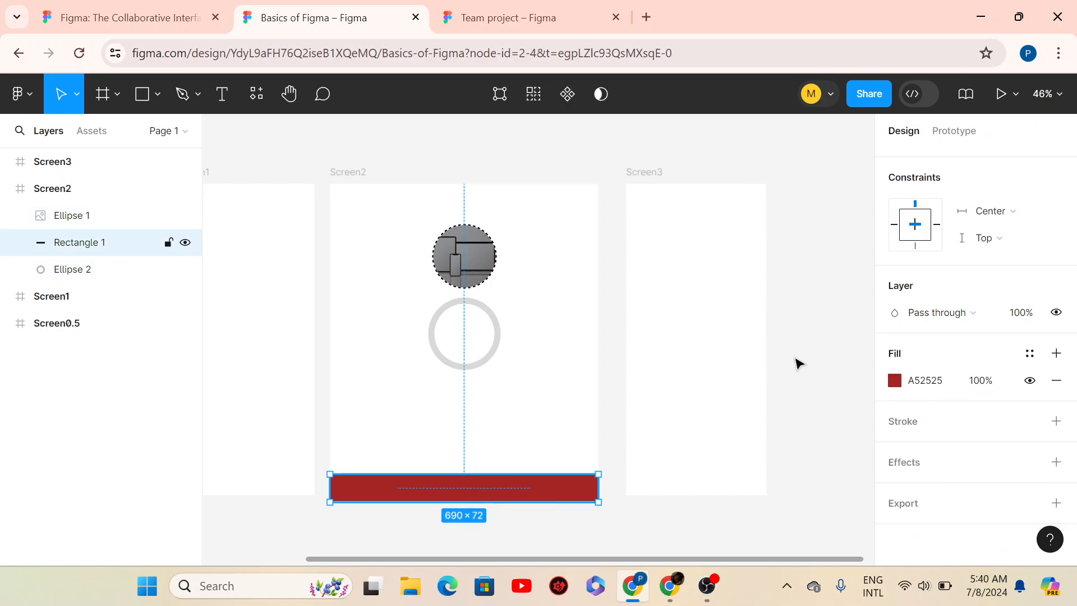
click(995, 240)
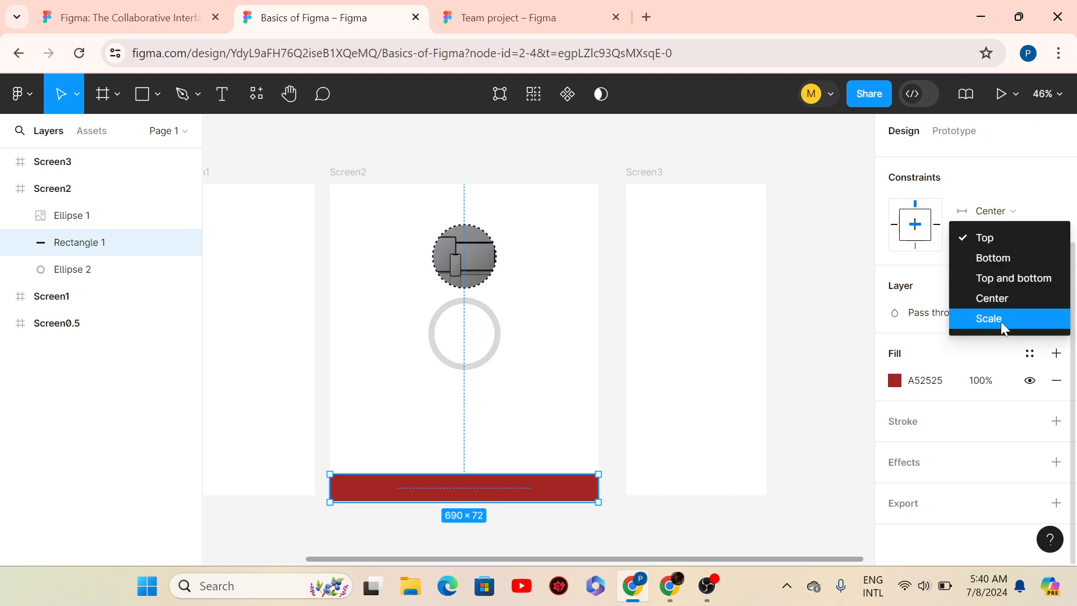
click(990, 262)
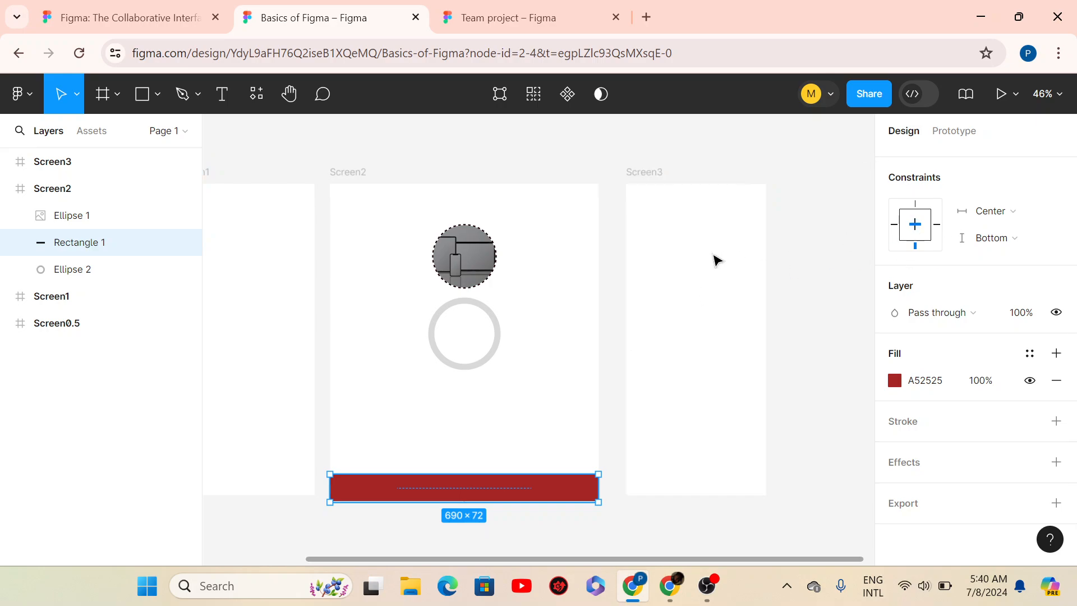
click(341, 179)
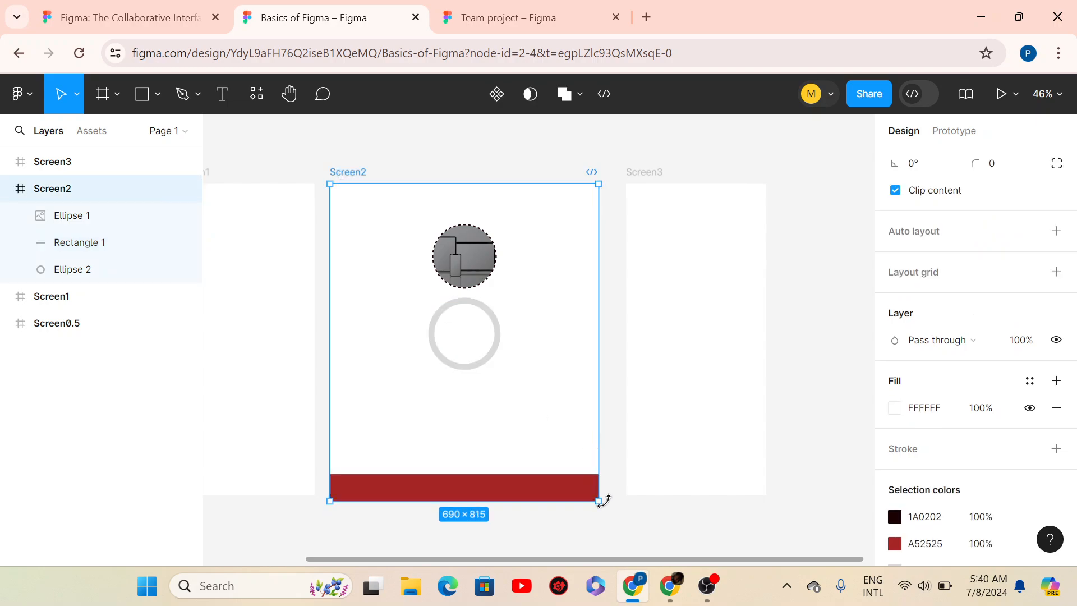
- Resize Screen2 to about 690×604, with the red bar tracking its bottom edge
drag(599, 500, 627, 544)
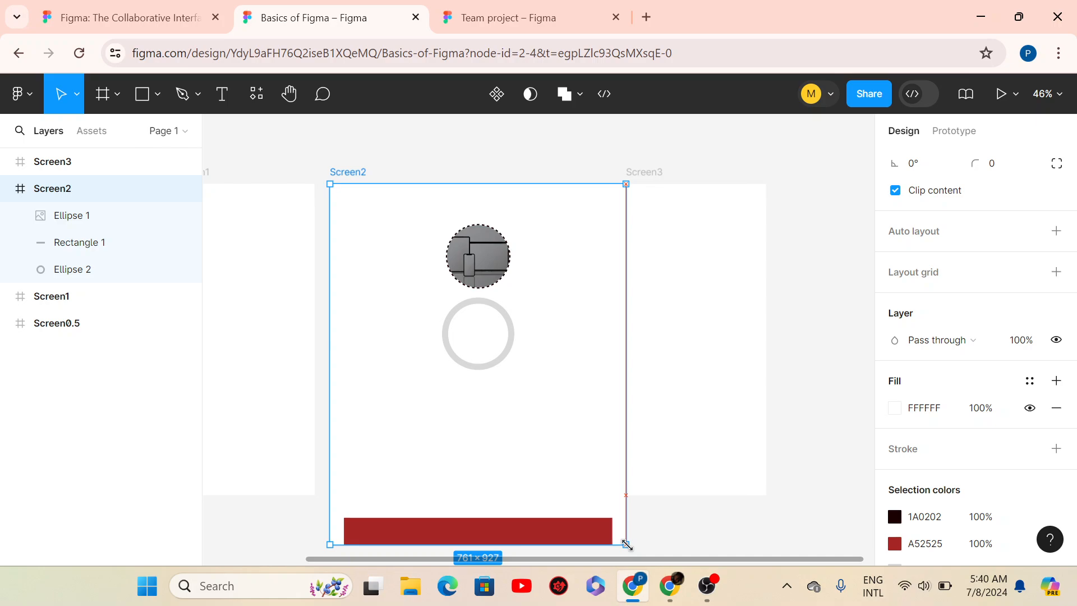
drag(627, 544, 596, 415)
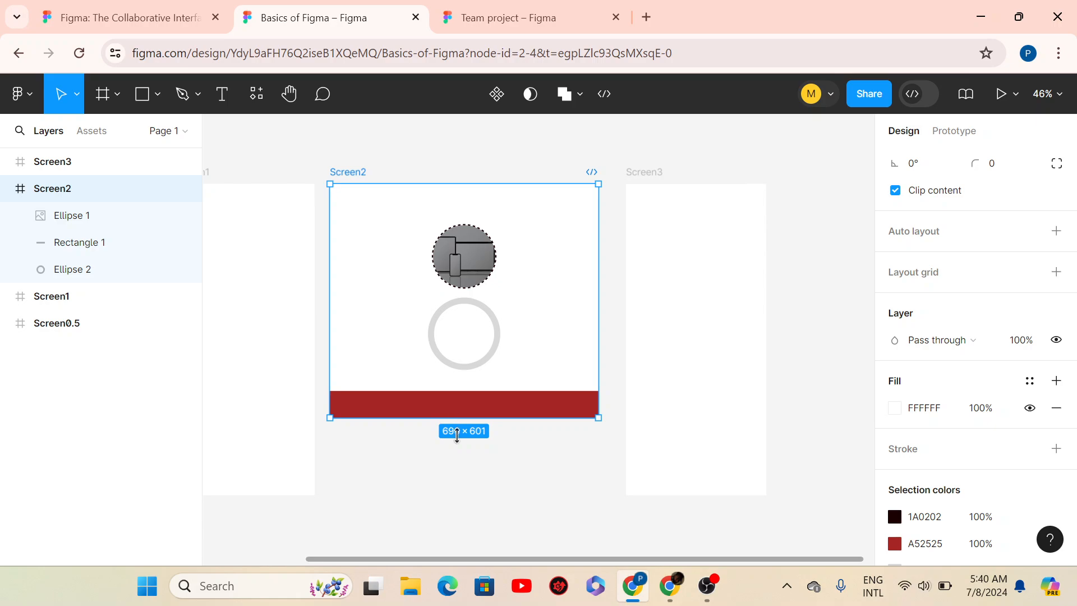
drag(455, 412, 480, 339)
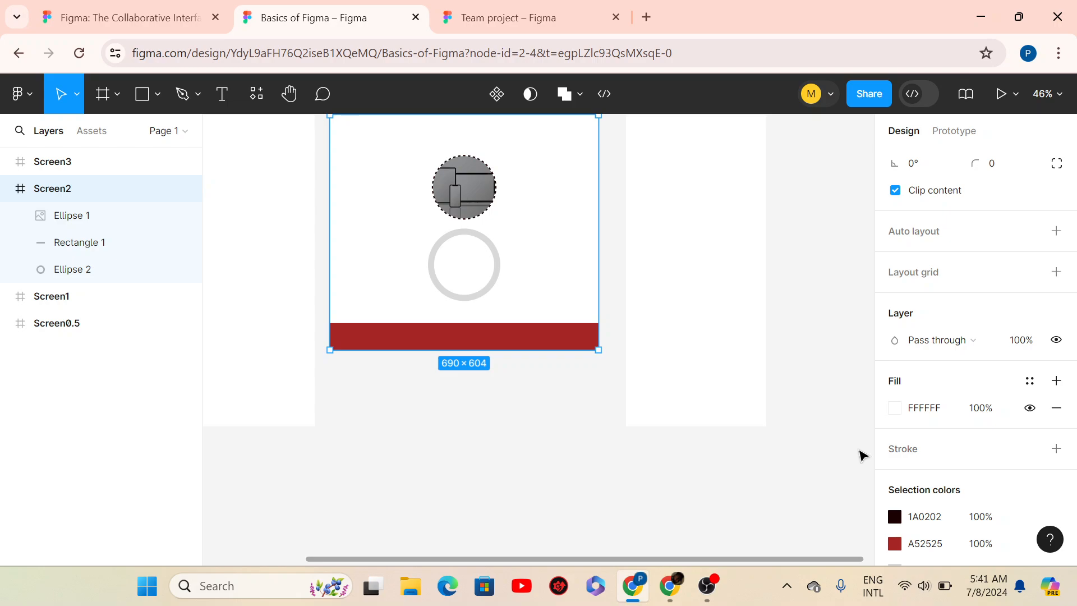
drag(814, 325, 785, 66)
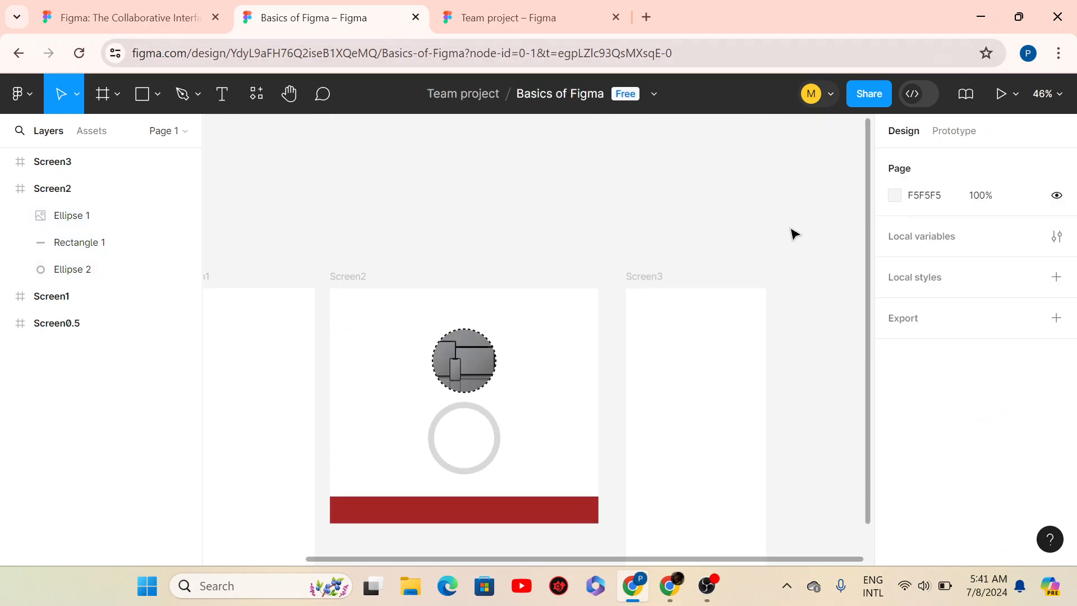
- Undo three times to restore the narrow Screen2 and the 187×164 red rectangle
drag(837, 315, 846, 557)
scroll(615, 539, down, 3)
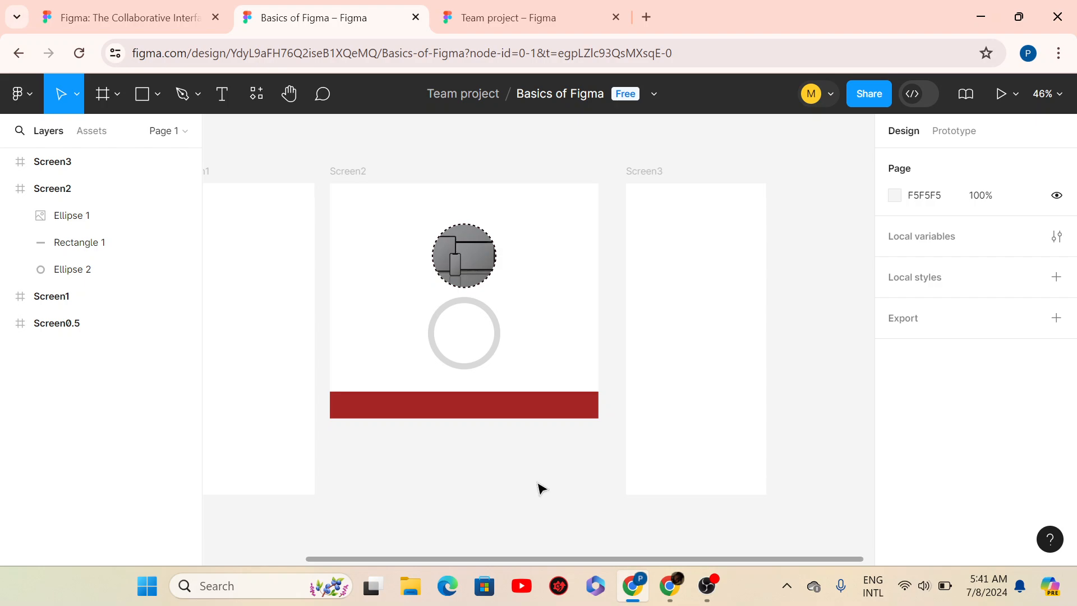
key(ctrl+z)
key(ctrl+z)
key(ctrl+z)
key(ctrl+z)
key(ctrl+z)
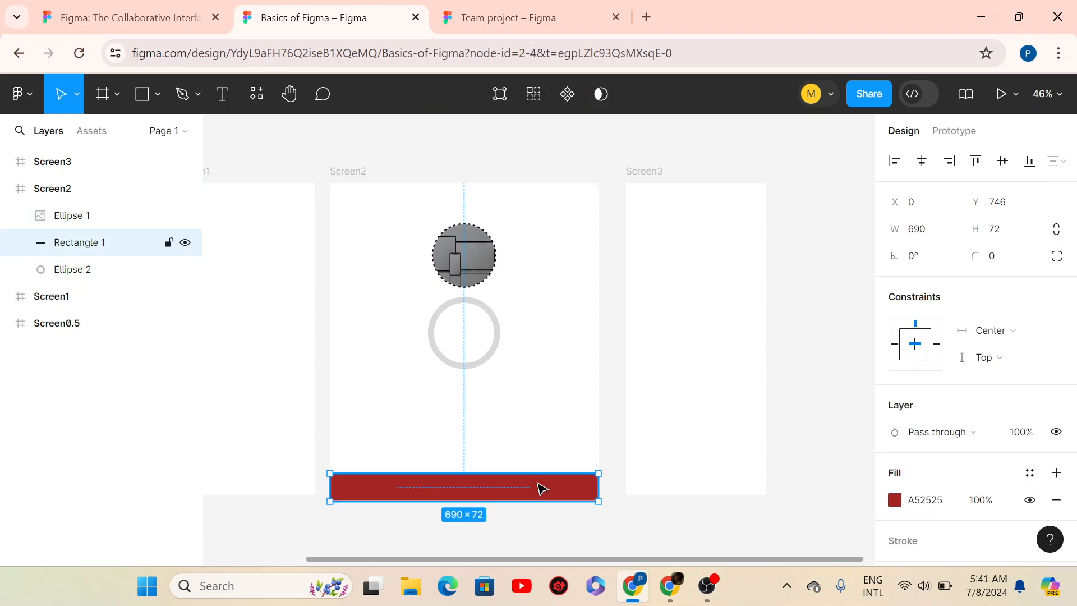
key(ctrl+z)
key(ctrl+z)
key(ctrl+z)
key(ctrl+z)
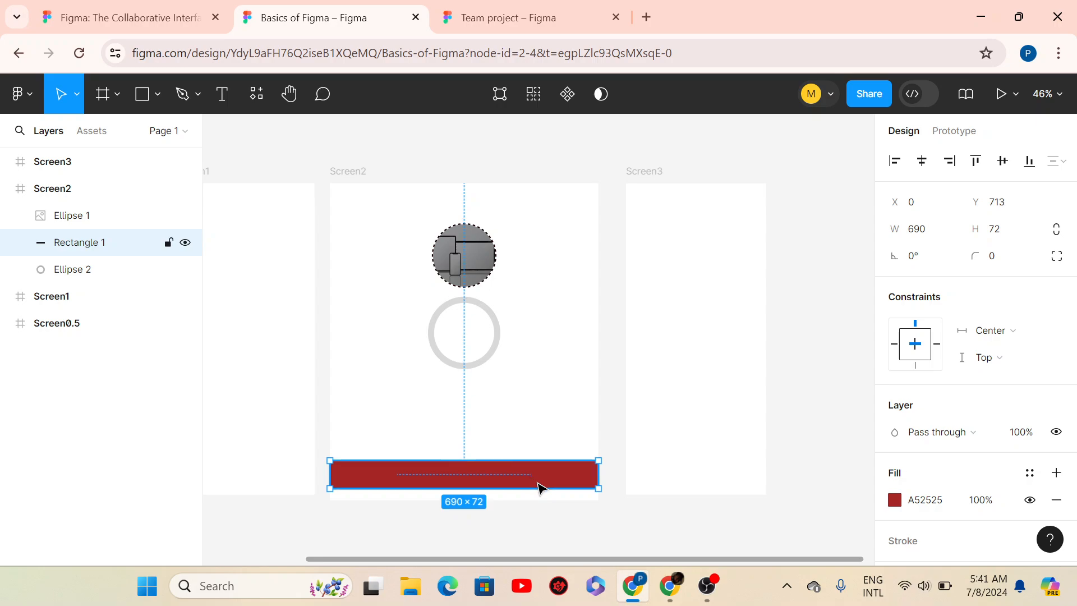
key(ctrl+z)
key(ctrl+z)
key(ctrl+z)
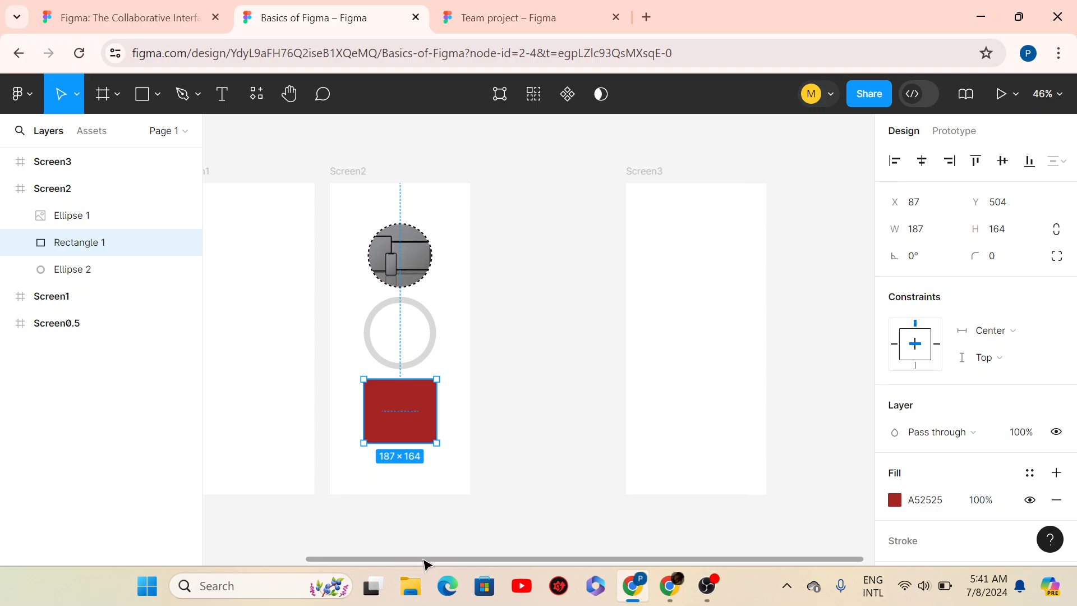
drag(418, 560, 290, 559)
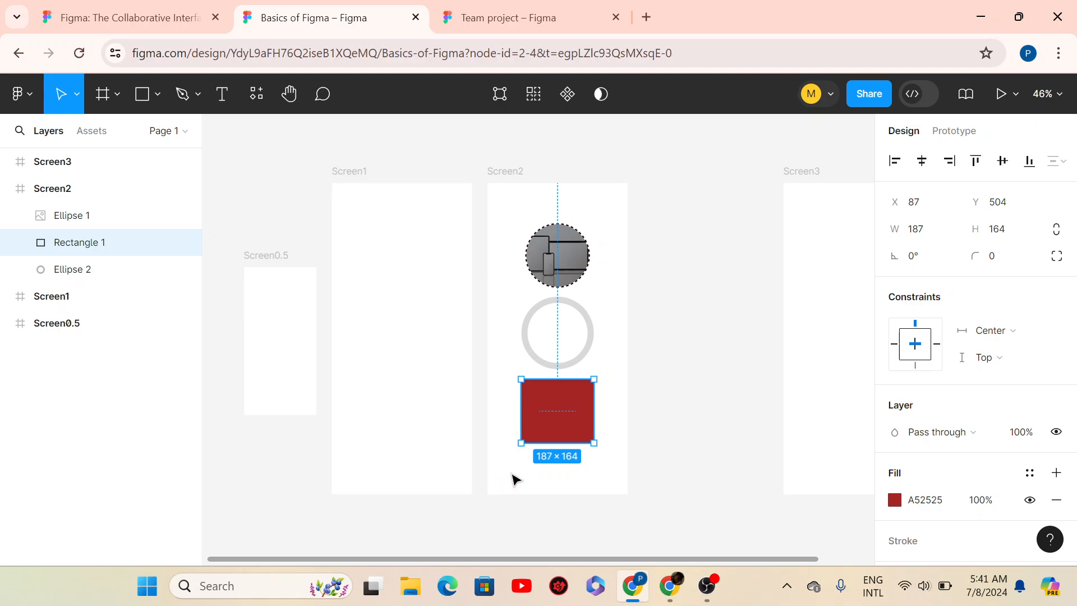
scroll(516, 480, up, 1)
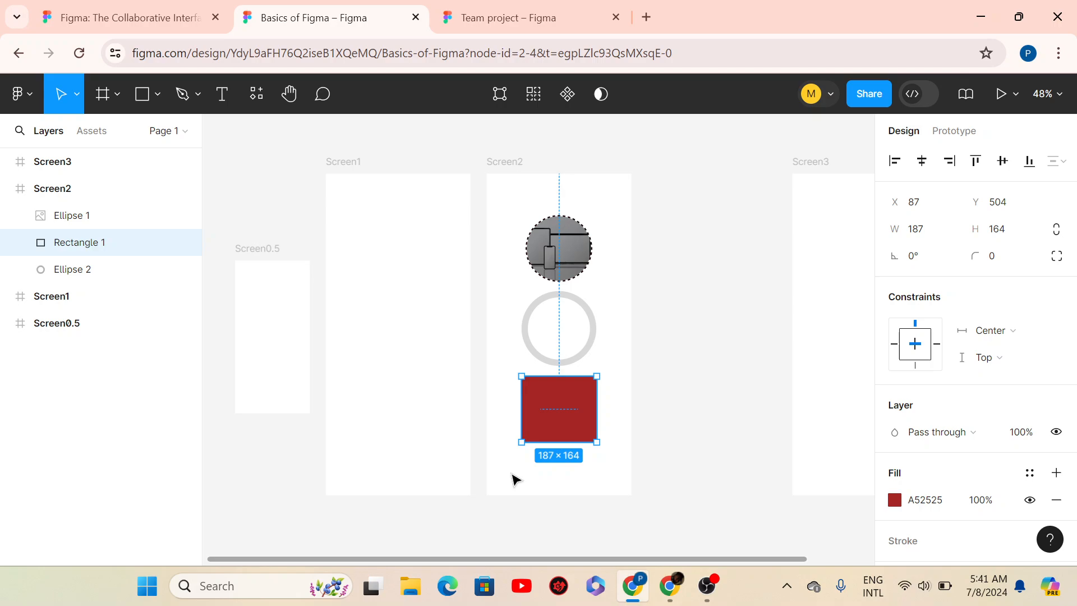
- Stretch Screen2's bottom edge down so the frame measures 360×930
click(645, 230)
click(580, 405)
click(495, 171)
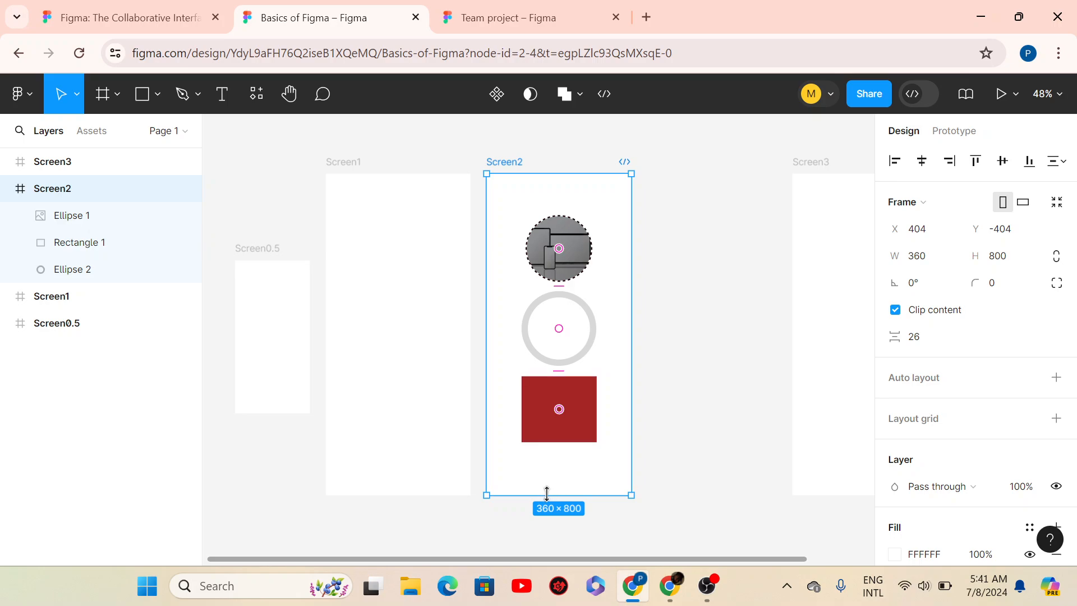
drag(547, 496, 547, 546)
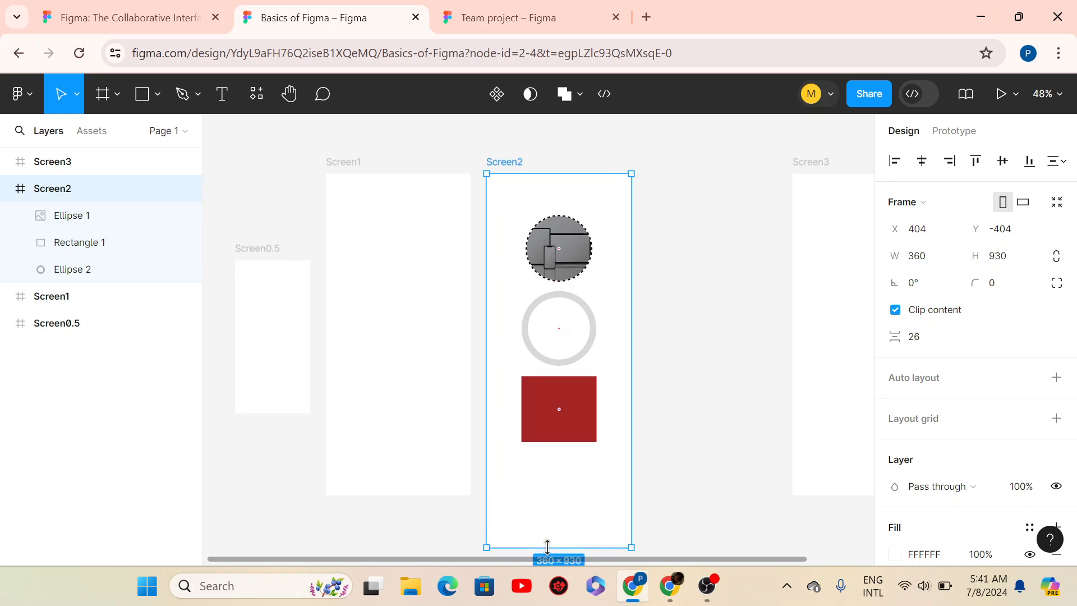
- Try placing and drawing stars below the red square with the Star tool, deleting each
click(156, 101)
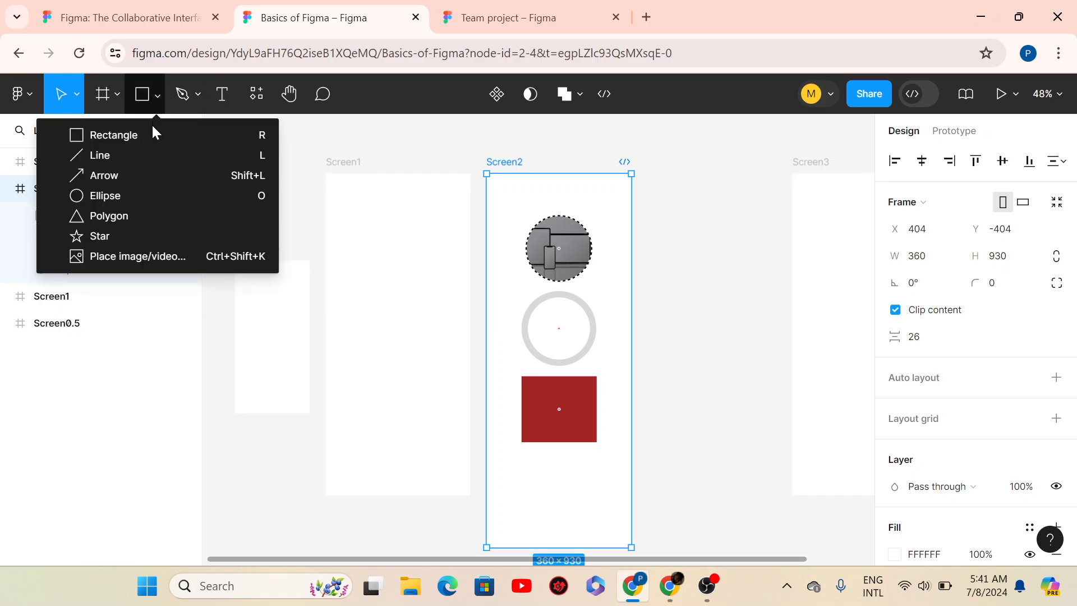
click(120, 234)
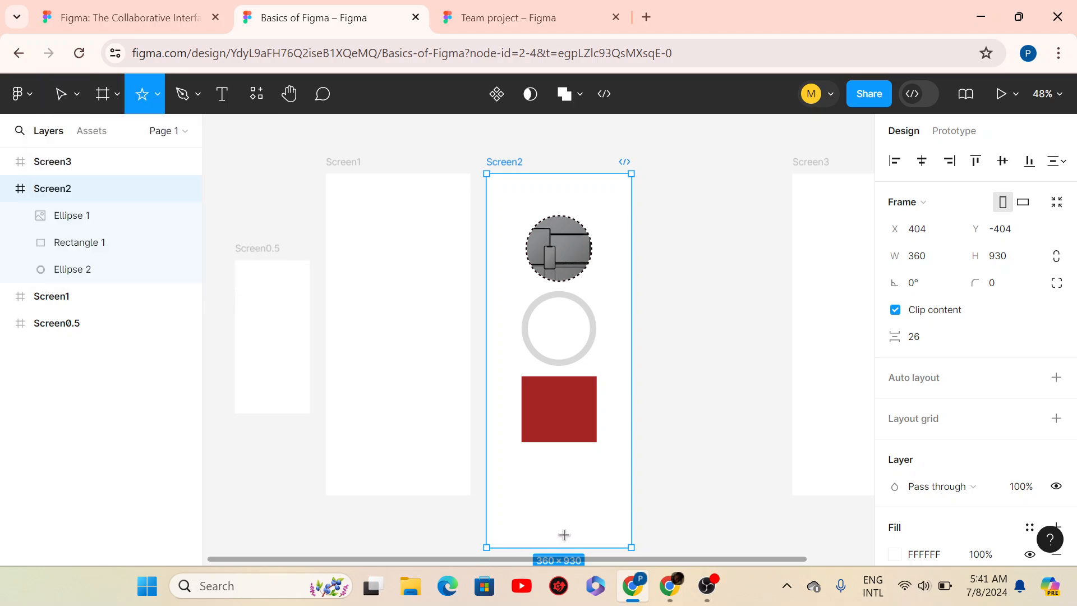
click(537, 465)
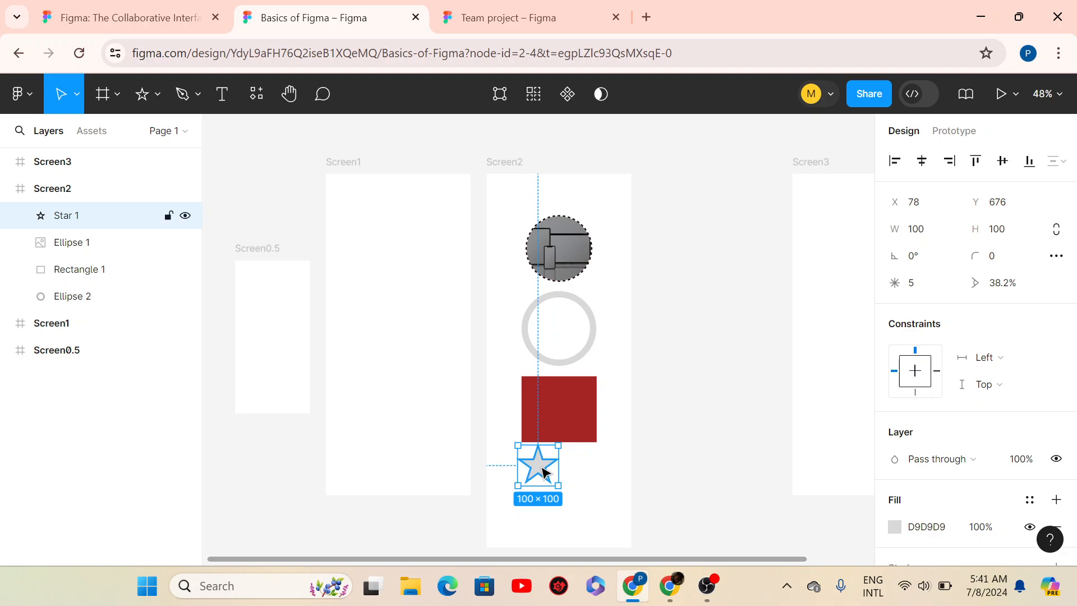
key(Delete)
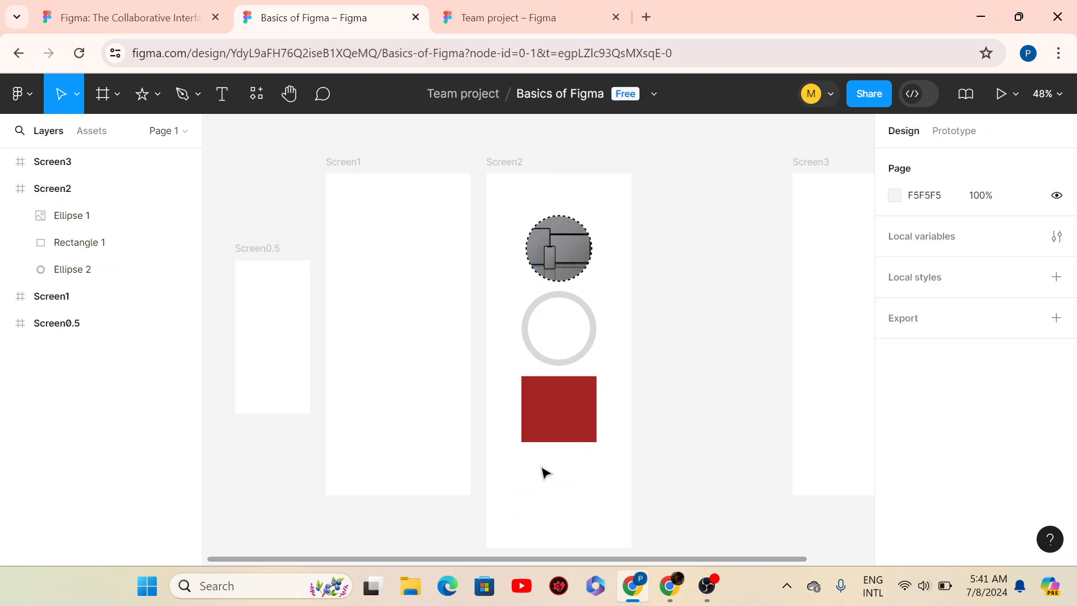
click(140, 104)
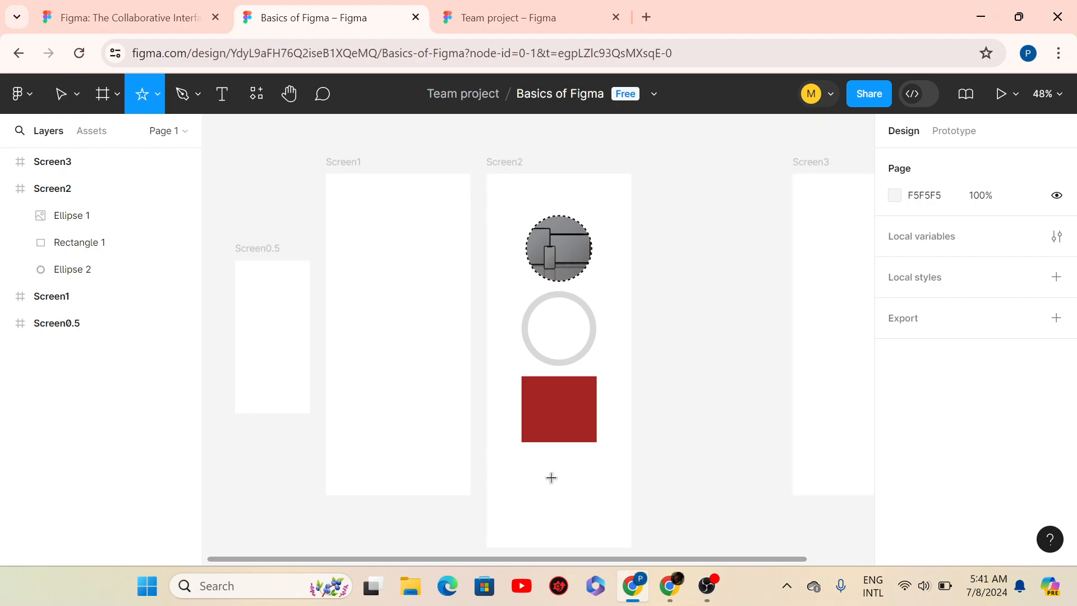
drag(550, 469, 599, 512)
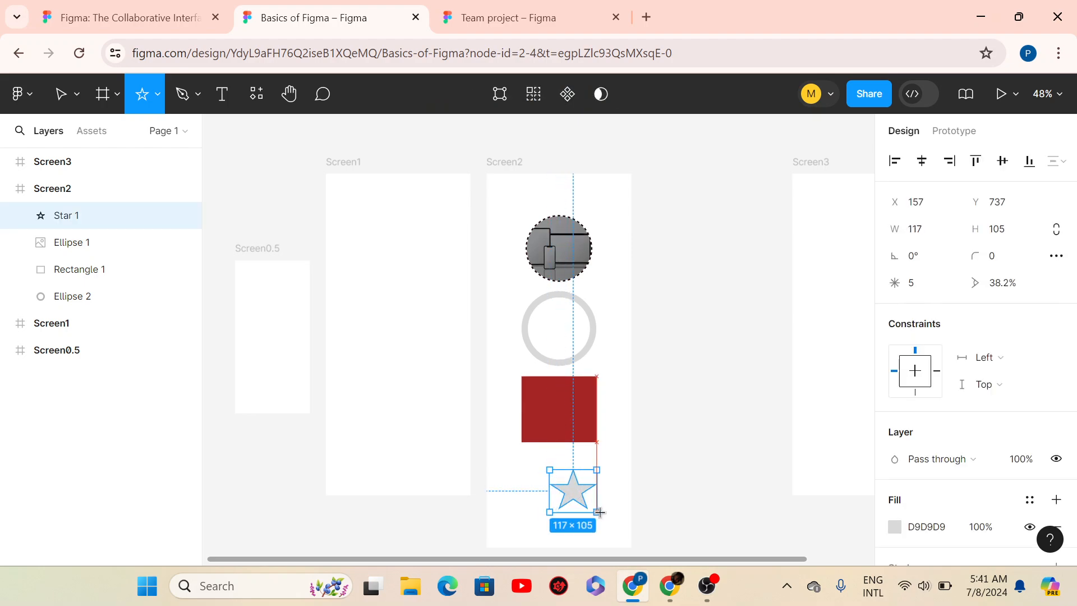
key(Delete)
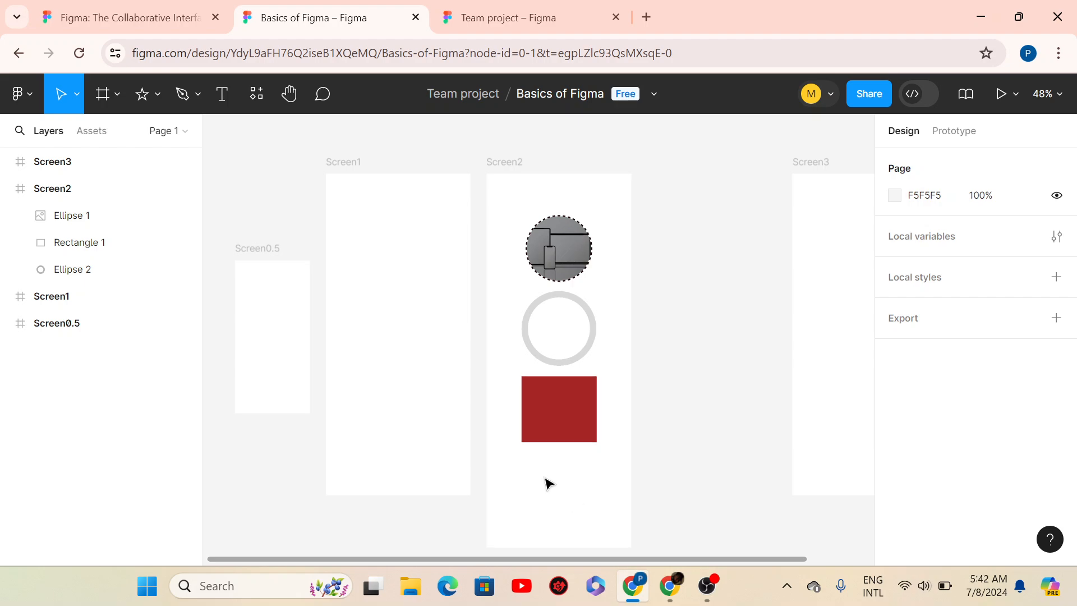
click(143, 92)
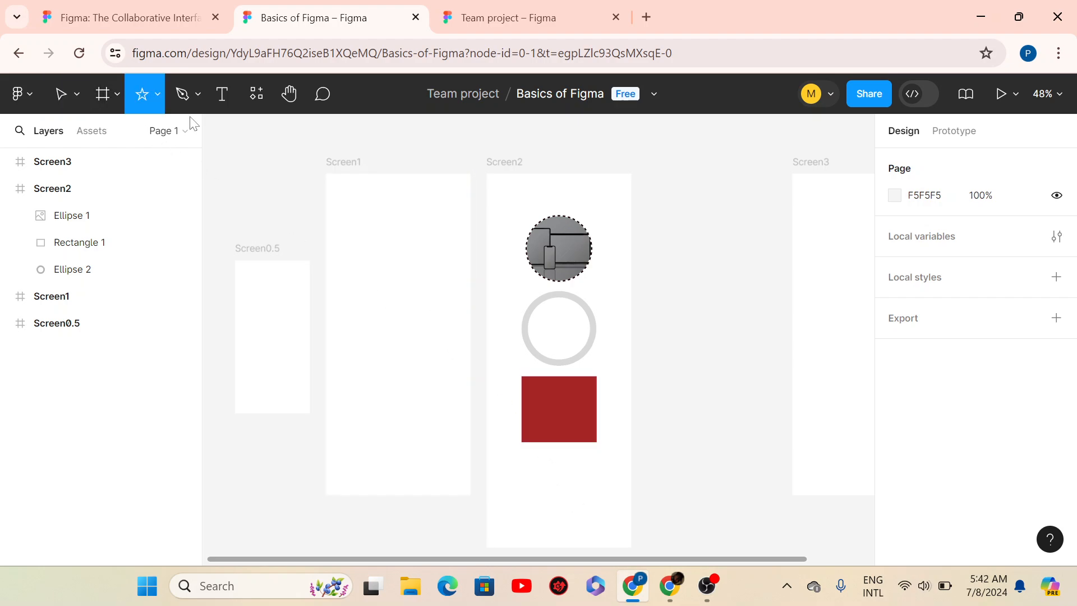
- Draw a 128×128 star below the red square and enlarge it to 197×197
drag(538, 462, 581, 512)
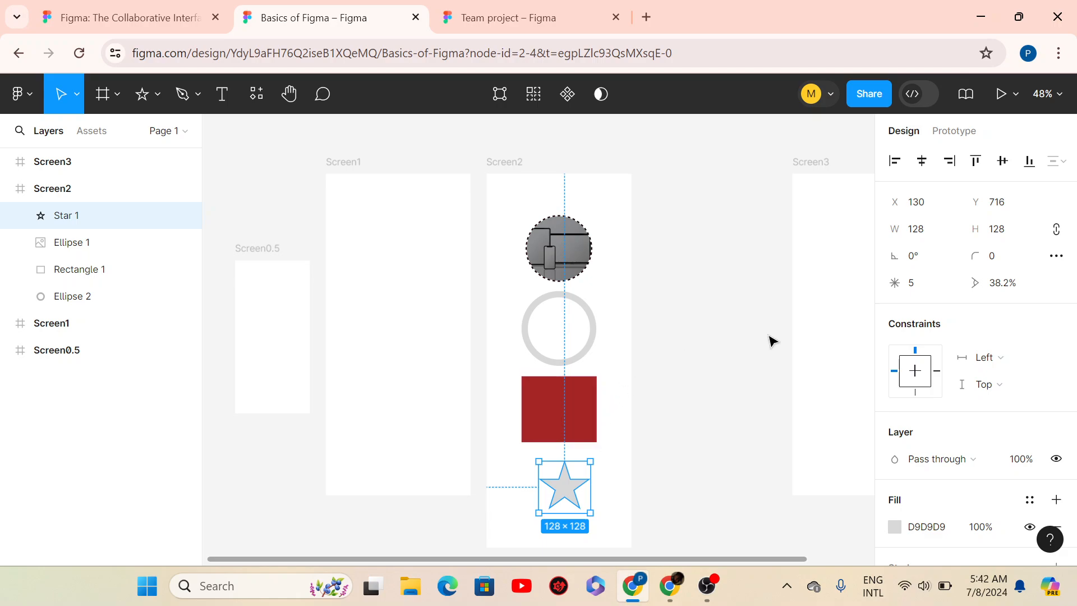
click(731, 467)
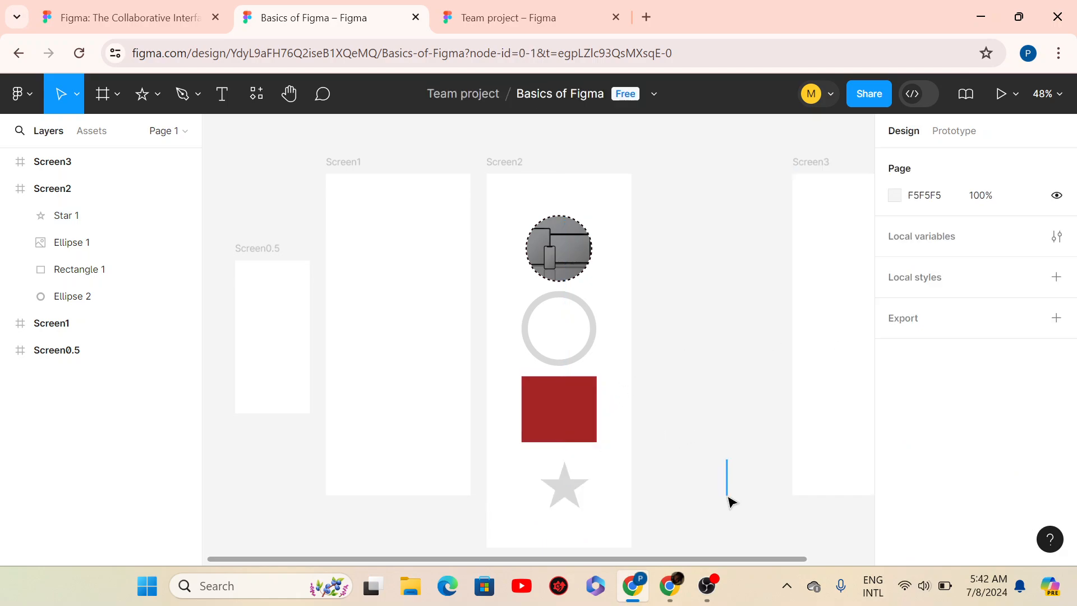
click(554, 502)
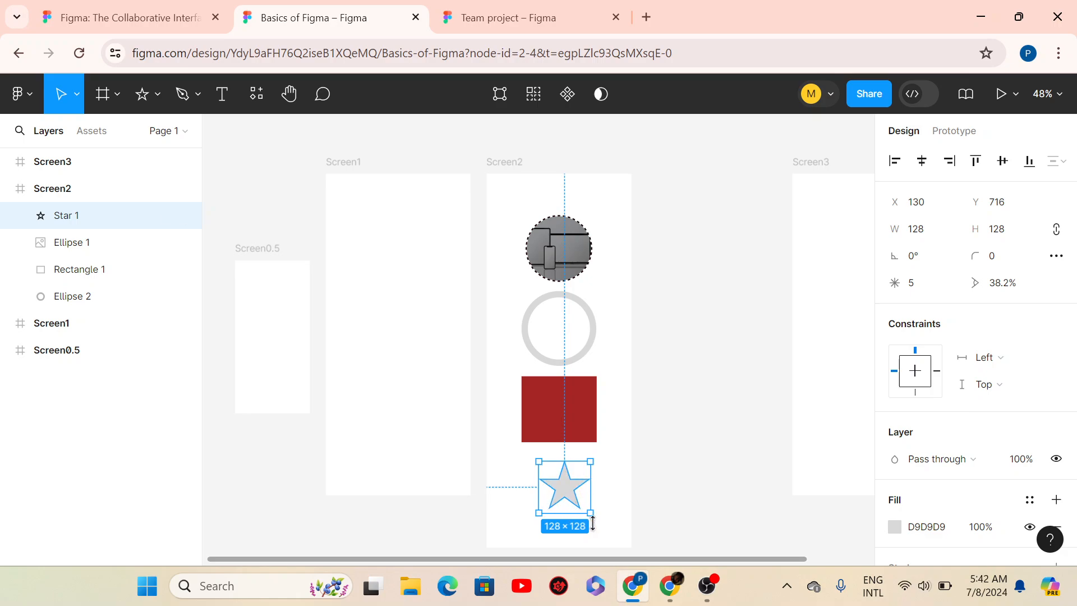
drag(590, 512, 617, 533)
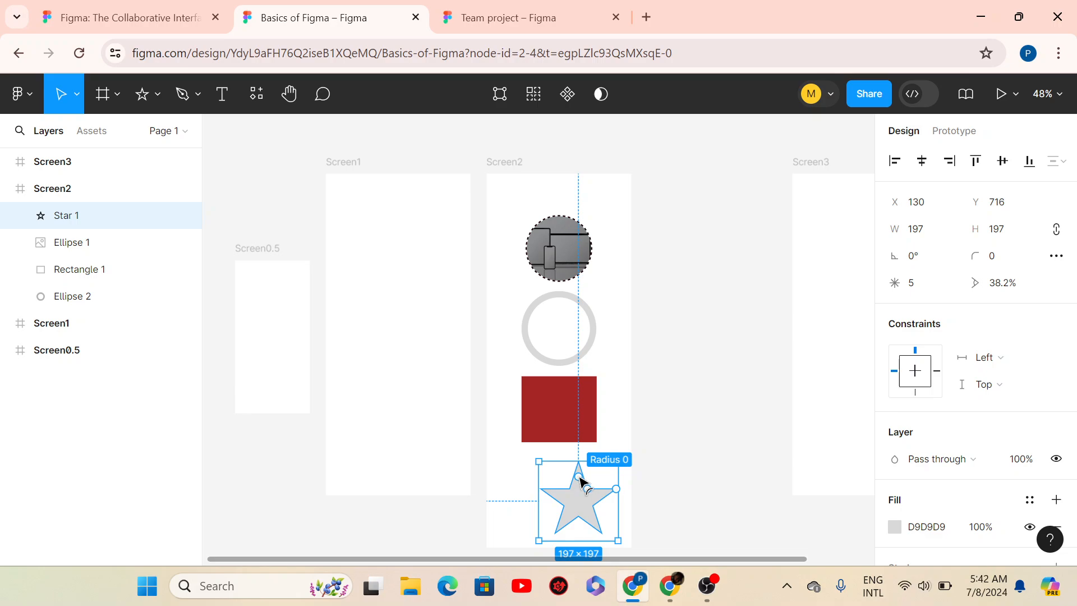
- Round Star 1's points with its radius handle, settling on a corner radius of 14
drag(579, 476, 575, 488)
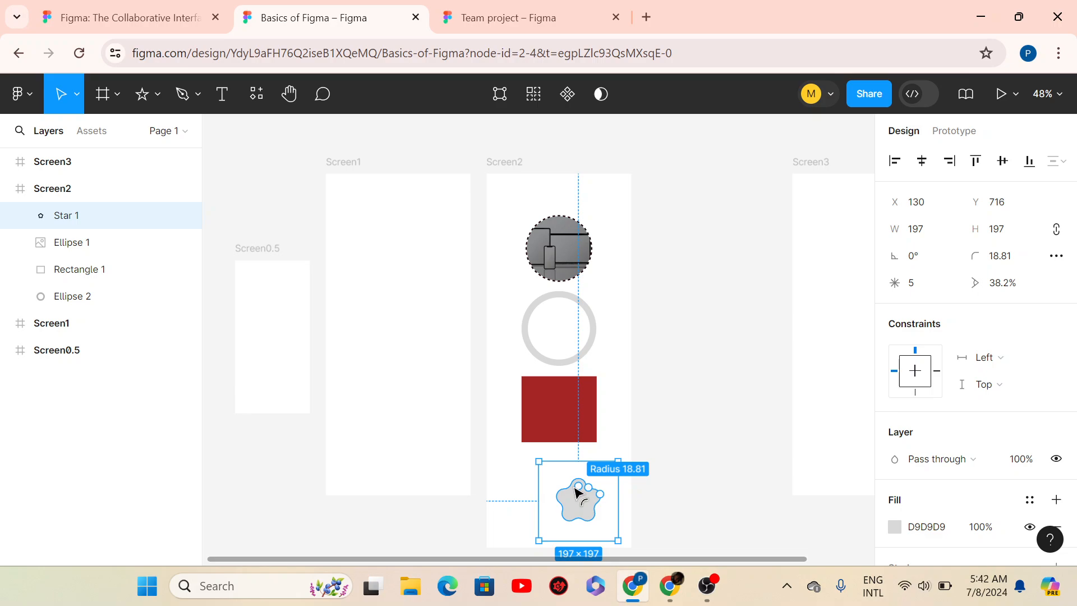
drag(579, 474, 582, 481)
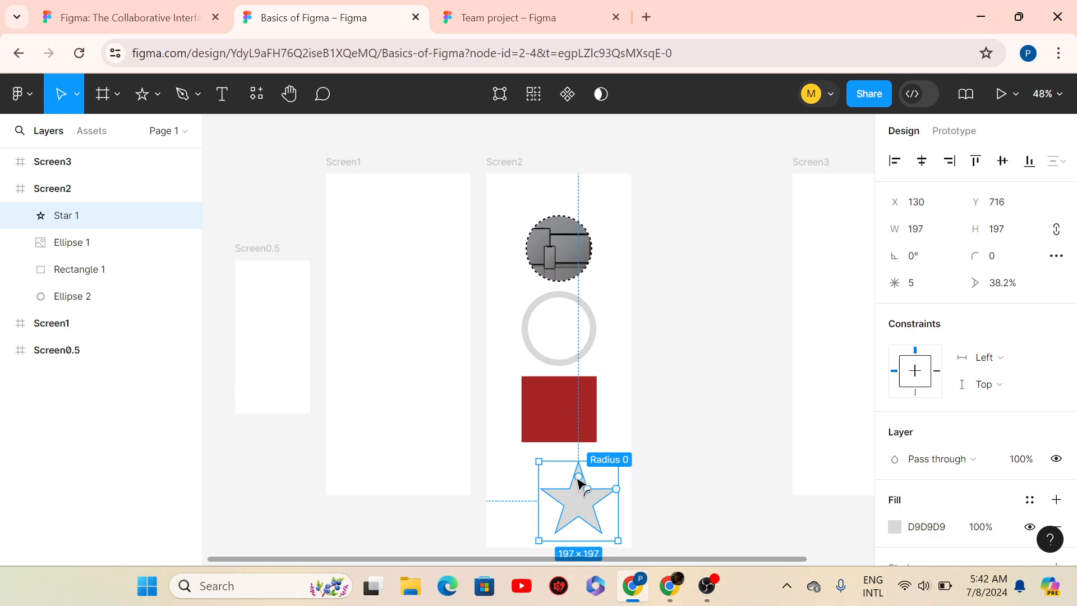
drag(577, 478, 582, 486)
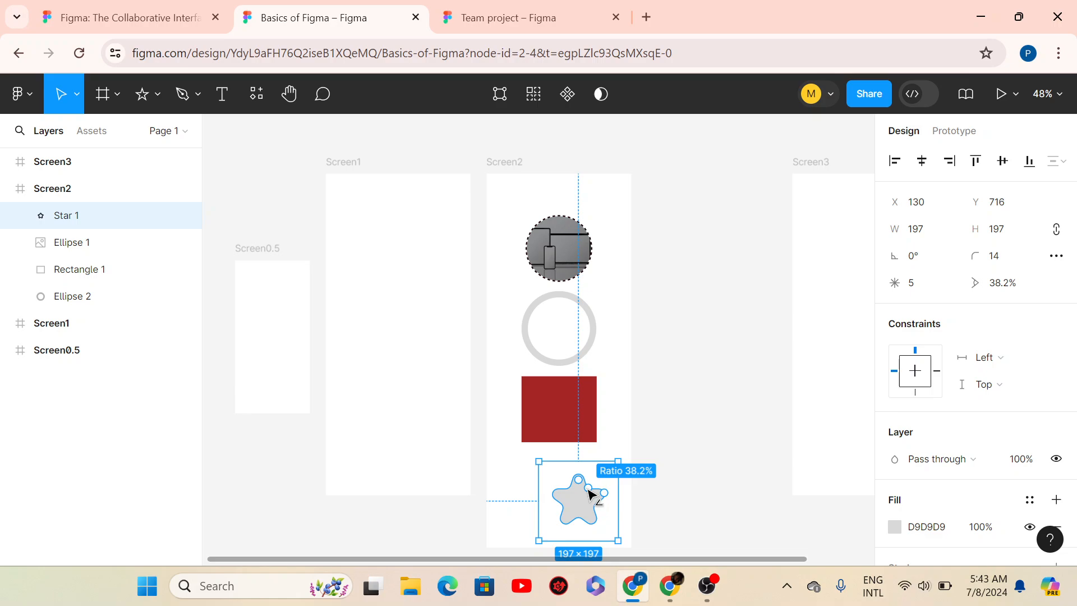
- Adjust Star 1's ratio and count handles, trying 100% and 15%, toward 10 points at 35%
drag(588, 493, 613, 477)
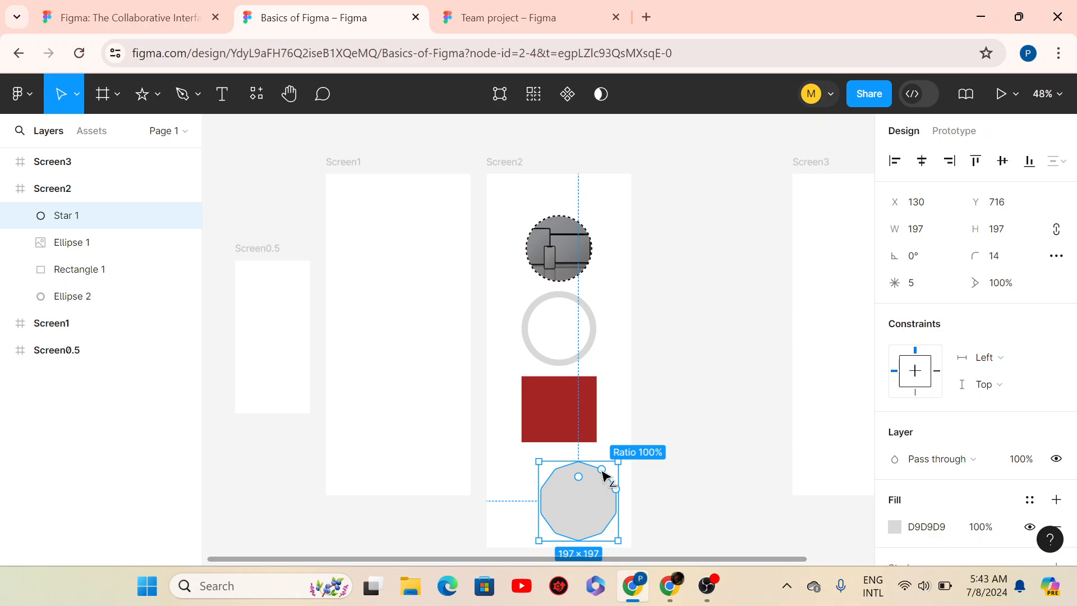
mouse_move(602, 471)
mouse_down()
mouse_move(604, 482)
mouse_move(609, 472)
mouse_up()
mouse_move(601, 488)
mouse_down()
mouse_move(588, 496)
mouse_move(617, 464)
mouse_move(585, 520)
mouse_move(608, 503)
mouse_up()
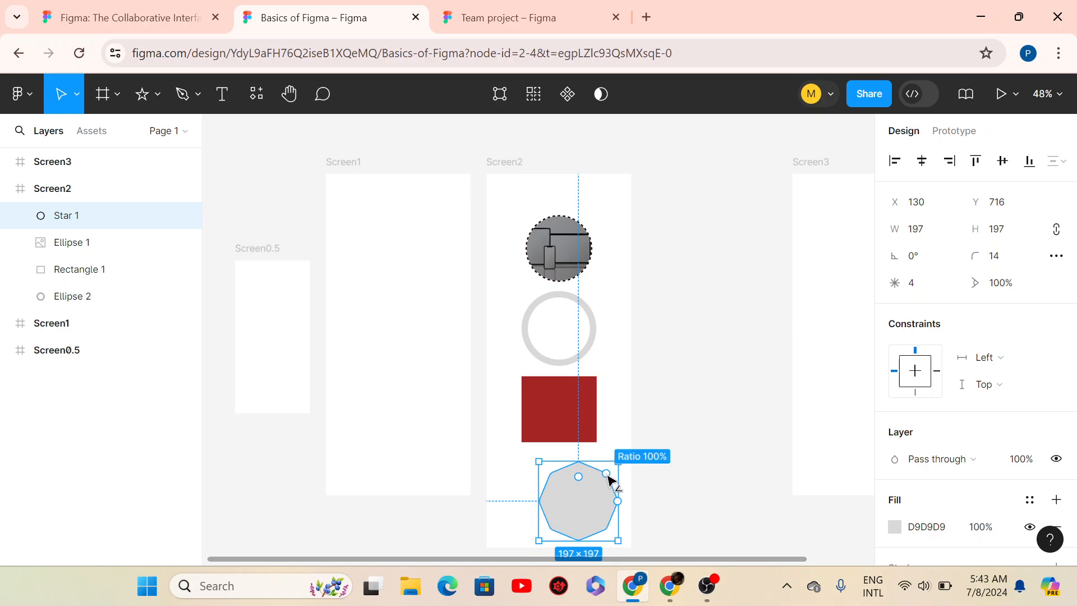
drag(607, 476, 657, 392)
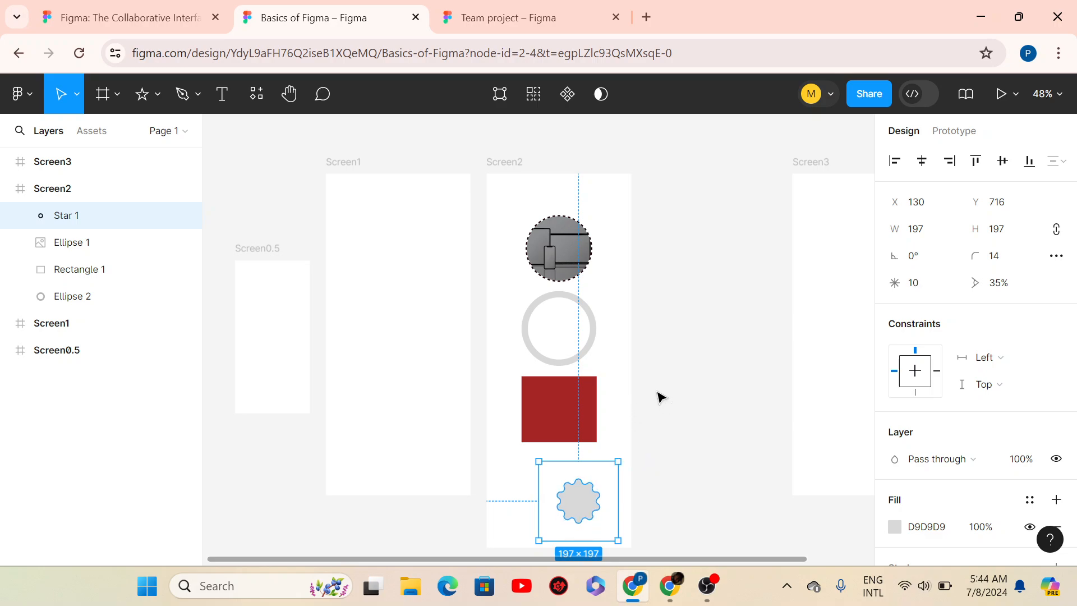
- Experiment with Star 1's point count and ratio, dropping the ratio as low as 3%
scroll(570, 536, up, 5)
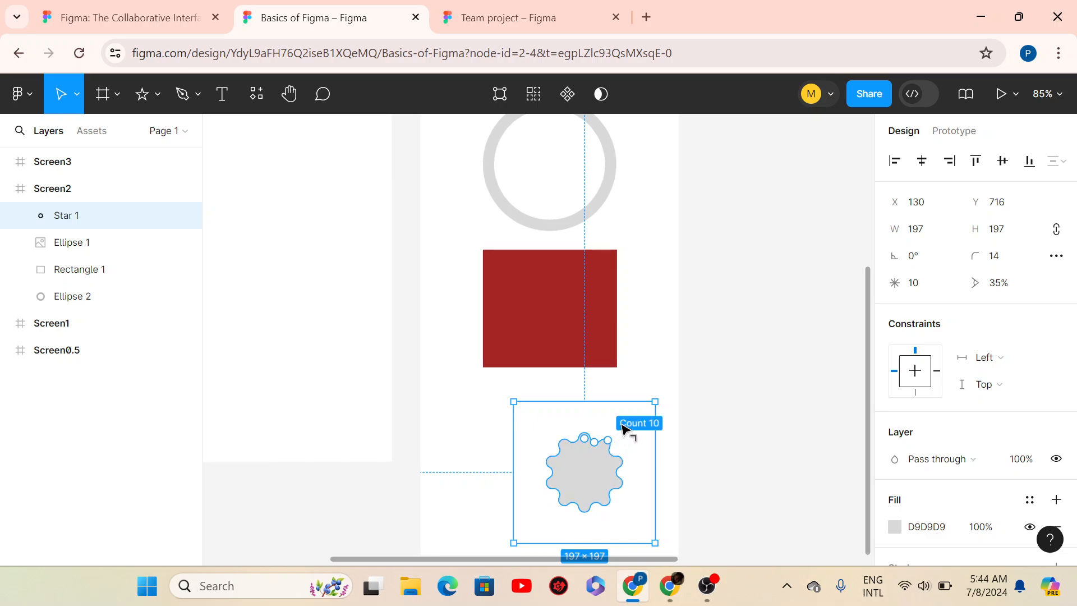
drag(623, 427, 641, 317)
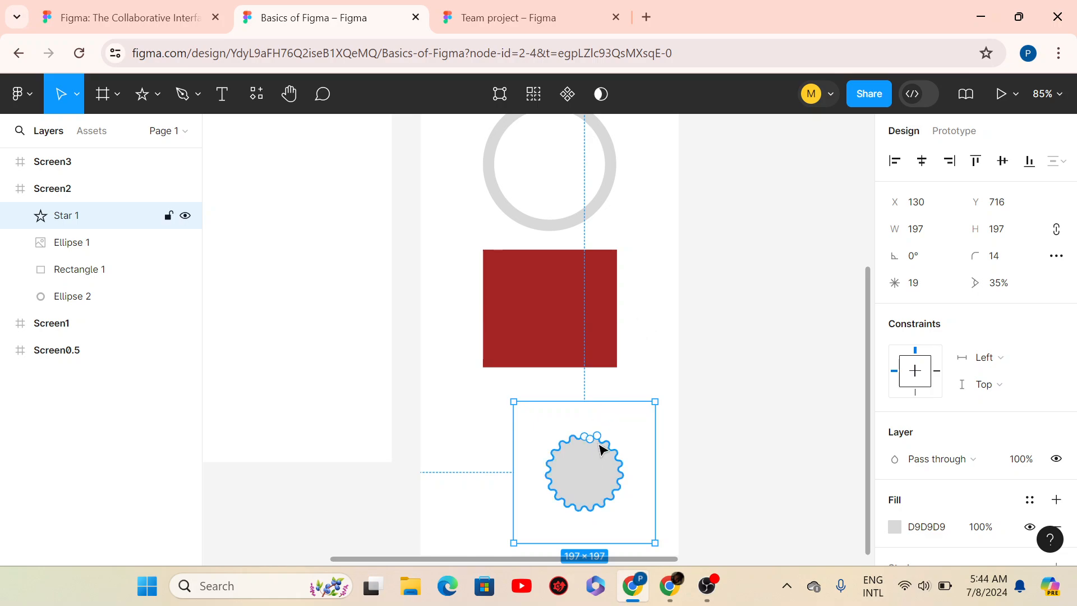
drag(593, 443, 599, 473)
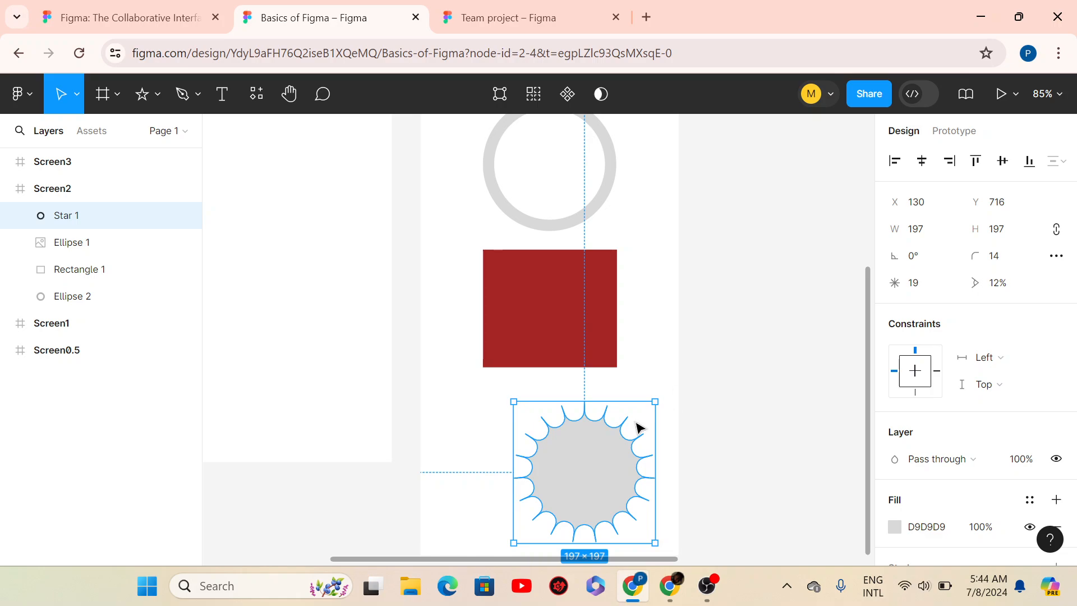
drag(586, 460, 585, 469)
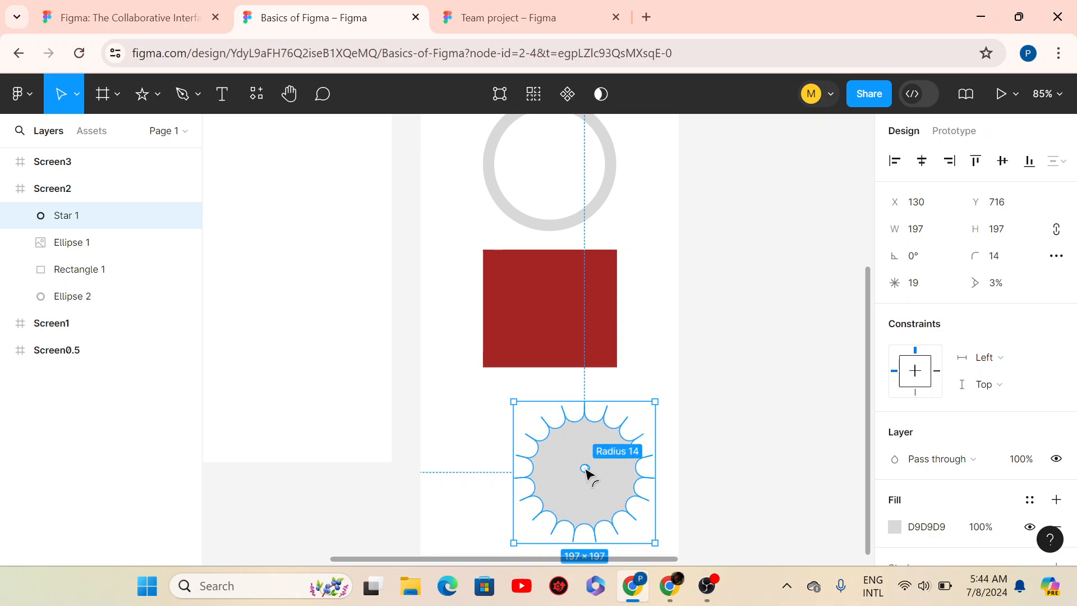
- Undo back to the sharp five-point star with a 38.2% ratio
key(ctrl+z)
key(ctrl+z)
key(ctrl+z)
key(ctrl+z)
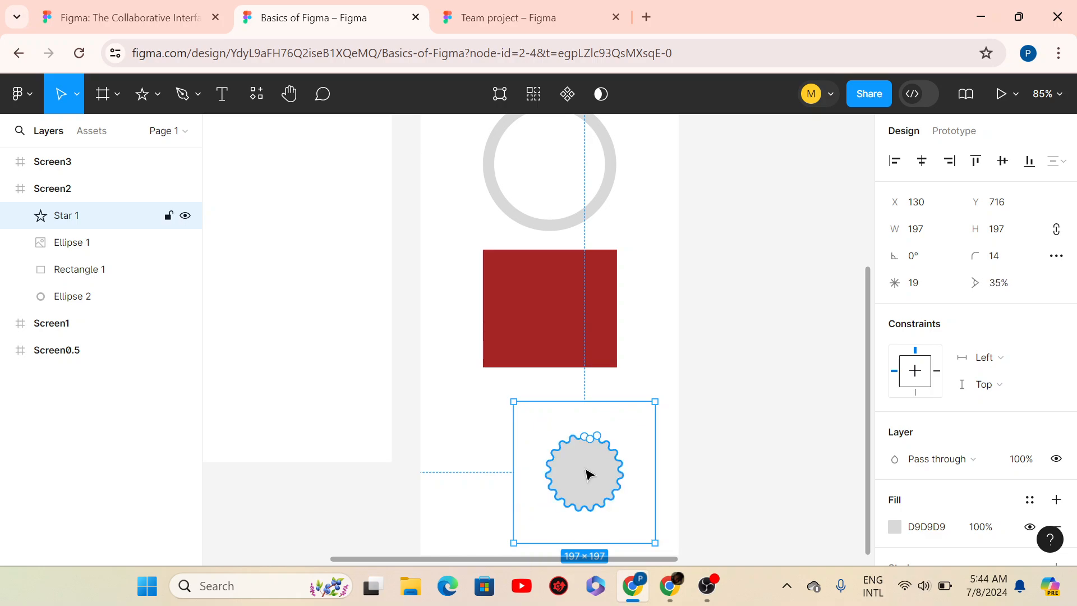
key(ctrl+z)
key(ctrl+z)
key(ctrl+z)
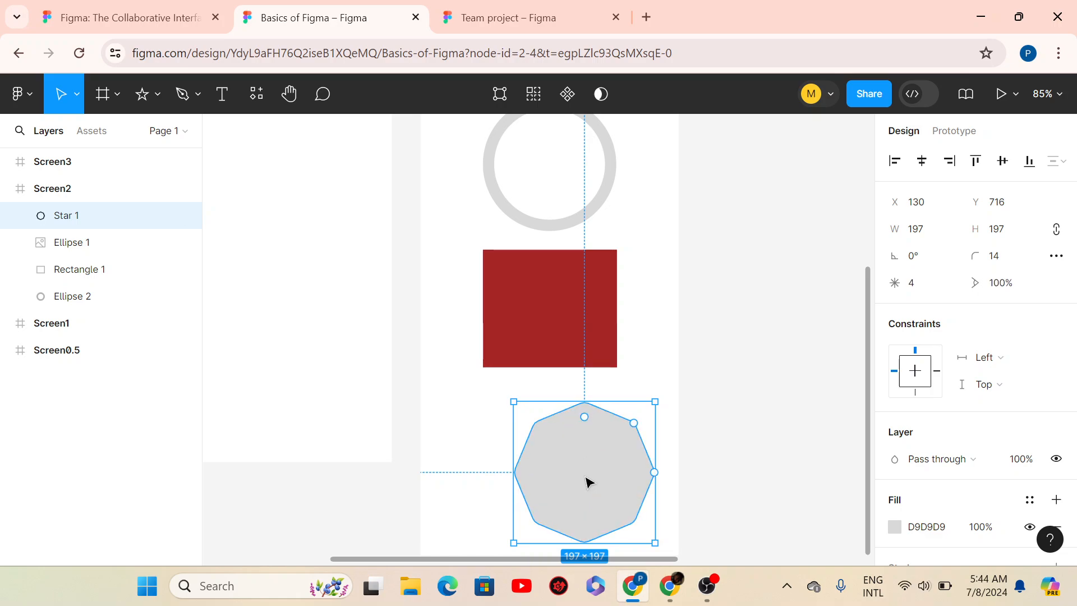
key(ctrl+z)
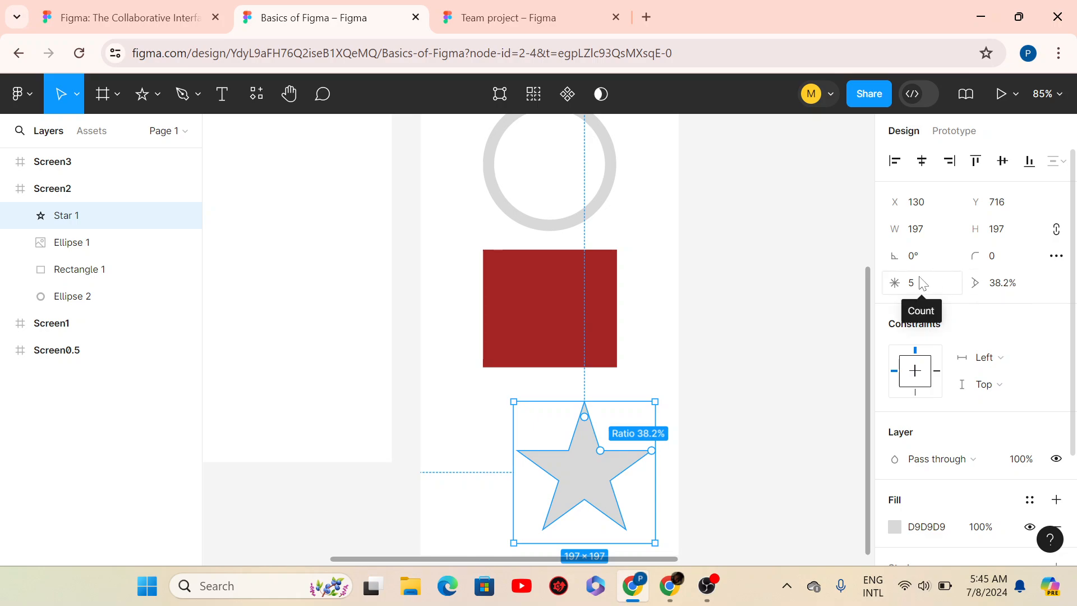
- Give Star 1 a corner radius of 16
click(1001, 263)
drag(999, 259, 974, 257)
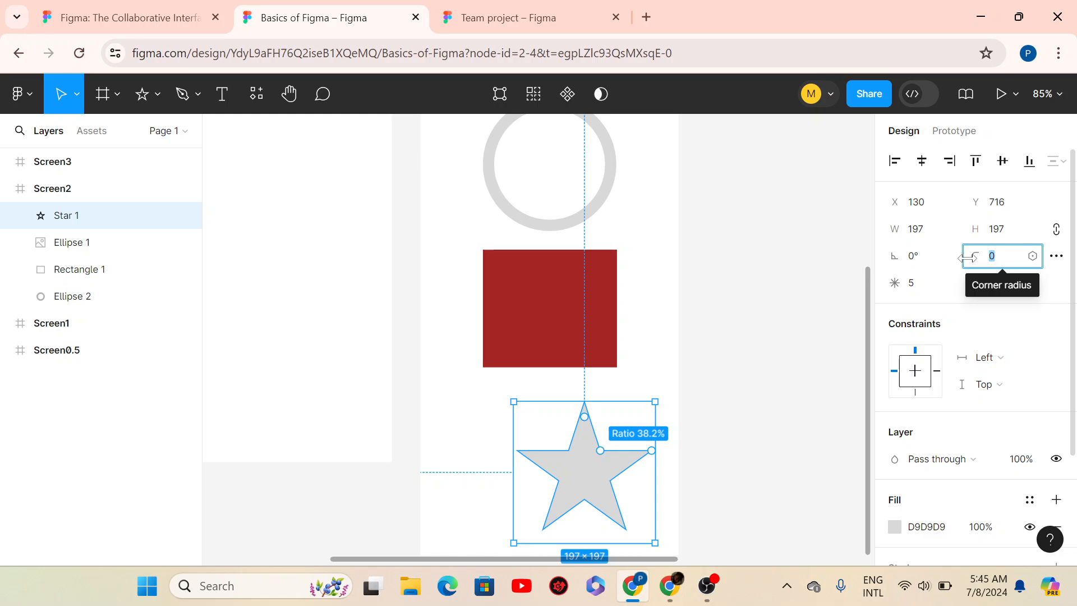
text(16)
key(Return)
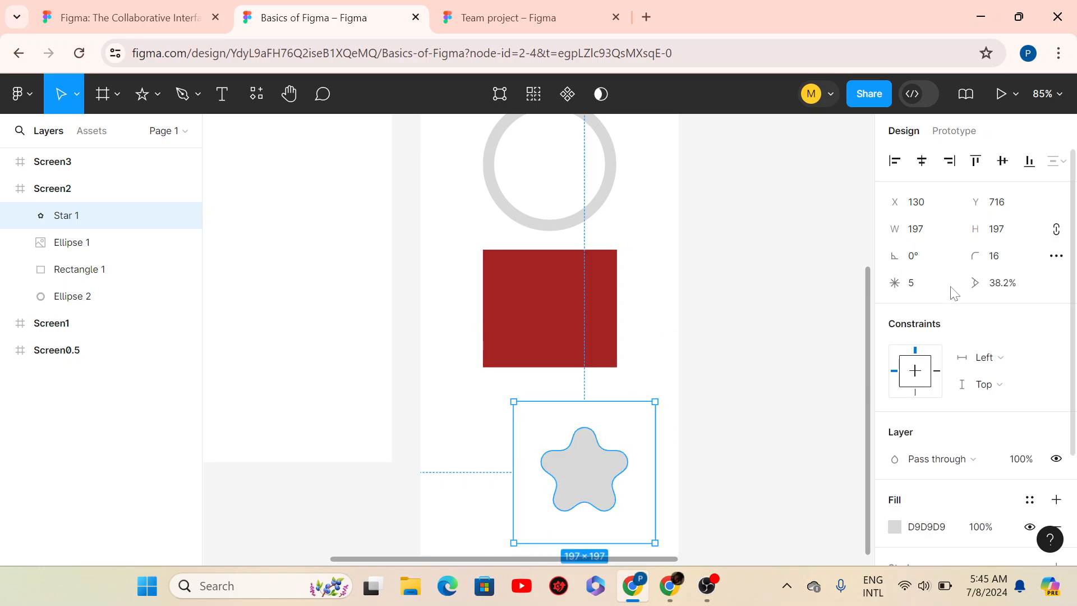
- Change Star 1's point count to 6, then to 8
click(913, 286)
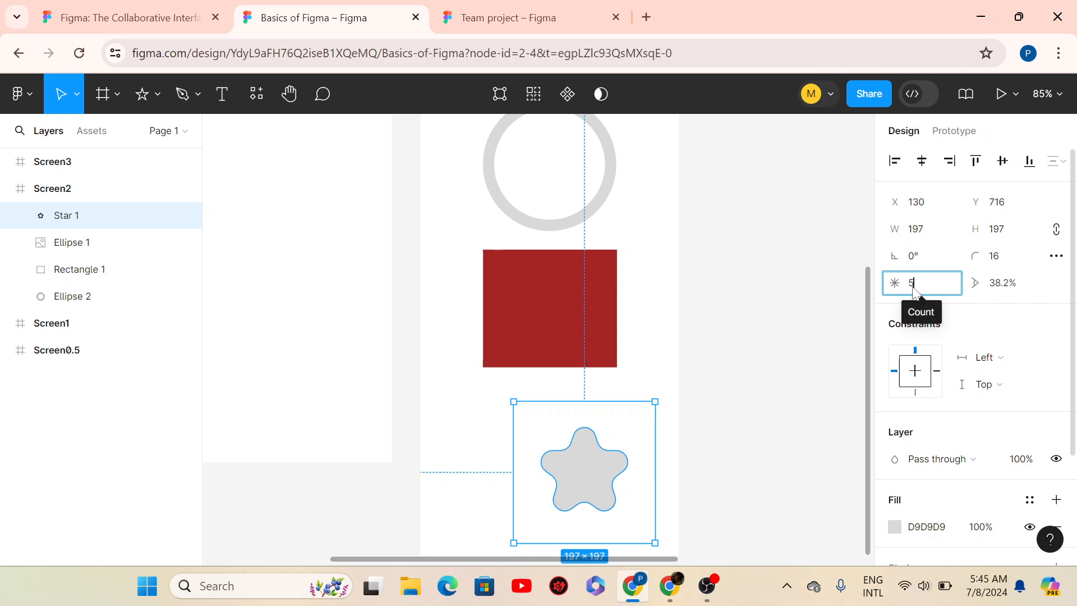
double_click(914, 288)
text(6)
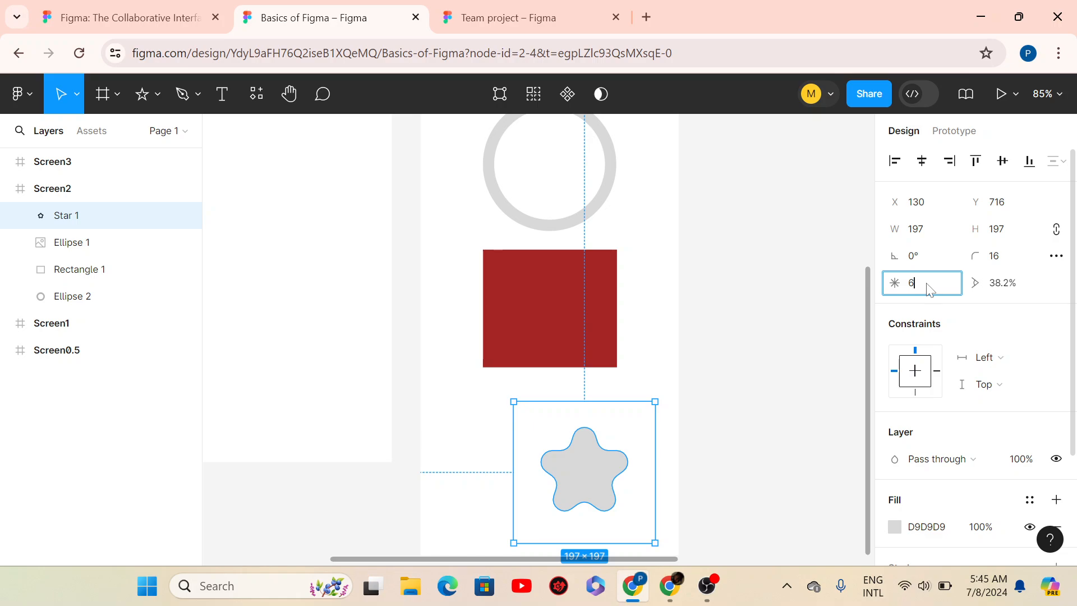
key(Return)
click(929, 289)
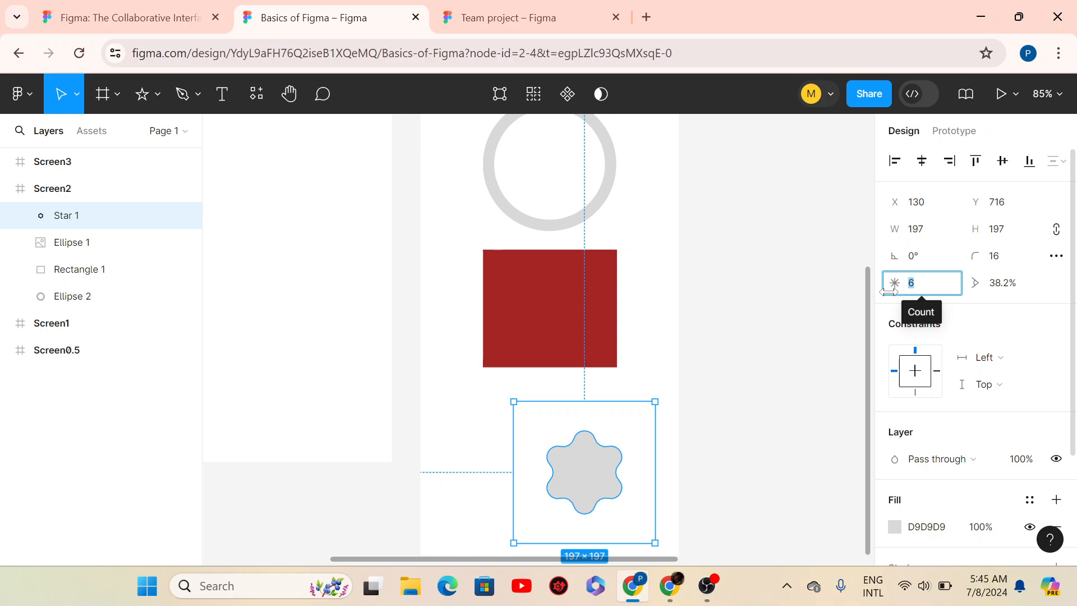
text(8)
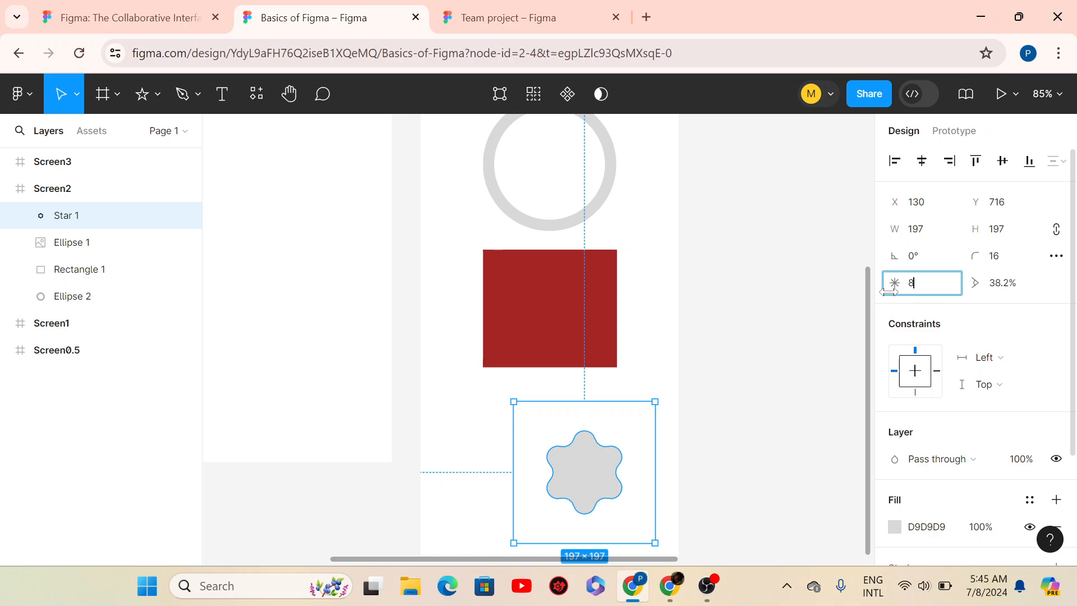
key(Return)
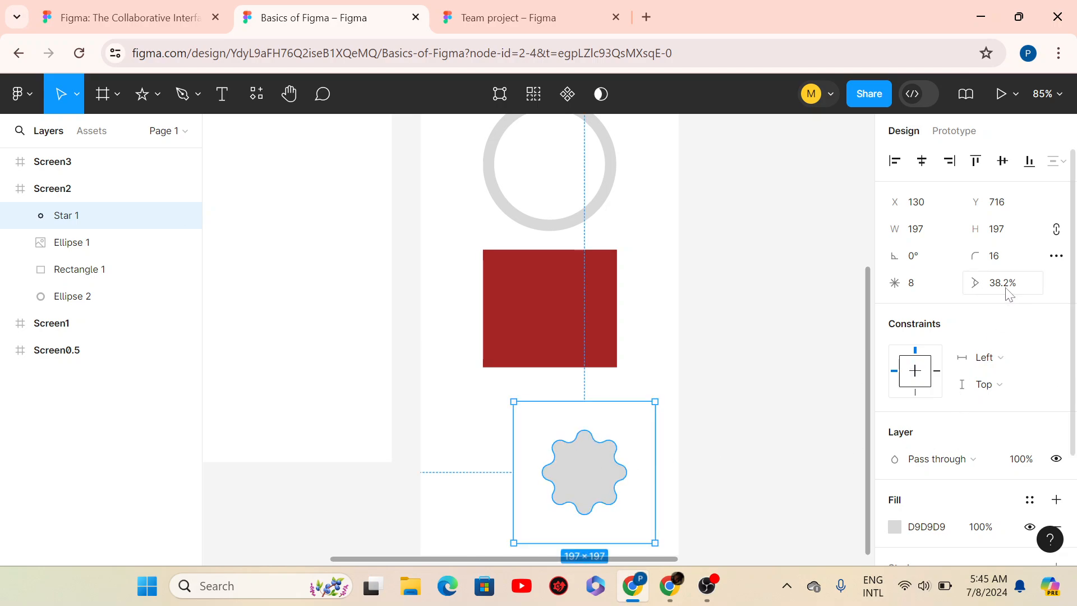
- Set the star's ratio to 50%, reset corner radius to 0, and nudge it left
drag(1005, 286, 982, 284)
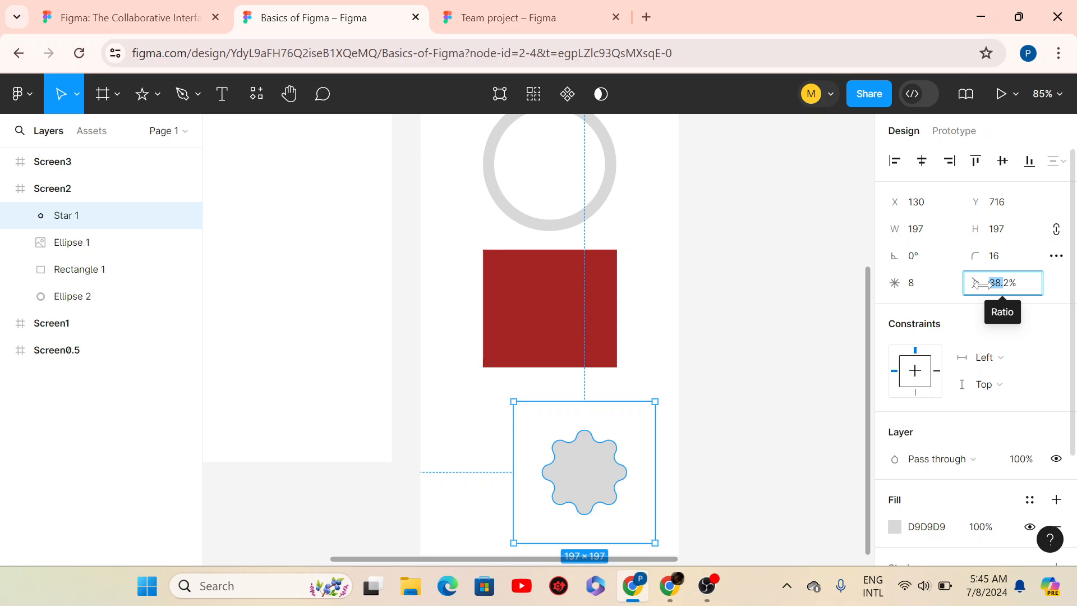
text(50)
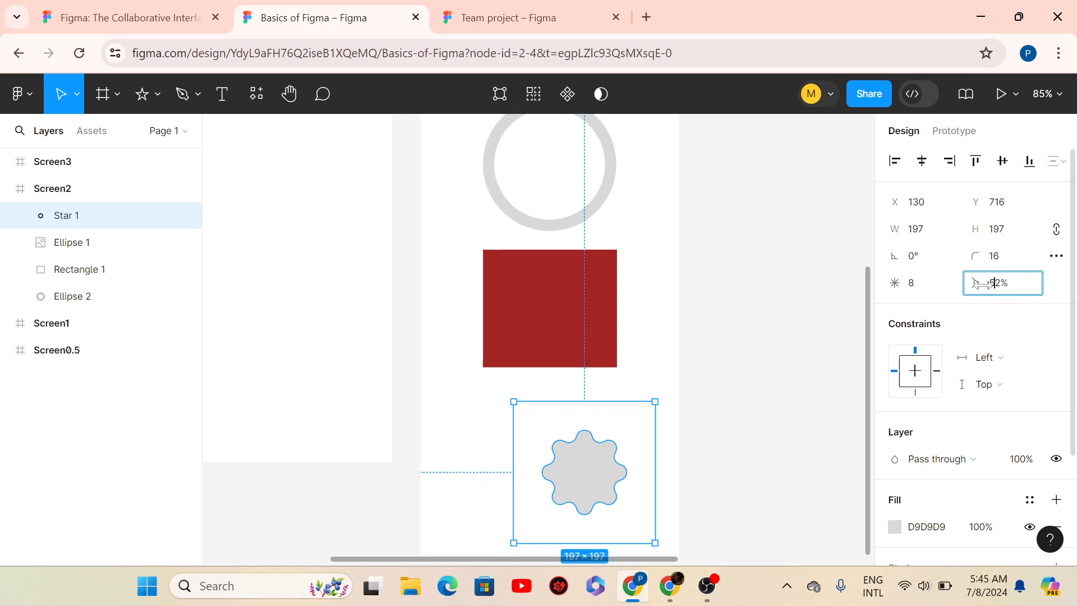
key(Return)
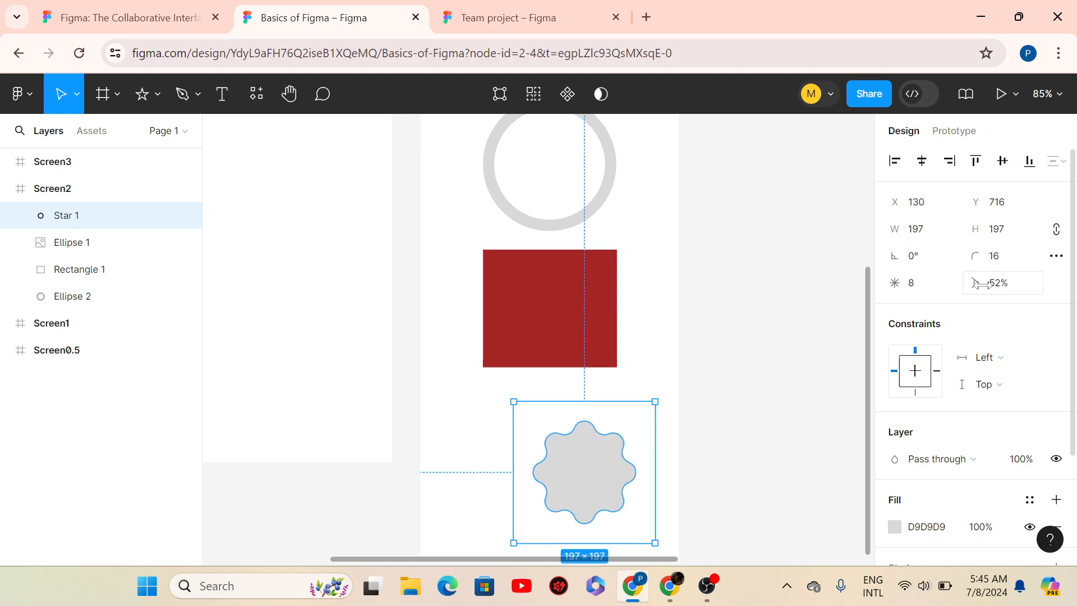
click(996, 255)
text(0)
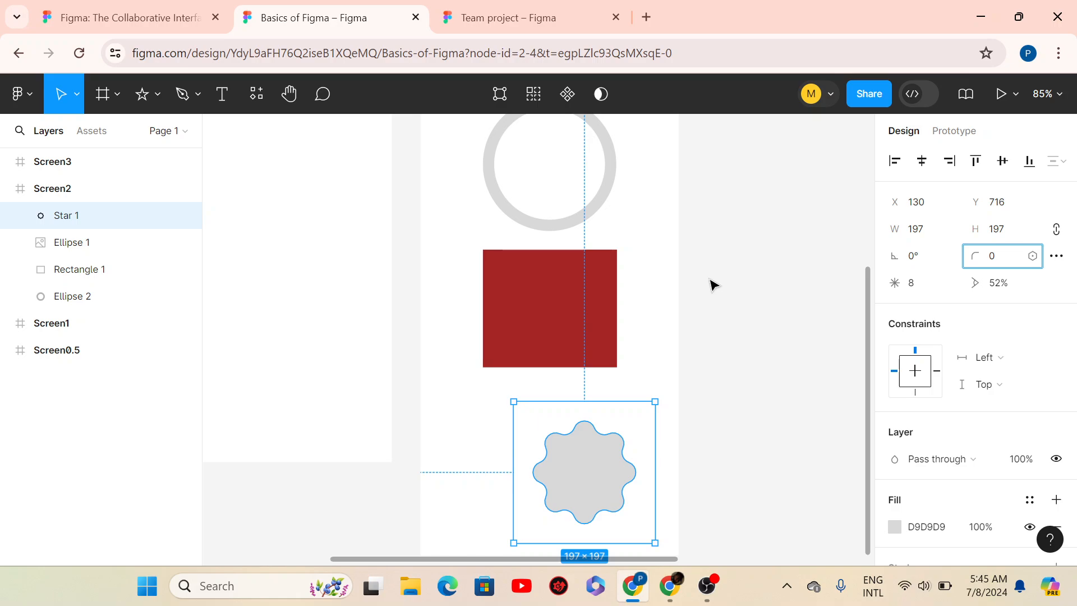
key(Return)
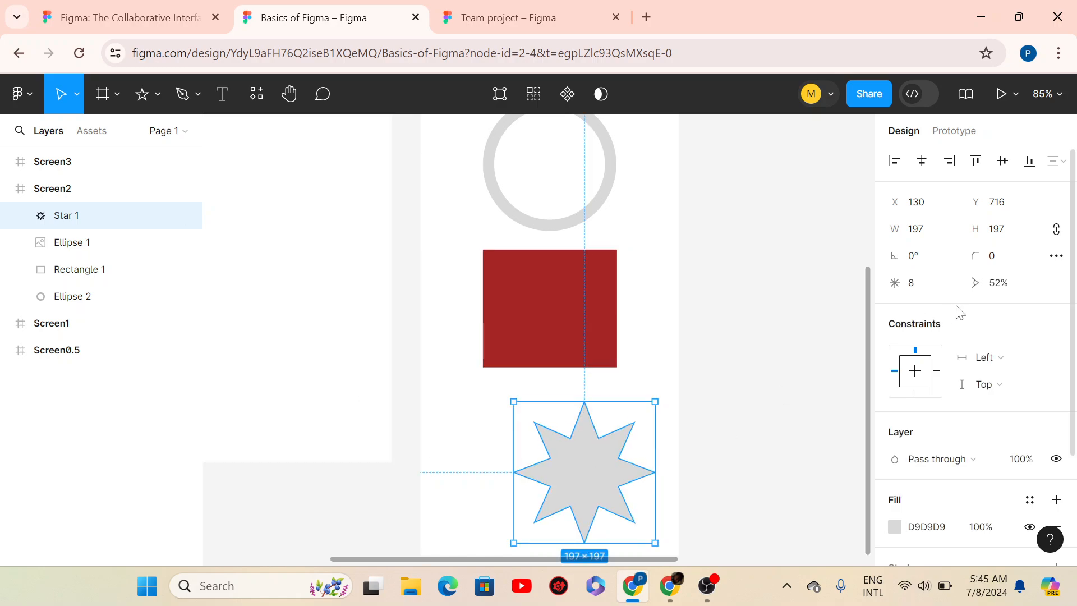
click(1004, 264)
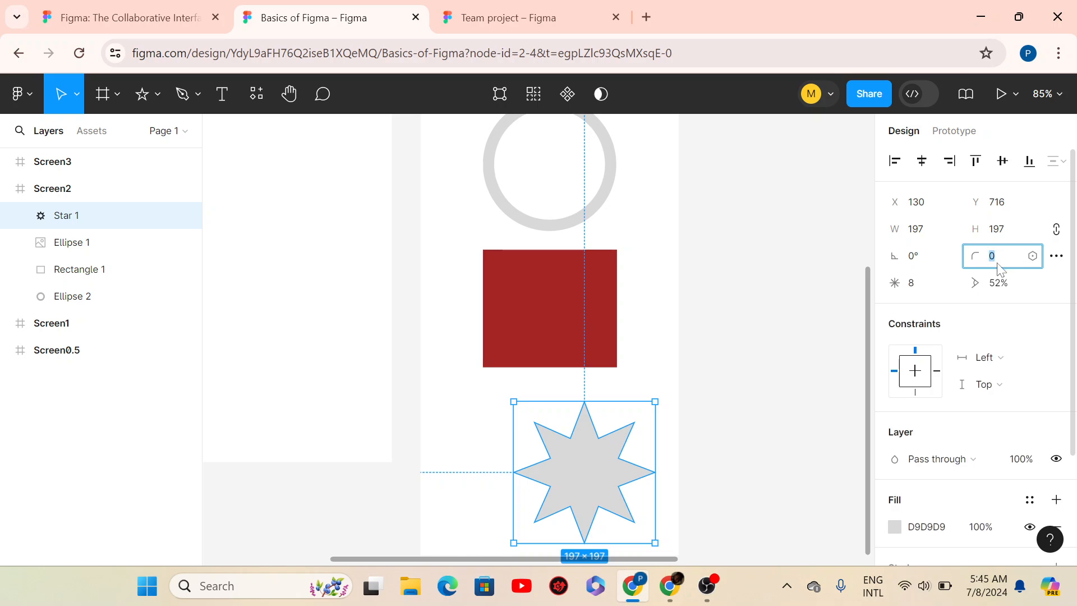
key(Return)
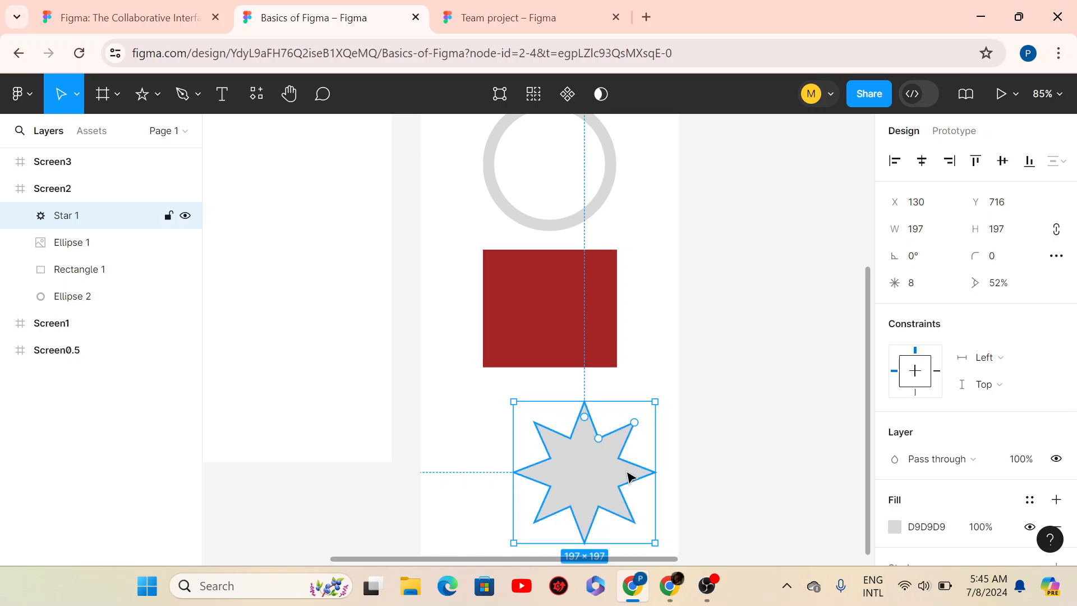
drag(588, 473, 558, 470)
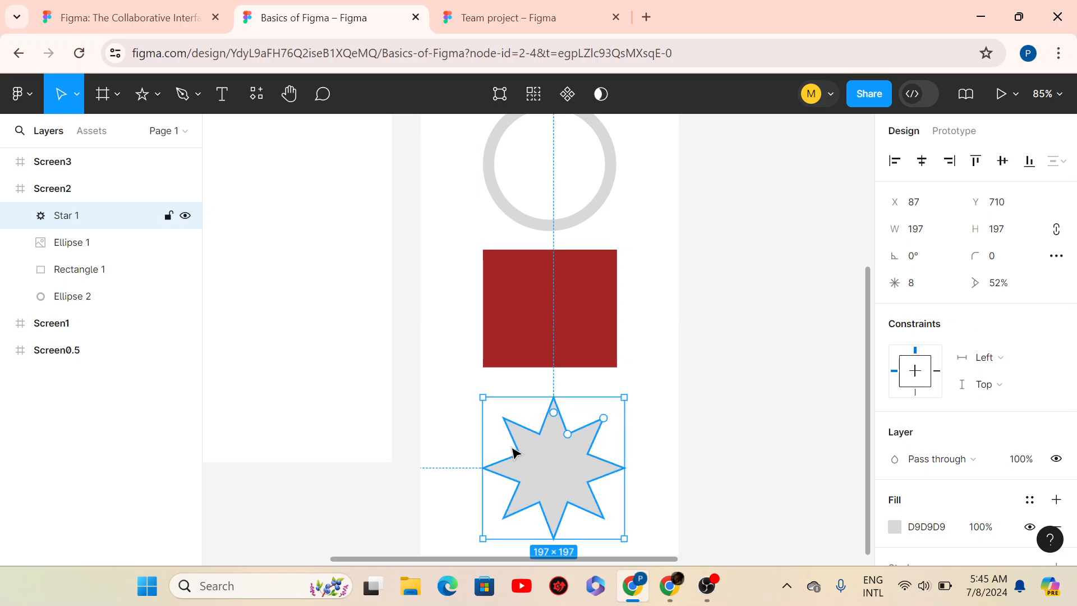
- Try star ratios of 40%, 80% and 20%, settling on 40%
click(1010, 284)
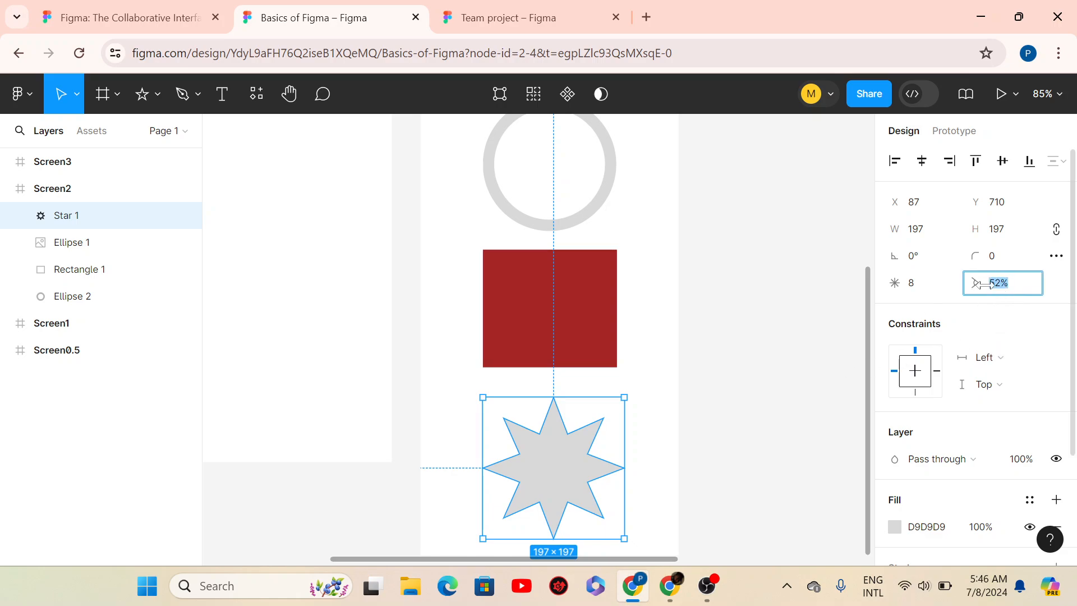
text(40)
key(Return)
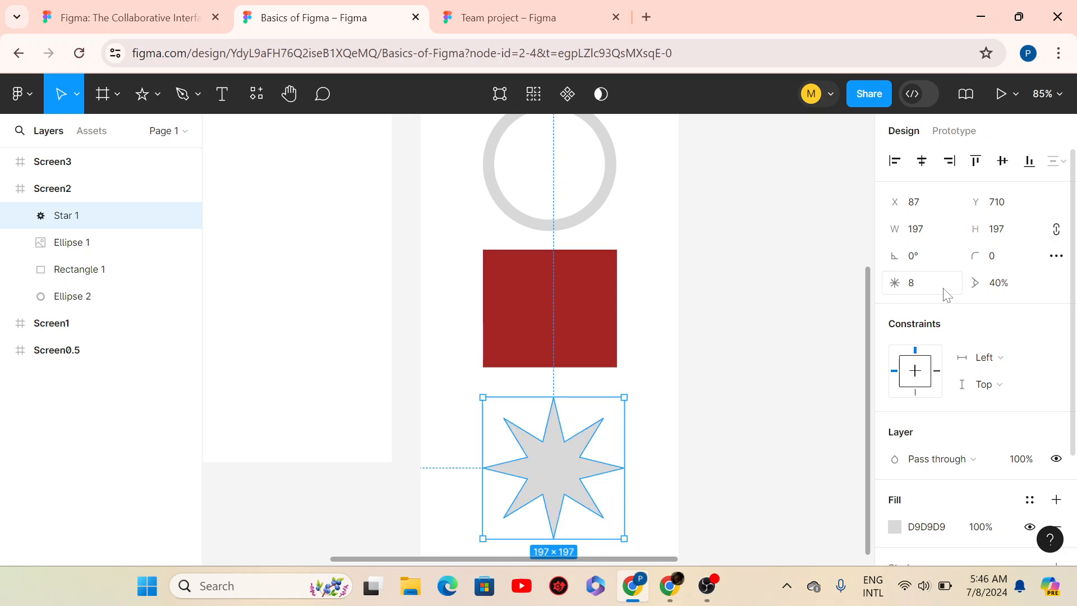
click(997, 285)
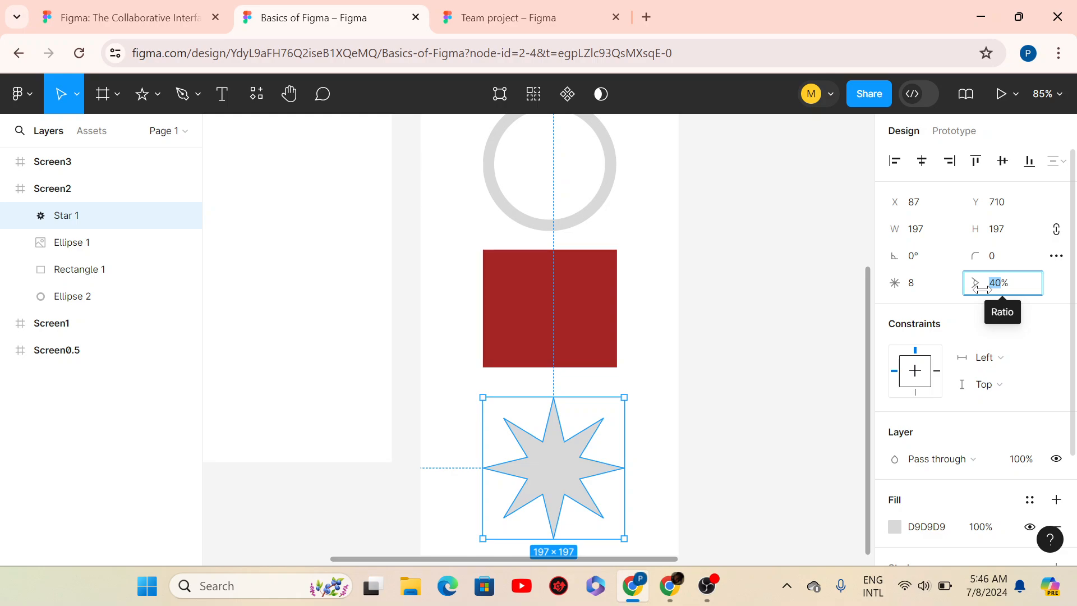
text(80)
key(Return)
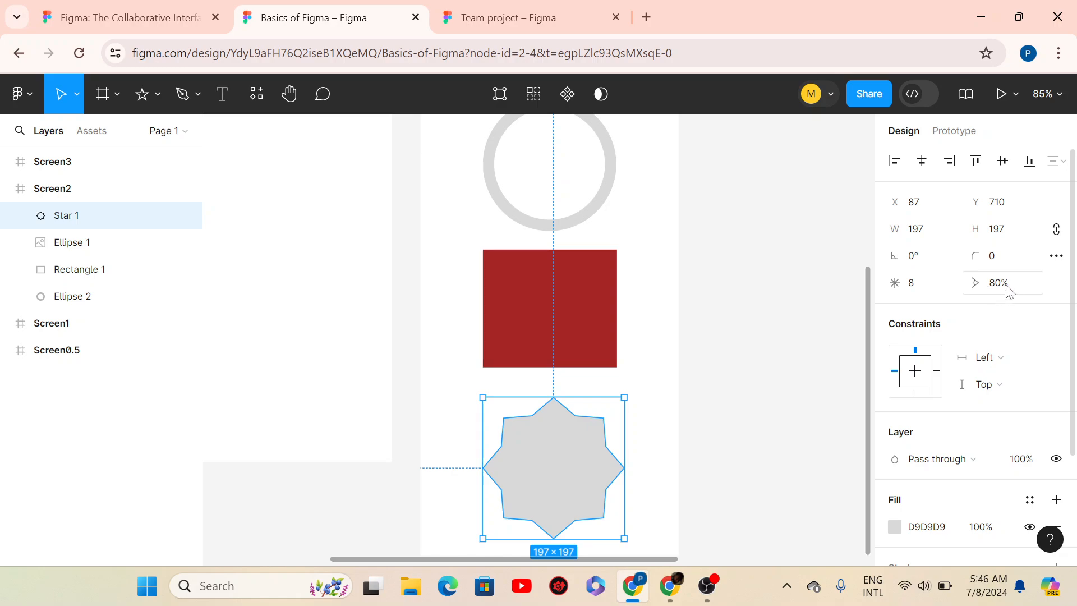
click(1008, 289)
text(20)
key(Return)
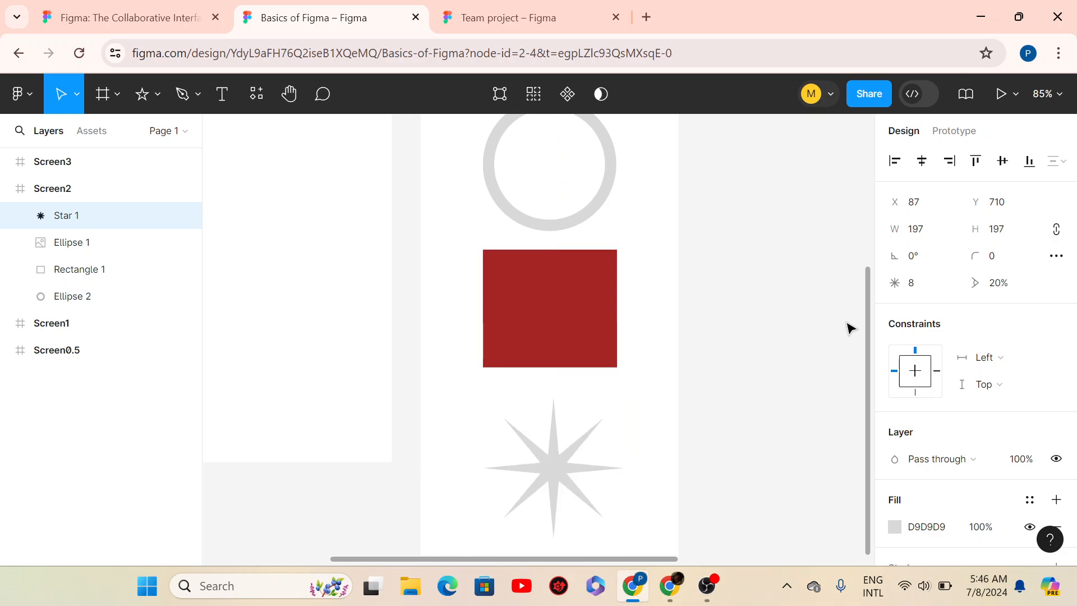
click(997, 283)
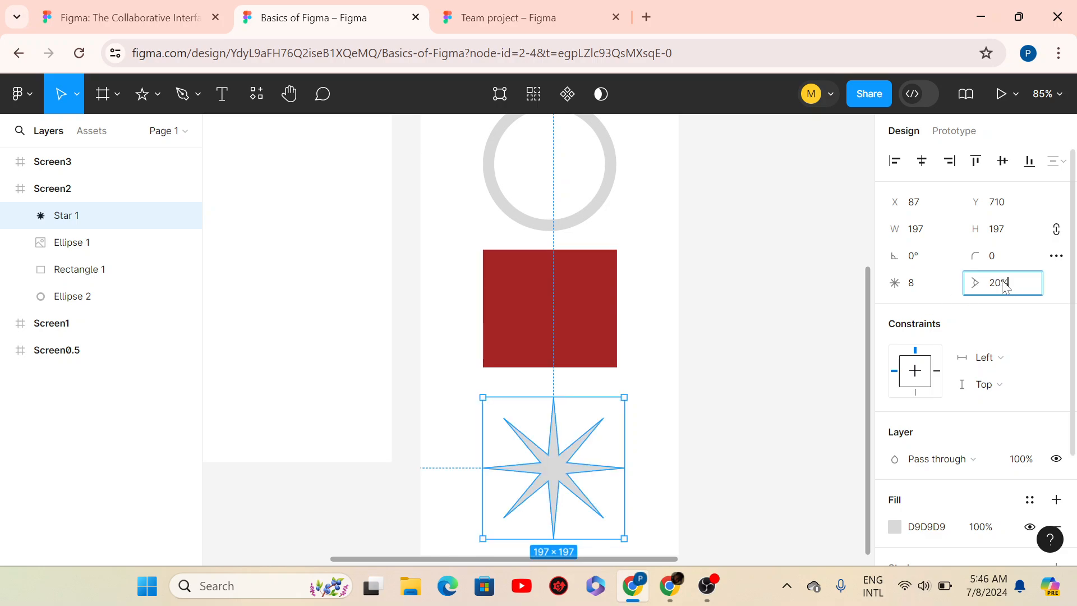
text(40)
key(Return)
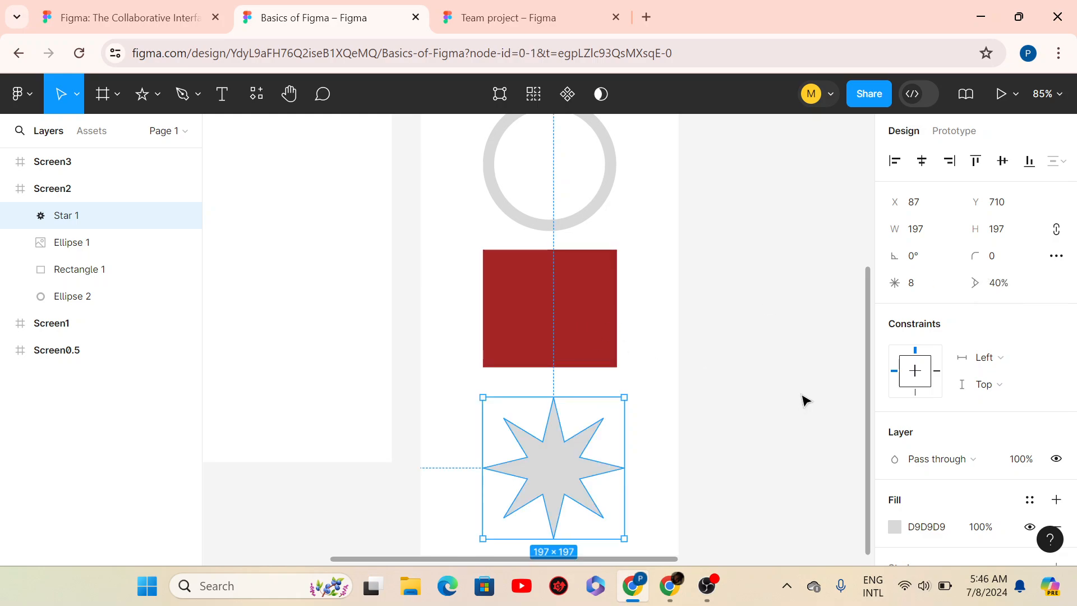
click(803, 399)
click(560, 468)
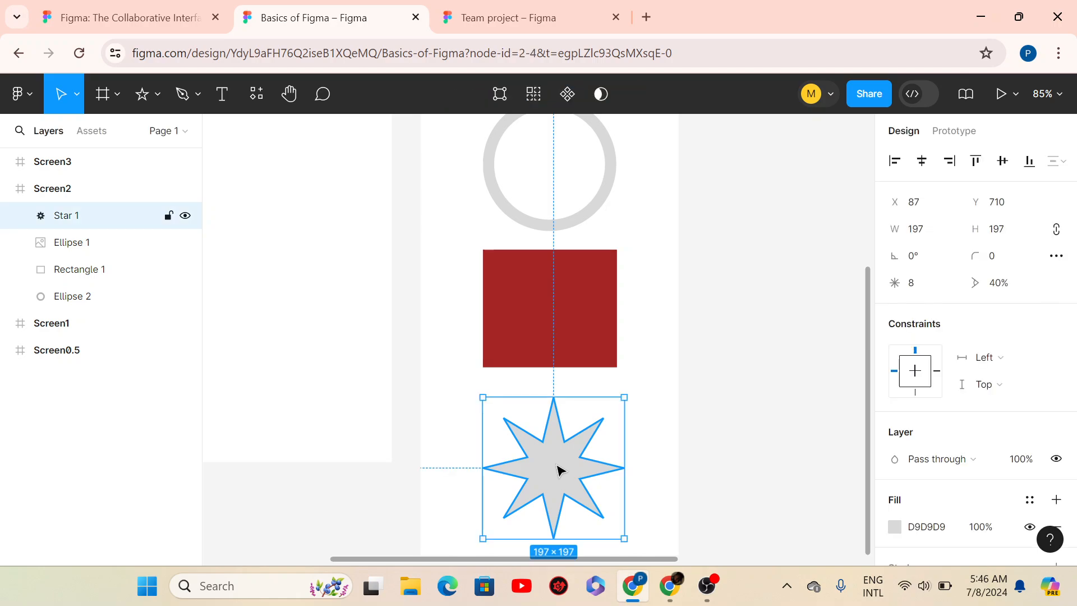
- Draw a horizontal 209 px line, Line 1, at X 92, Y 281 in Screen1
scroll(675, 489, down, 2)
scroll(676, 489, down, 4)
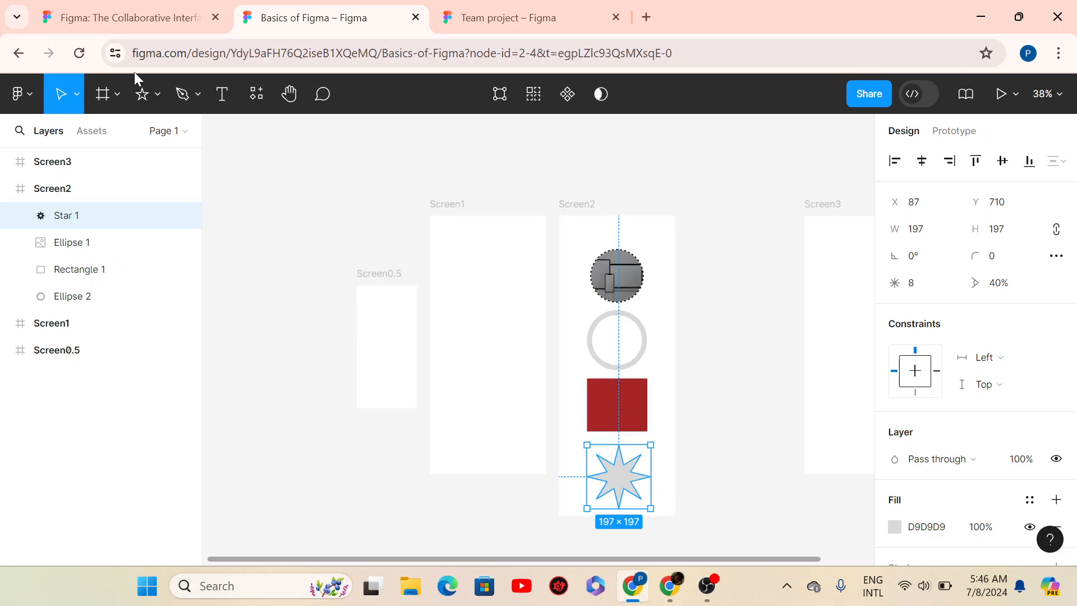
click(159, 105)
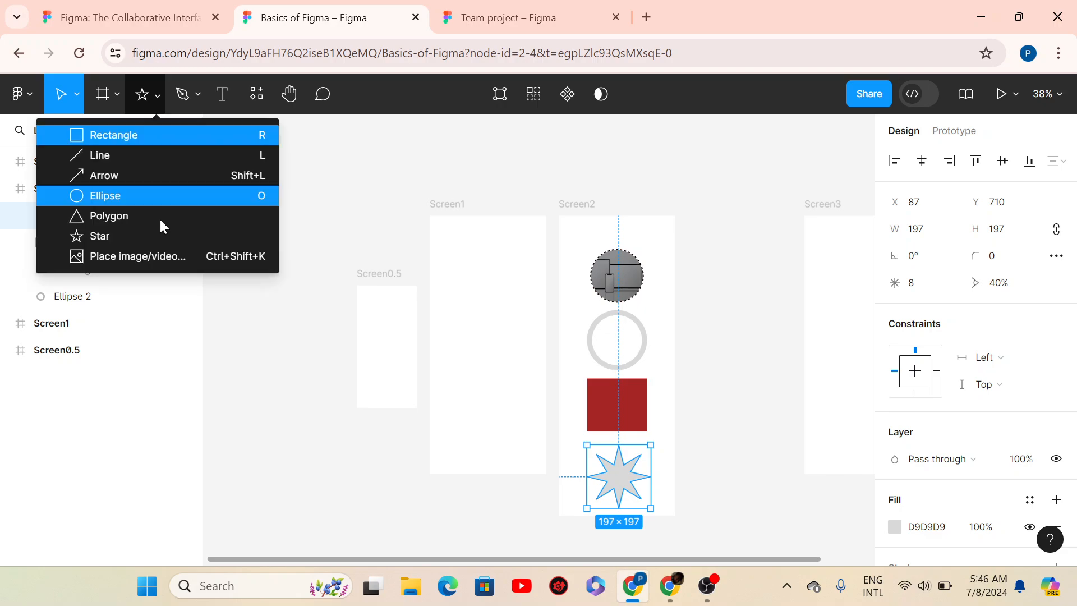
click(110, 160)
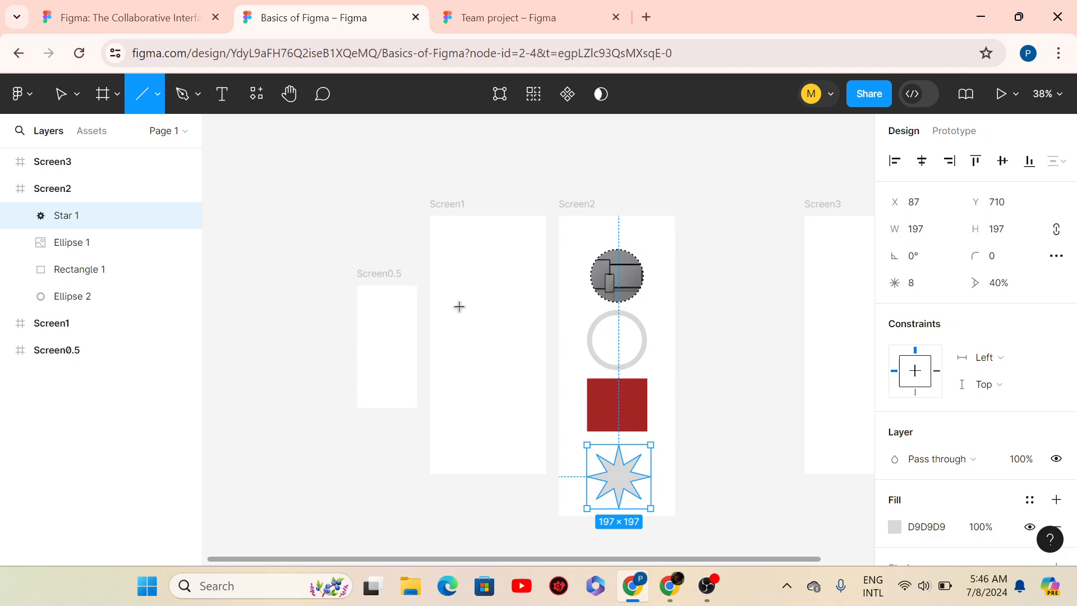
drag(459, 307, 507, 305)
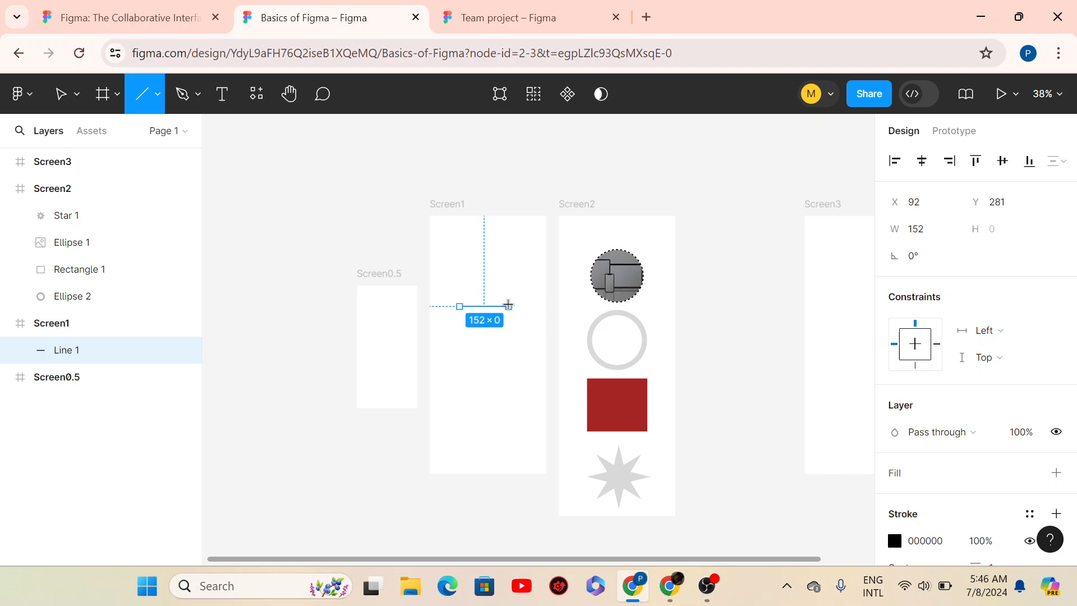
drag(508, 304, 527, 304)
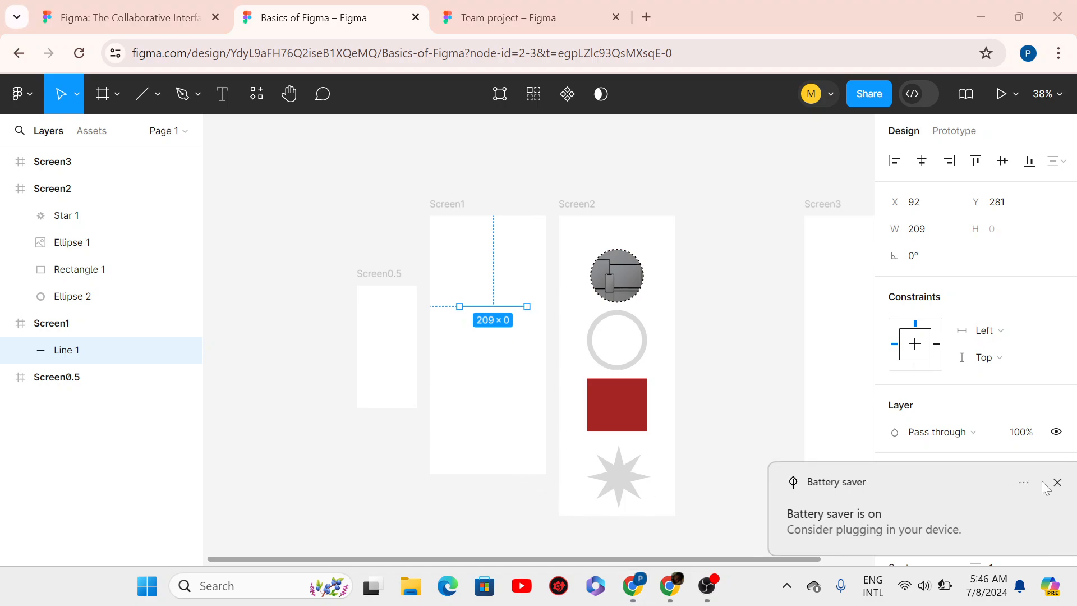
- Dismiss the battery notification and give Line 1 a stroke weight of 20
click(1041, 482)
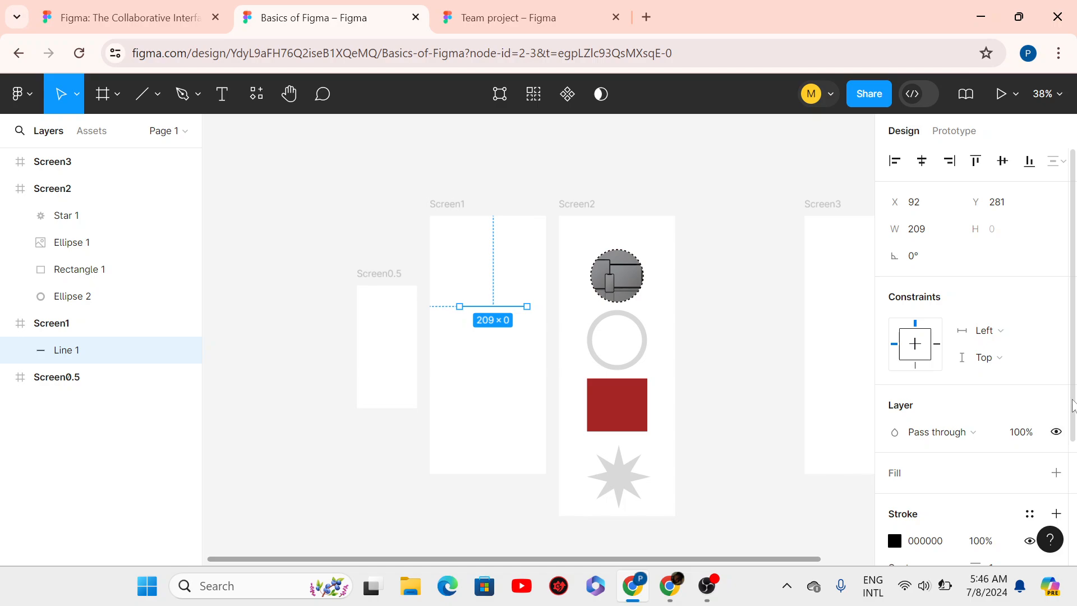
scroll(1010, 410, down, 3)
click(1002, 410)
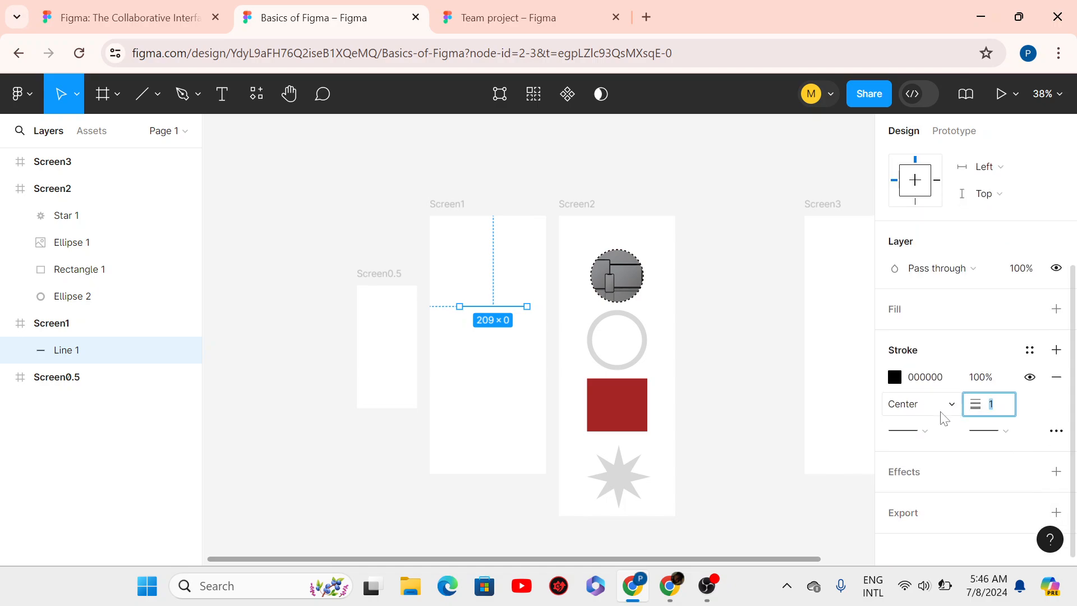
key(Return)
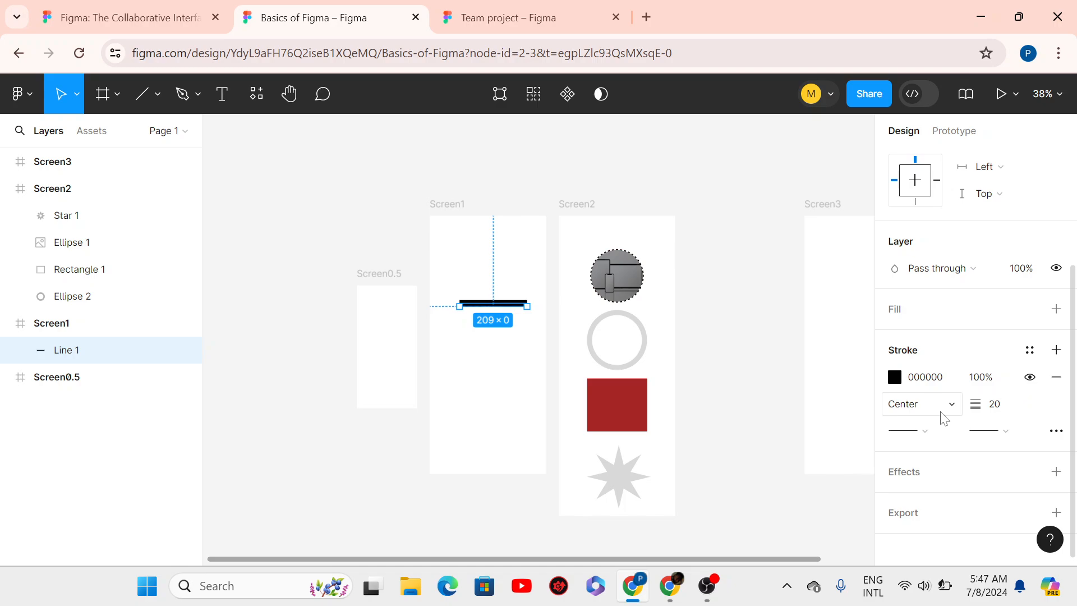
click(491, 350)
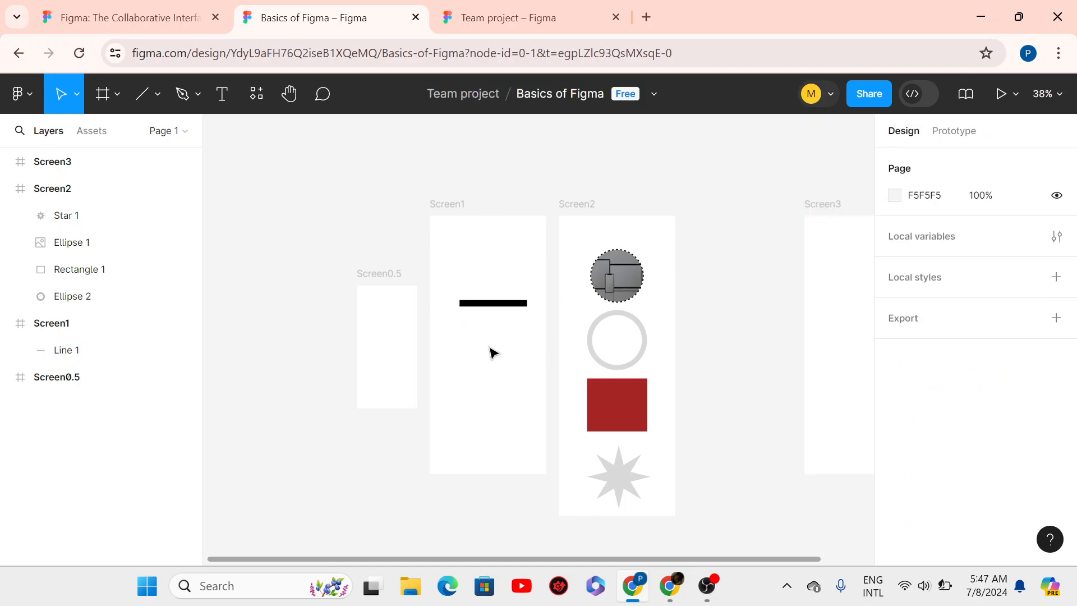
click(491, 307)
- Colour Line 1's stroke dark orange AB6411
mouse_move(691, 594)
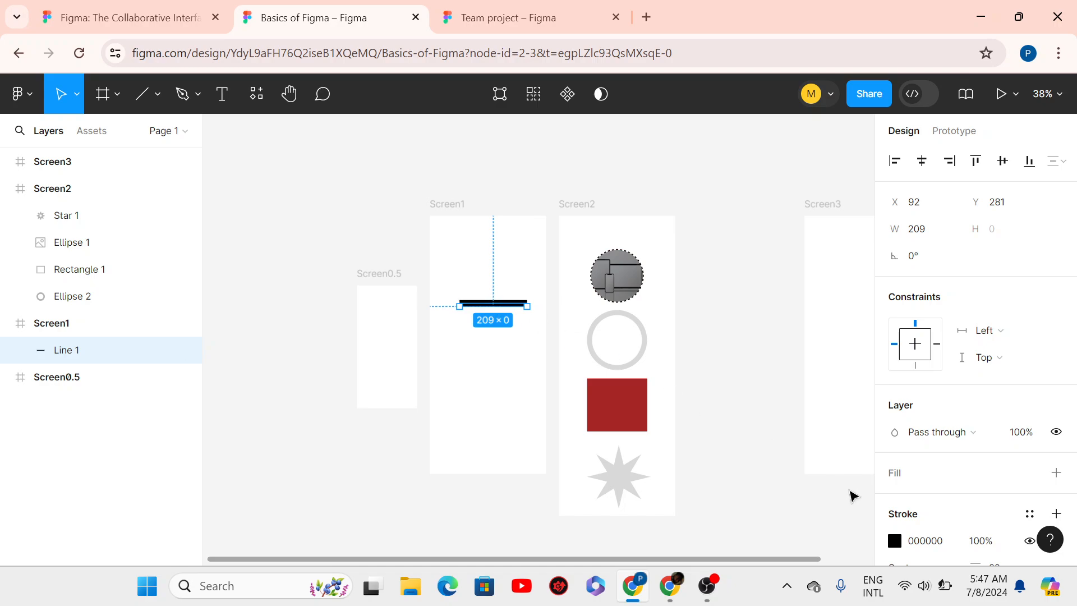
scroll(954, 336, down, 3)
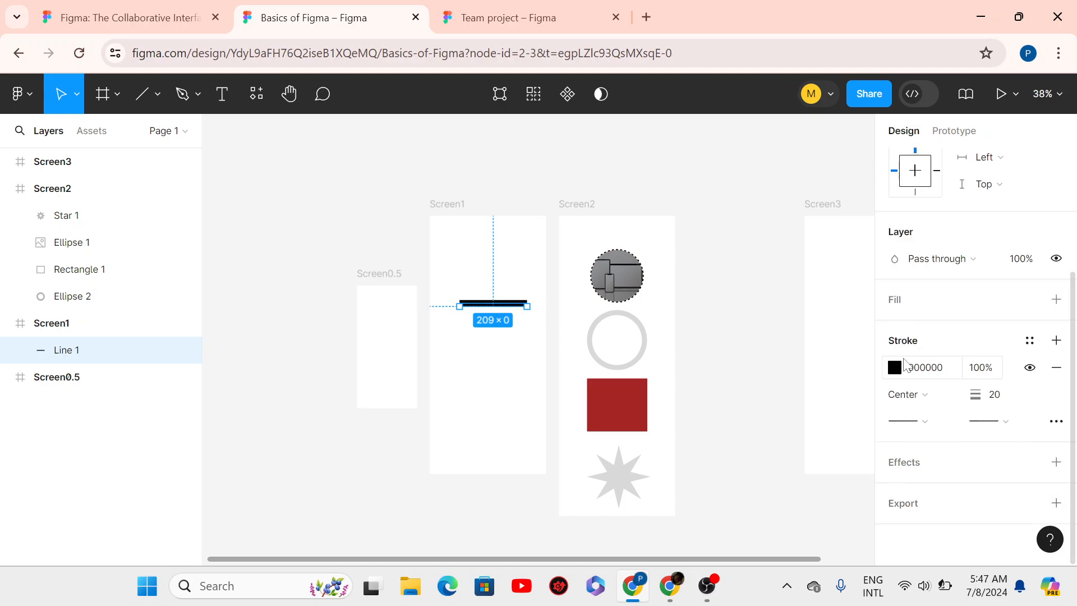
click(895, 368)
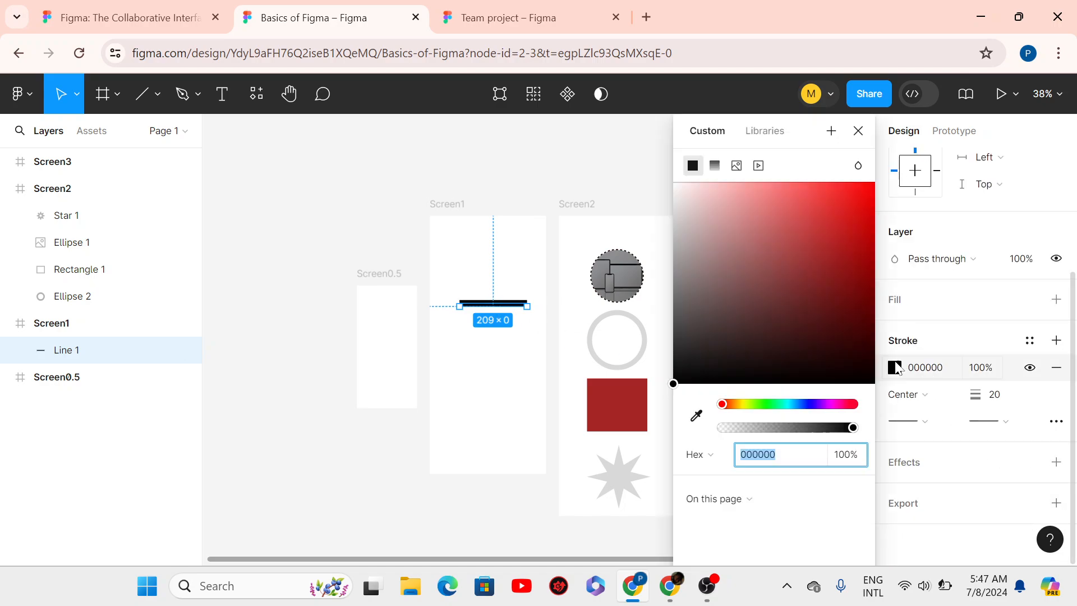
click(733, 405)
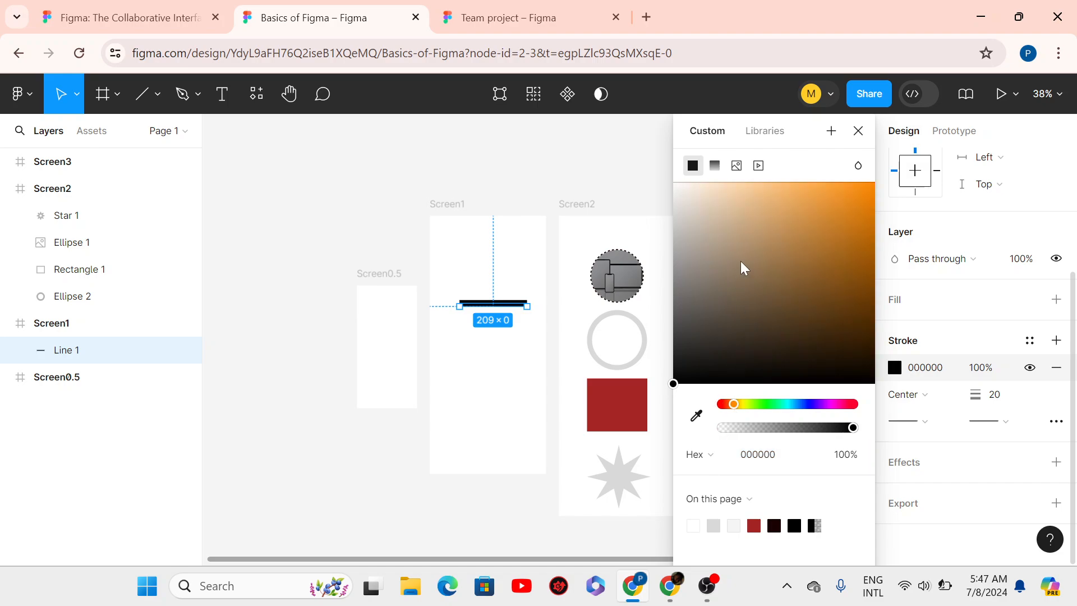
click(854, 250)
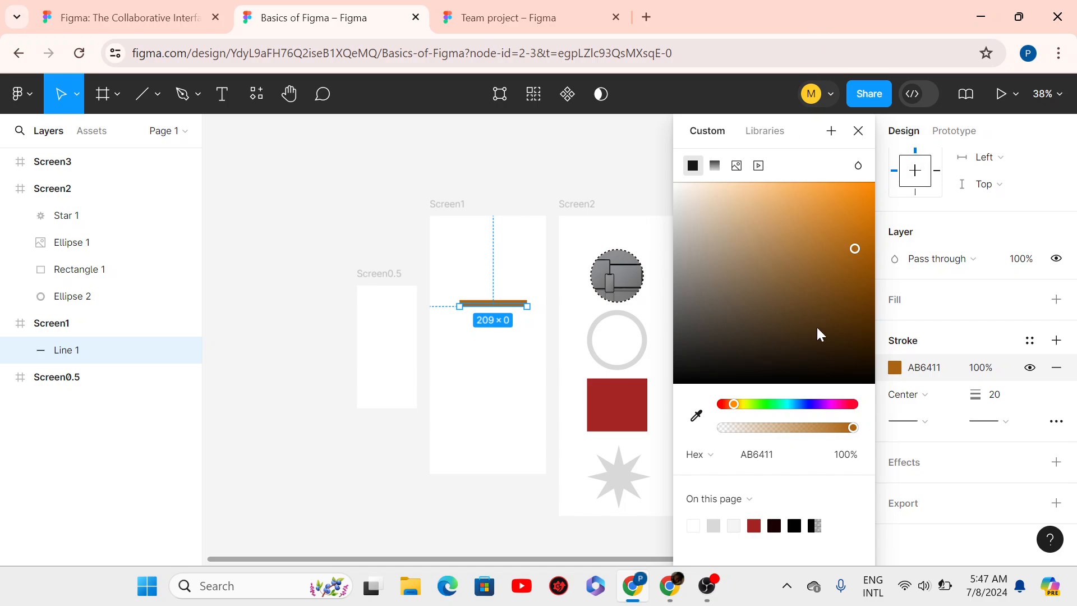
click(858, 131)
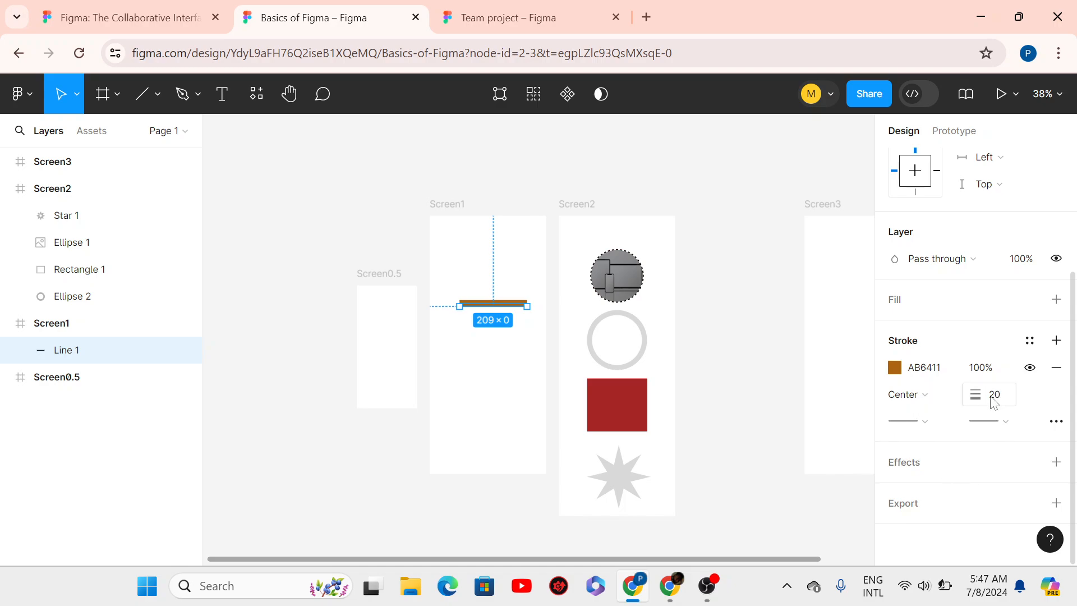
- Set Line 1's end point to an open Line arrow, after trying circle and diamond caps
click(1004, 427)
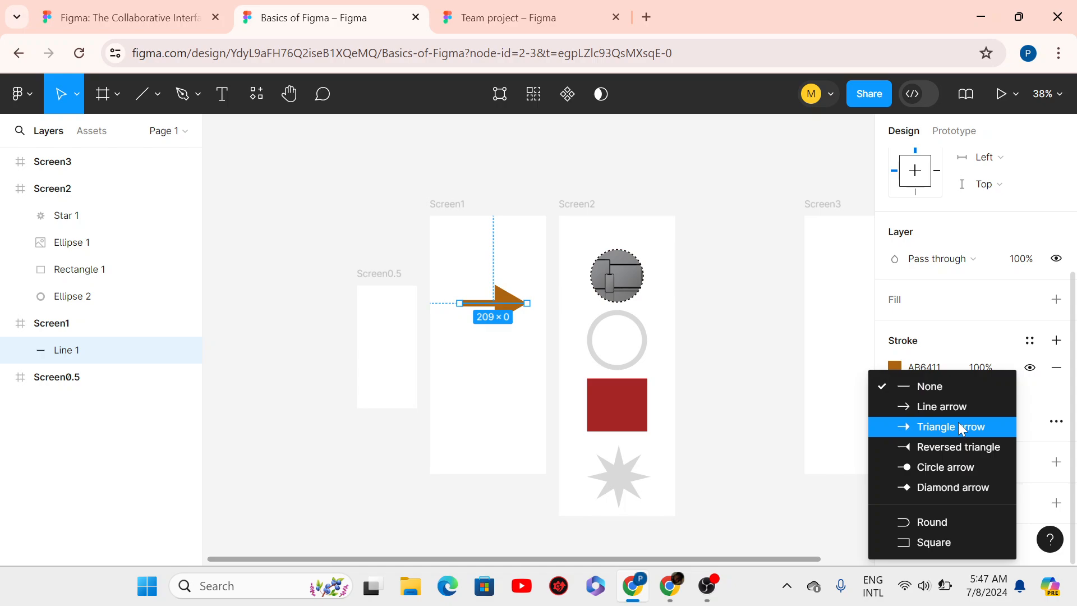
click(951, 470)
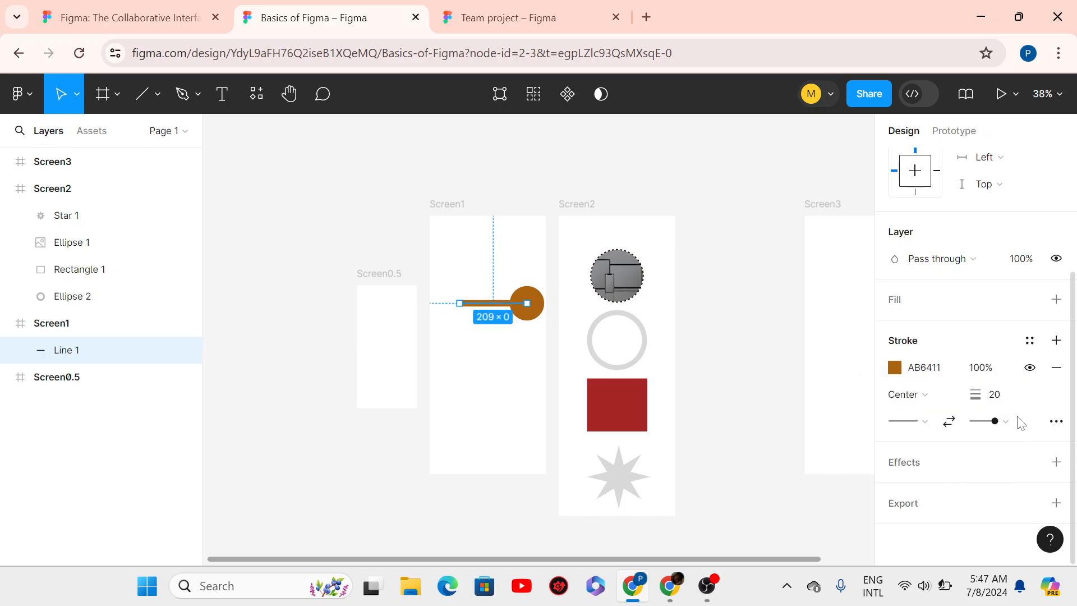
click(1003, 422)
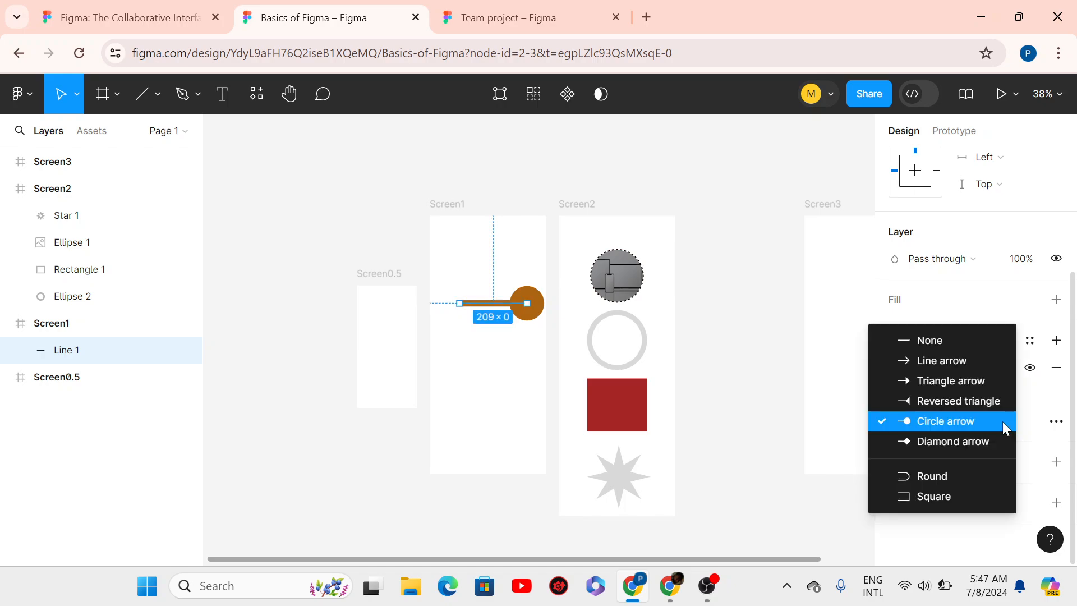
click(950, 441)
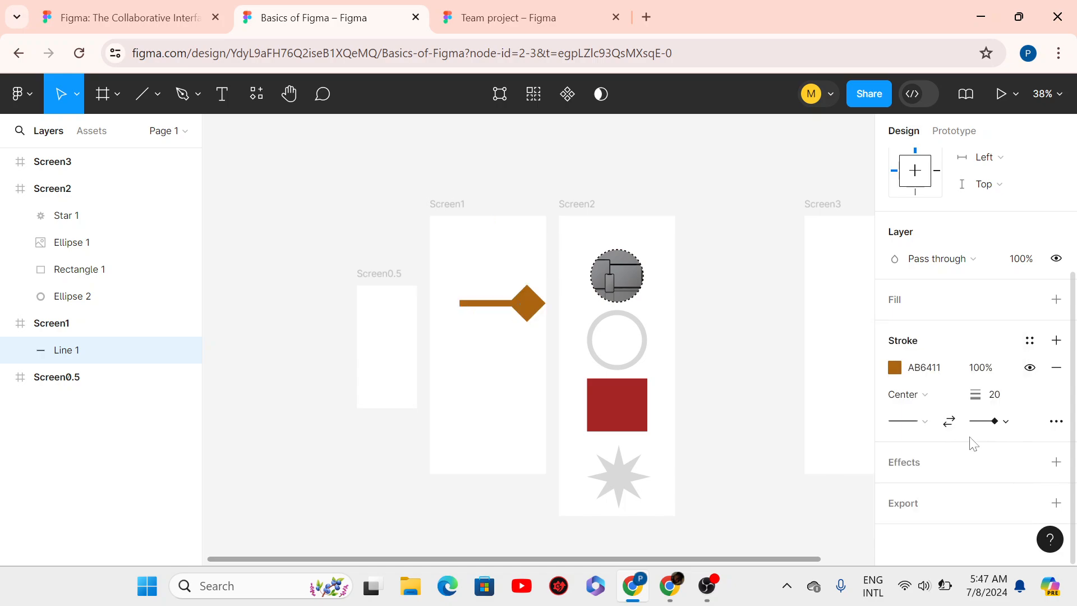
click(1000, 422)
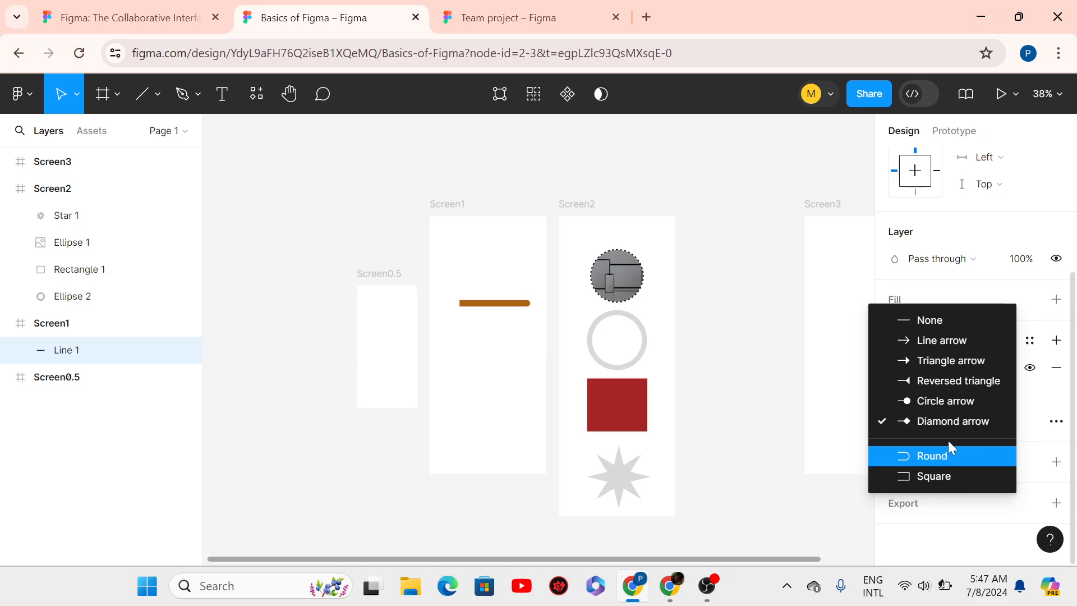
click(937, 337)
- Give Line 1 a Circle arrow marker at its start point
click(918, 415)
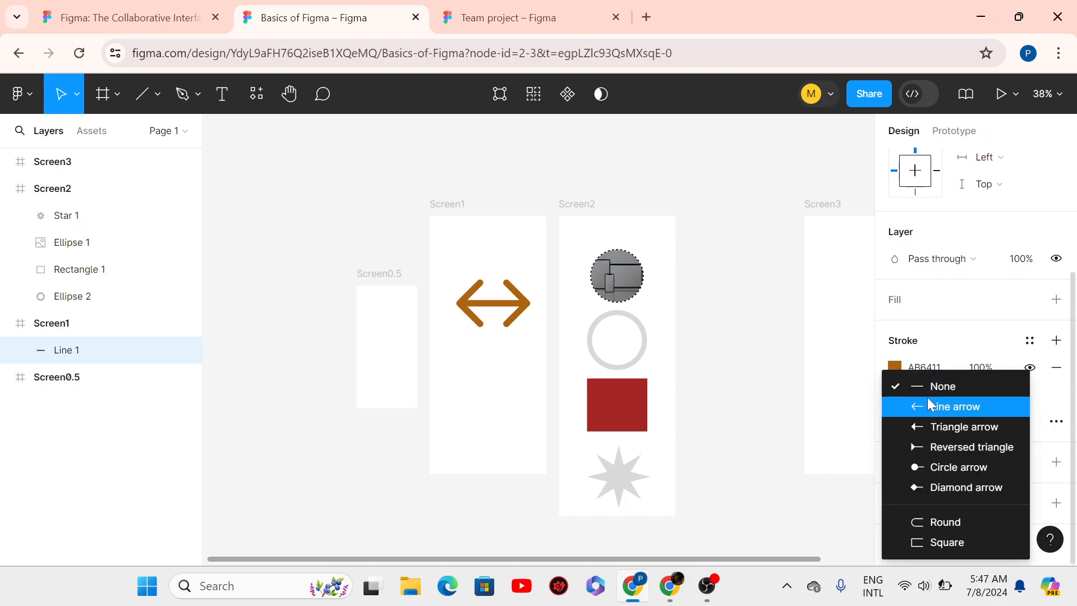
click(930, 467)
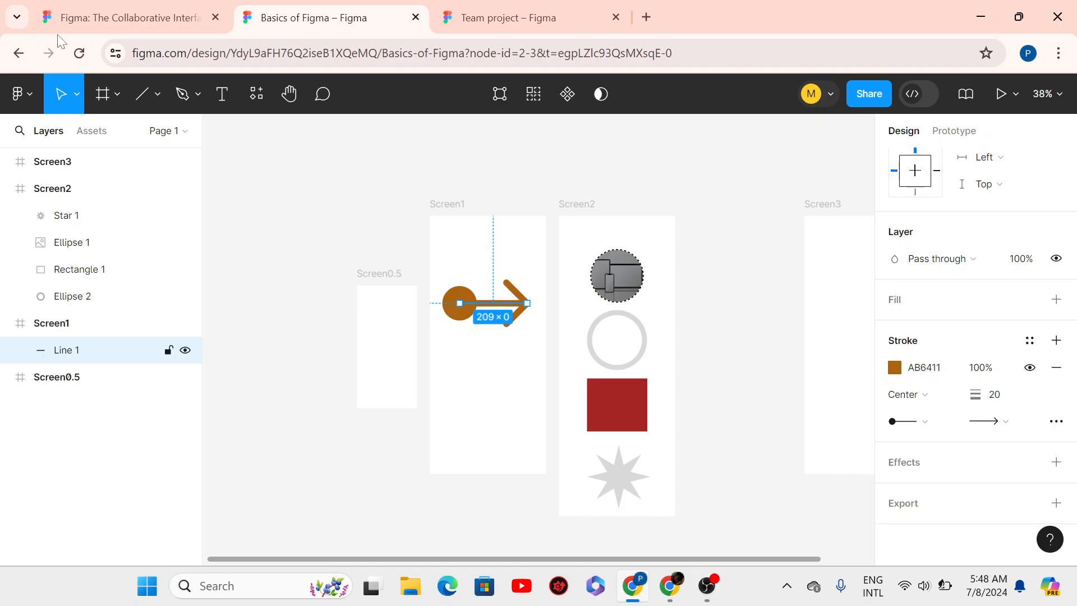
click(157, 93)
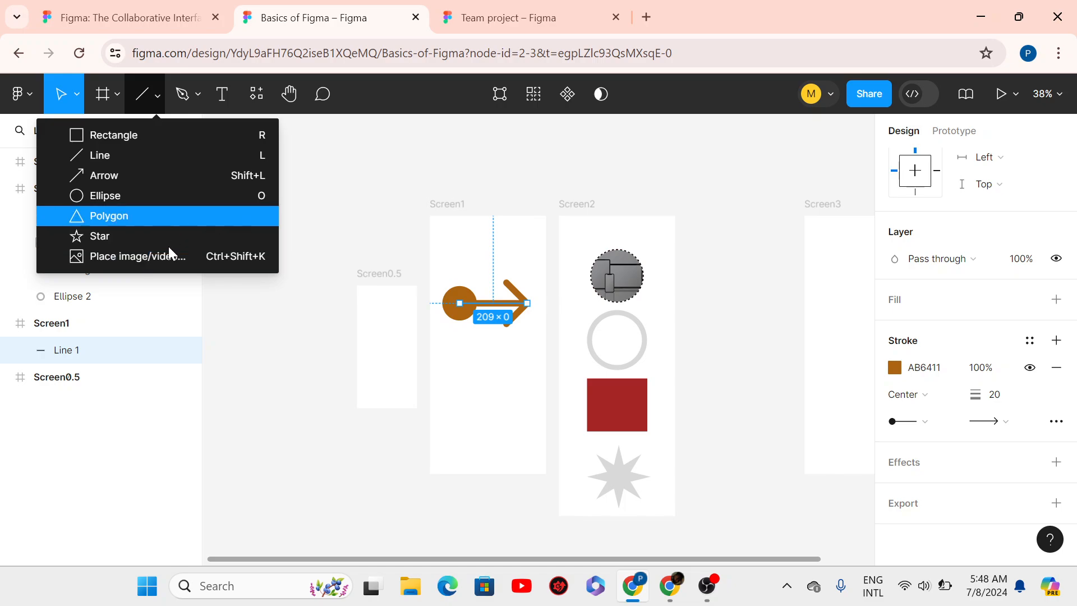
- Bring up the shape tools dropdown again to reach Place image/video…
click(156, 104)
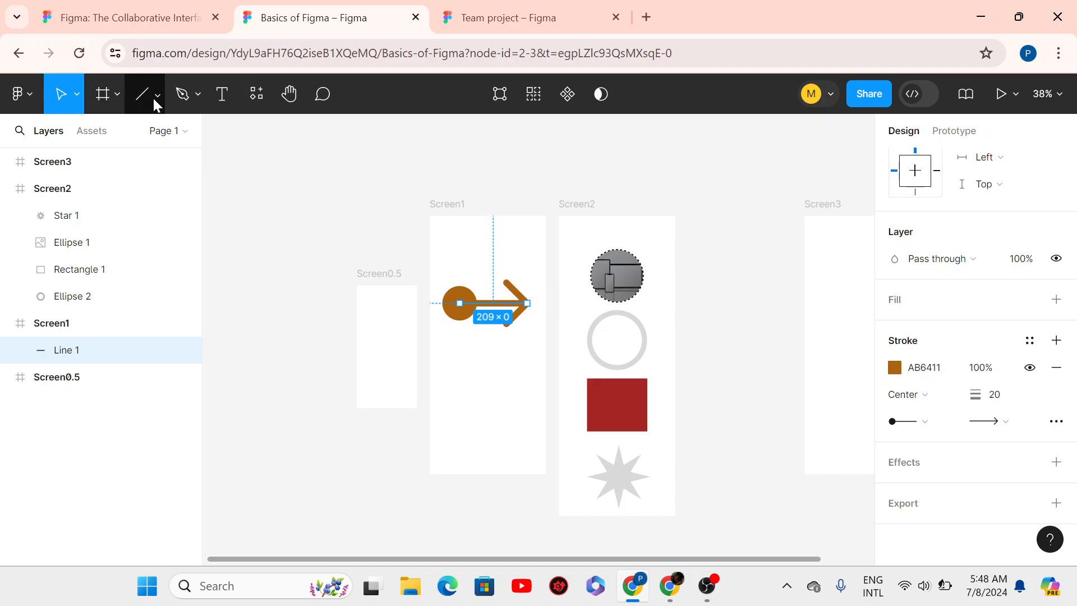
click(158, 104)
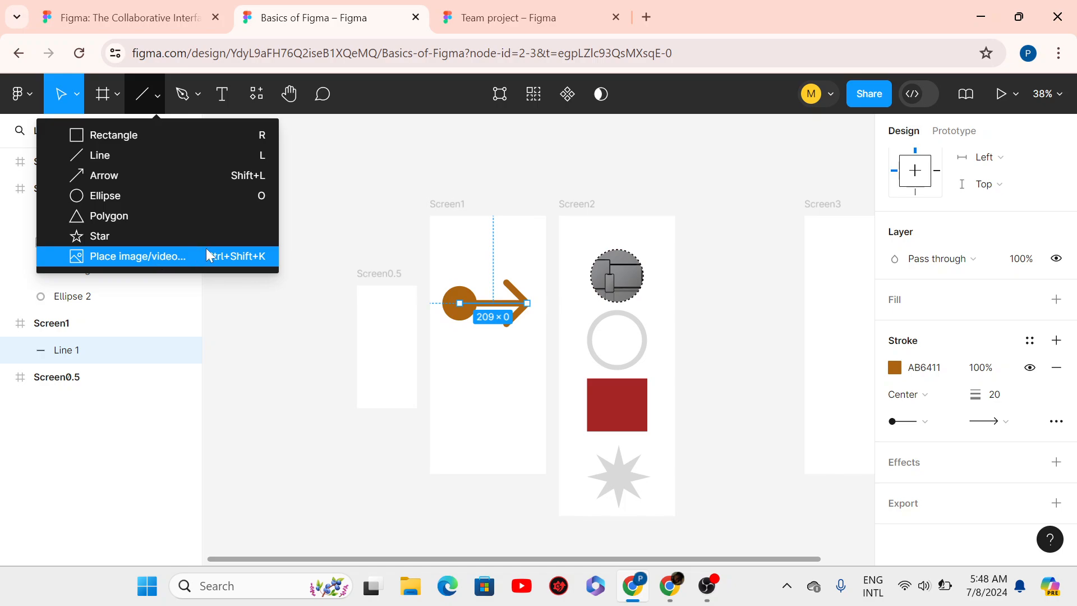
- Load the photo IMG_20230625_092651 from the Pictures folder with Place image/video…
click(157, 256)
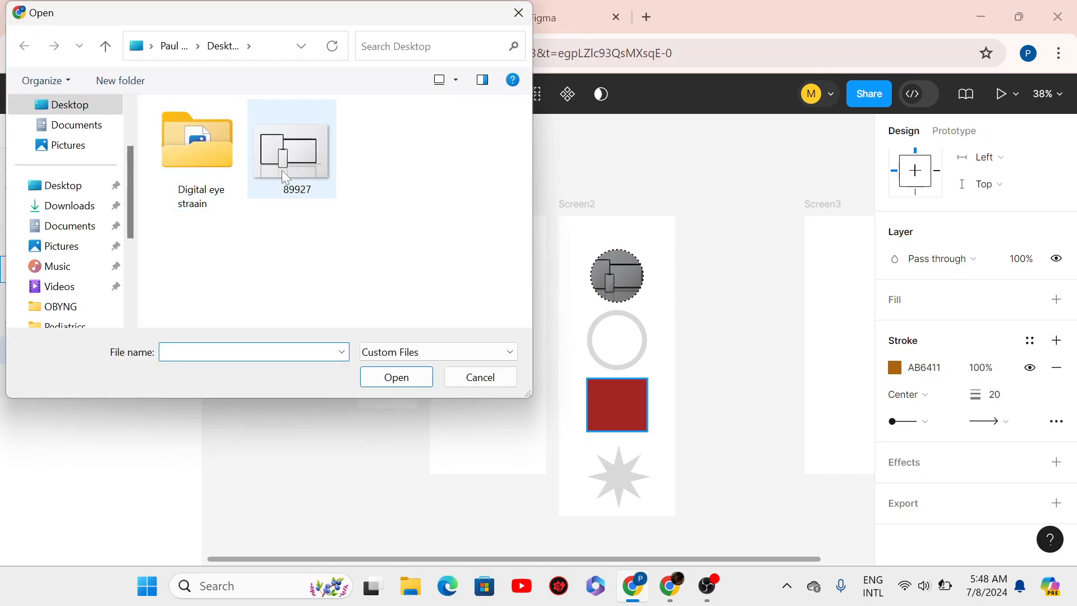
click(73, 253)
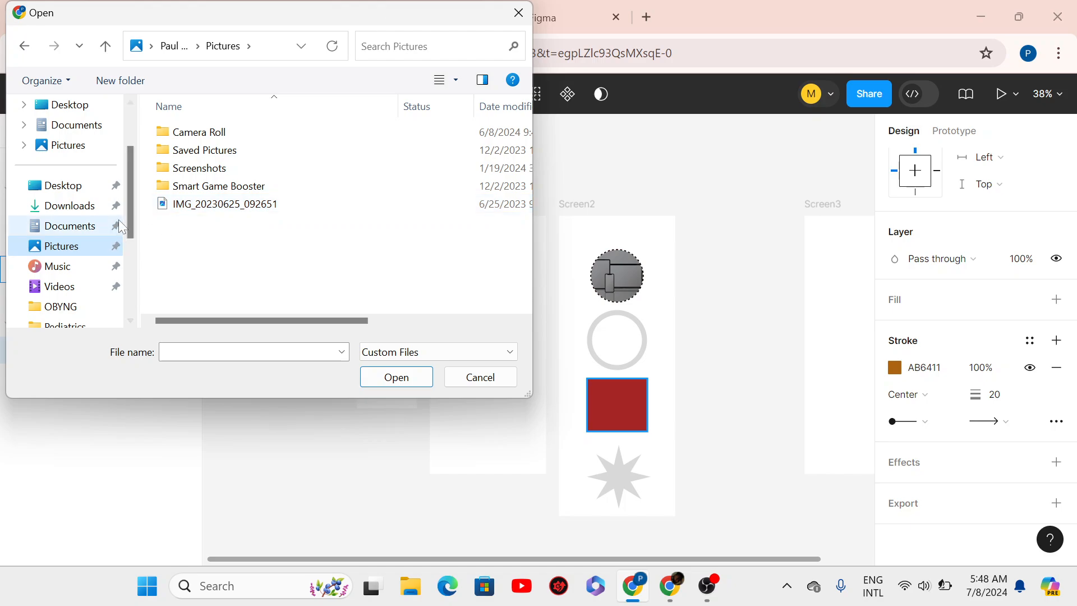
drag(132, 215, 130, 243)
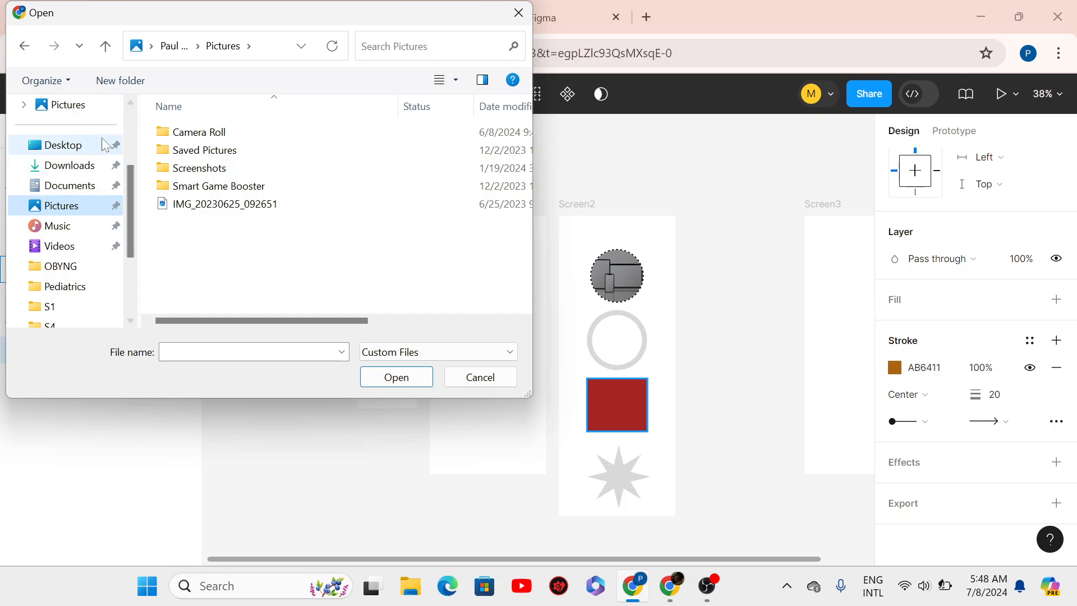
click(80, 150)
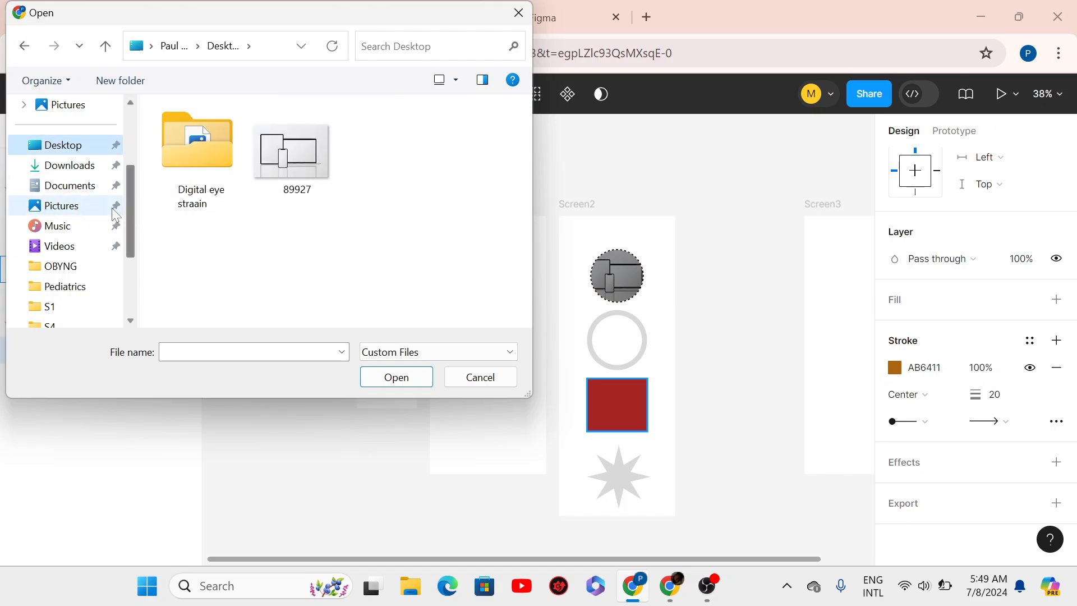
click(62, 205)
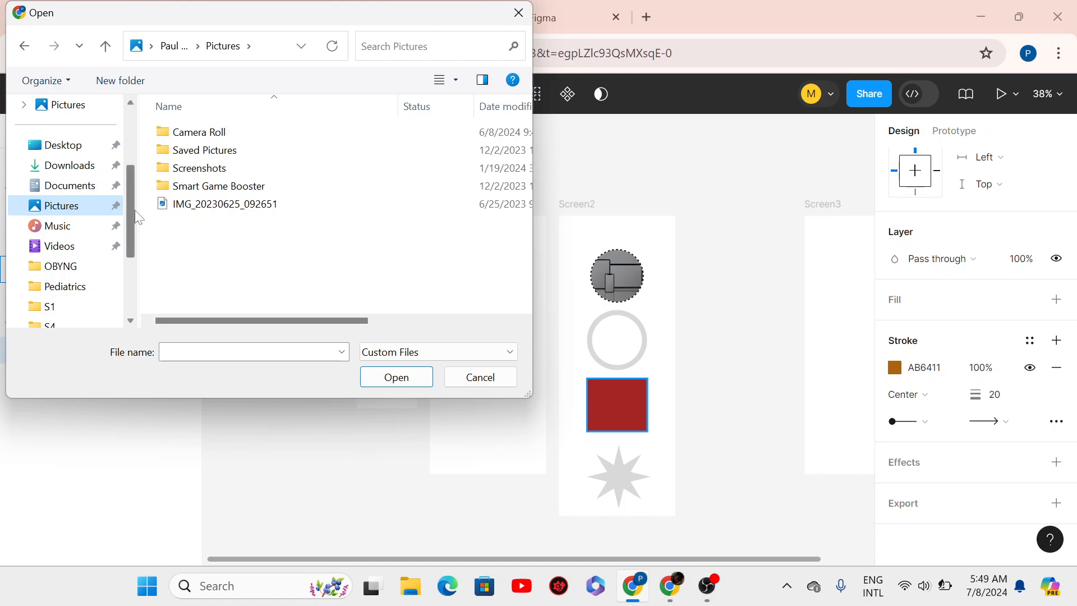
click(219, 205)
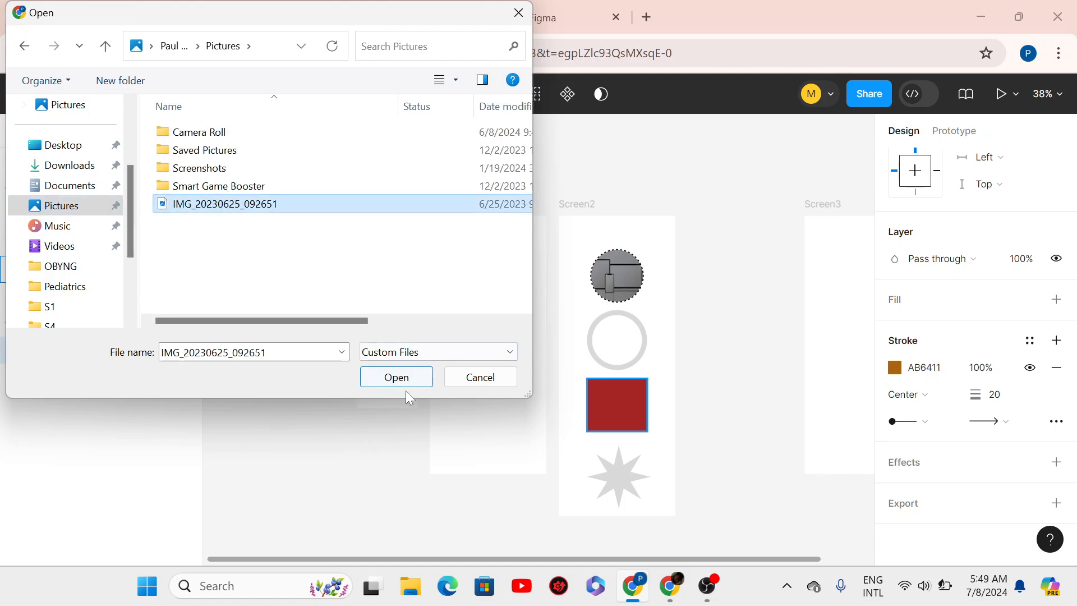
click(396, 378)
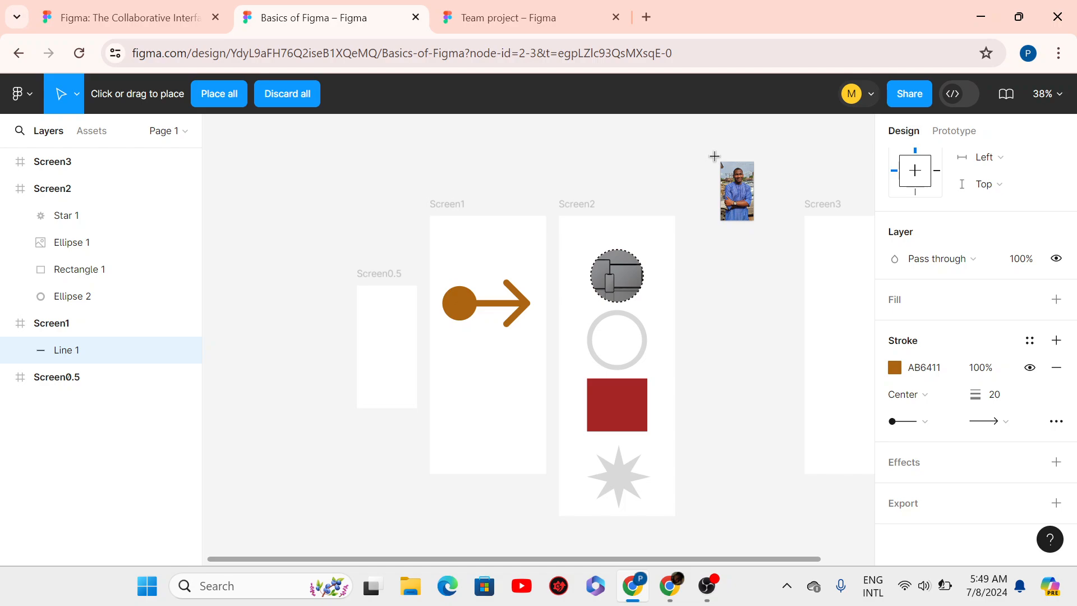
- Drop the photo onto the canvas at full size, then undo the placement with Ctrl+Z
click(713, 157)
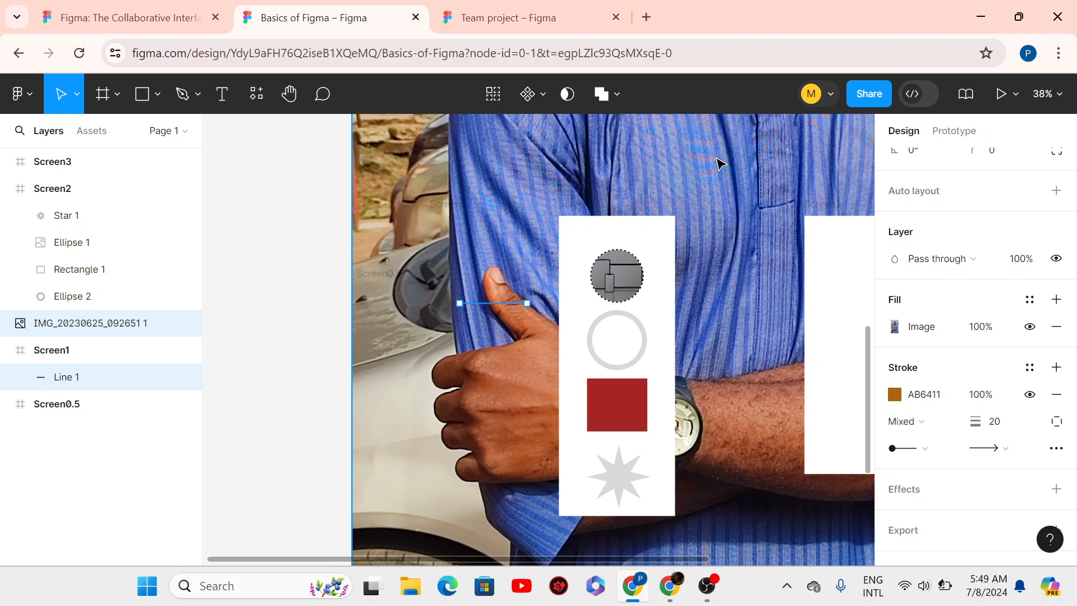
key(ctrl+z)
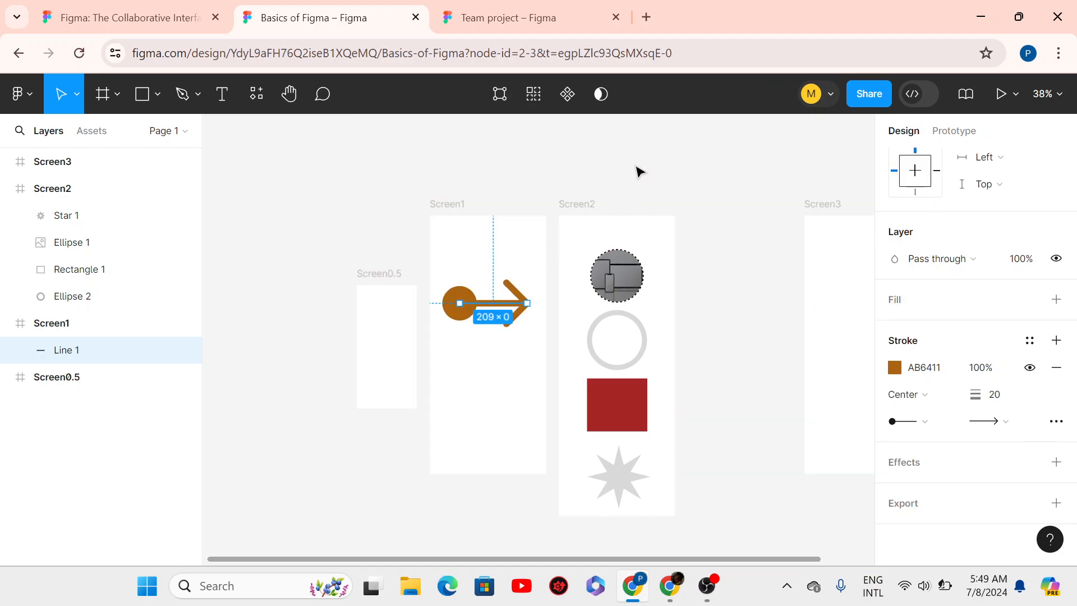
- Reload IMG_20230625_092651 from Pictures after checking the Screenshots folder
click(158, 96)
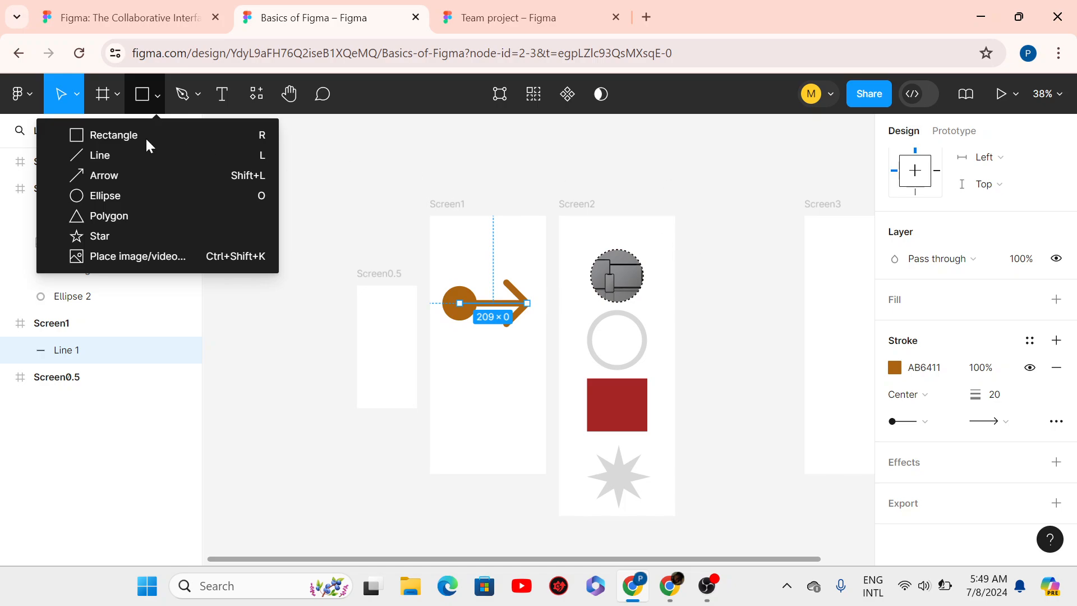
click(96, 258)
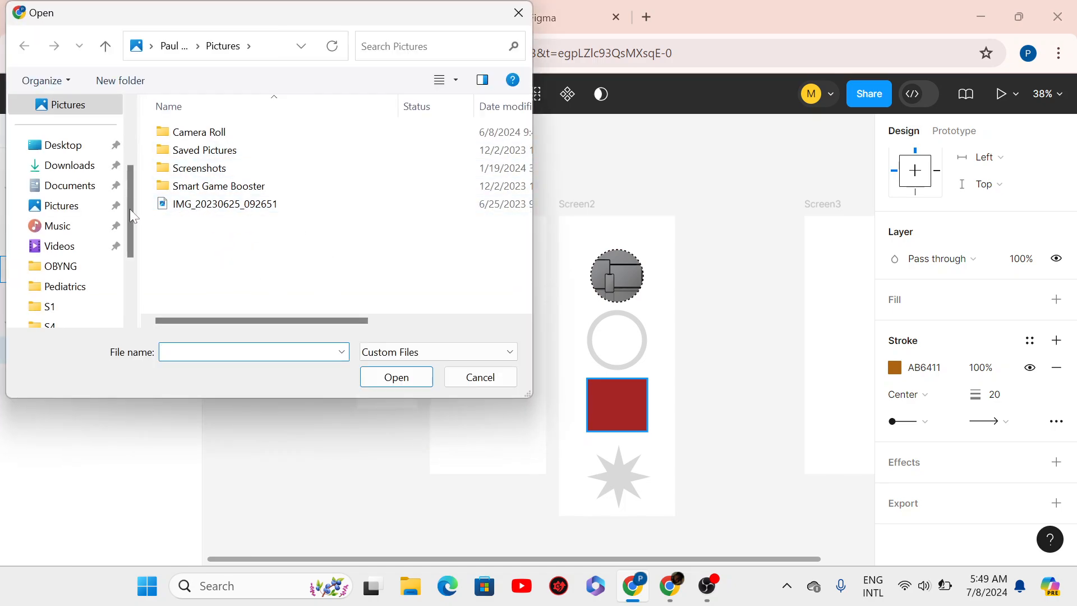
click(213, 175)
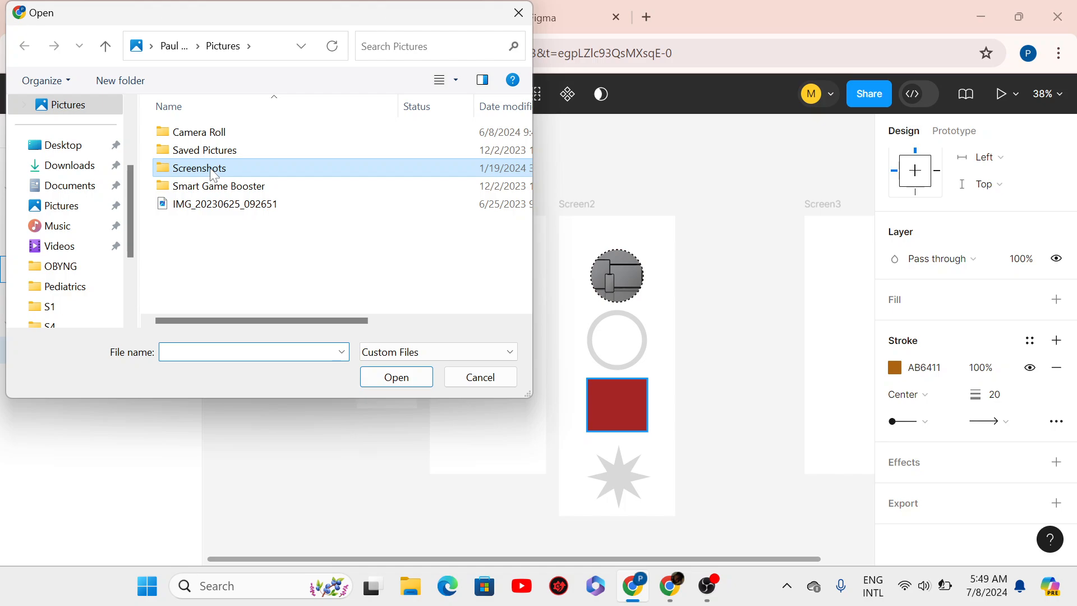
double_click(214, 175)
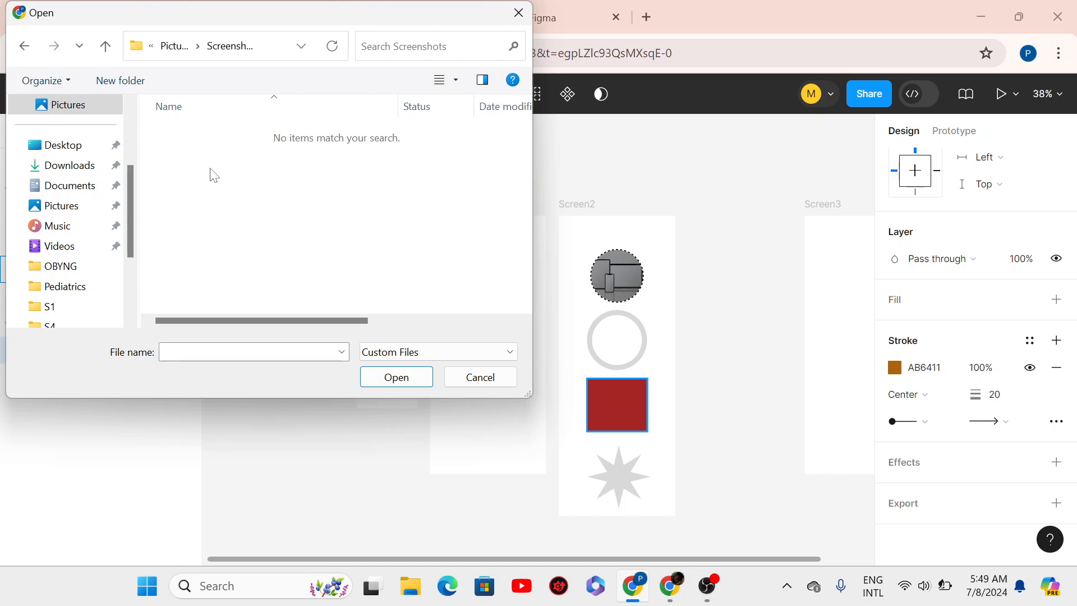
click(86, 206)
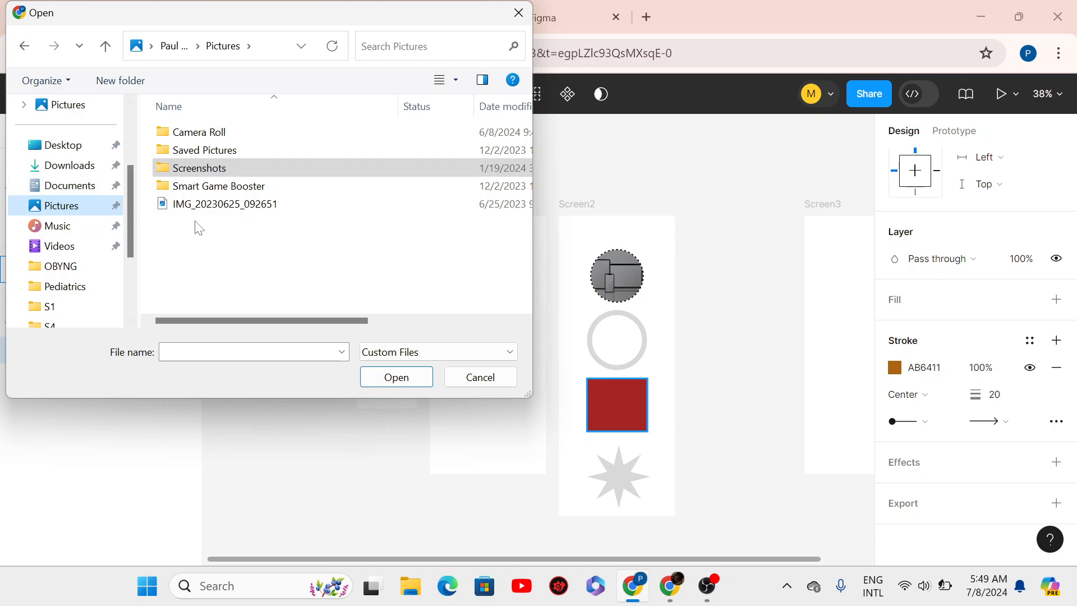
click(227, 211)
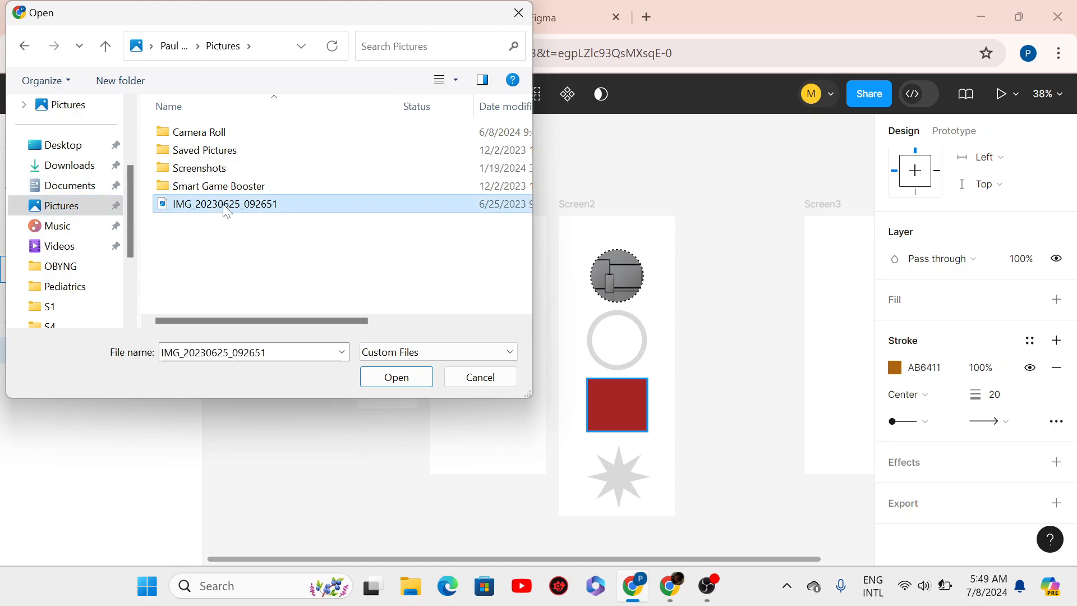
click(366, 378)
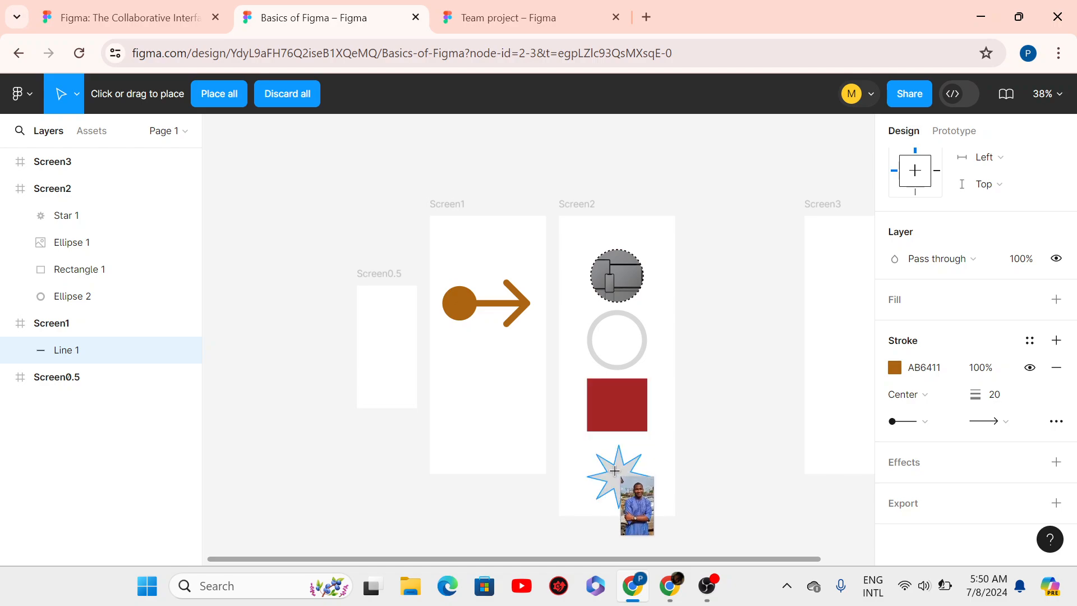
- Apply the loaded photo as a 100% image fill on Screen2's eight-point Star 1
scroll(615, 470, up, 3)
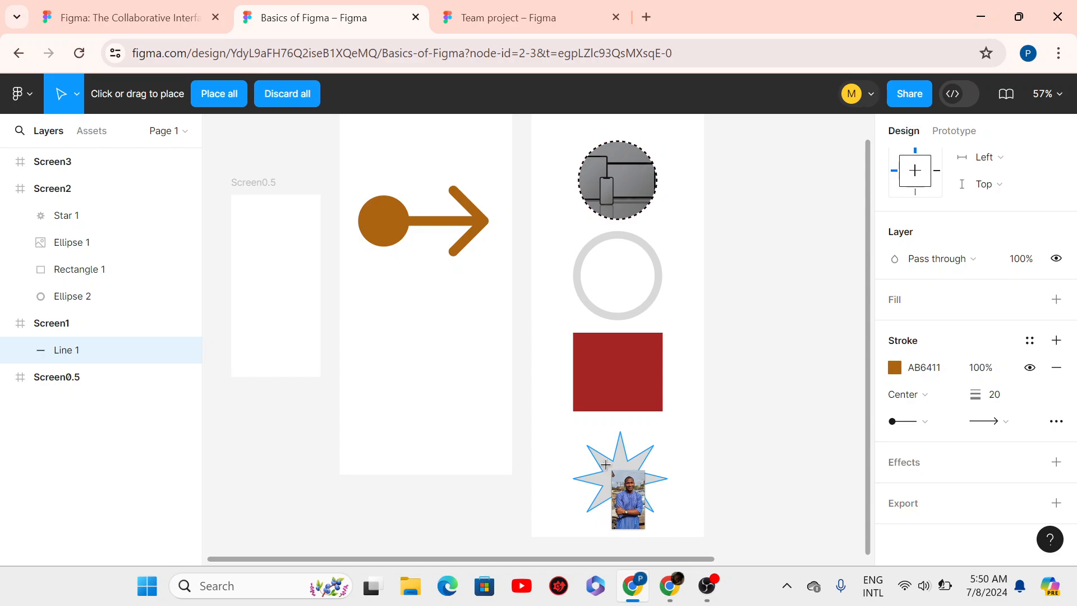
click(605, 464)
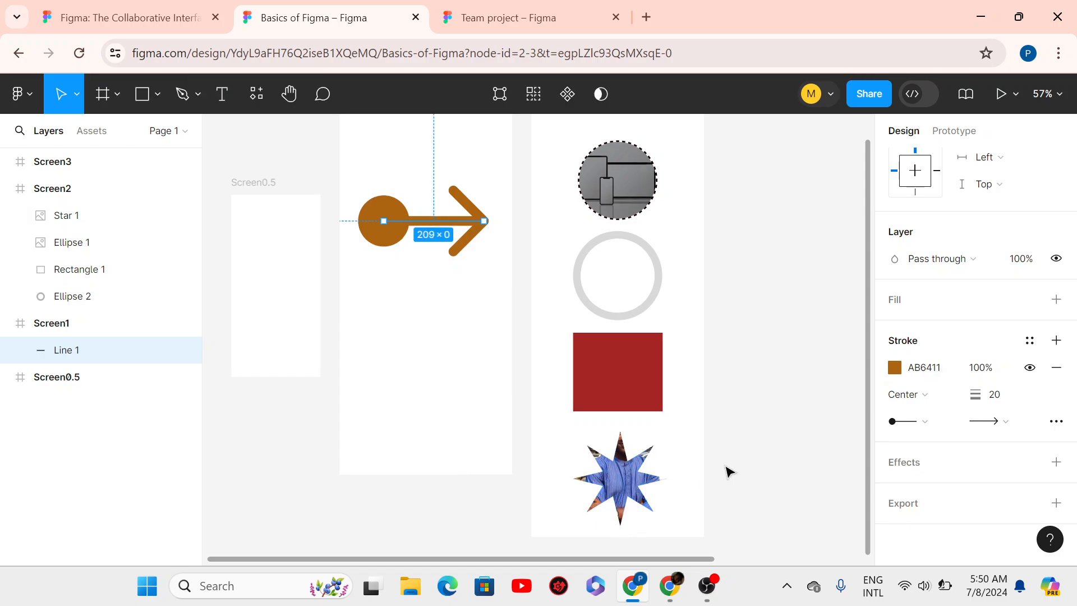
click(628, 482)
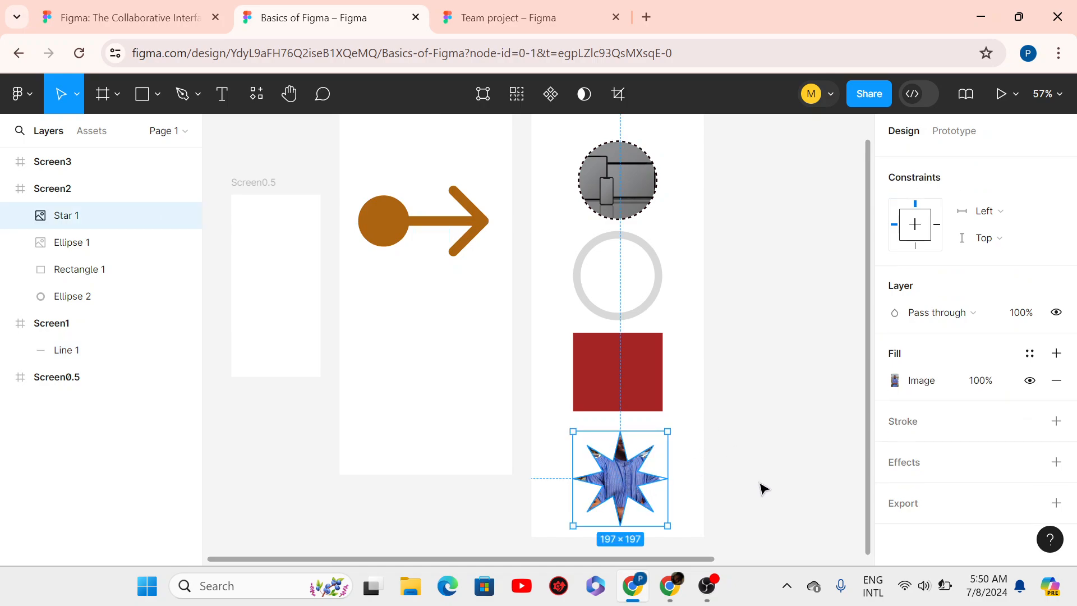
click(761, 488)
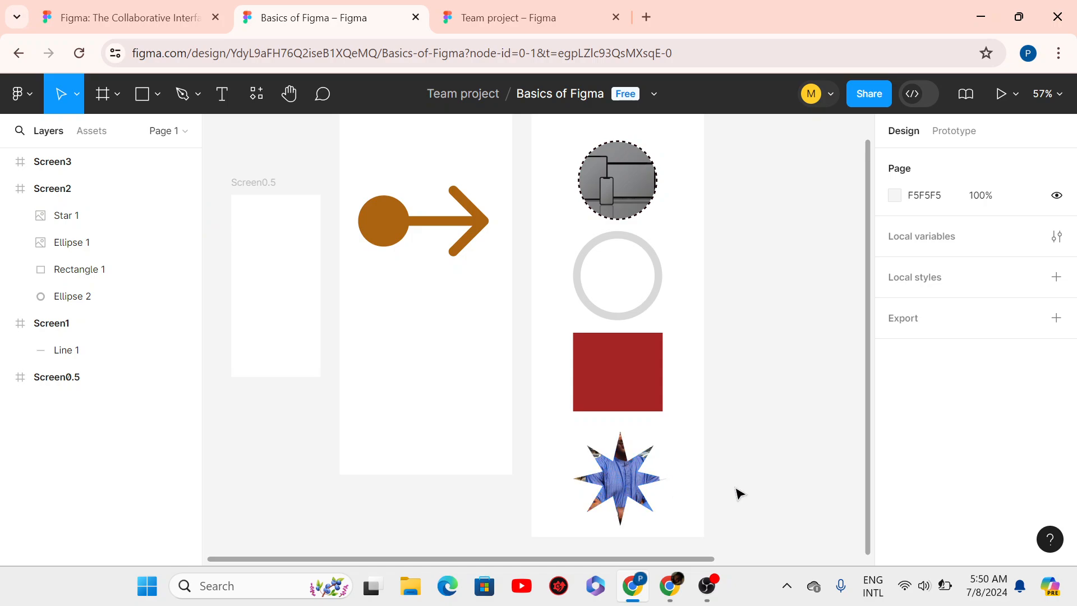
click(621, 509)
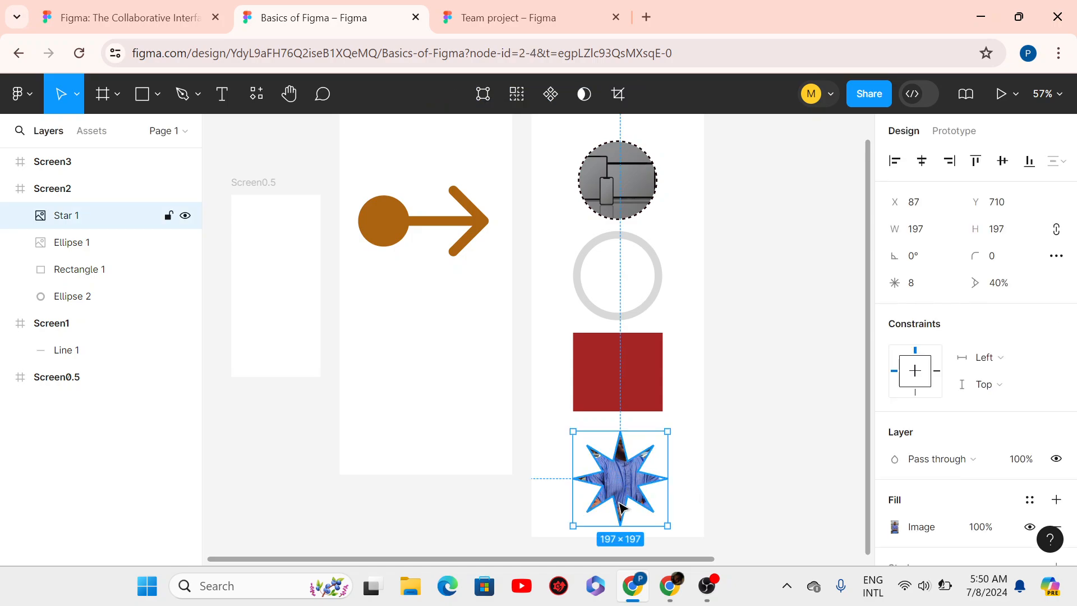
drag(1075, 292, 1060, 447)
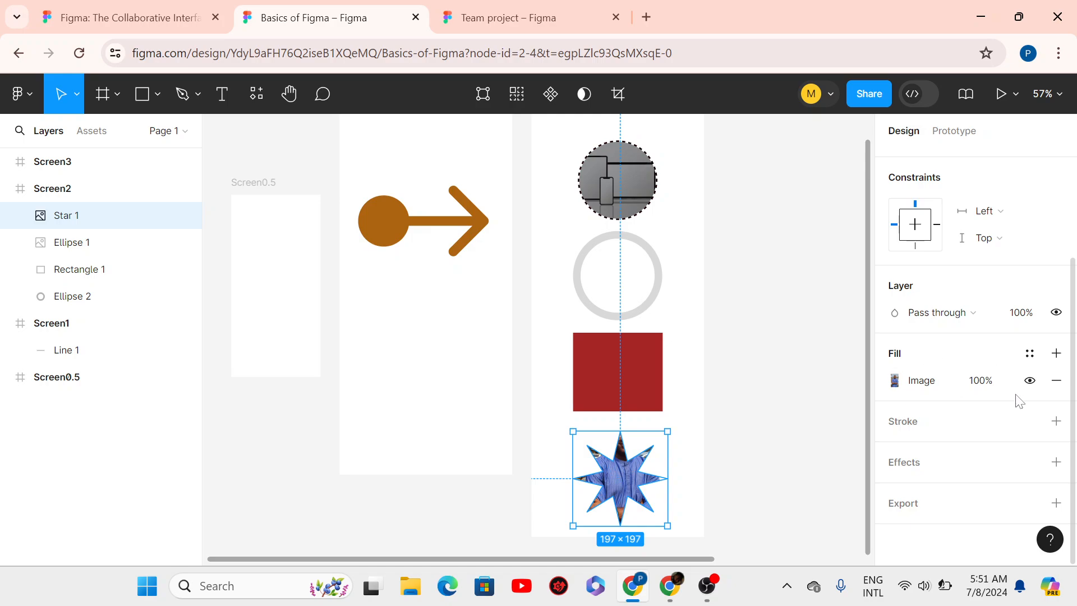
click(792, 426)
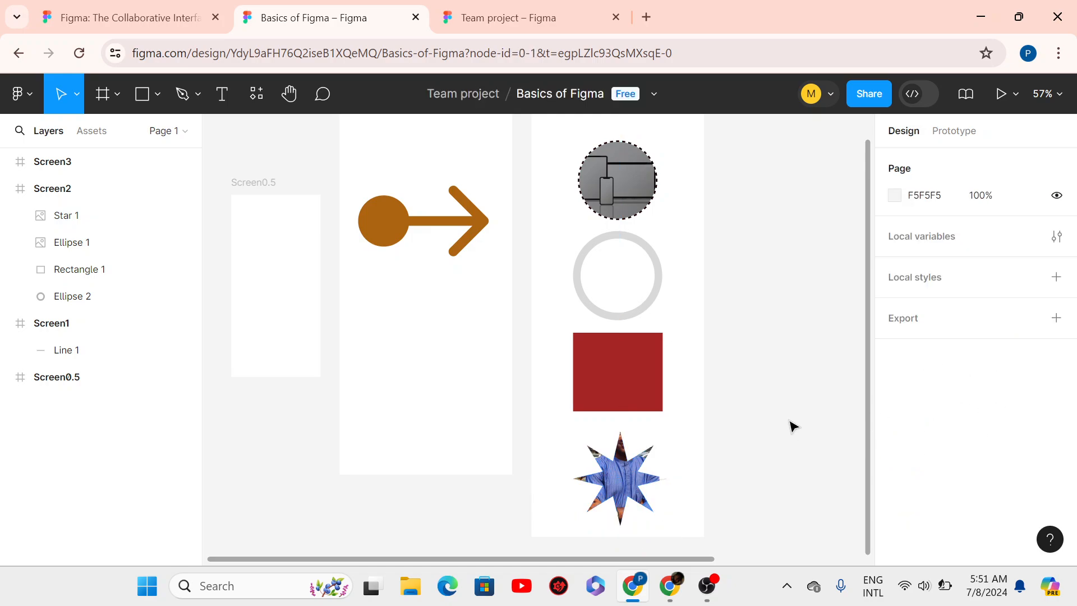
scroll(673, 364, down, 2)
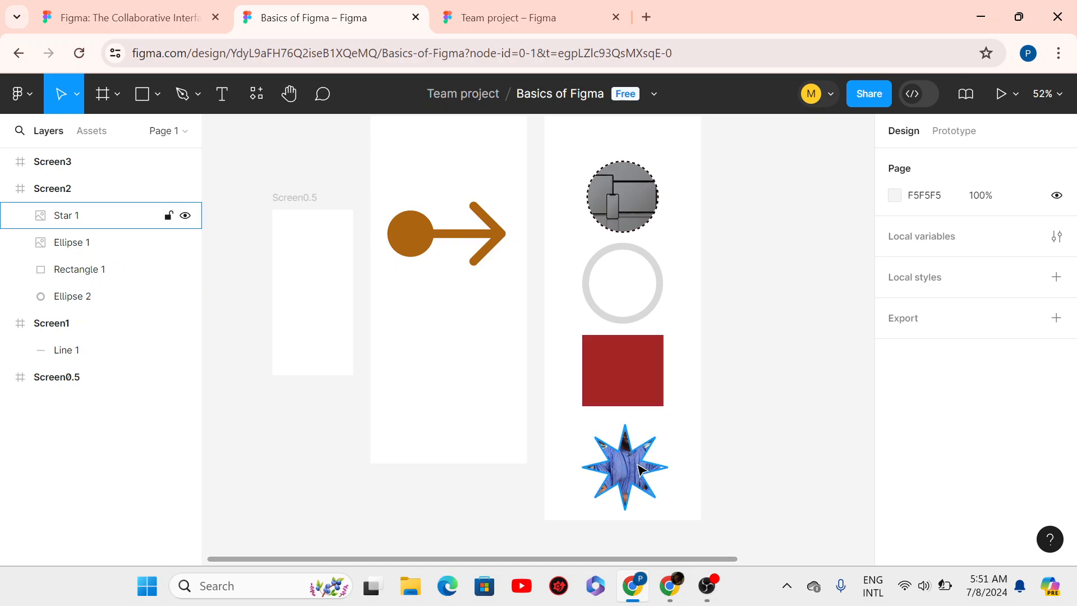
- Load IMG_20230625_092651 from Pictures via Place image/video… once more
click(162, 106)
click(128, 264)
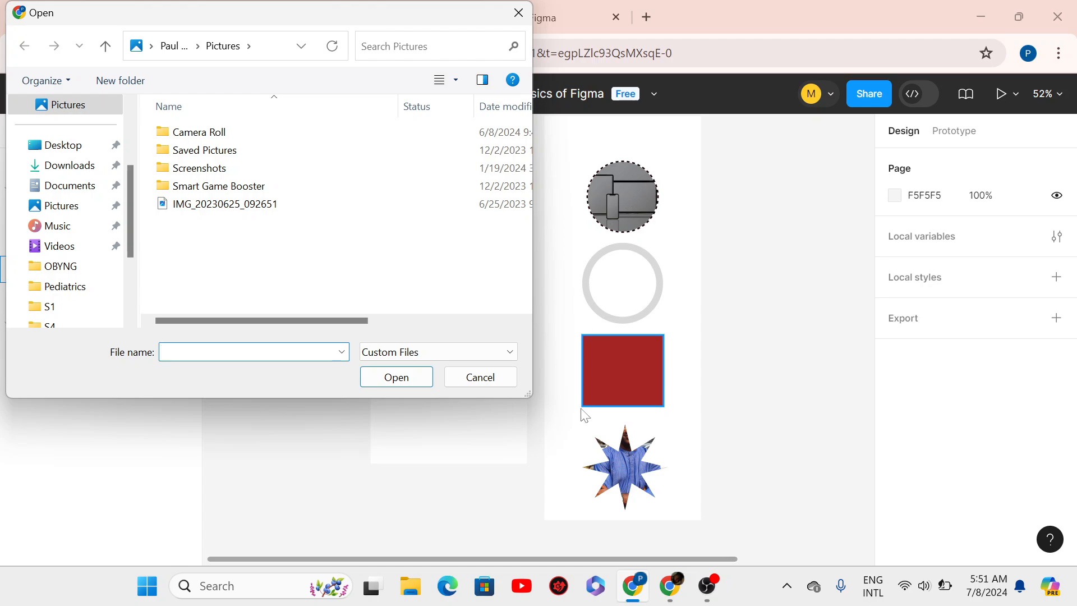
click(221, 206)
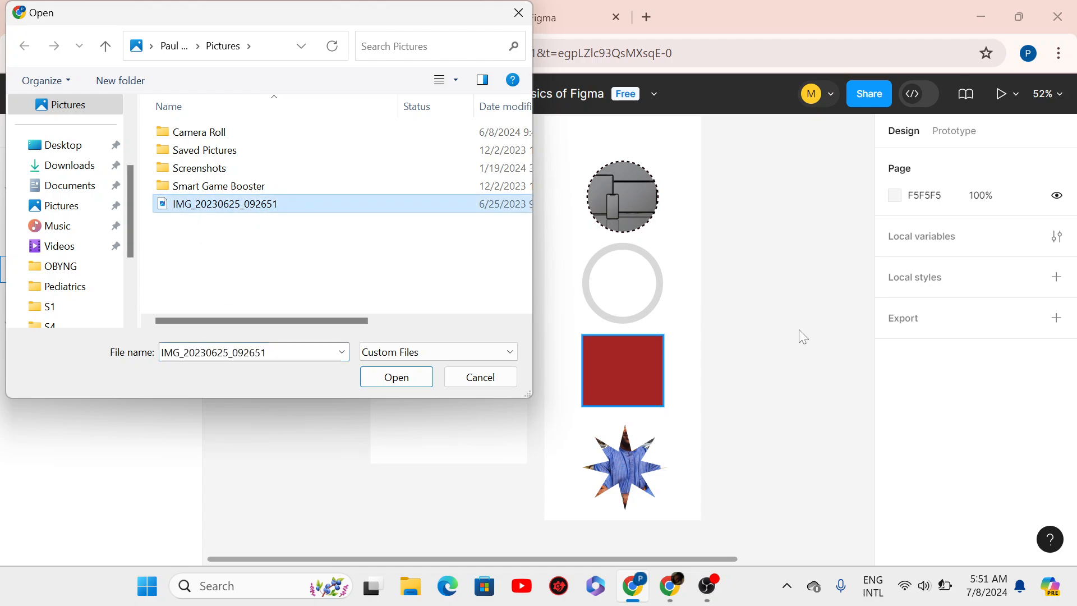
click(397, 377)
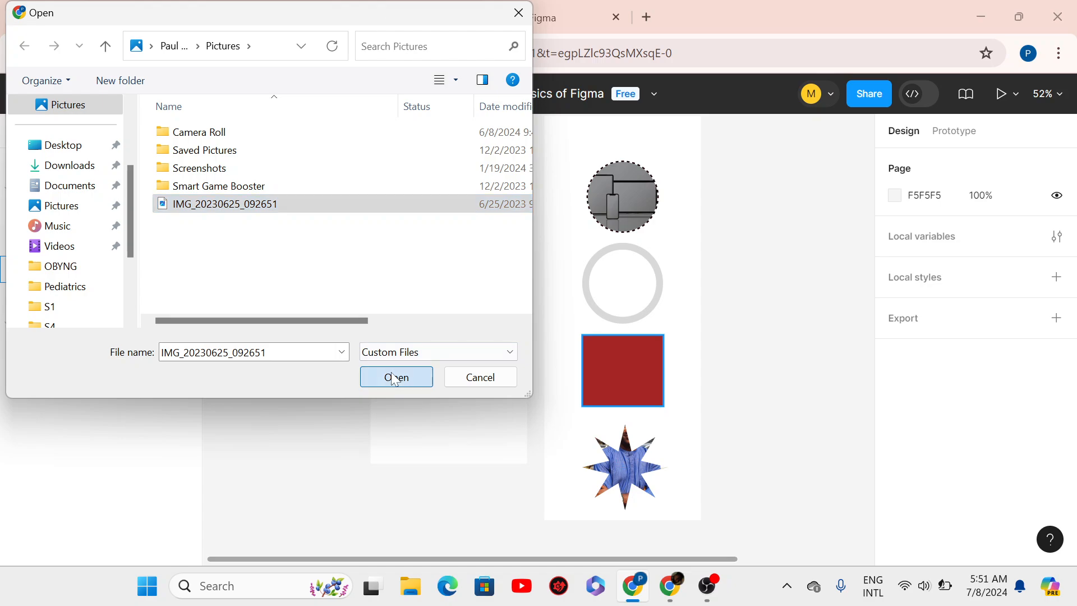
scroll(650, 253, down, 4)
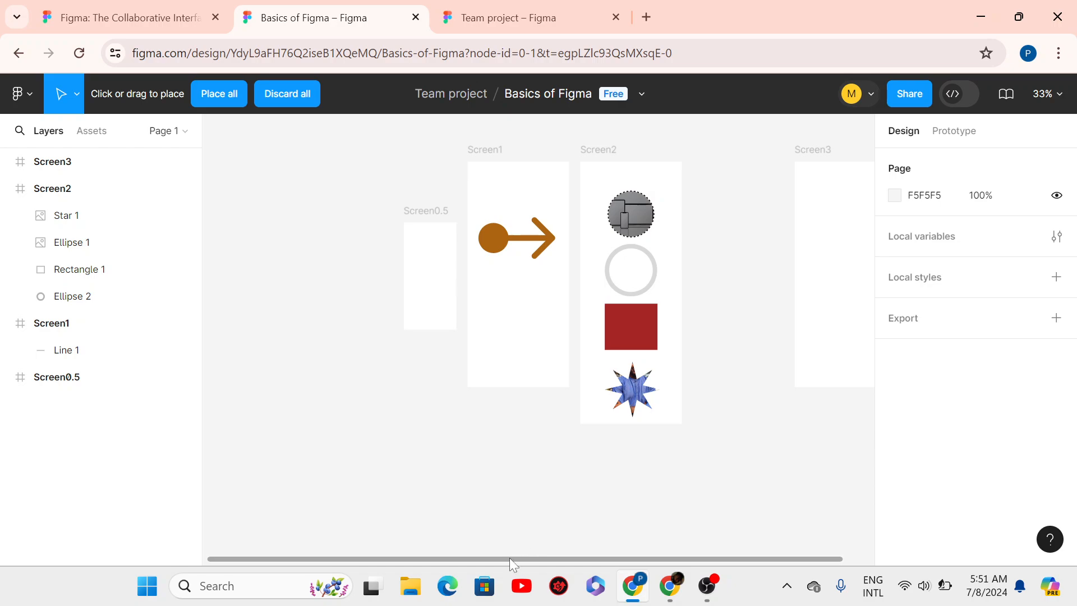
drag(509, 558, 317, 512)
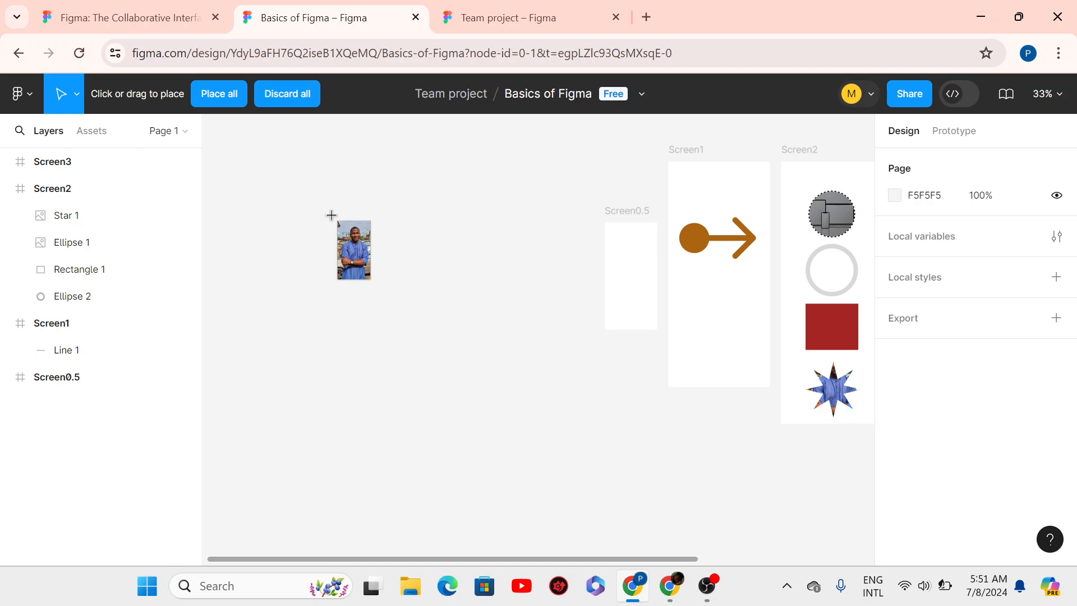
- Place the 2252×4000 portrait photo, drag it aside, and delete it
click(332, 215)
scroll(377, 248, down, 3)
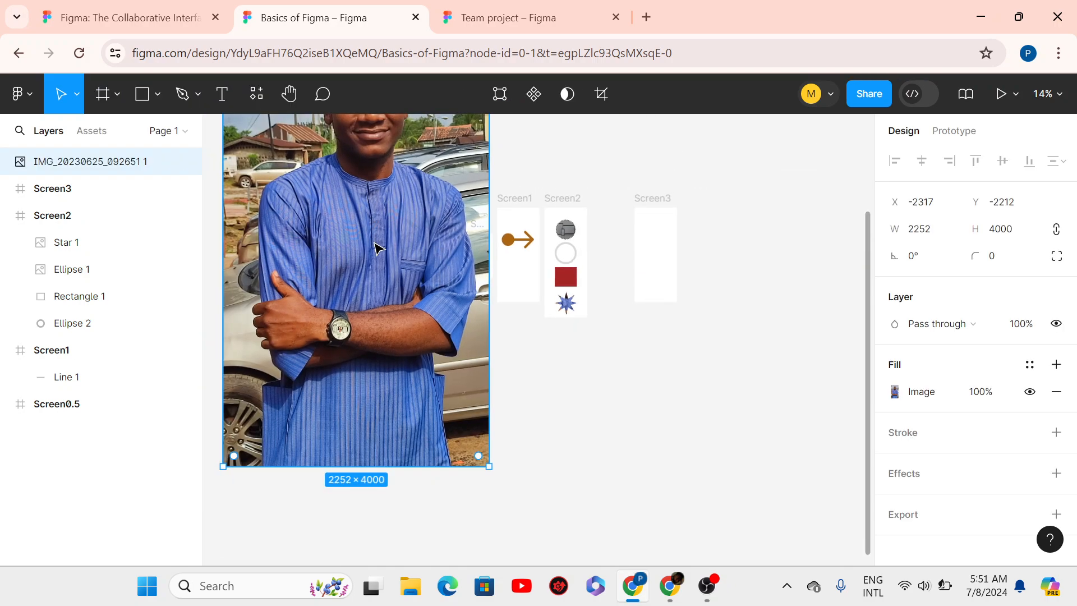
scroll(378, 247, down, 2)
drag(349, 240, 697, 141)
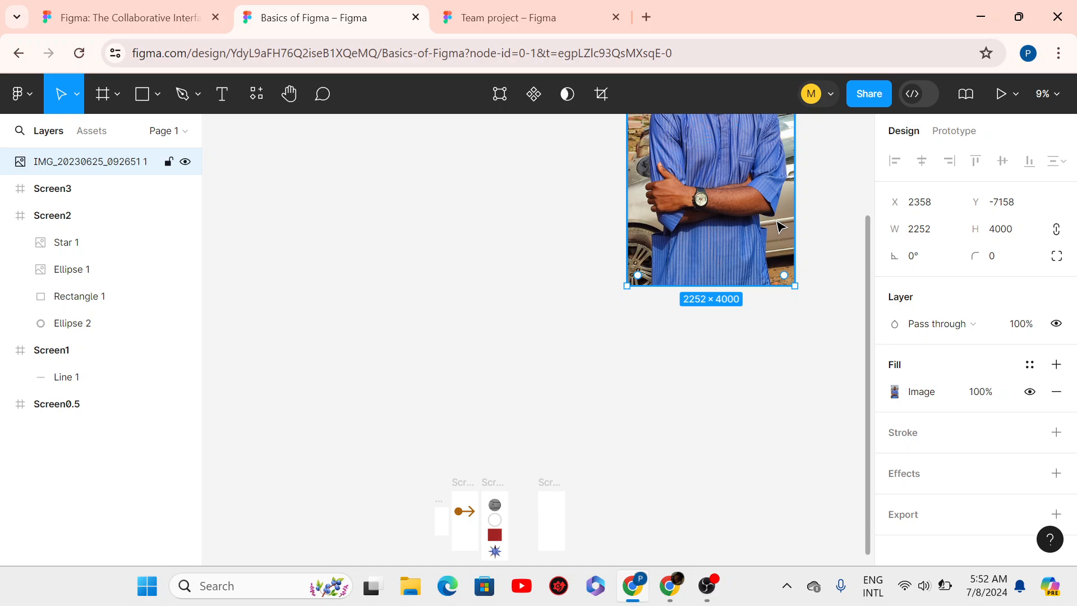
key(Delete)
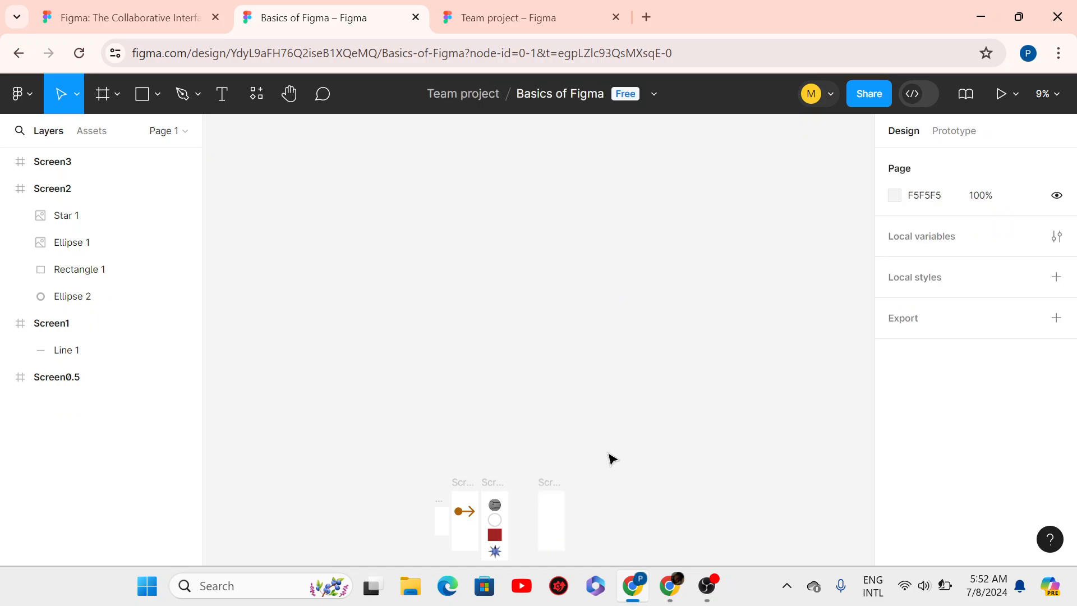
scroll(612, 459, down, 3)
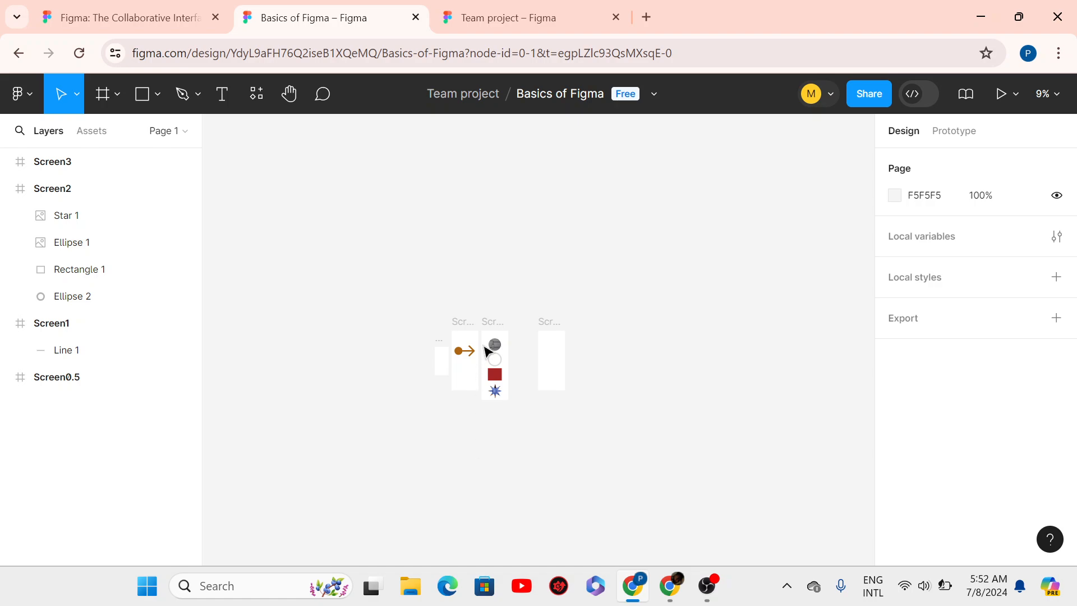
scroll(487, 351, up, 5)
- Load the Lcd Monitor Clipart PNG from the Downloads folder via Place image/video…
scroll(464, 511, up, 2)
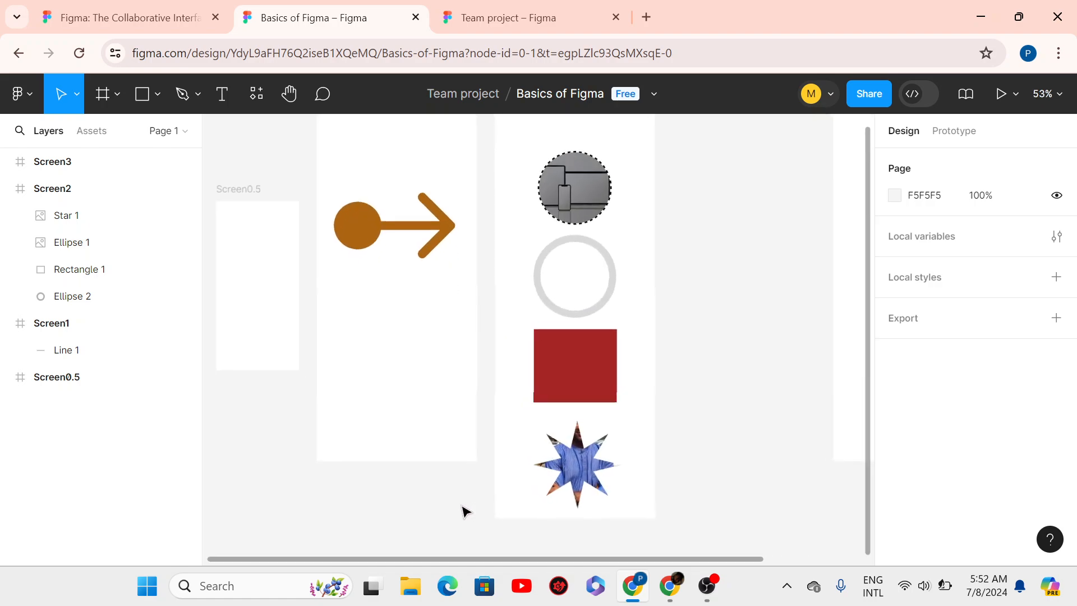
scroll(465, 511, down, 3)
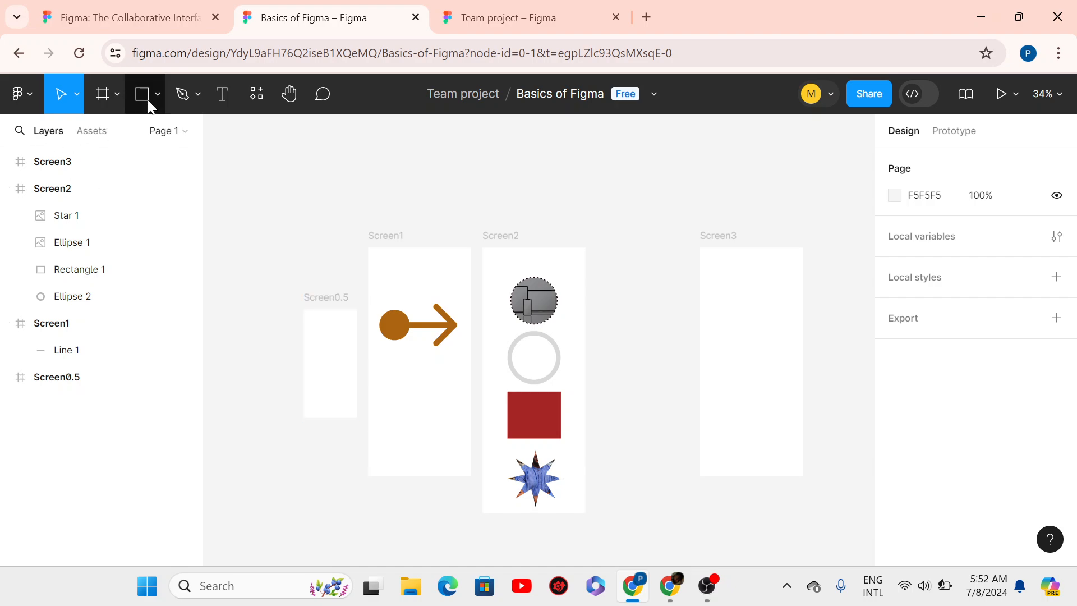
click(111, 99)
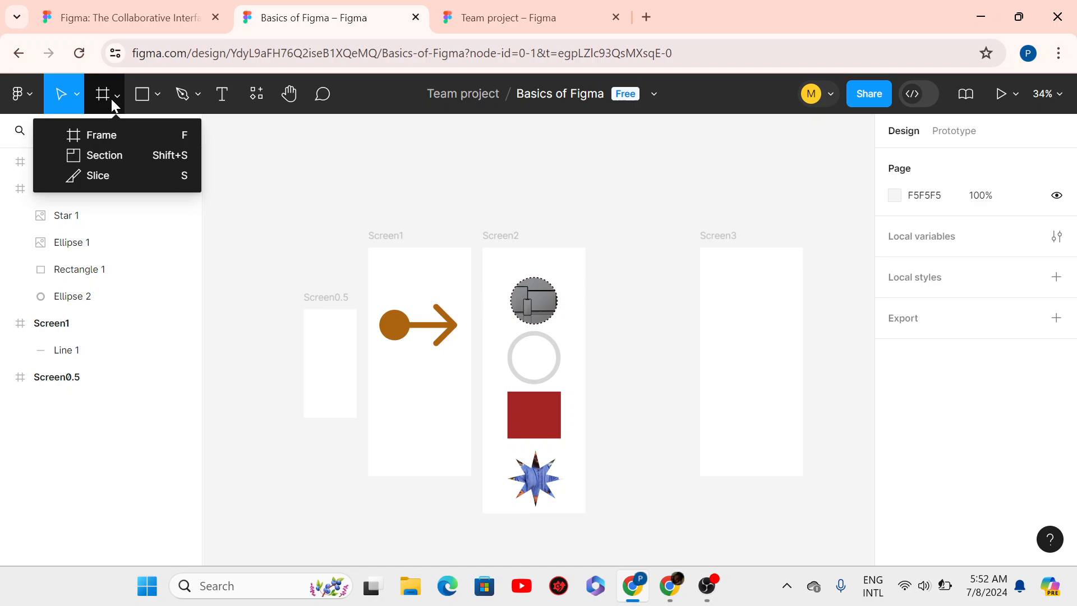
click(154, 88)
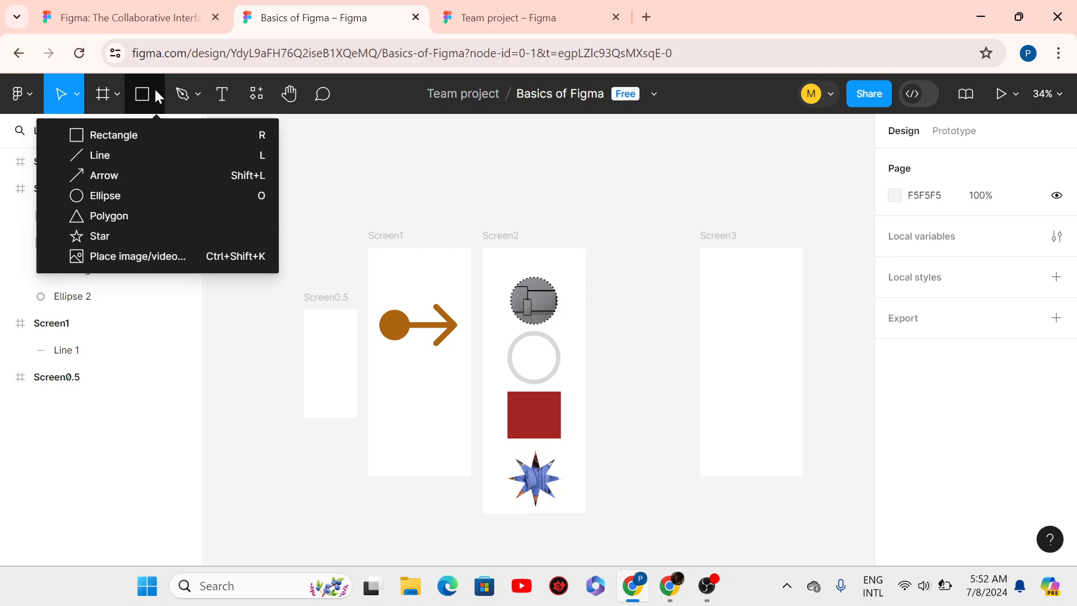
click(110, 253)
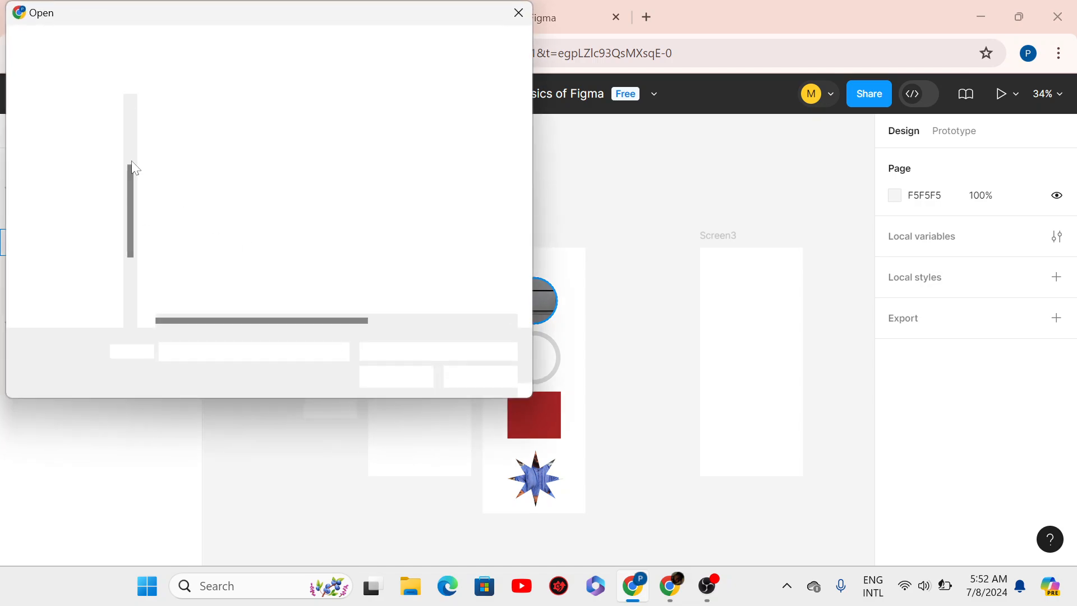
mouse_move(131, 201)
mouse_down()
mouse_move(131, 252)
mouse_move(148, 141)
mouse_up()
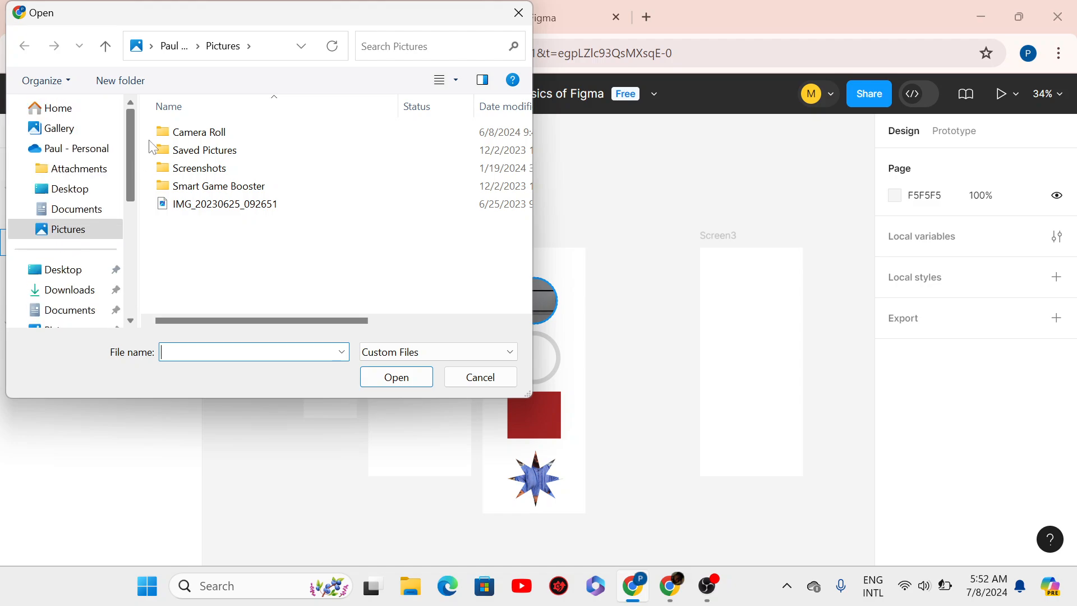
click(60, 127)
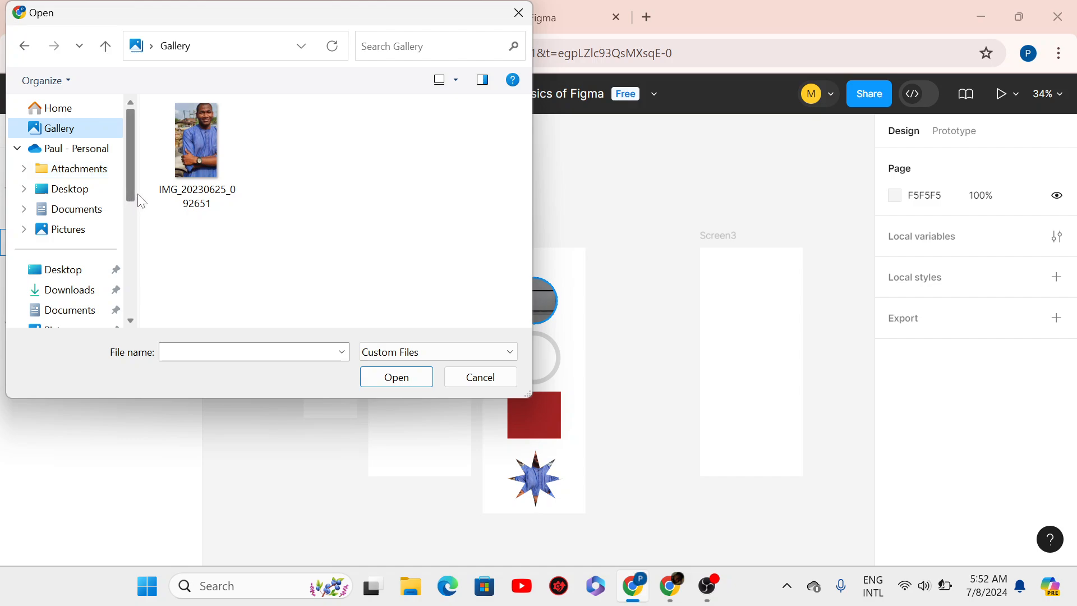
drag(126, 186, 136, 215)
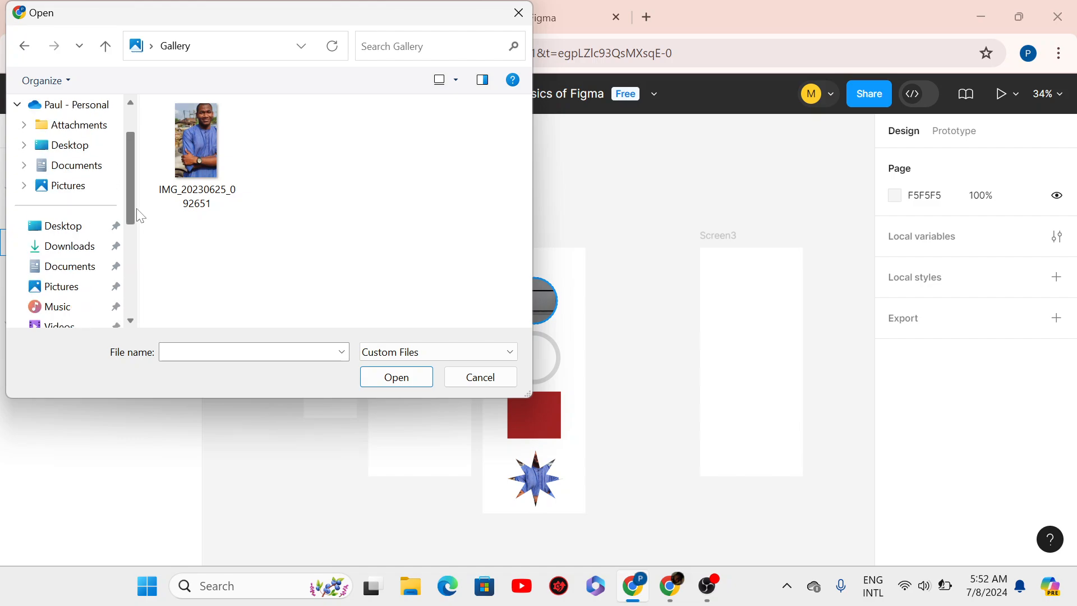
click(70, 247)
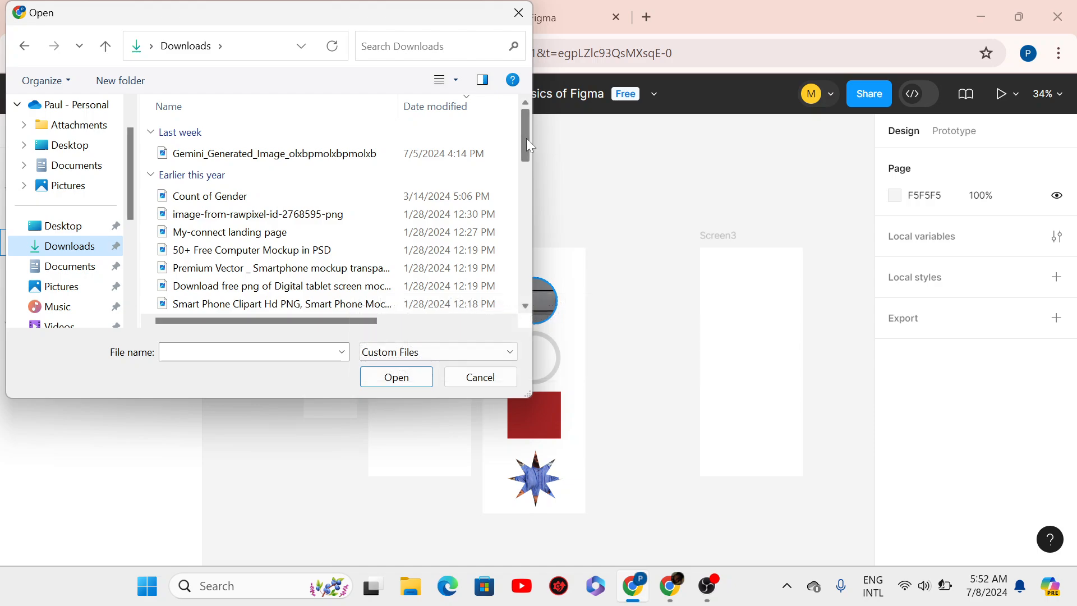
mouse_move(526, 138)
mouse_down()
mouse_move(525, 171)
mouse_move(523, 156)
mouse_up()
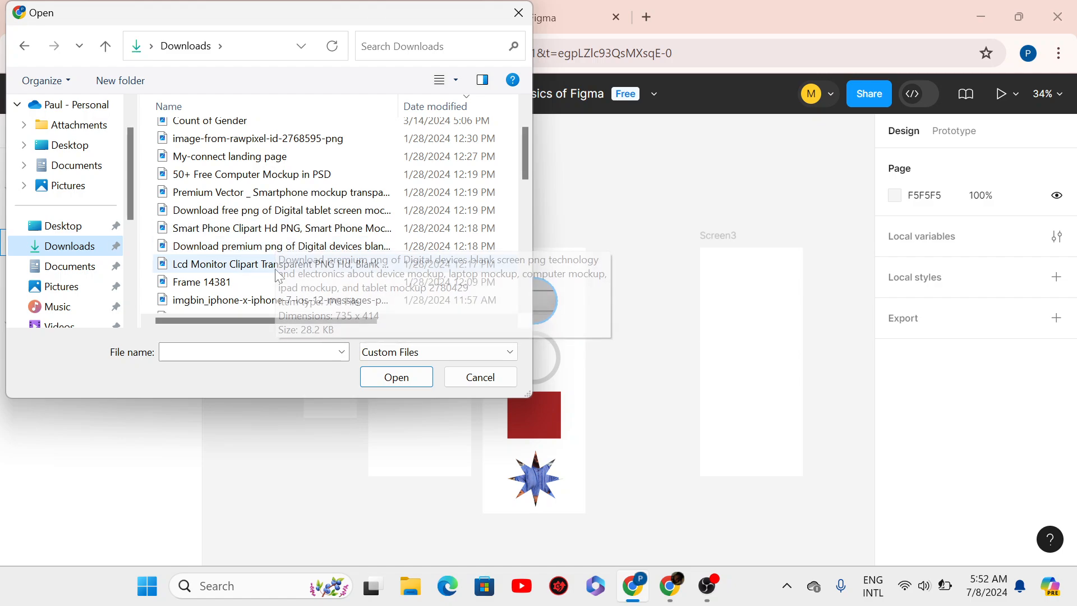
click(279, 267)
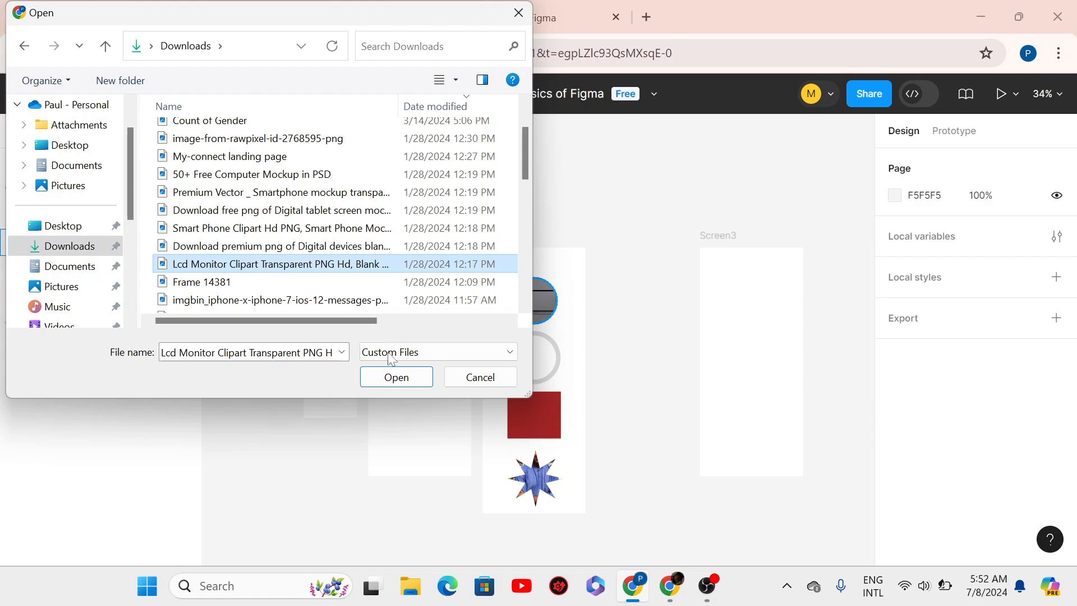
click(407, 383)
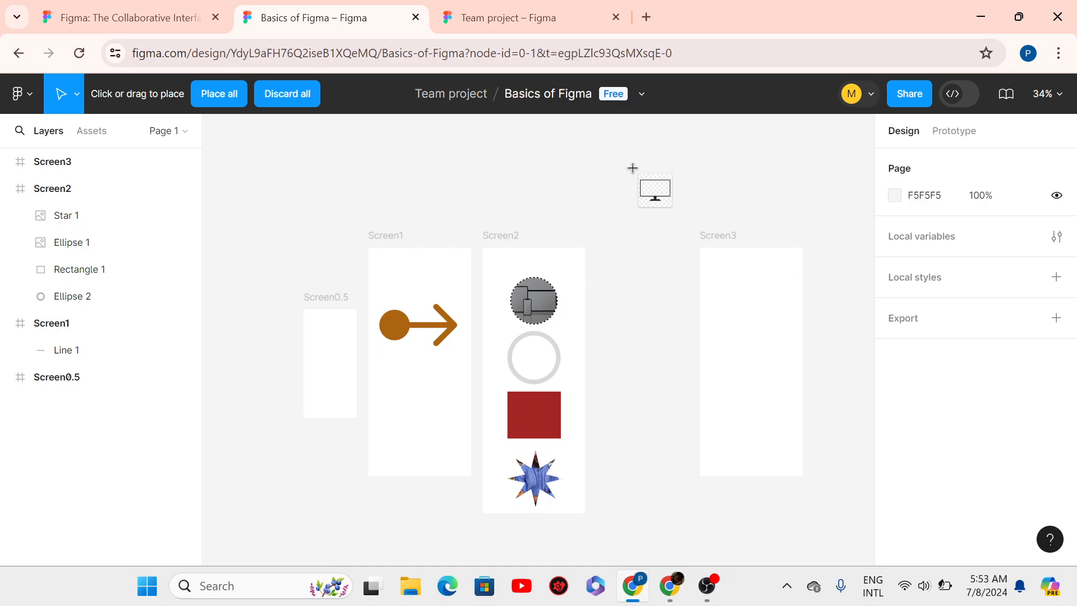
- Place the 360×360 monitor clipart and drag it beside Screen2, at X 785, Y -259
click(615, 169)
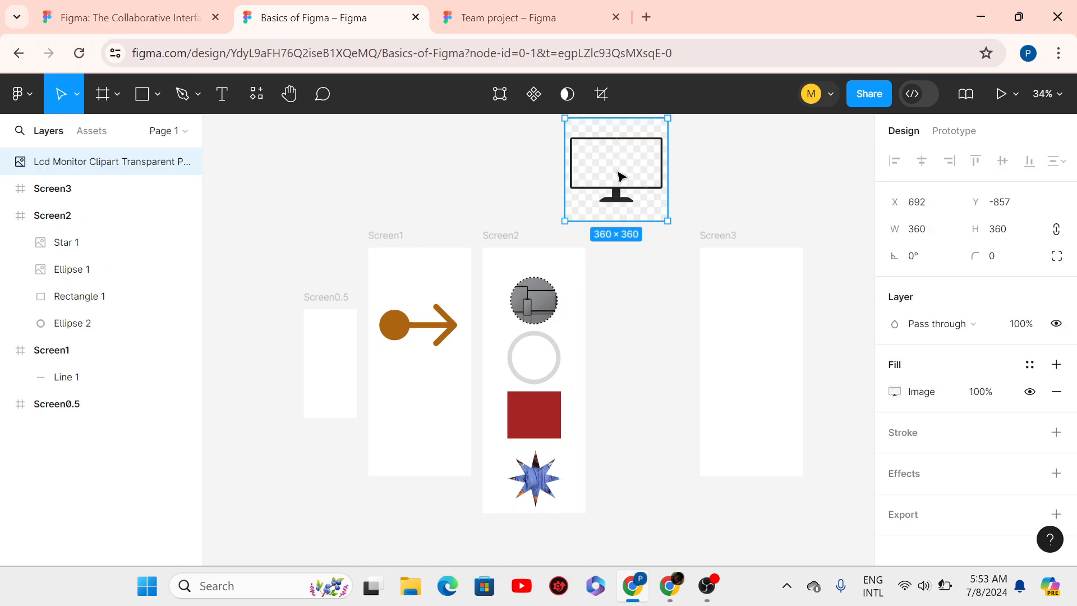
drag(636, 195, 657, 348)
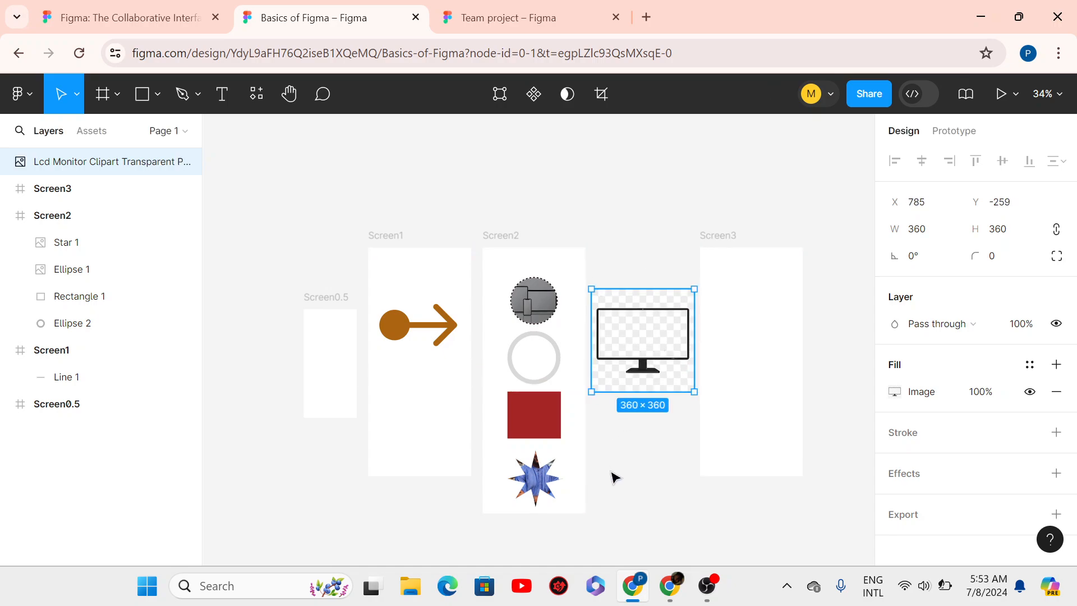
scroll(610, 474, up, 5)
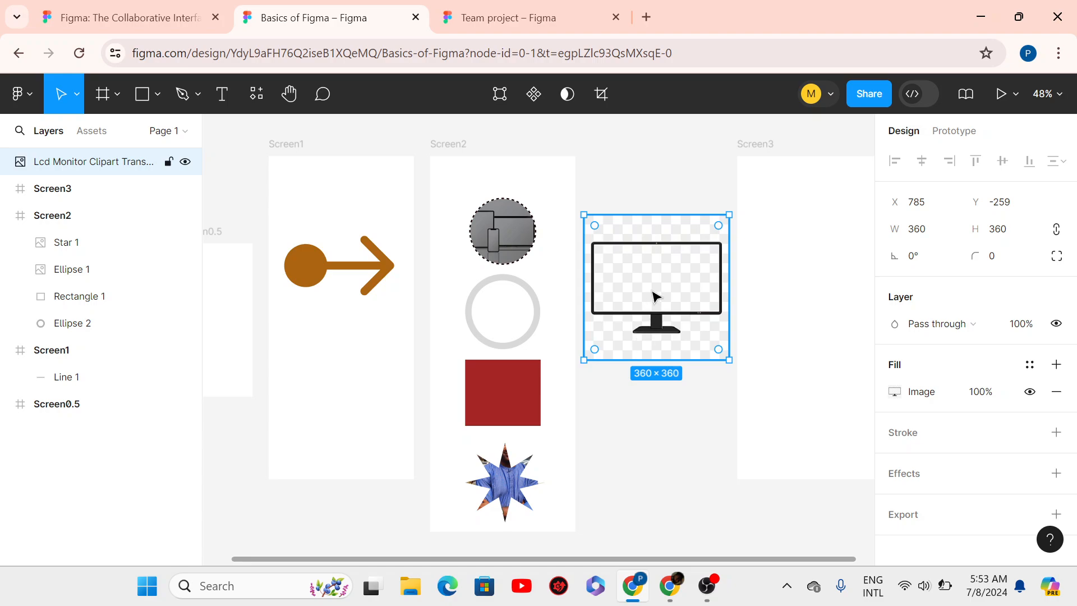
- Move the monitor clipart up beside Screen2 and shrink it to 218×218
drag(652, 293, 659, 259)
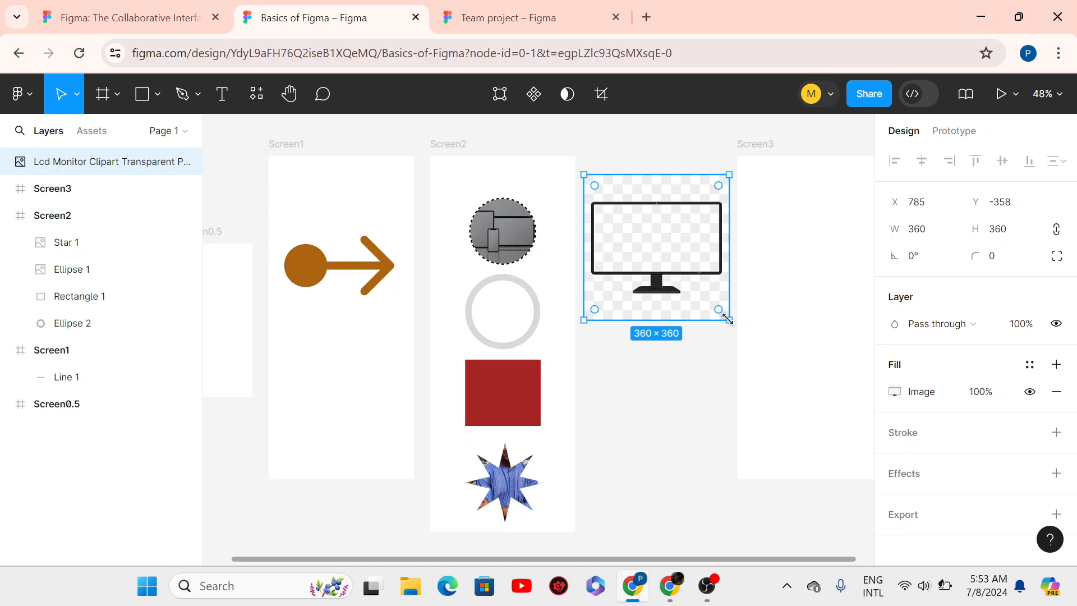
drag(729, 319, 714, 304)
drag(704, 280, 672, 240)
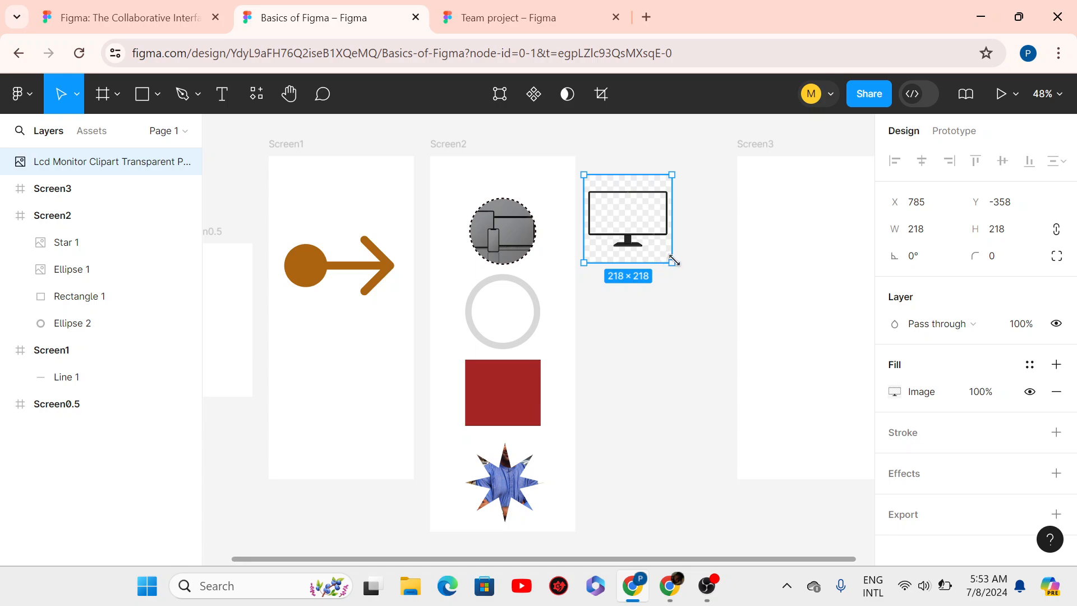
drag(680, 264, 789, 288)
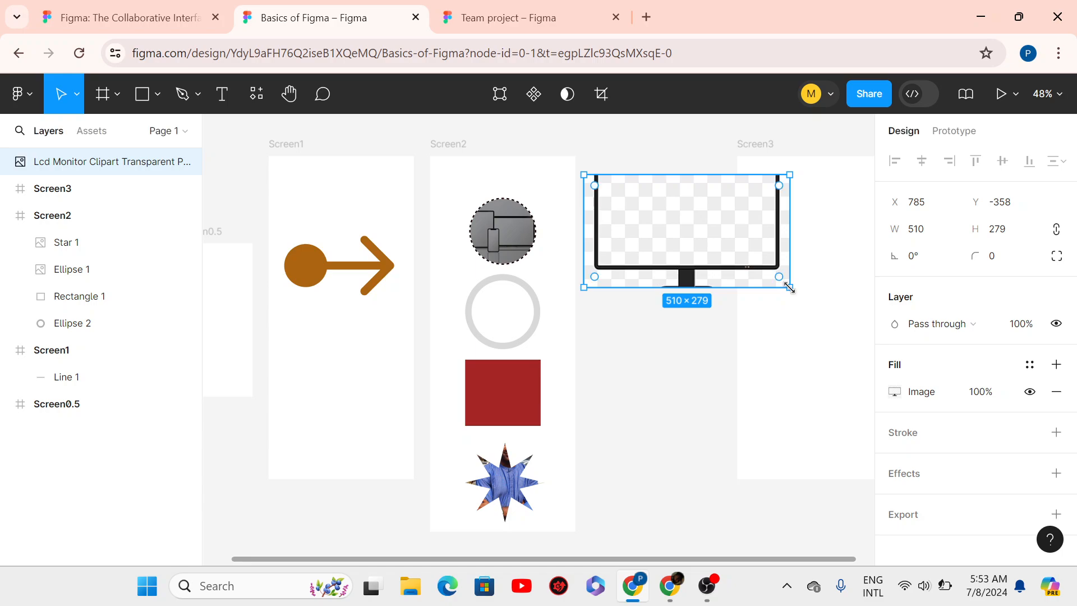
key(ctrl+z)
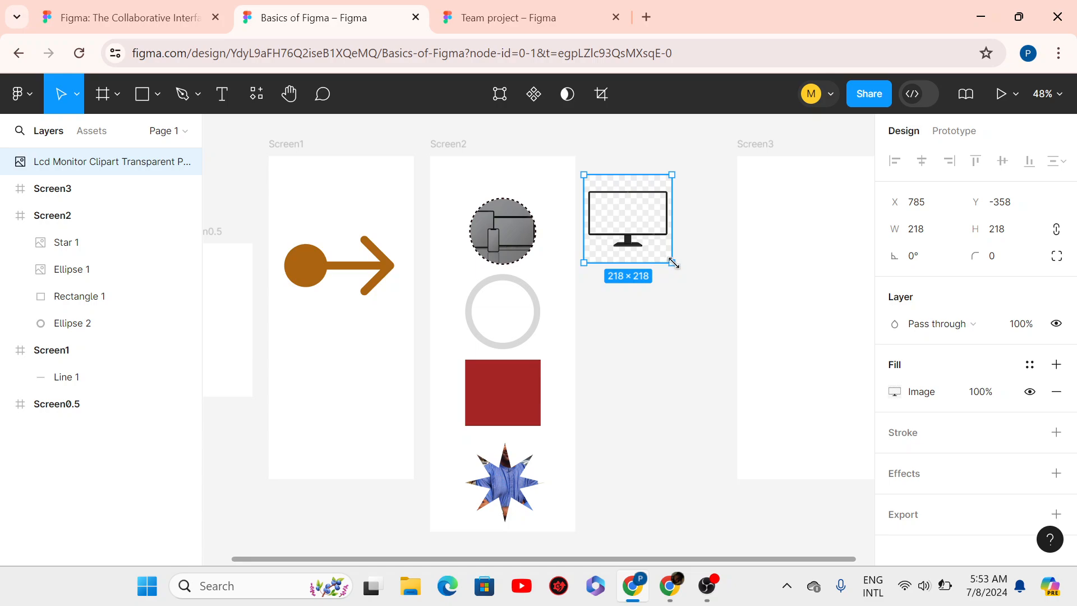
- Try enlarging the monitor to 464×464, then undo back to 218×218
drag(689, 271, 771, 321)
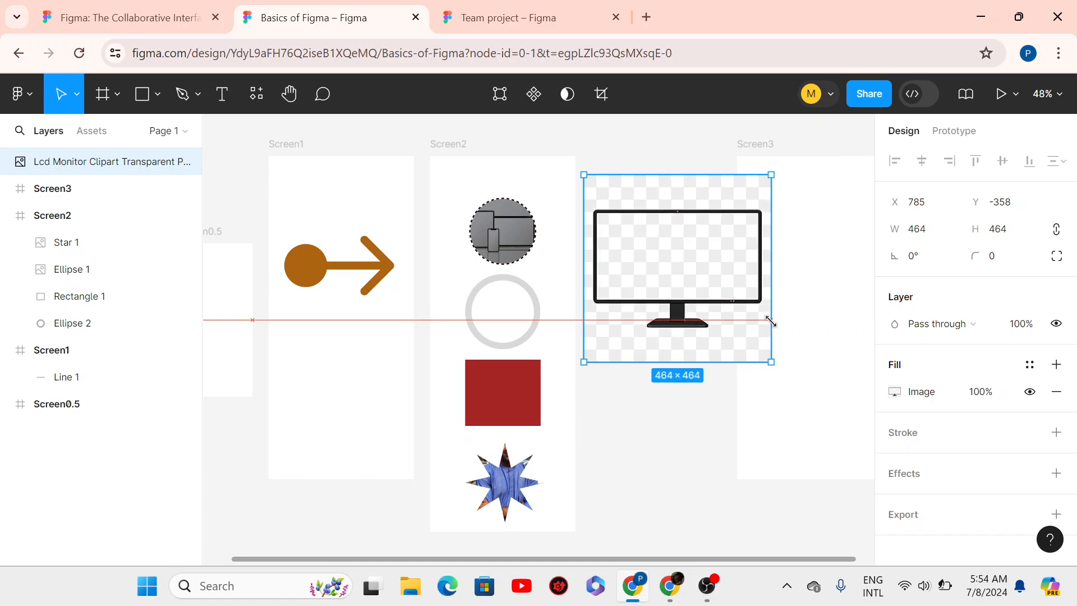
drag(771, 321, 772, 320)
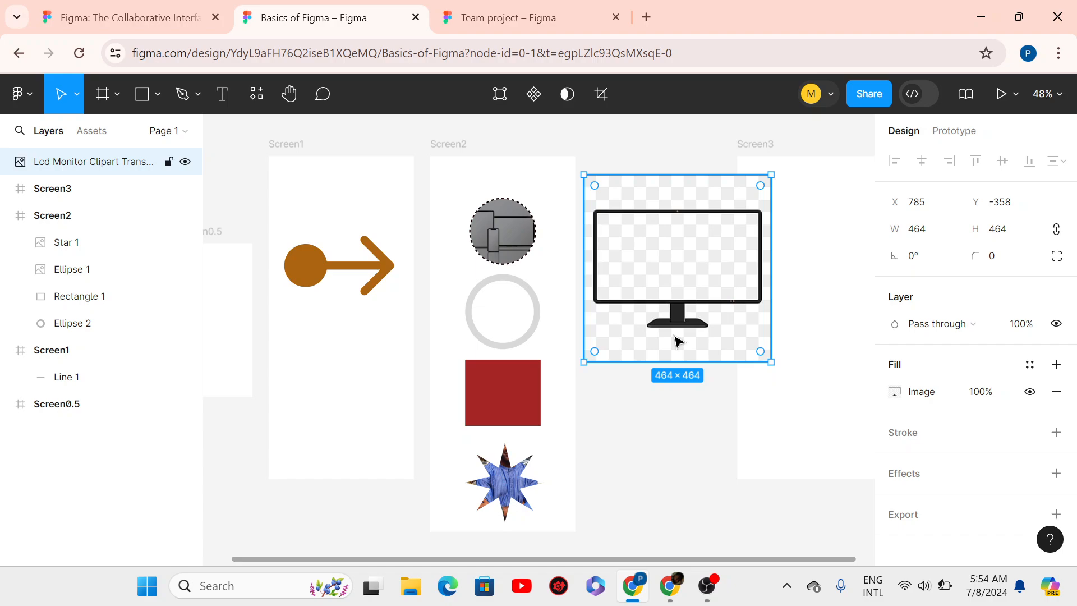
key(ctrl+z)
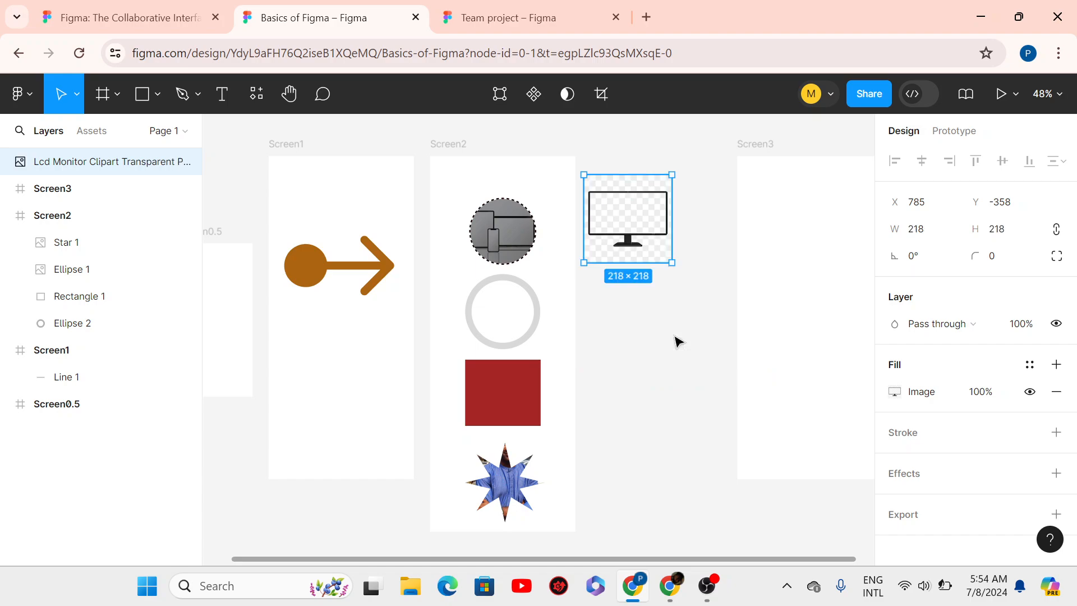
scroll(596, 210, up, 1)
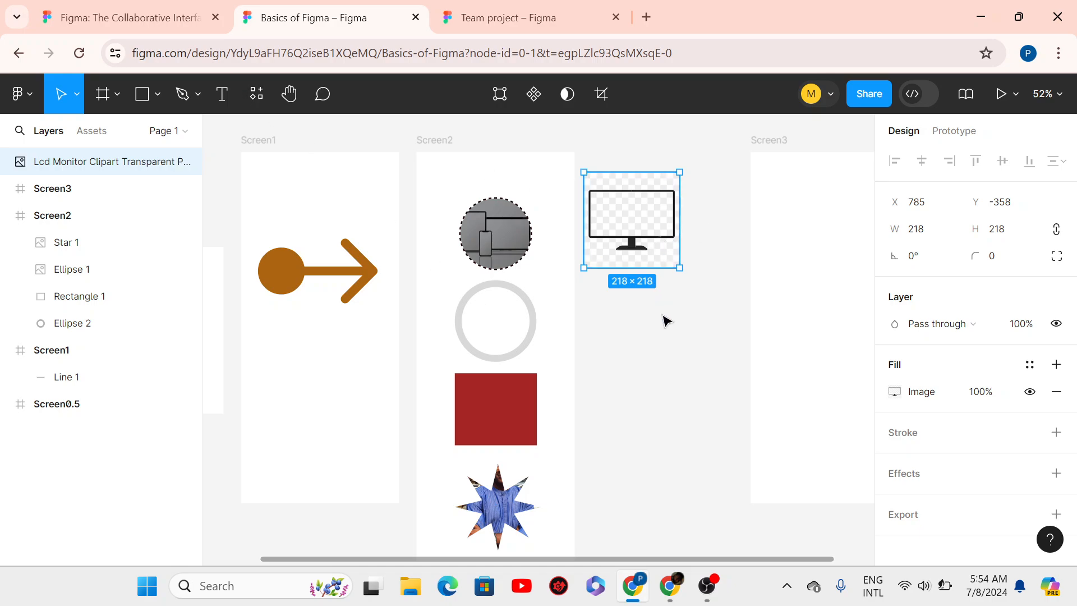
- Scale the monitor clipart 2.33x to 507×507 with the Scale tool (K)
key(k)
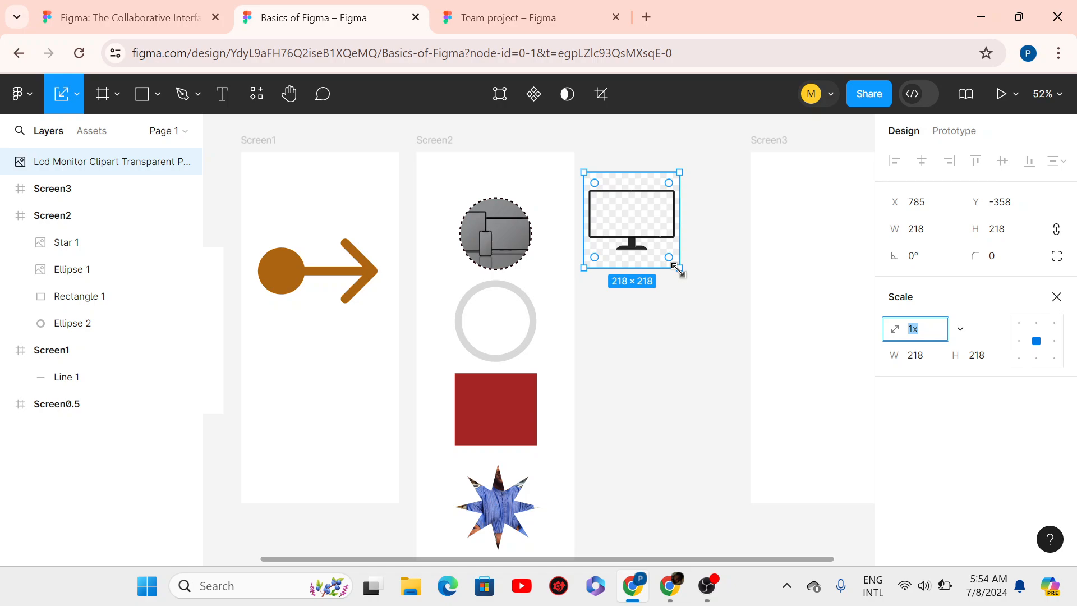
drag(678, 270, 795, 352)
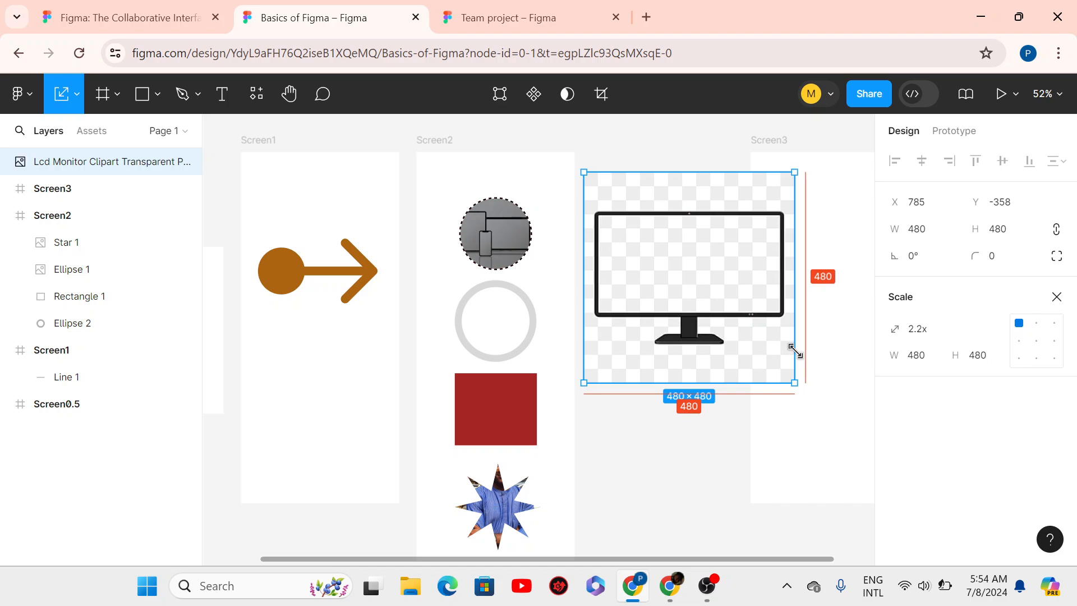
drag(795, 352, 806, 356)
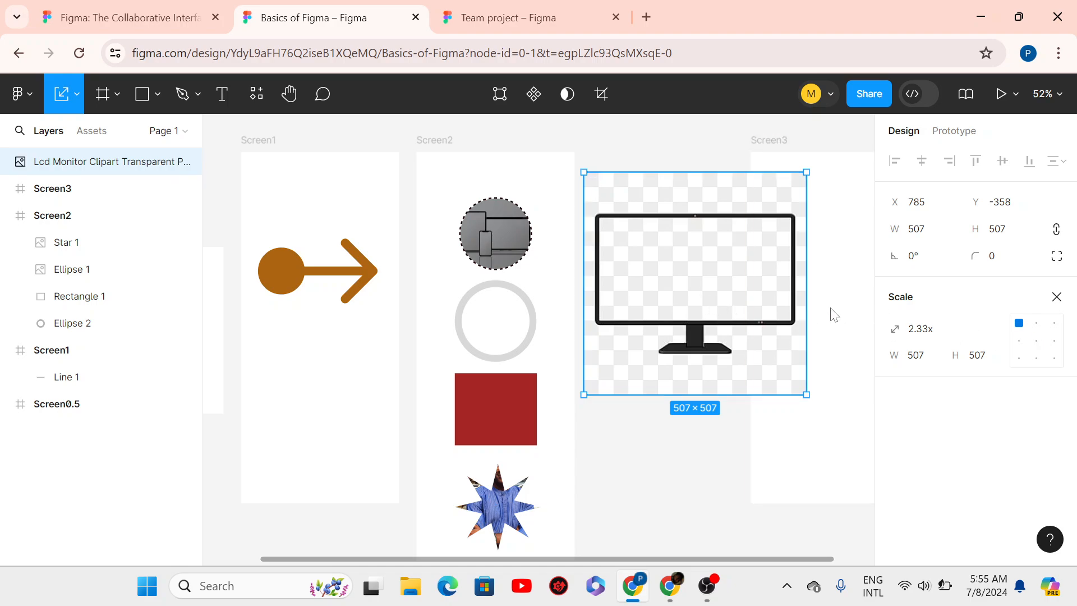
- Scale the monitor to 400 px wide, then 300 px anchored at the centre, nudging it into place
click(932, 354)
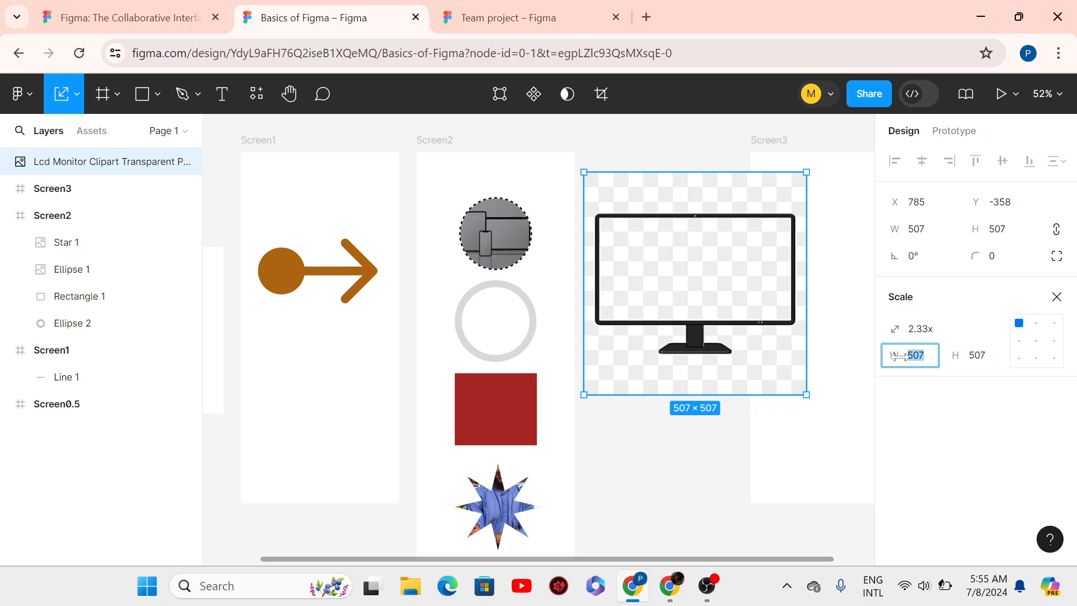
text(400)
key(Return)
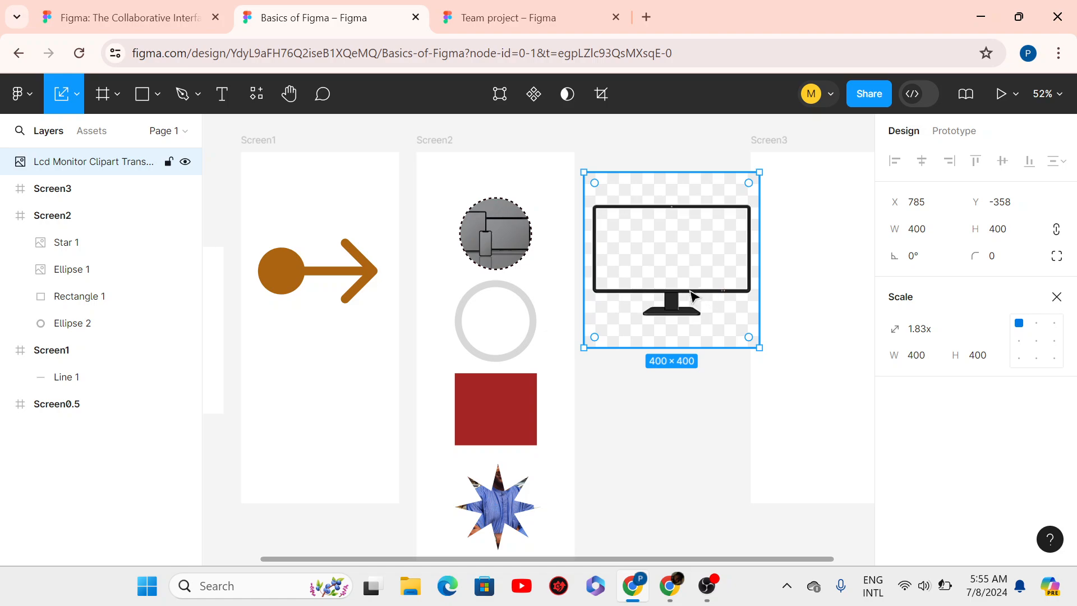
mouse_move(693, 298)
mouse_down()
mouse_move(679, 372)
mouse_move(688, 382)
mouse_move(699, 325)
mouse_move(675, 177)
mouse_move(695, 301)
mouse_up()
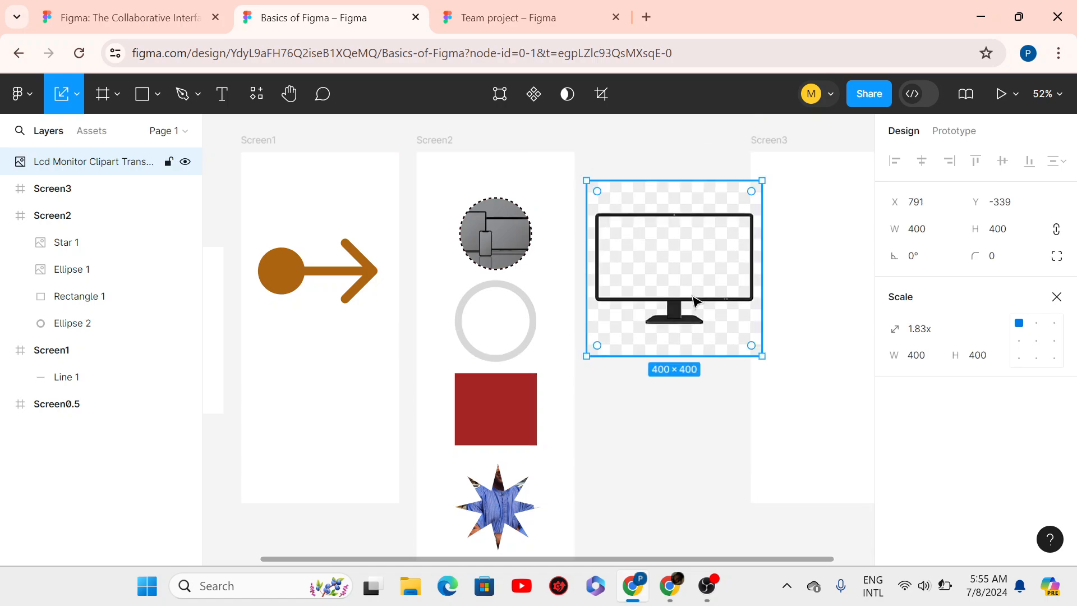
click(919, 358)
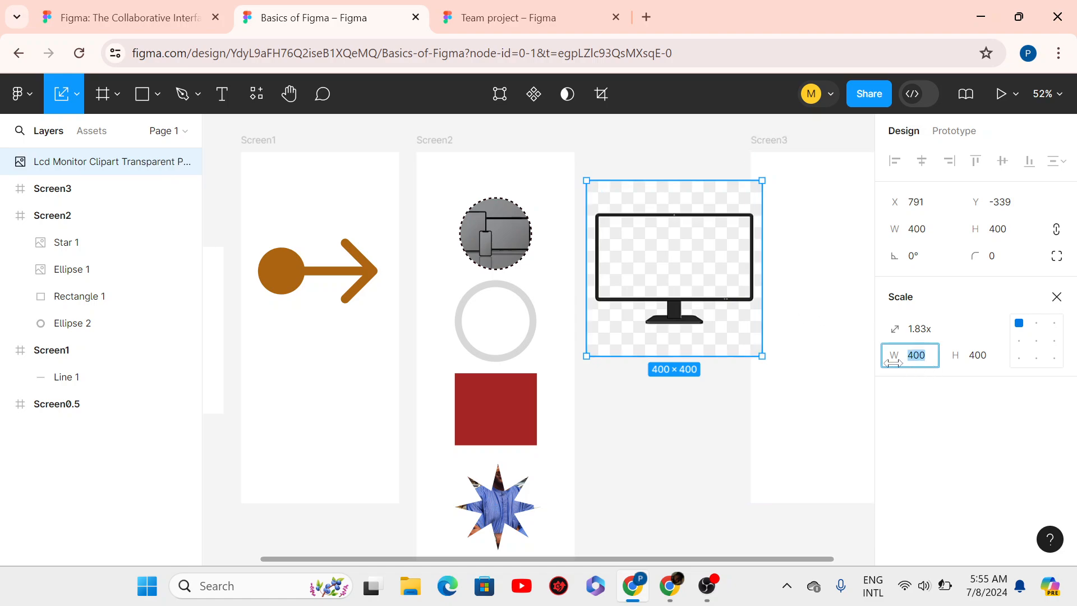
text(300)
key(Return)
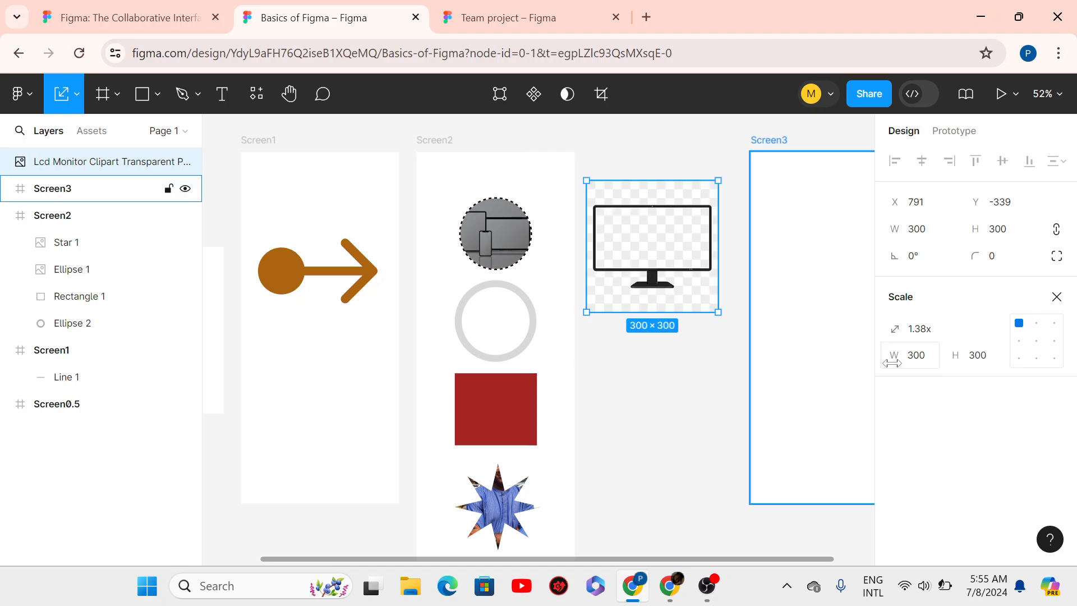
click(1036, 341)
drag(683, 286, 697, 305)
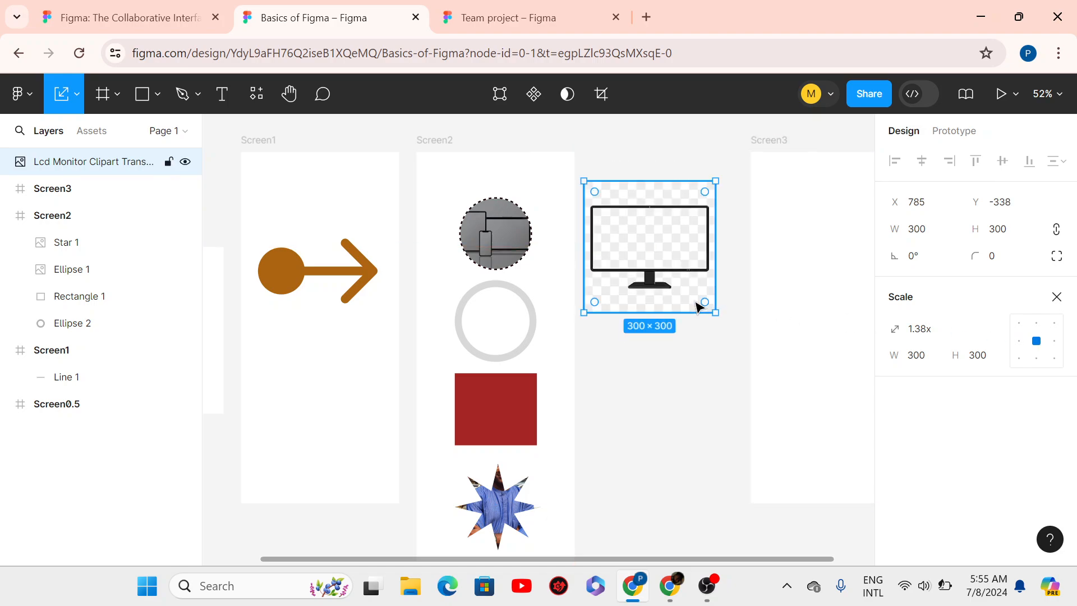
- Shrink the monitor to 200 px wide and move it up and left
click(933, 356)
text(200)
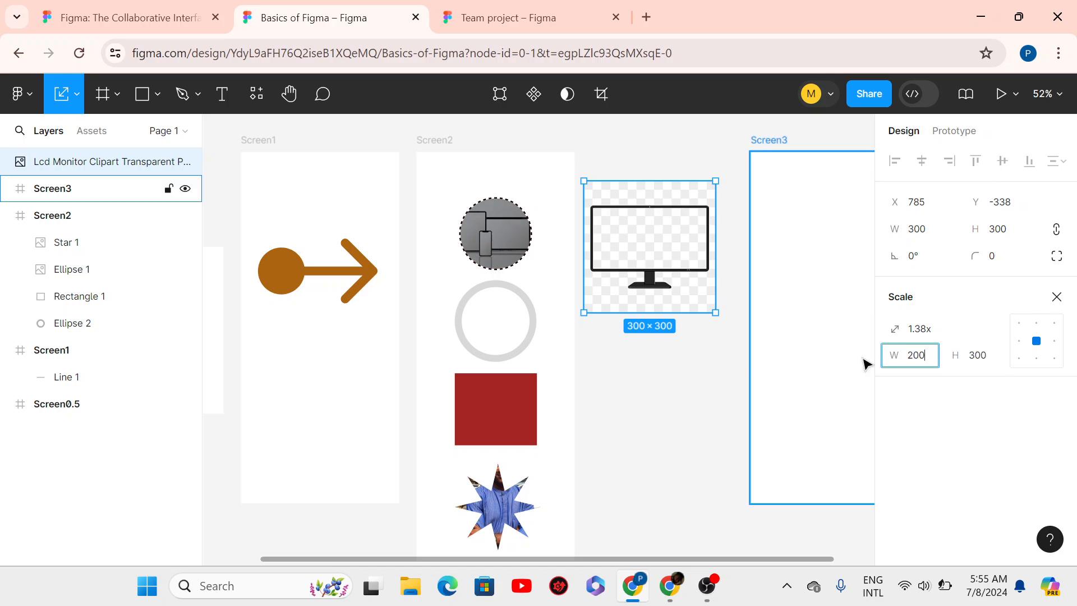
key(Return)
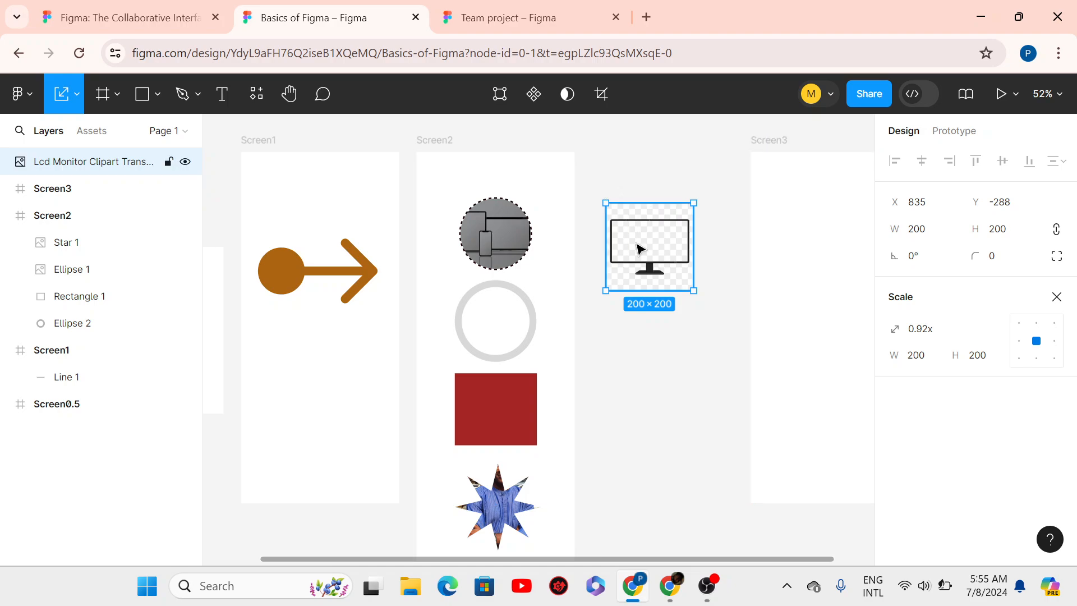
drag(643, 246, 625, 217)
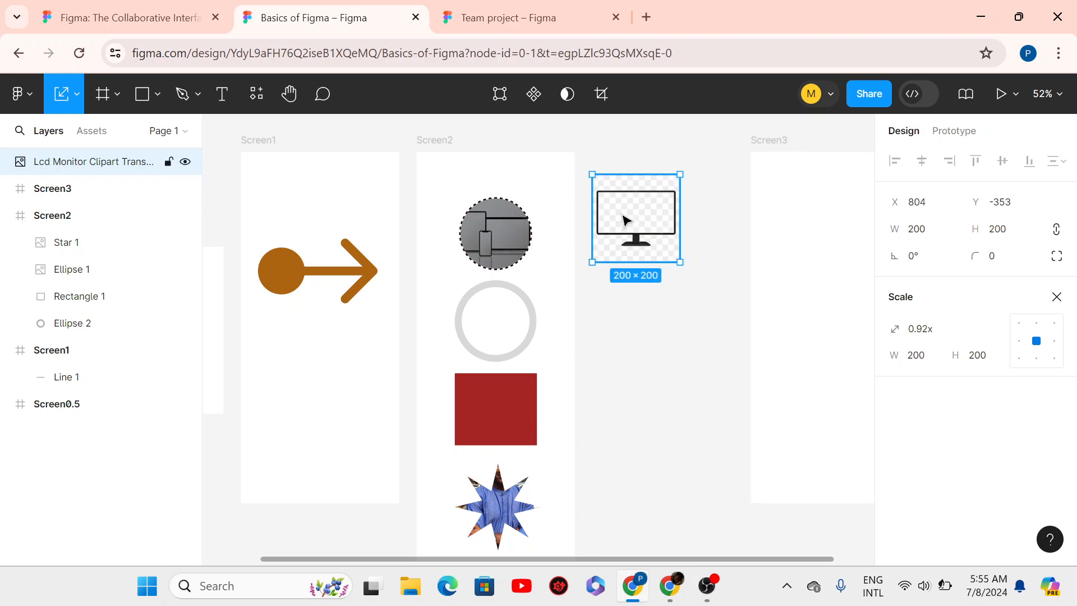
- Scale the monitor 2x to 436×436 and place it beside Screen2 at X 818, Y -385
click(929, 335)
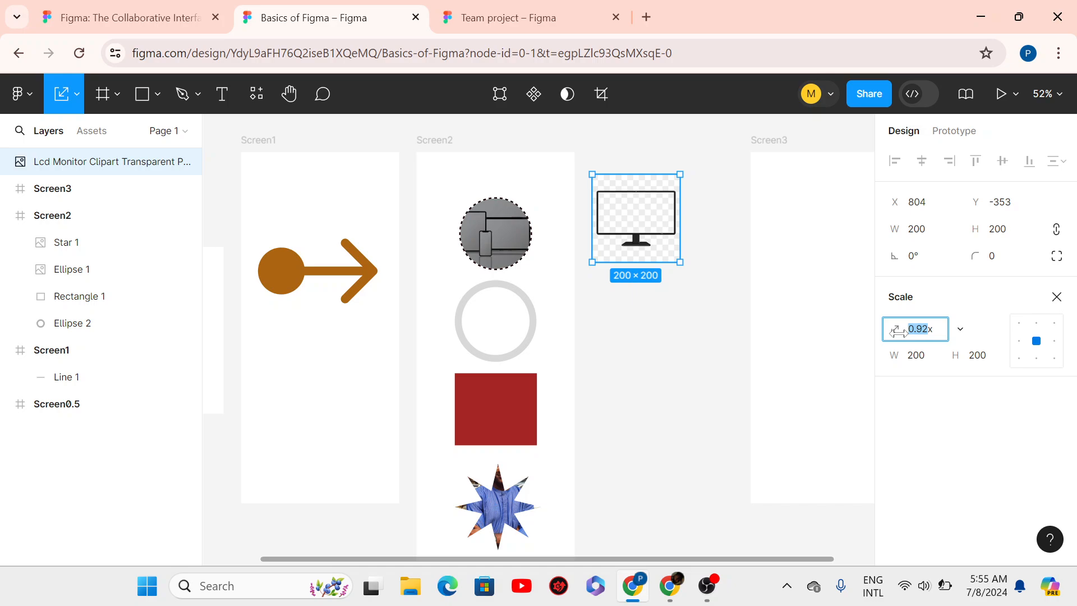
text(2x)
key(Return)
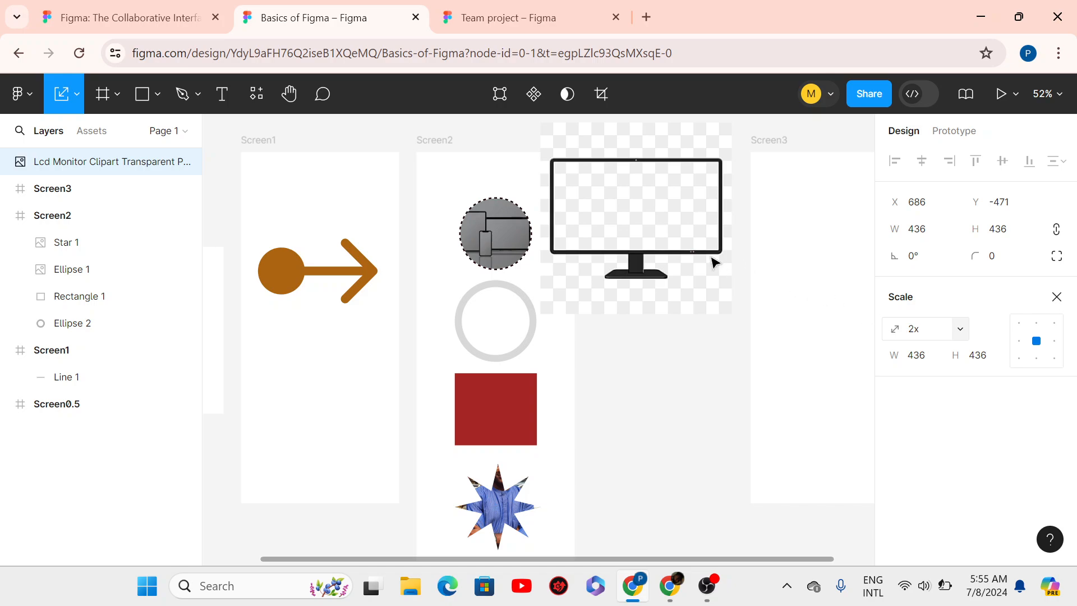
drag(680, 325, 681, 318)
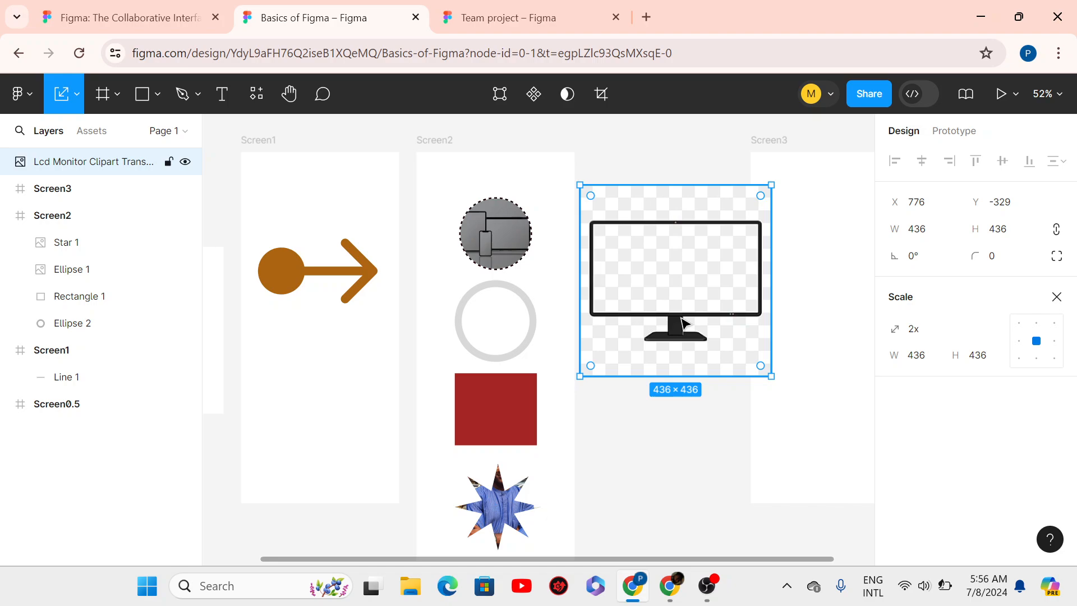
drag(682, 317, 701, 293)
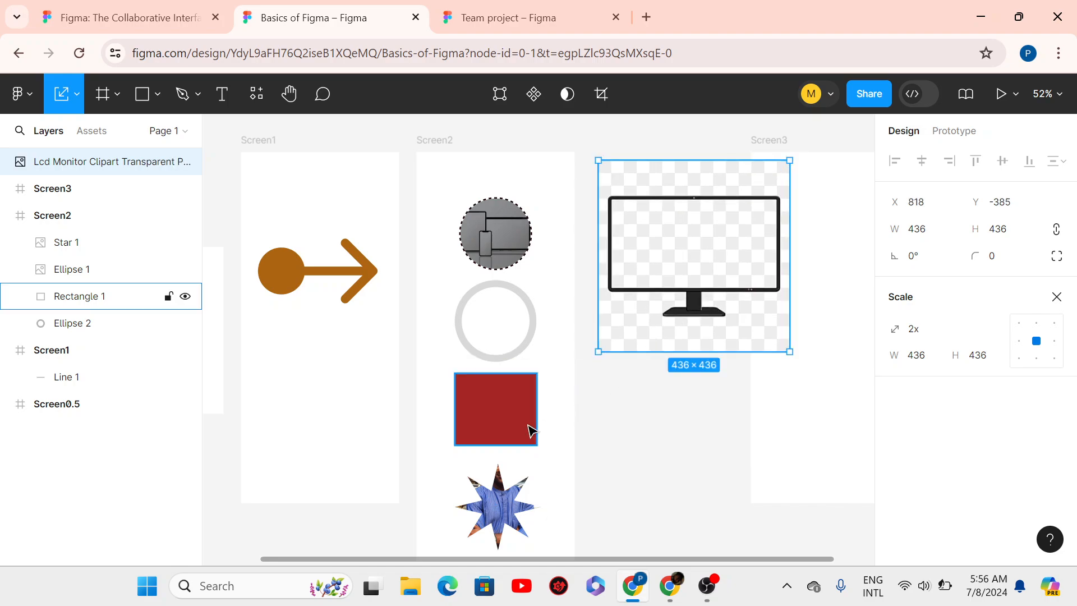
- Scale the red rectangle proportionally to 200 px wide (200×175.4)
click(530, 432)
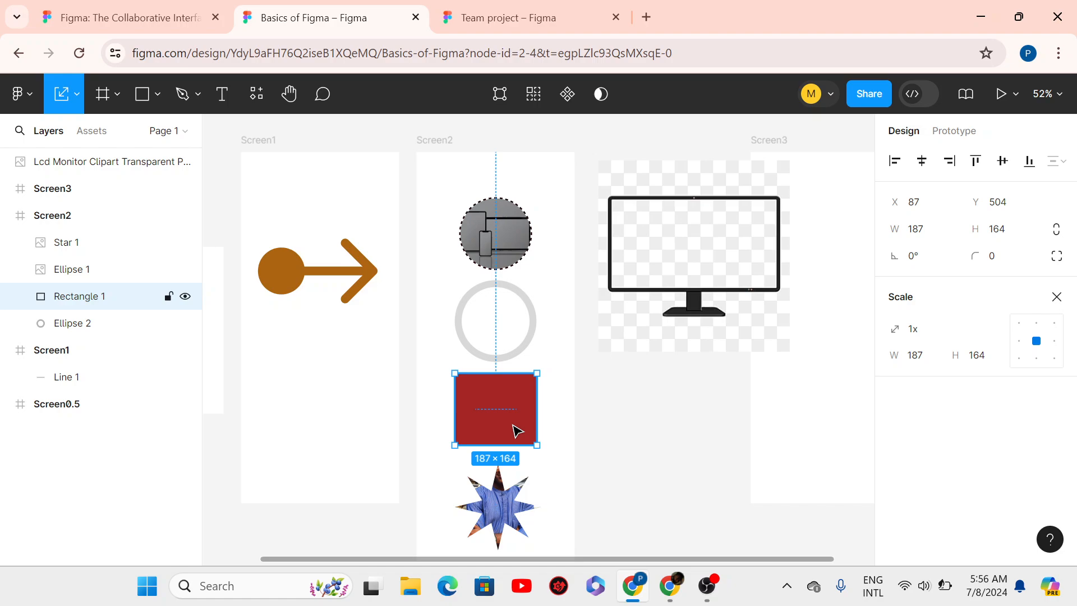
key(Tab)
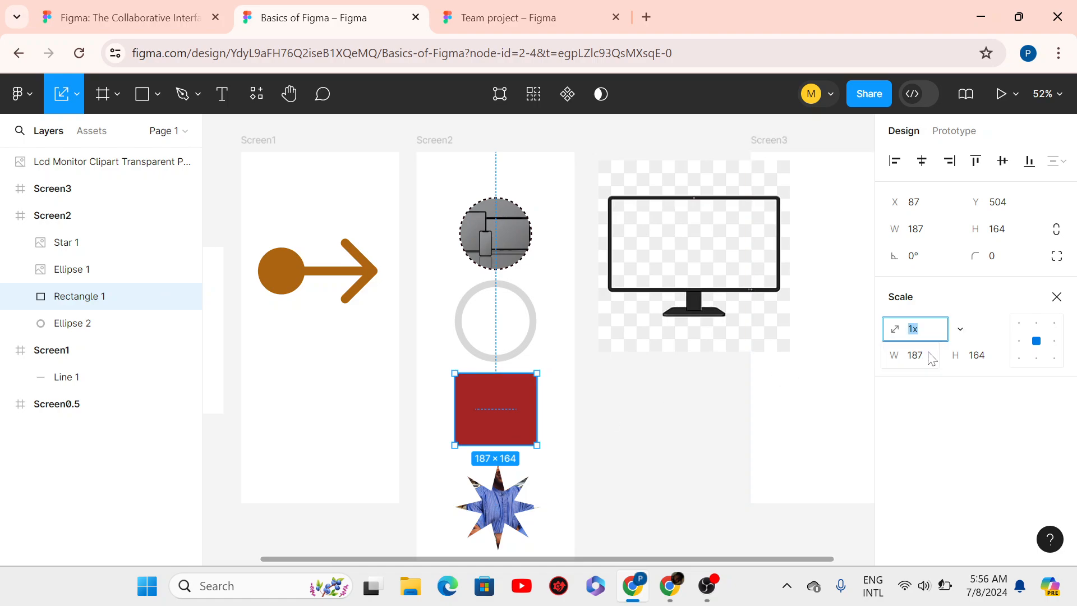
key(Tab)
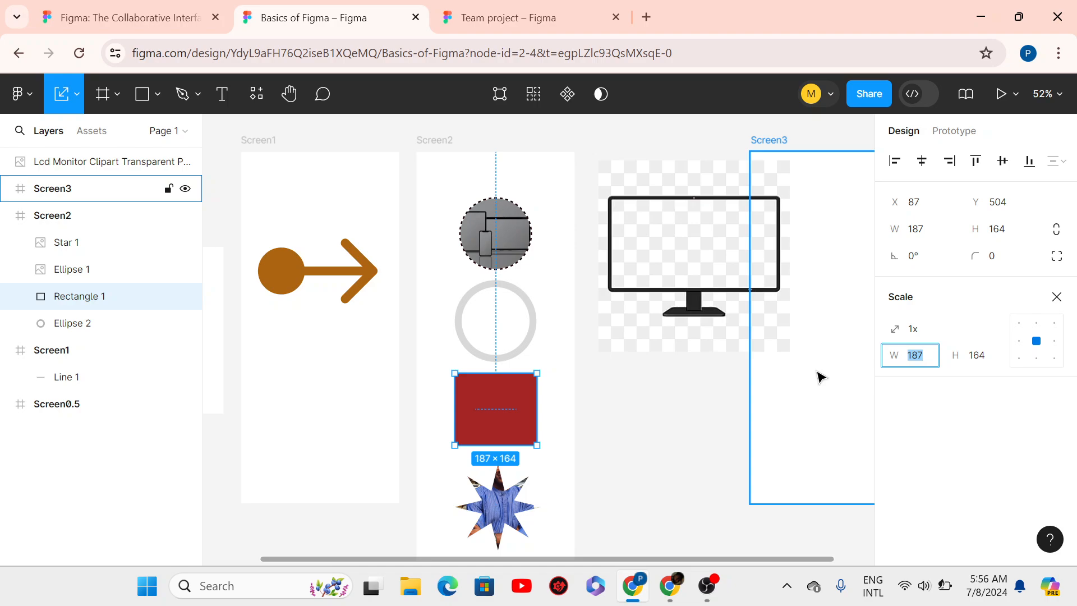
text(200)
key(Return)
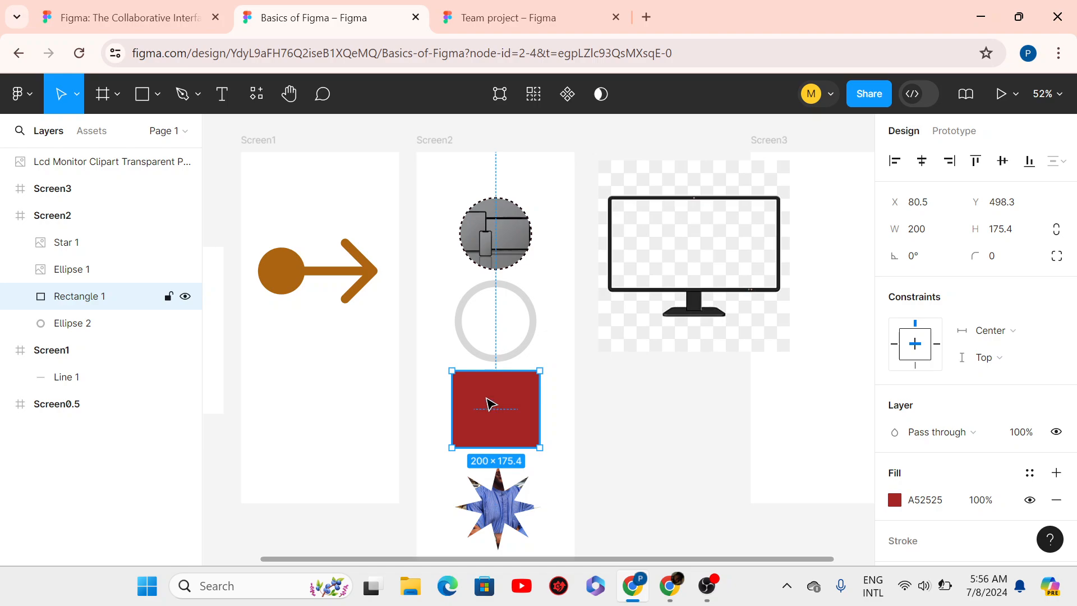
- Scale the photo-filled star proportionally to 200×200
click(516, 527)
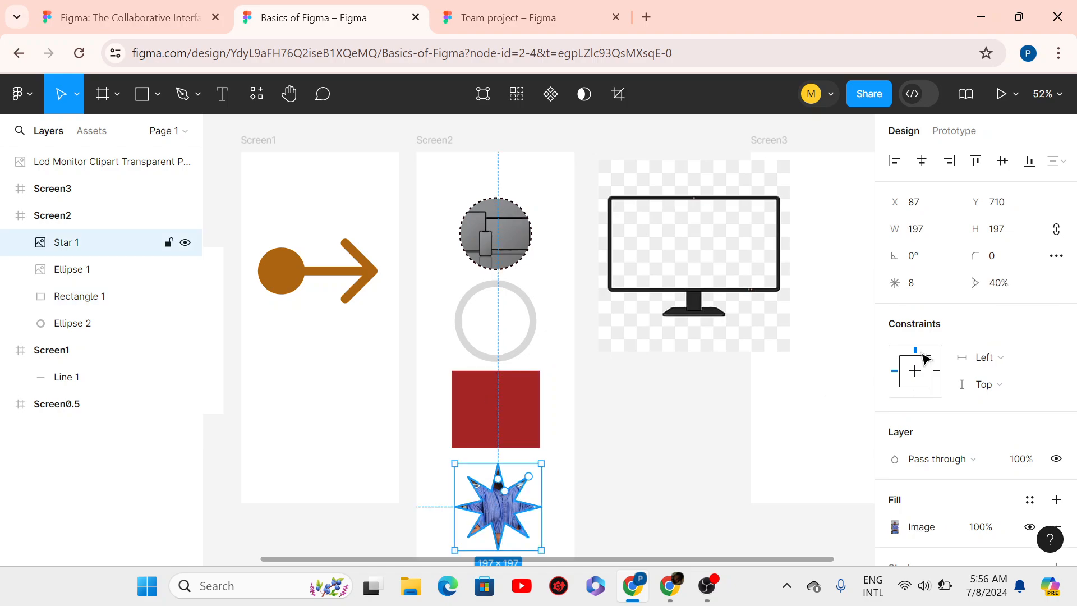
key(k)
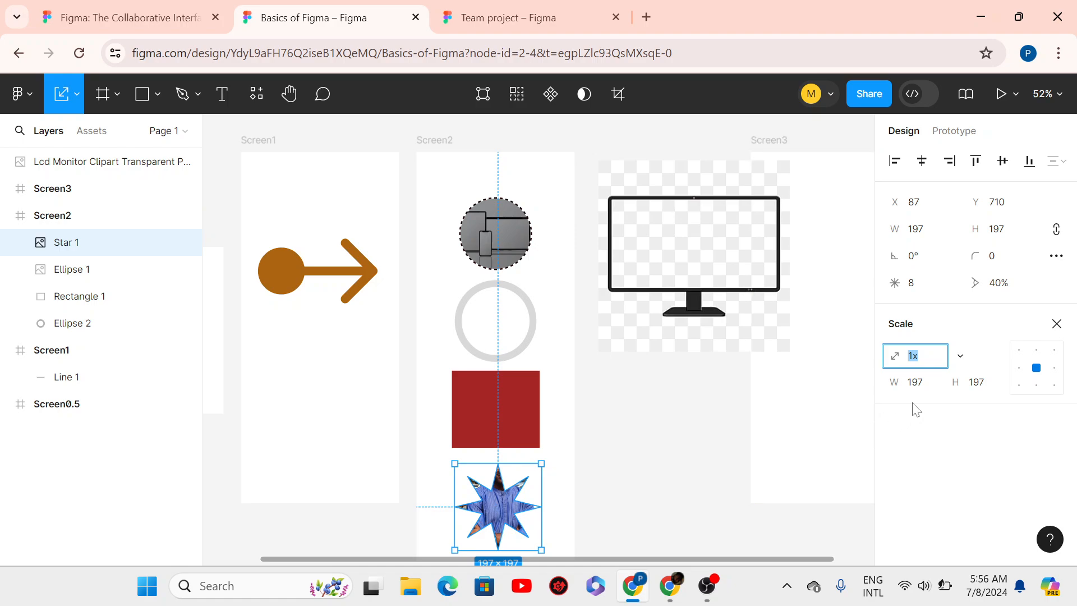
click(923, 382)
text(200)
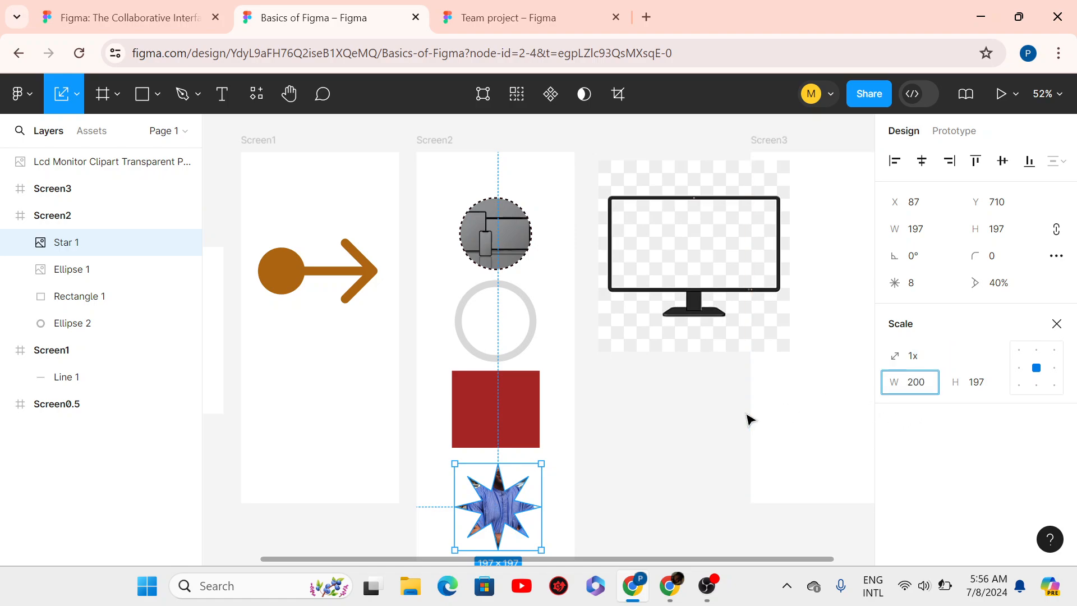
key(Return)
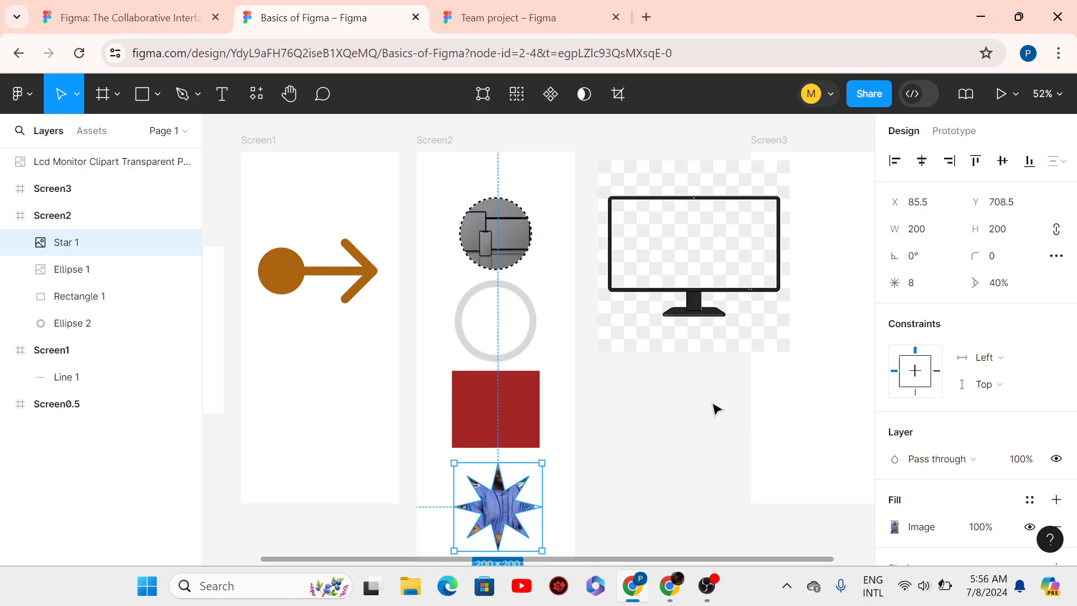
click(709, 225)
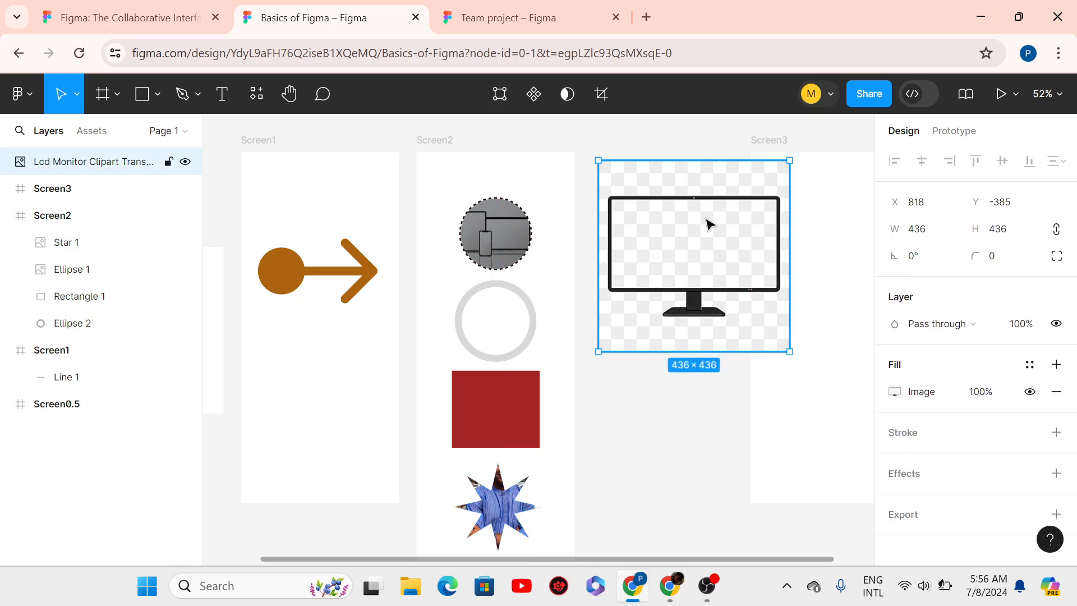
- Move the monitor clipart down below Screen2
drag(710, 225, 496, 303)
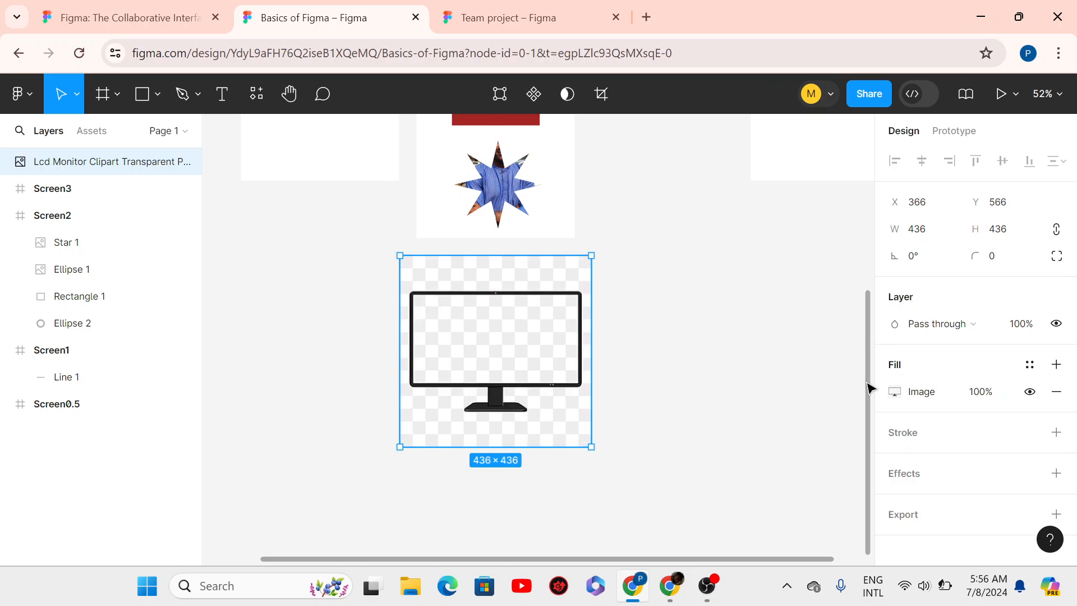
drag(870, 384, 844, 230)
scroll(841, 221, up, 2)
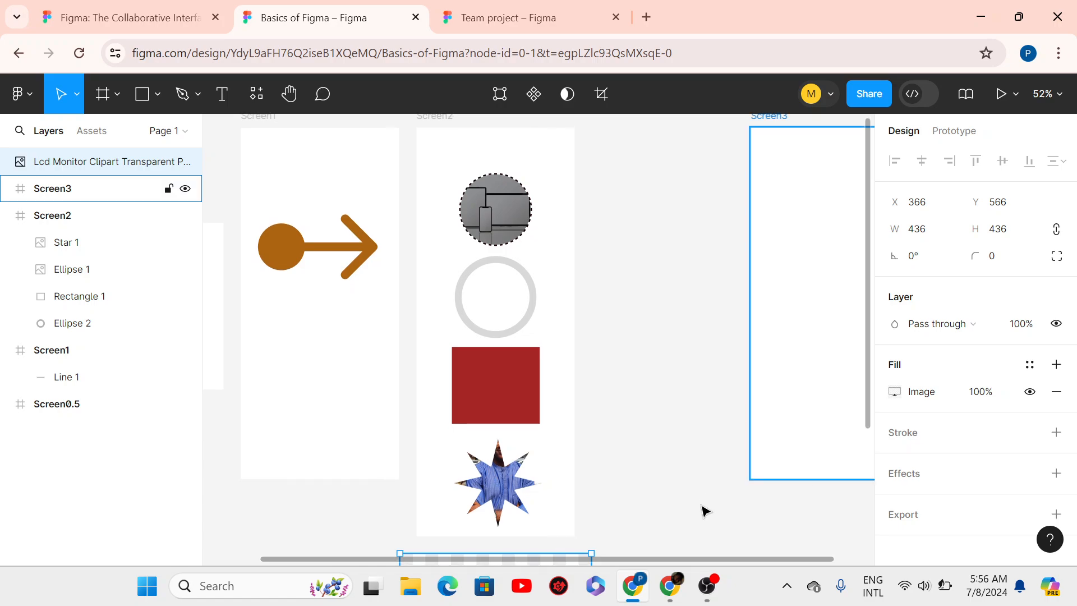
drag(651, 561, 704, 544)
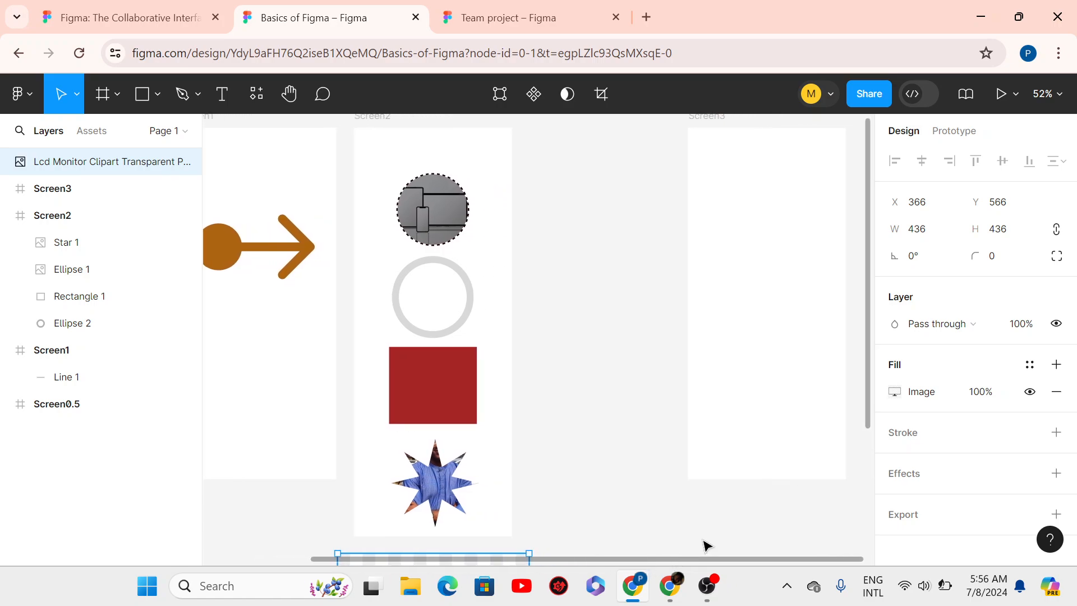
- Shift the Screen3 frame left beside Screen2 to X 804, Y -404
drag(723, 394, 581, 403)
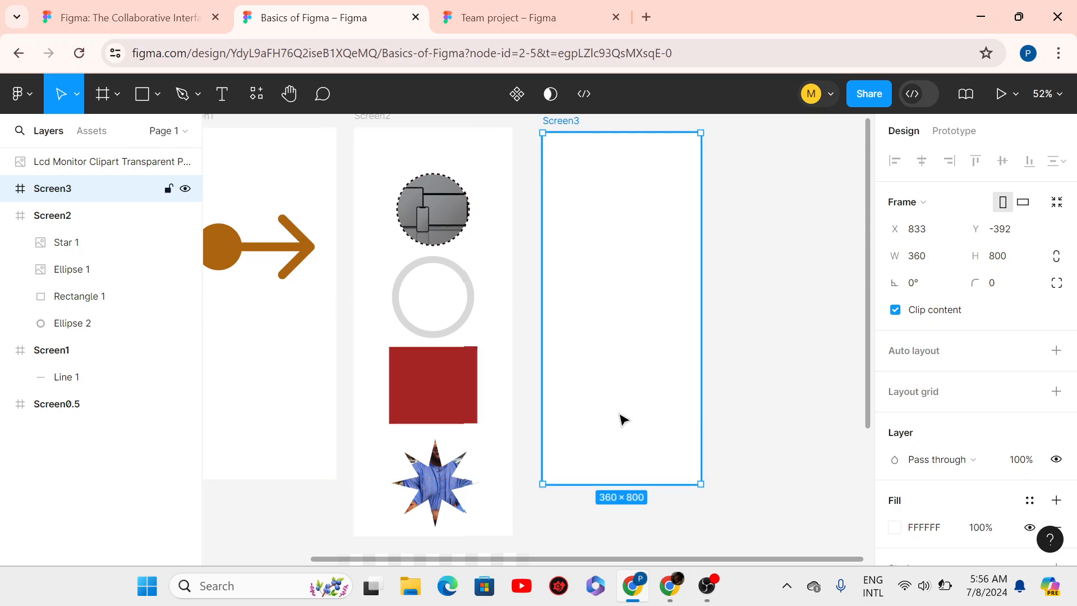
drag(868, 404, 858, 374)
drag(327, 559, 180, 544)
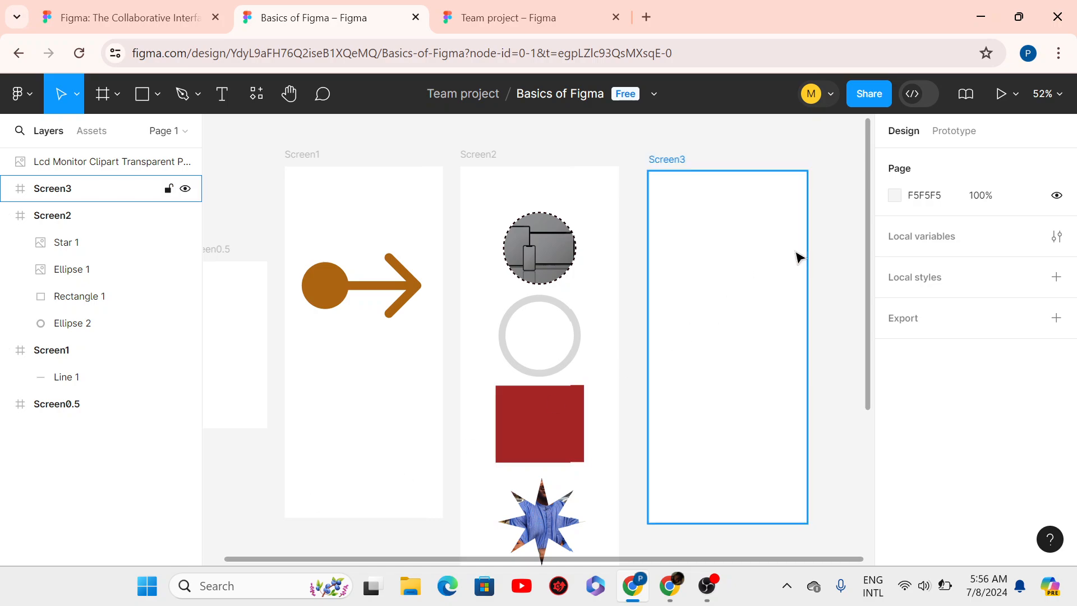
drag(817, 264, 868, 275)
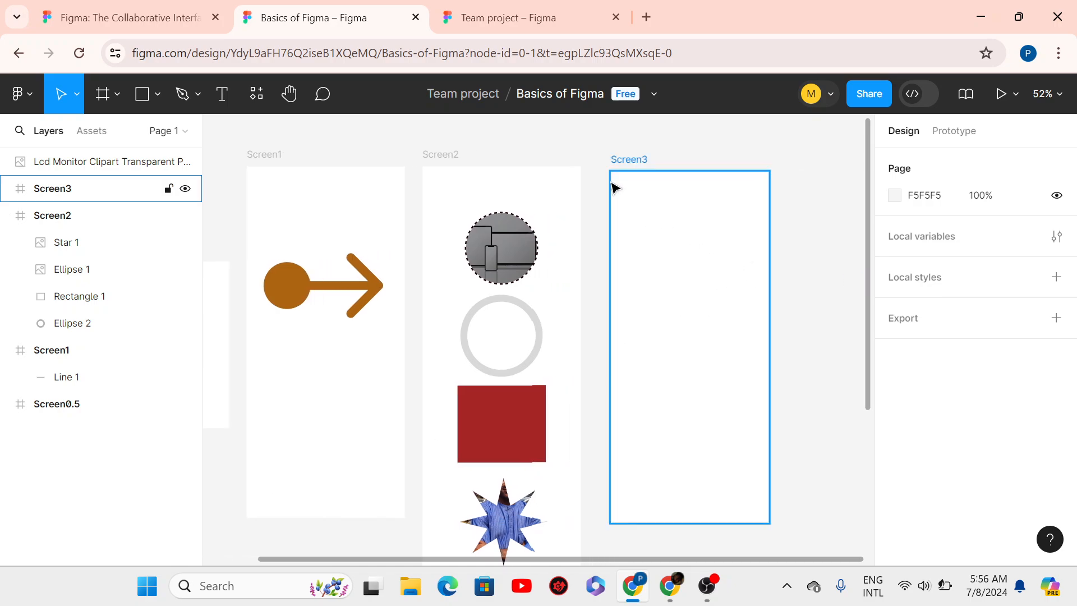
mouse_move(681, 221)
mouse_down()
mouse_move(668, 213)
mouse_move(681, 220)
mouse_up()
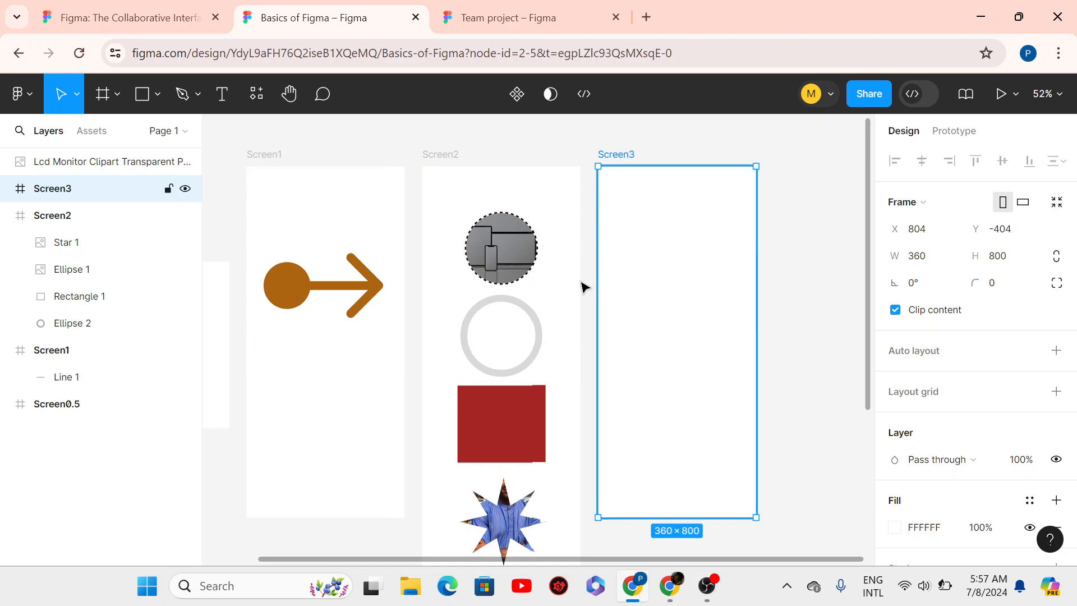
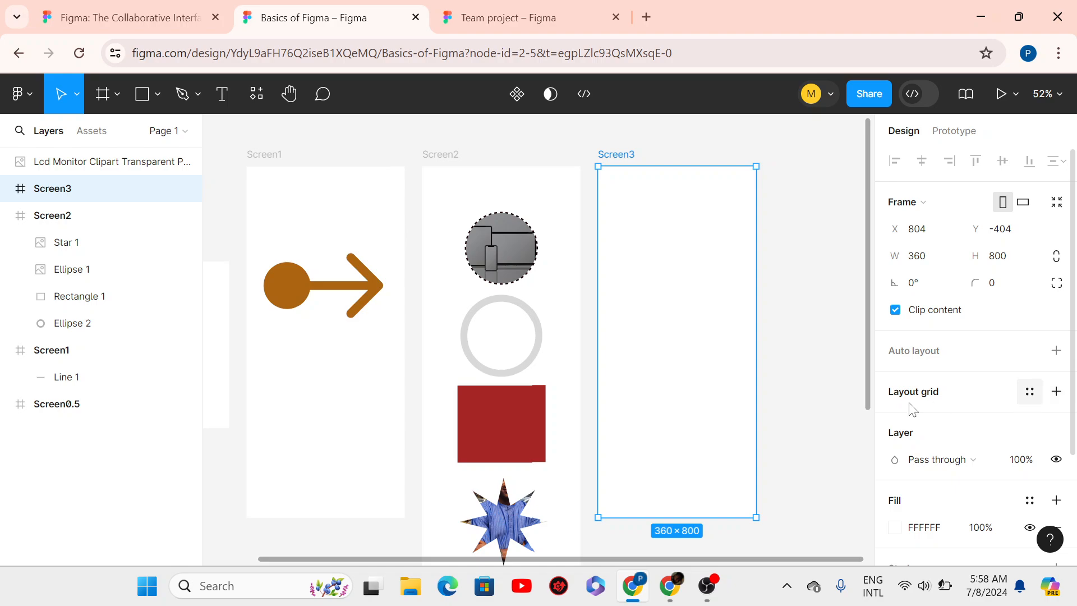
- Add a default 10px layout grid to the Screen3 frame
click(1055, 393)
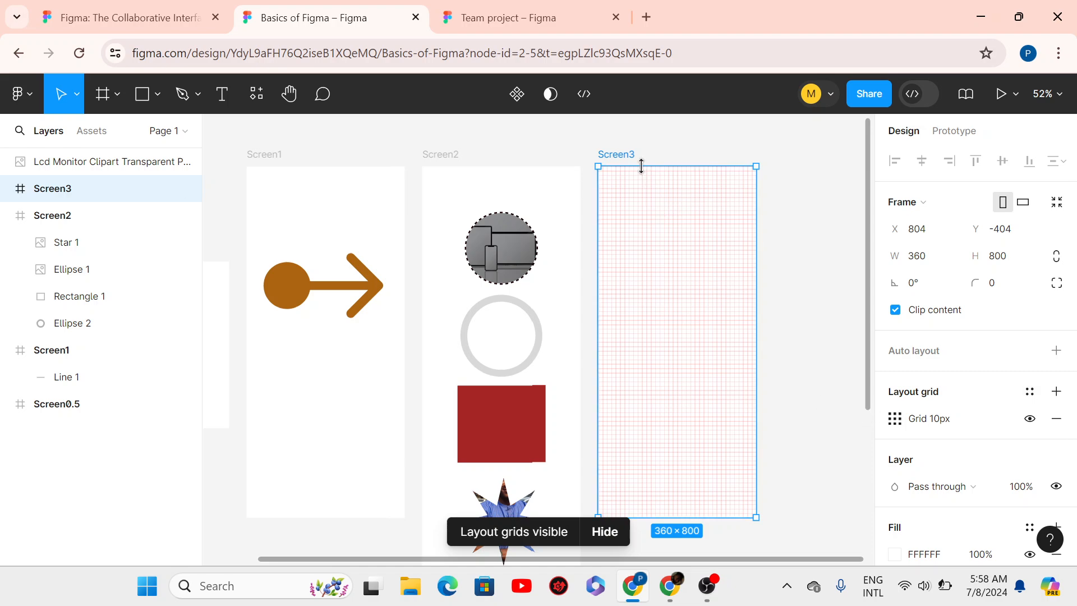
scroll(641, 167, up, 5)
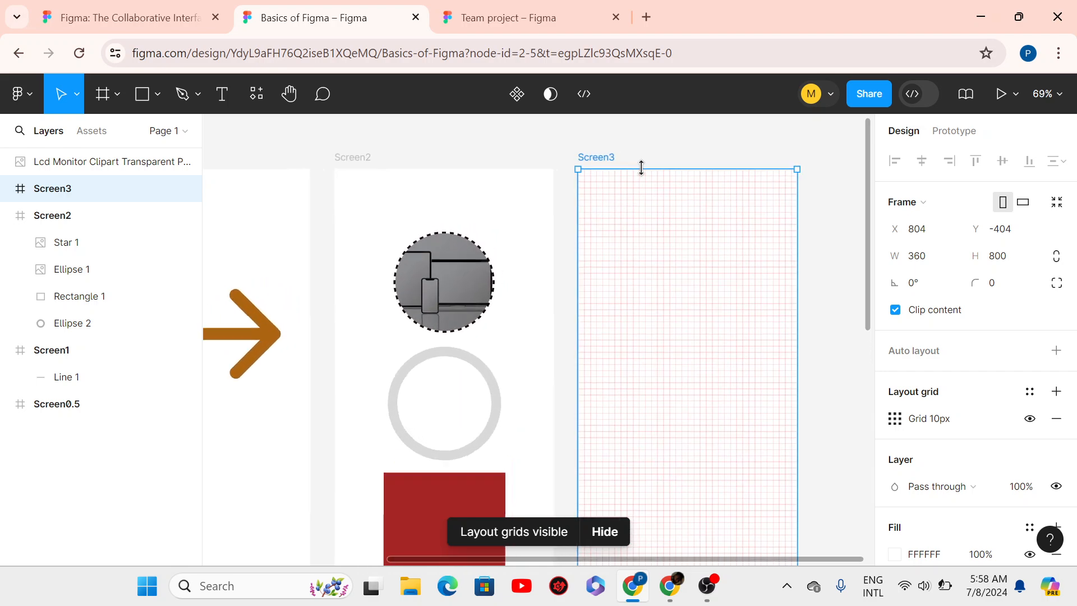
scroll(641, 167, up, 1)
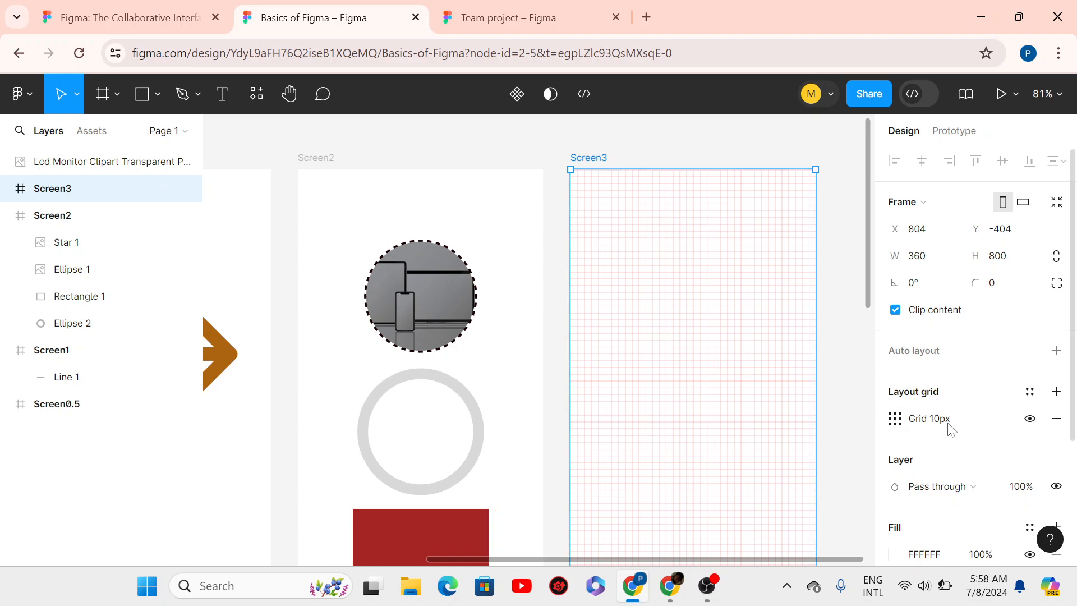
click(889, 421)
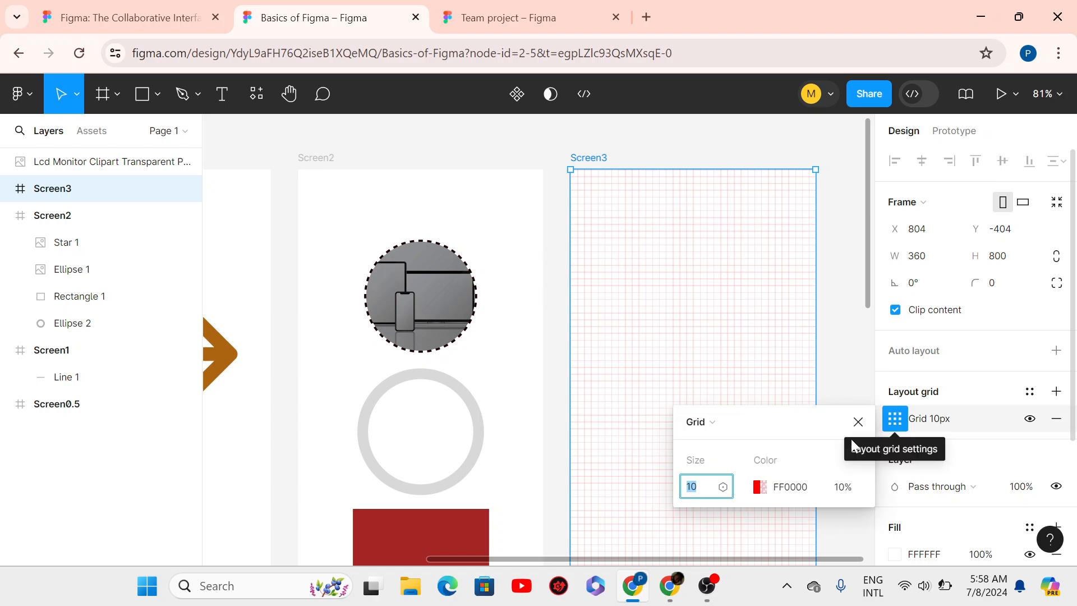
click(937, 422)
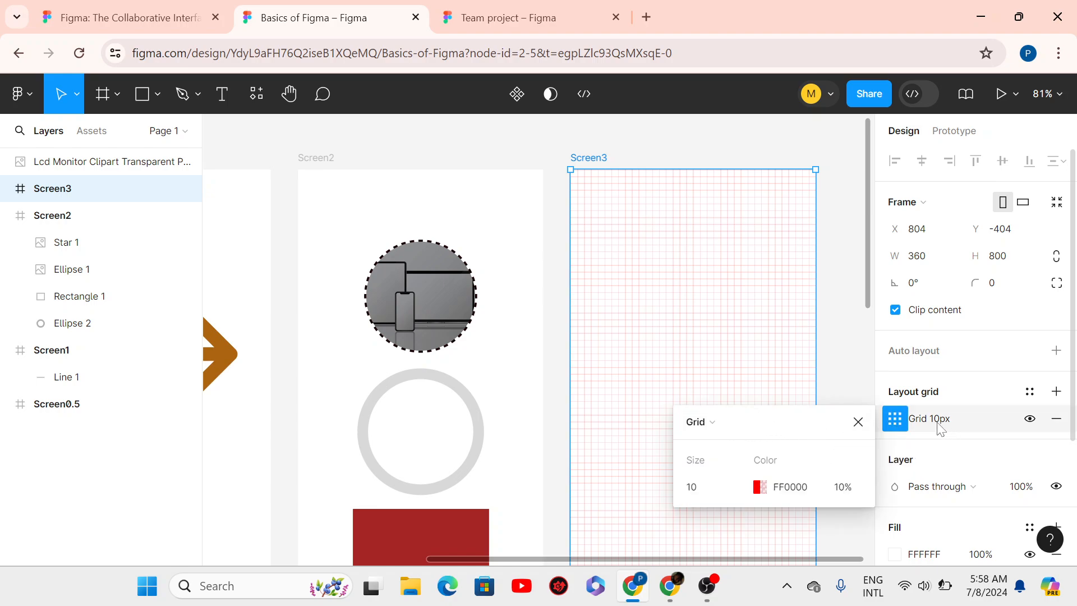
click(709, 423)
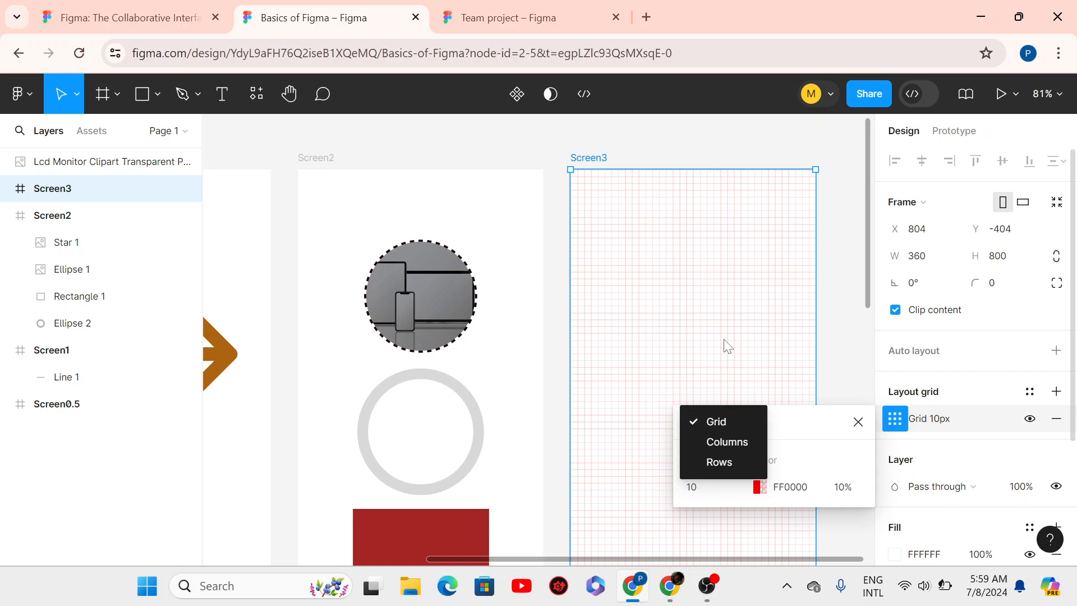
click(718, 425)
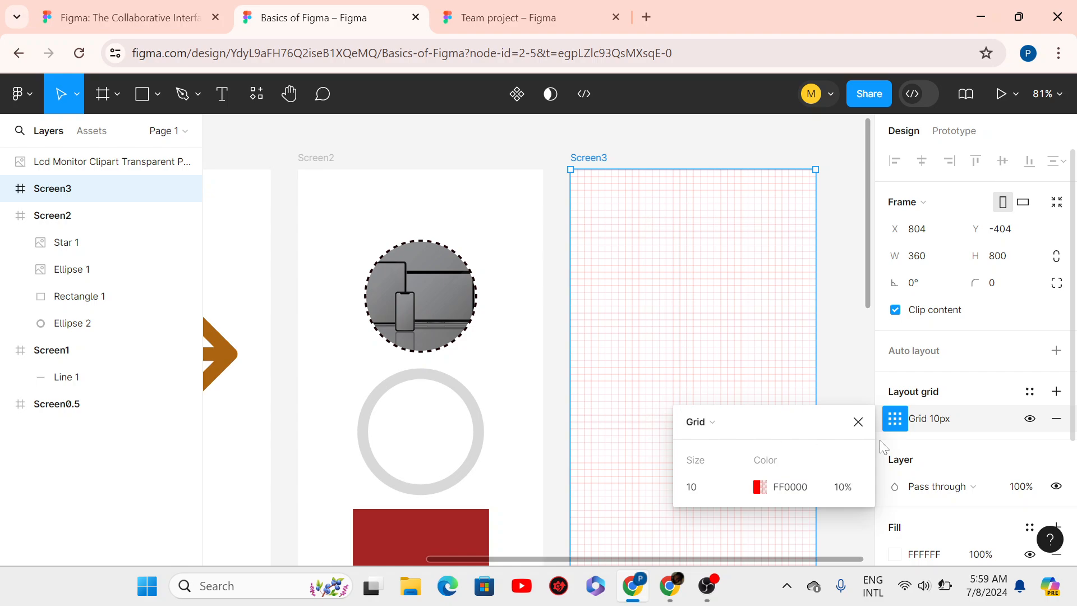
- Keep Screen3's grid colour red FF0F00 after trying blue, and ready its opacity for 8%
click(759, 487)
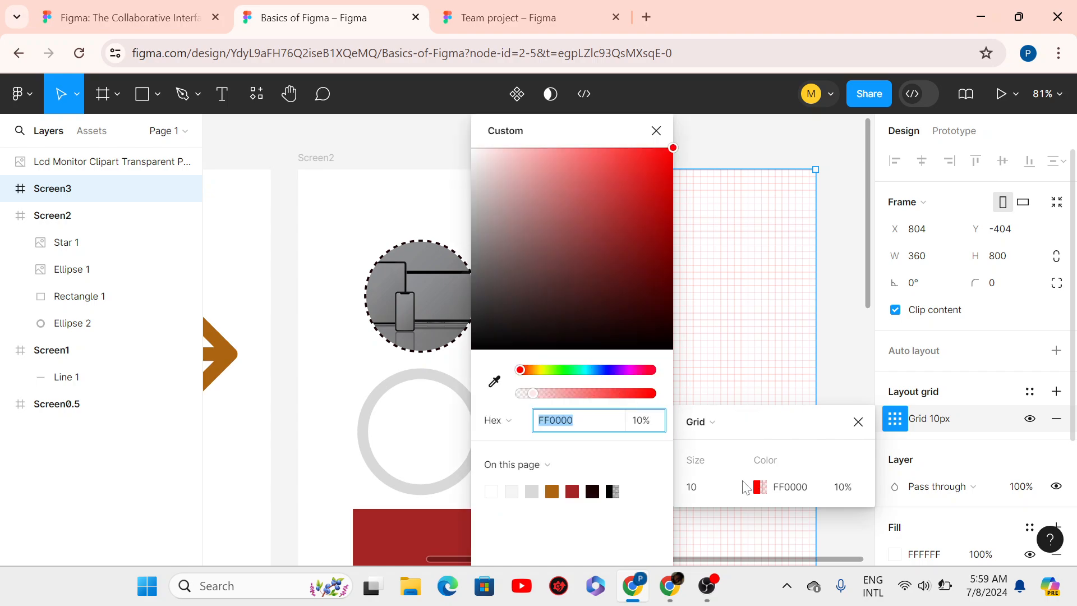
click(594, 370)
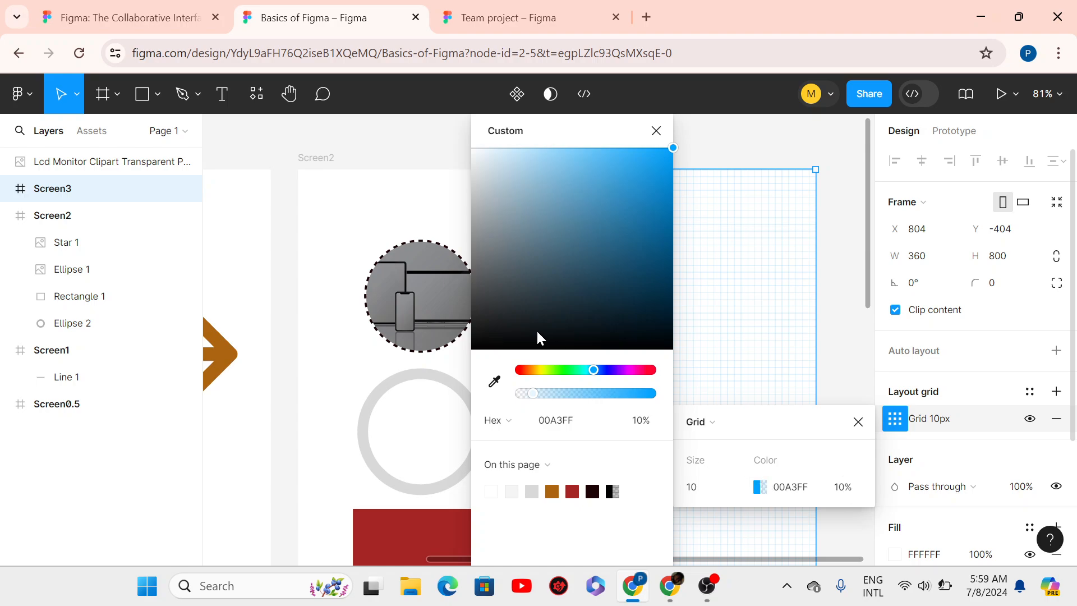
click(521, 371)
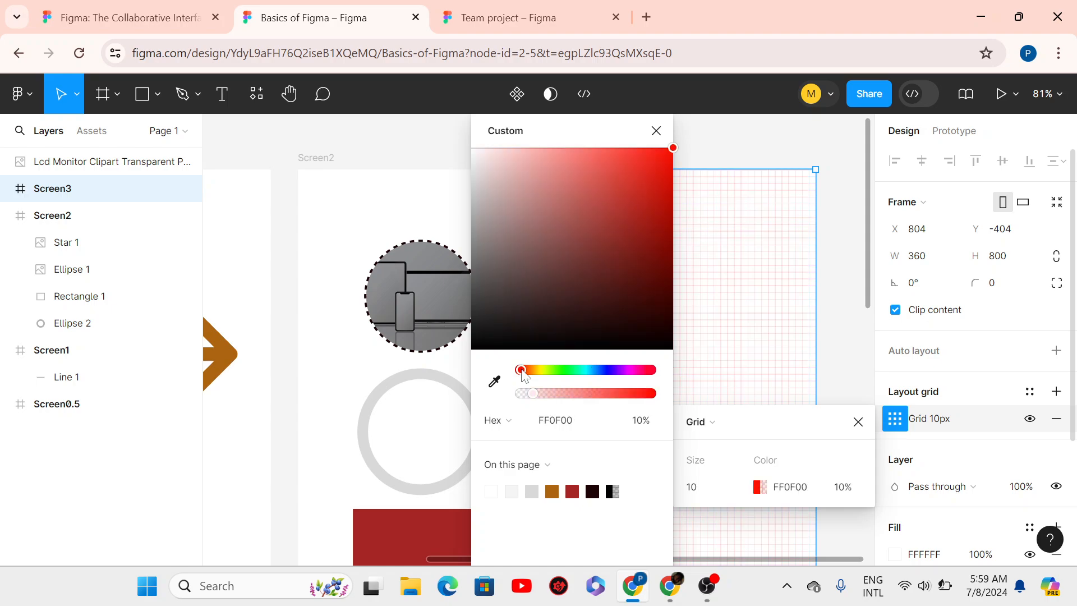
click(835, 489)
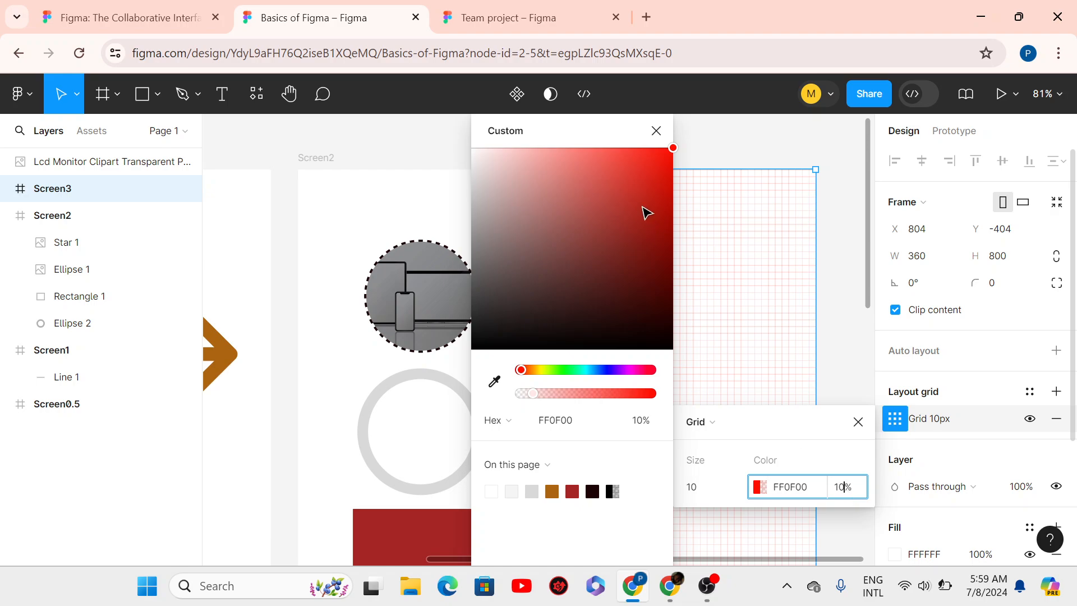
click(656, 131)
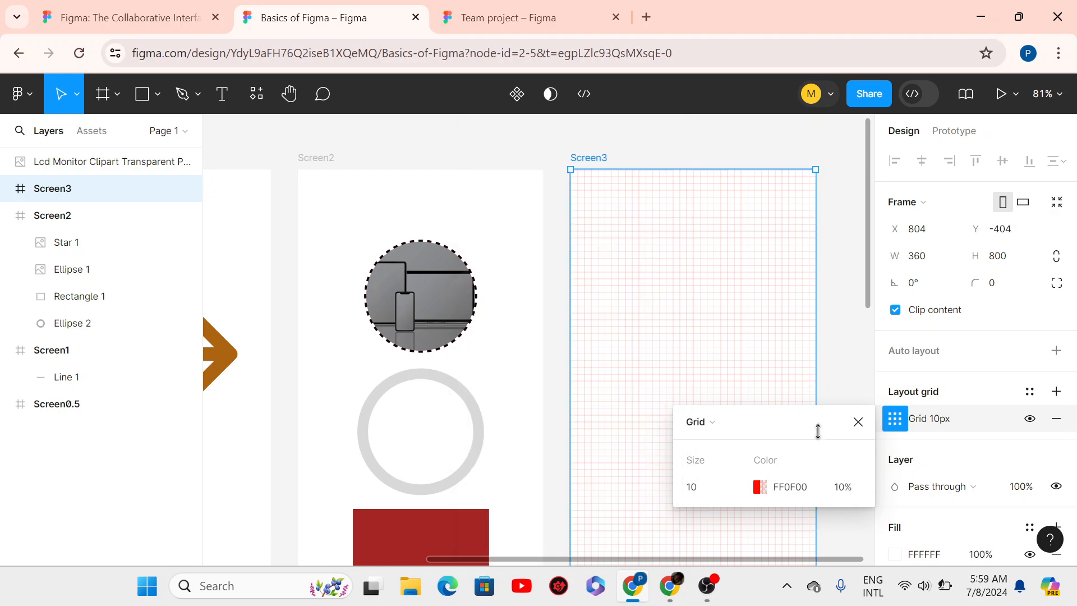
click(841, 494)
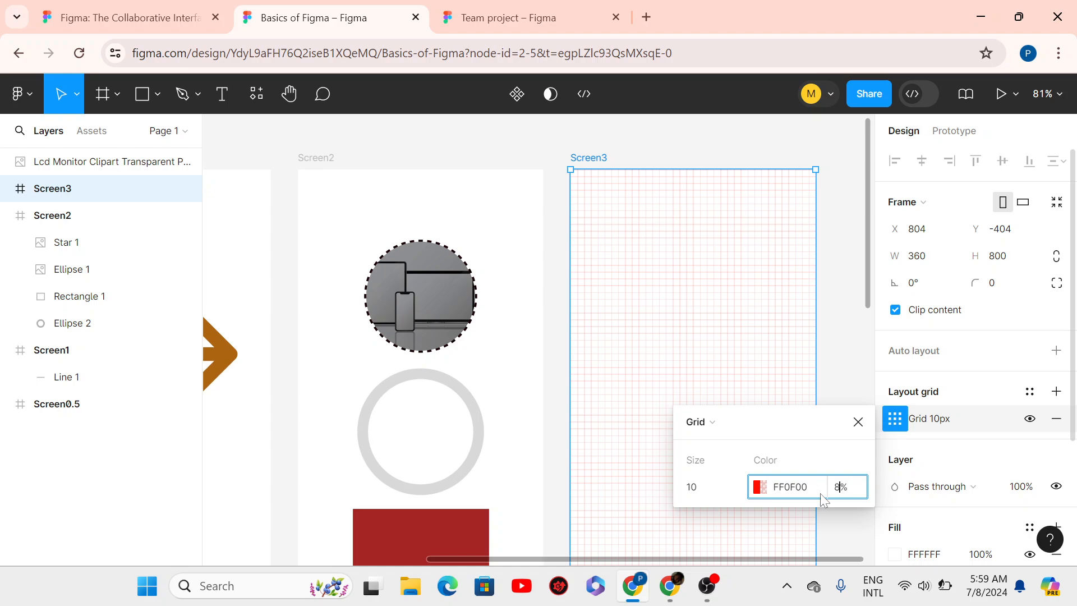
- Change Screen3's square grid size from 10 to 8 px and close its settings
click(699, 491)
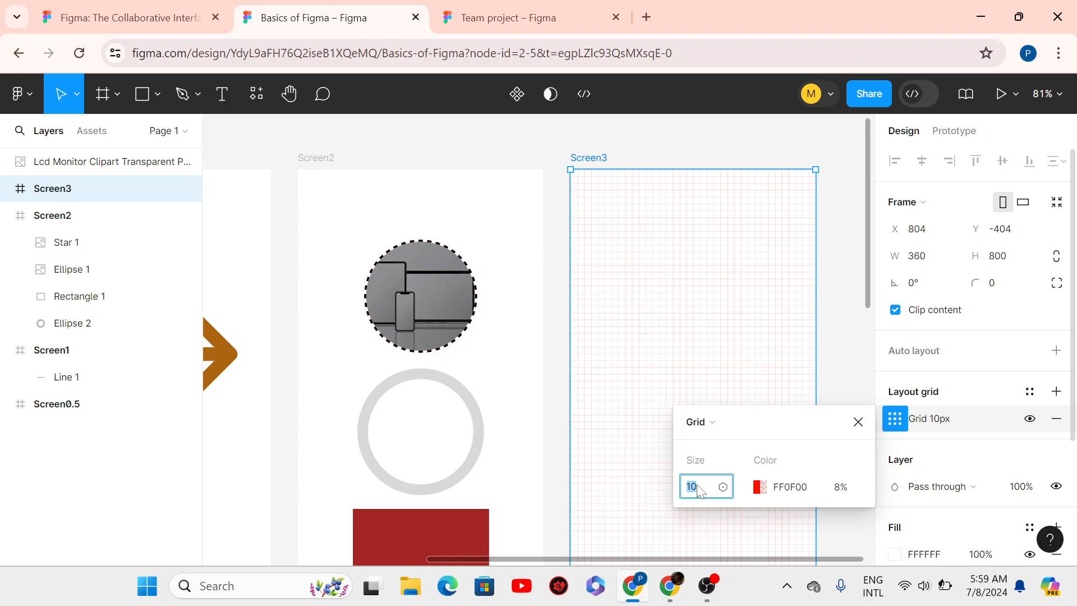
click(697, 485)
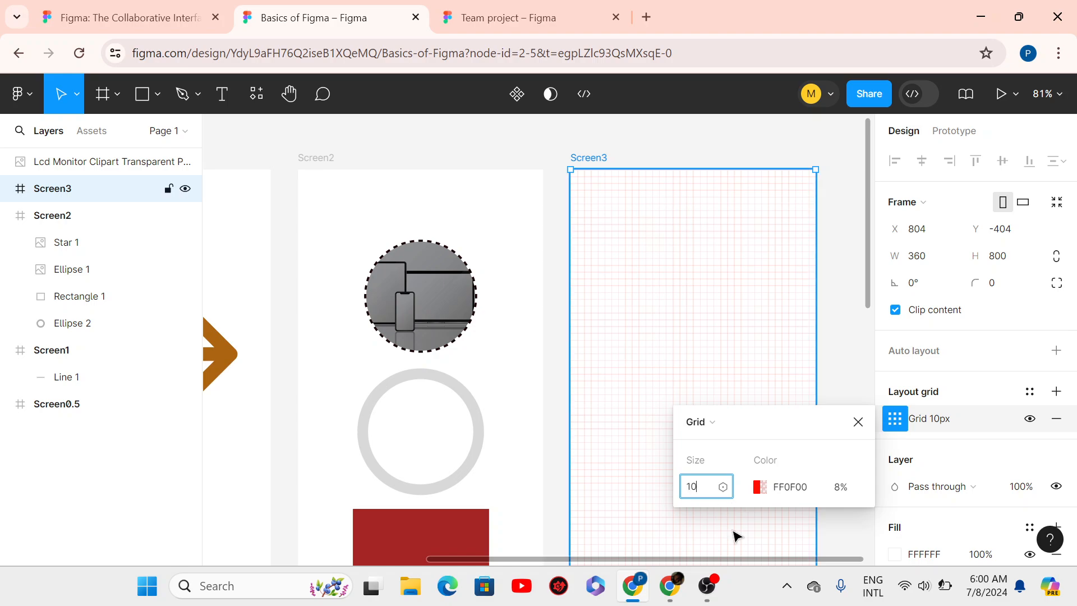
key(BackSpace)
key(BackSpace)
text(8)
key(Return)
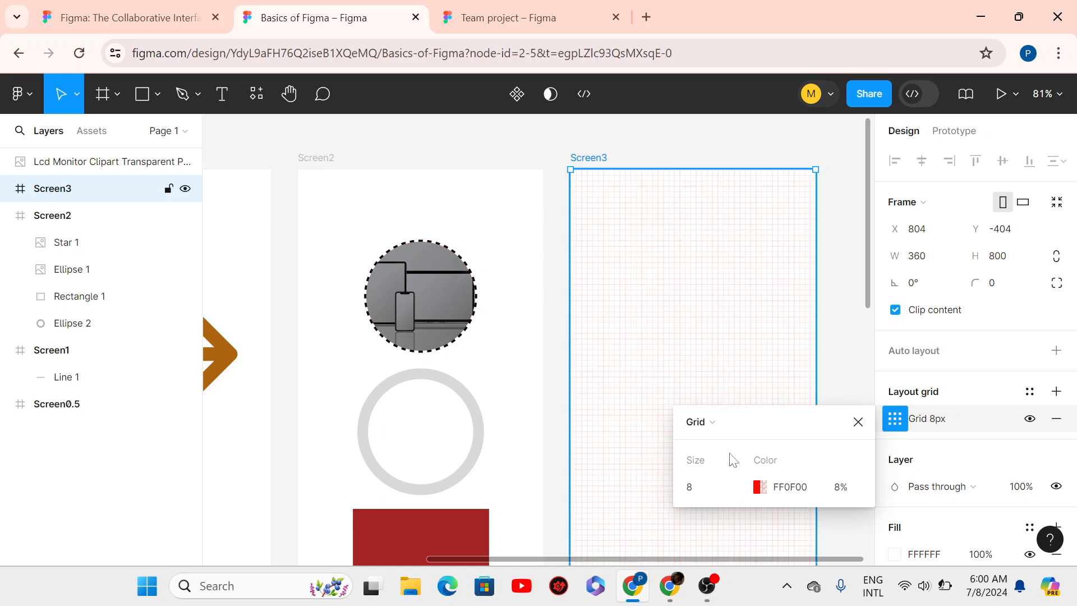
click(858, 422)
click(895, 425)
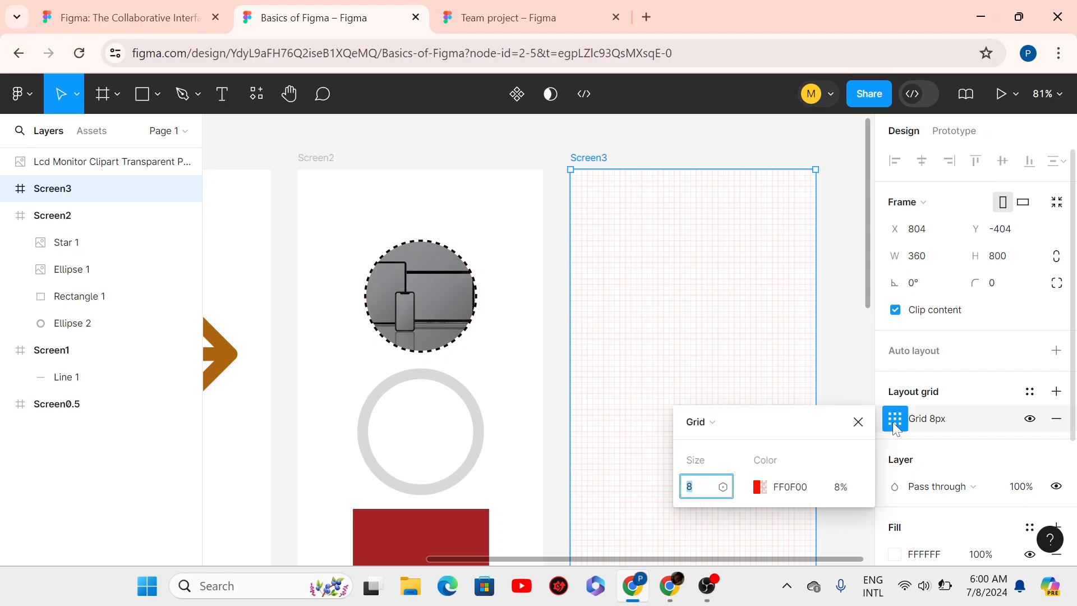
click(707, 421)
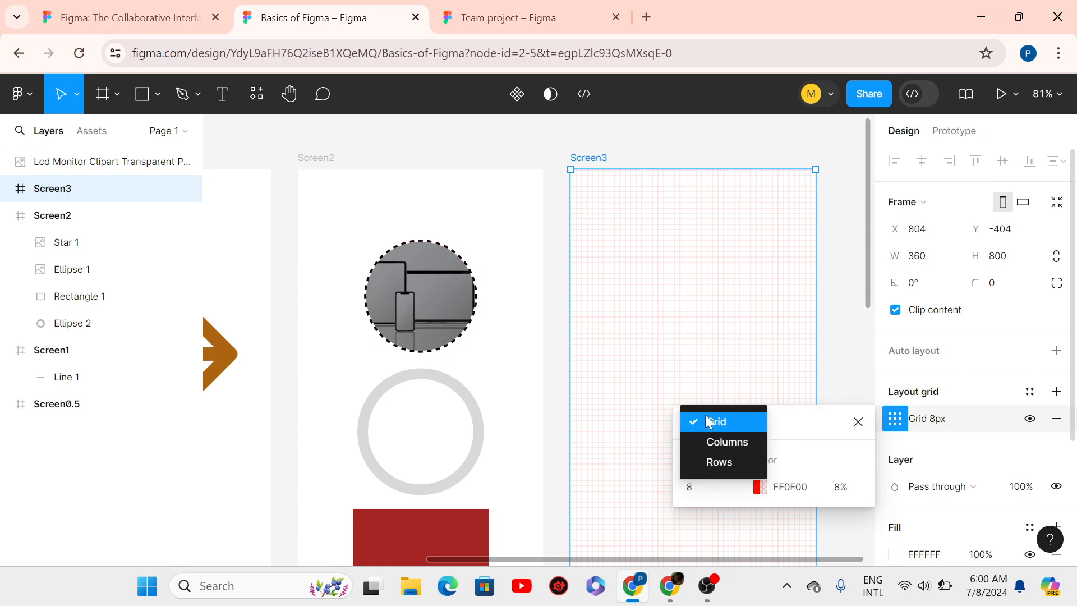
click(745, 428)
click(858, 422)
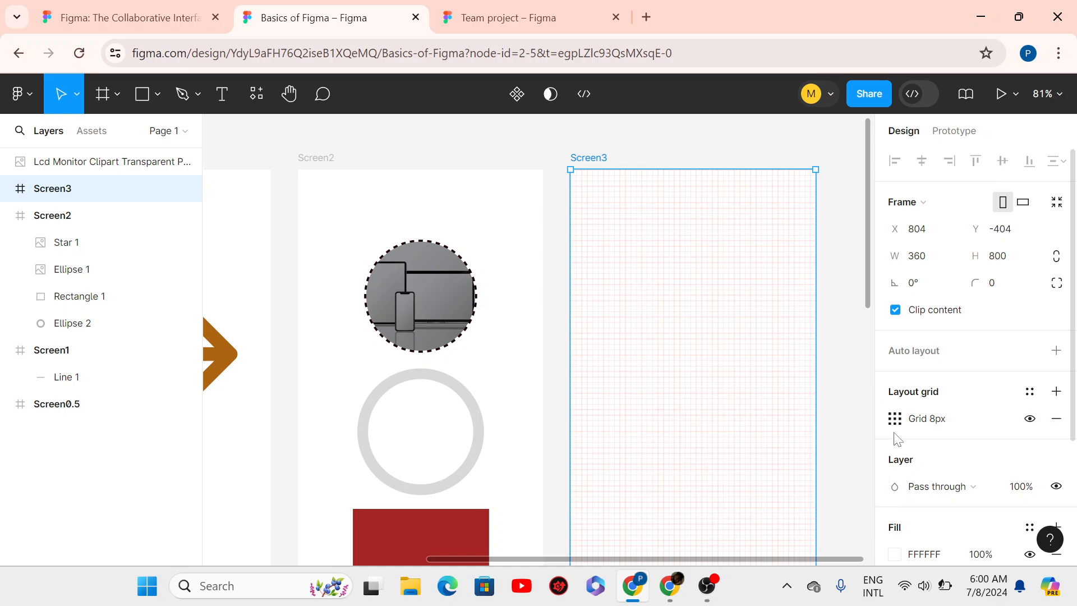
- Add a second layout grid to Screen3 and make it a Columns grid
click(1057, 392)
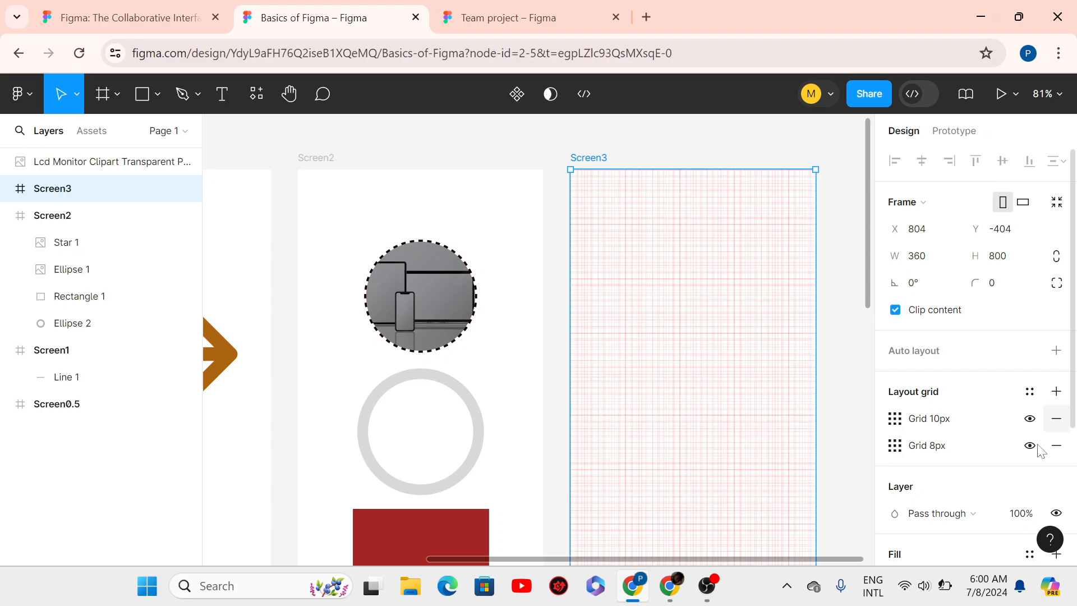
click(895, 422)
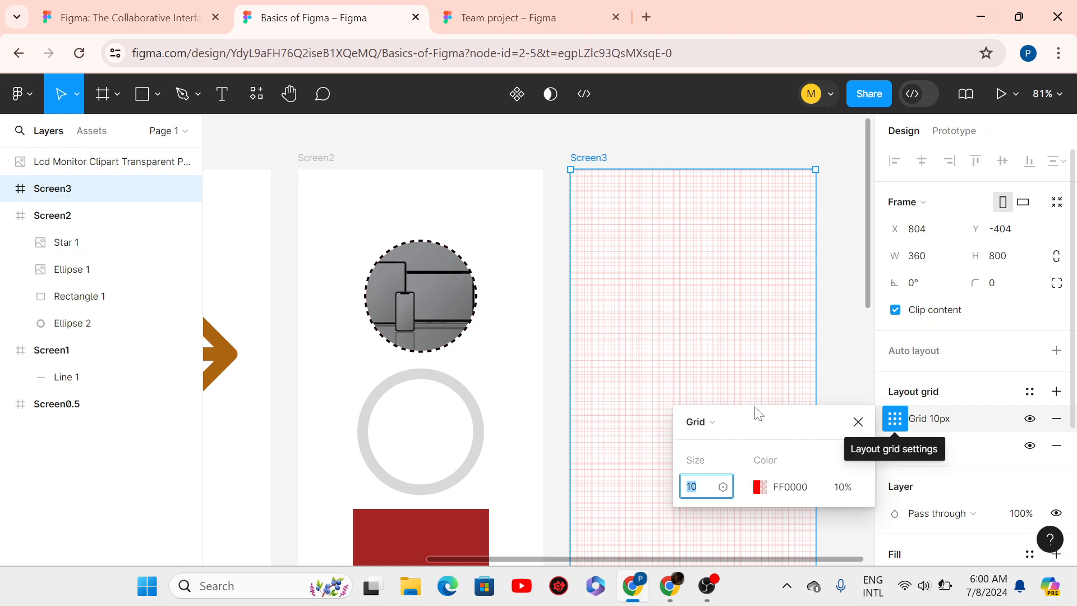
click(728, 419)
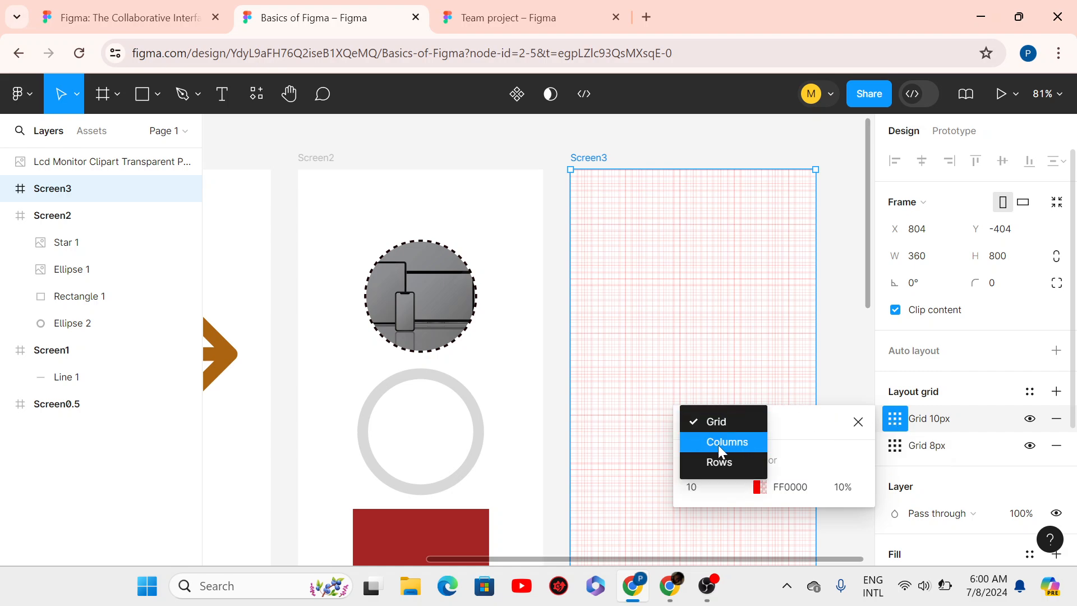
click(720, 447)
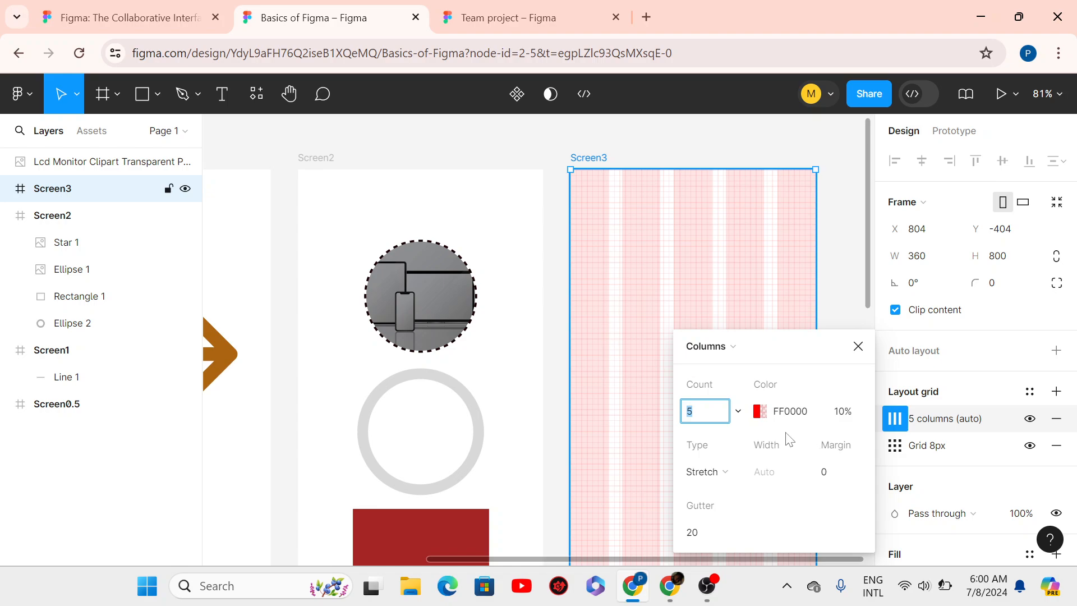
click(751, 347)
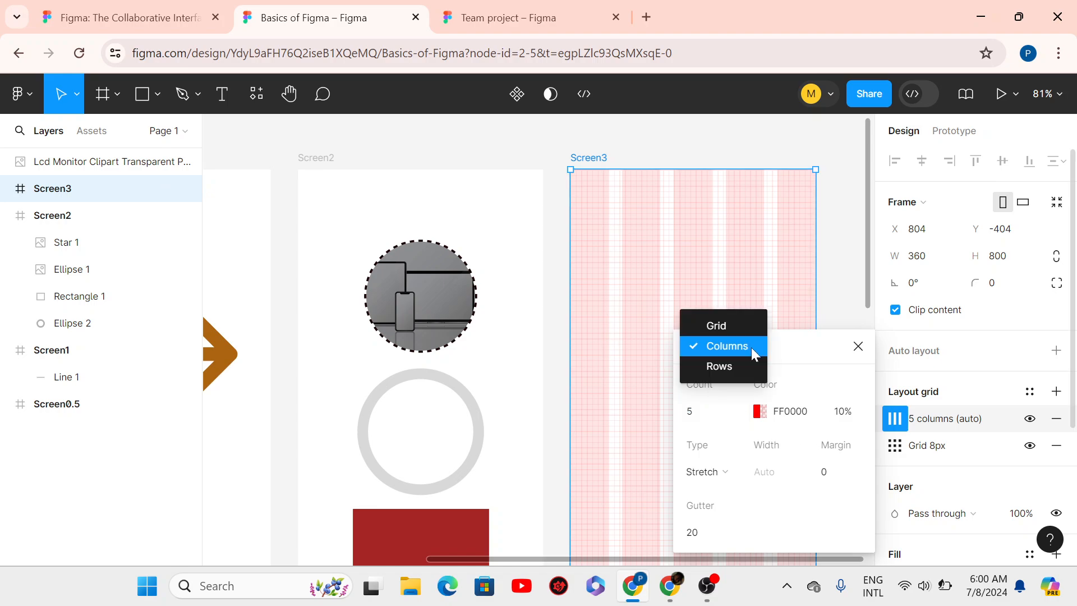
click(721, 367)
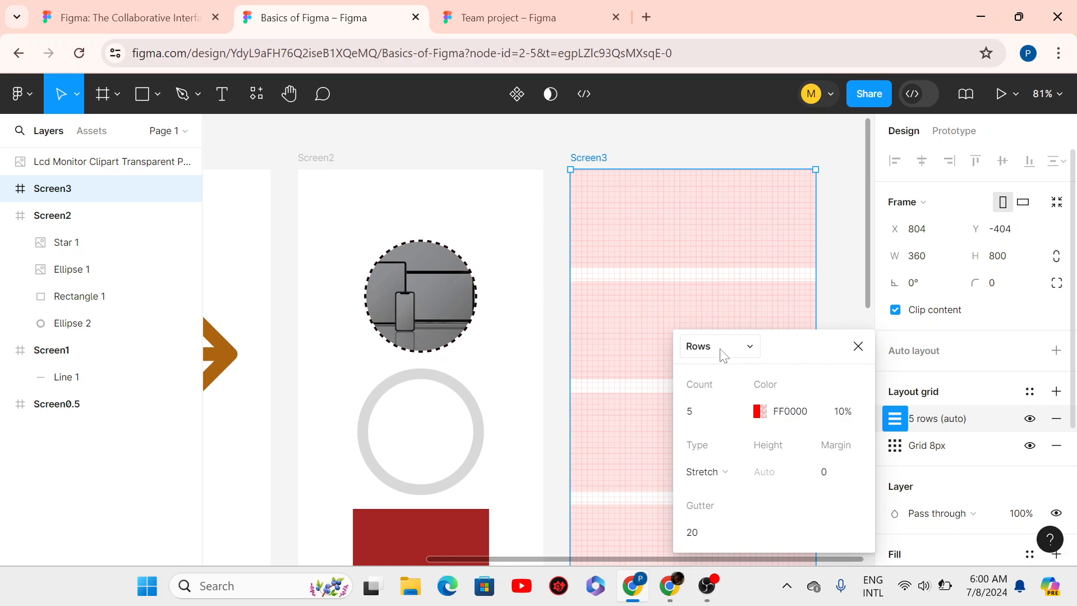
click(720, 347)
click(734, 324)
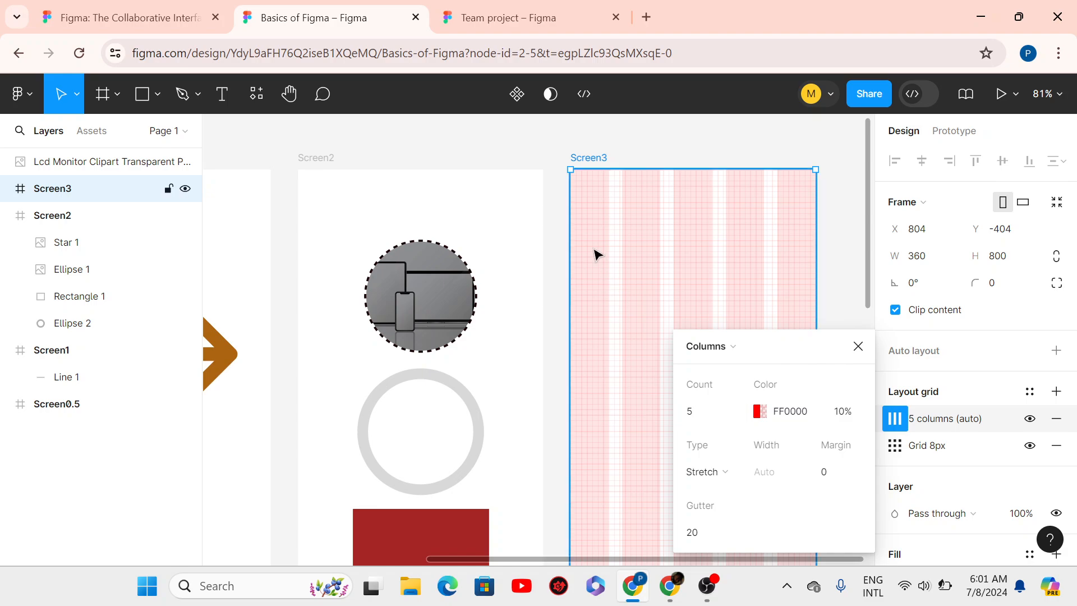
- Set the column grid to 4 columns with margin 24 and gutter 32
click(695, 415)
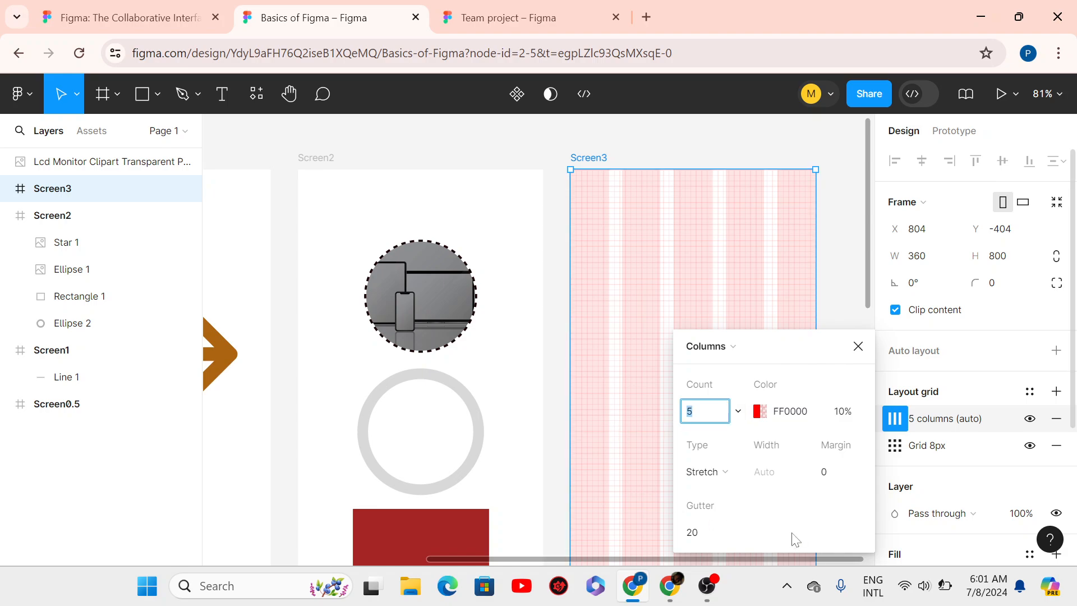
text(4)
click(833, 473)
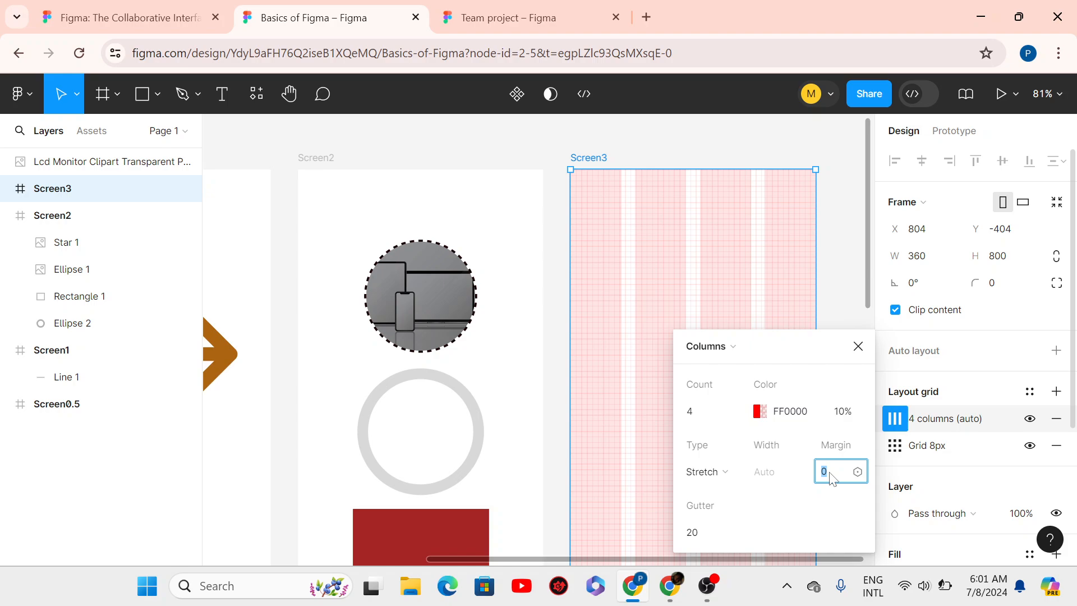
text(18)
click(813, 472)
text(24)
key(Return)
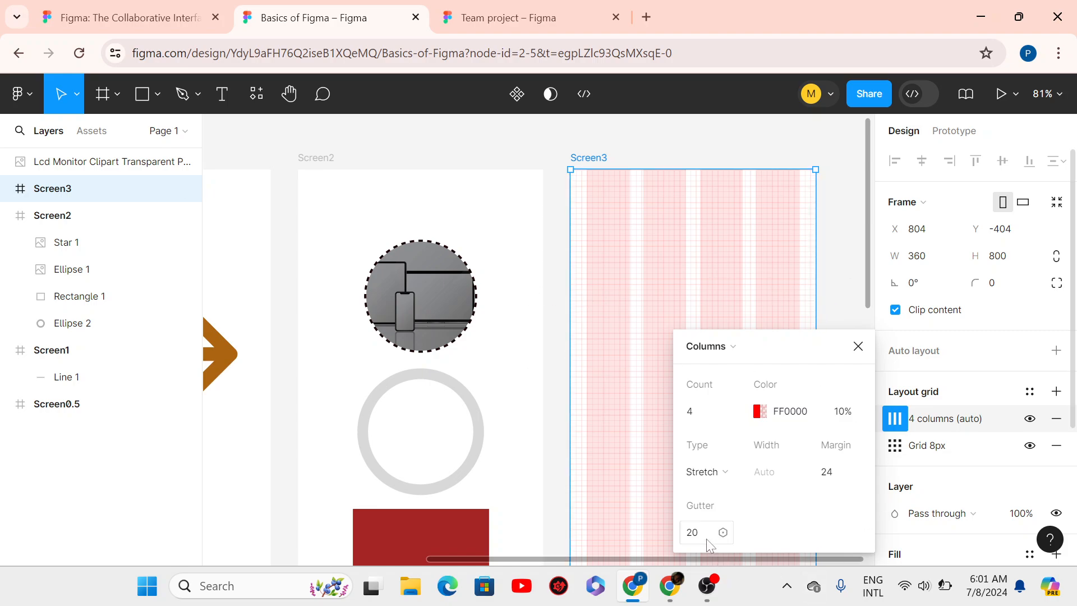
click(690, 538)
text(32)
key(Return)
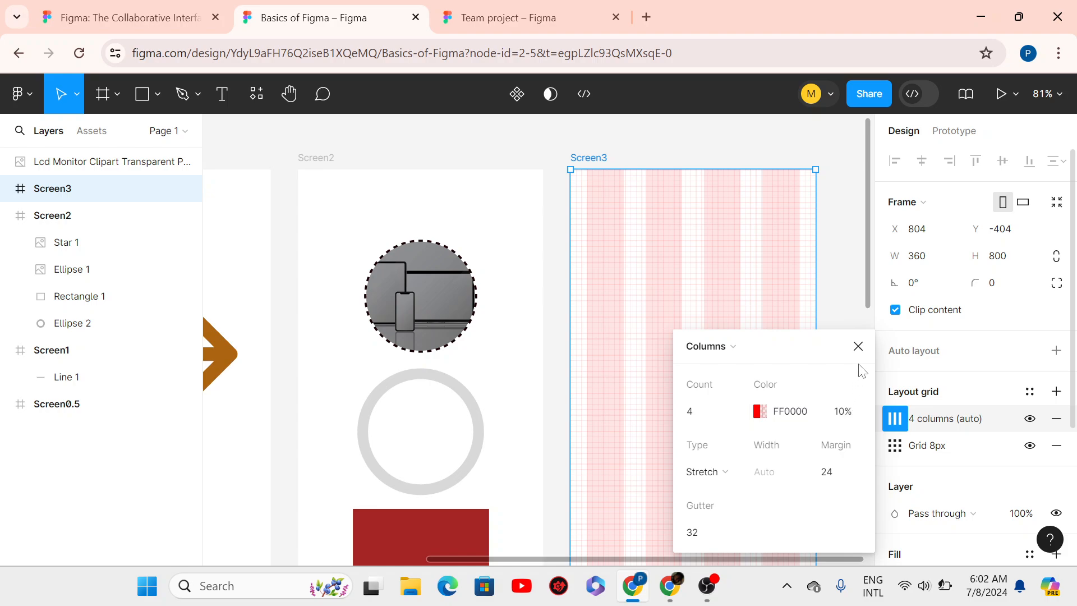
click(858, 346)
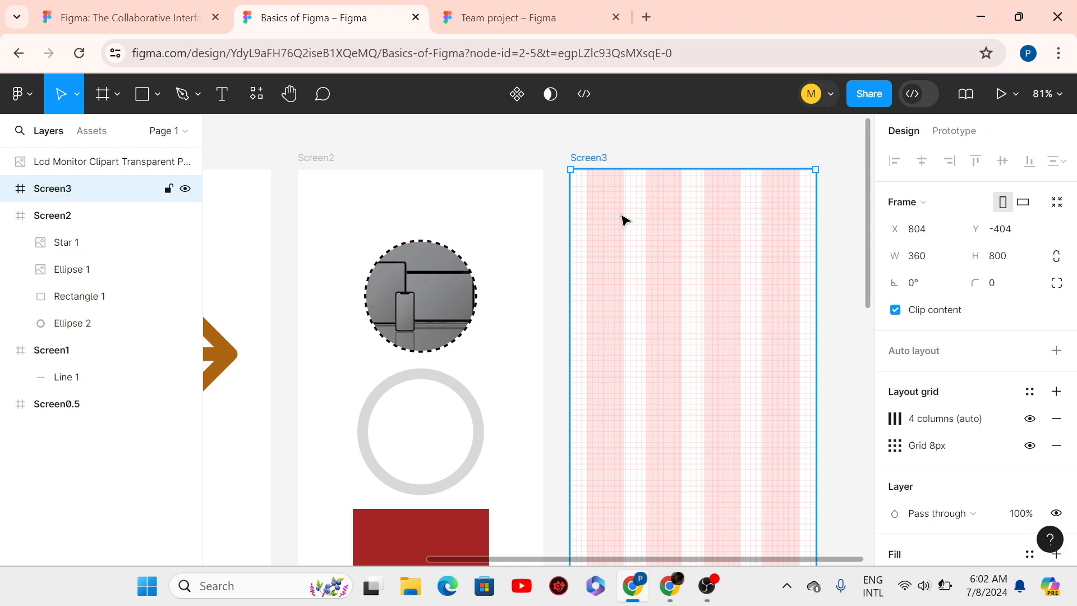
- Copy Screen2's circular photo Ellipse 1 into Screen3 at X 32, Y 24
click(433, 318)
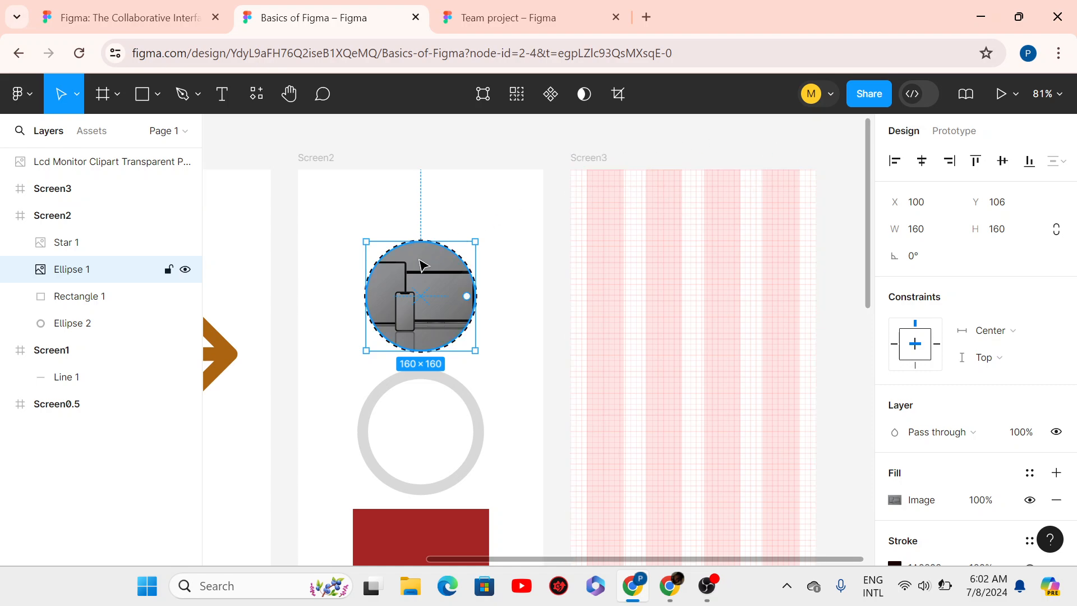
mouse_move(431, 308)
mouse_down()
mouse_move(553, 320)
mouse_move(668, 266)
mouse_move(630, 263)
mouse_move(418, 319)
mouse_up()
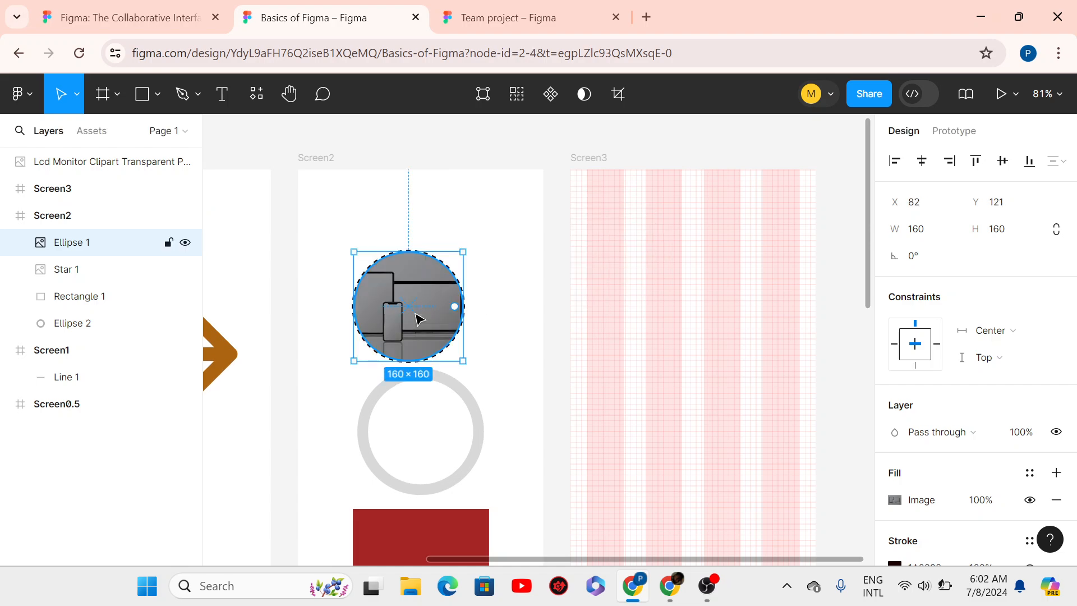
drag(424, 307, 432, 293)
click(637, 245)
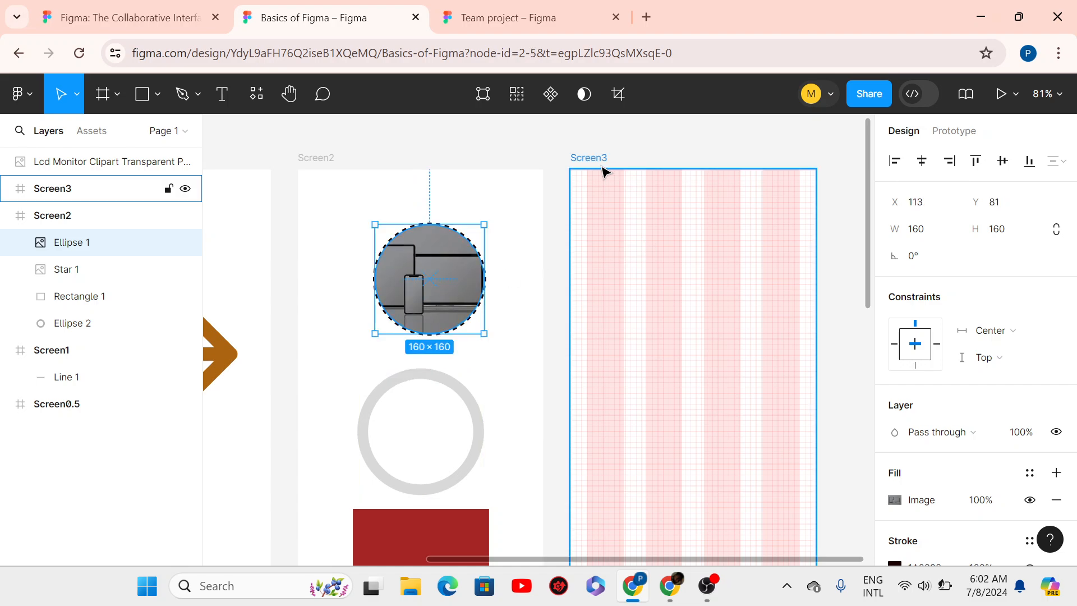
key(ctrl+v)
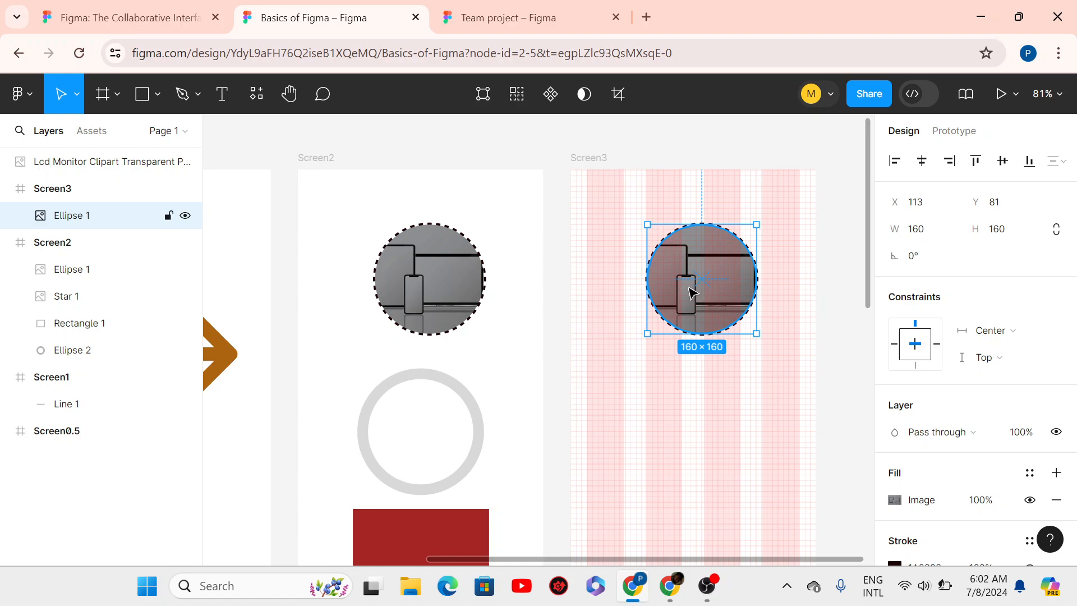
drag(693, 290, 639, 249)
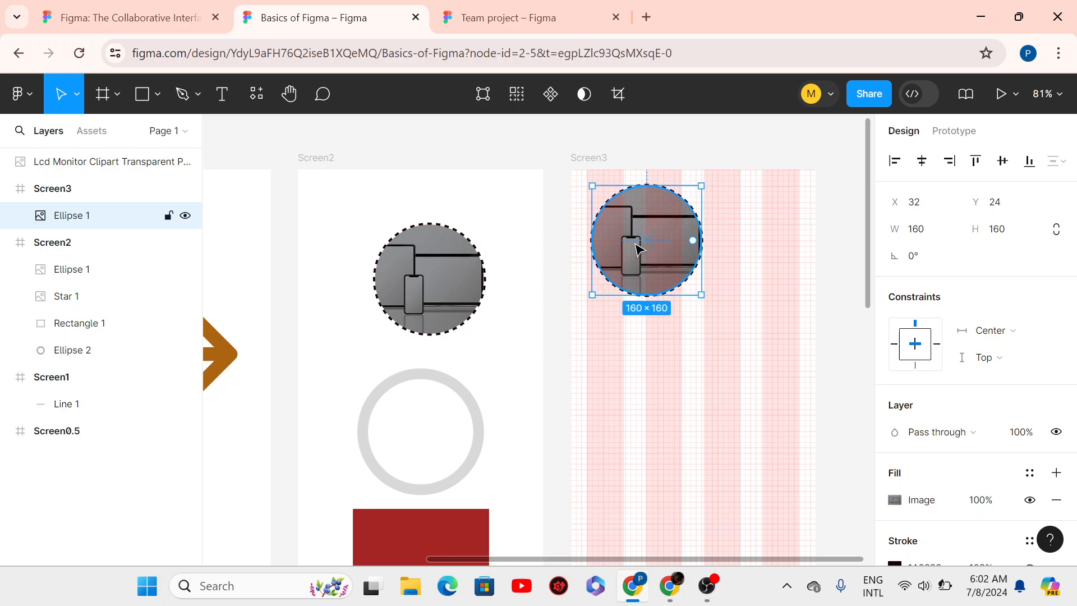
- Scale the photo circle down to 64 px wide and reposition it near Screen3's top-left
key(k)
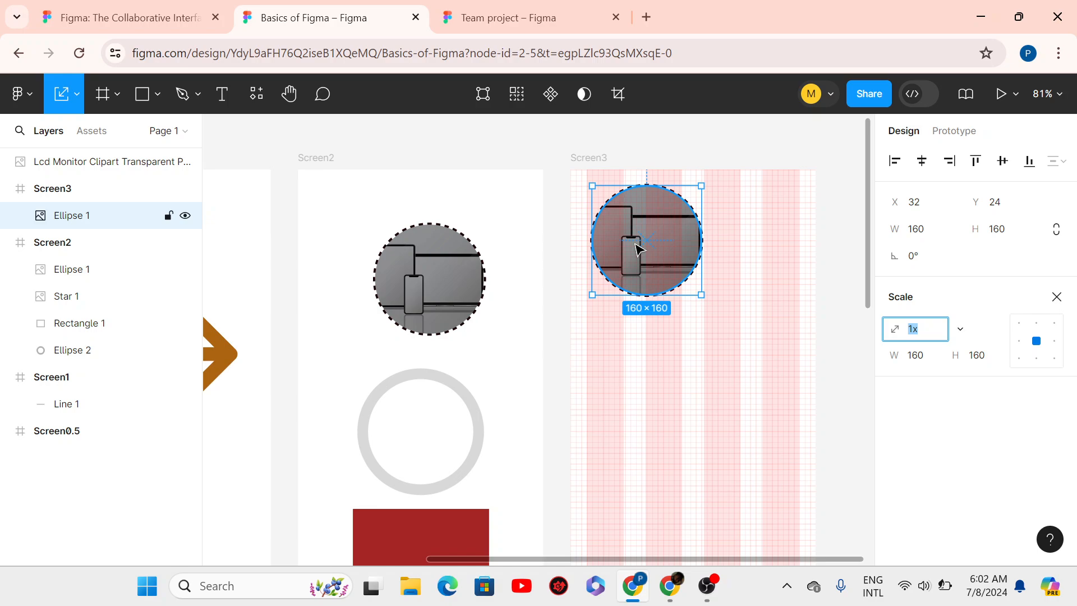
click(928, 359)
text(64)
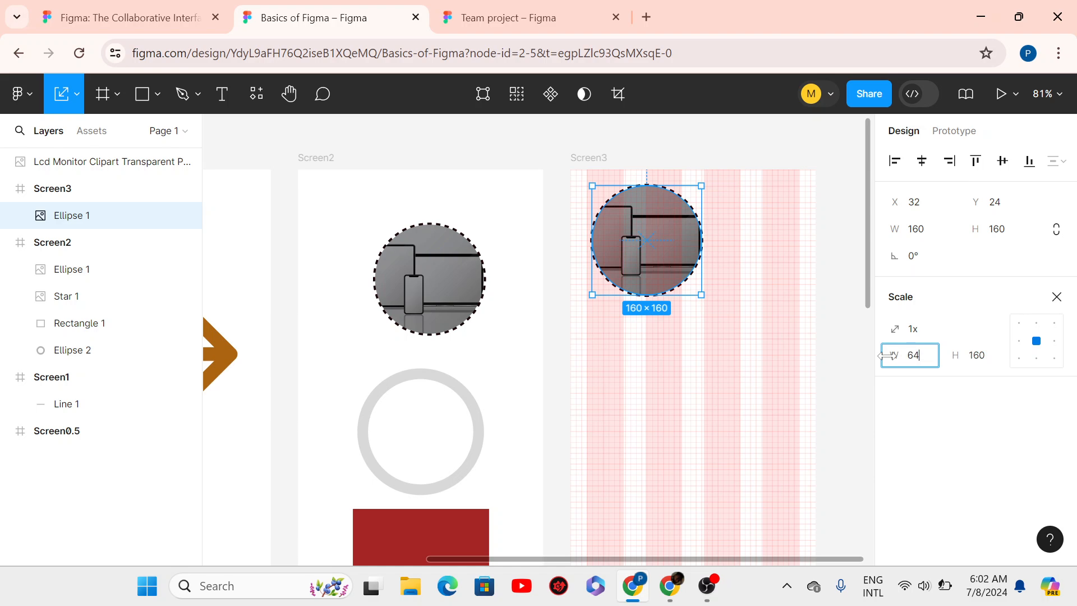
key(Return)
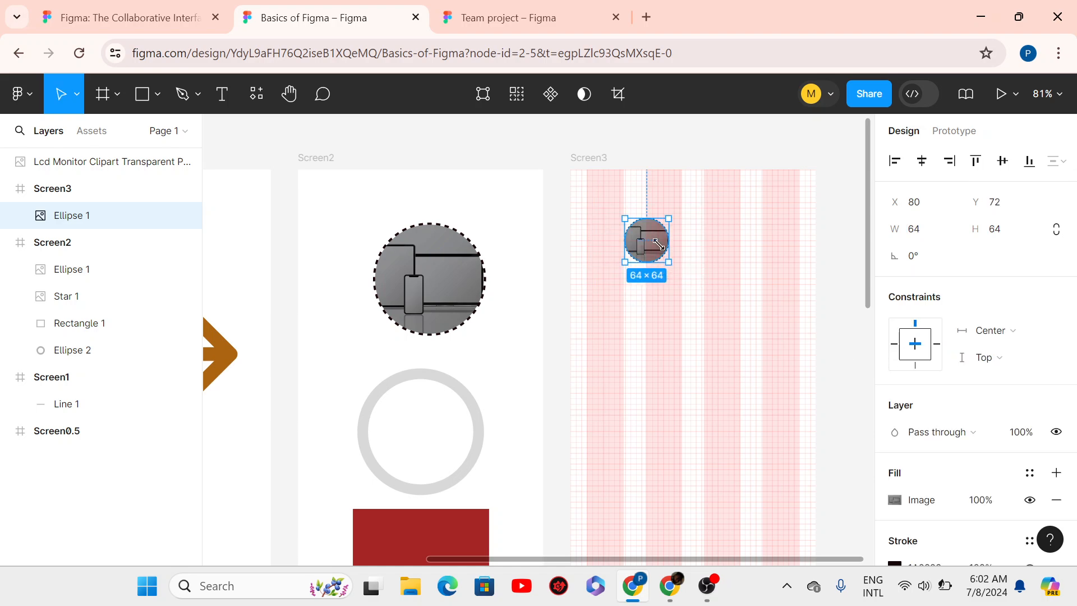
drag(640, 237, 615, 215)
key(ctrl+z)
key(ctrl+z)
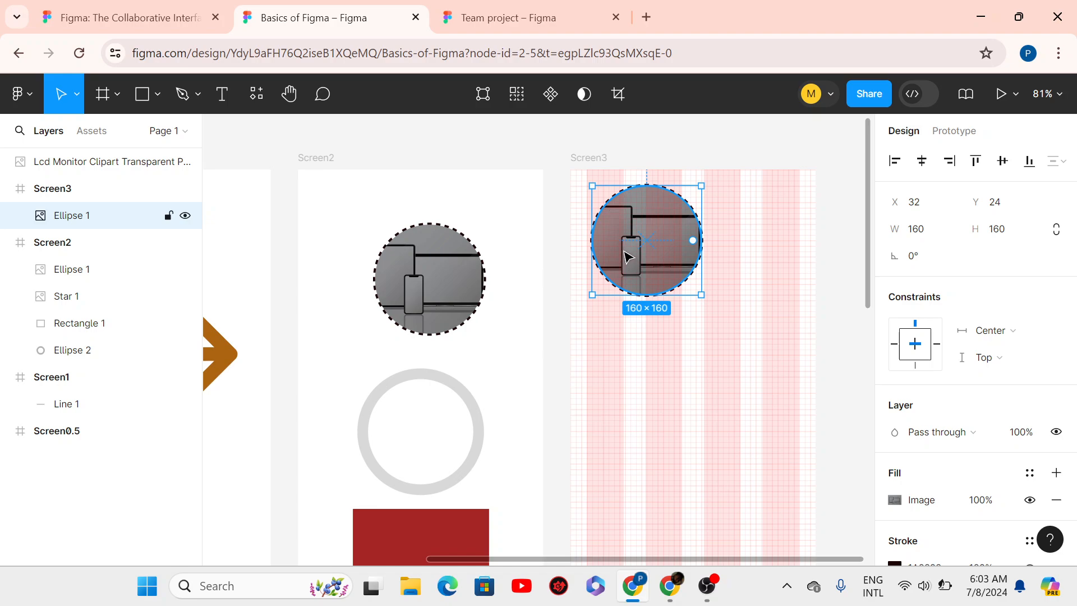
drag(649, 259, 648, 259)
scroll(647, 259, up, 3)
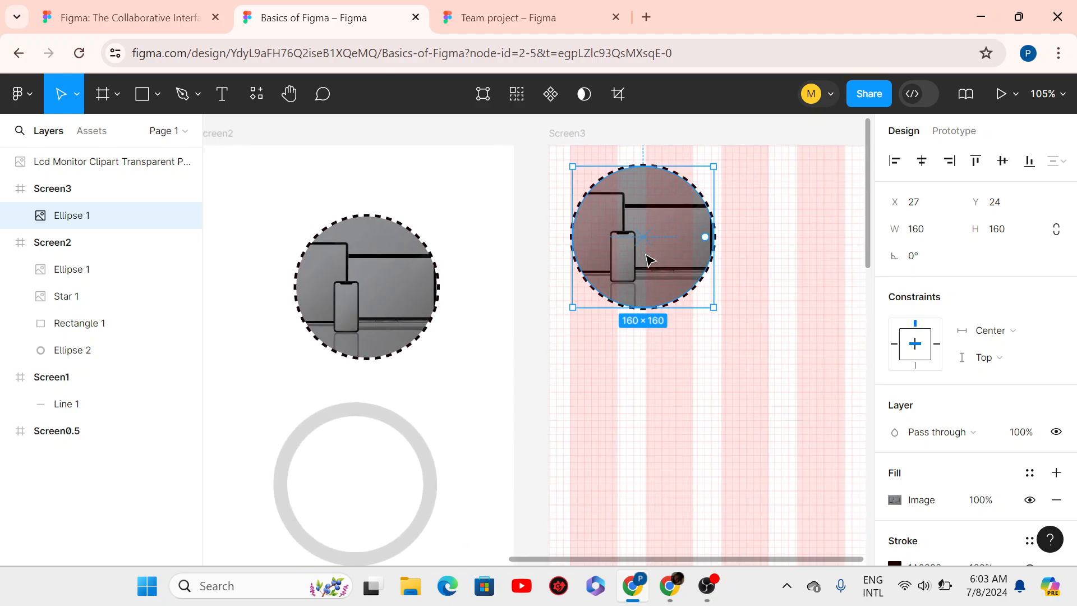
scroll(648, 260, down, 4)
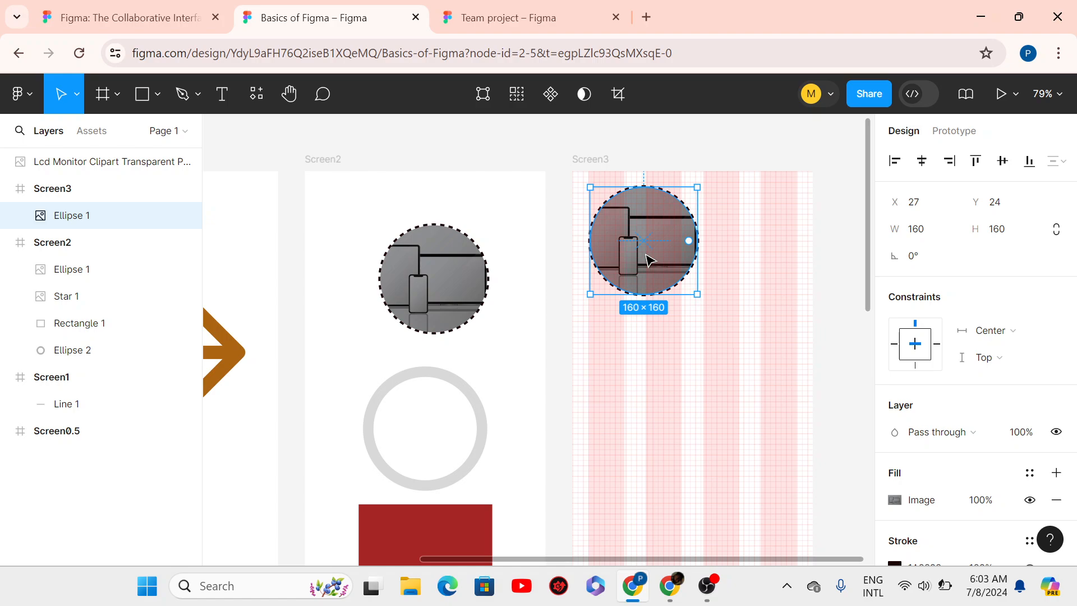
- Rescale the circle anchored at its top-left corner, first to 64 then 54 px wide
key(k)
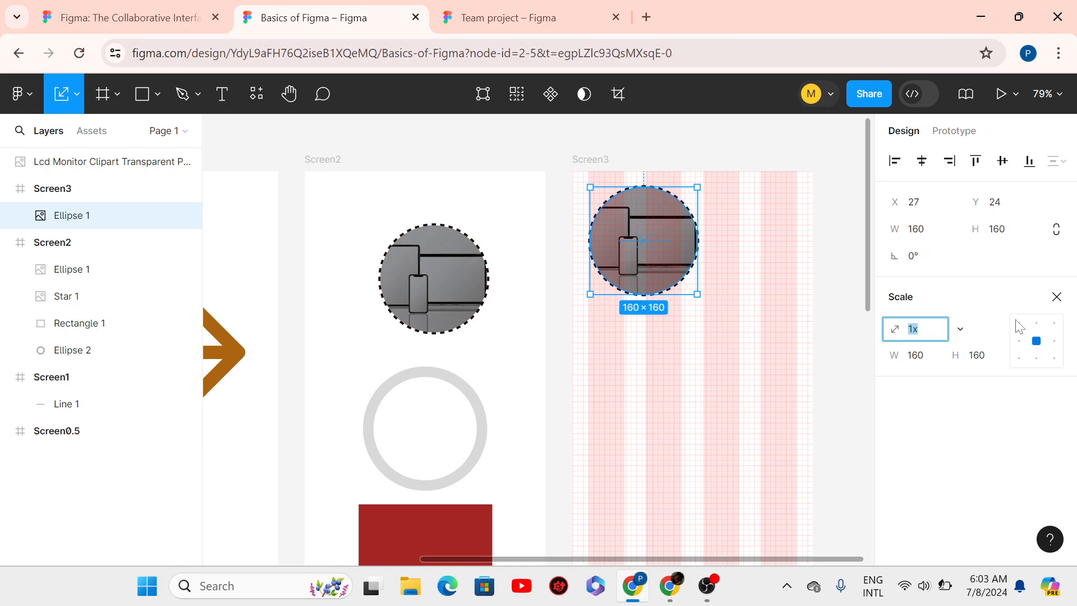
click(1019, 342)
click(1019, 324)
click(925, 358)
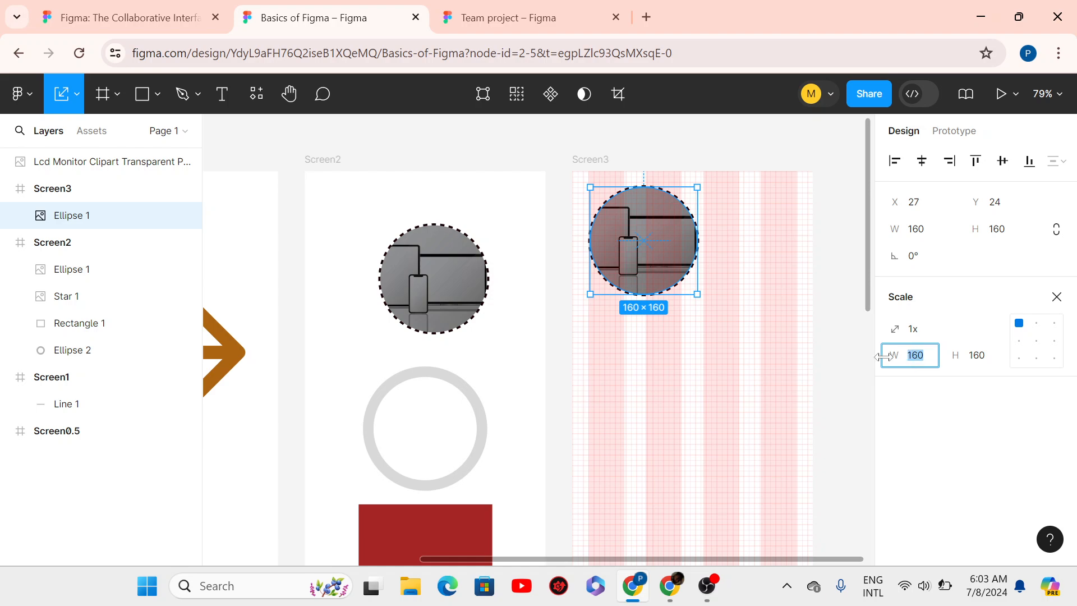
text(64)
key(Return)
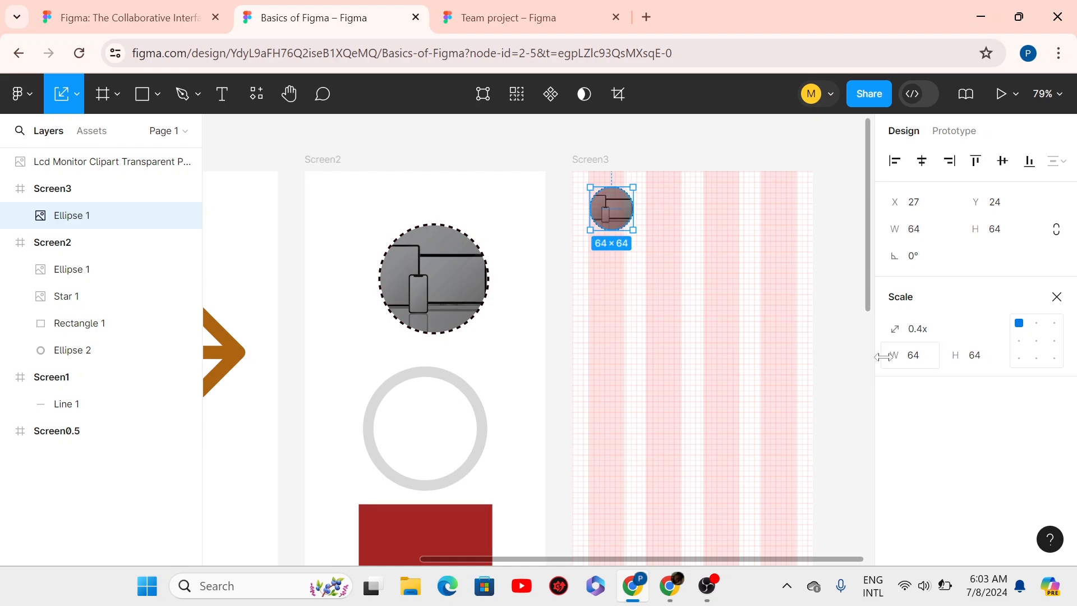
scroll(629, 180, up, 4)
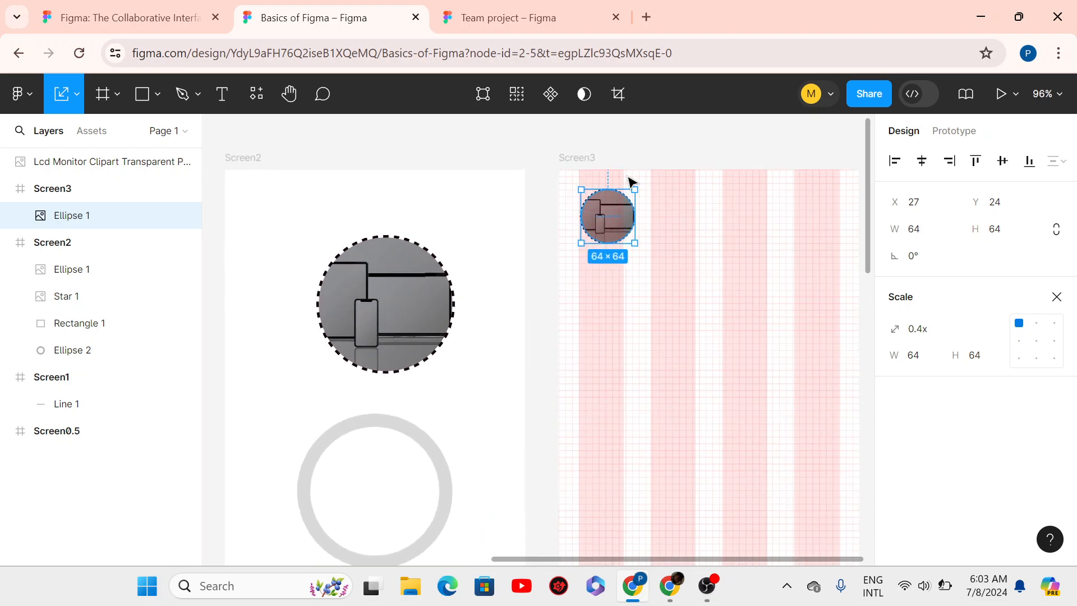
scroll(629, 180, down, 2)
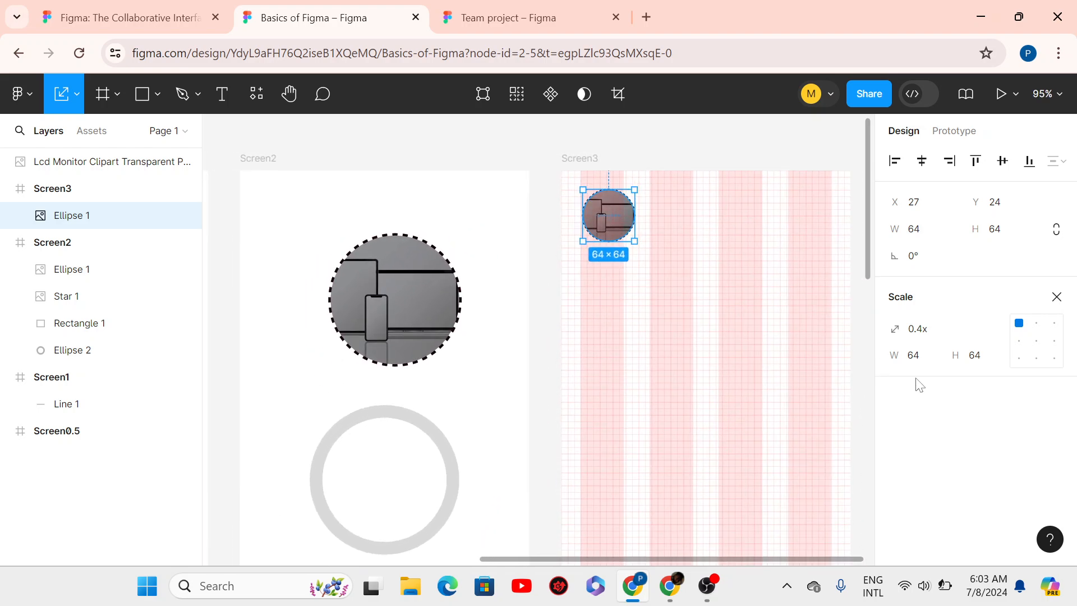
click(926, 364)
text(40)
key(BackSpace)
text(54)
key(Return)
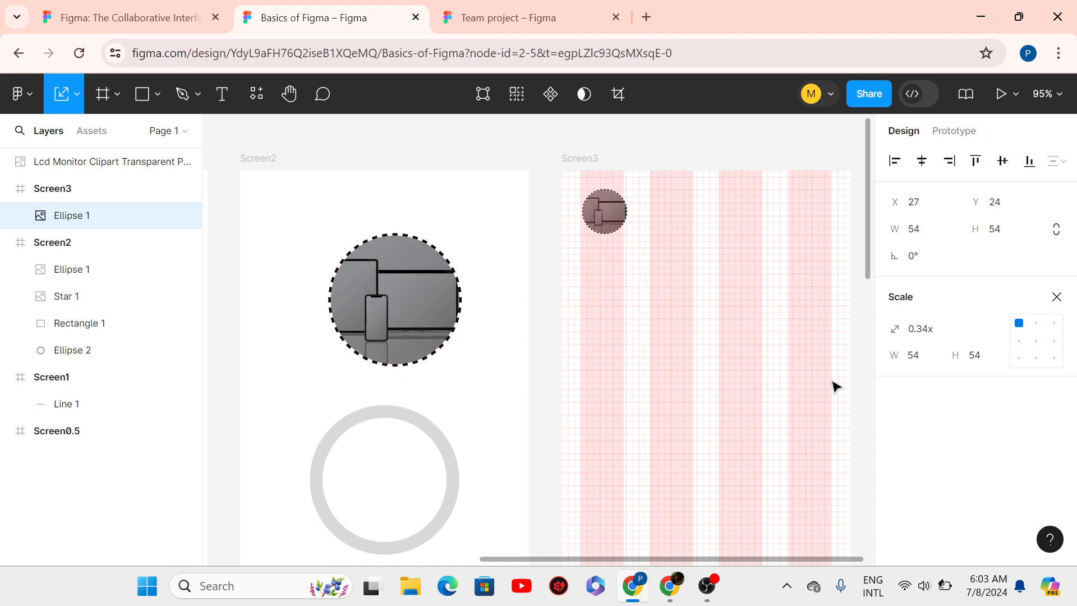
- Nudge the circle and shrink it to a 36 × 36 avatar at X 25, Y 29
key(Left)
key(Left)
key(Down)
key(Down)
key(Down)
key(Down)
key(Down)
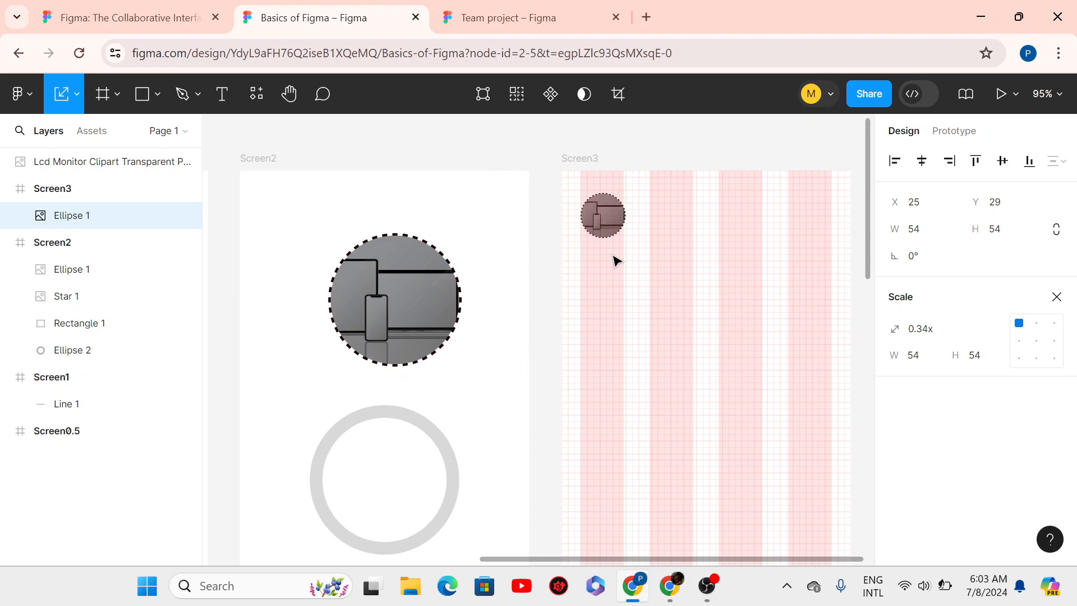
scroll(617, 261, down, 5)
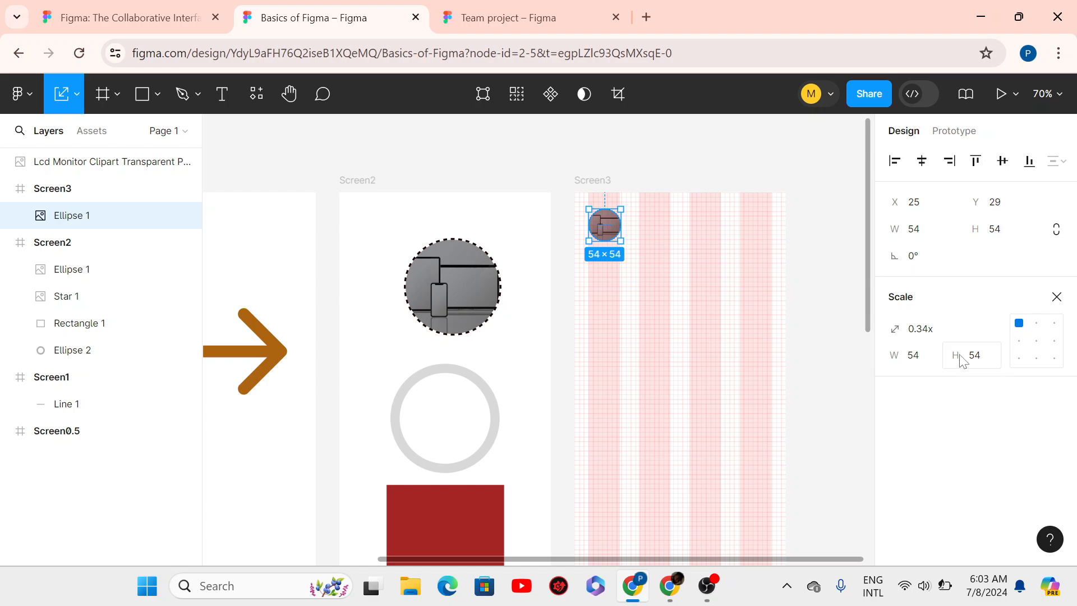
click(914, 356)
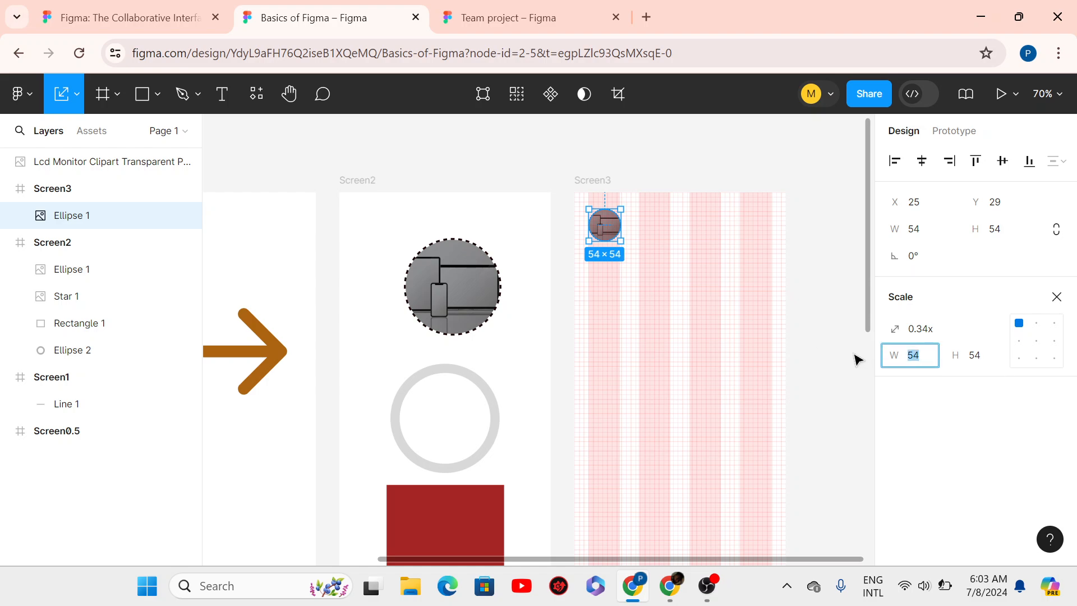
text(36)
key(Return)
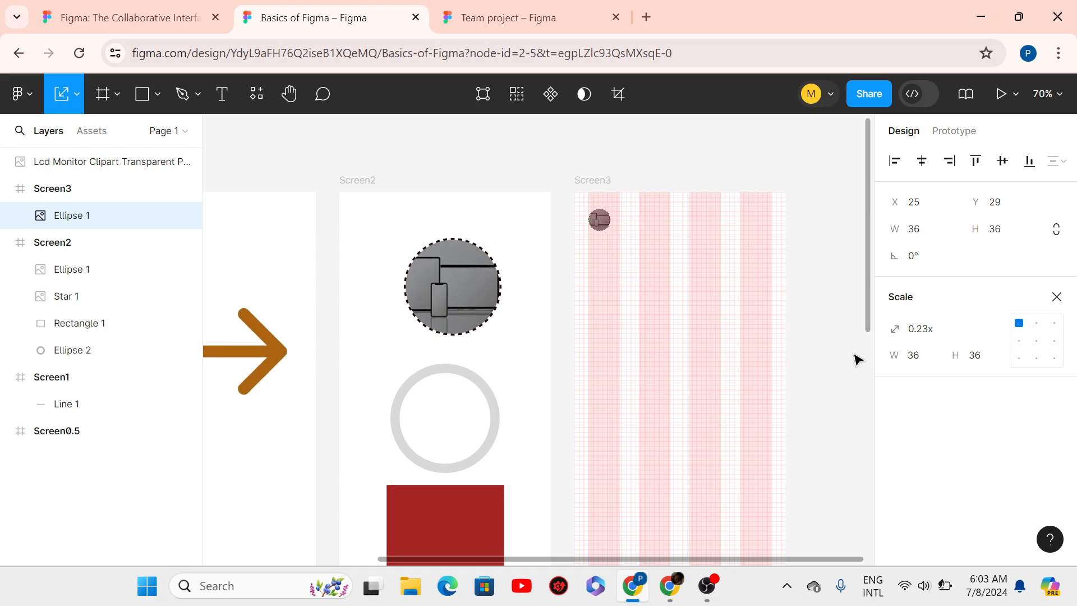
ctrl+scroll(653, 227, up, 5)
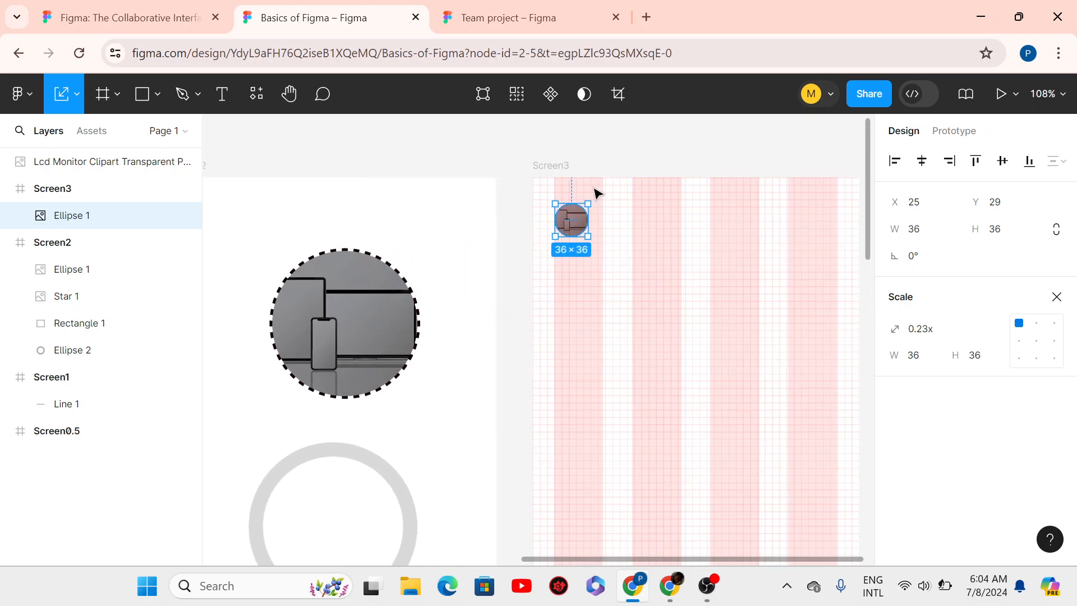
click(588, 343)
ctrl+scroll(582, 336, down, 3)
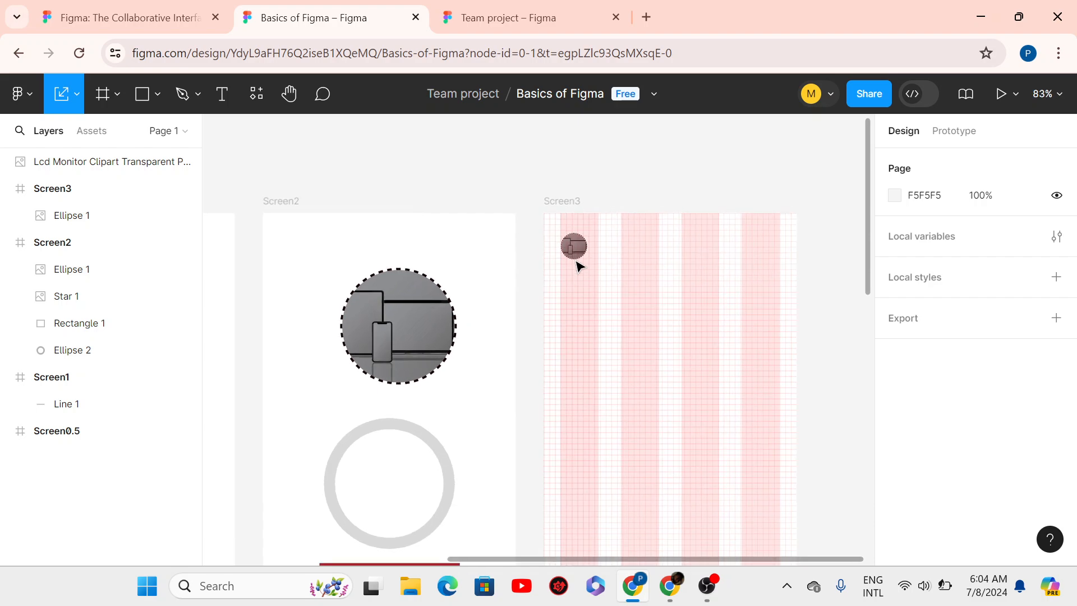
click(573, 248)
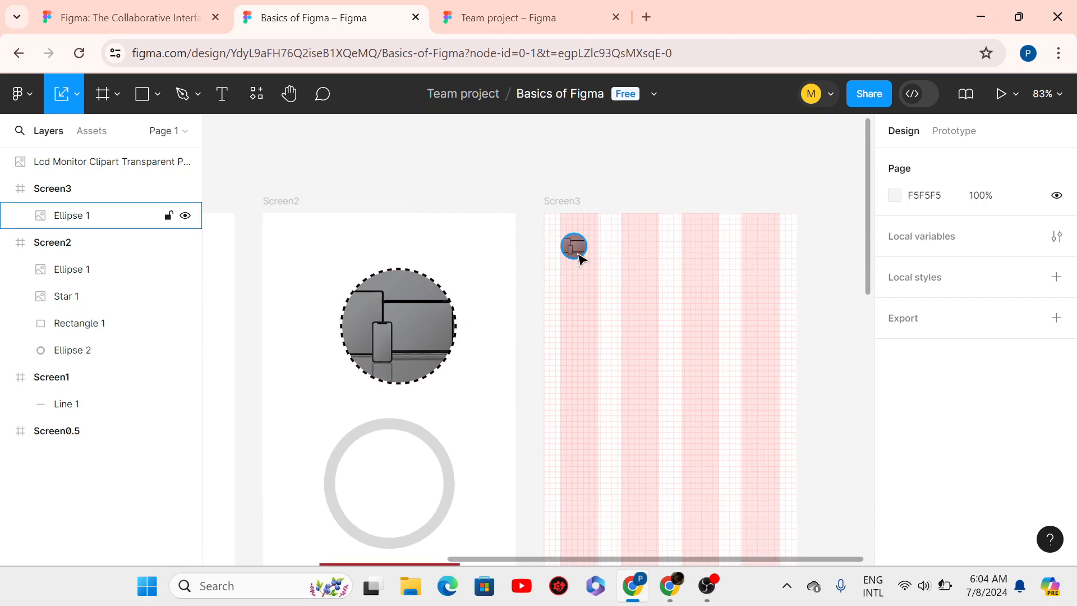
- Start a text box just below the avatar on Screen3
click(222, 94)
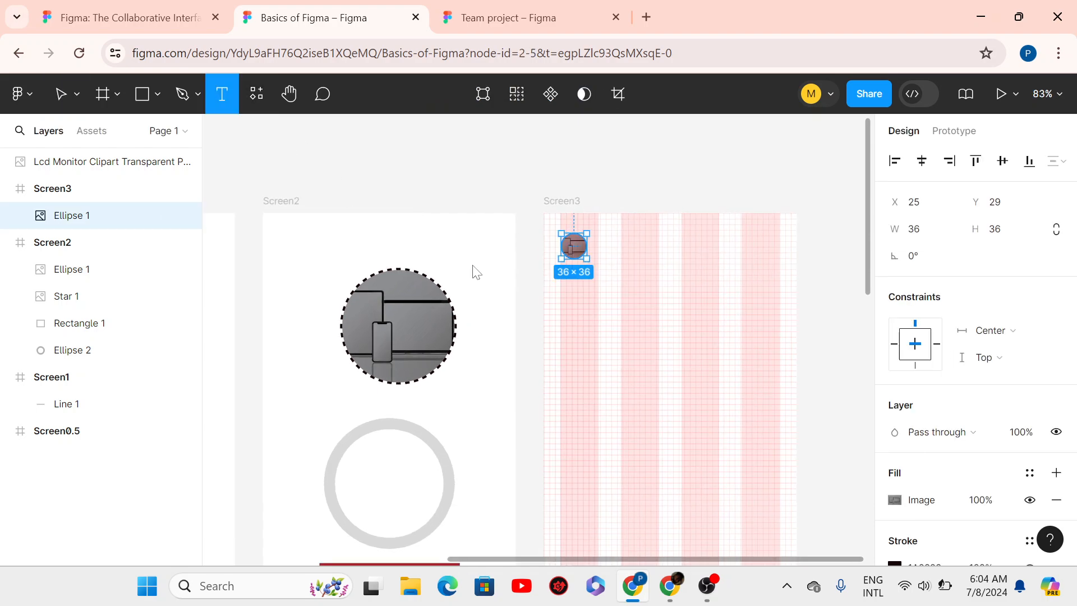
click(561, 284)
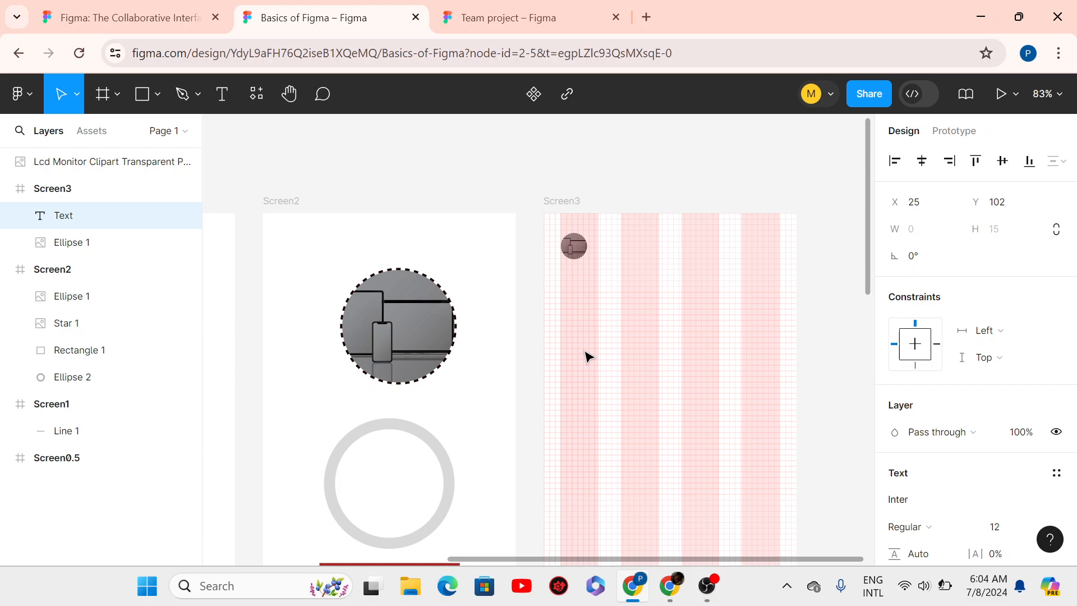
click(222, 94)
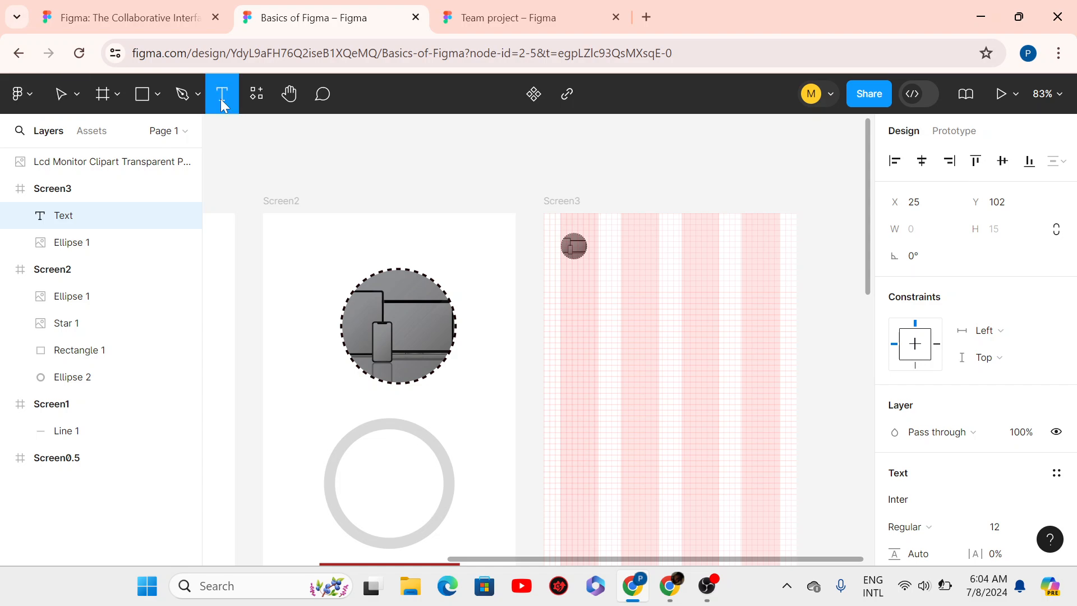
click(563, 275)
key(Escape)
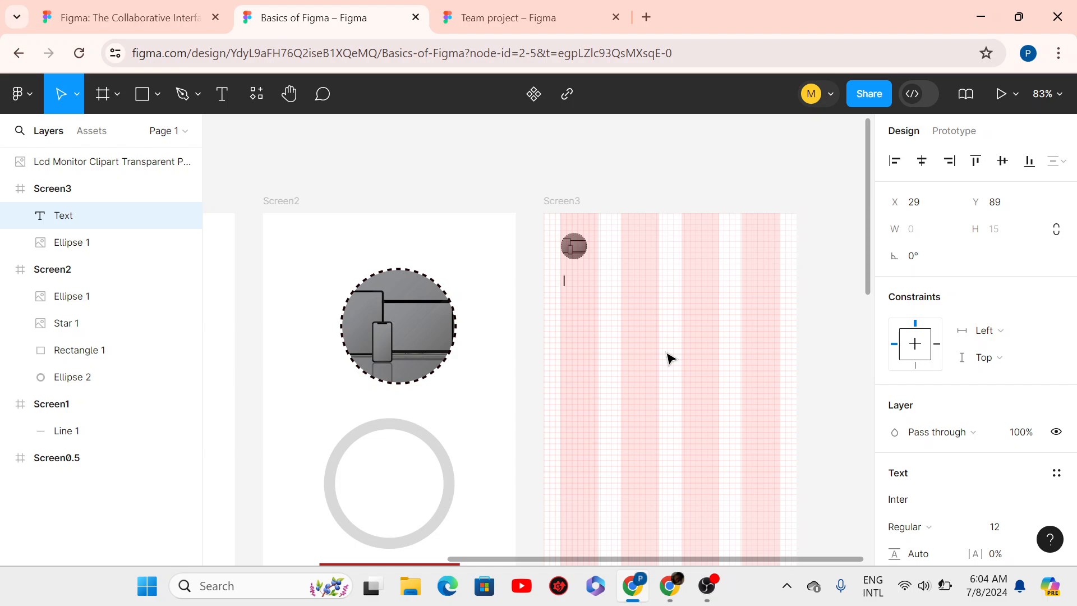
- Type 'Hello this is my first design please rate it on a scale of', with '100' on line two
text(He)
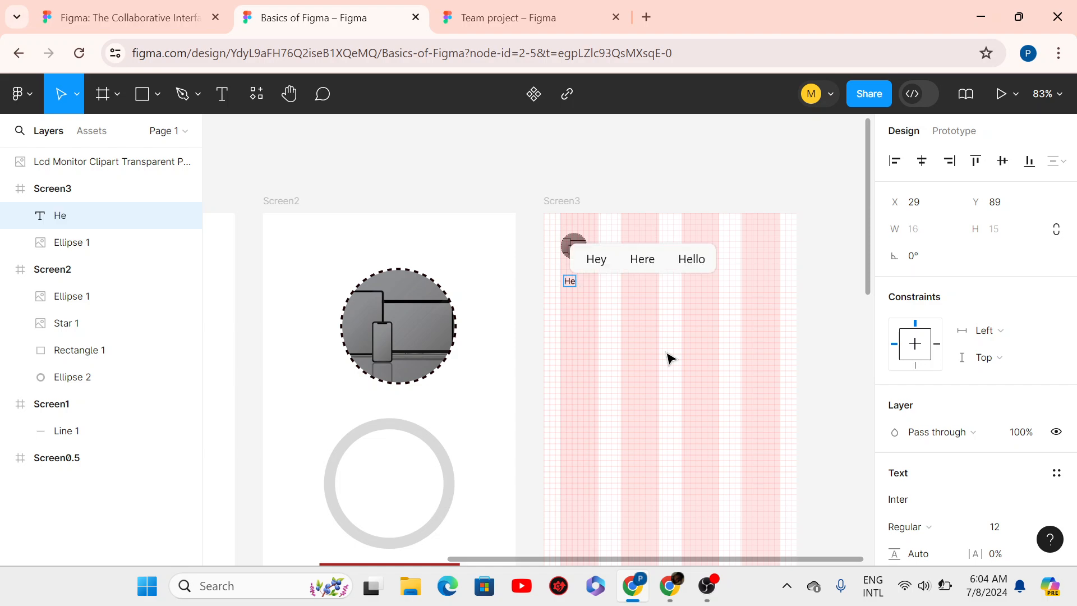
text(llo thi)
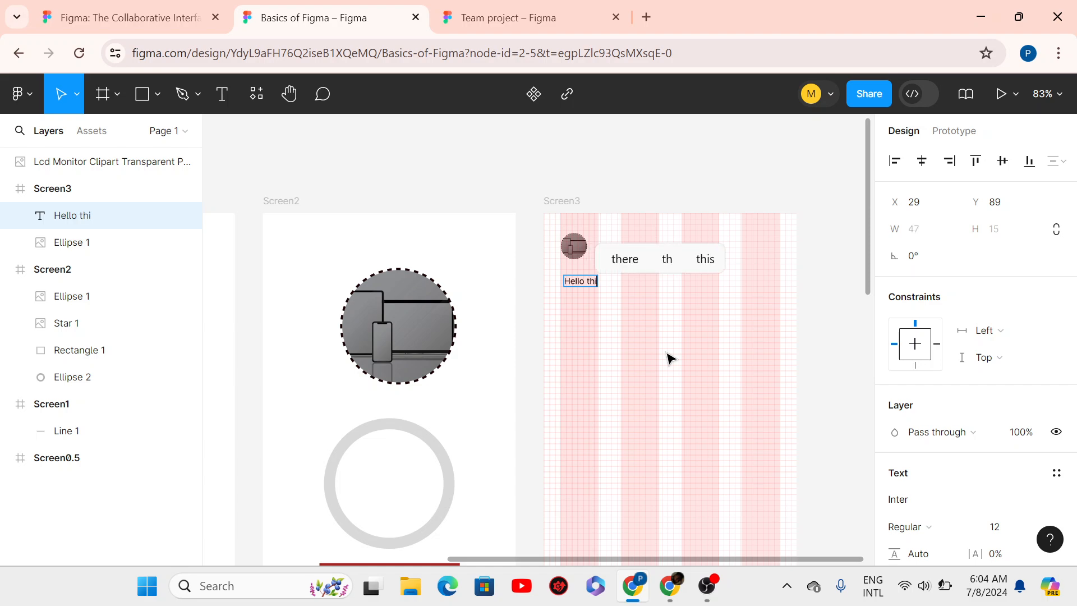
text(s is)
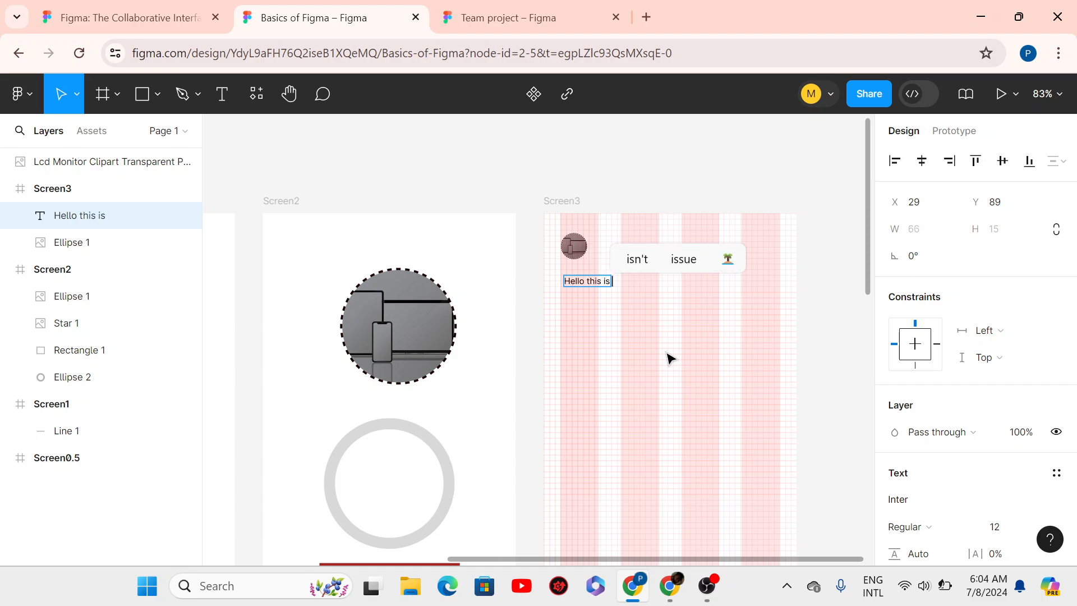
text( my fir)
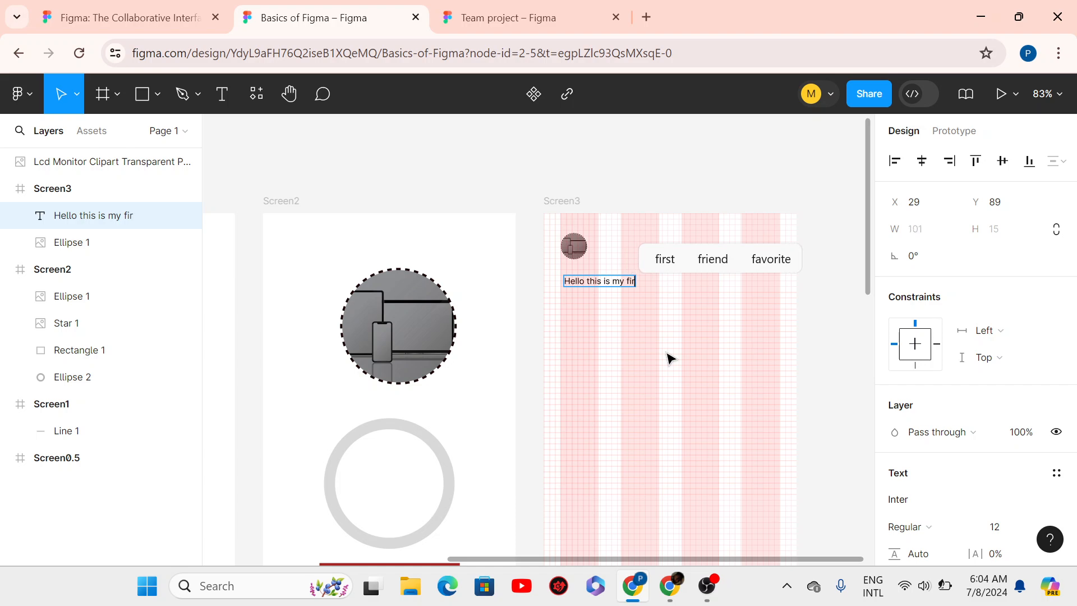
text(st design)
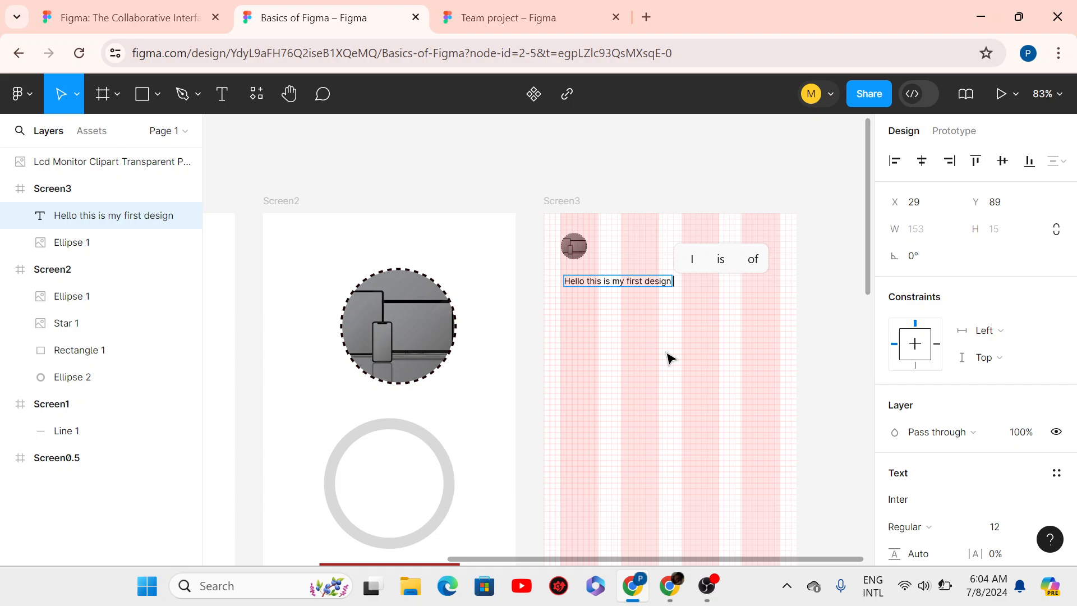
text( please r)
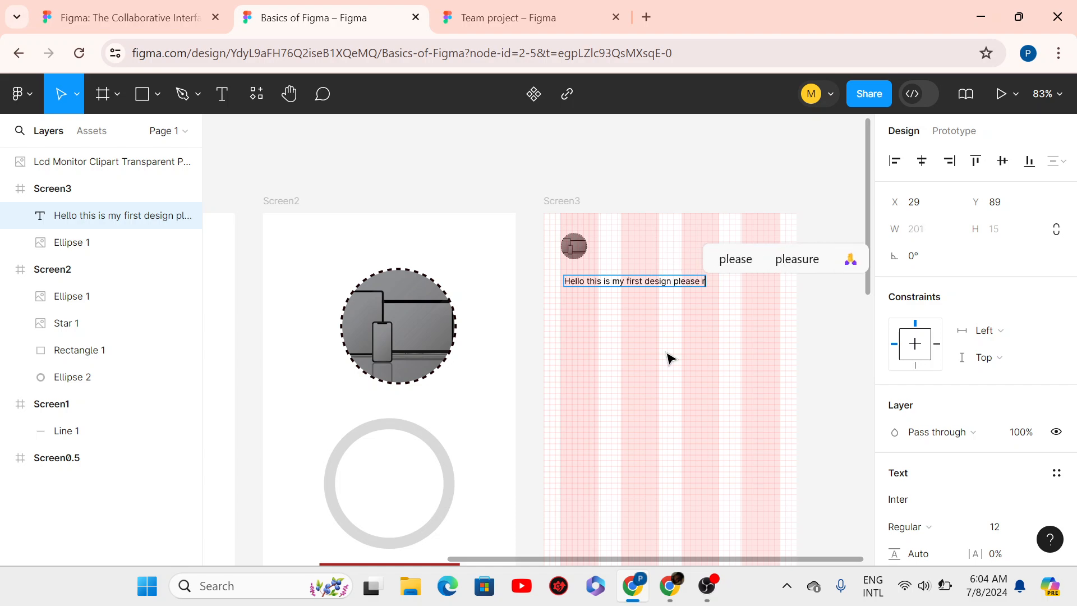
text(ate it)
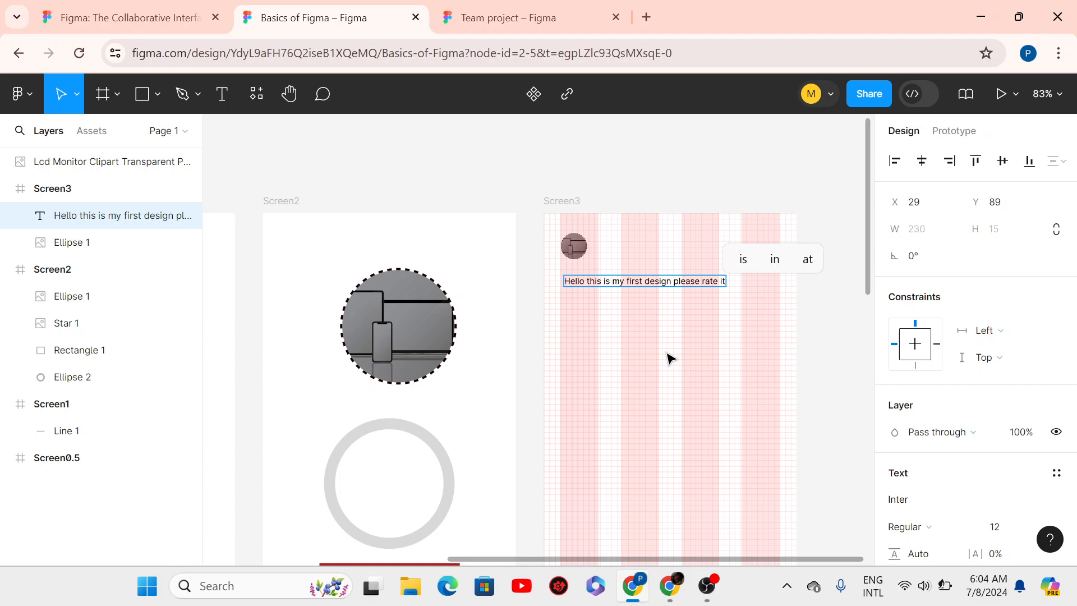
text( on a)
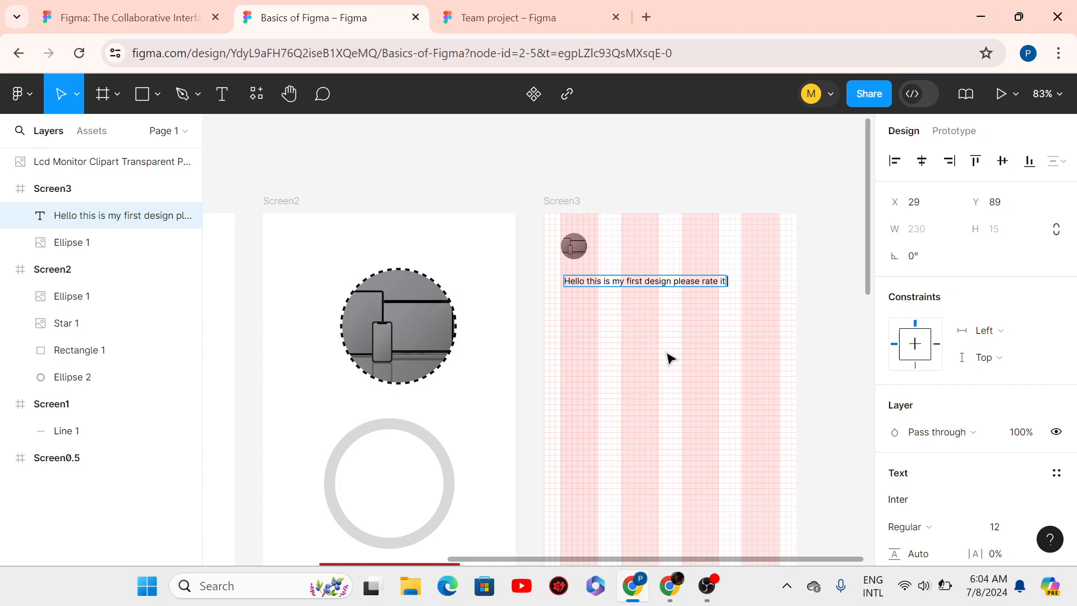
text( scale)
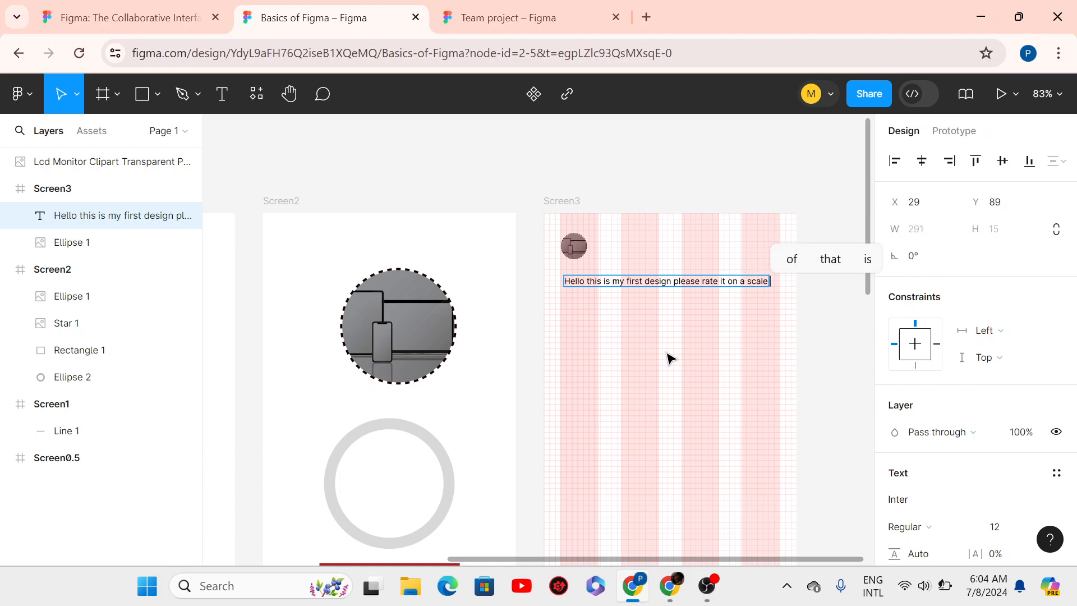
text( o)
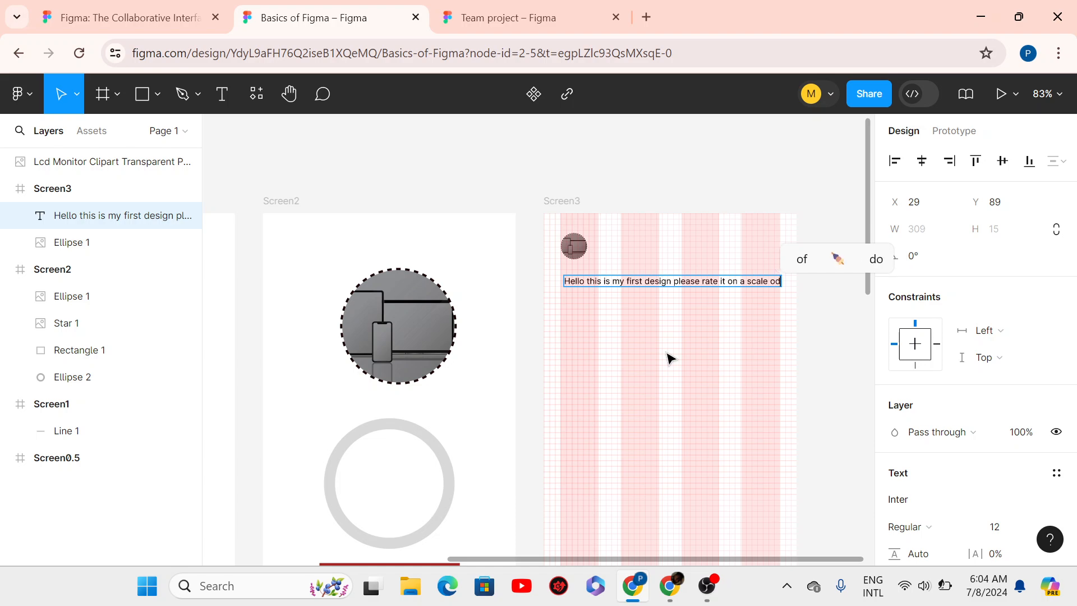
text(f)
key(Return)
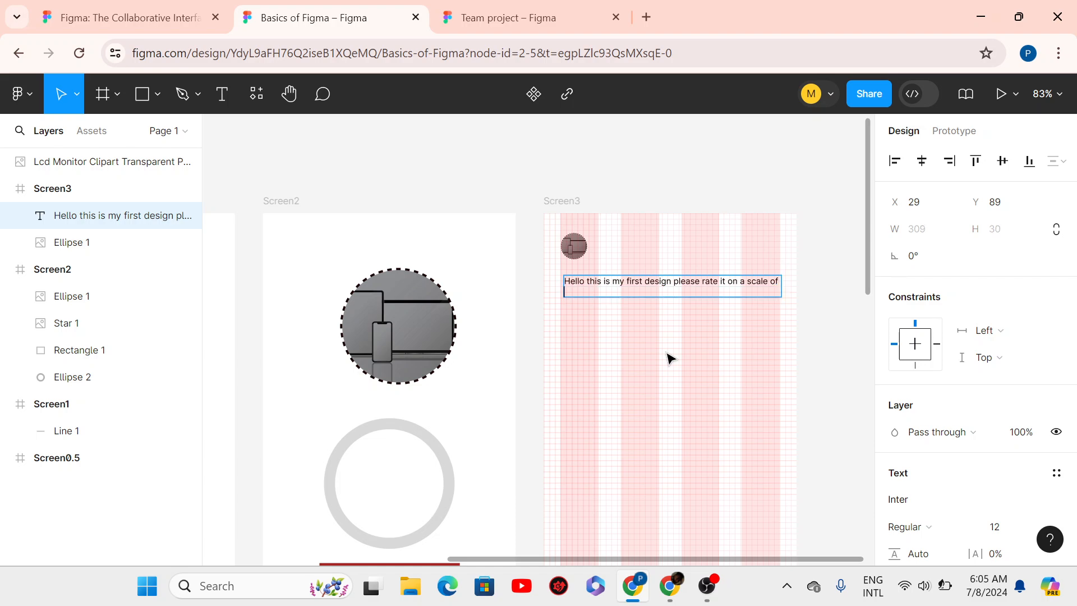
text(100)
key(BackSpace)
key(BackSpace)
key(BackSpace)
text(100)
key(Escape)
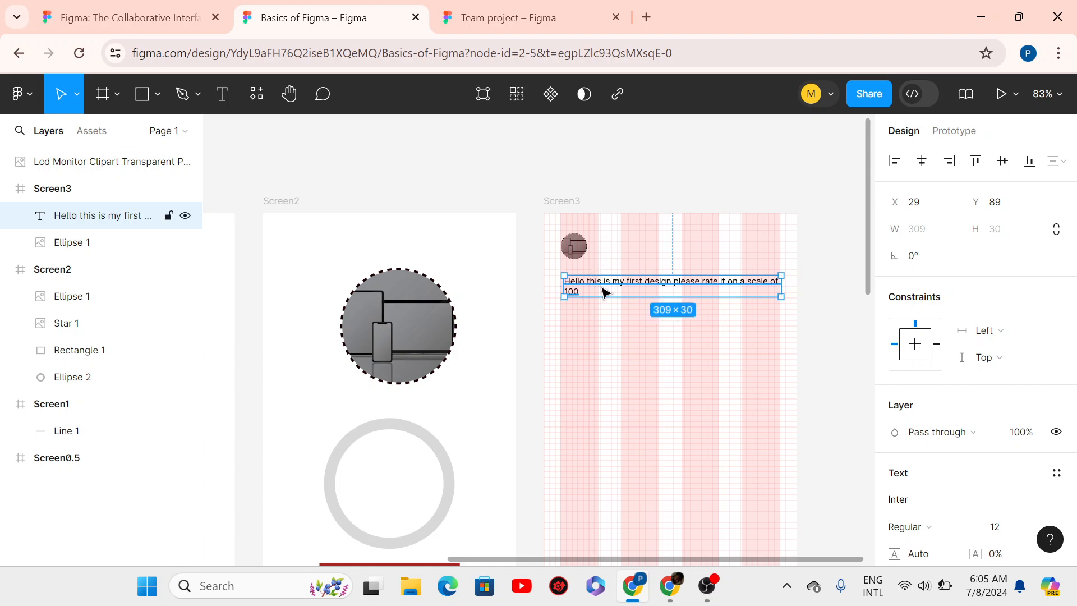
- Move the greeting text up to X 25, Y 77, leaving a 12 px gap below the avatar
drag(600, 290, 601, 286)
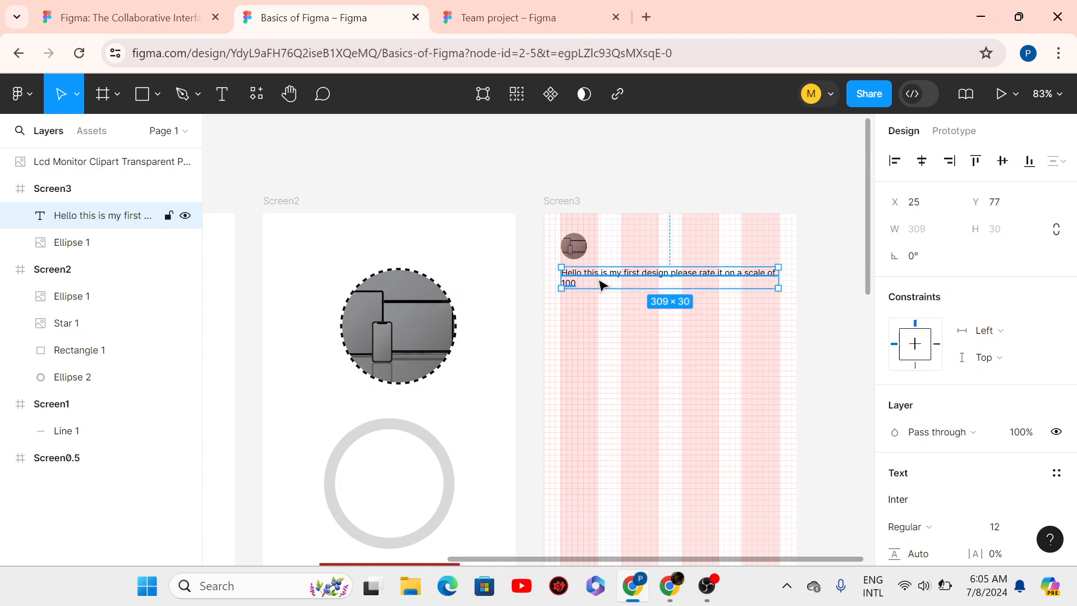
scroll(601, 286, up, 3)
scroll(600, 284, up, 3)
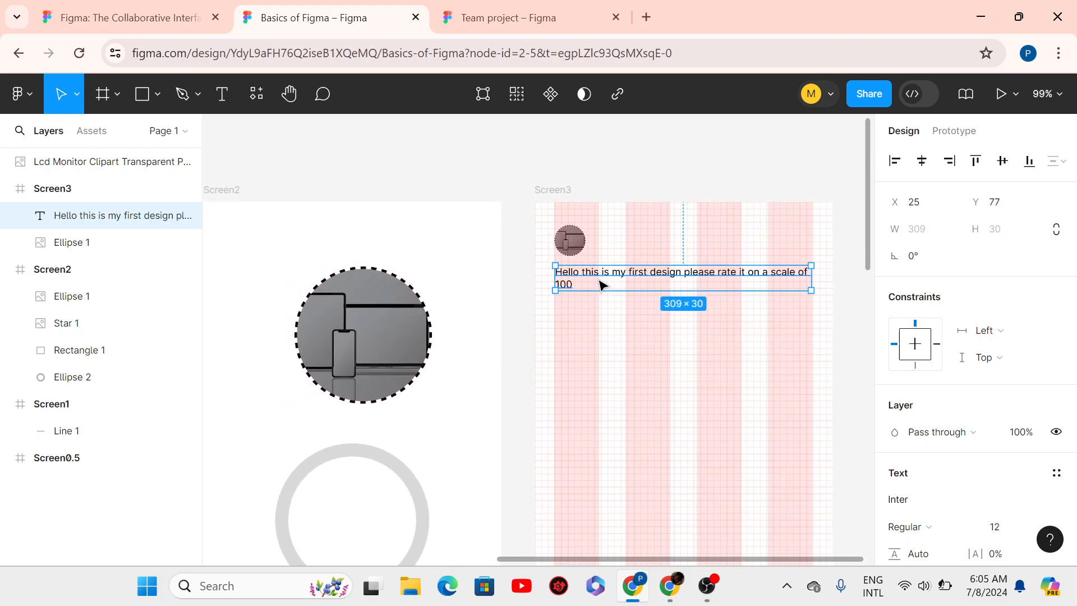
scroll(601, 285, down, 2)
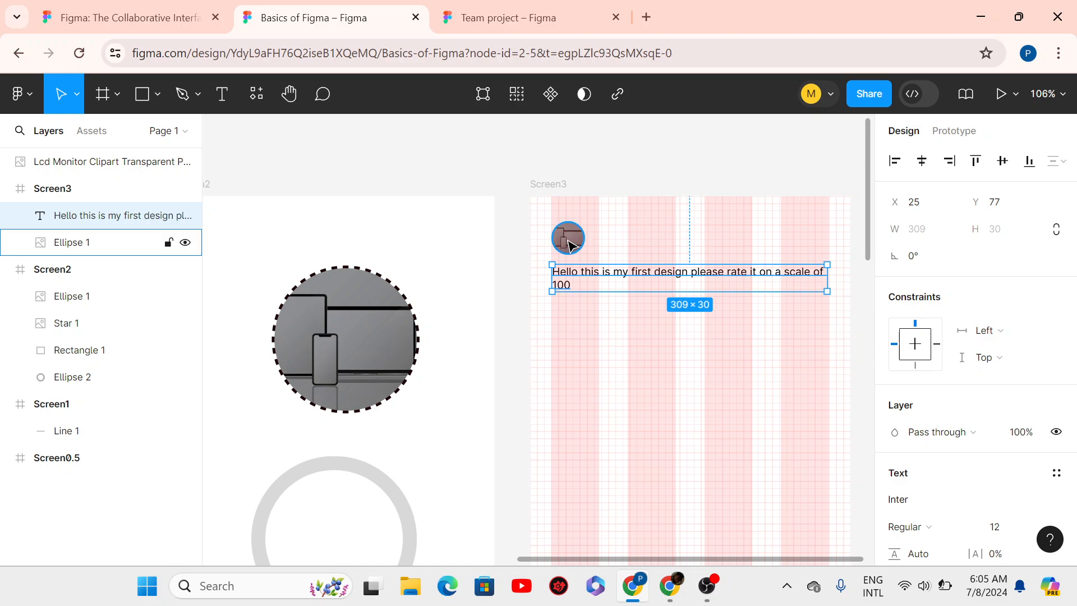
key(alt)
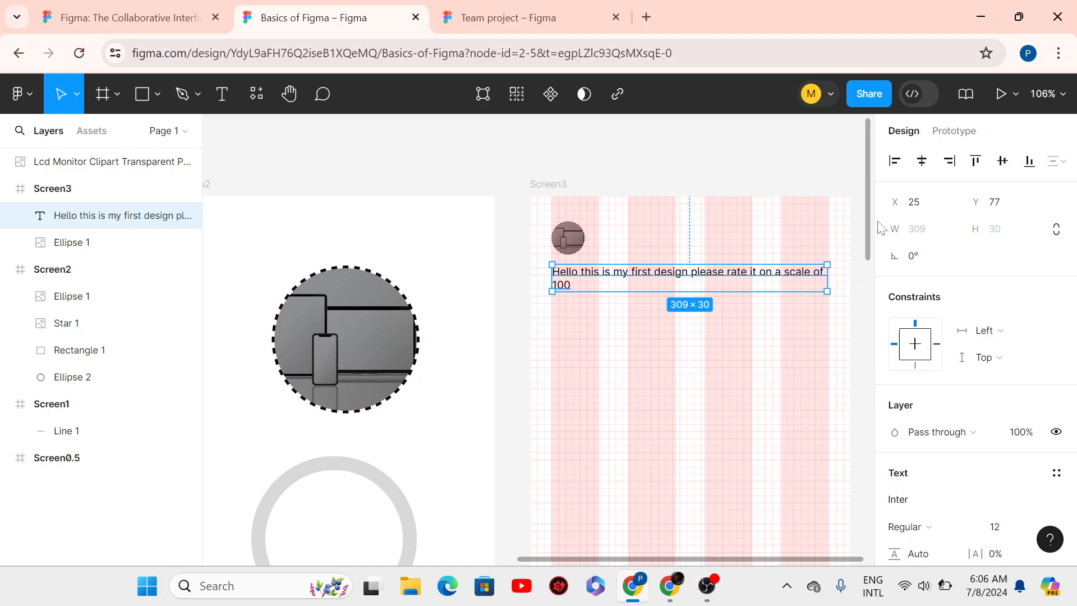
drag(868, 243, 868, 255)
click(698, 280)
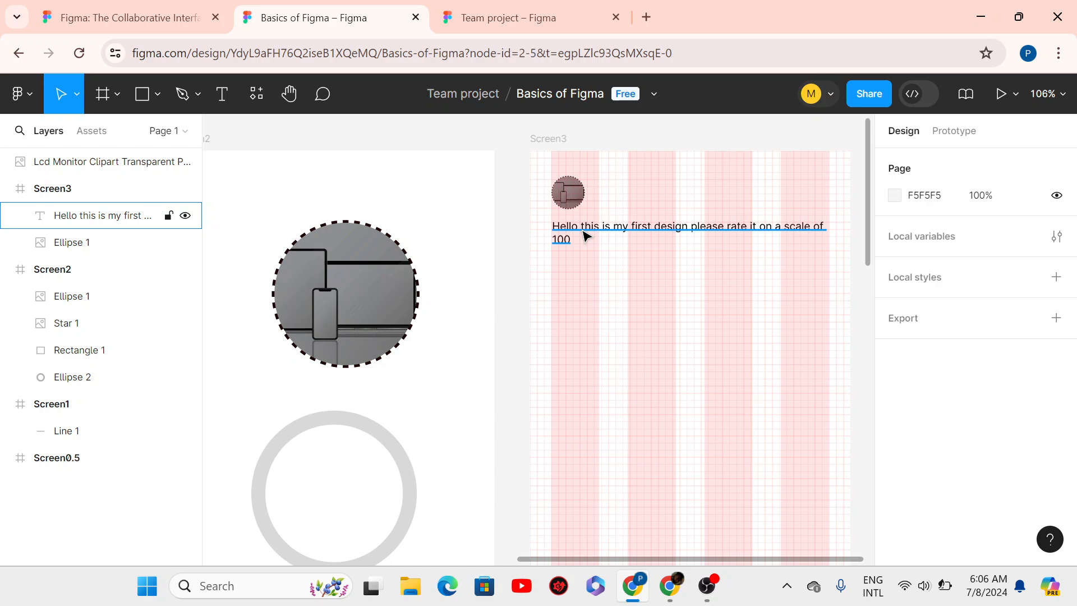
click(585, 235)
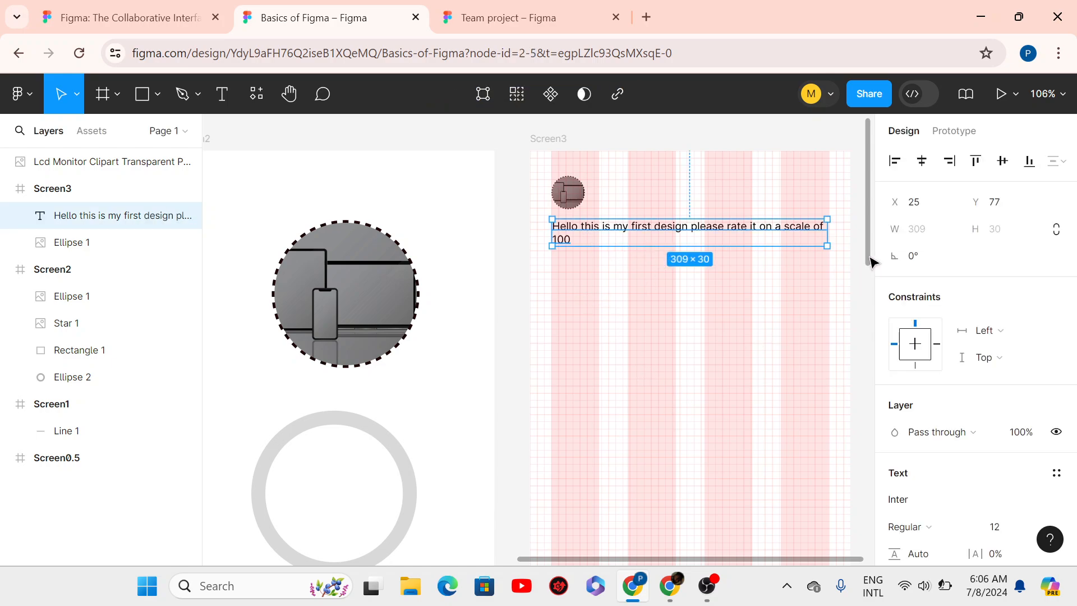
- Set the greeting text's fill opacity to 70%, then show the shape and image options
drag(869, 262, 871, 266)
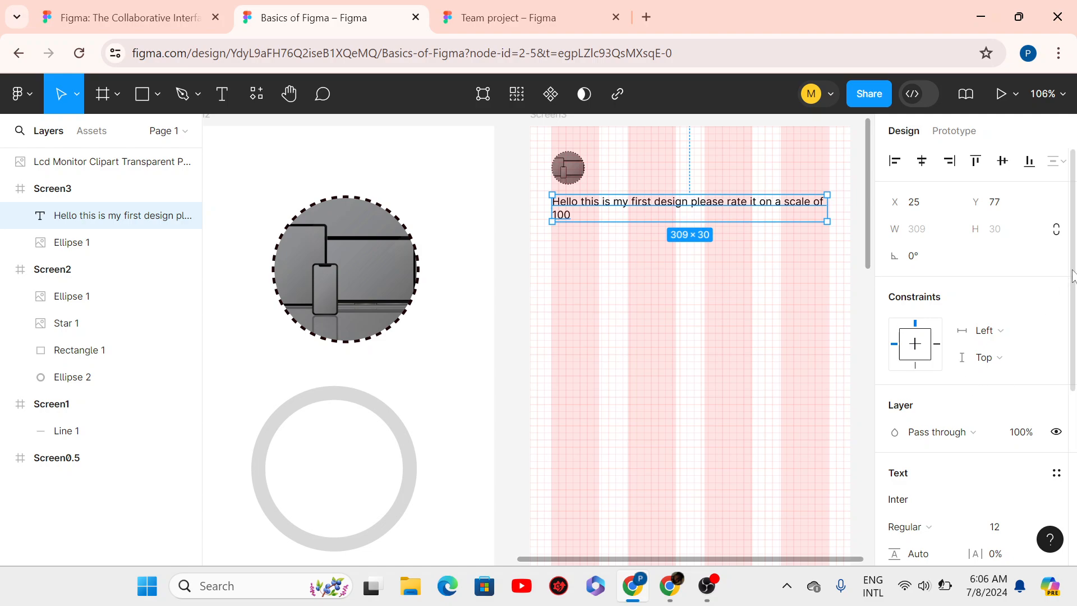
drag(1074, 276, 1075, 437)
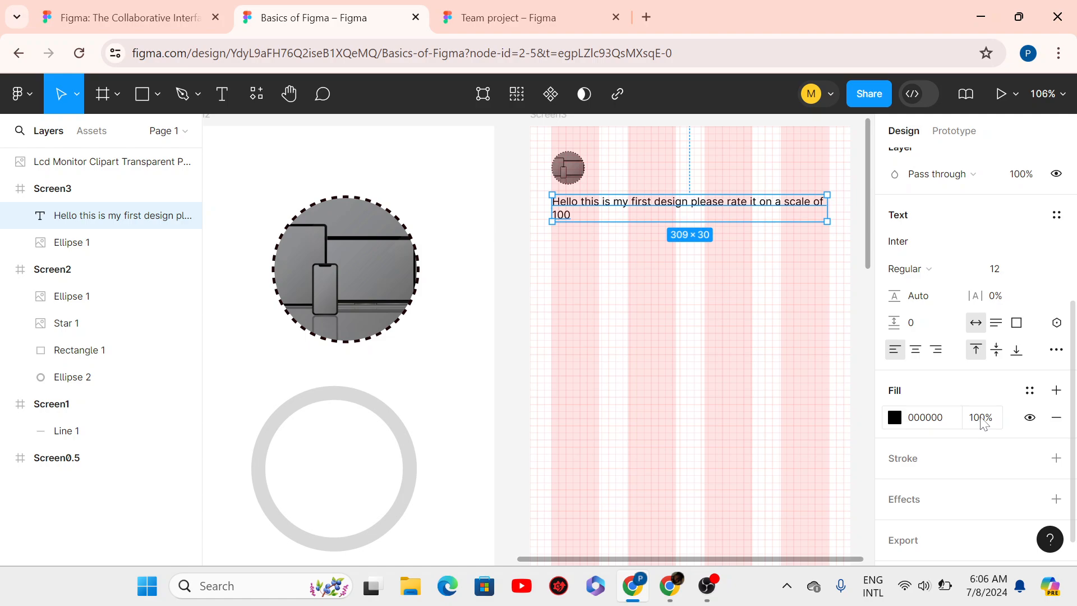
drag(980, 419, 960, 417)
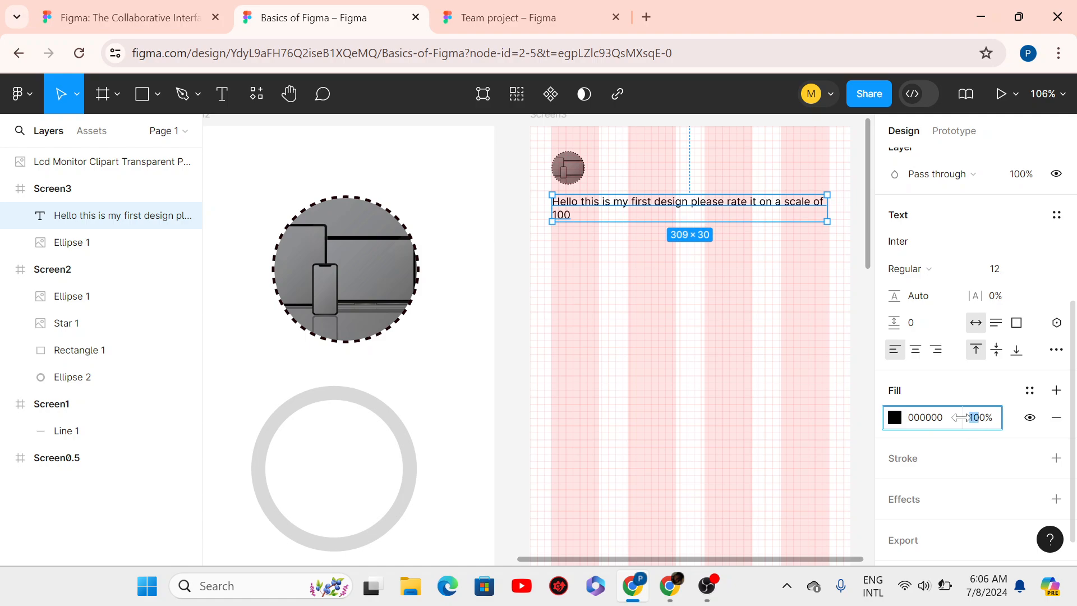
text(70)
key(Delete)
key(Return)
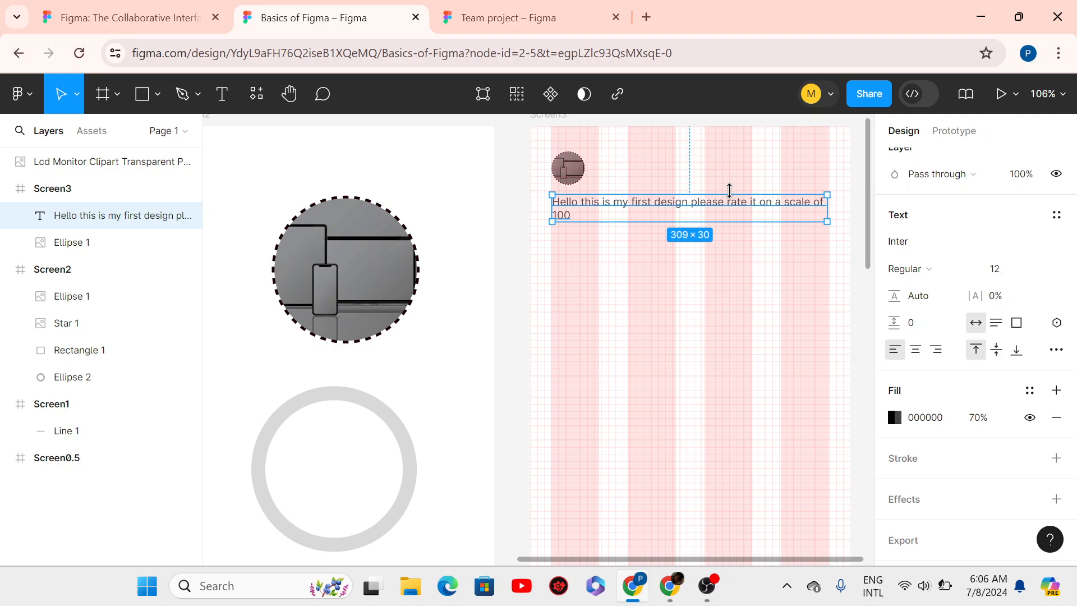
click(602, 256)
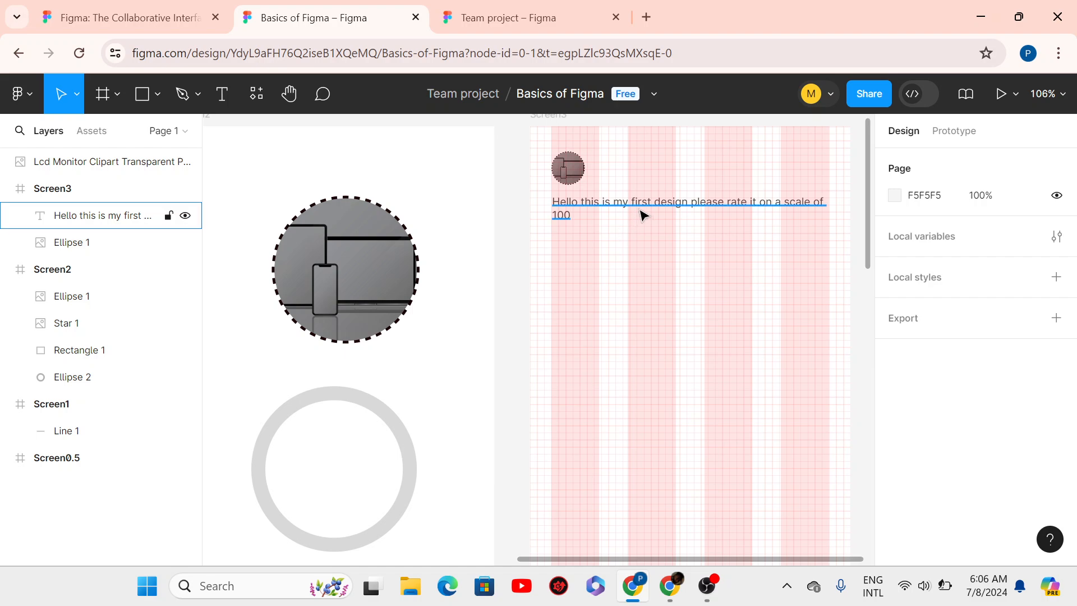
click(642, 215)
click(584, 253)
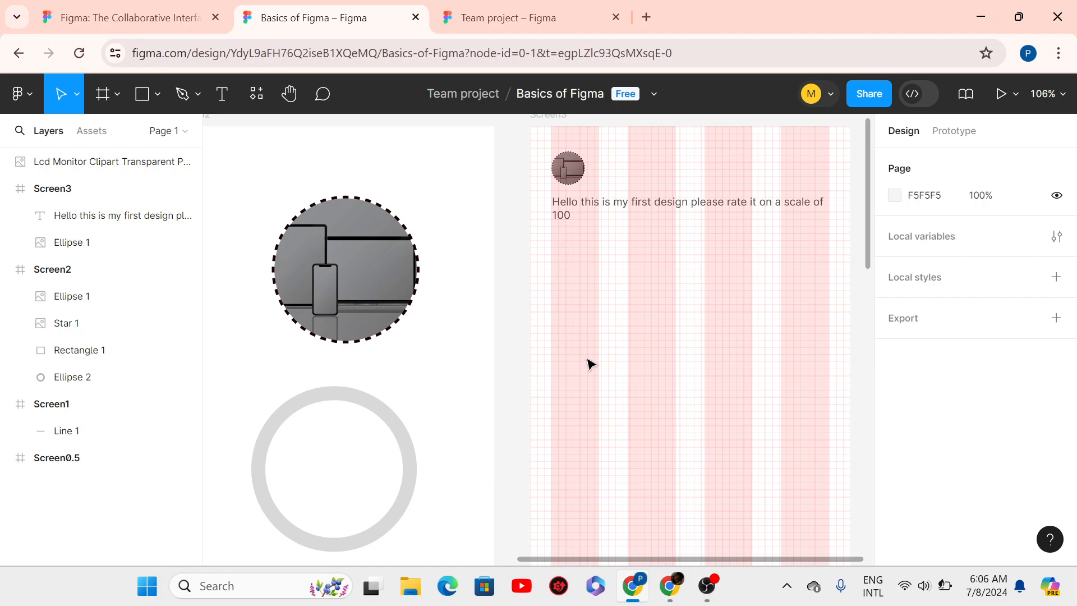
click(158, 93)
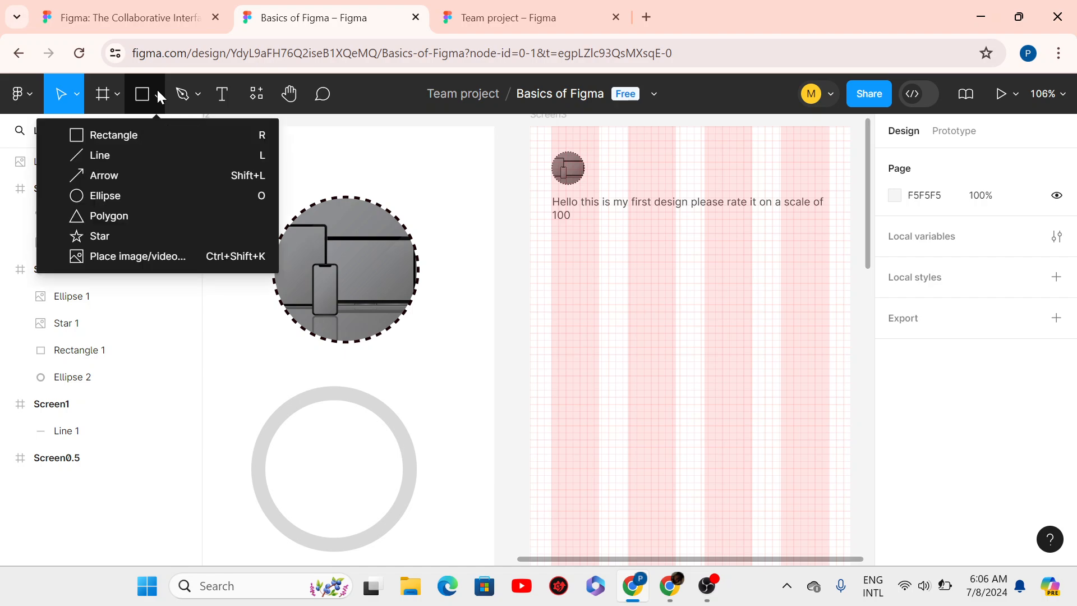
- Import the 'My-connect landing page' image from Downloads and zoom out to place it
click(112, 256)
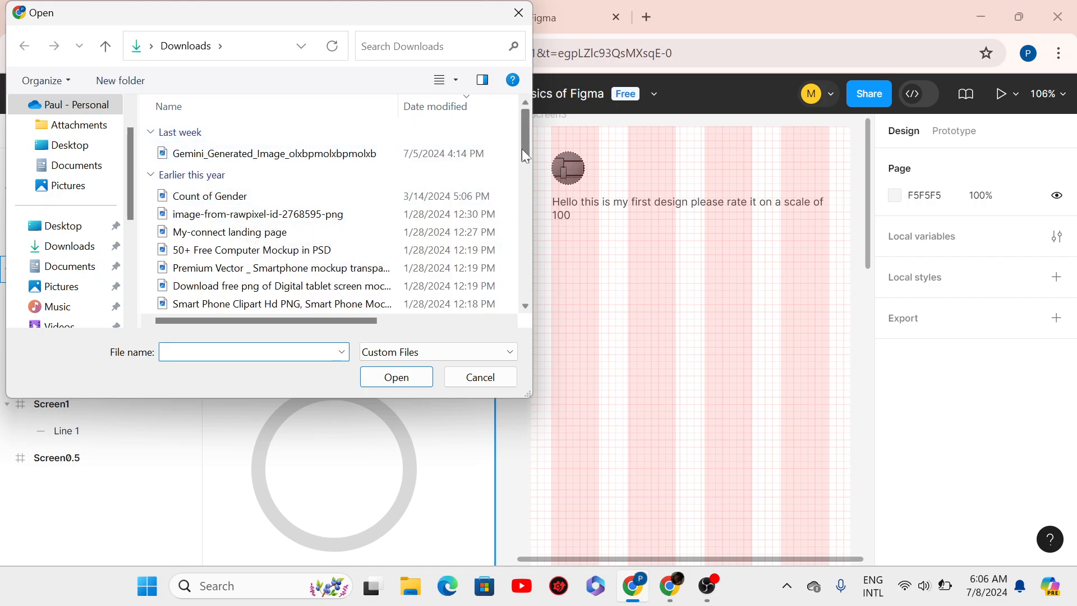
drag(521, 149, 519, 171)
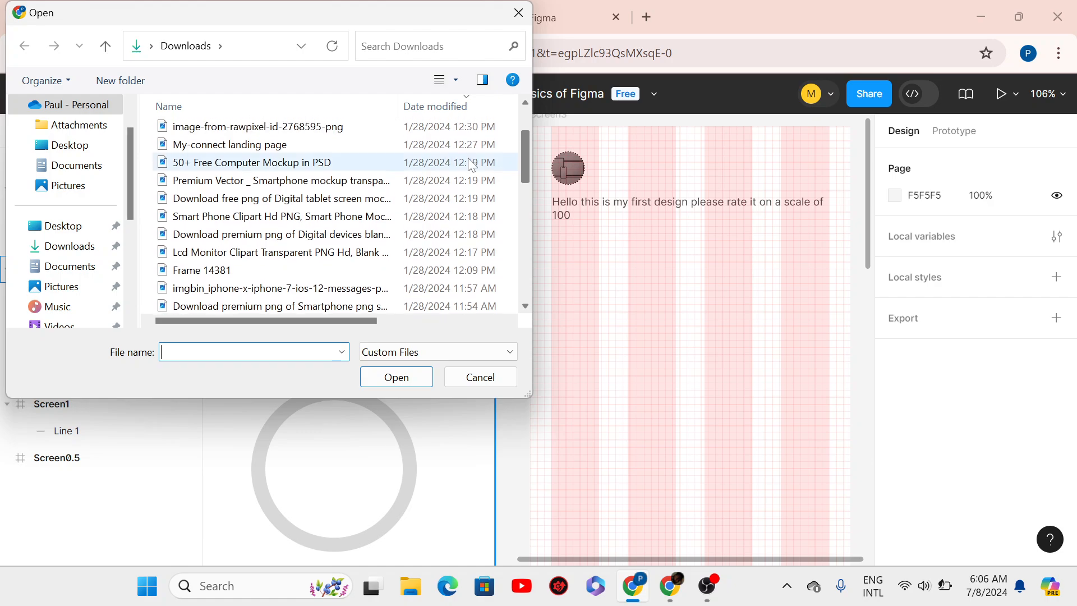
click(260, 146)
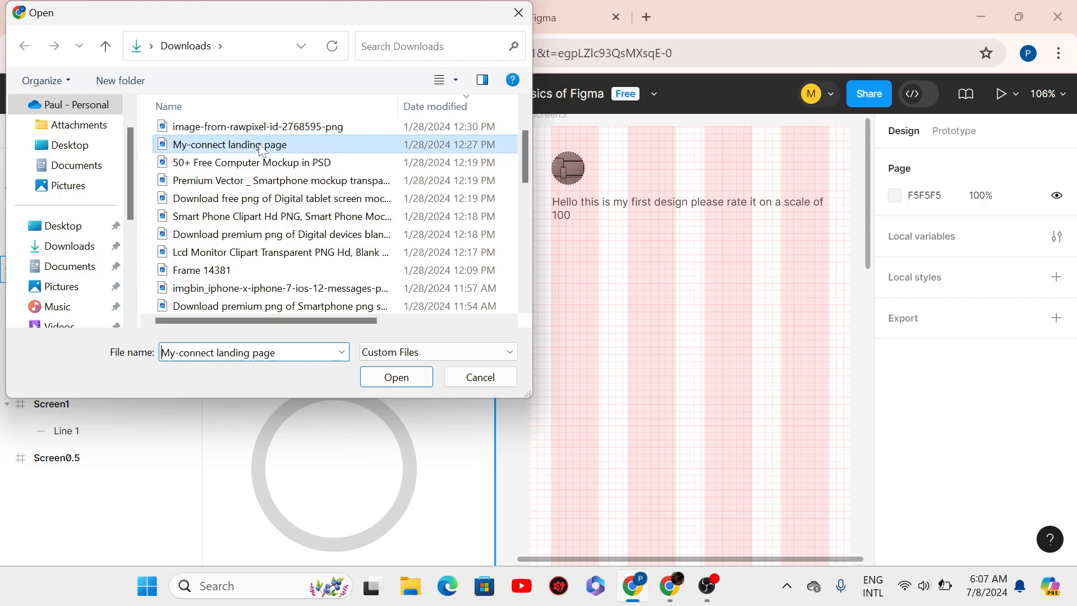
click(387, 381)
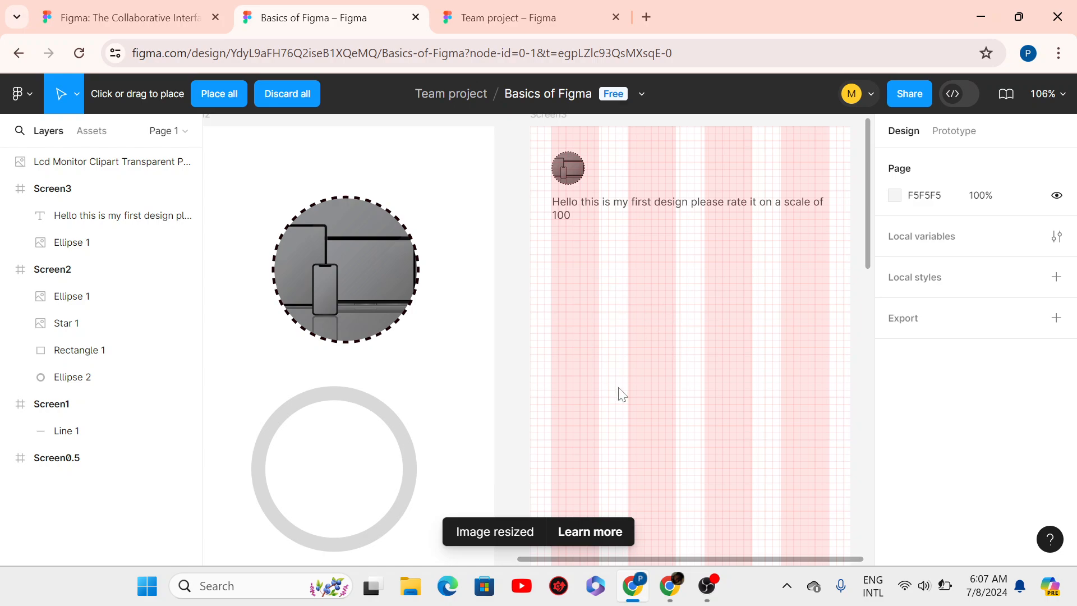
scroll(536, 325, down, 2)
scroll(535, 324, down, 3)
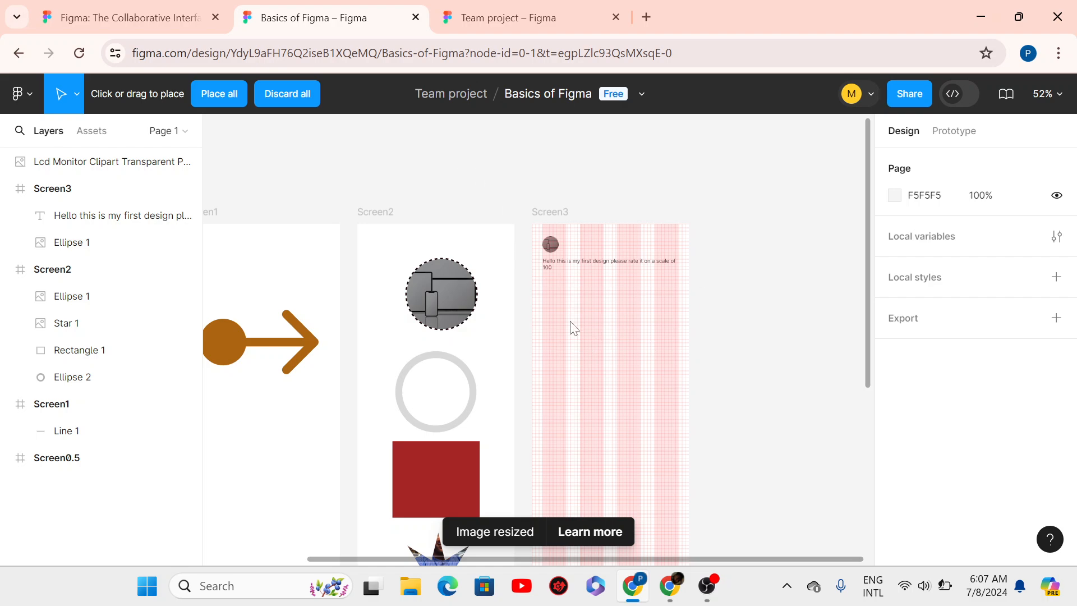
- Place the landing-page image and scale it proportionally to 200 px wide
click(628, 367)
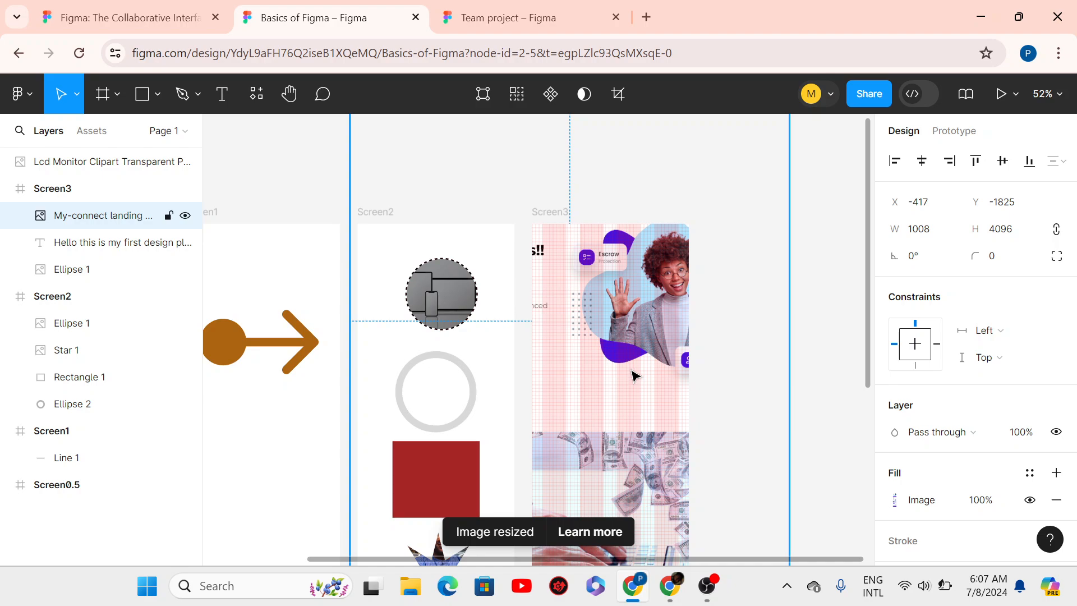
scroll(635, 375, down, 3)
scroll(634, 375, down, 1)
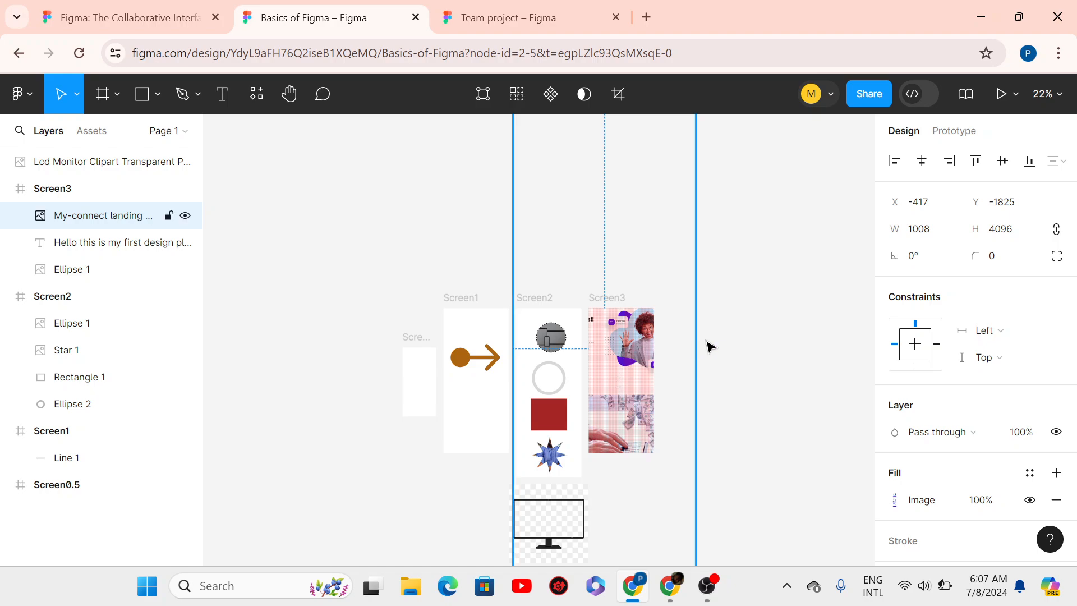
key(k)
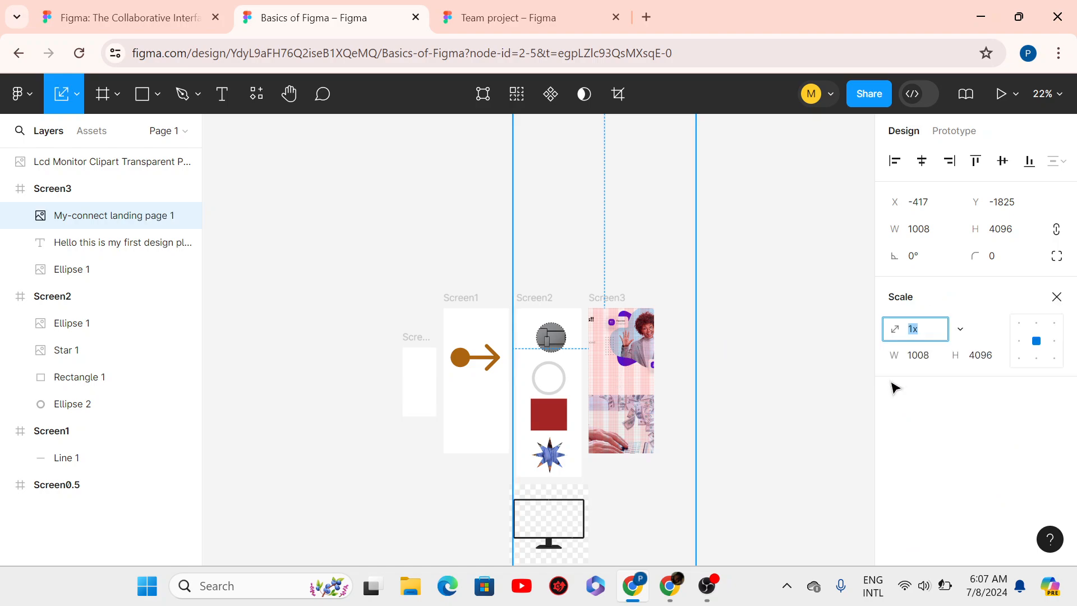
click(933, 355)
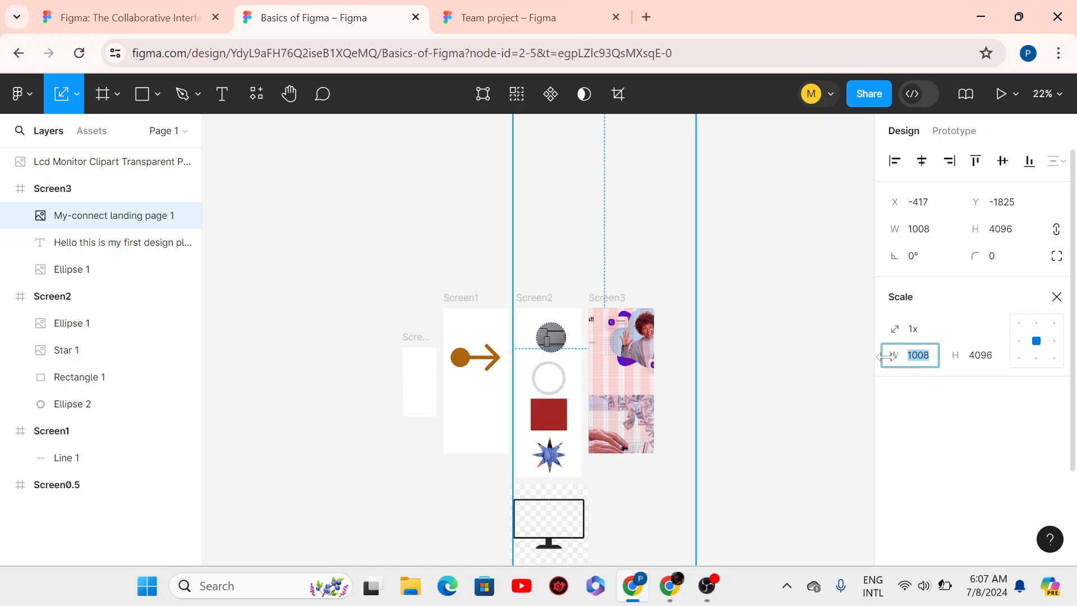
text(200)
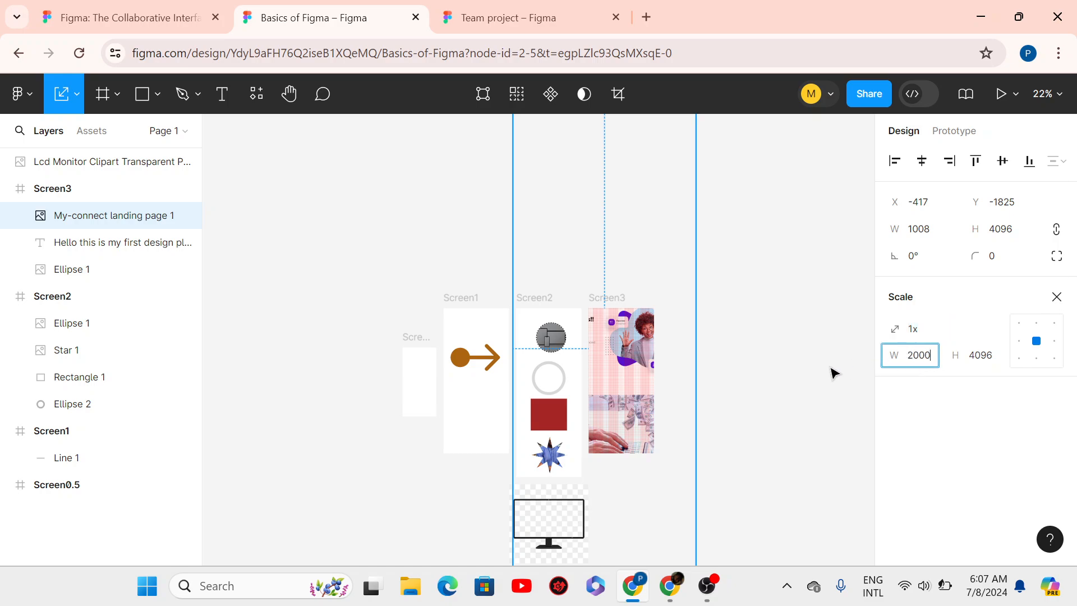
key(Return)
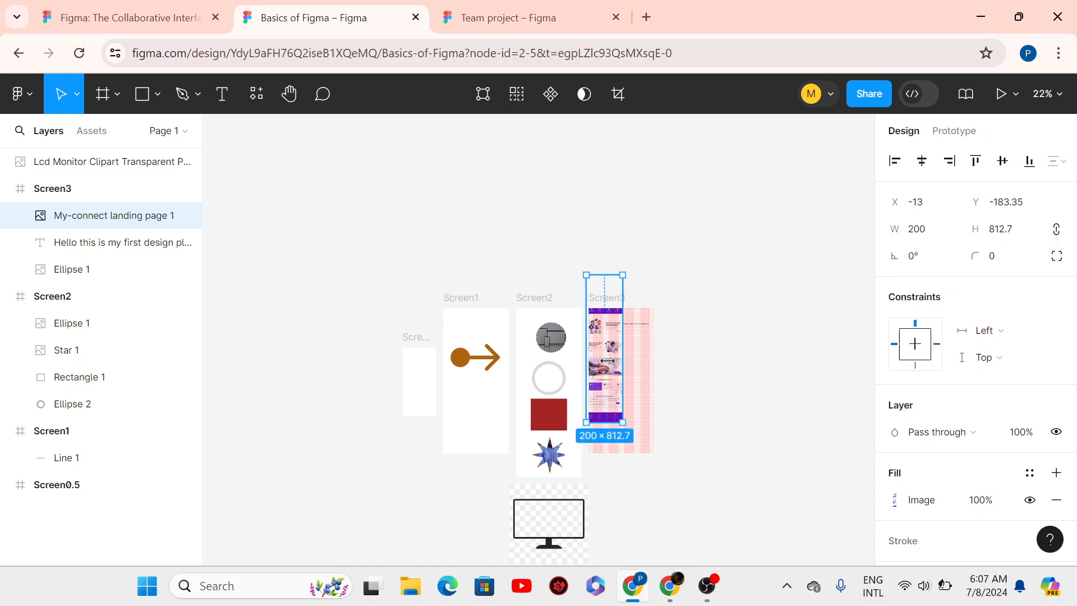
- Move the 200-wide image into Screen3 below the greeting text, undoing an accidental widening
drag(631, 405, 654, 443)
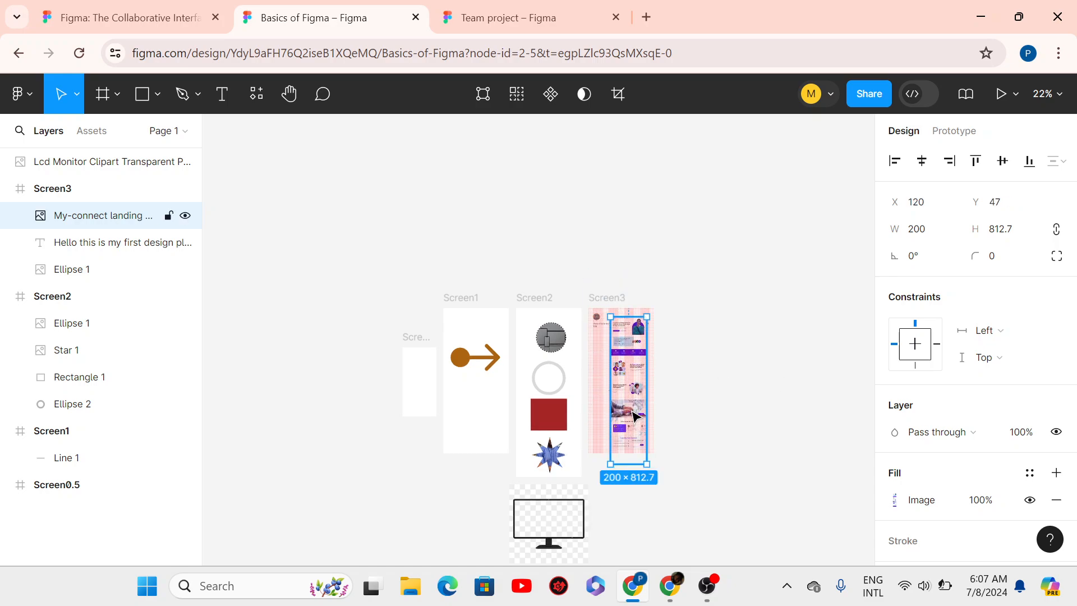
drag(611, 405, 600, 421)
key(ctrl+z)
scroll(632, 367, up, 4)
scroll(627, 363, up, 3)
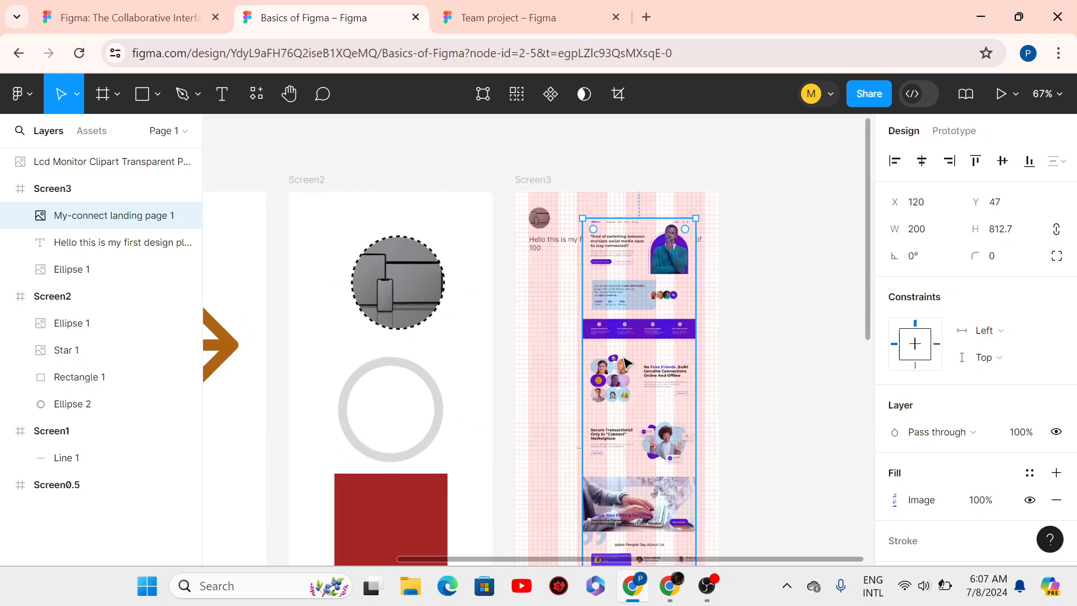
scroll(615, 361, up, 3)
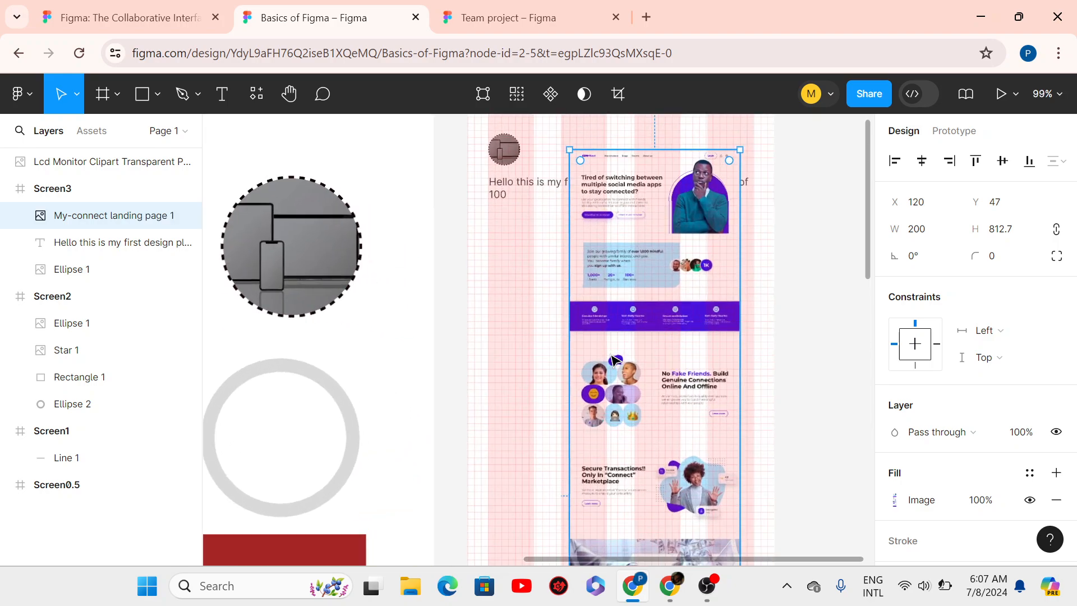
drag(611, 359, 569, 391)
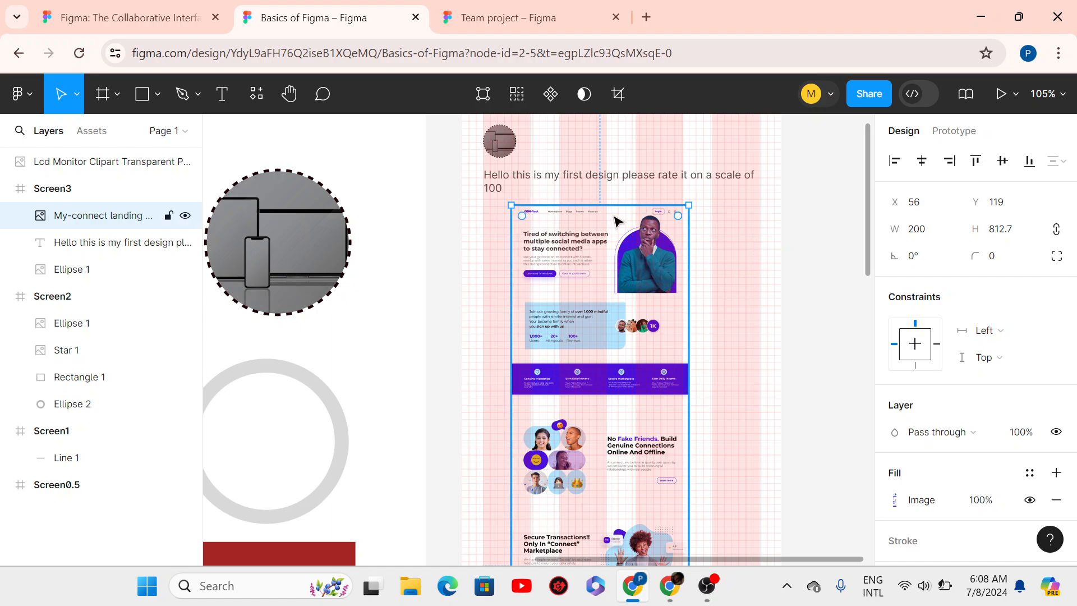
- Check the 200 × 812.7 image's spot below the greeting, then reselect it inside Screen3
scroll(616, 220, up, 5)
scroll(616, 221, down, 4)
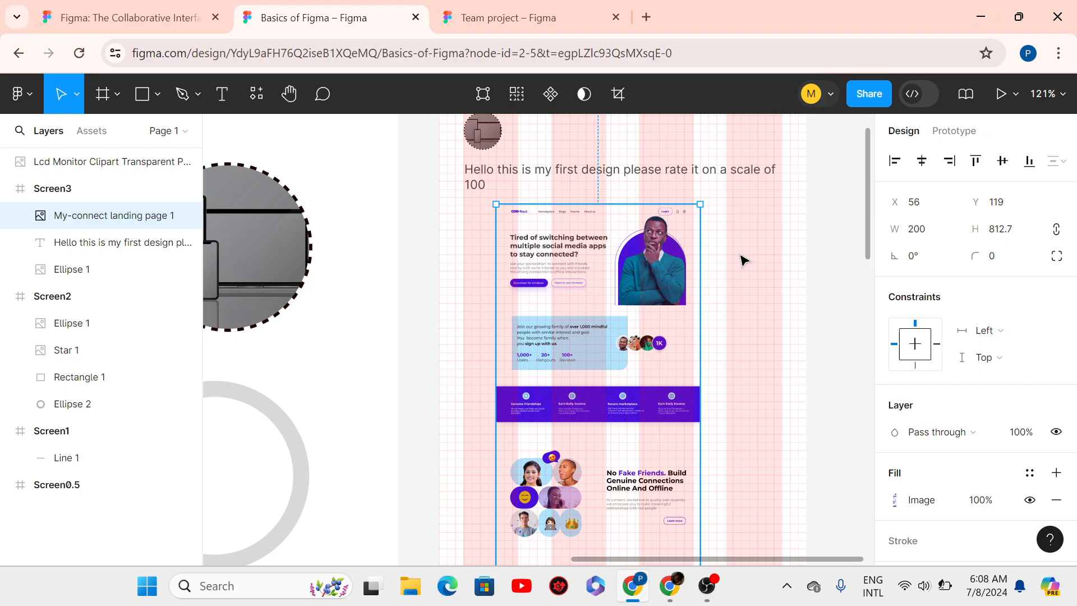
key(Escape)
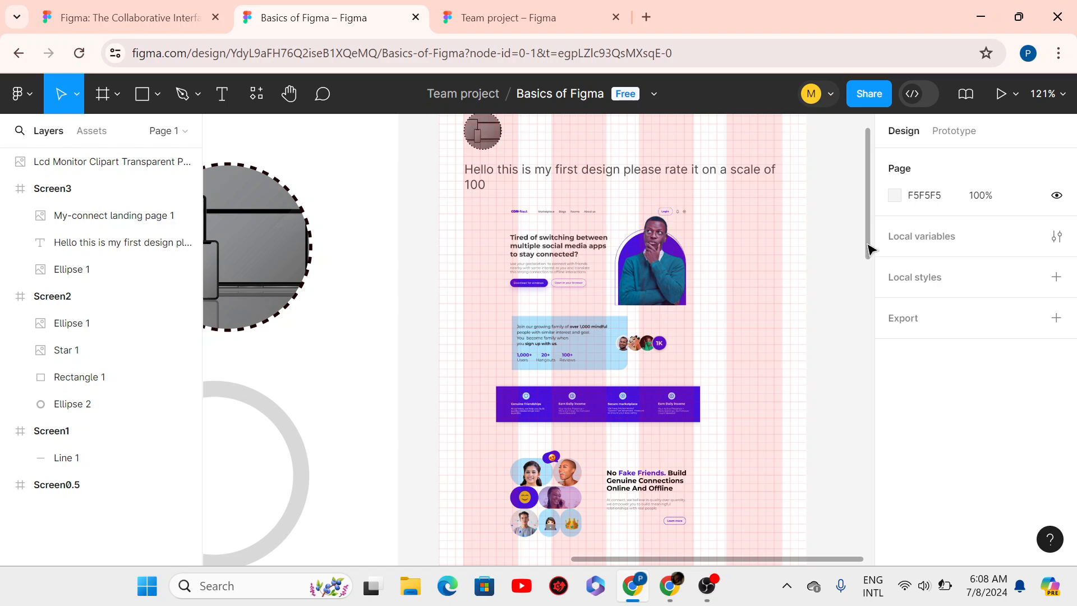
scroll(868, 236, up, 3)
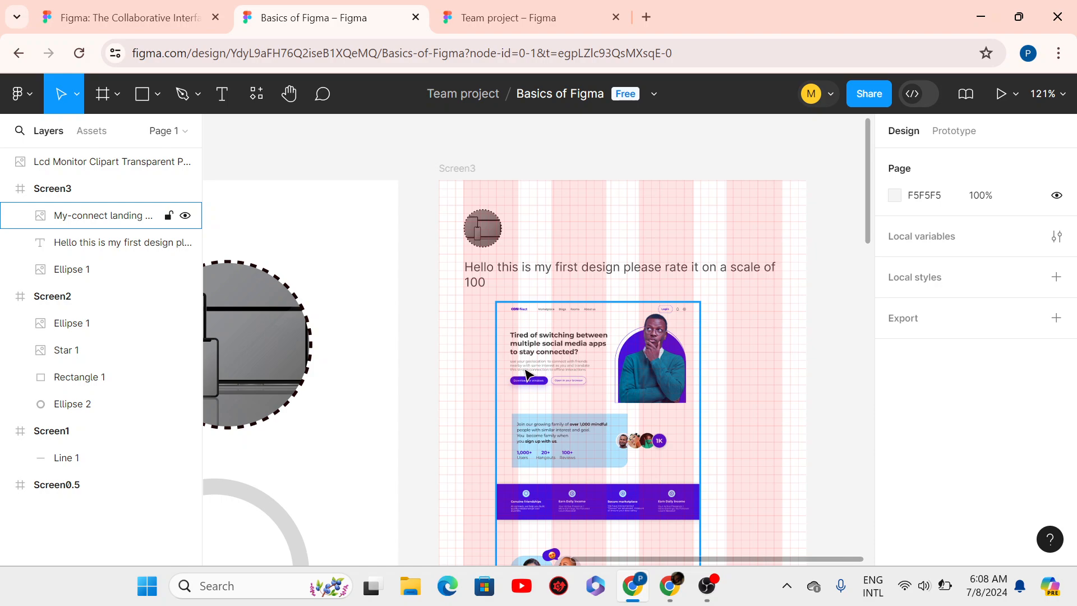
click(459, 176)
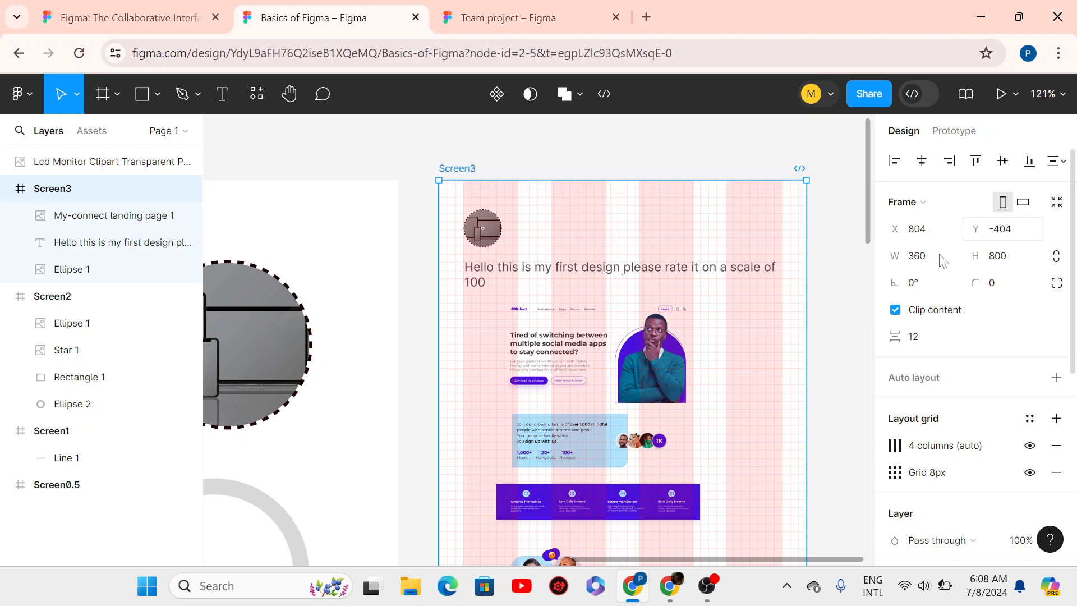
click(679, 419)
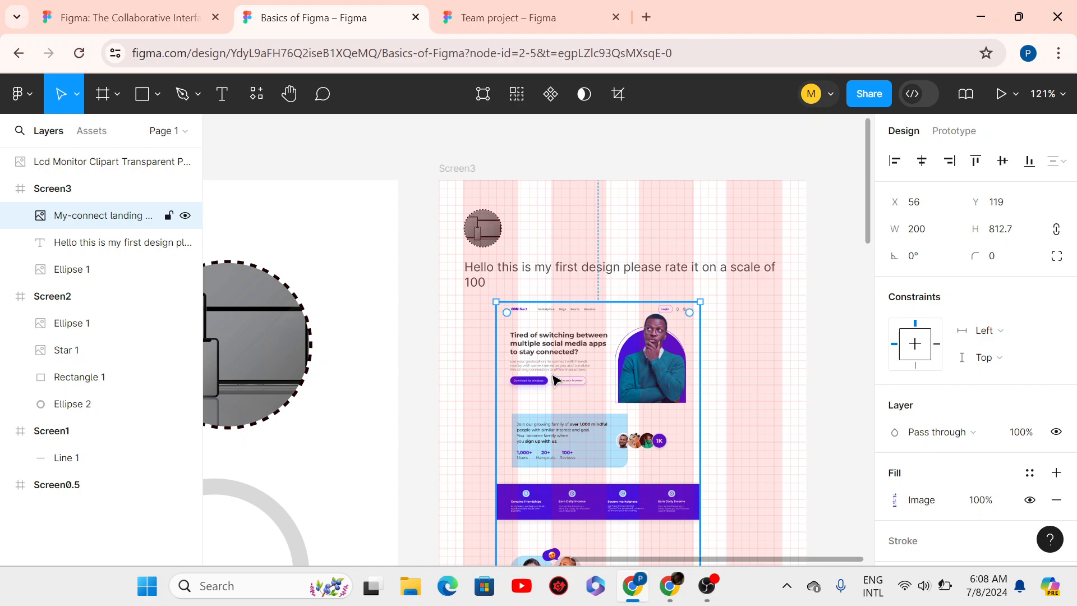
- Scale the landing-page image proportionally to 312 px wide
key(k)
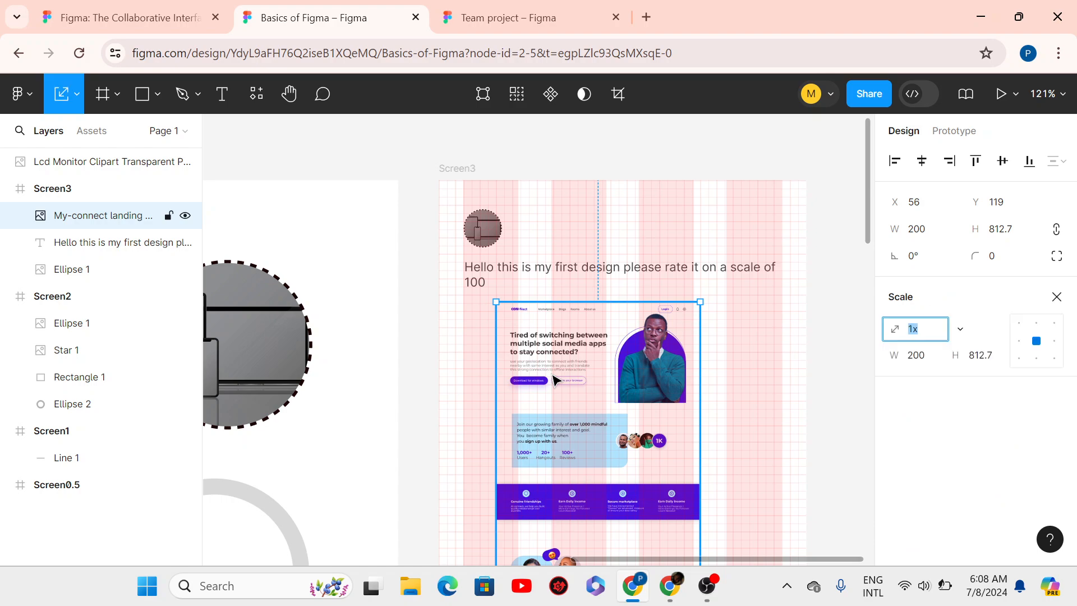
click(928, 357)
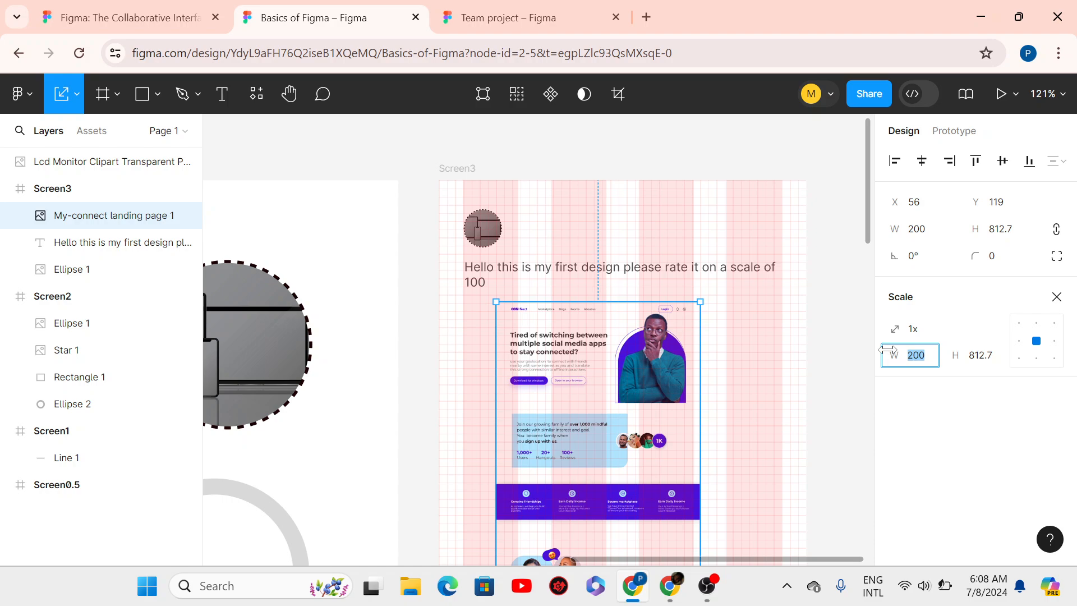
text(312)
key(Return)
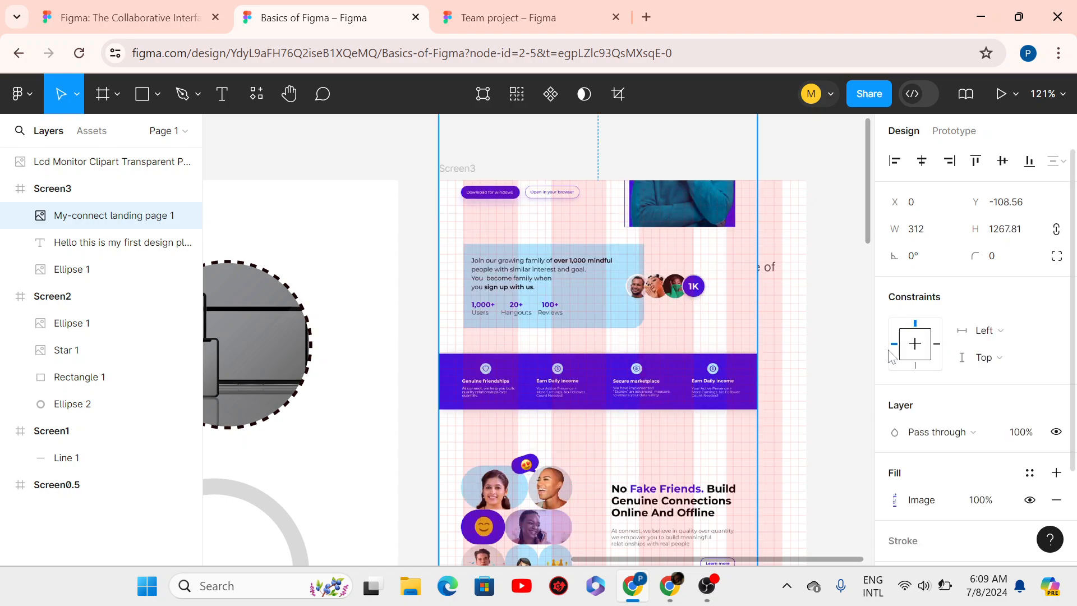
- Nudge the enlarged image to X 25, Y 111, directly beneath the greeting text
mouse_move(677, 380)
mouse_down()
mouse_move(695, 382)
mouse_move(667, 379)
mouse_move(674, 388)
mouse_up()
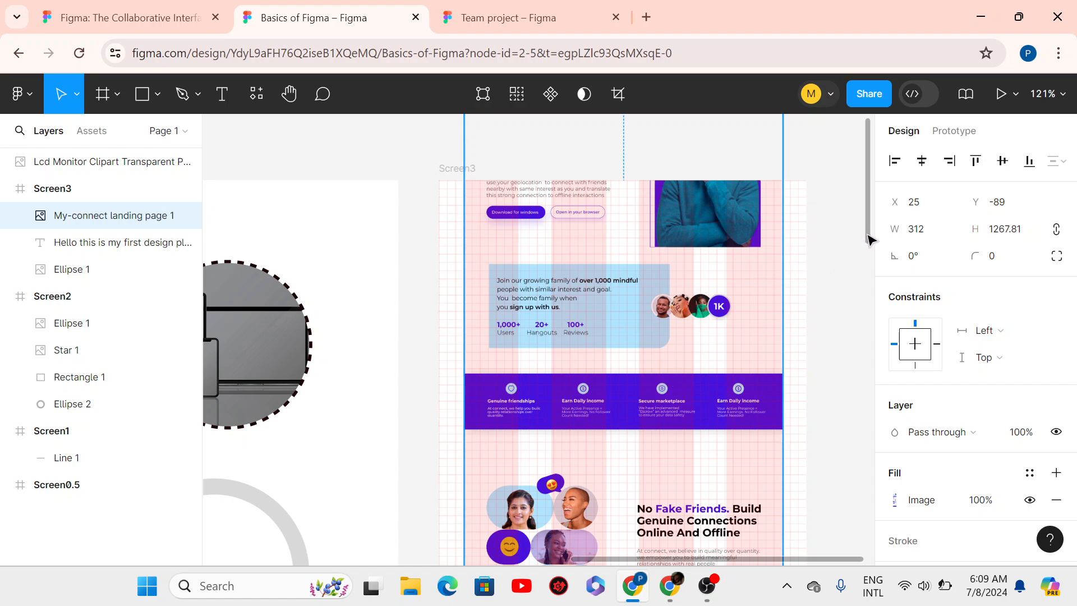
drag(867, 234, 843, 227)
key(shift+Down)
key(shift+Down)
key(shift+Down)
key(shift+Down)
key(shift+Down)
key(shift+Down)
key(shift+Down)
key(shift+Down)
key(shift+Down)
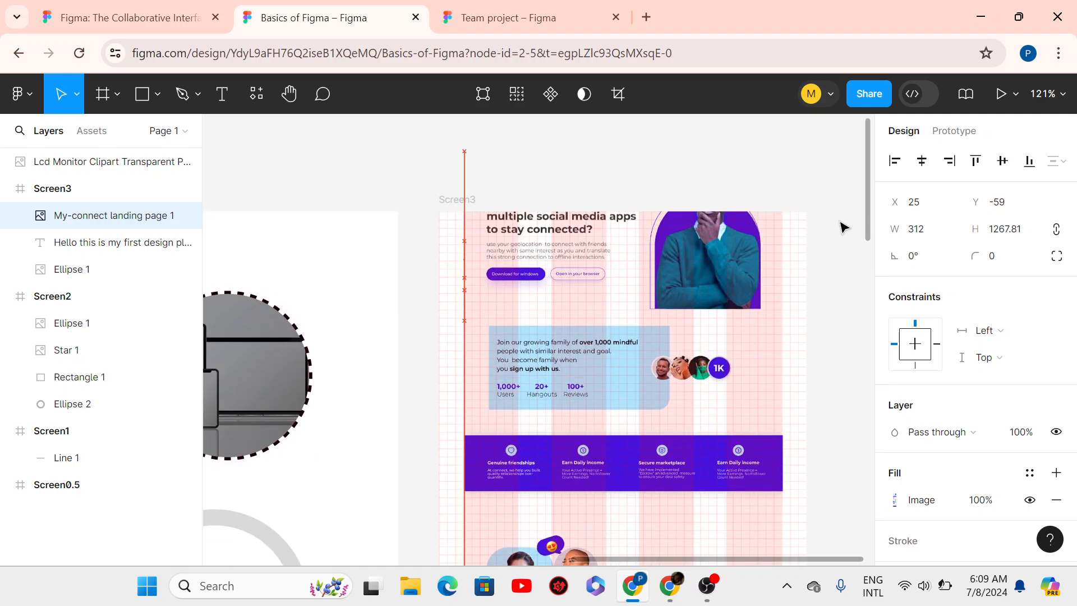
key(shift+Down)
key(shift+Down)
key(shift+Down)
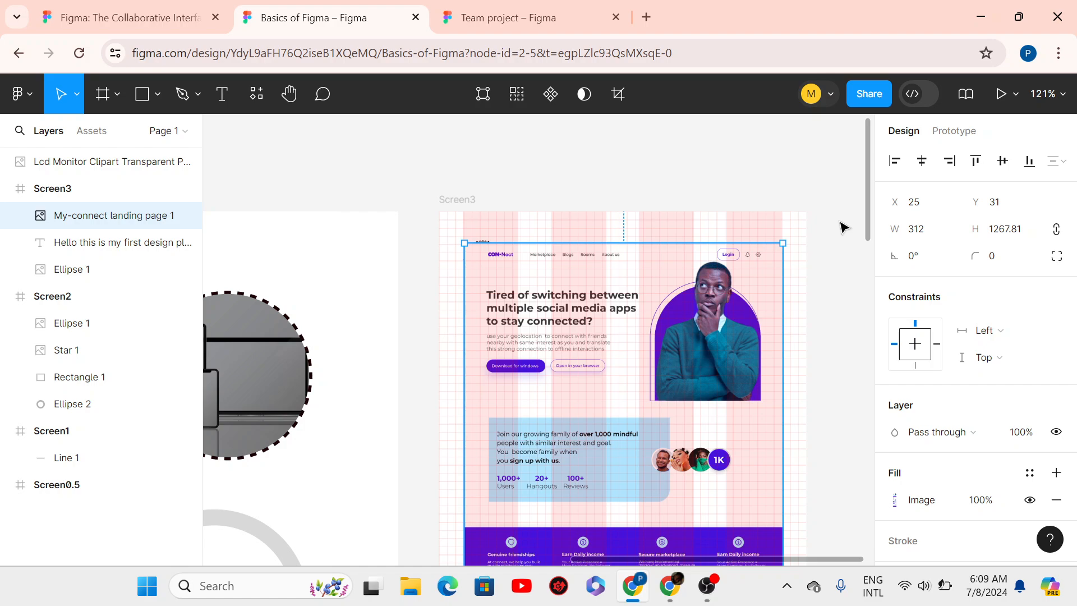
key(shift+Down)
key(shift+Down)
key(shift+Down)
key(shift+Down)
key(shift+Down)
key(shift+Down)
key(shift+Down)
key(shift+Down)
key(shift+Down)
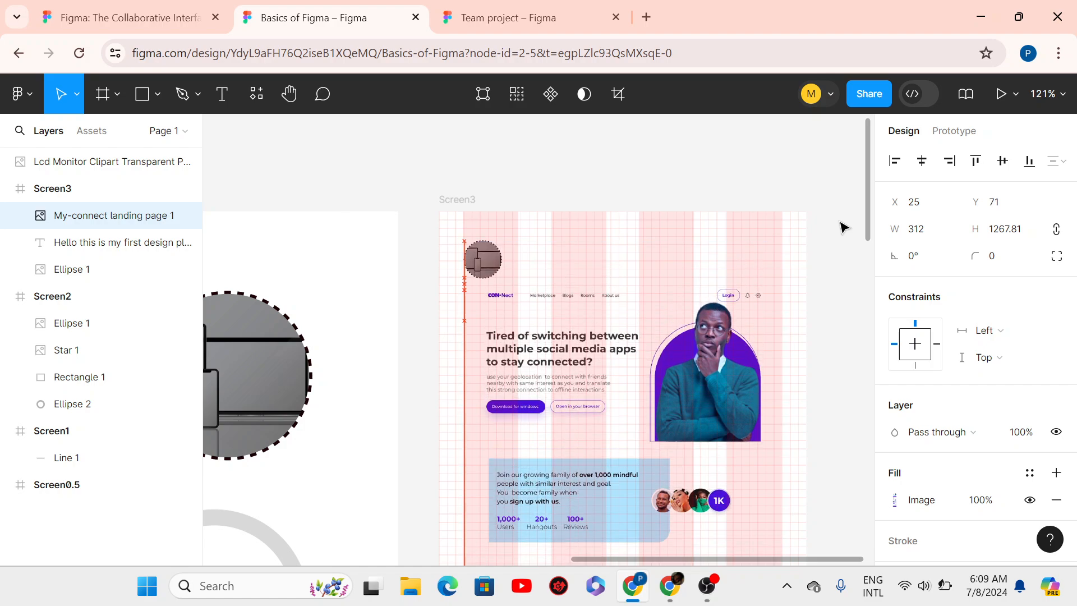
key(shift+Down)
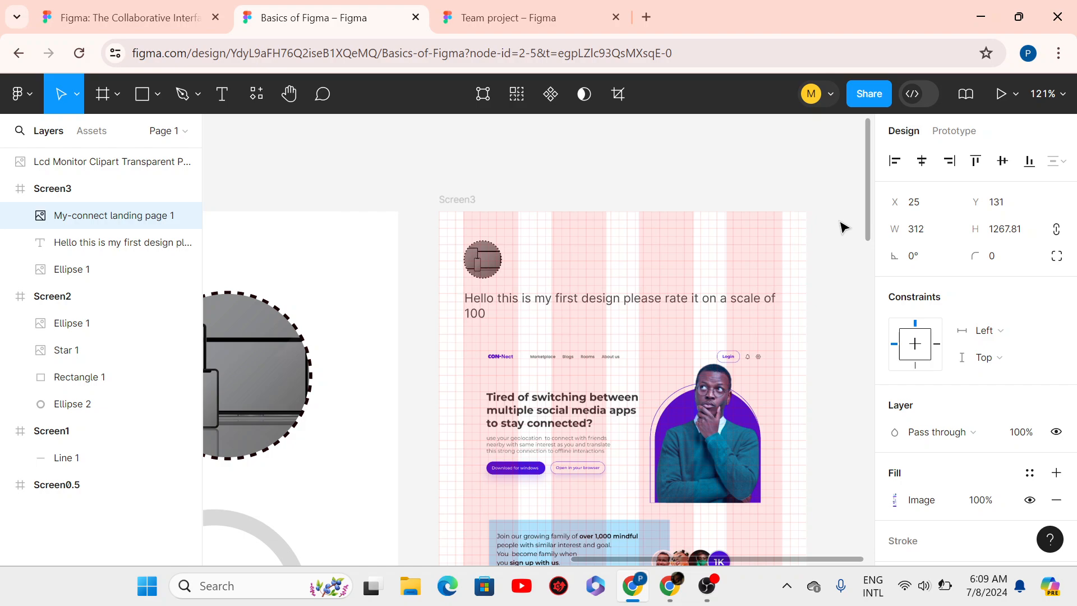
key(shift+Up)
key(shift+Up)
key(shift+Up)
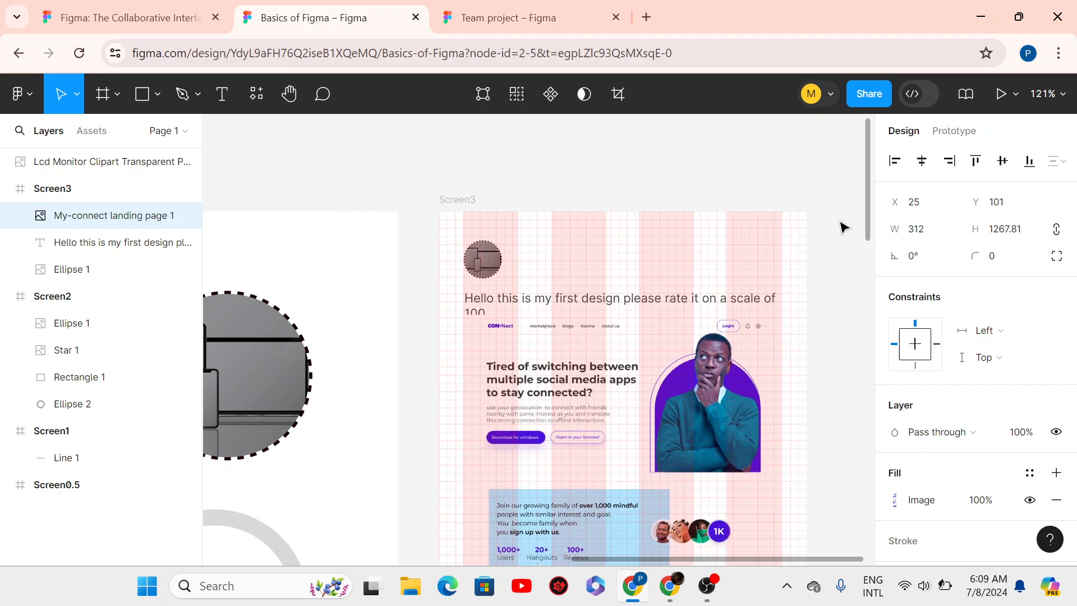
key(shift+Down)
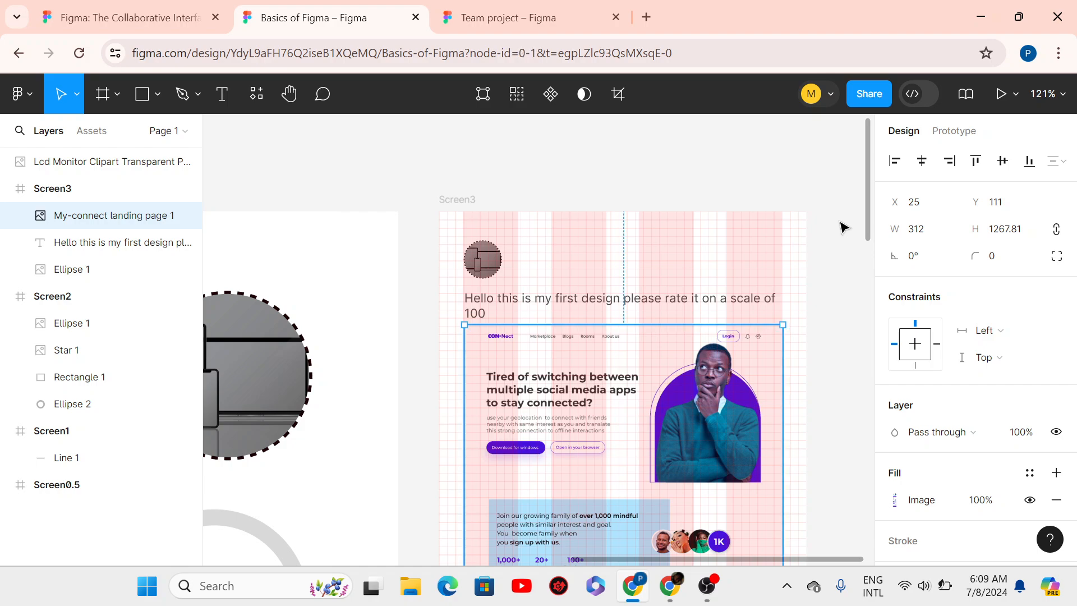
click(844, 227)
click(751, 339)
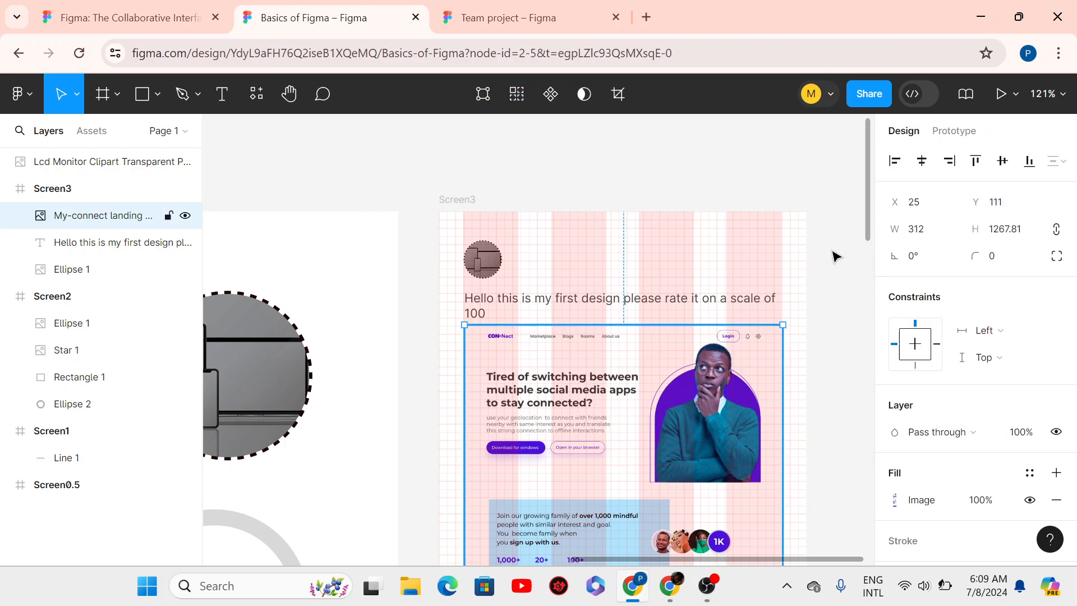
- Drag the image's bottom edge until it measures 312 × 129, leaving only the hero section
drag(869, 229, 873, 298)
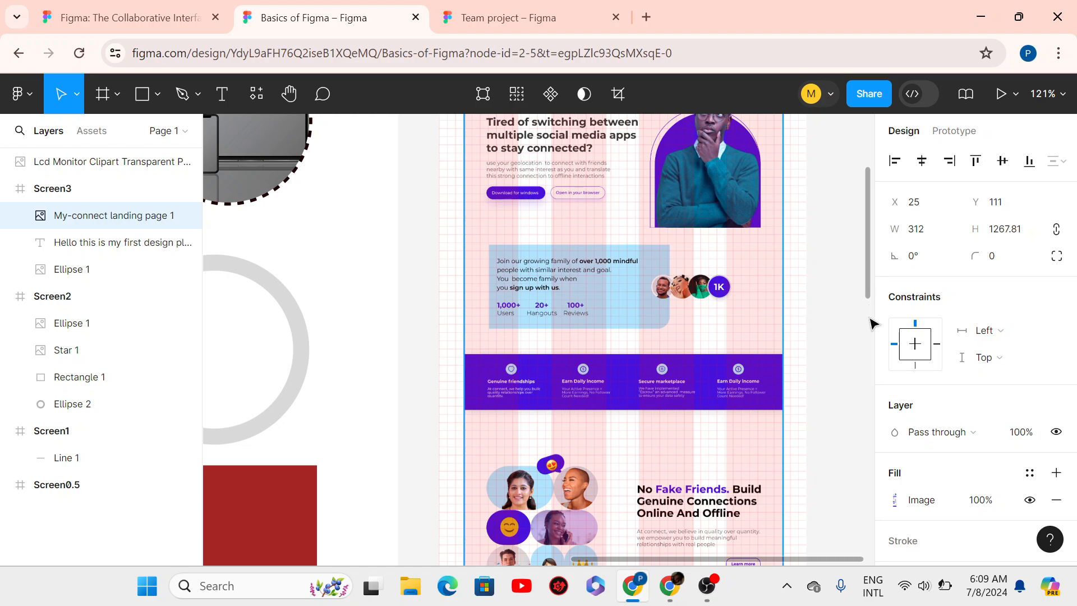
drag(870, 260, 853, 569)
scroll(839, 499, up, 5)
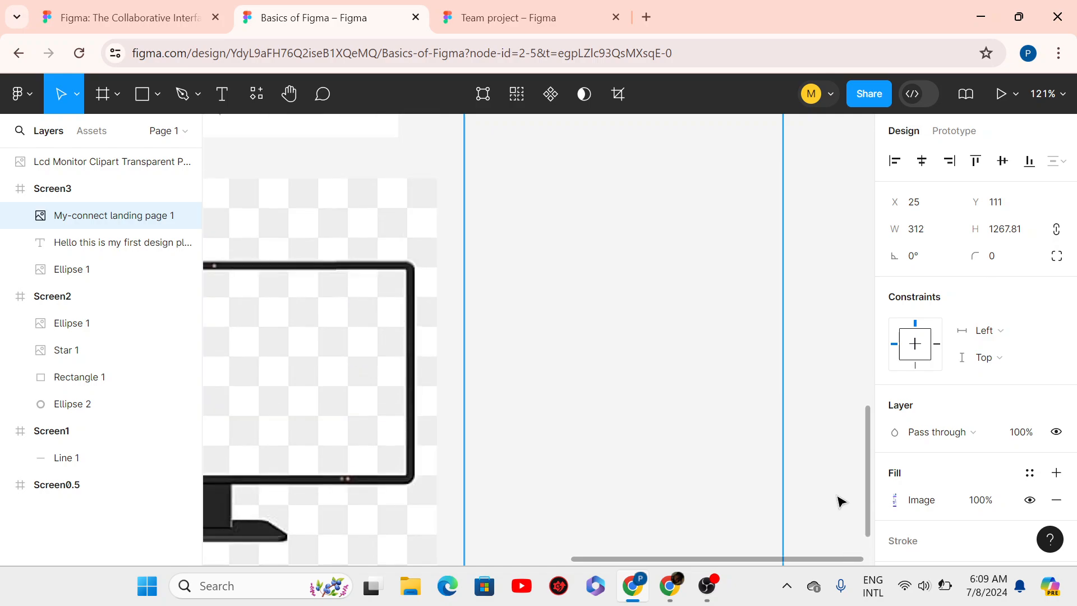
scroll(841, 530, down, 2)
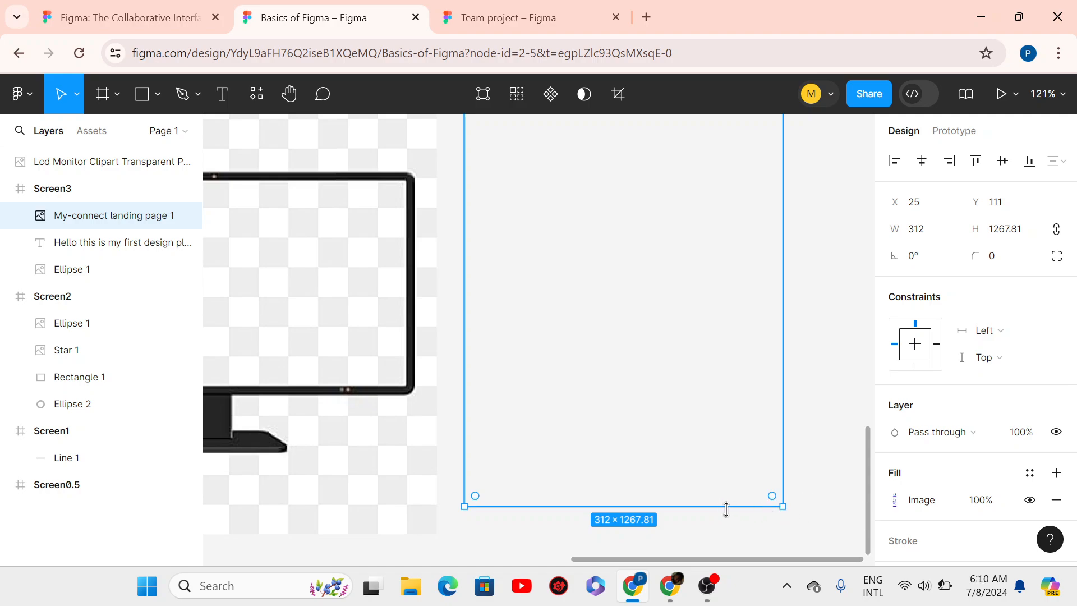
drag(724, 479, 685, 204)
drag(682, 255, 684, 308)
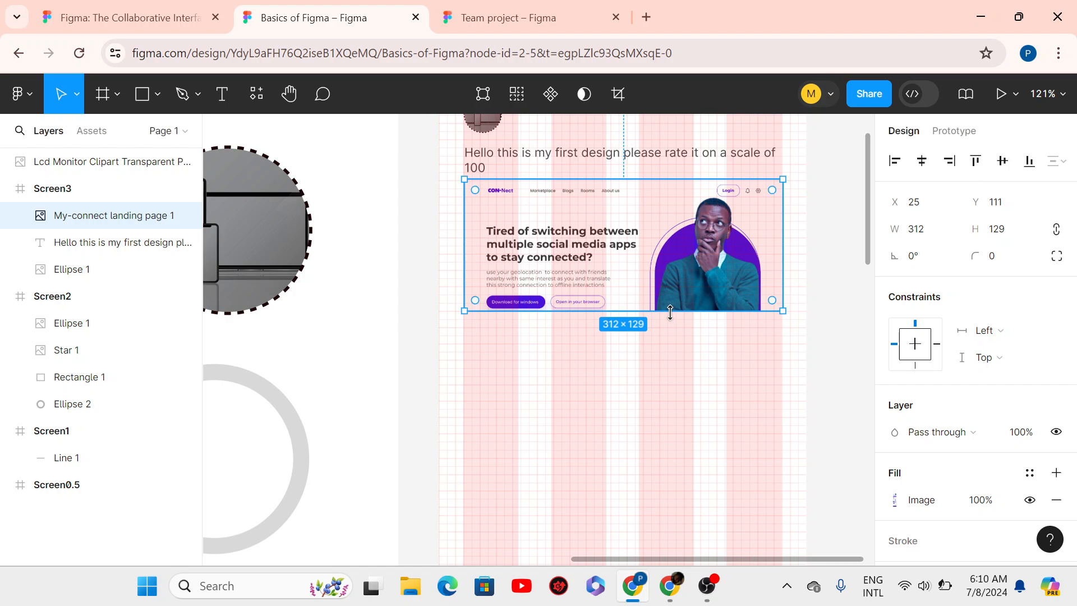
- In crop mode, slide the picture up within its 312 × 129 frame
double_click(609, 255)
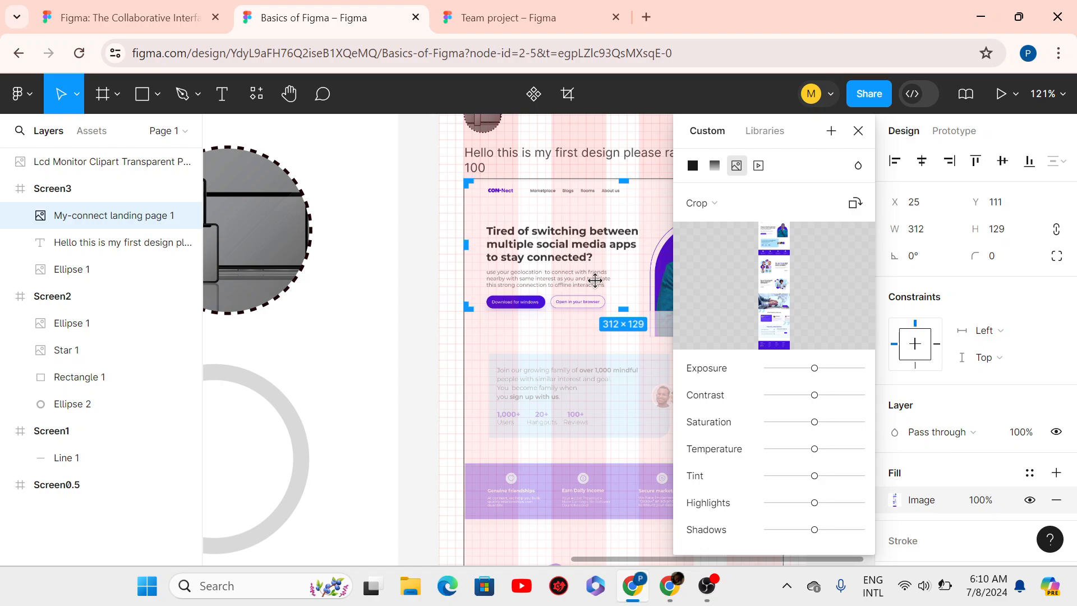
drag(583, 253, 571, 141)
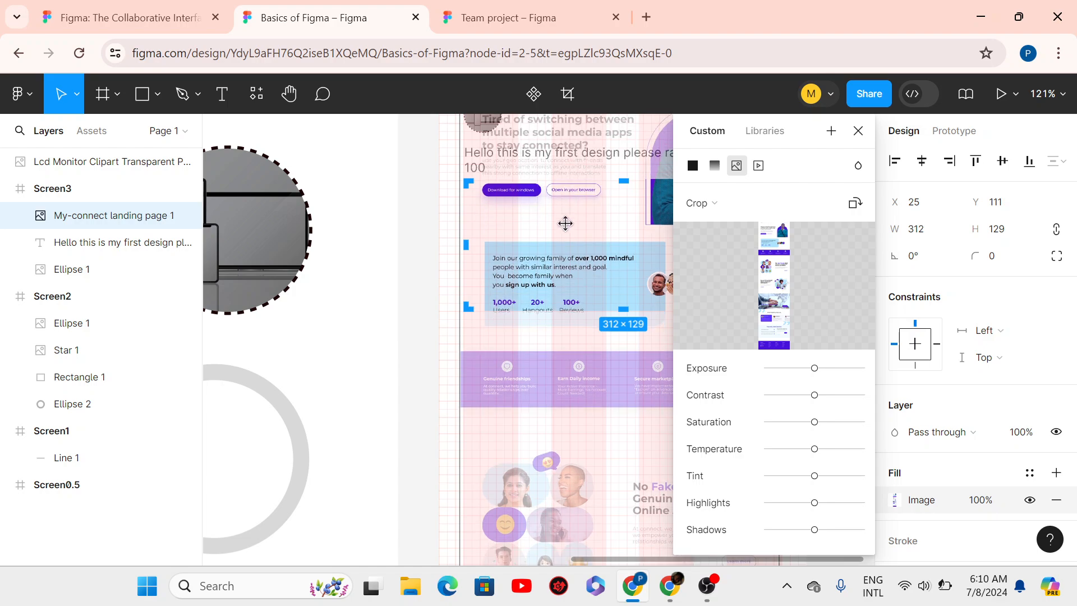
drag(564, 222, 563, 165)
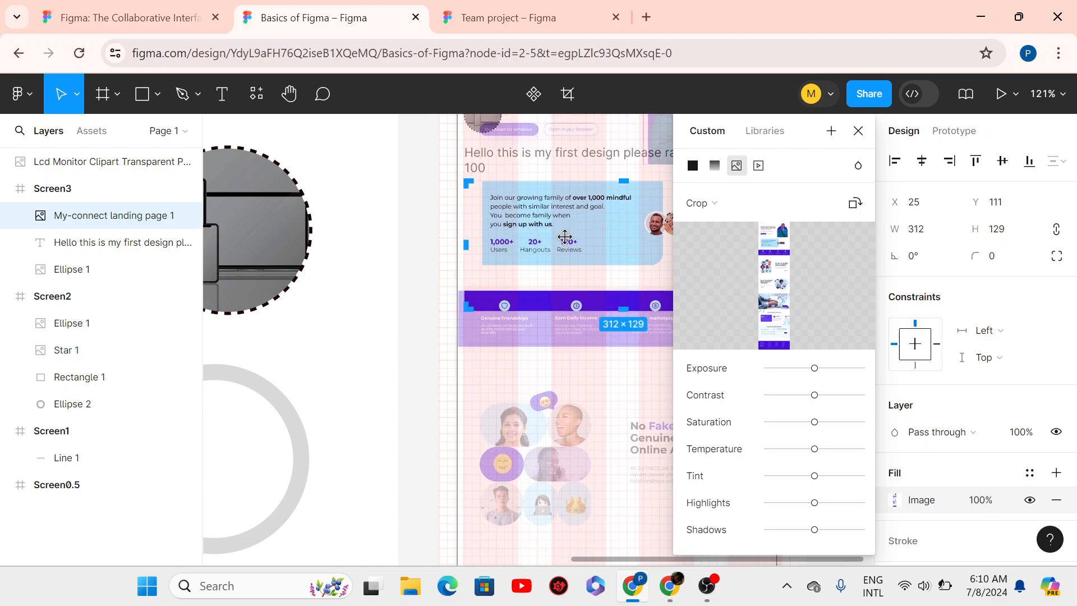
mouse_move(565, 234)
mouse_down()
mouse_move(563, 220)
mouse_move(571, 237)
mouse_up()
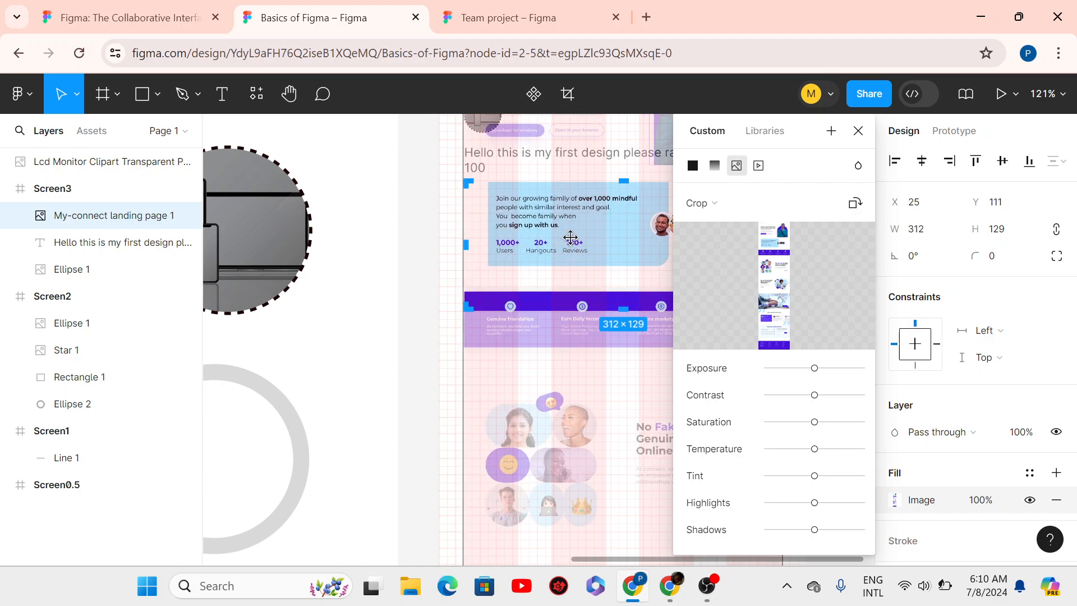
click(858, 131)
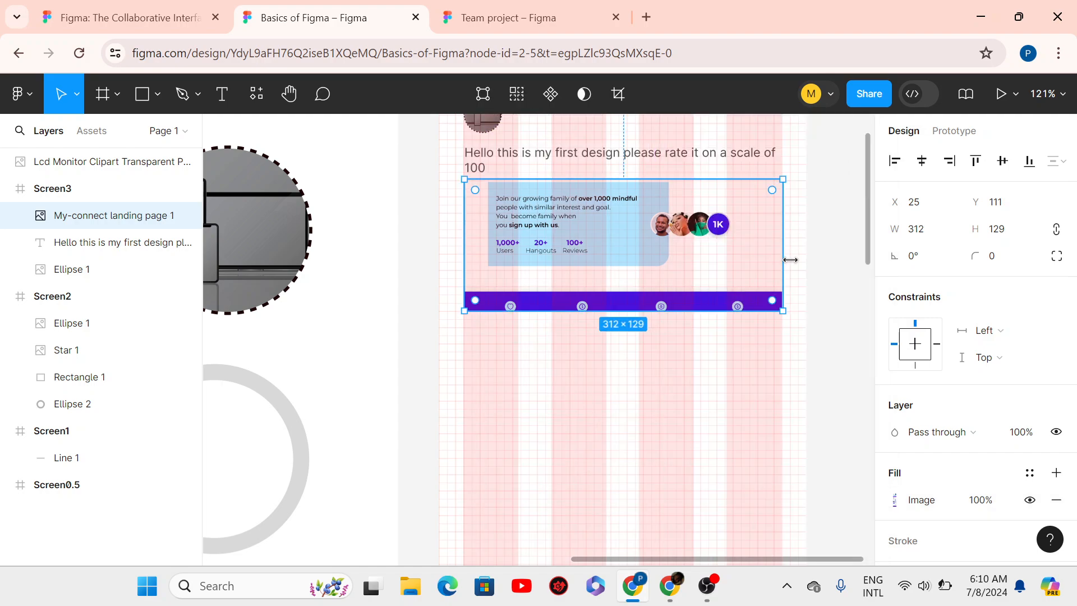
click(834, 289)
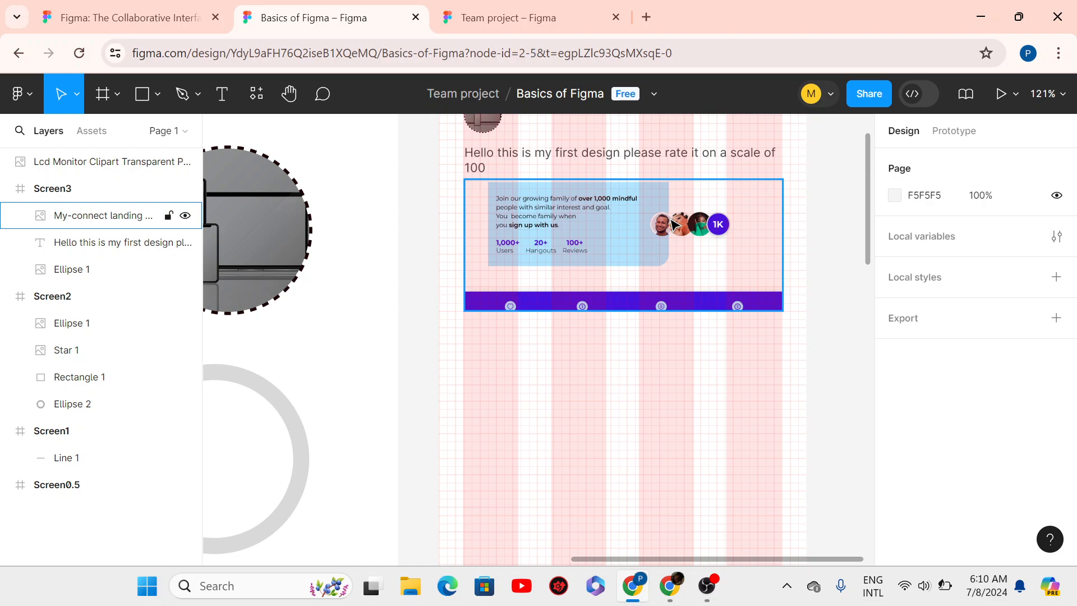
click(673, 223)
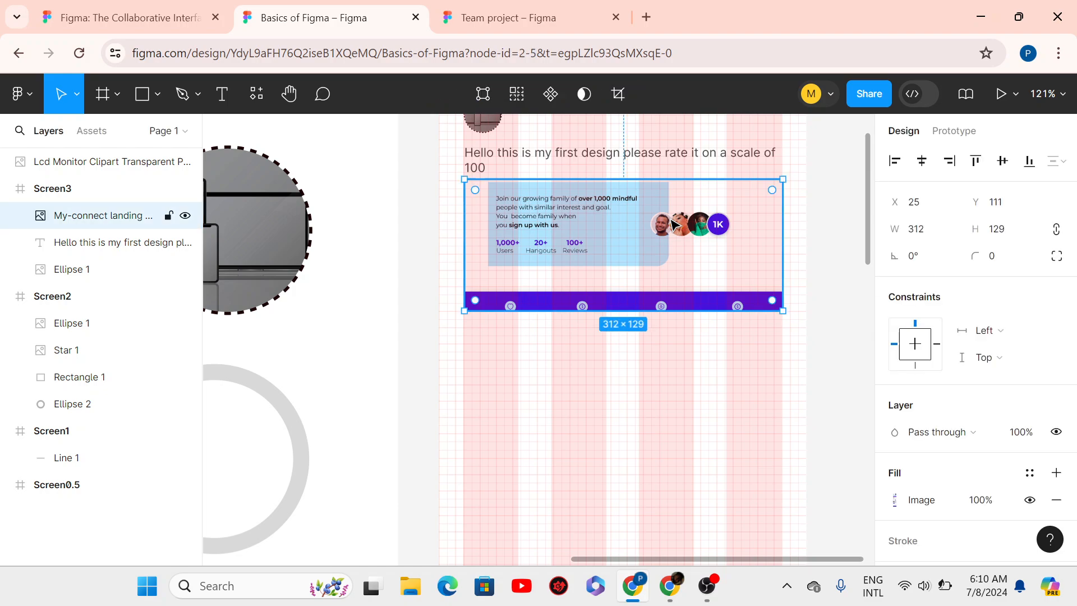
key(Escape)
click(637, 231)
double_click(635, 225)
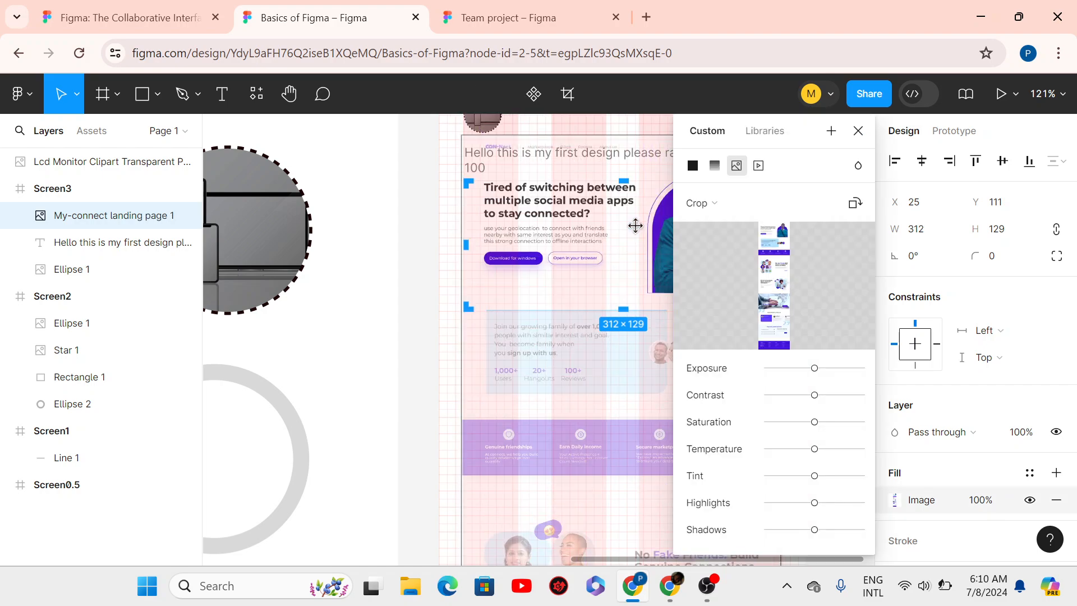
click(857, 133)
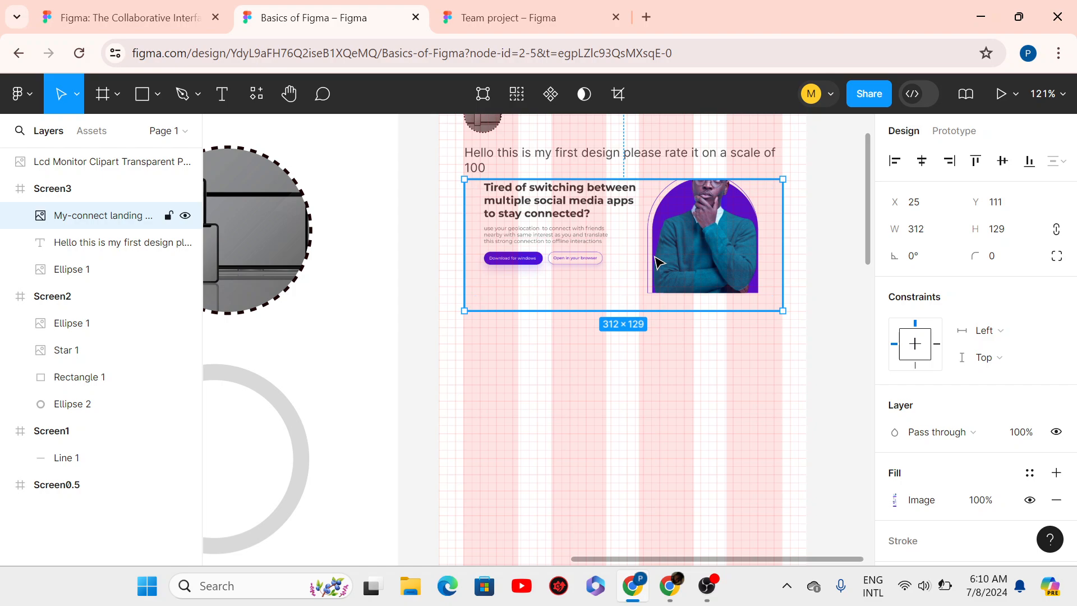
- Re-crop, nudging the image content down so the whole hero banner and portrait show
double_click(655, 259)
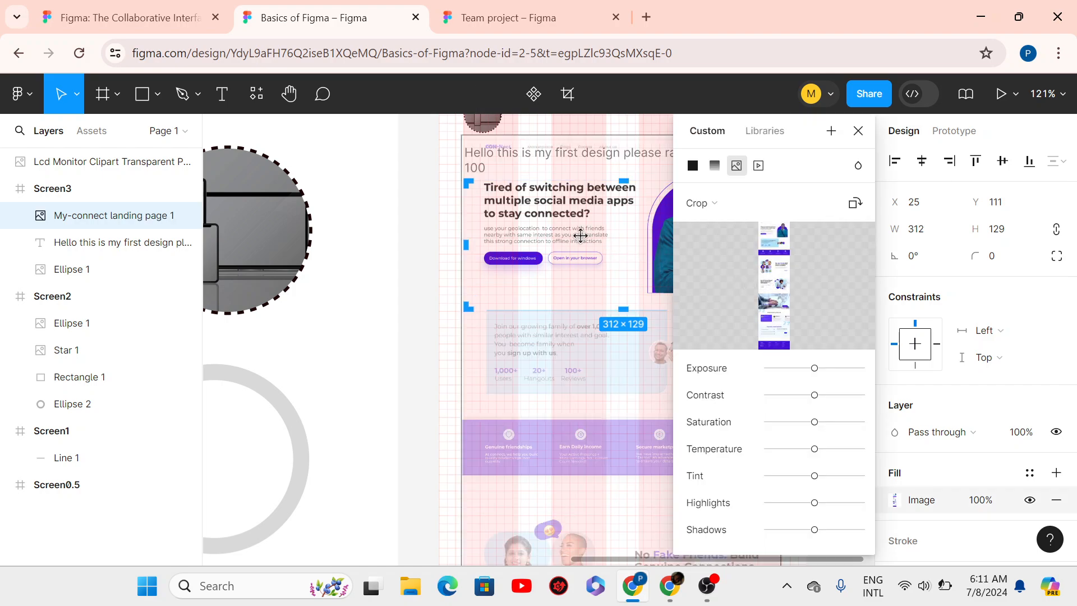
key(Down)
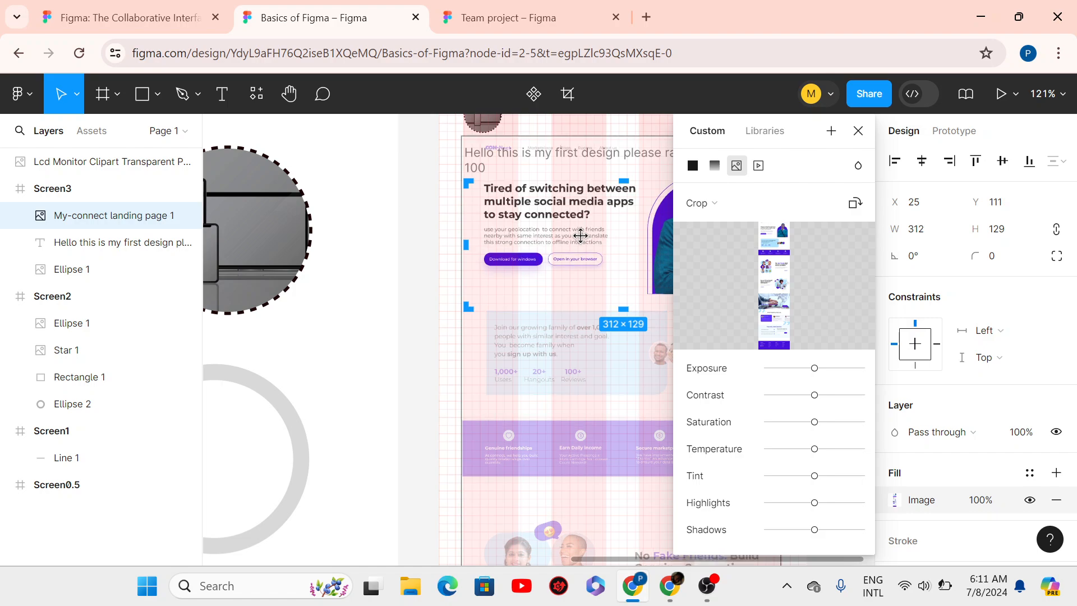
key(shift+Down)
key(shift+Down)
key(shift+Down)
key(shift+Down)
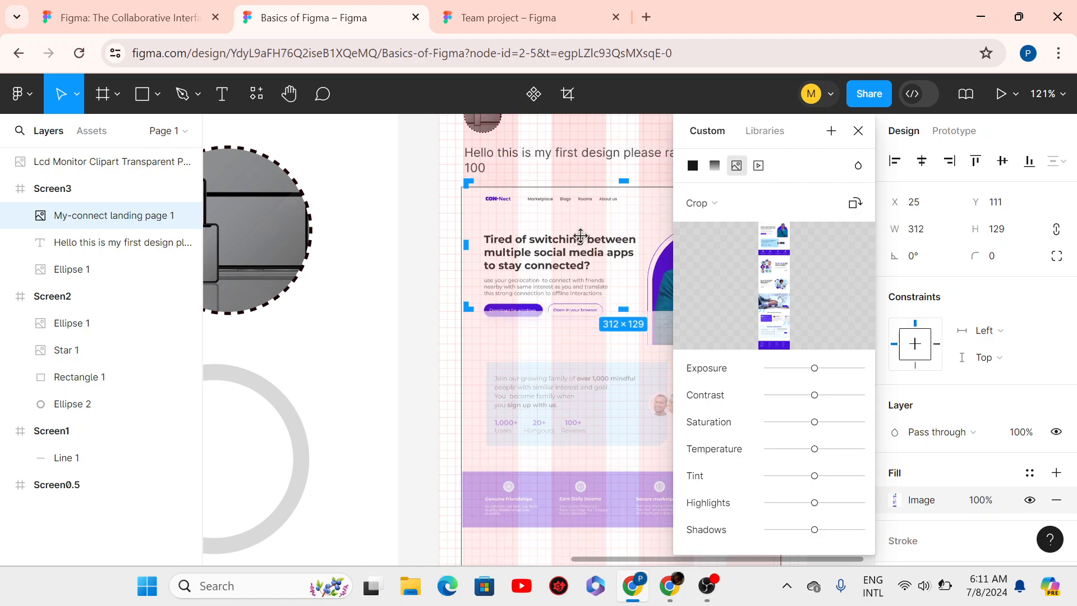
key(shift+Down)
key(shift+Up)
key(Down)
key(Down)
key(Down)
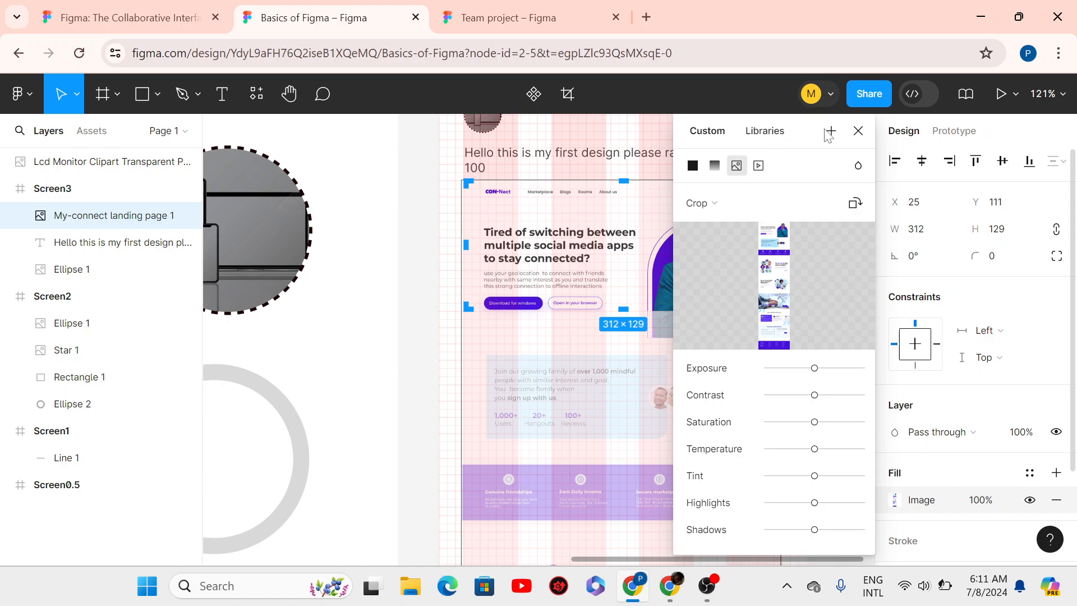
click(858, 132)
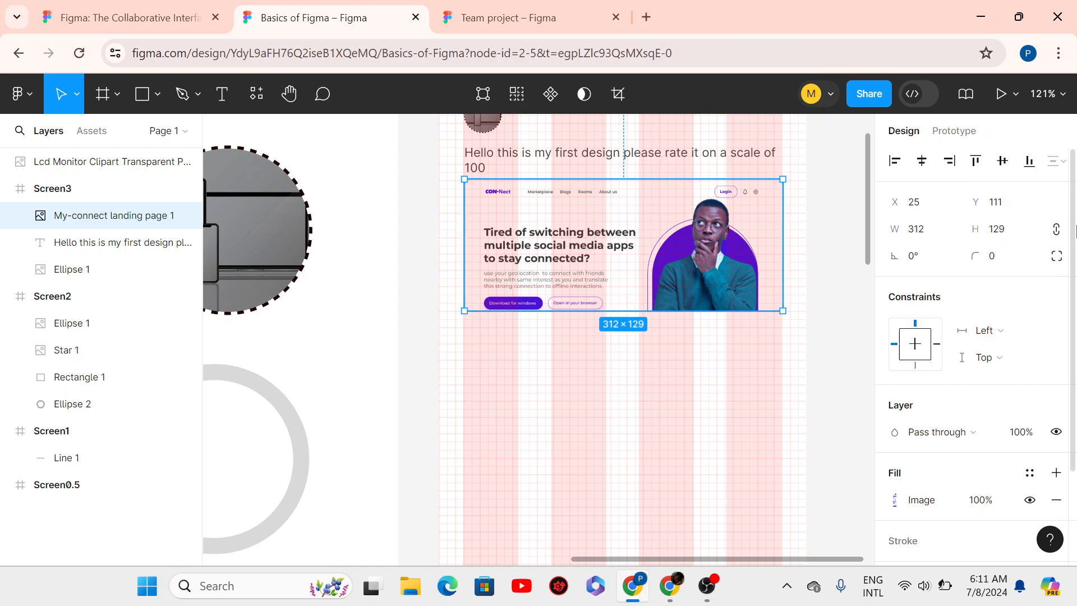
- Add a black 000000 inside stroke of weight 0.5 to the landing-page image
scroll(1076, 229, down, 2)
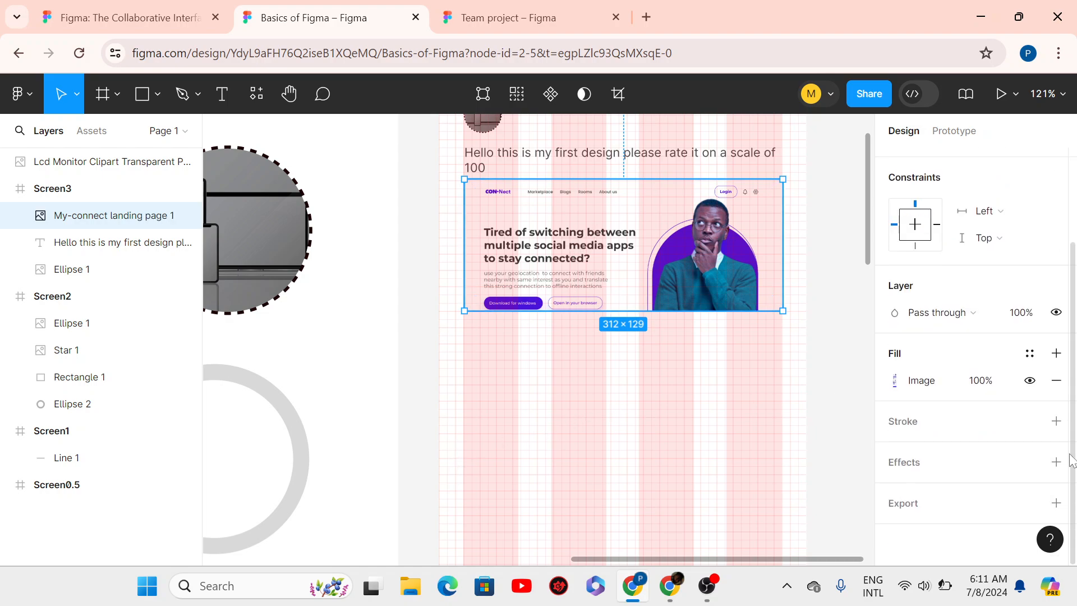
click(1056, 423)
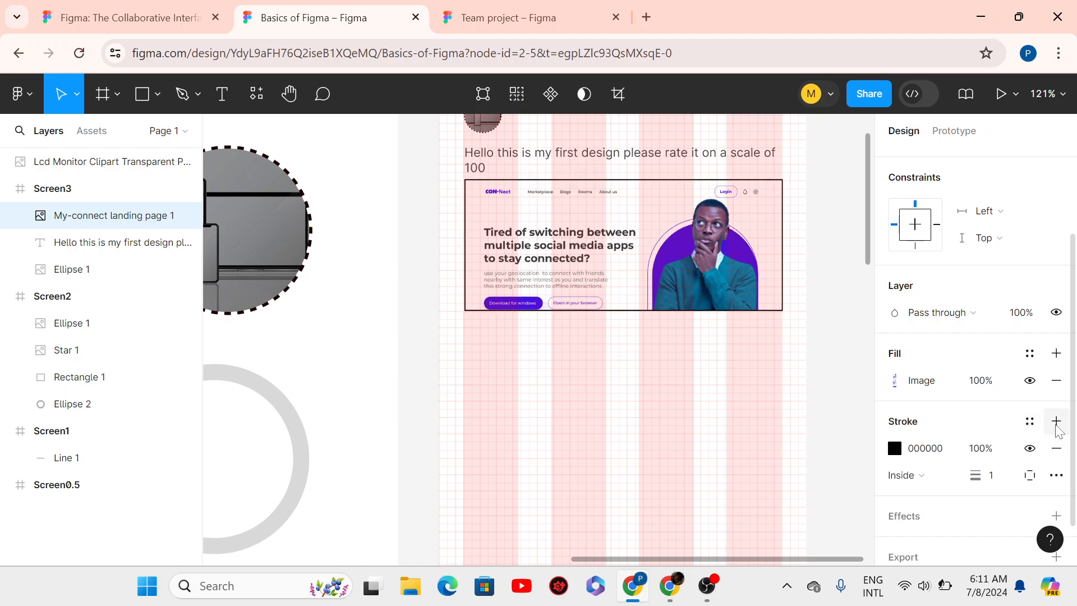
click(1000, 480)
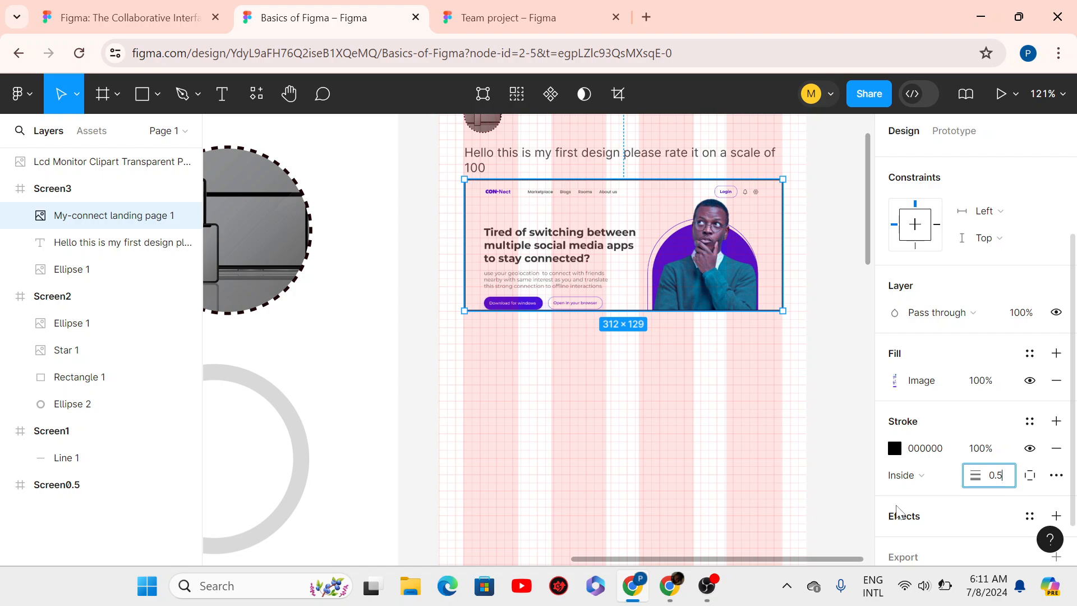
key(Return)
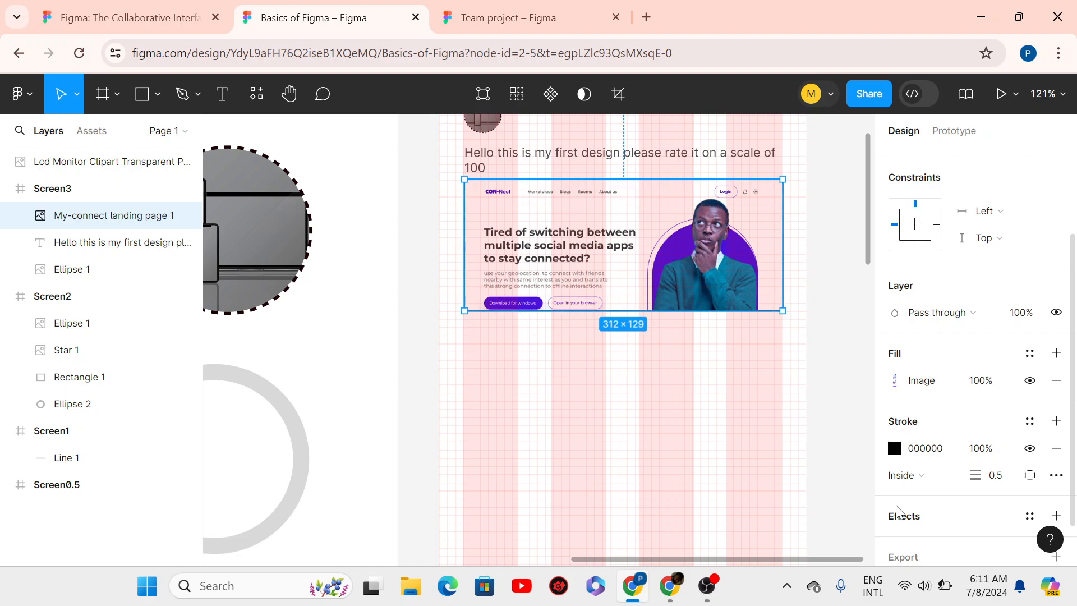
click(997, 477)
click(742, 422)
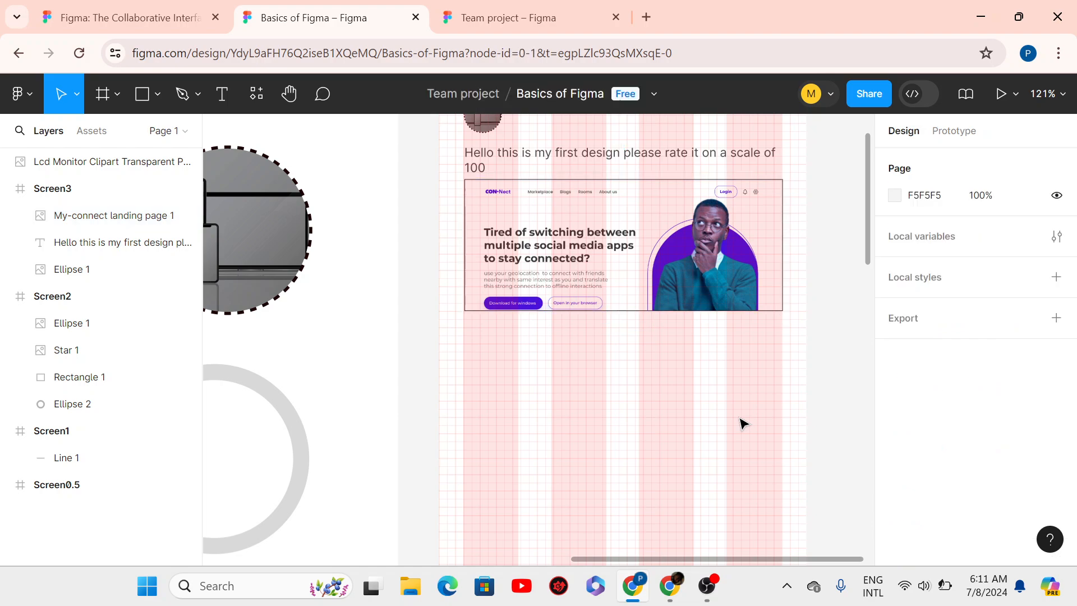
click(733, 296)
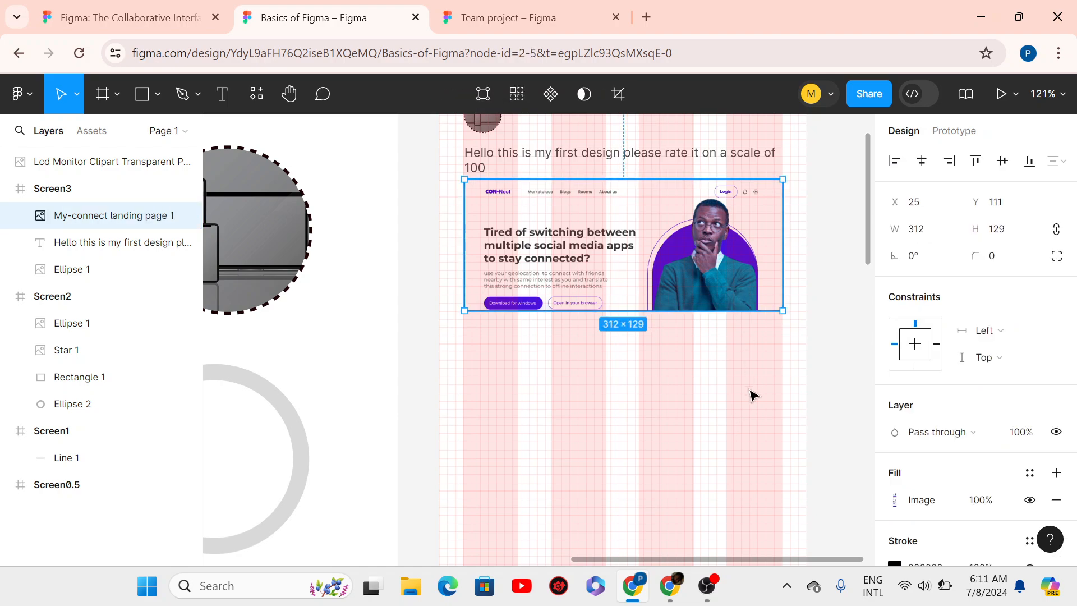
- Measure the spacing and nudge the image 2 px down to Y 113, a 6px gap below the greeting
scroll(558, 173, down, 1)
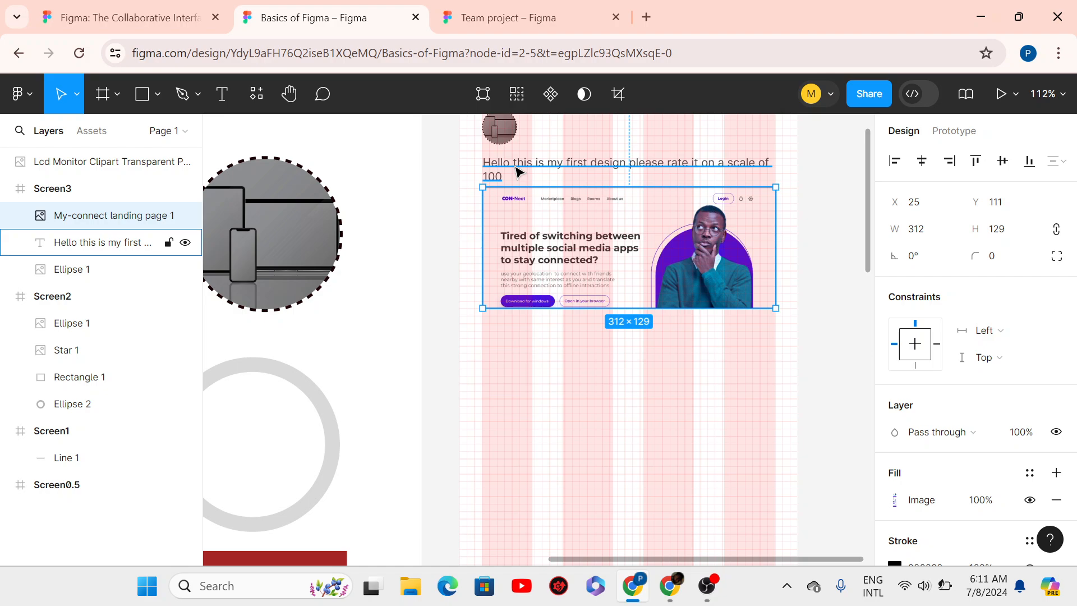
key(alt)
key(alt)
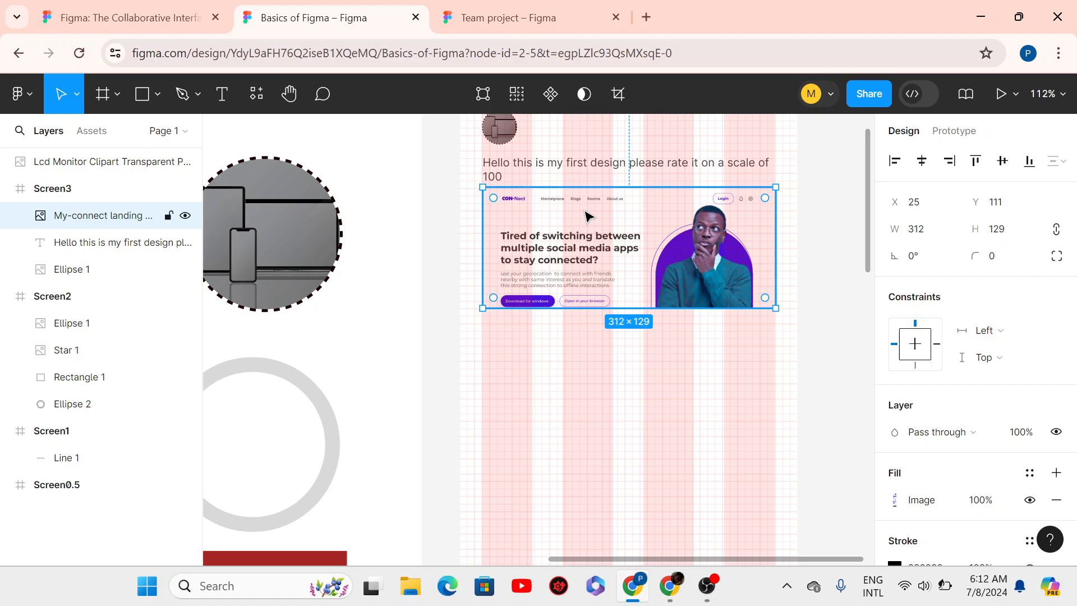
key(Down)
key(Down)
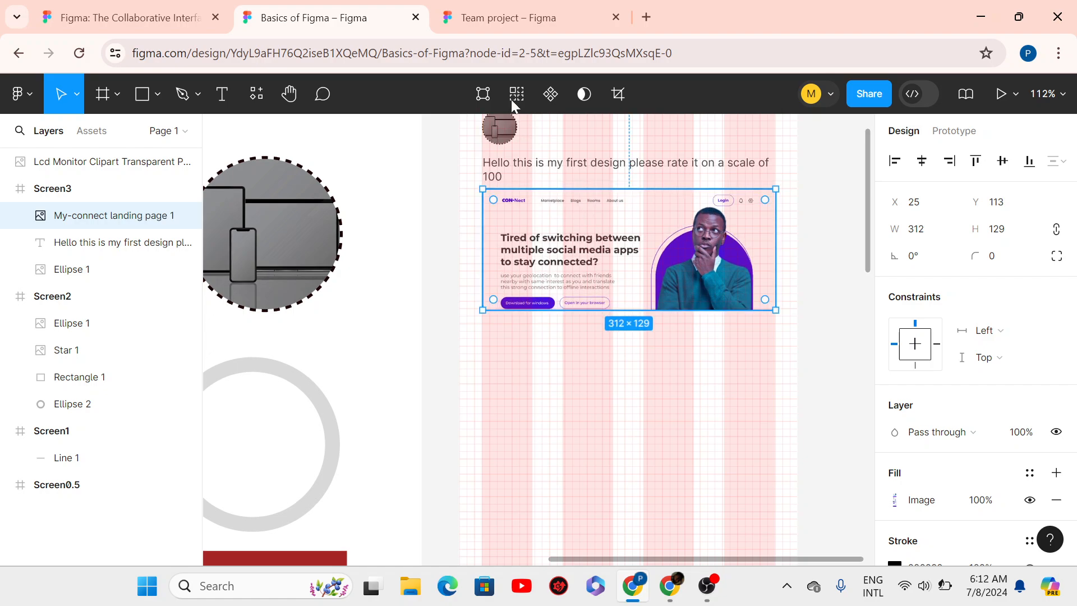
key(alt)
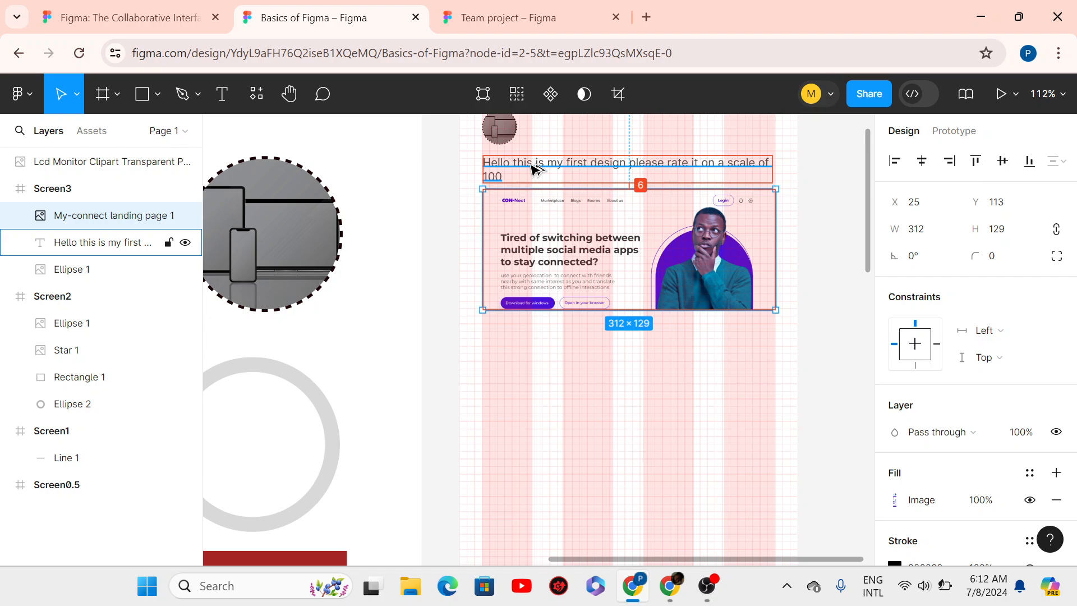
click(727, 370)
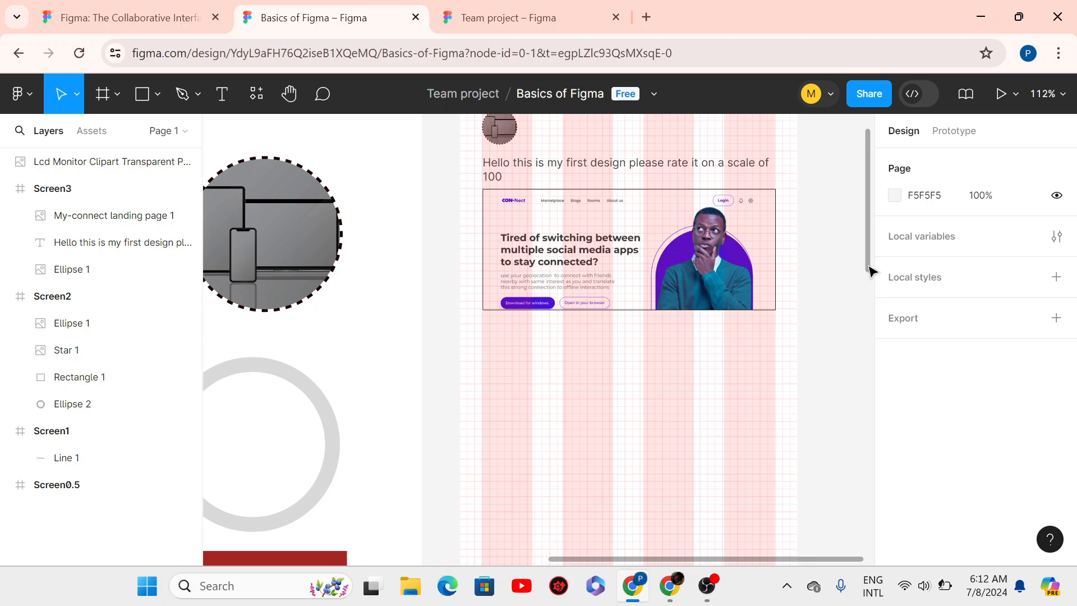
drag(871, 270, 858, 239)
scroll(858, 239, down, 2)
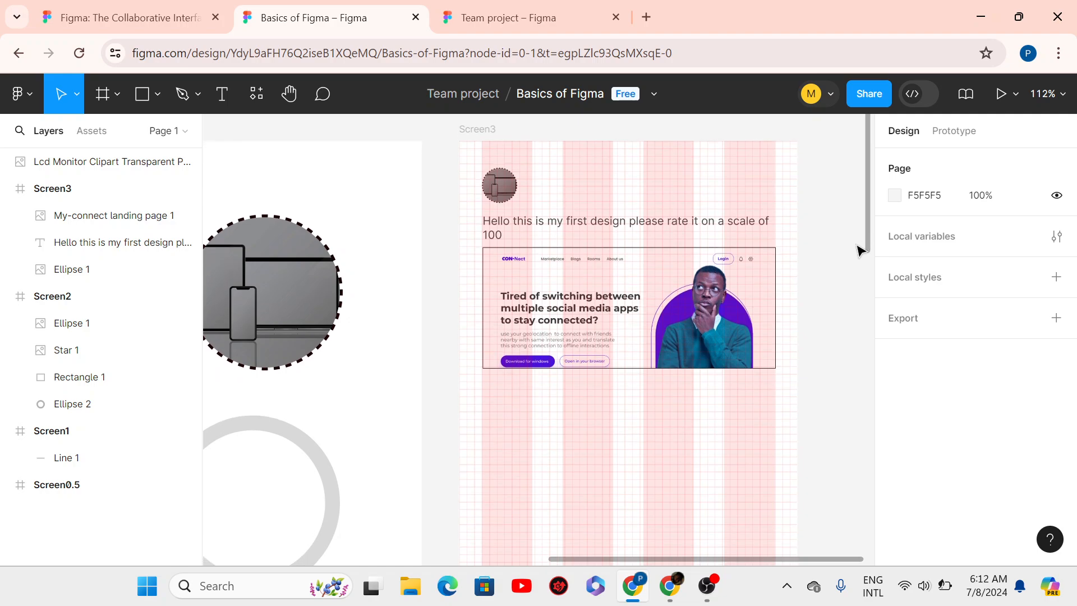
click(619, 342)
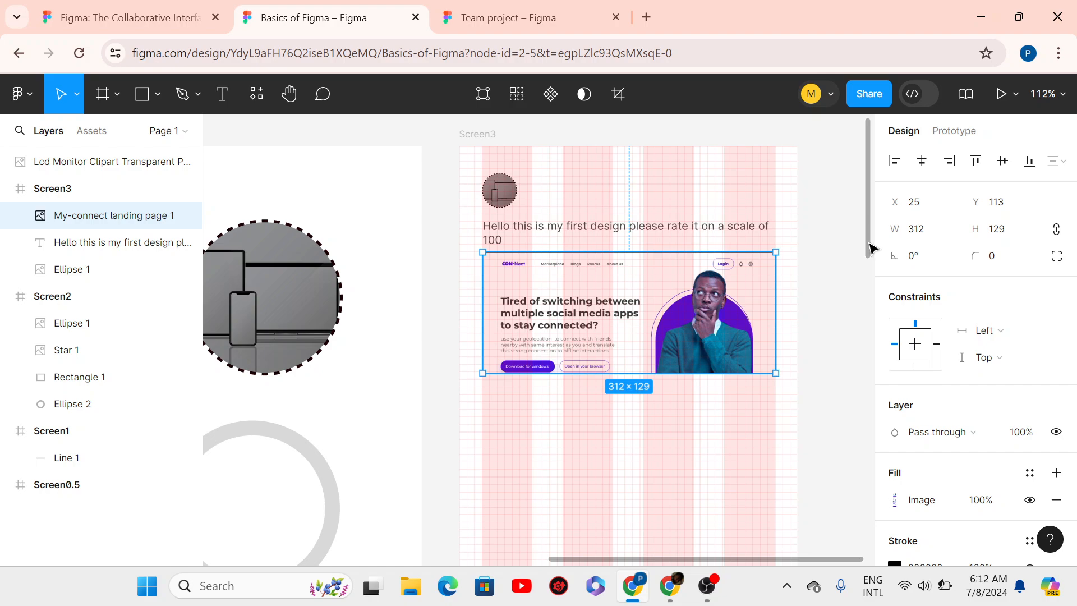
mouse_move(869, 244)
mouse_down()
mouse_move(866, 263)
mouse_move(867, 247)
mouse_up()
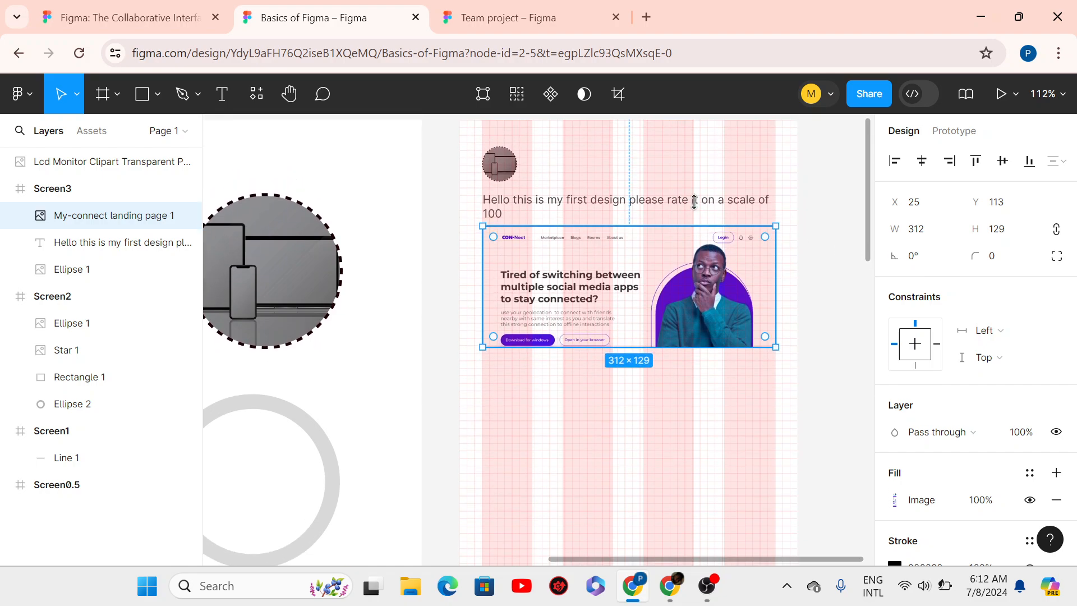
- Duplicate the heading text and position the copy just below the landing-page image
click(641, 206)
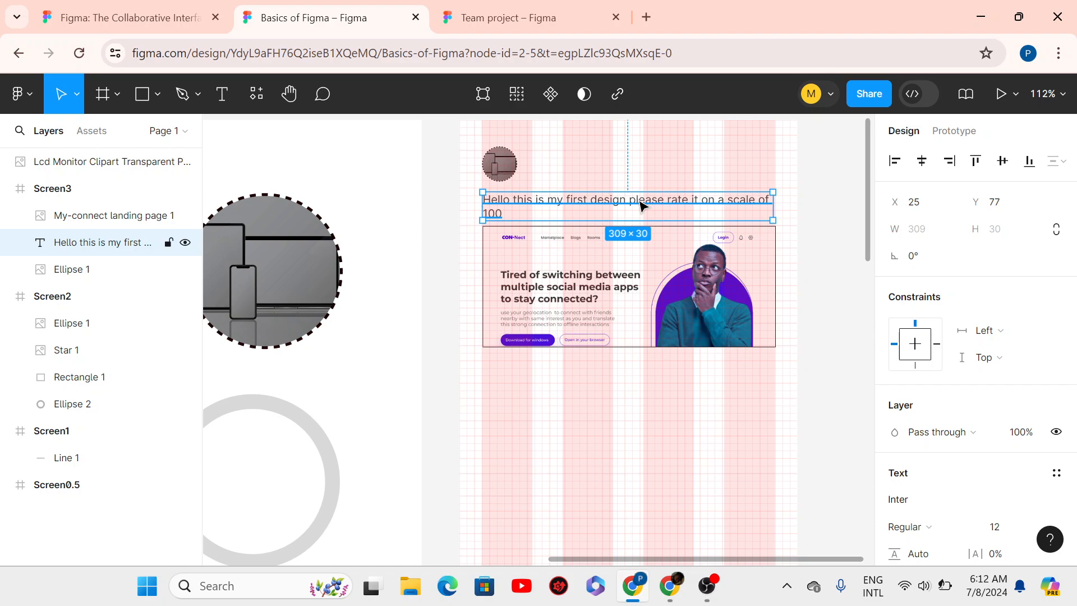
key(ctrl+d)
key(shift+Down)
key(shift+Down)
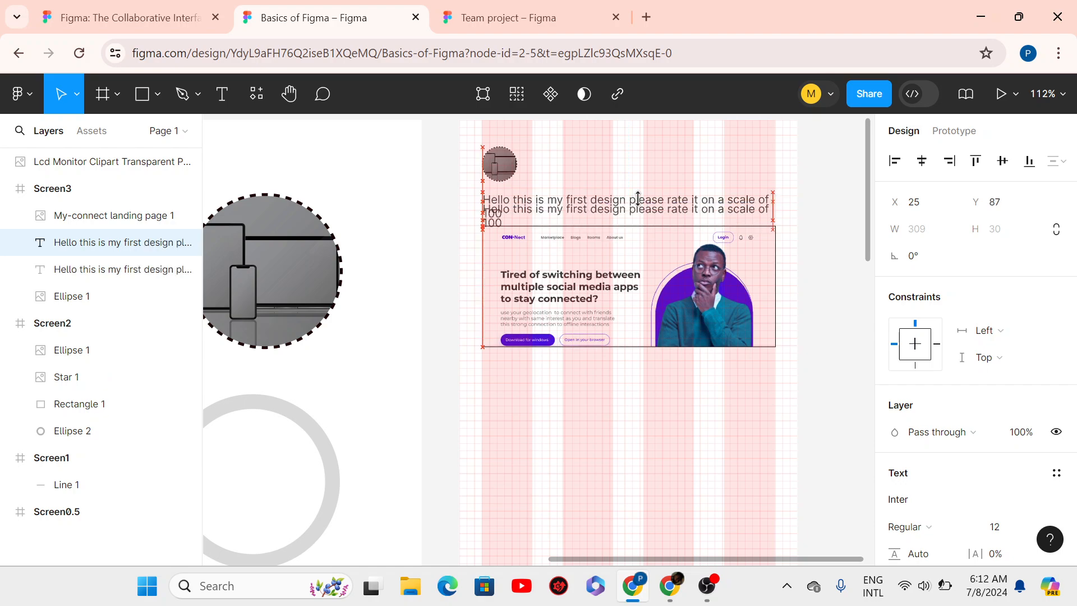
key(shift+Down)
key(shift+Down)
key(shift+Down)
key(shift+Down)
key(shift+Down)
key(shift+Down)
key(shift+Down)
key(shift+Down)
key(shift+Down)
key(shift+Down)
key(shift+Down)
key(shift+Down)
key(shift+Down)
key(shift+Down)
key(shift+Down)
key(shift+Down)
key(shift+Down)
key(shift+Down)
key(shift+Down)
key(shift+Down)
key(shift+Up)
key(shift+Up)
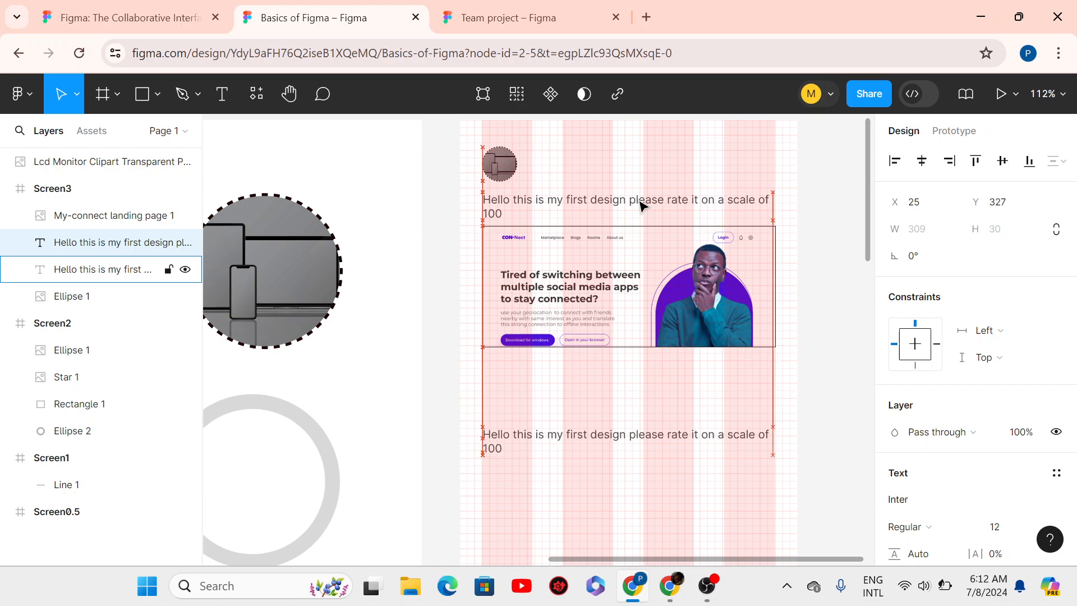
key(shift+Up)
key(shift+Up)
key(shift+Up)
key(shift+Up)
key(shift+Up)
key(shift+Up)
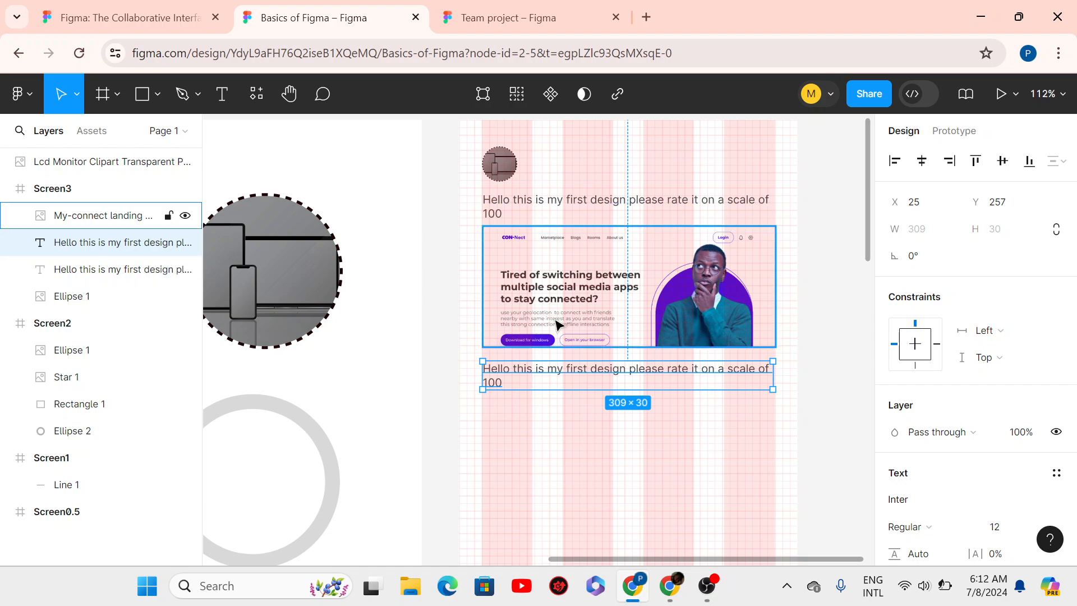
key(alt)
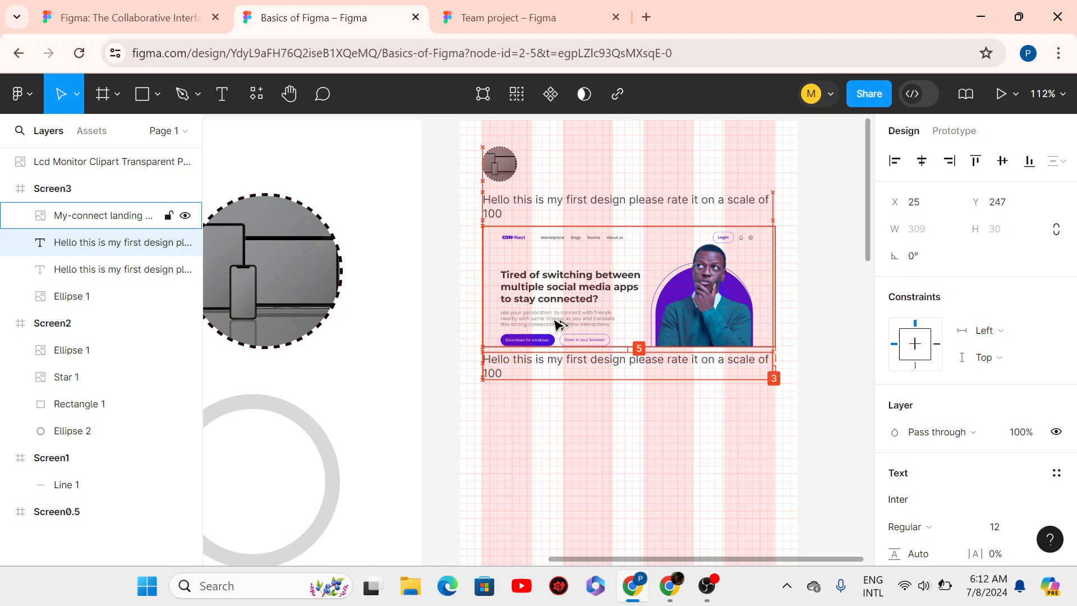
key(shift+Up)
key(alt)
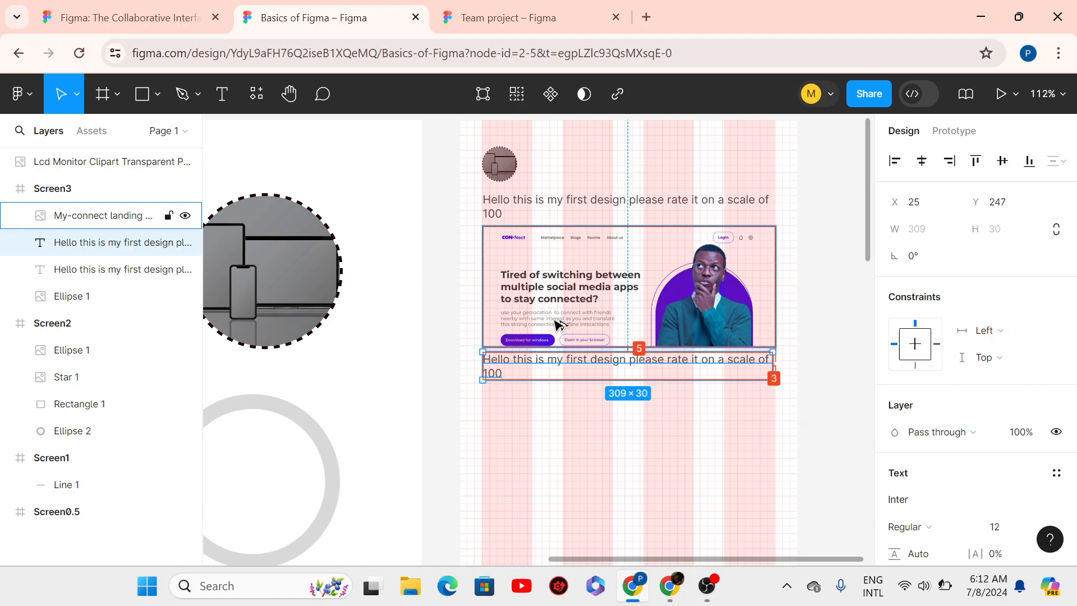
key(Down)
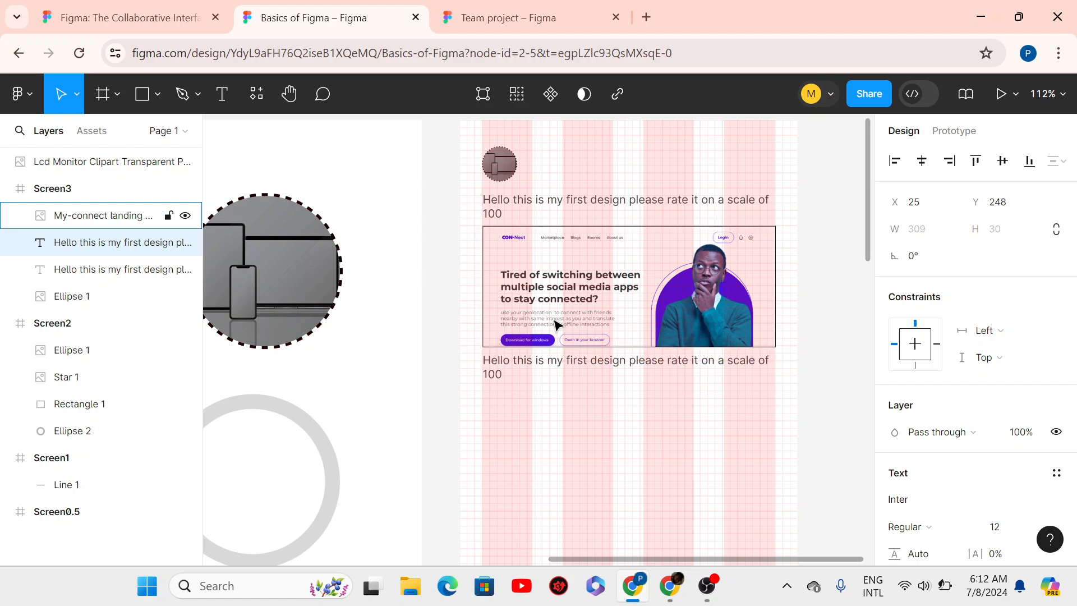
- Replace the copied text with 'Add comment'
double_click(561, 367)
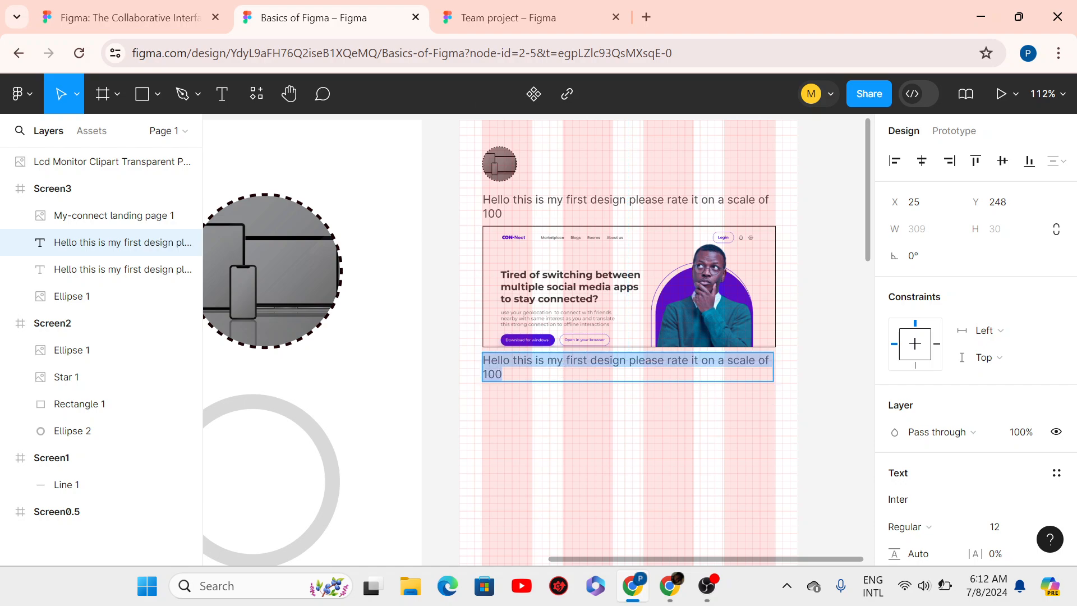
text(Add c)
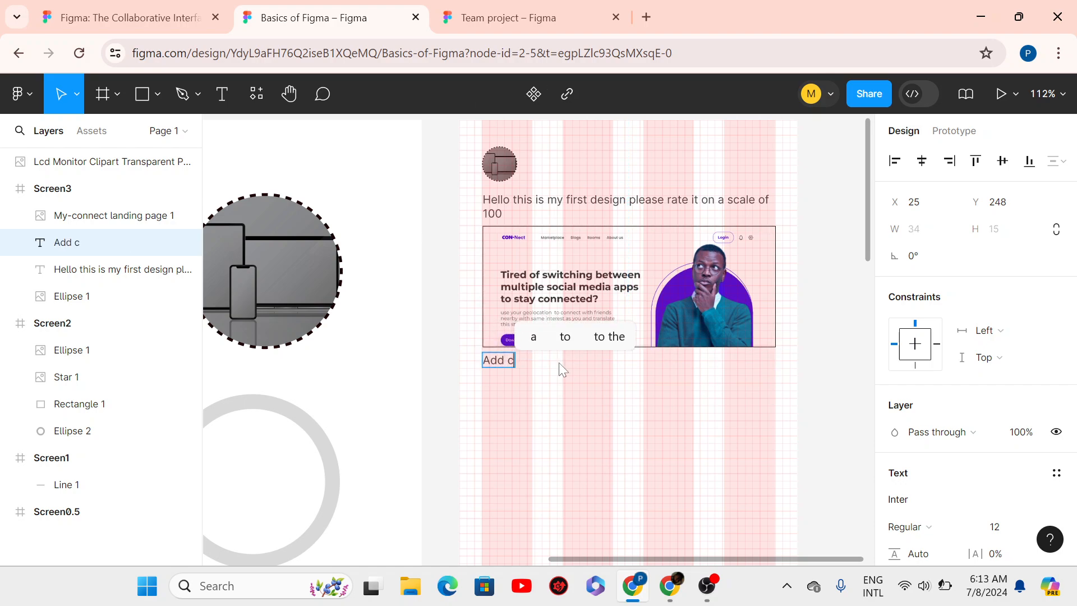
text(omment)
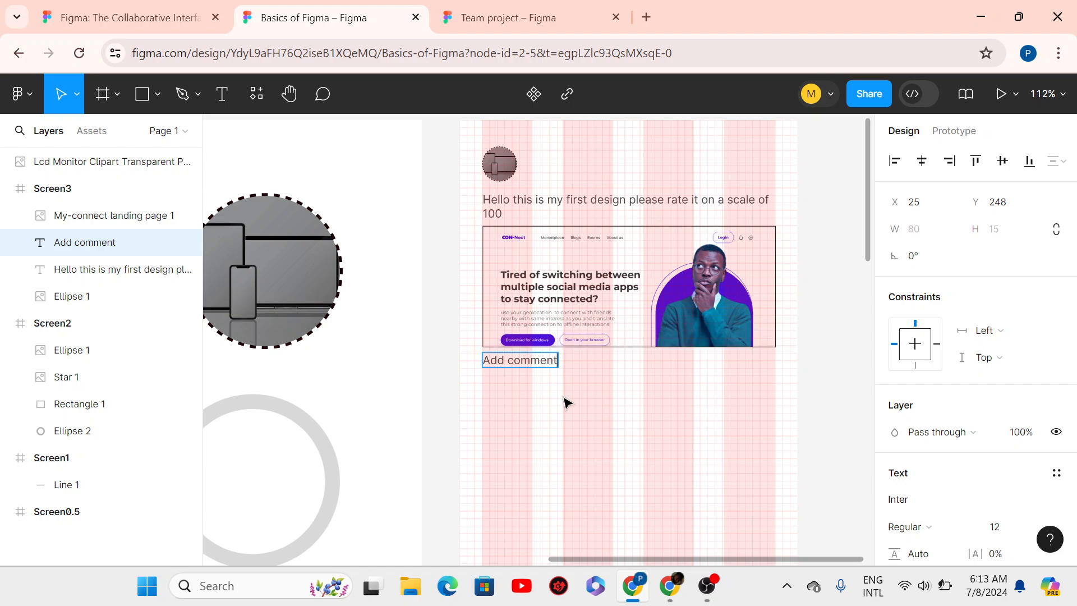
key(Escape)
scroll(1060, 449, down, 3)
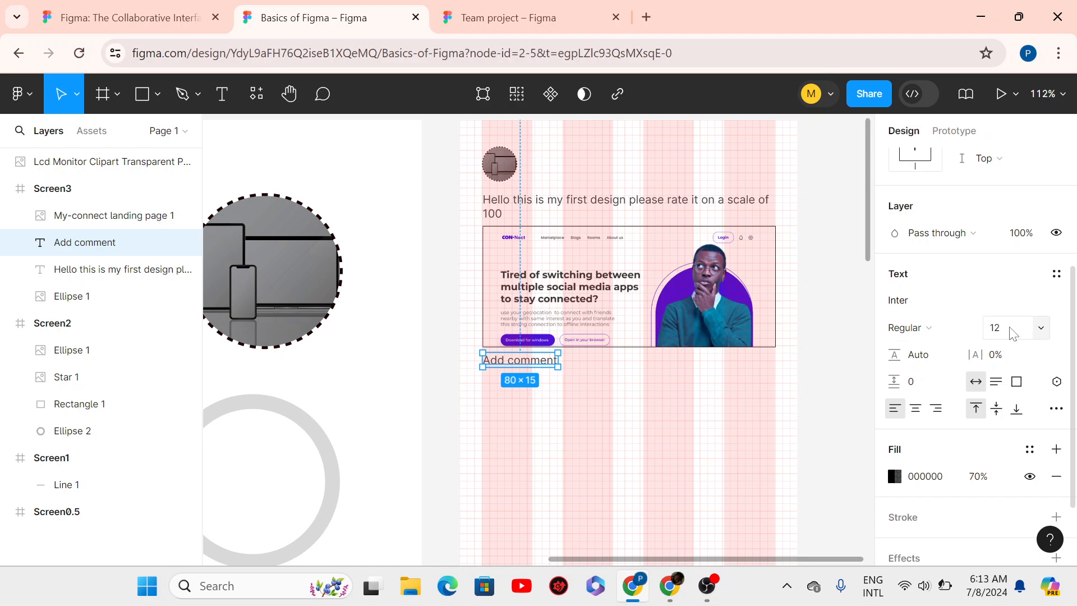
- Set the 'Add comment' text to font size 10 and 60% fill opacity, keeping Inter Regular
click(989, 335)
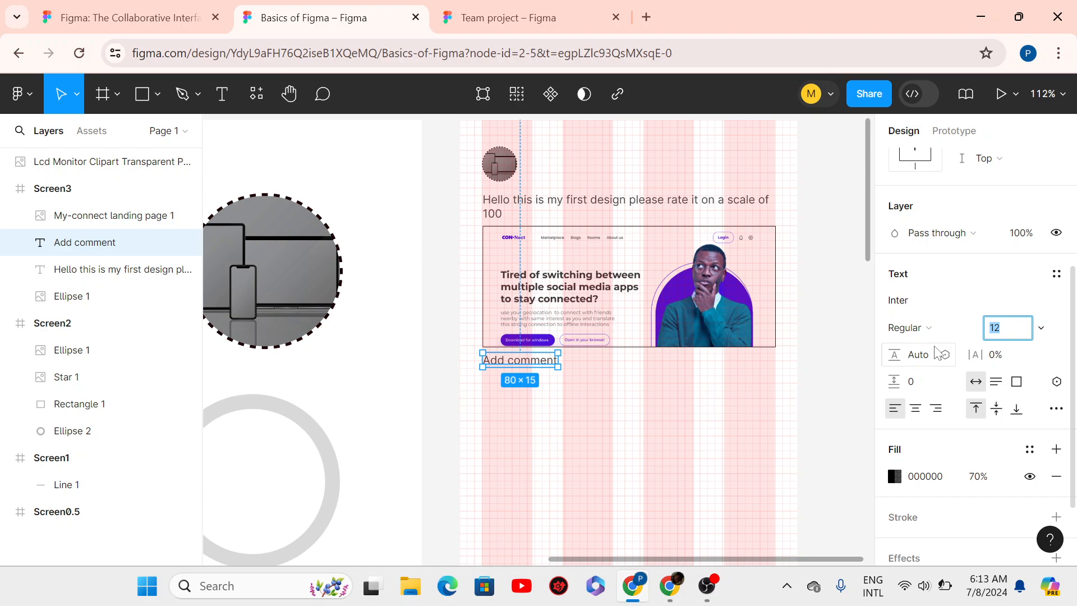
text(10)
key(Return)
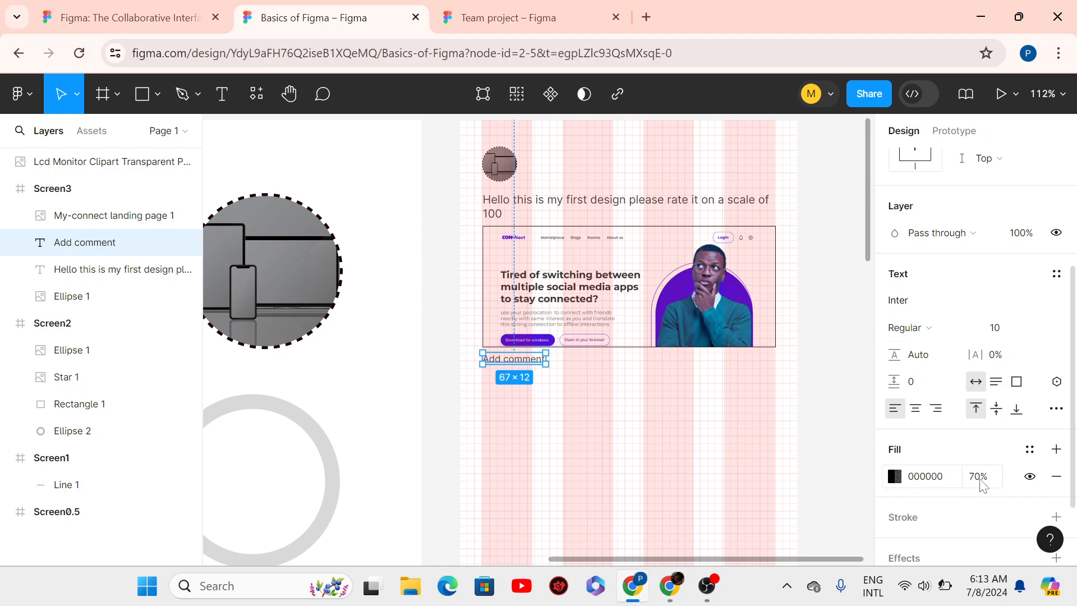
drag(976, 481, 893, 484)
text(60)
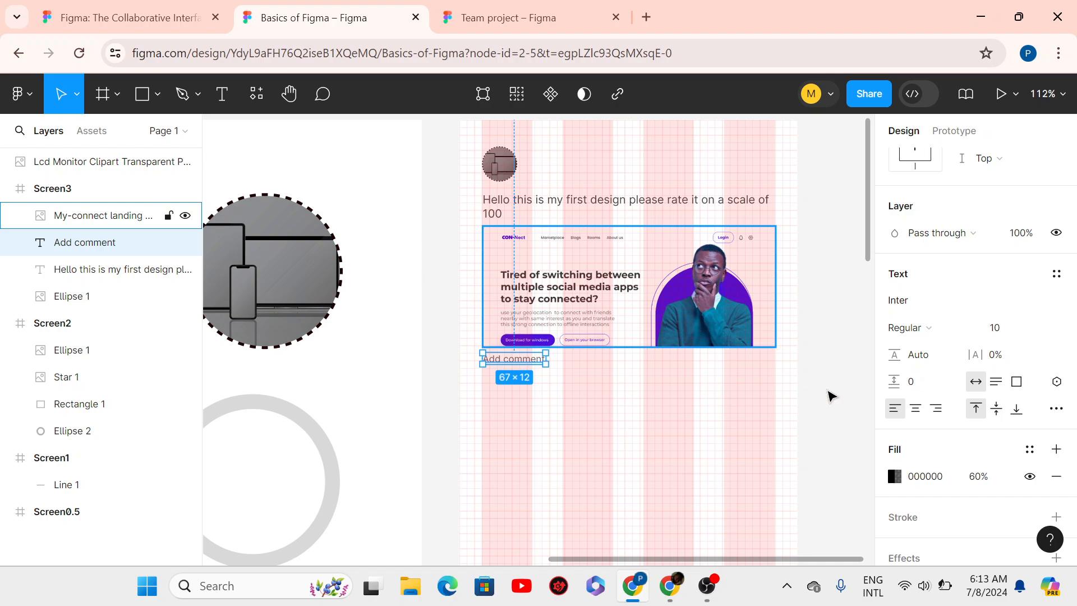
click(906, 327)
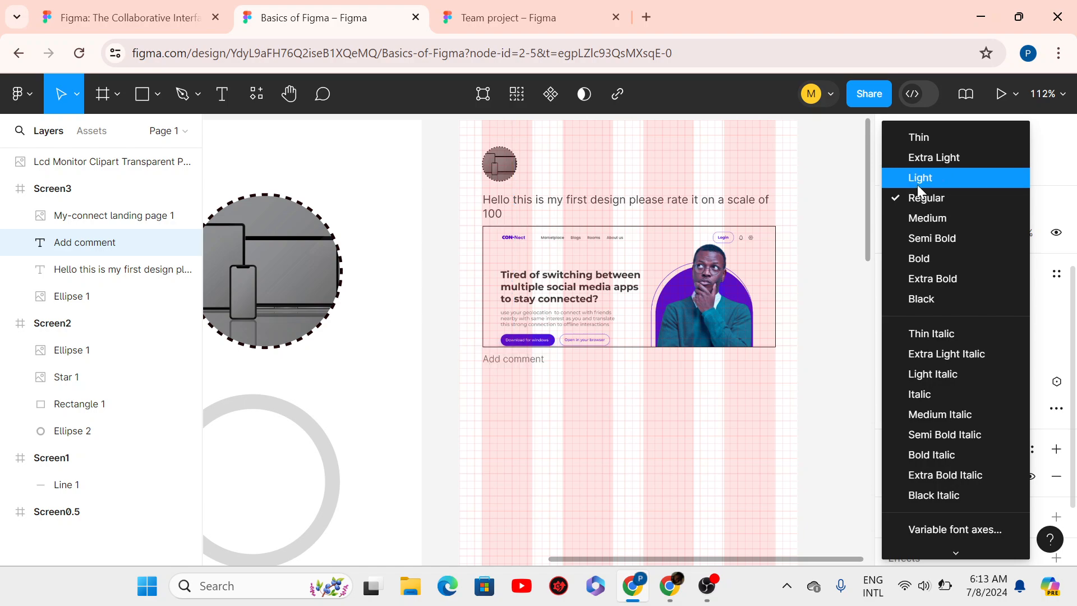
click(918, 203)
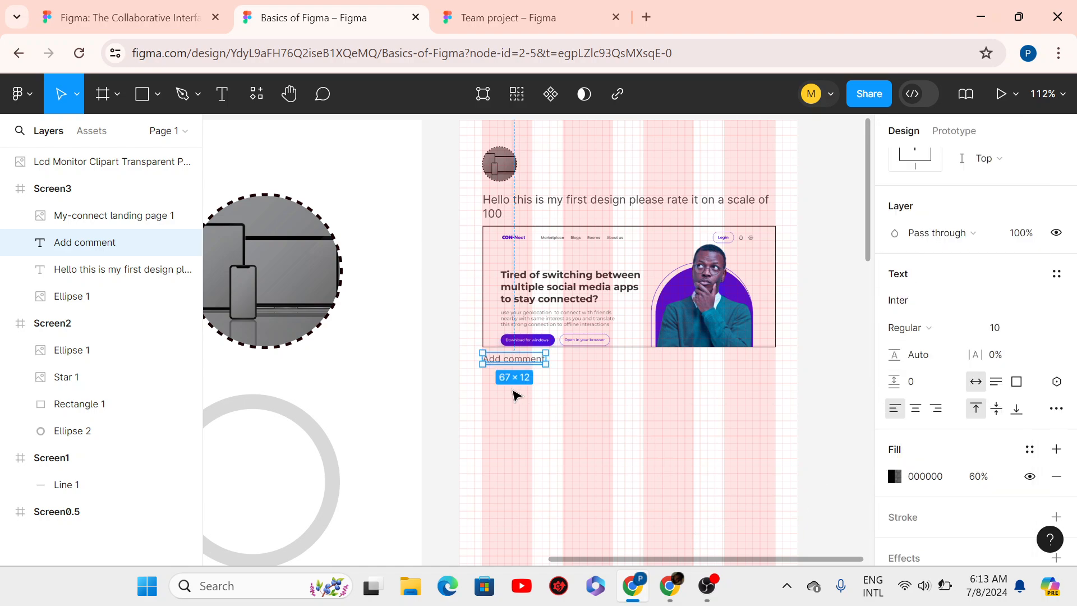
click(576, 404)
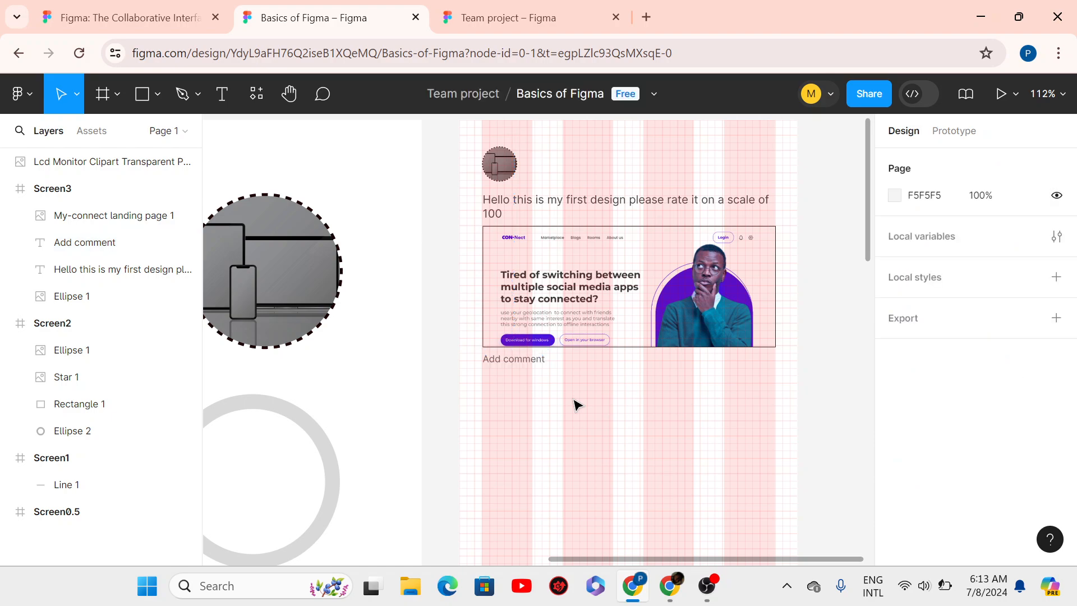
- Draw a grey rectangle under the Add comment text and set its width to 312, giving 312 × 32
scroll(869, 233, down, 2)
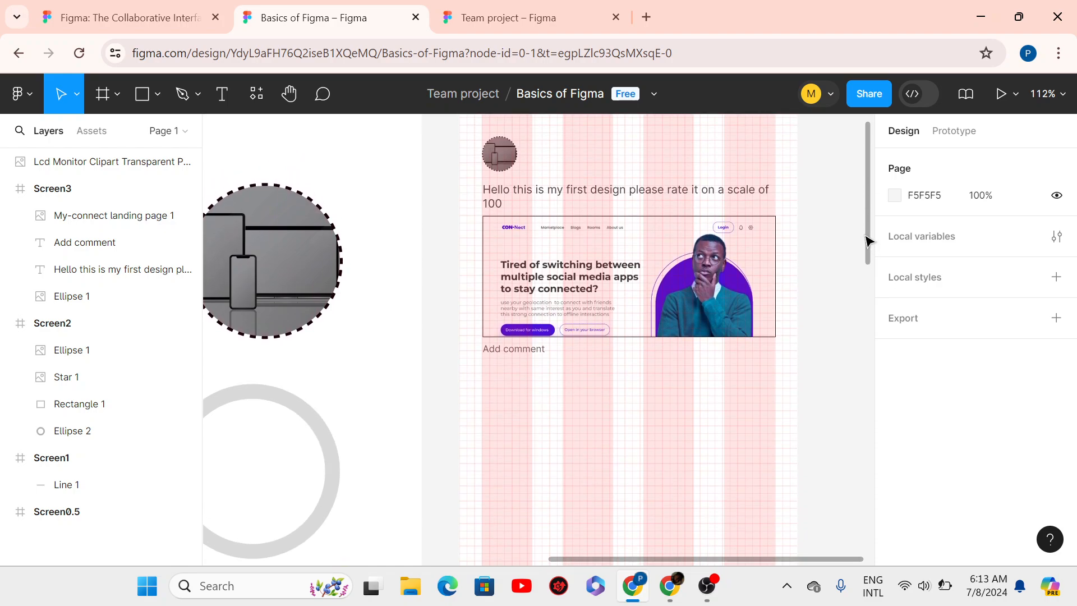
scroll(867, 243, up, 3)
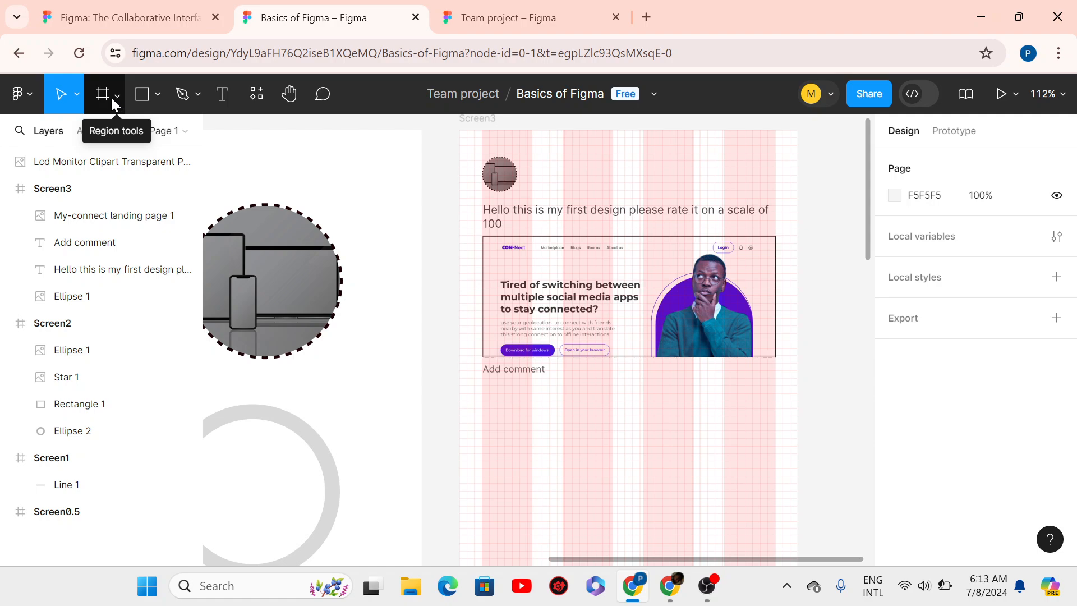
click(140, 100)
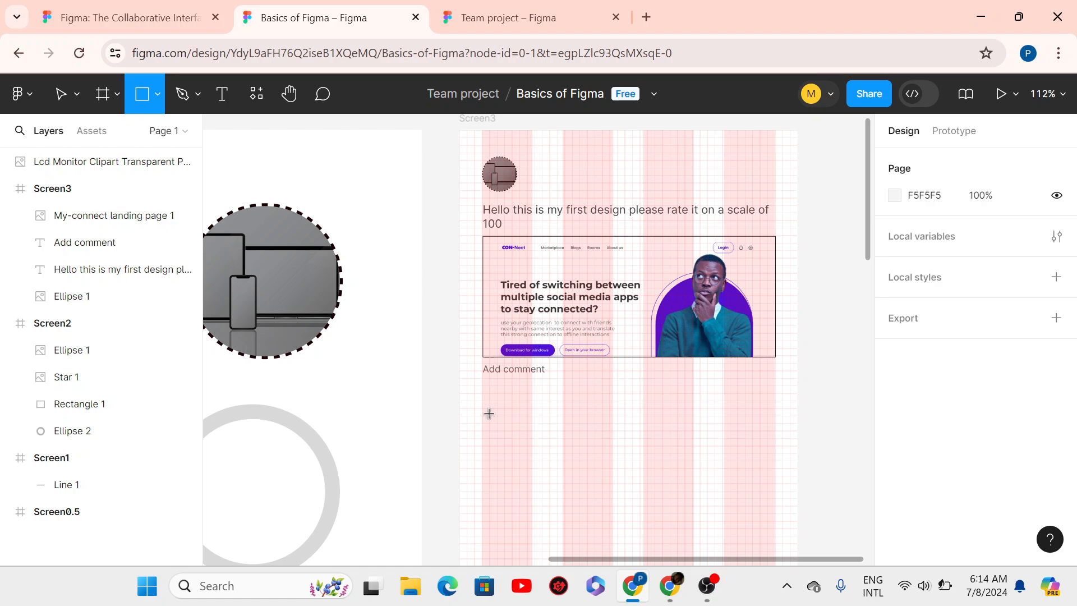
drag(614, 427, 773, 414)
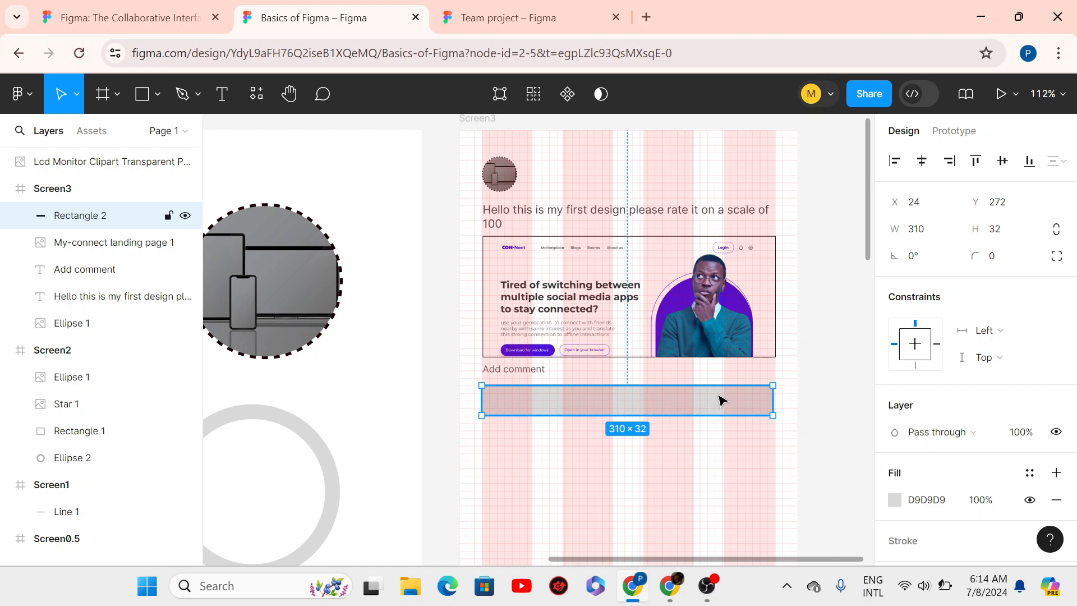
click(921, 237)
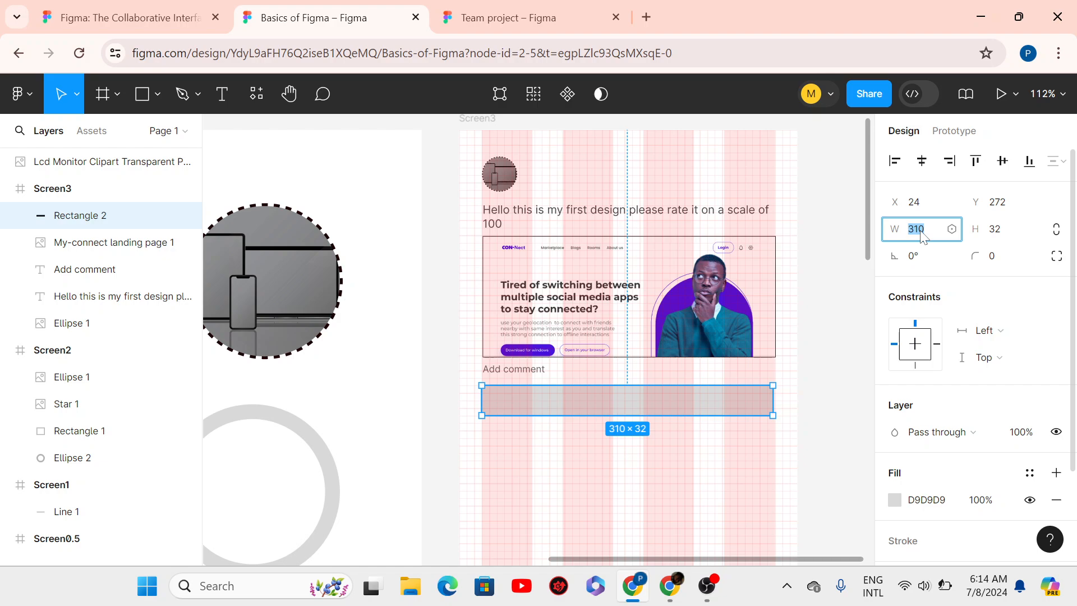
text(312)
key(Return)
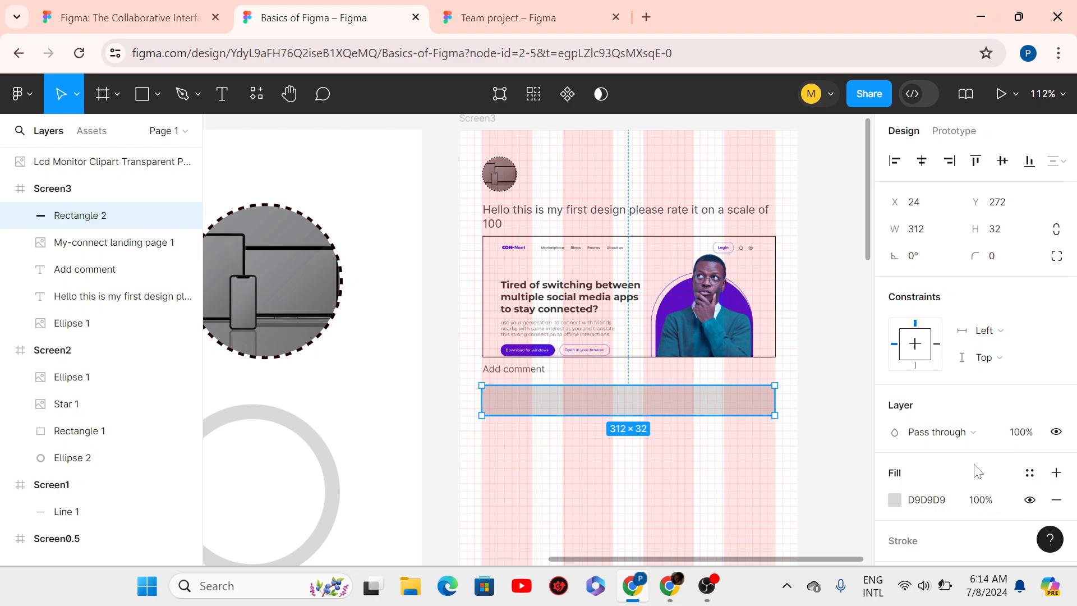
- Add a black stroke with 0.2 weight to the grey comment rectangle
scroll(1035, 469, down, 3)
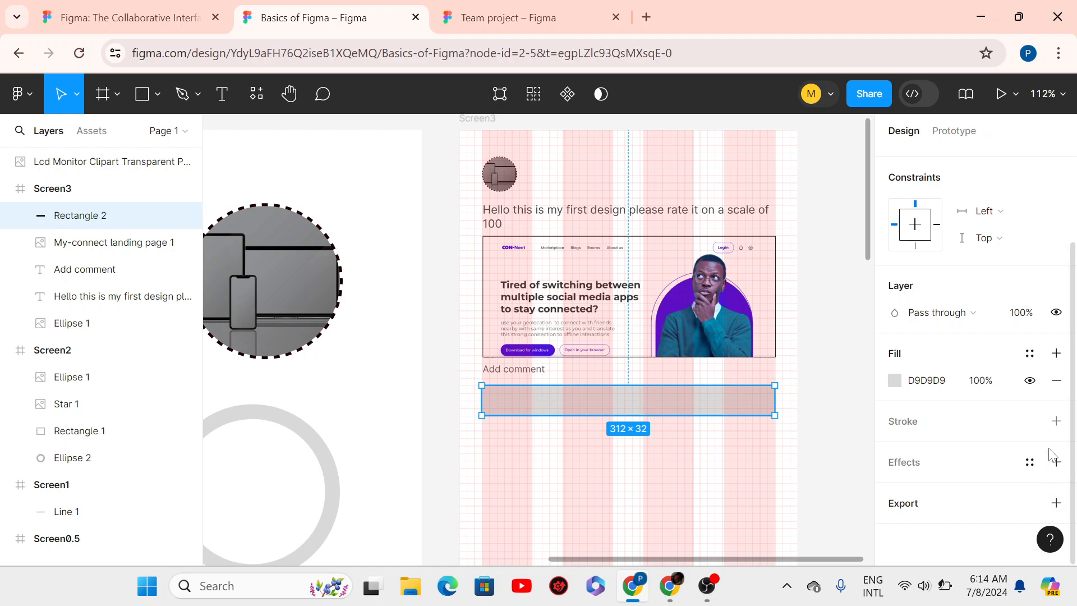
click(1056, 425)
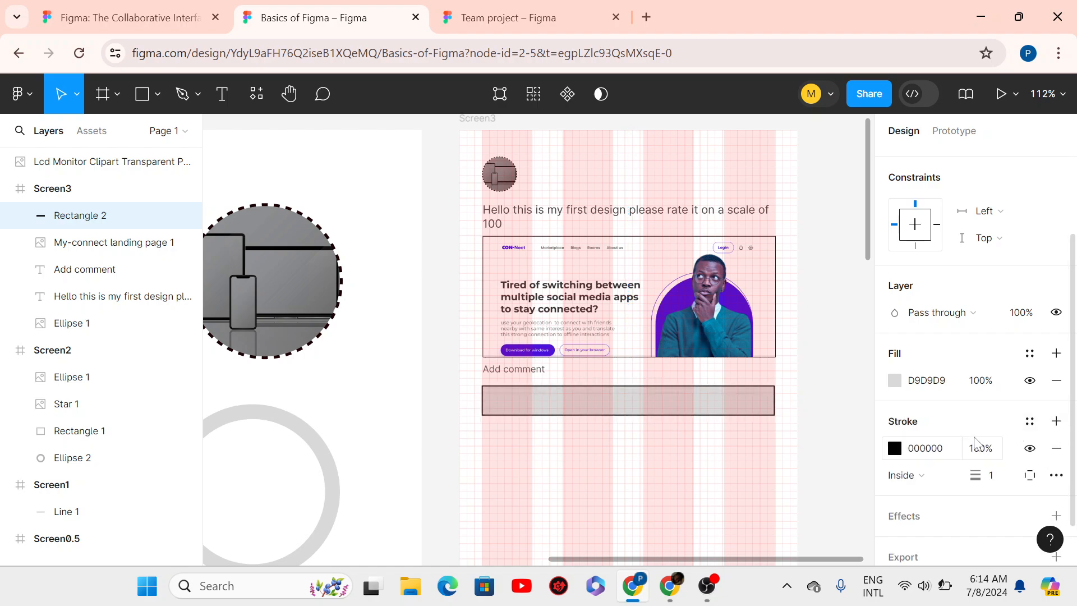
click(994, 476)
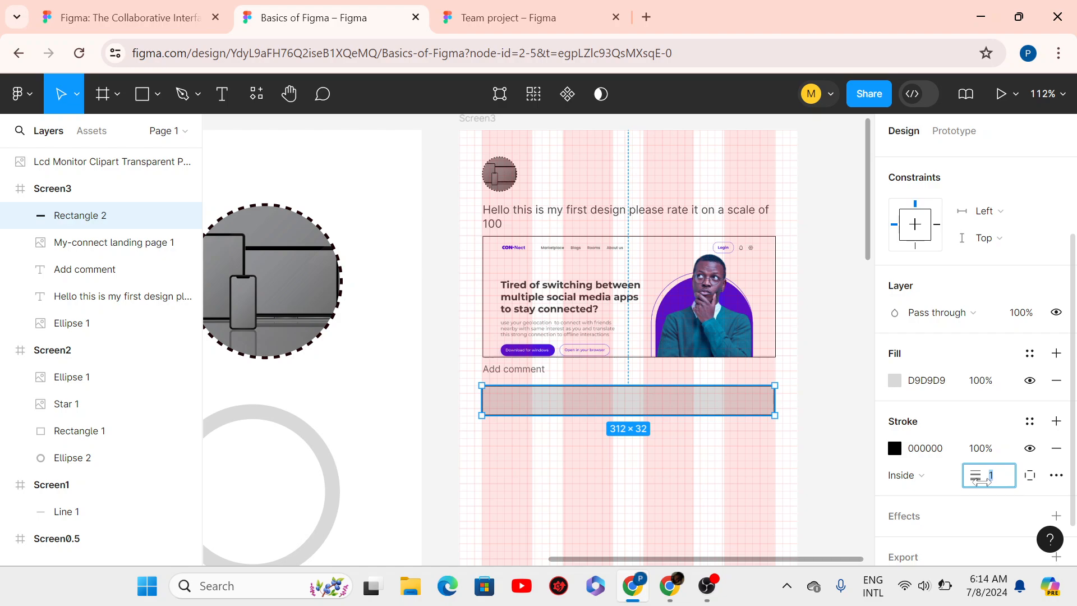
text(0.2)
key(Return)
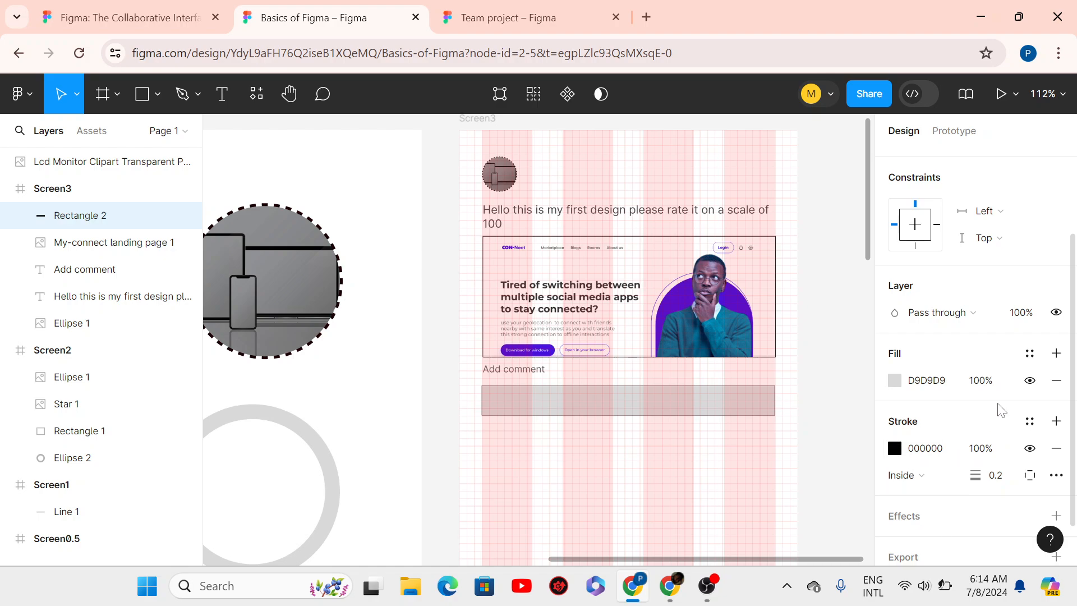
scroll(1074, 365, up, 1)
scroll(1074, 365, up, 2)
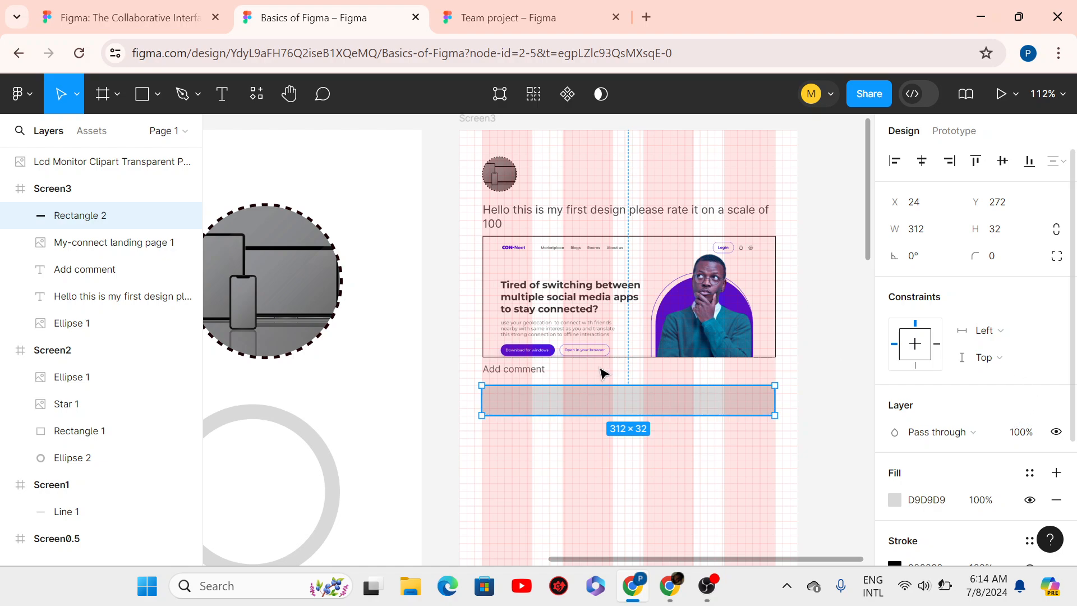
- Round the comment rectangle's corners with a 16 radius
click(1000, 261)
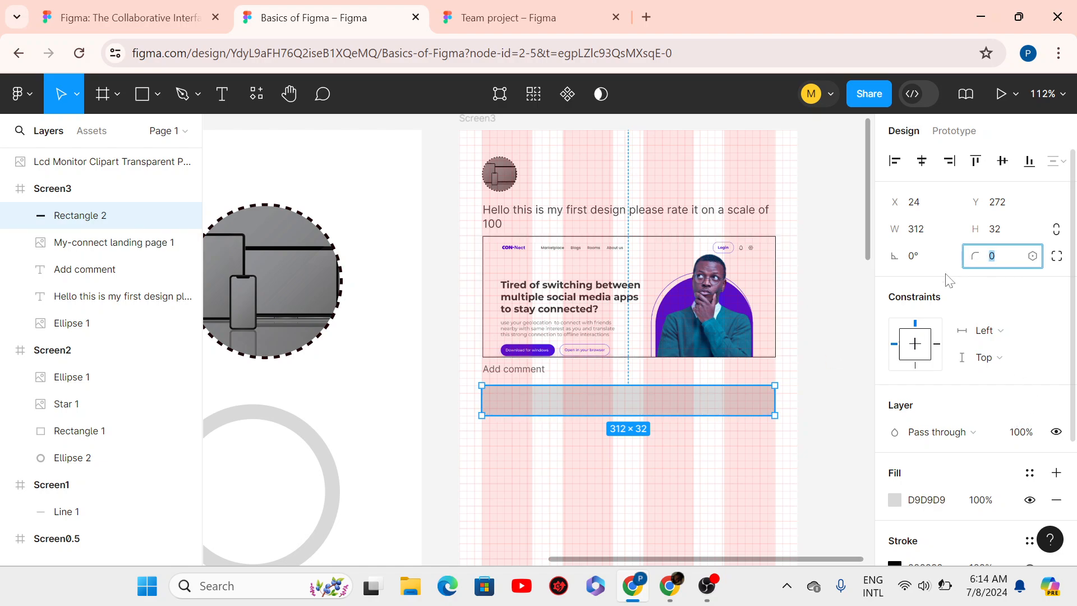
text(16)
key(Return)
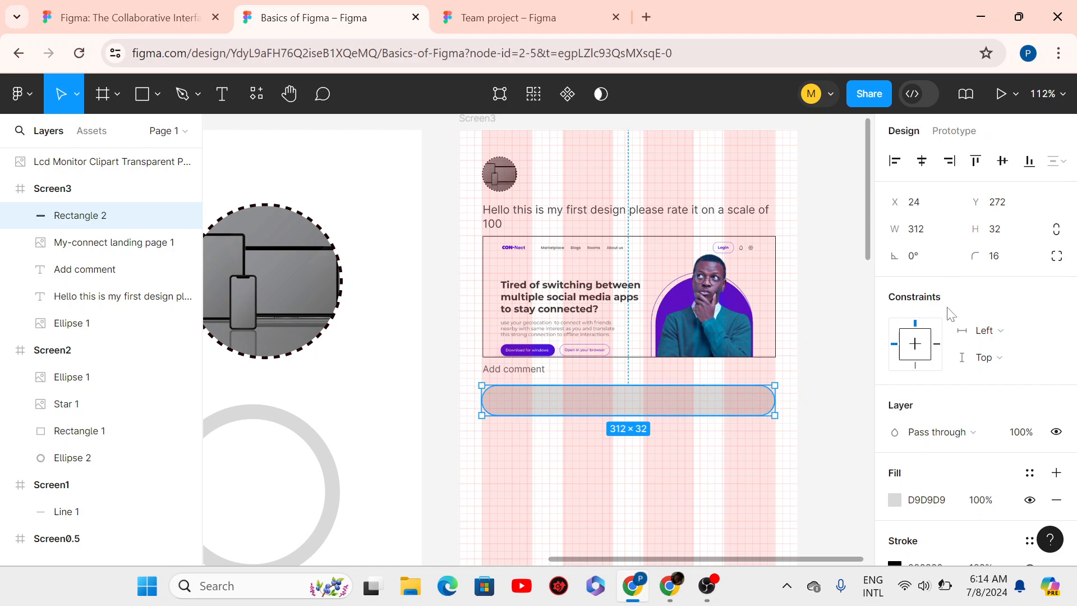
- Remove the rectangle's grey D9D9D9 fill so only the outline remains
scroll(1075, 353, down, 1)
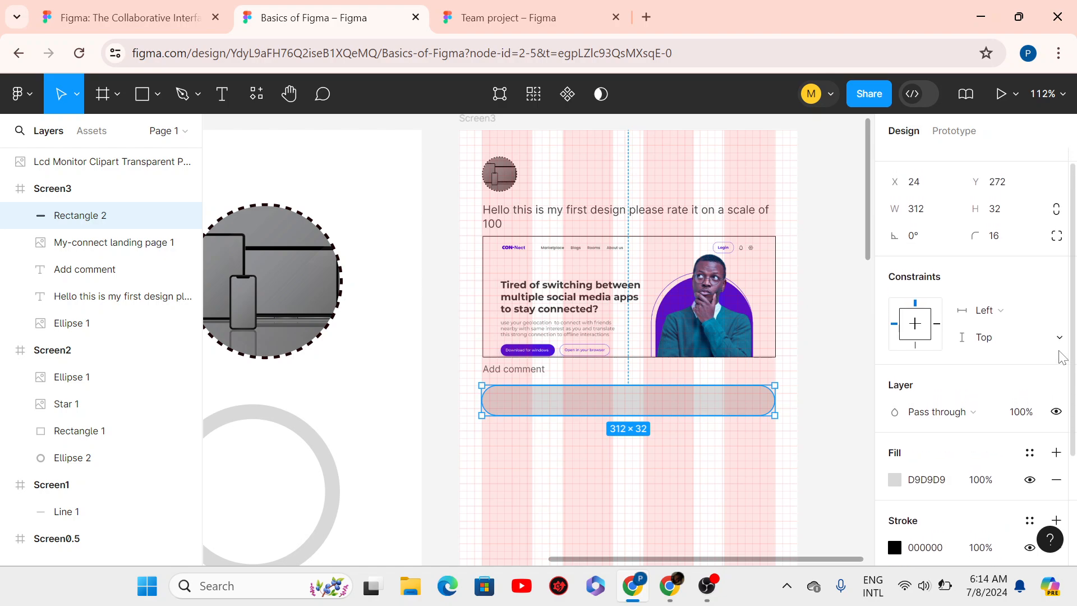
scroll(1043, 427, down, 2)
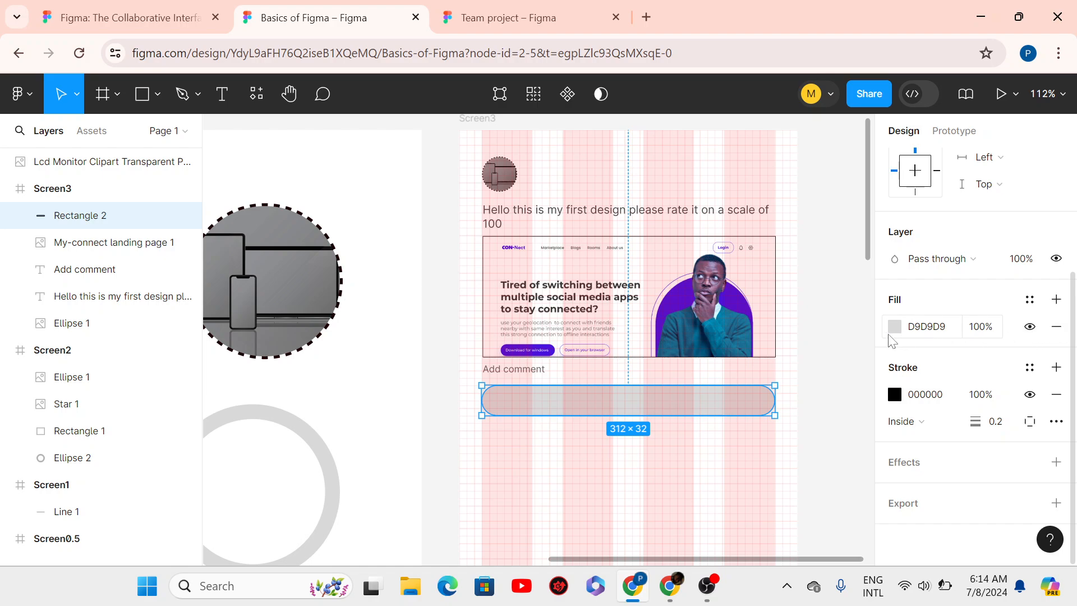
click(1057, 328)
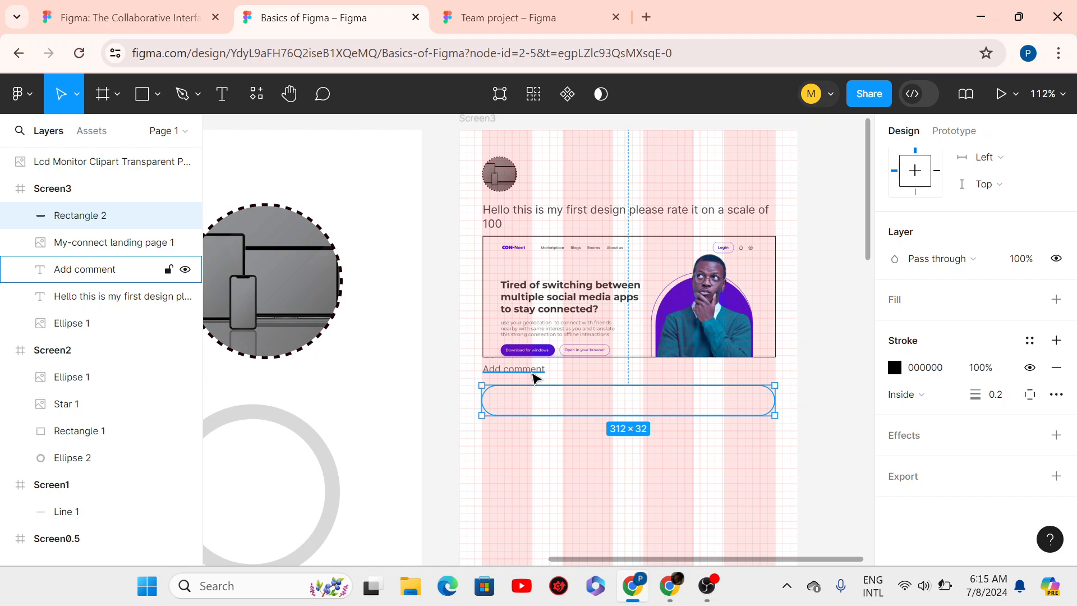
key(shift+Up)
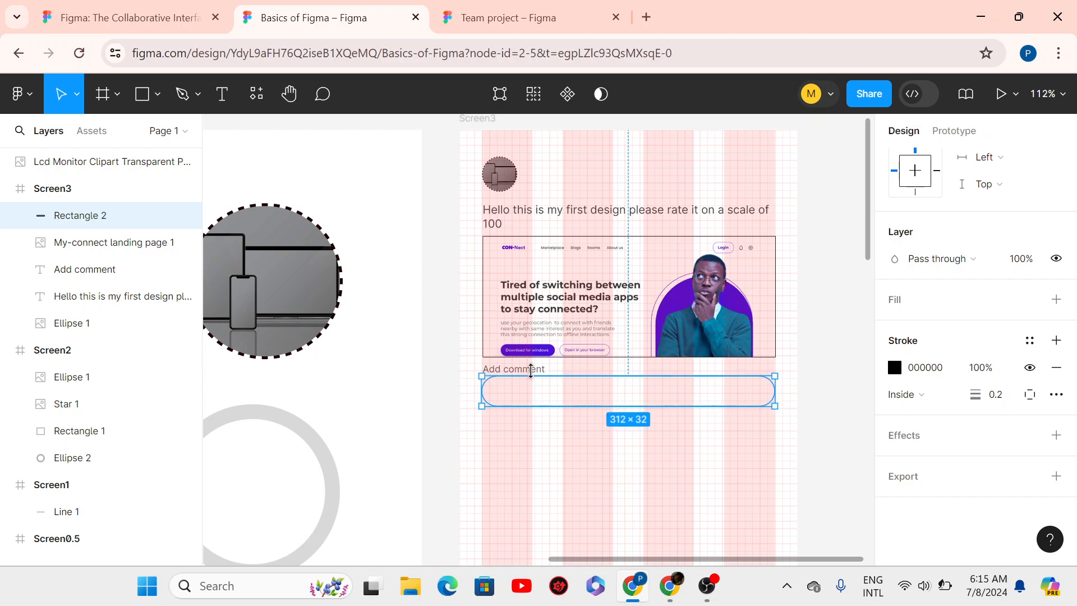
key(alt)
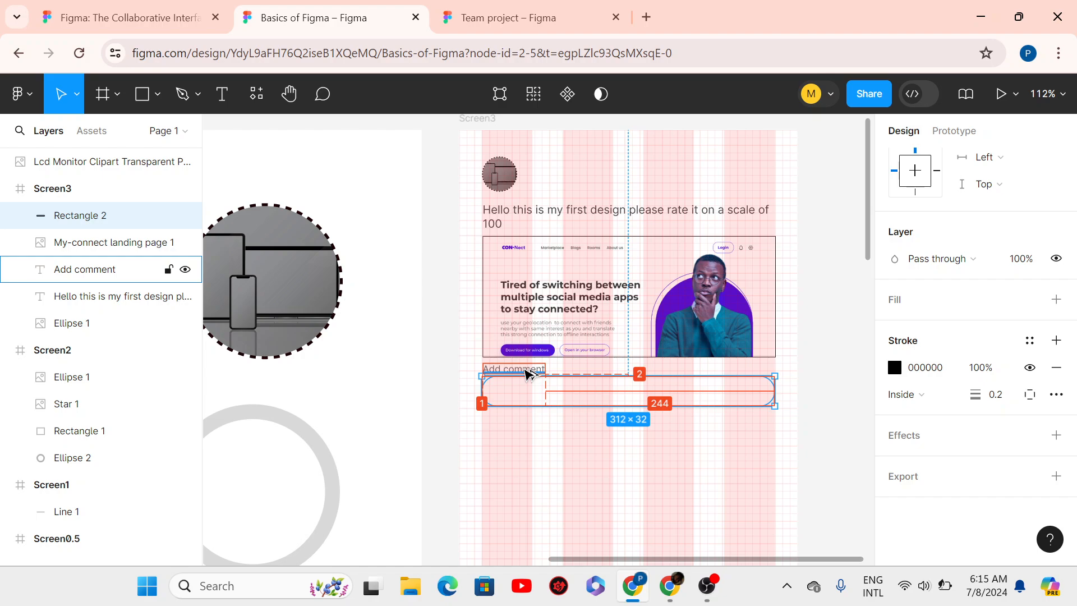
key(Down)
key(Down)
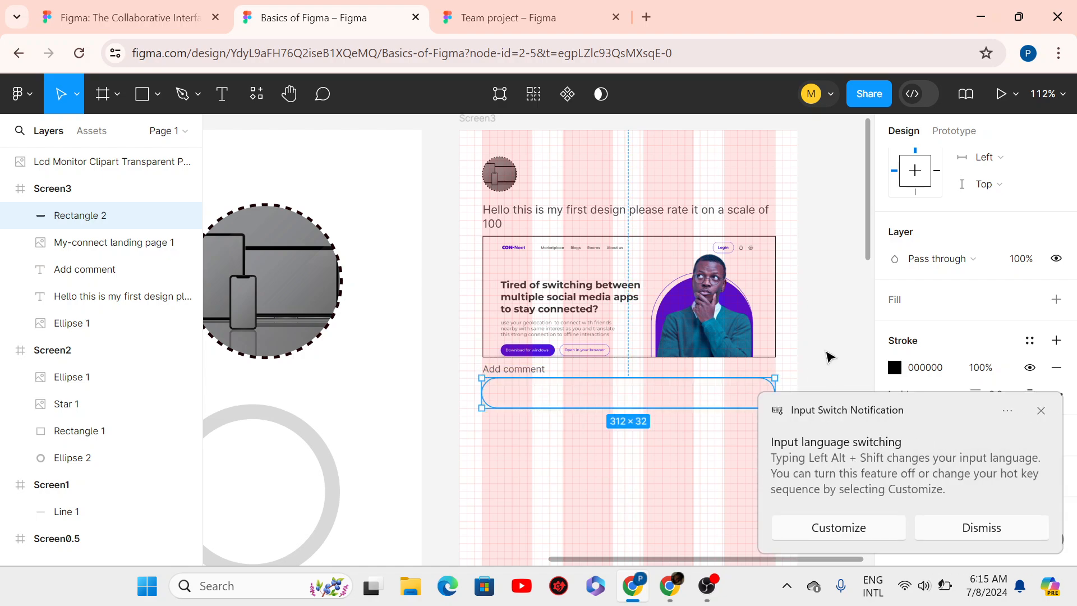
click(1042, 416)
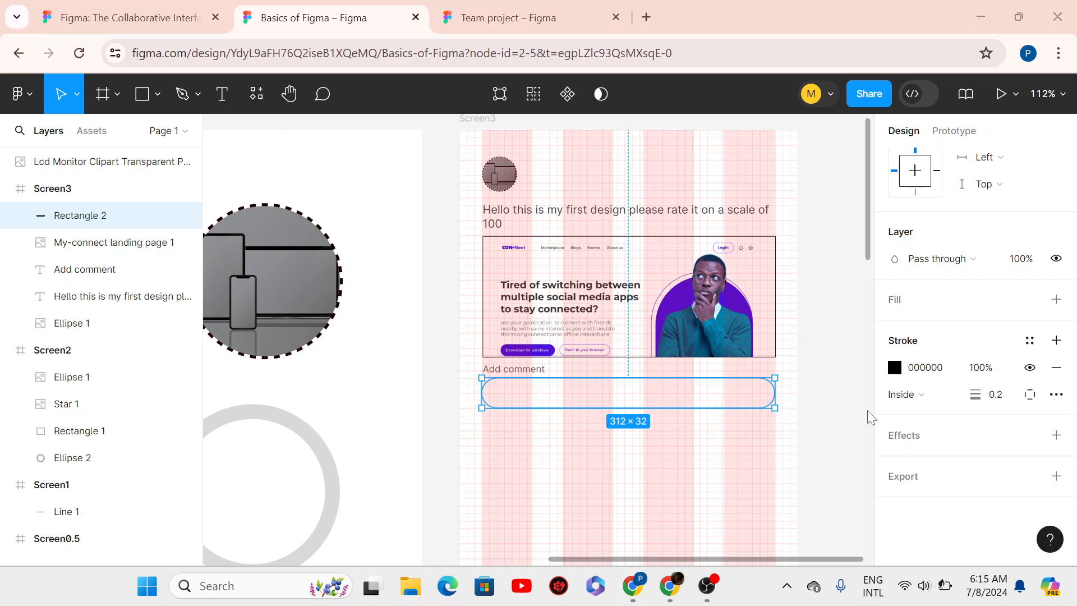
click(814, 428)
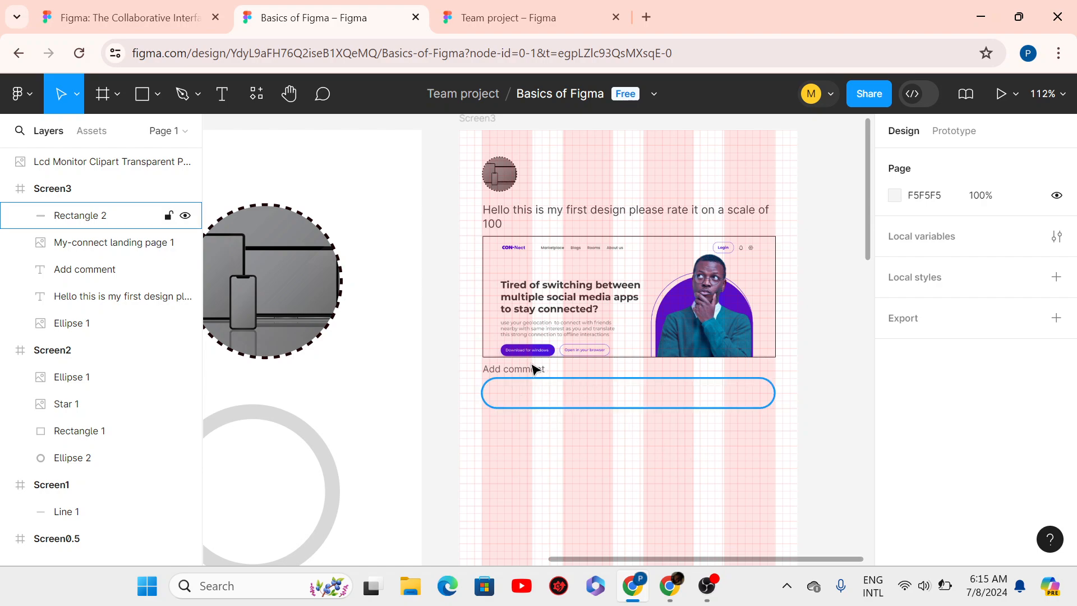
click(537, 384)
key(Down)
key(Down)
key(Down)
key(Down)
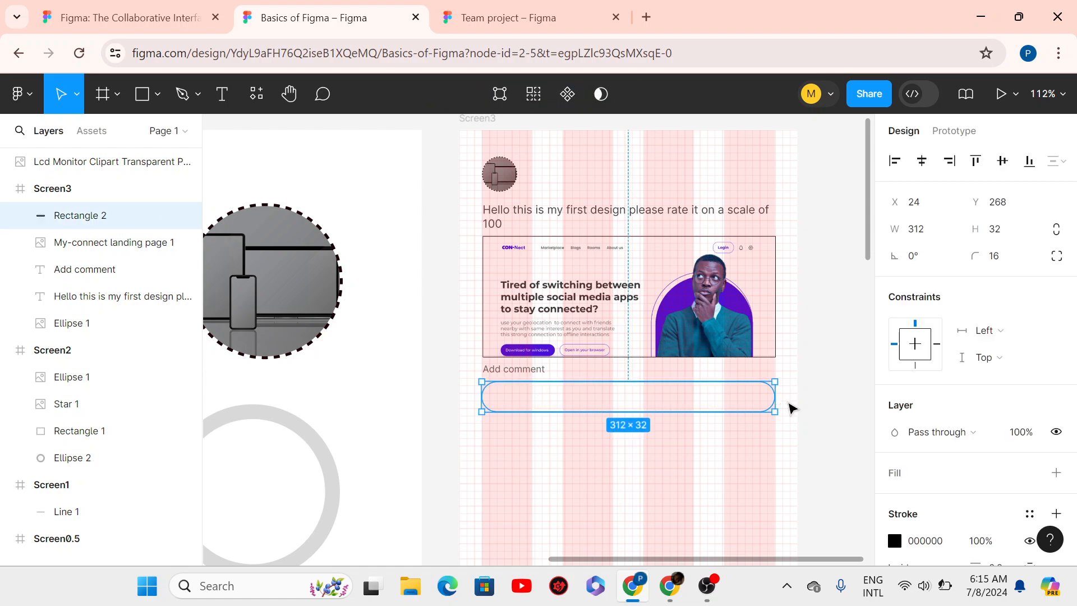
click(550, 406)
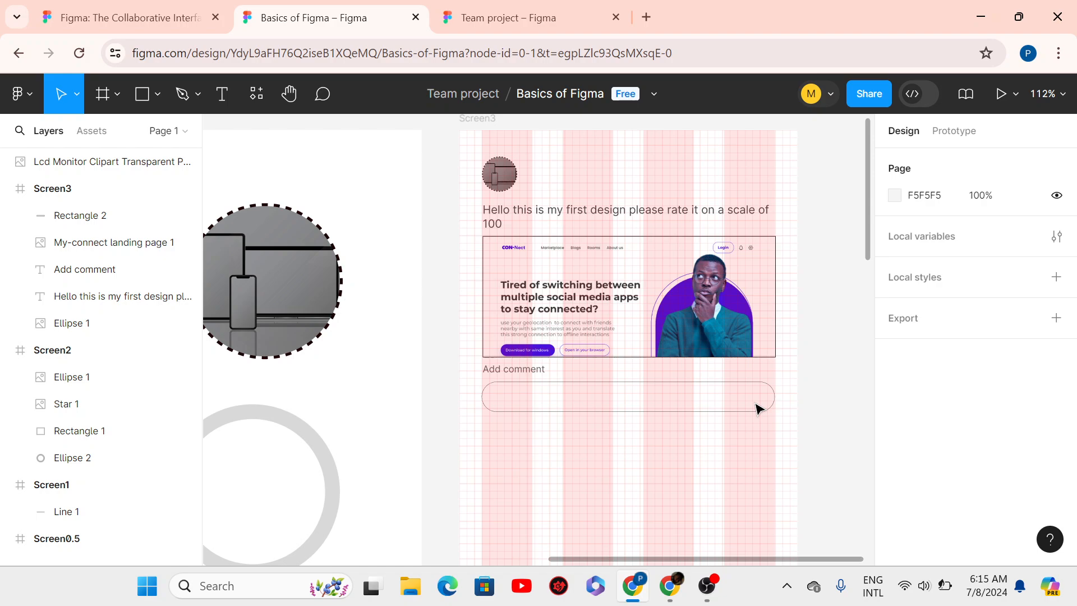
click(626, 285)
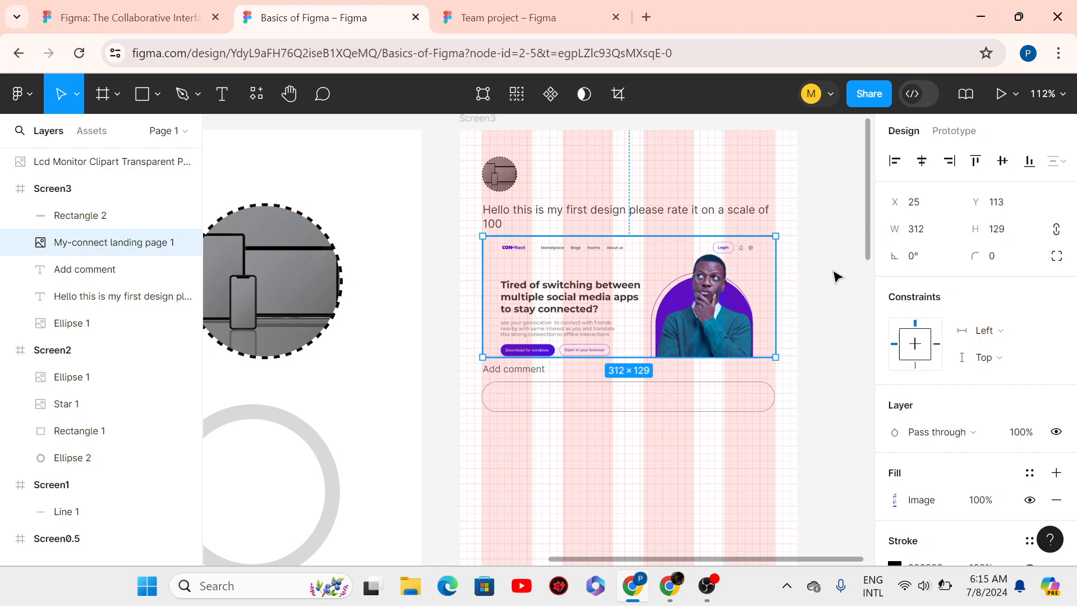
click(615, 406)
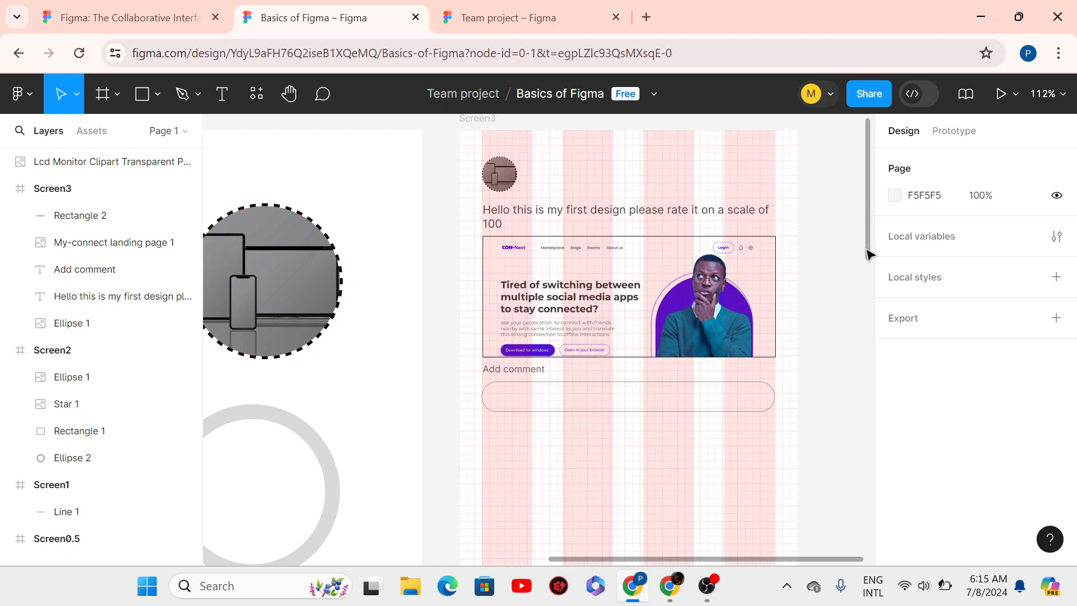
scroll(868, 254, up, 2)
scroll(862, 252, down, 1)
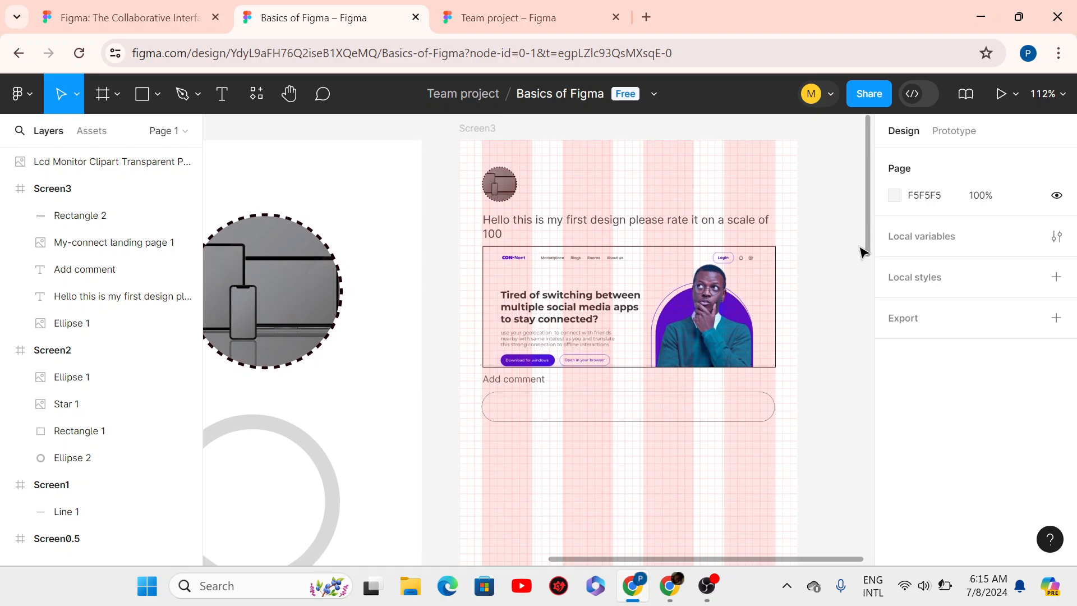
scroll(862, 252, down, 1)
scroll(862, 252, up, 1)
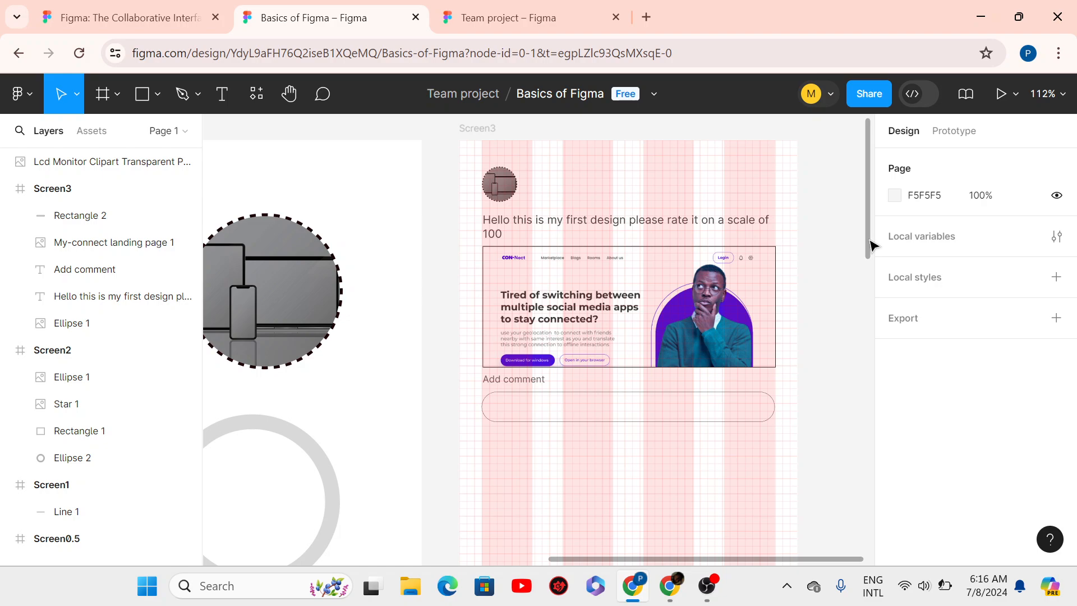
- Search the community plugins for 'icon' and run the Iconify plugin
click(257, 103)
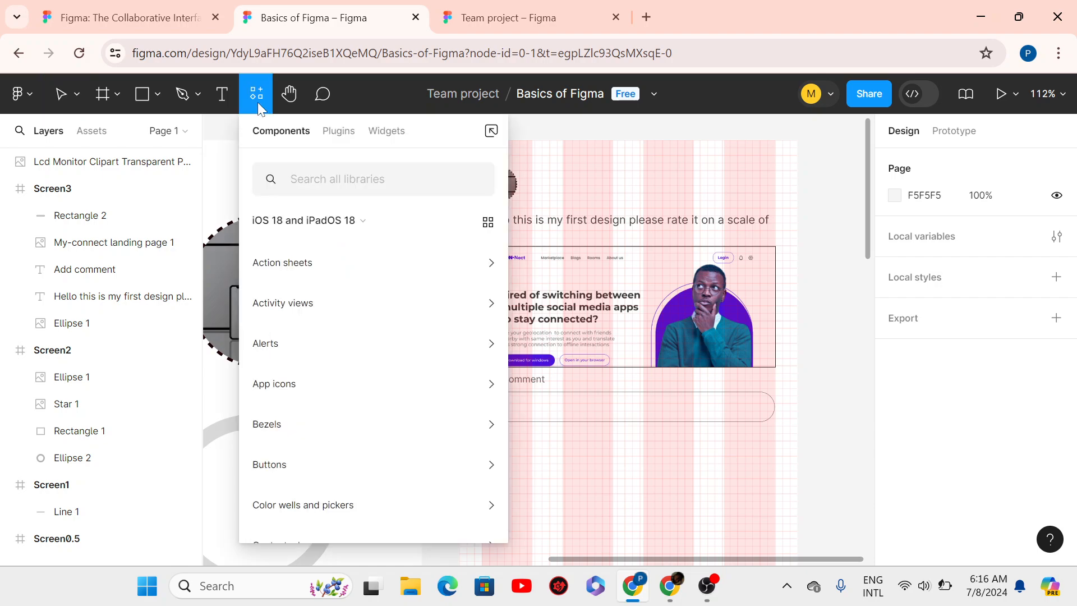
click(343, 139)
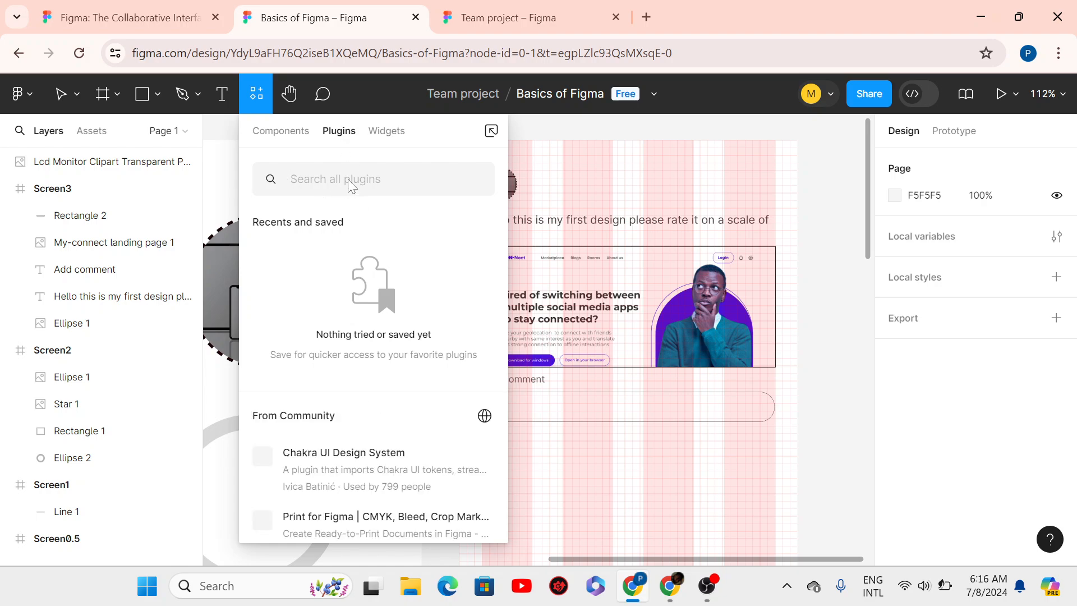
text(ic)
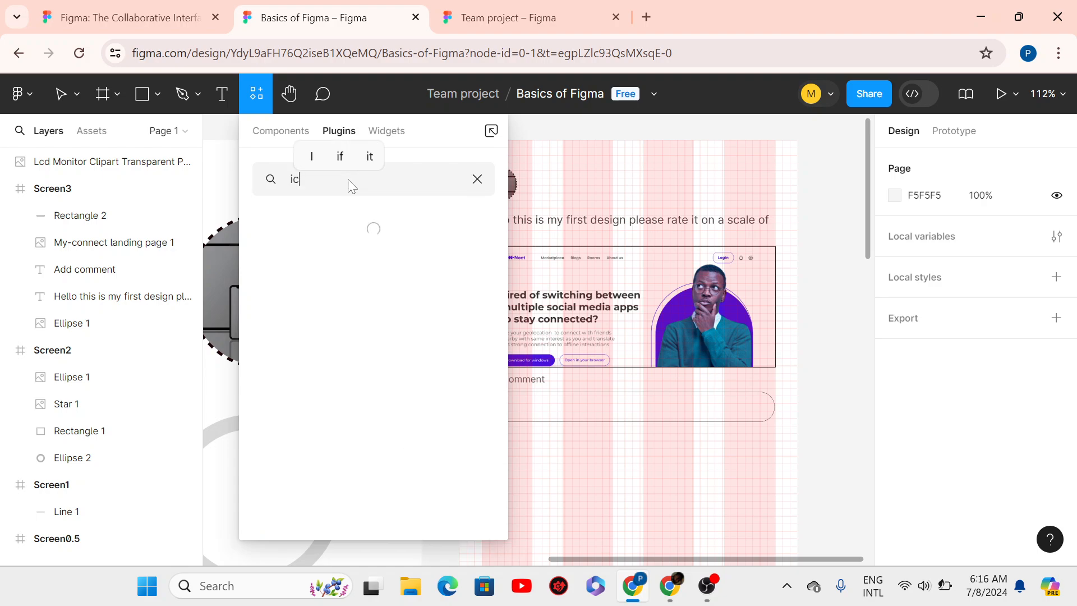
text(on)
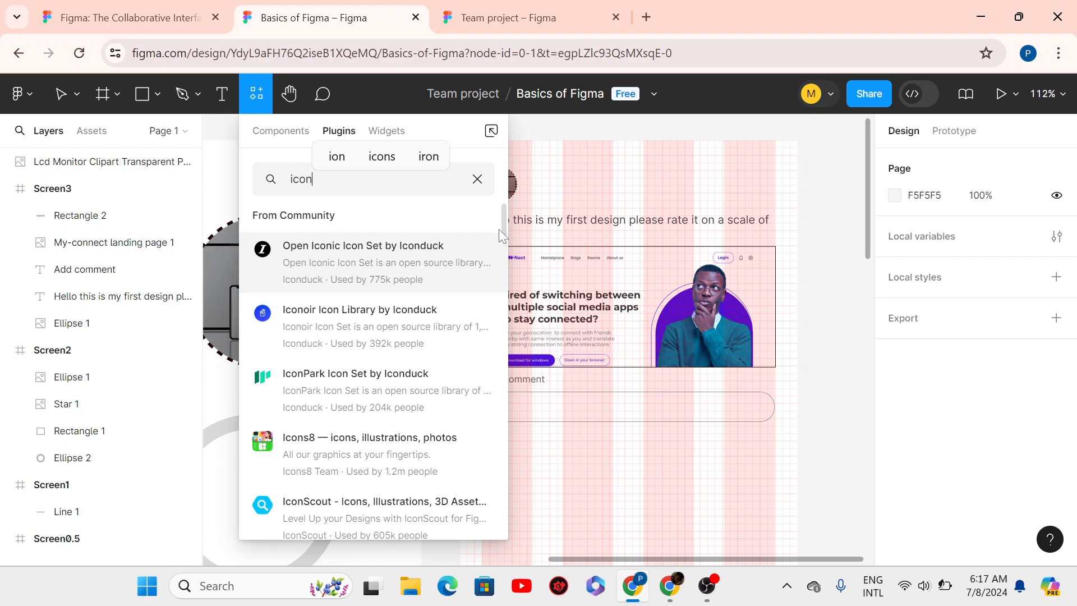
drag(501, 226, 503, 275)
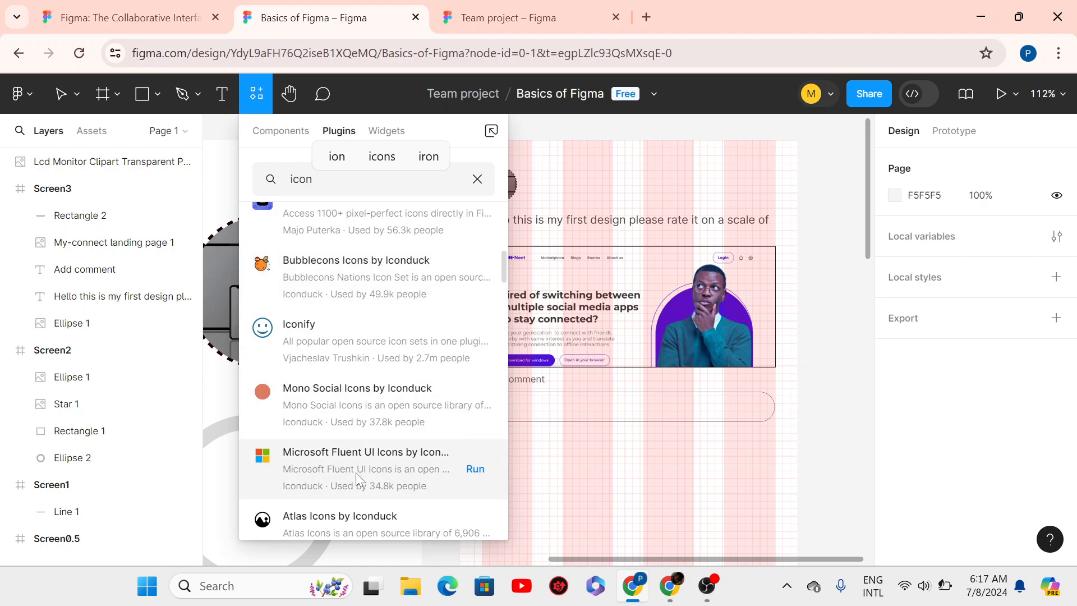
click(321, 330)
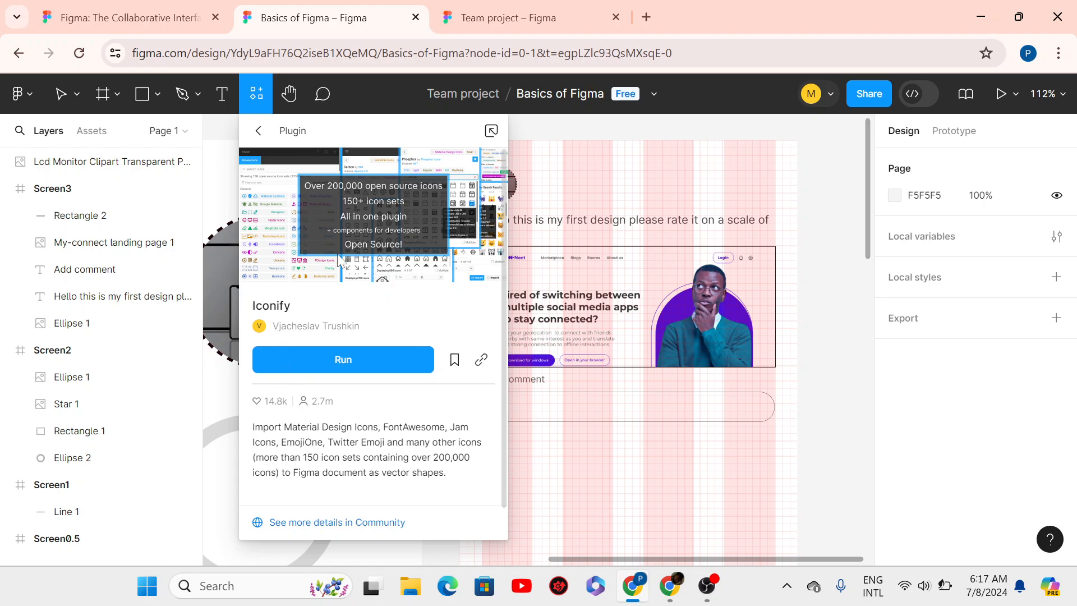
click(294, 359)
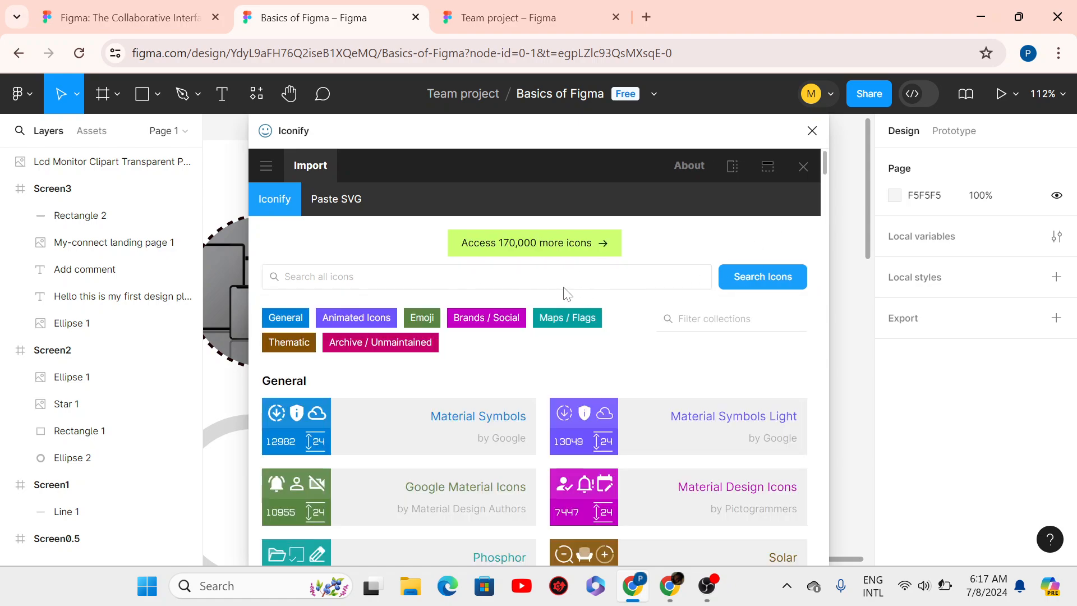
- Search Iconify for 'send' and import the lucide:send icon as a 24 × 24 frame
click(565, 285)
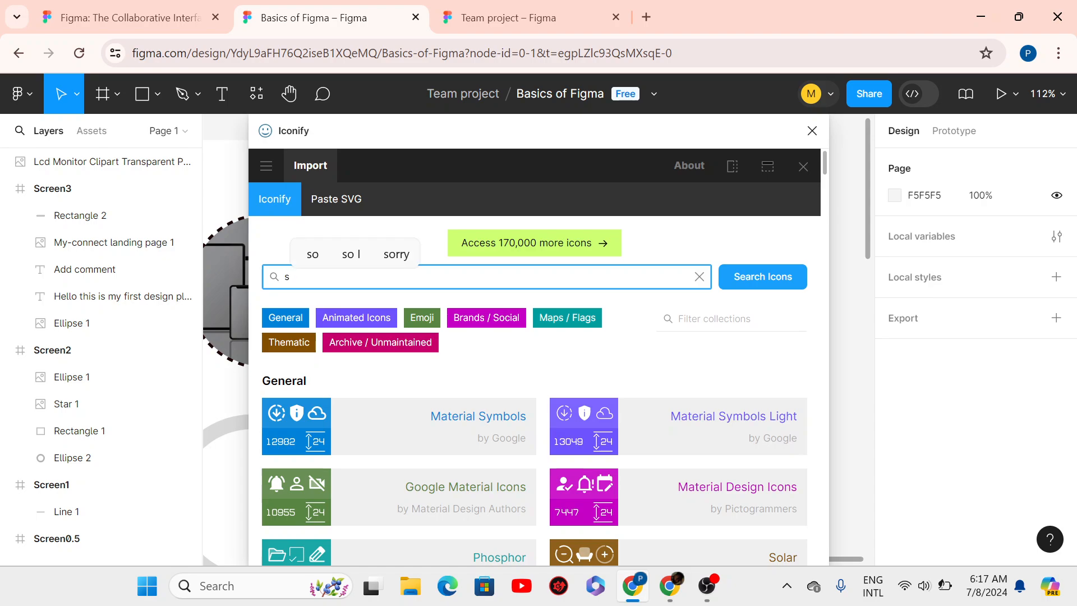
text(send)
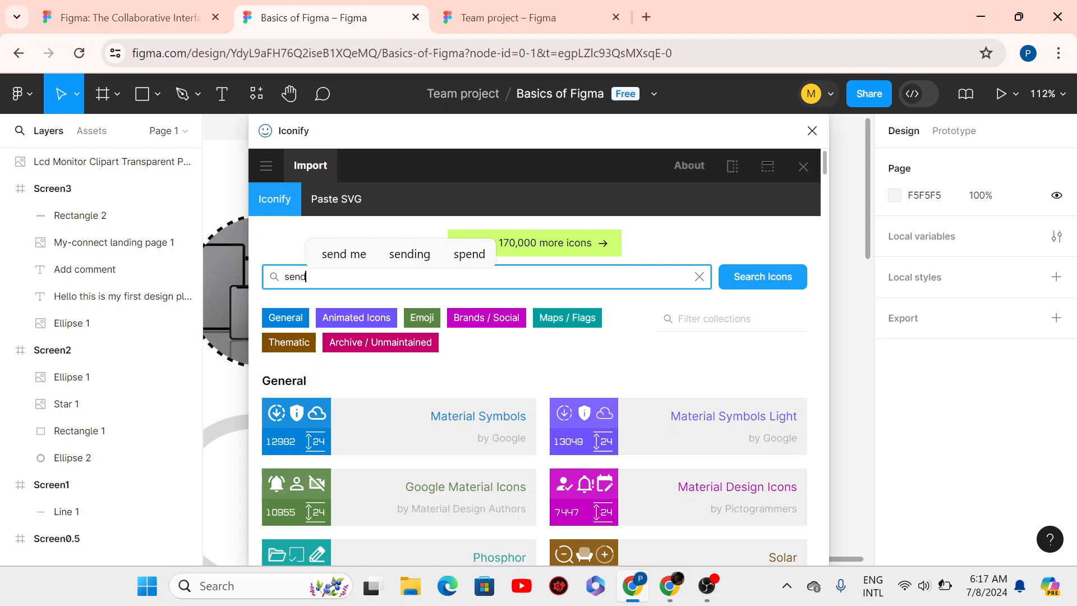
key(Return)
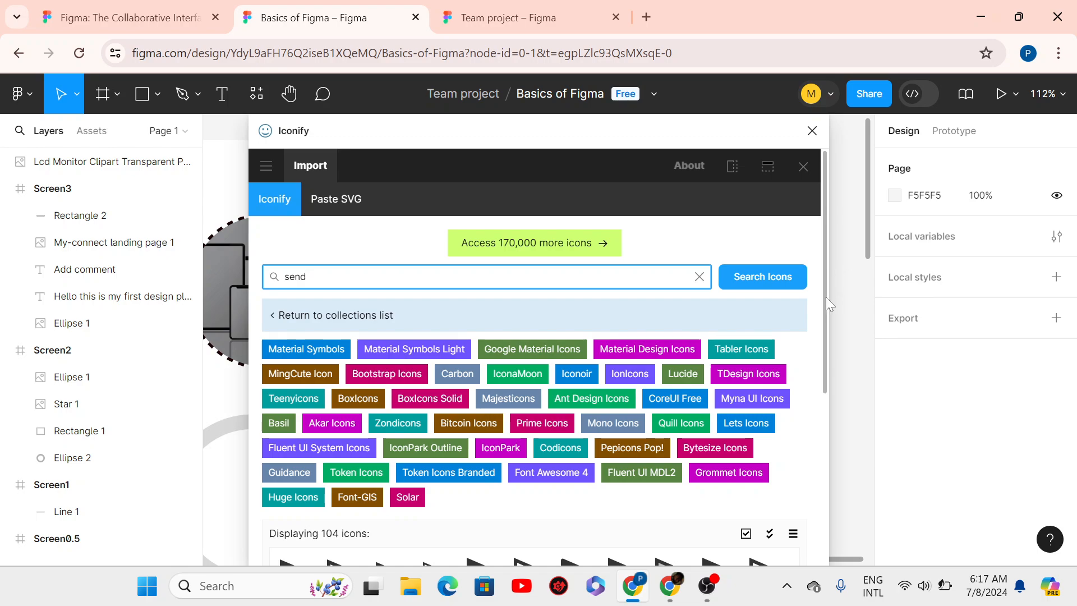
scroll(825, 298, down, 4)
scroll(812, 433, down, 2)
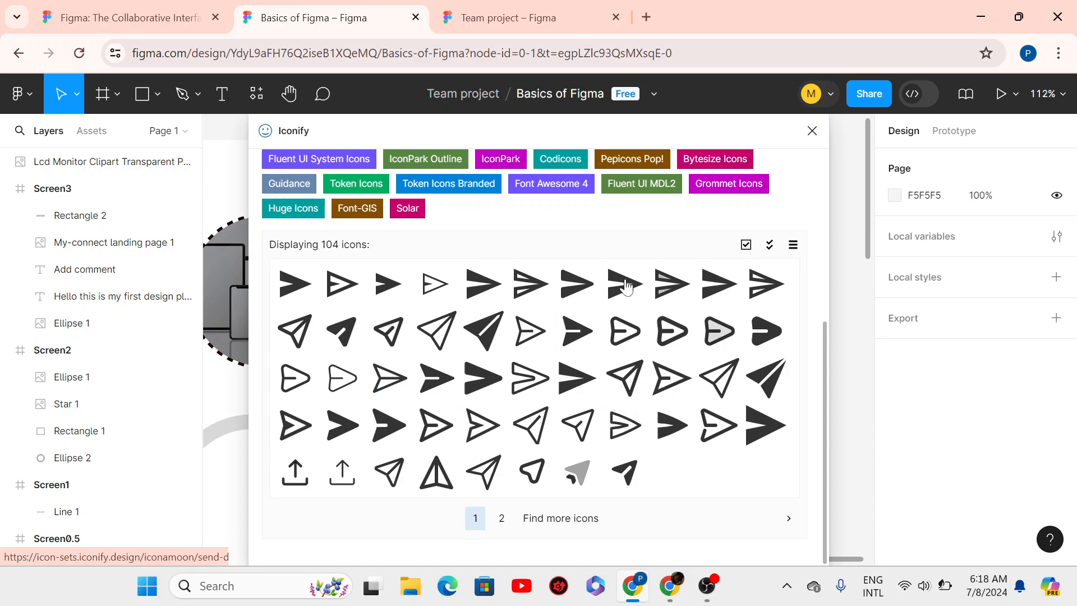
click(634, 383)
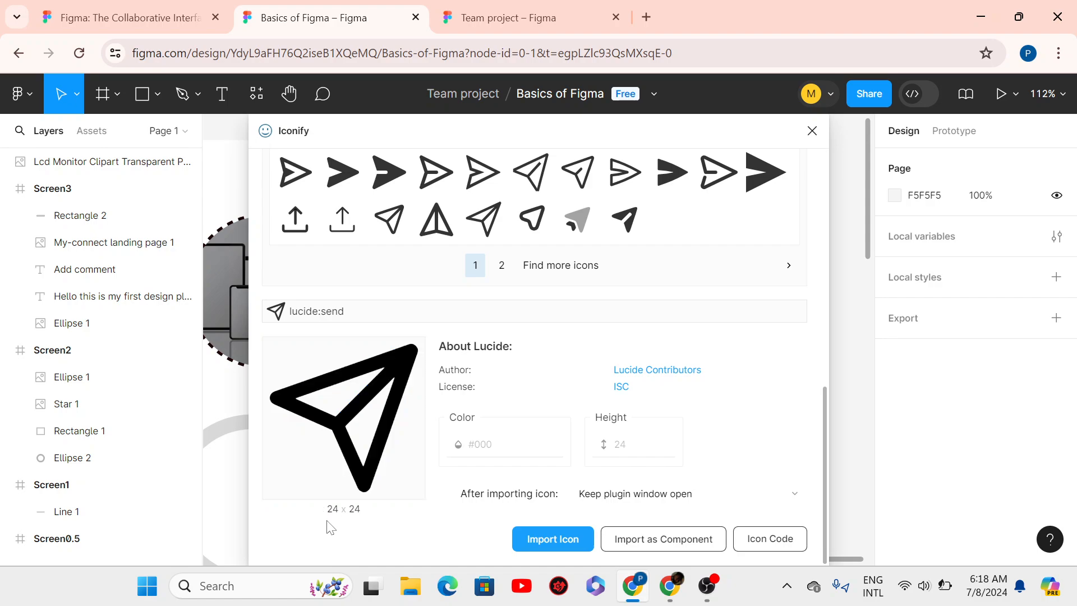
click(546, 541)
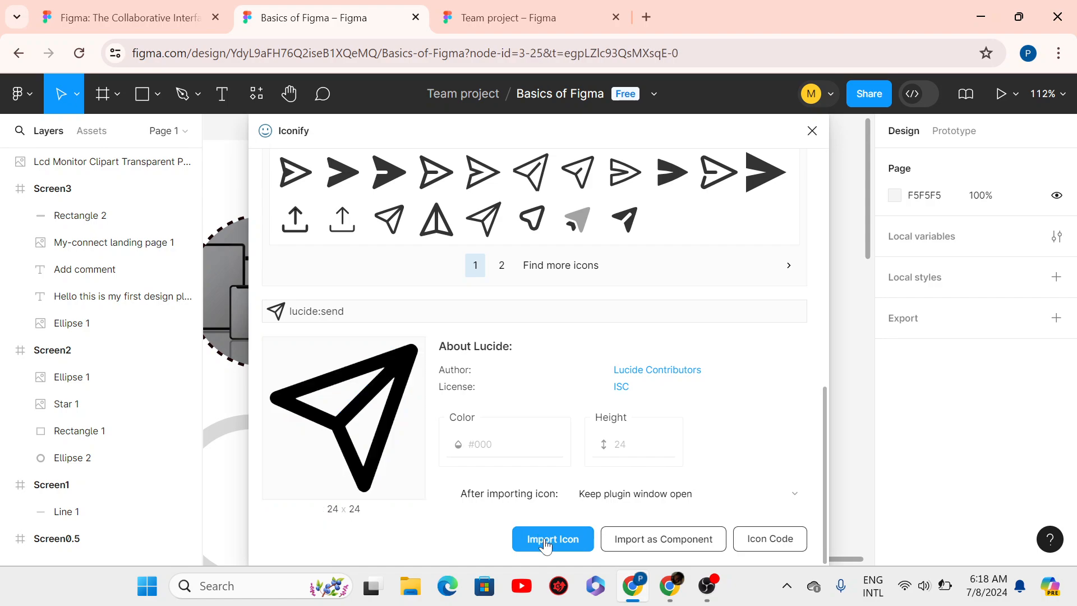
- Close Iconify and move the send icon into the comment box's right end at X 299, Y 272
click(813, 131)
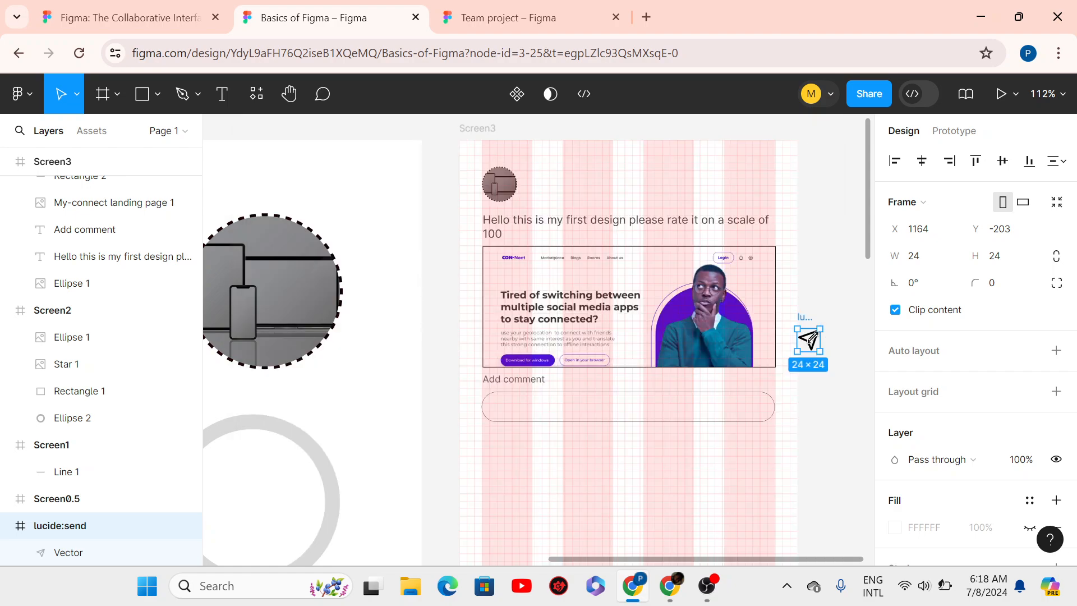
drag(815, 348, 754, 414)
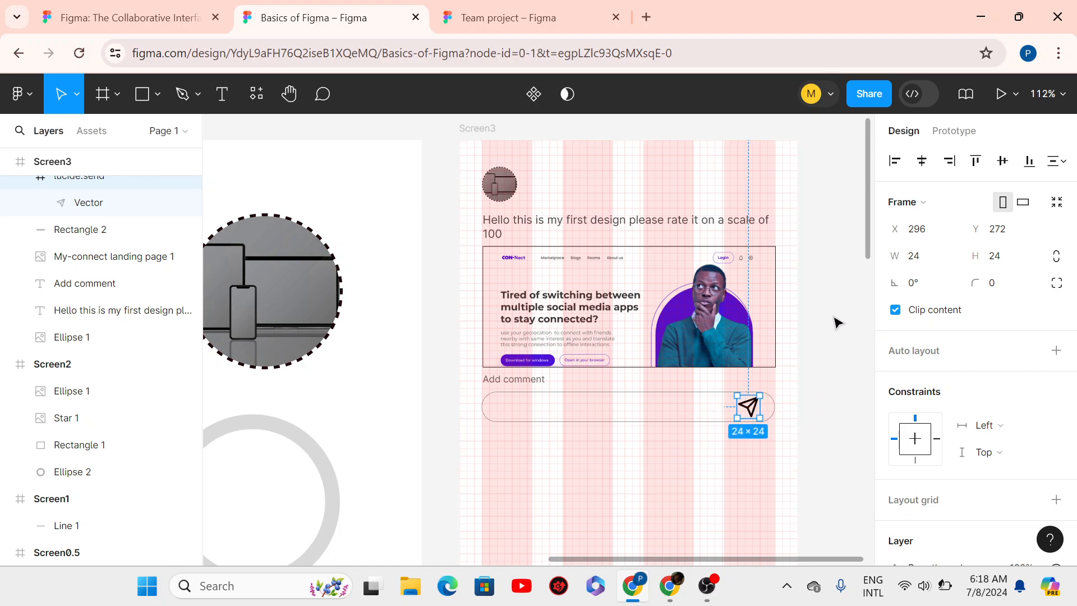
click(812, 374)
drag(757, 416, 757, 417)
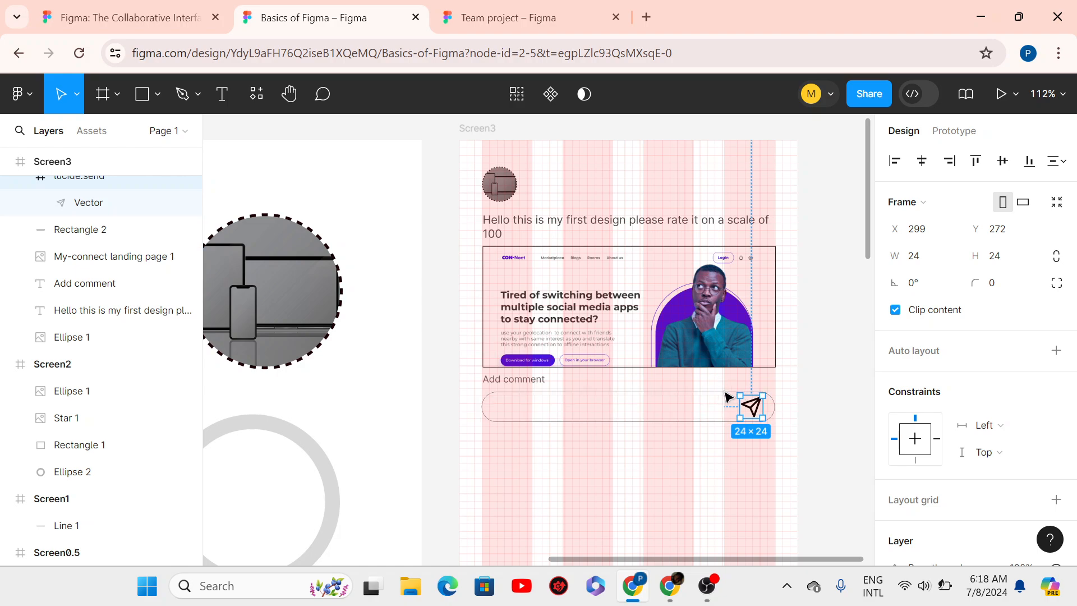
drag(1075, 272, 1068, 534)
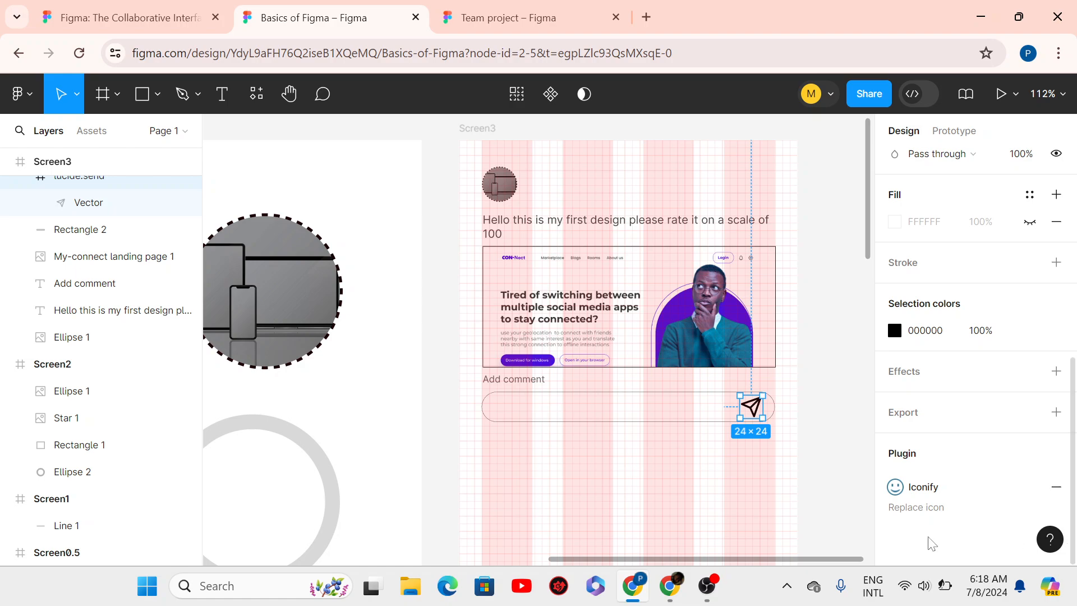
- Set the send icon's black 000000 colour to 70% opacity
click(977, 337)
double_click(976, 337)
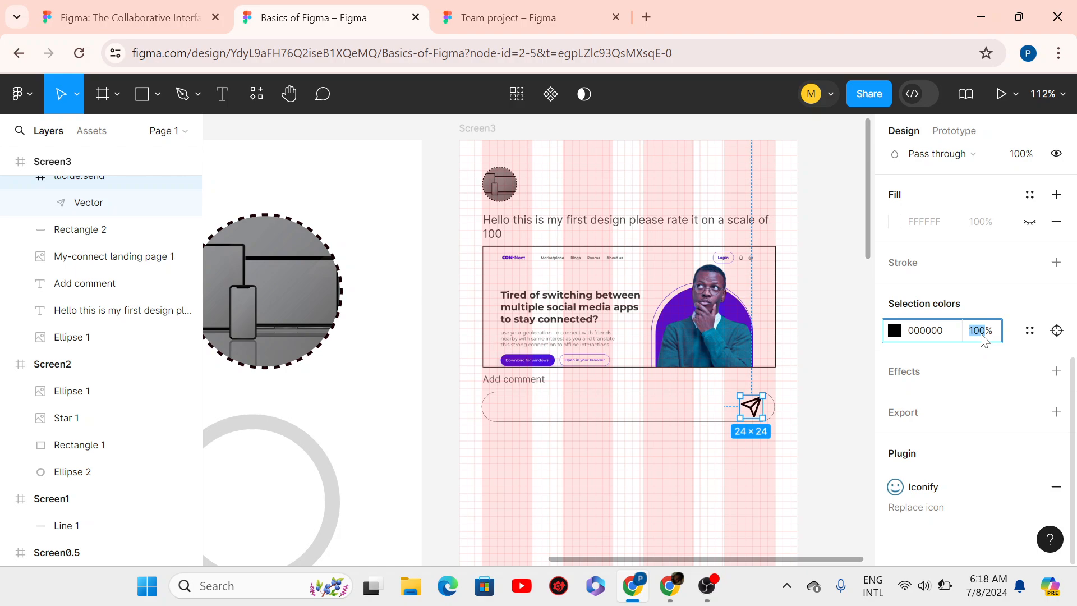
text(80)
key(Return)
click(982, 338)
text(70)
key(Return)
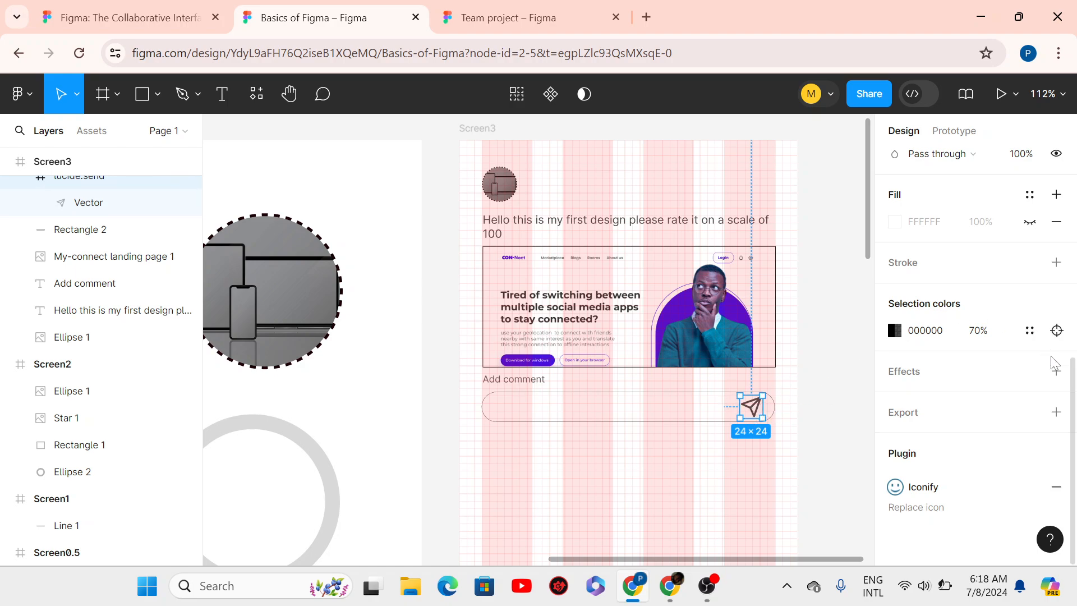
scroll(1052, 364, up, 5)
scroll(1050, 393, down, 5)
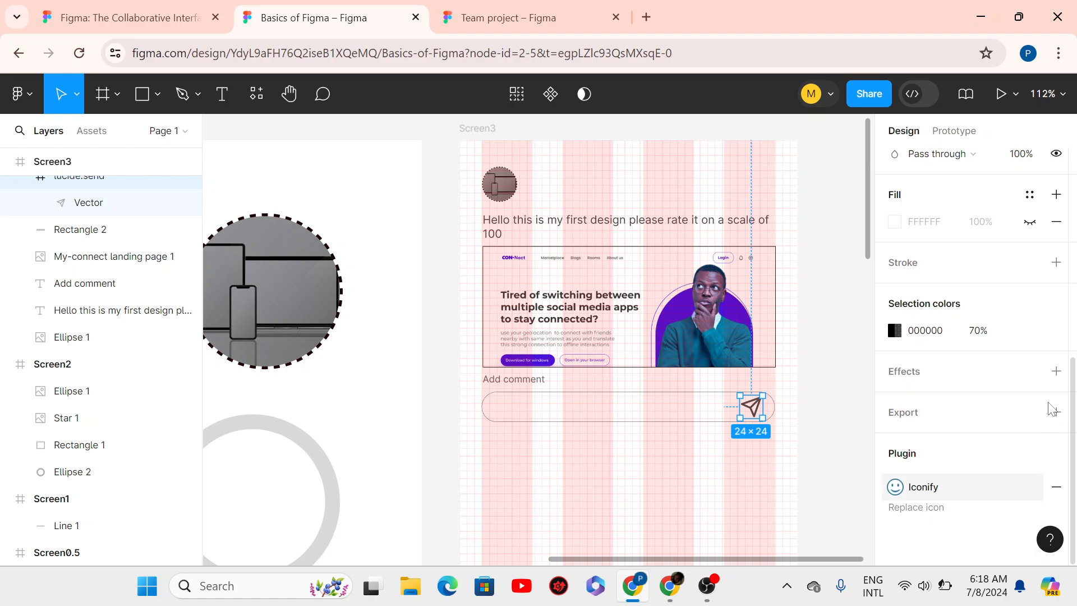
scroll(1051, 408, up, 5)
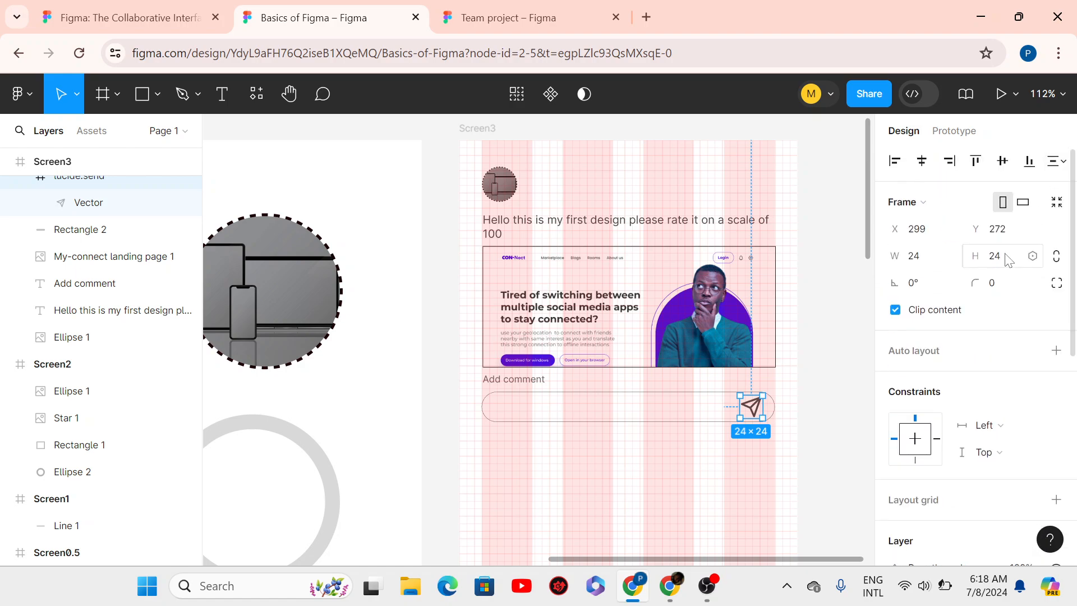
- Scale the send icon to 18 × 18 (0.75x), anchored at its right-middle point
key(k)
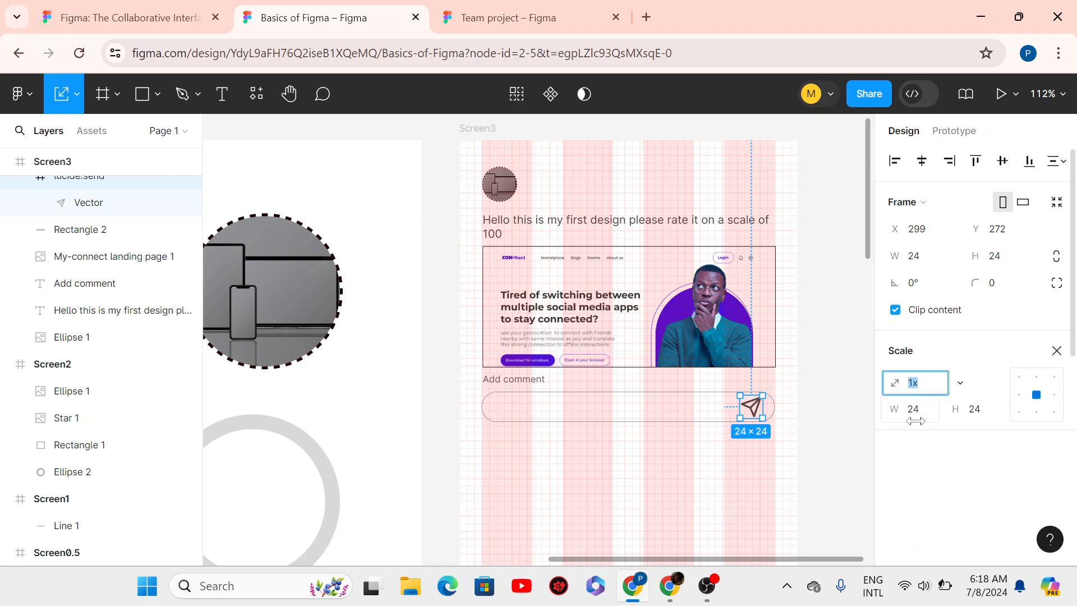
click(923, 409)
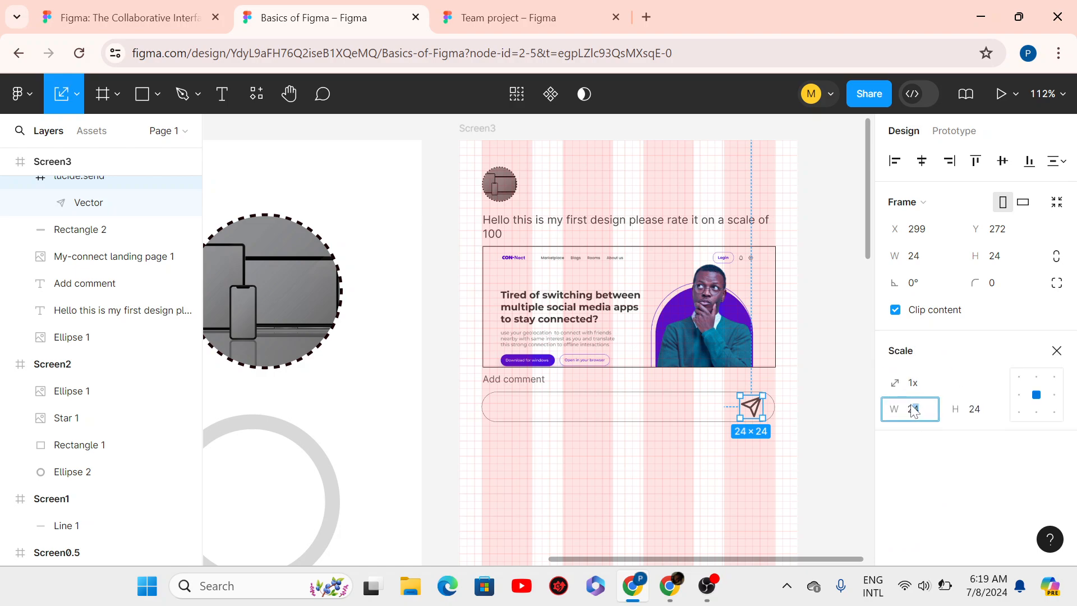
click(1054, 395)
double_click(920, 414)
text(18)
key(Return)
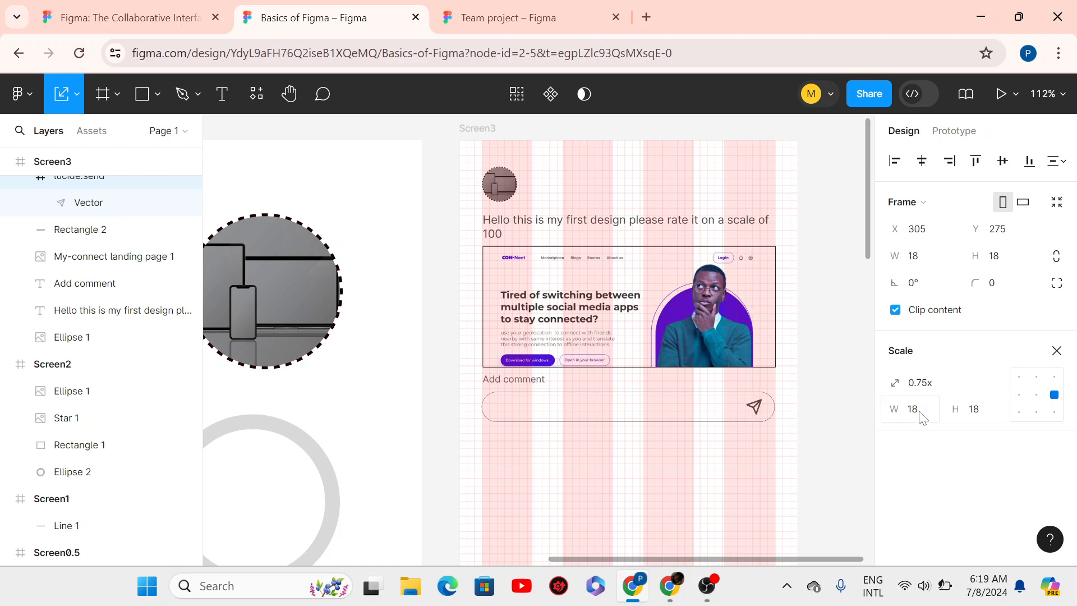
- Select the send icon and measure its spacing to the comment box edges
click(816, 414)
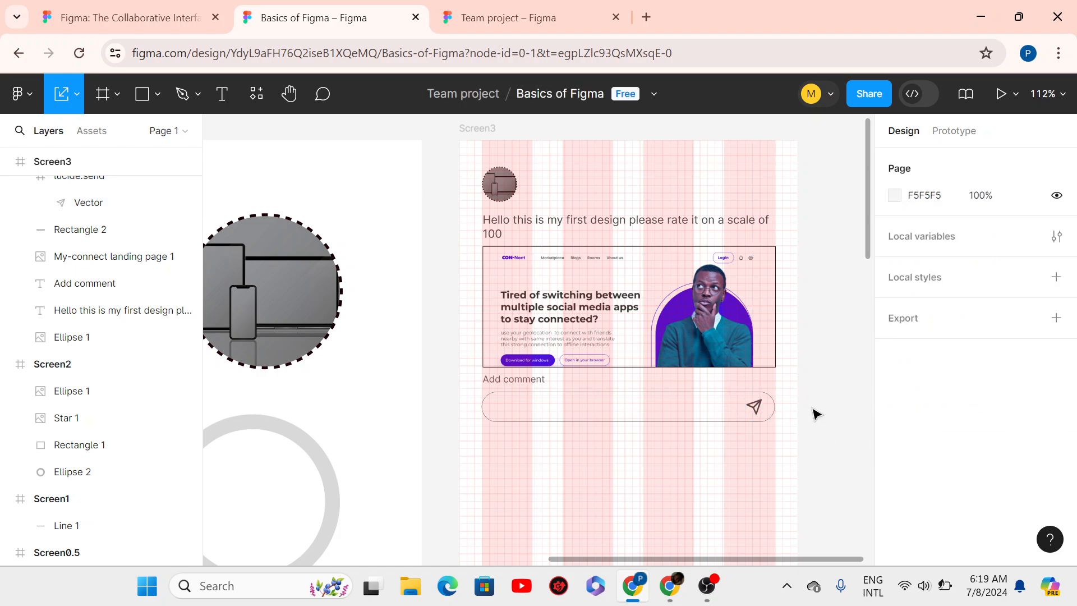
click(760, 409)
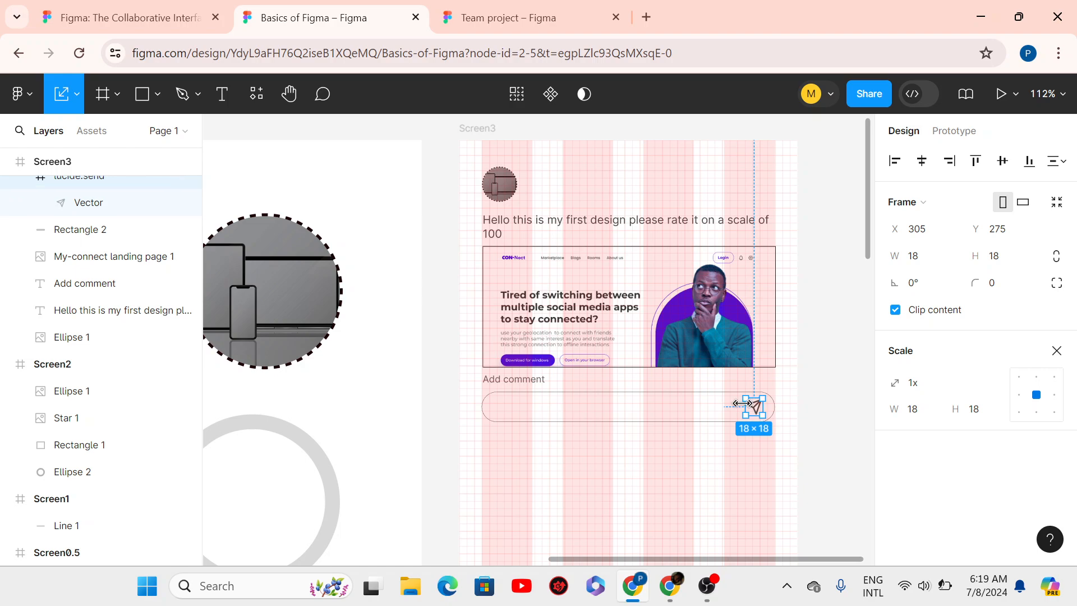
key(alt)
key(alt)
key(alt)
key(alt)
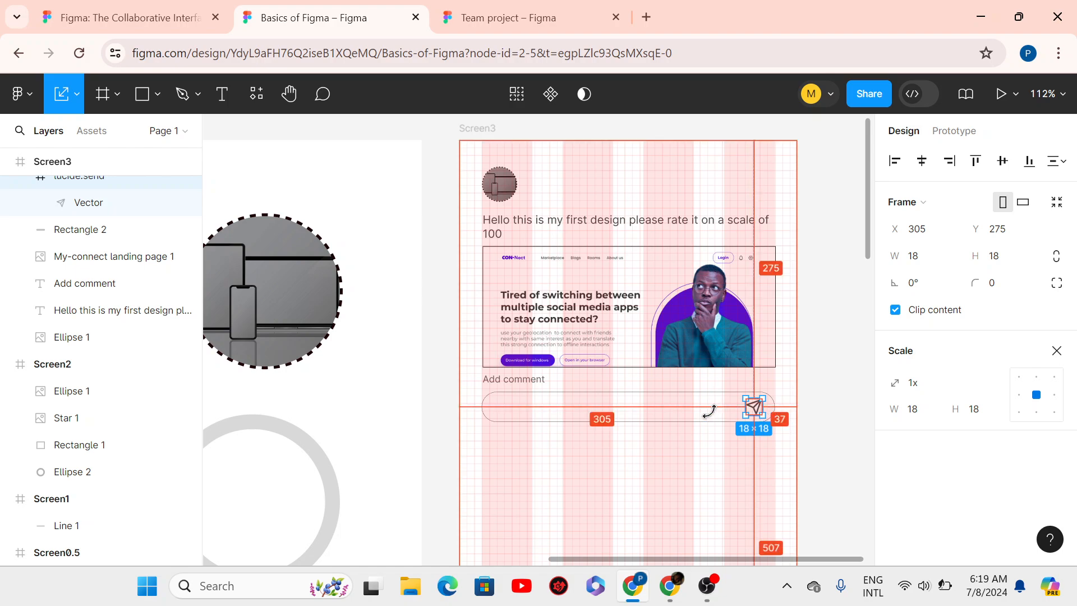
key(alt)
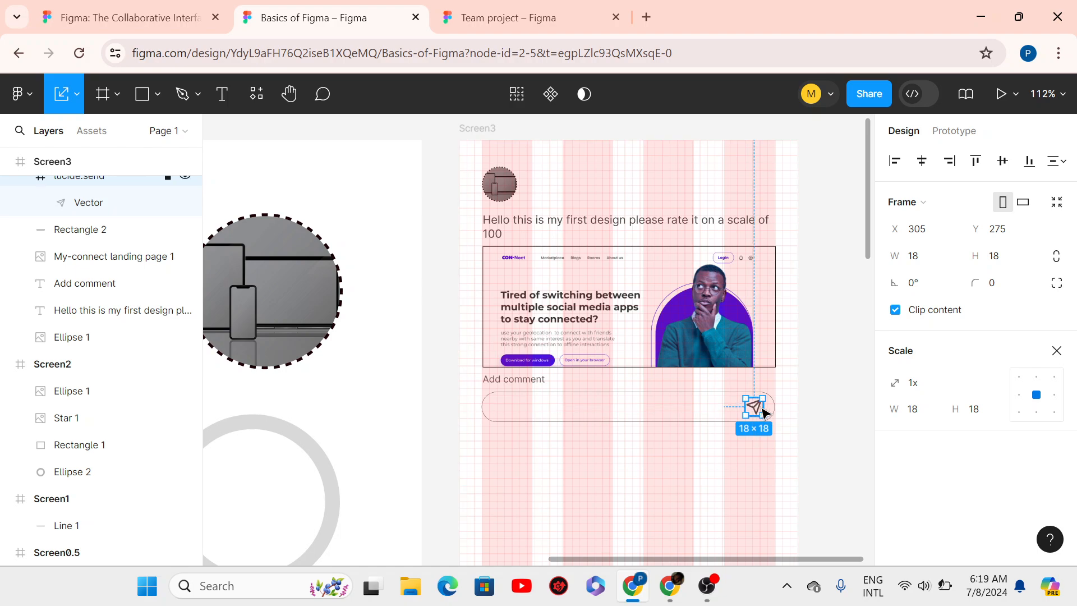
click(819, 402)
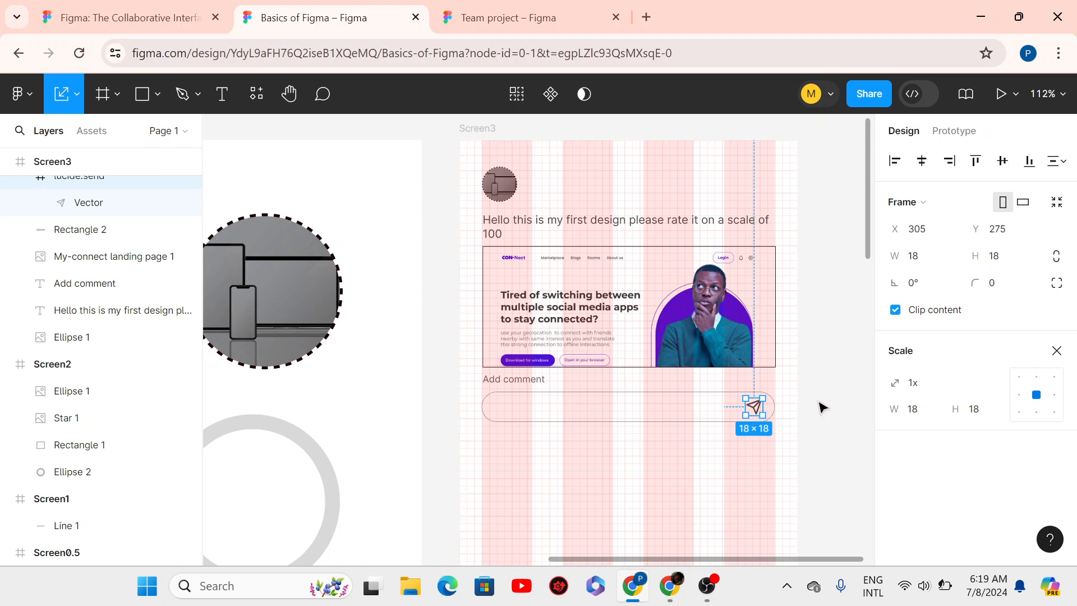
click(761, 412)
- Nudge the send icon to X 302, Y 275, just inside the box's right end
key(Right)
key(Right)
key(Right)
key(Right)
key(Right)
key(Right)
key(Right)
key(Right)
key(Right)
key(Right)
key(Right)
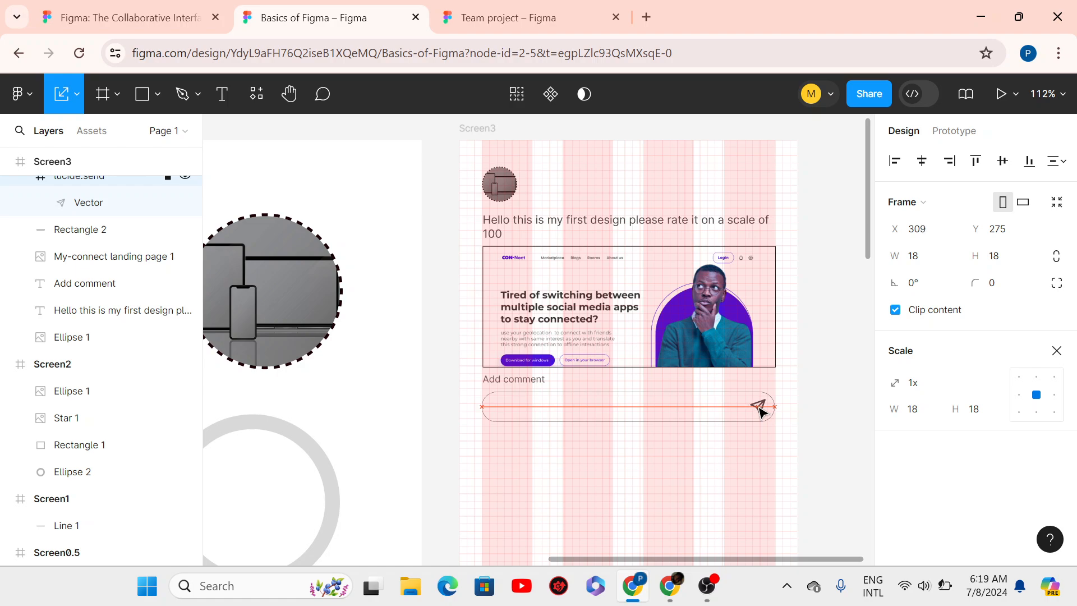
key(Right)
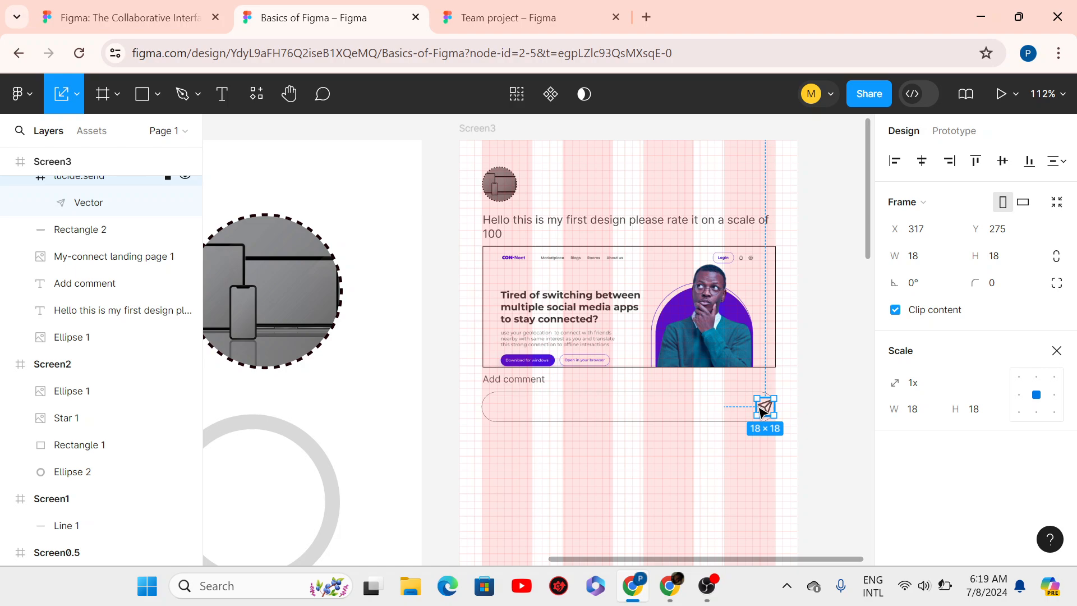
key(alt)
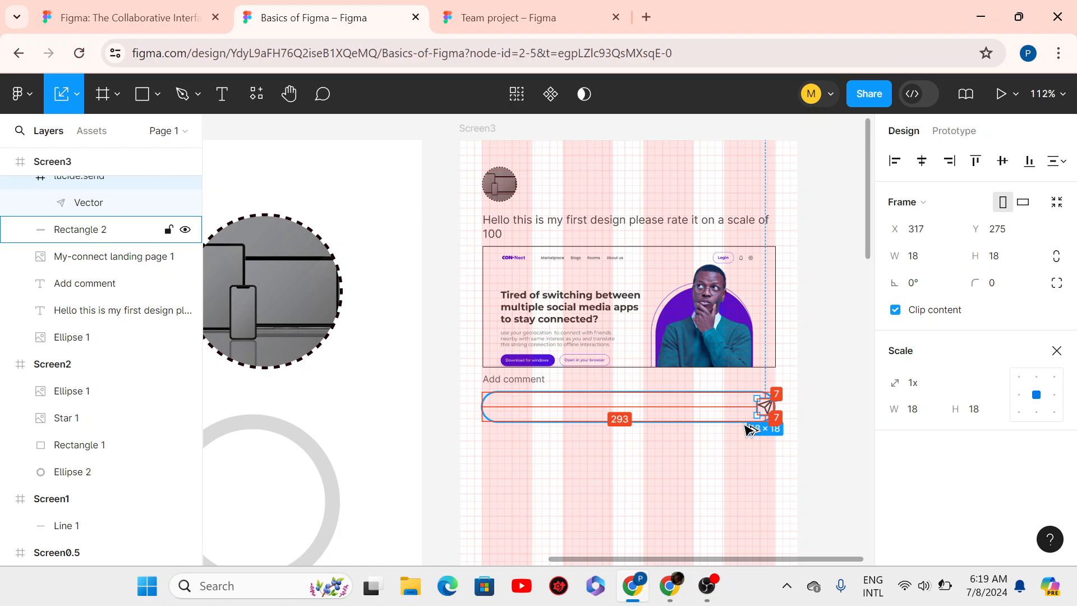
key(Left)
key(Left)
key(Left)
key(Left)
key(Left)
key(Left)
key(Left)
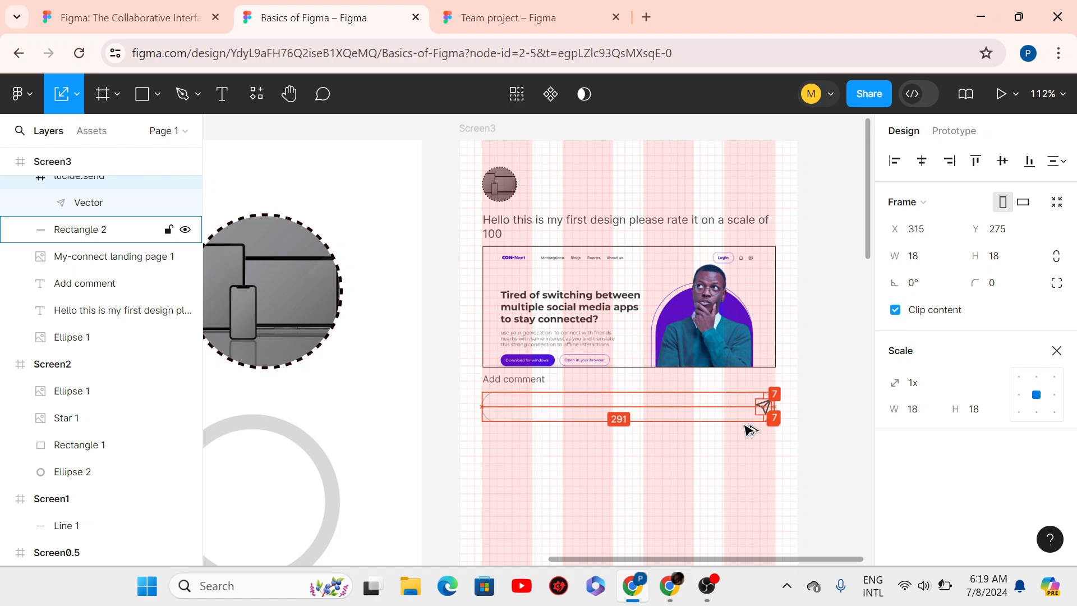
key(Left)
key(Left)
key(Left)
key(Left)
key(Left)
key(Left)
key(Left)
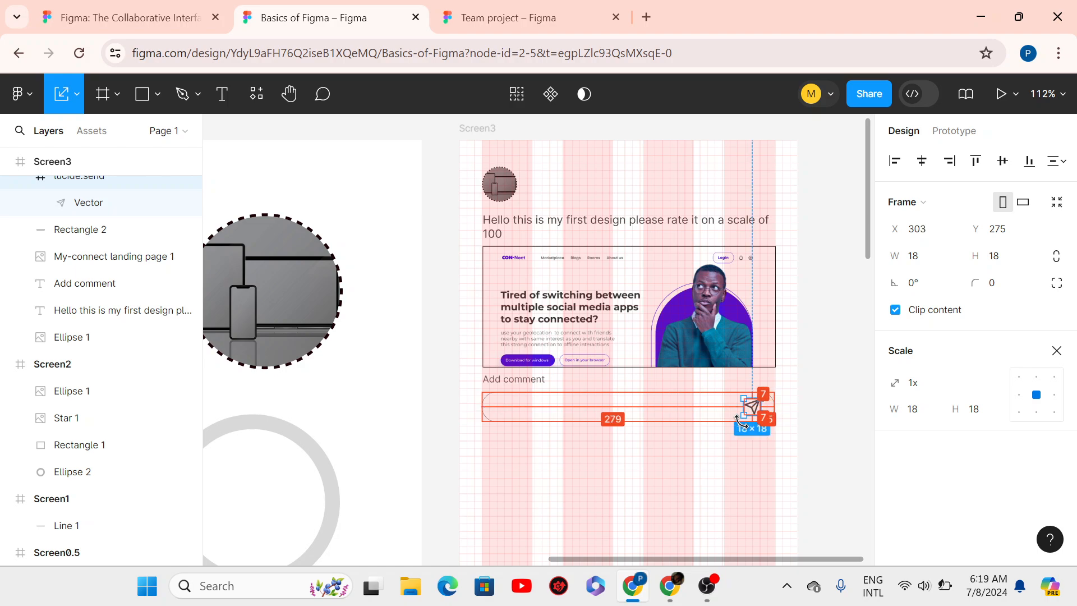
scroll(788, 418, up, 5)
key(alt)
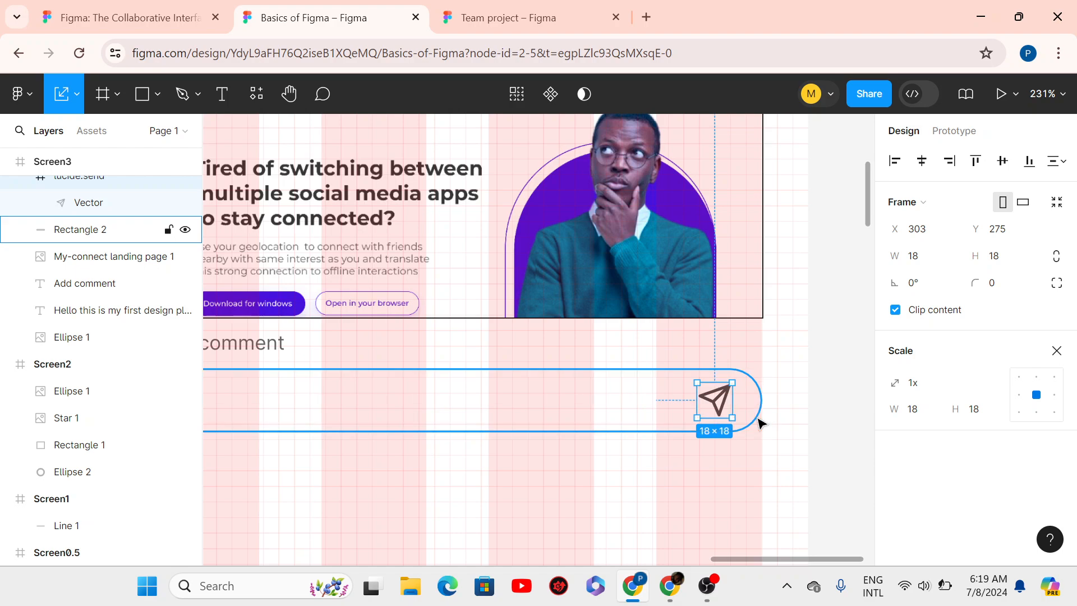
key(Left)
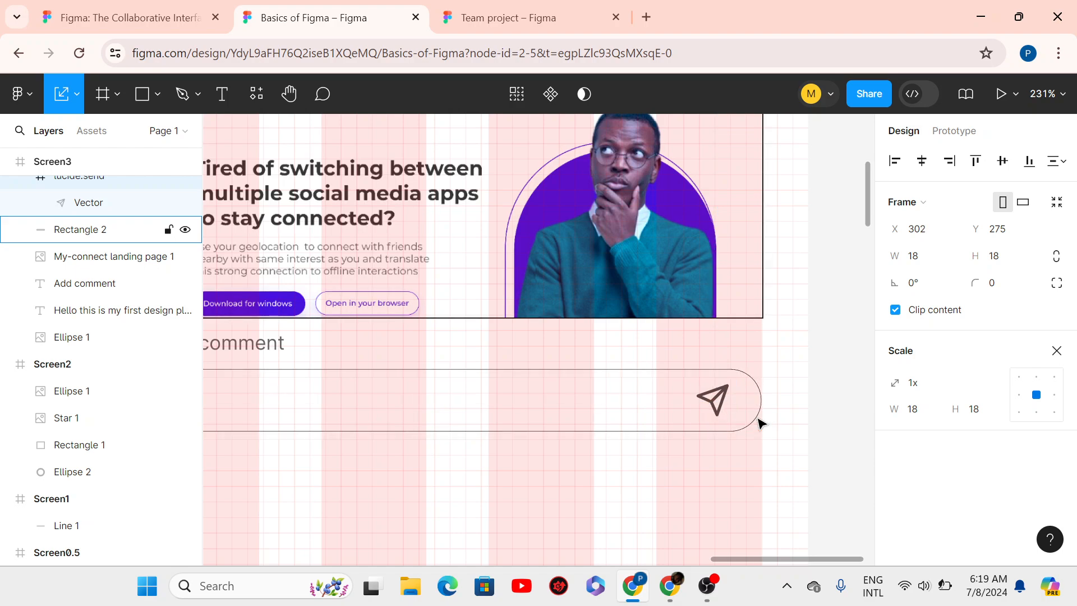
scroll(741, 418, down, 4)
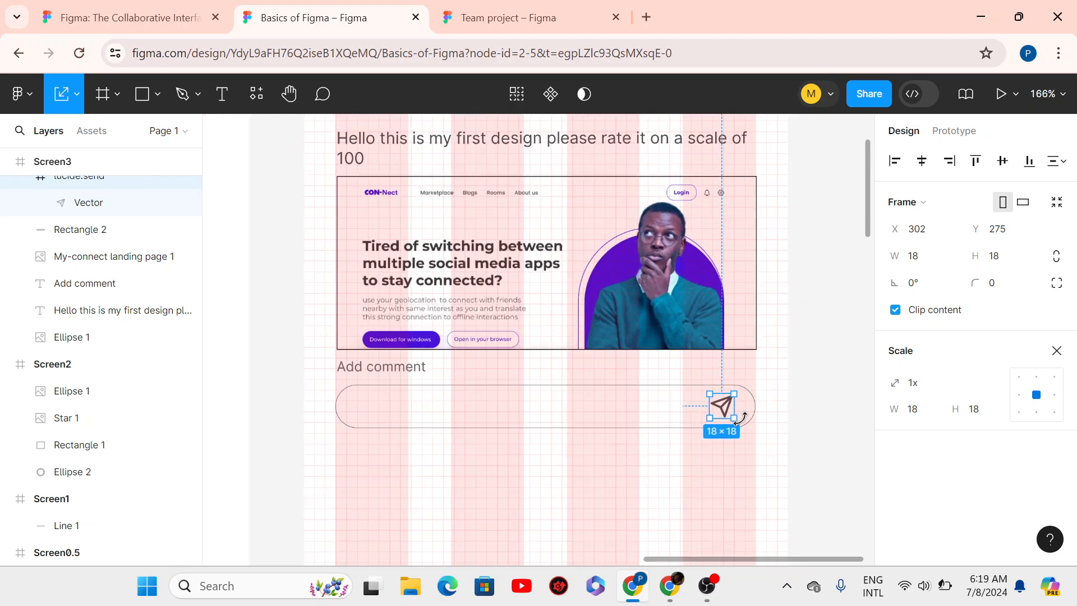
click(811, 439)
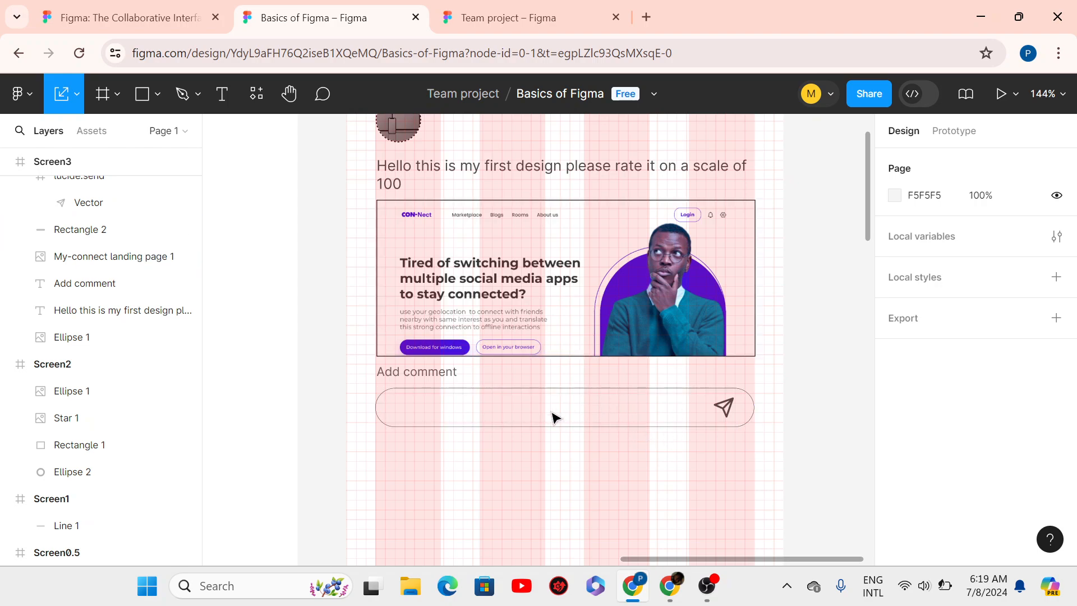
- Duplicate the Add comment label into the box and change its text to 'Say something nice......'
click(436, 375)
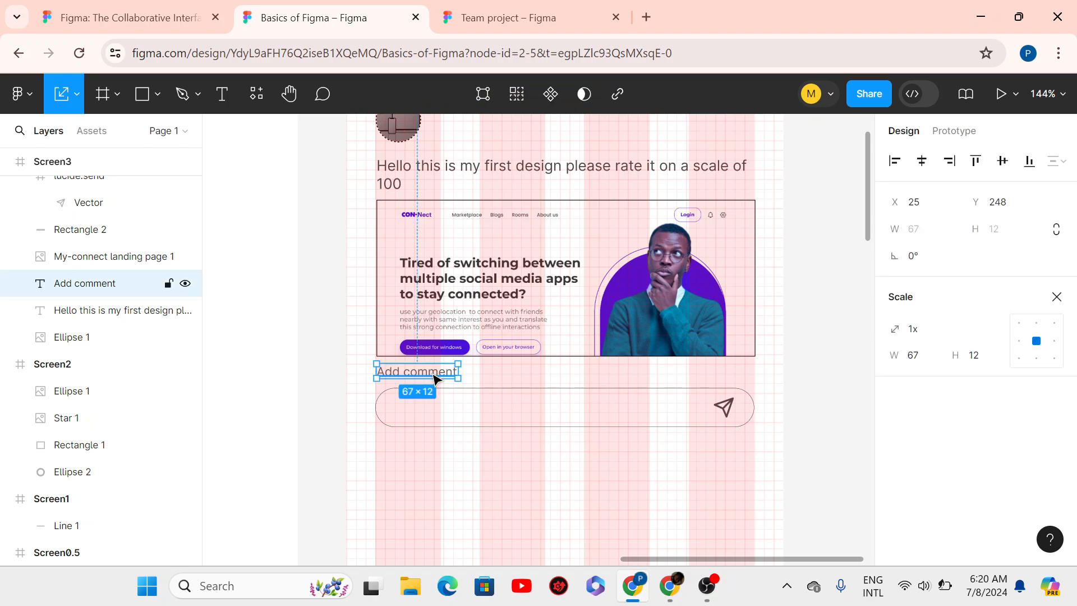
drag(436, 377, 498, 412)
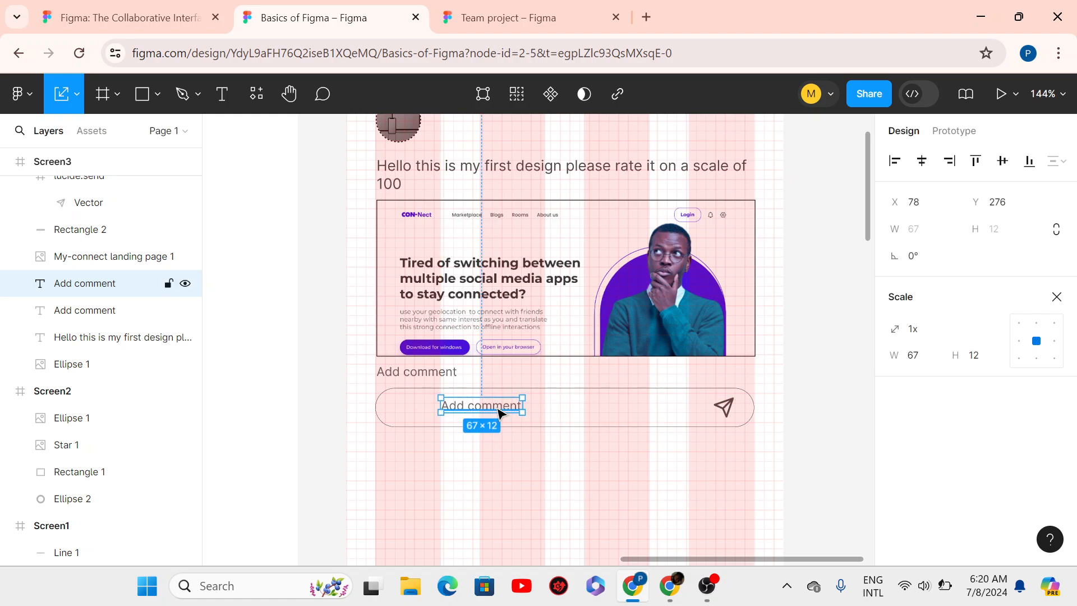
double_click(497, 409)
double_click(496, 408)
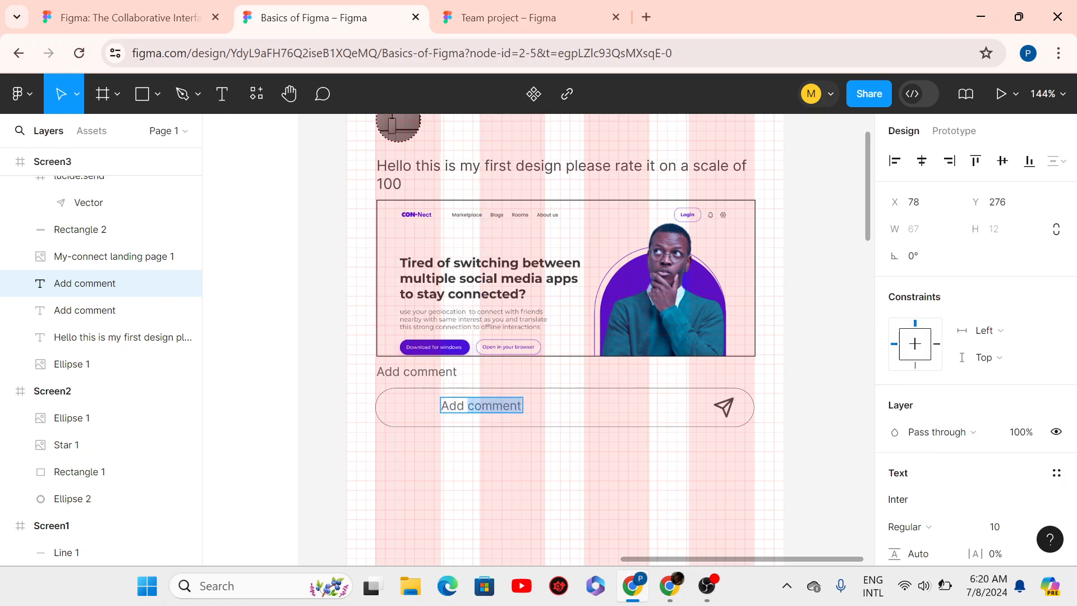
click(495, 409)
triple_click(496, 409)
triple_click(496, 409)
text(Say)
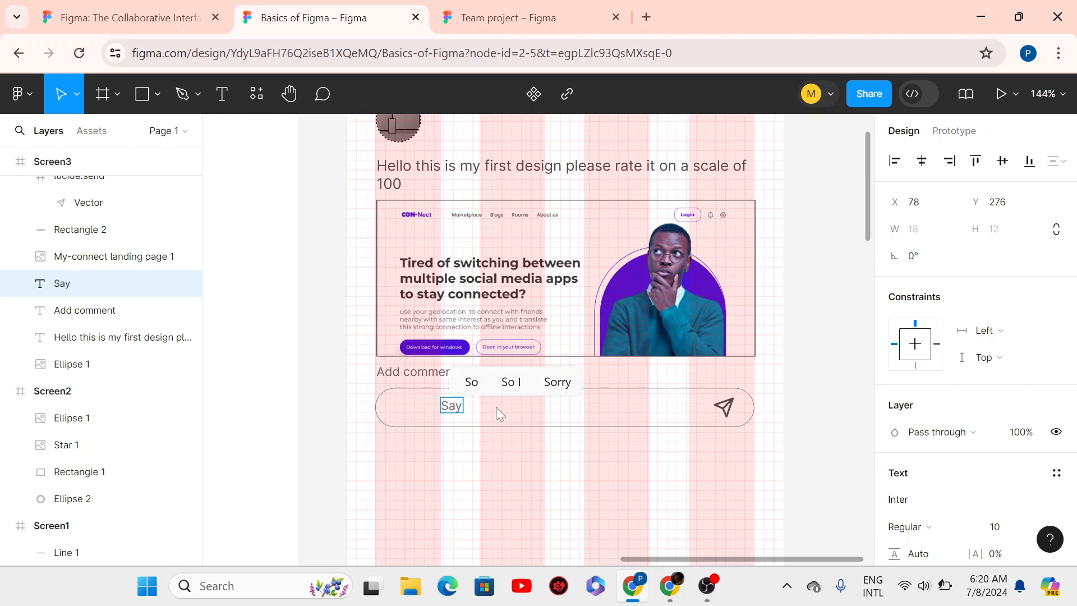
text( somehtin)
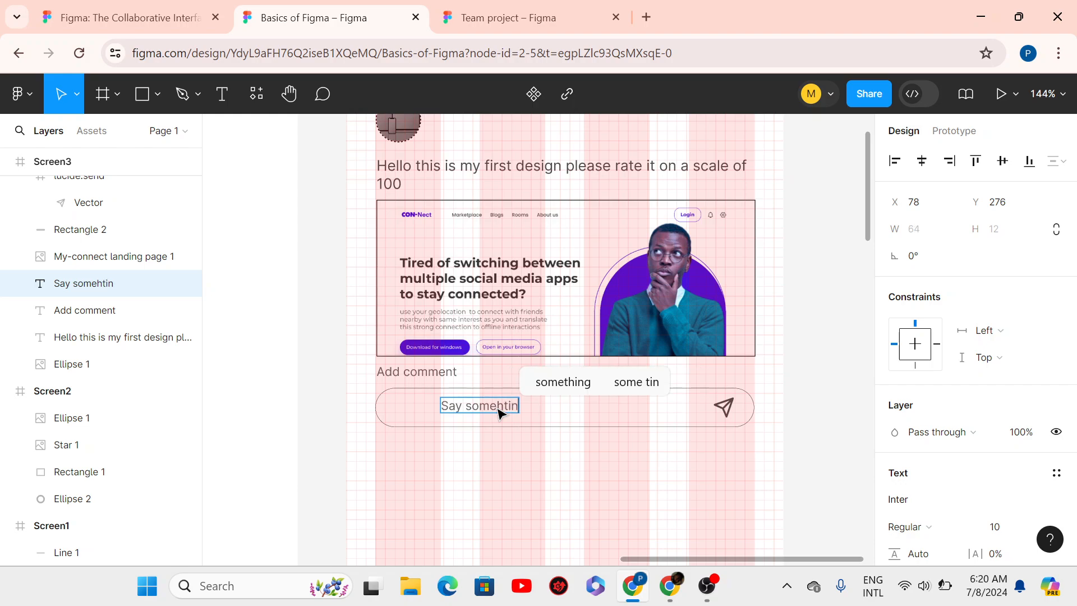
key(BackSpace)
key(BackSpace)
key(BackSpace)
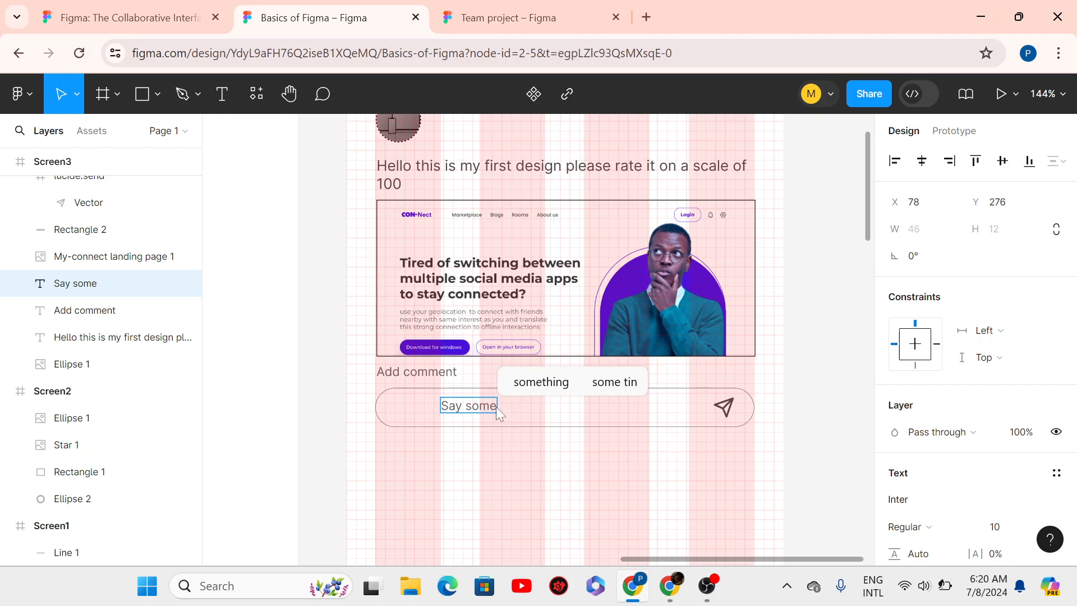
text(thing)
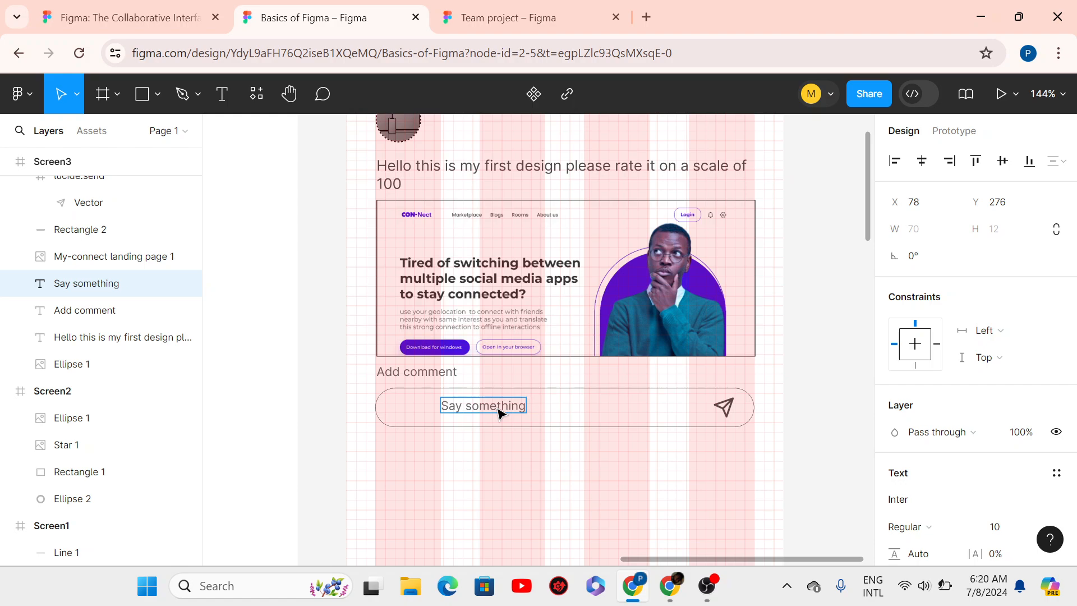
text( nice)
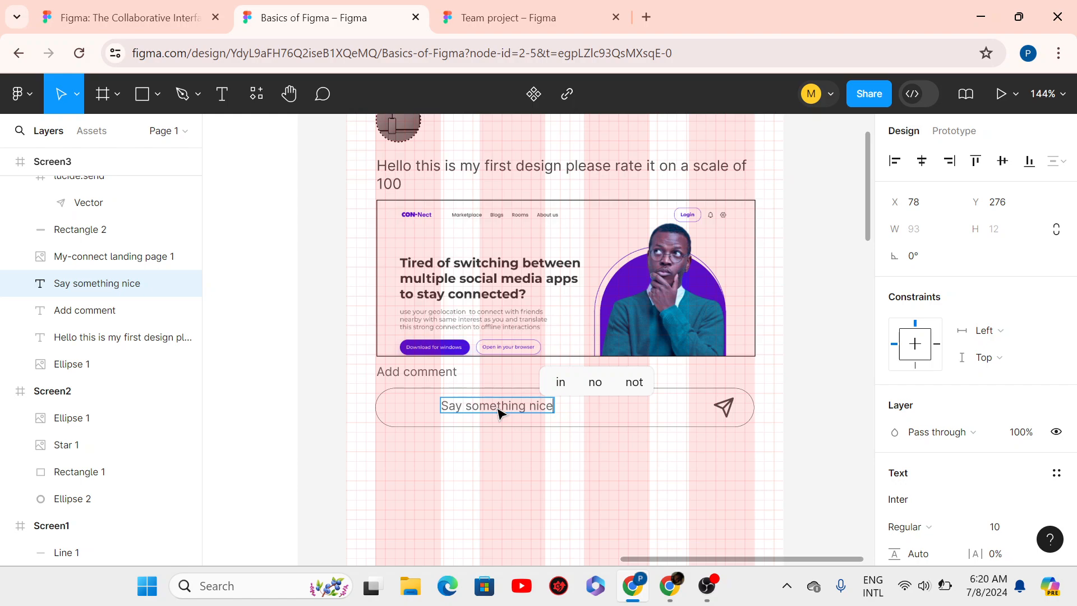
text(......)
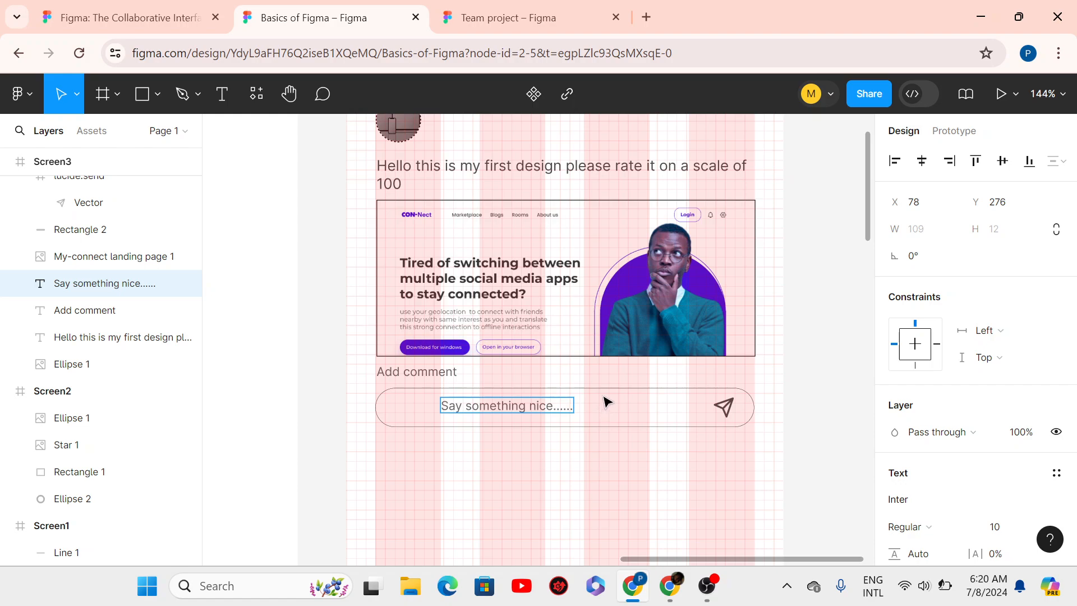
key(alt)
key(Escape)
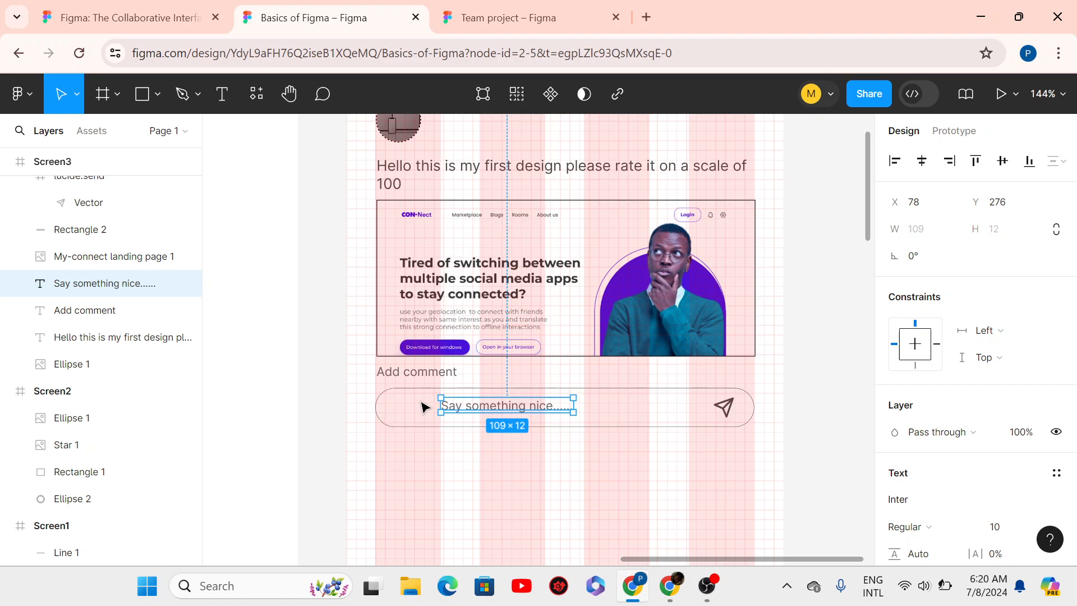
- Nudge the 'Say something nice......' placeholder down and left to X 48, Y 278 inside the comment box
key(alt)
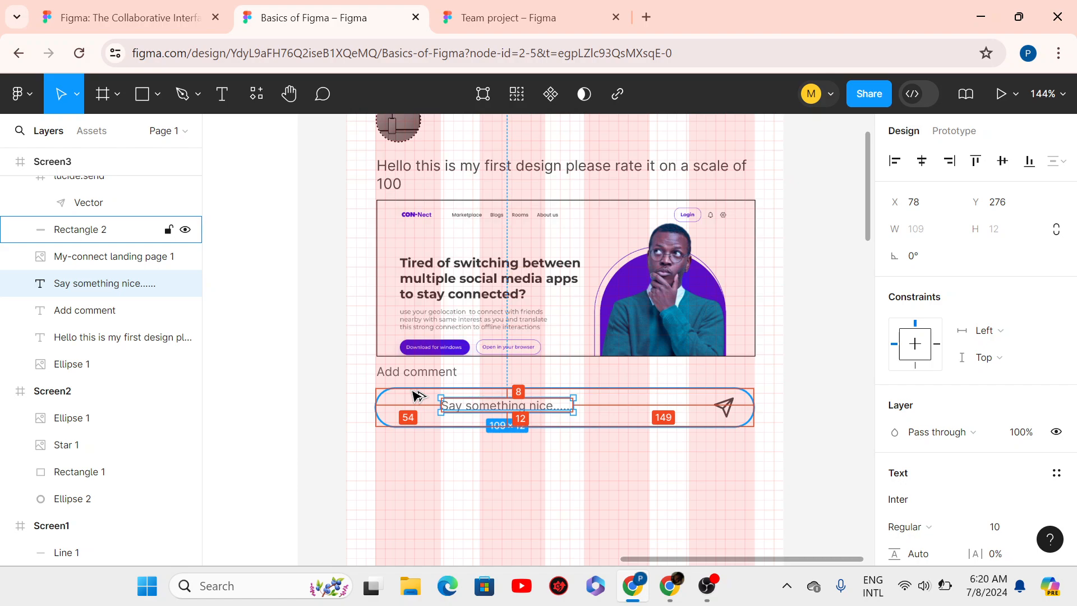
key(Down)
key(Down)
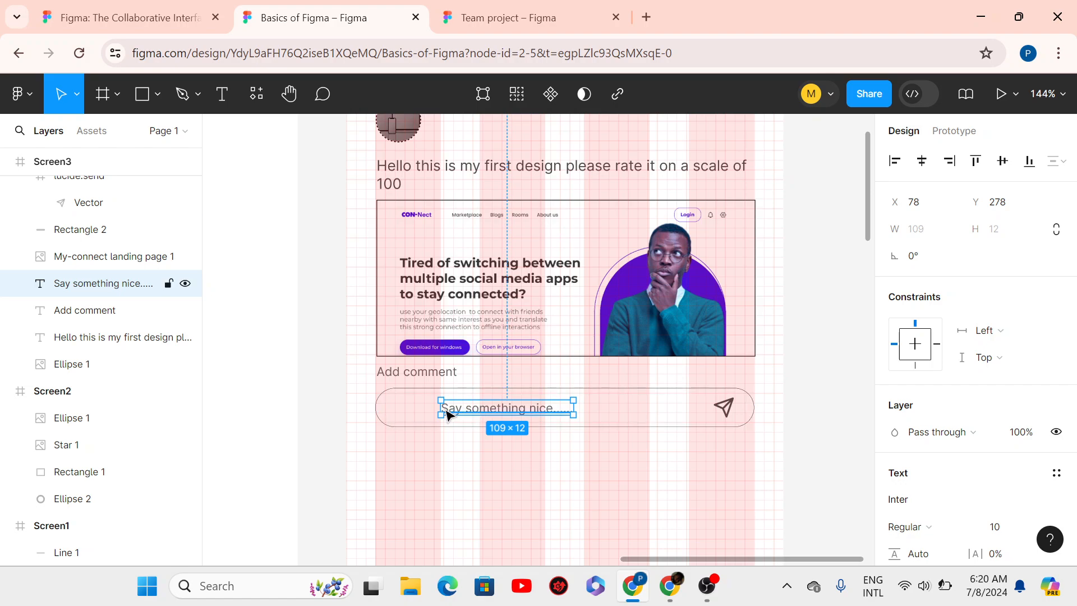
key(shift+Left)
key(shift+Left)
key(shift+Left)
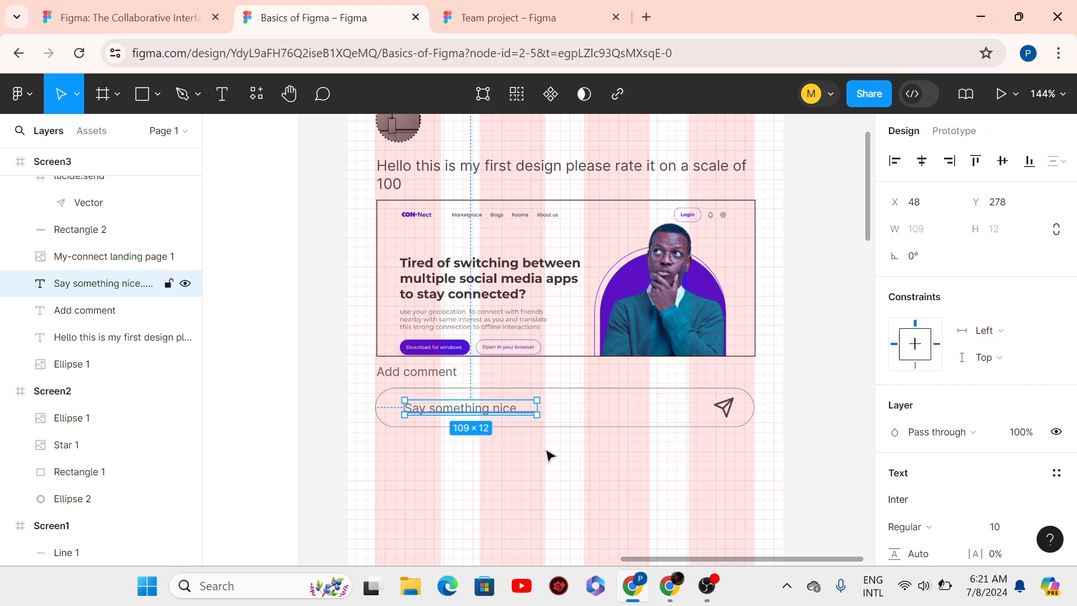
click(625, 483)
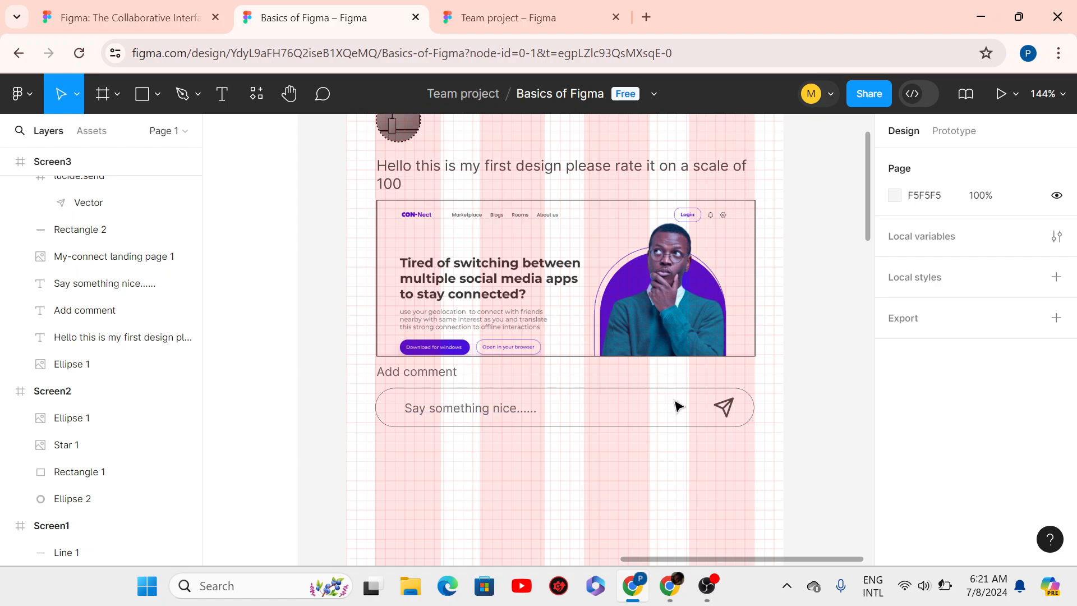
click(476, 391)
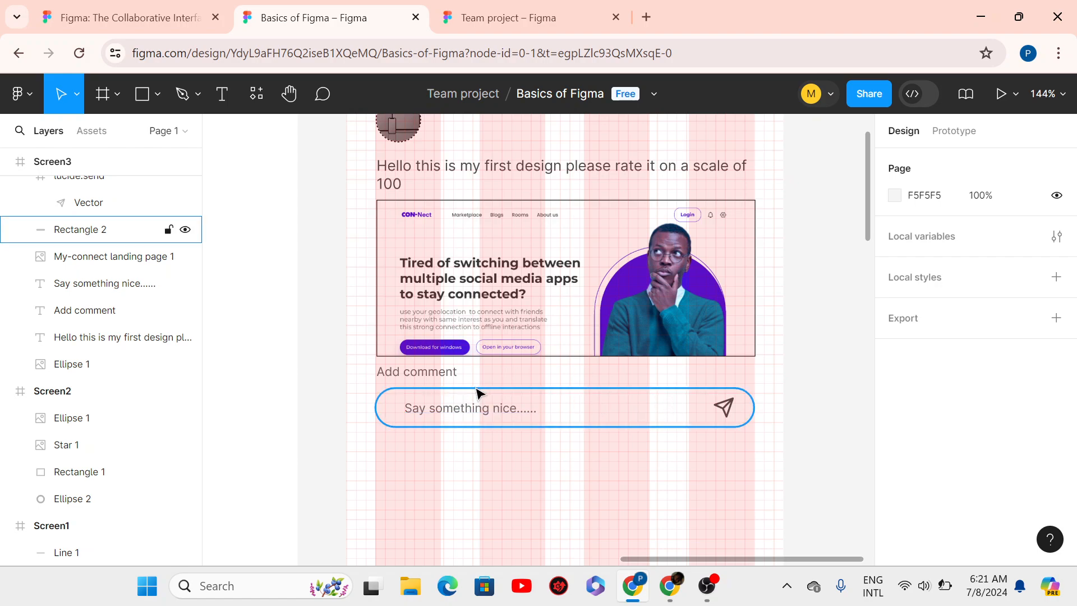
click(508, 407)
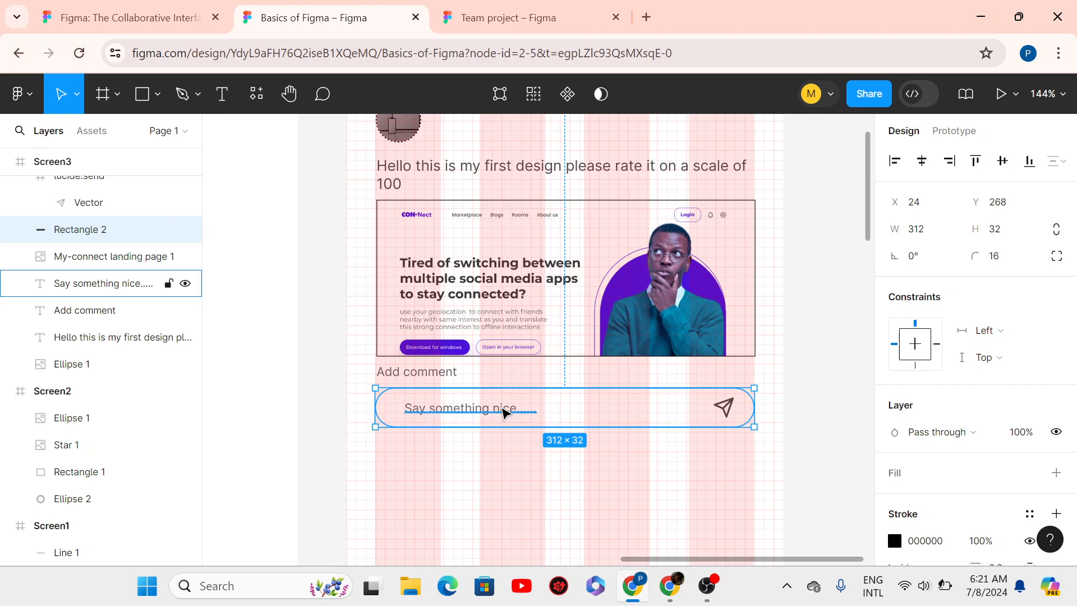
click(591, 406)
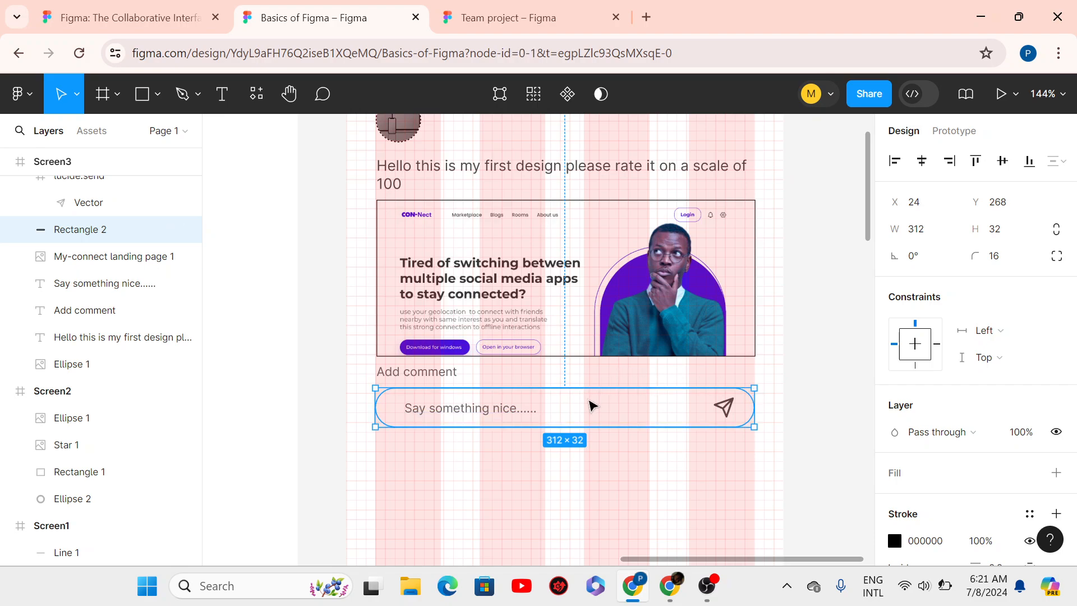
click(561, 397)
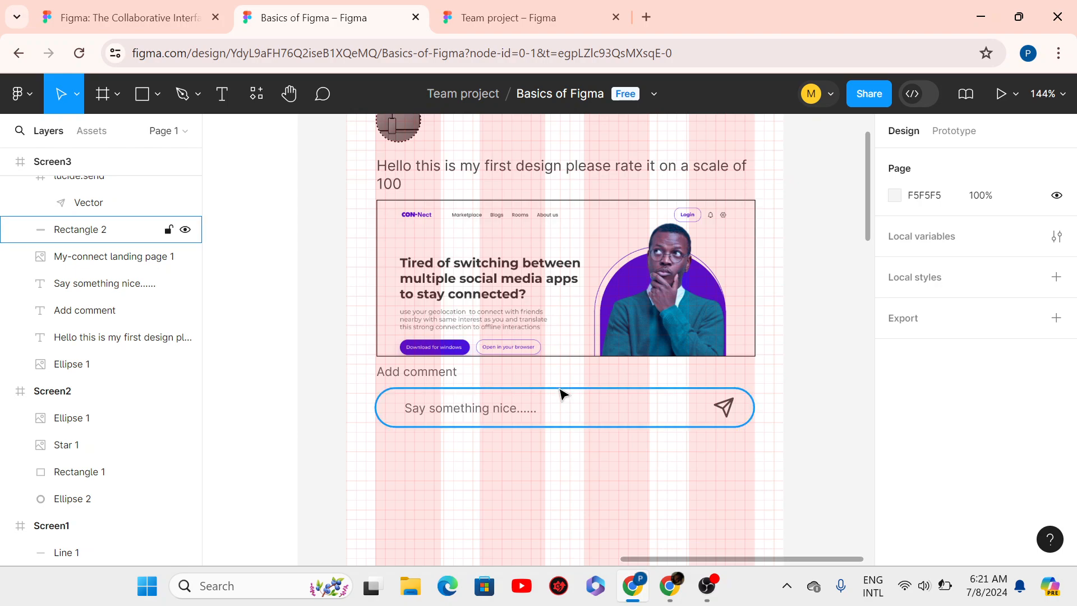
drag(558, 402, 555, 464)
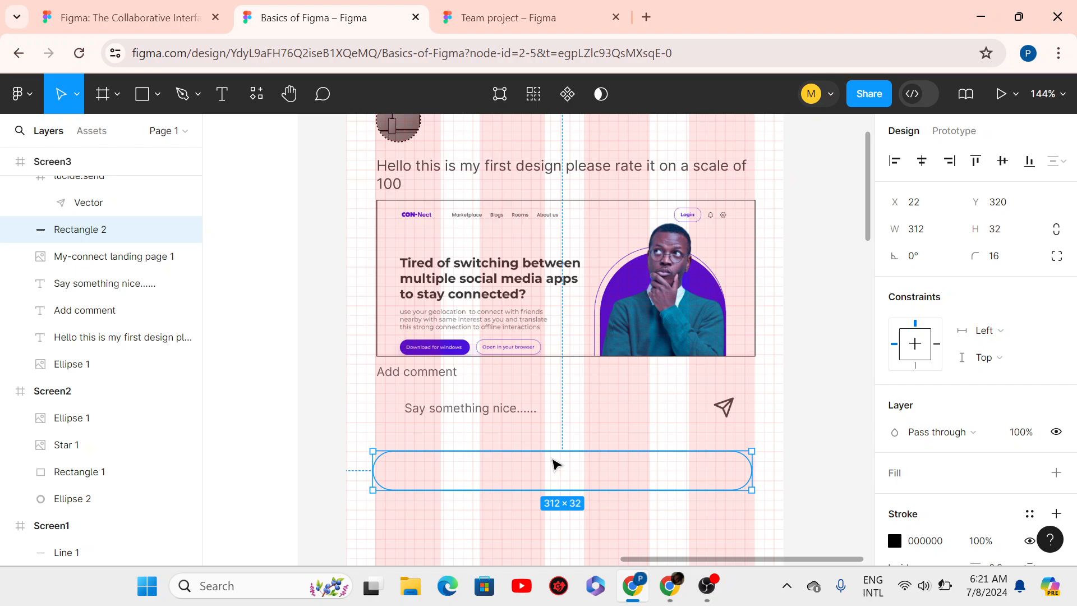
key(ctrl+z)
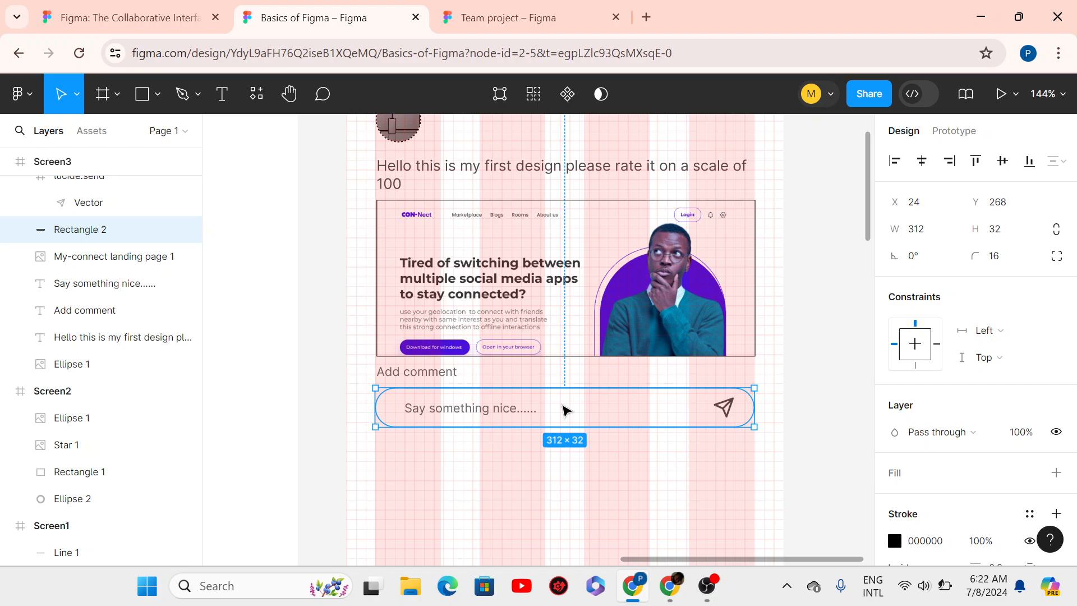
- Switch to the Frame tool to draw a new frame
click(101, 100)
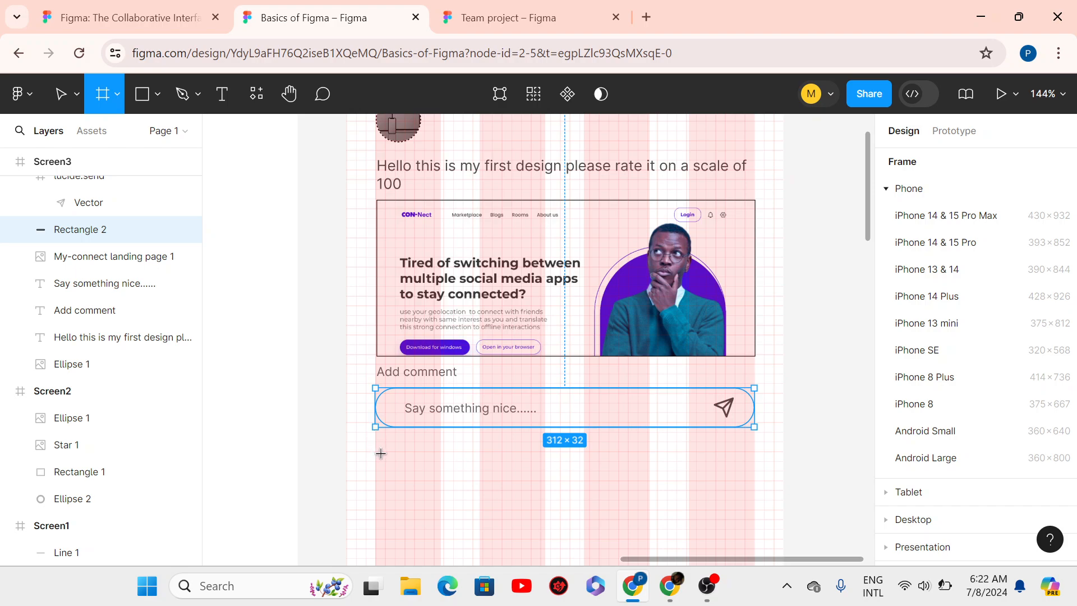
- Draw a thin frame below the comment box and set its width to 312
drag(383, 453, 743, 481)
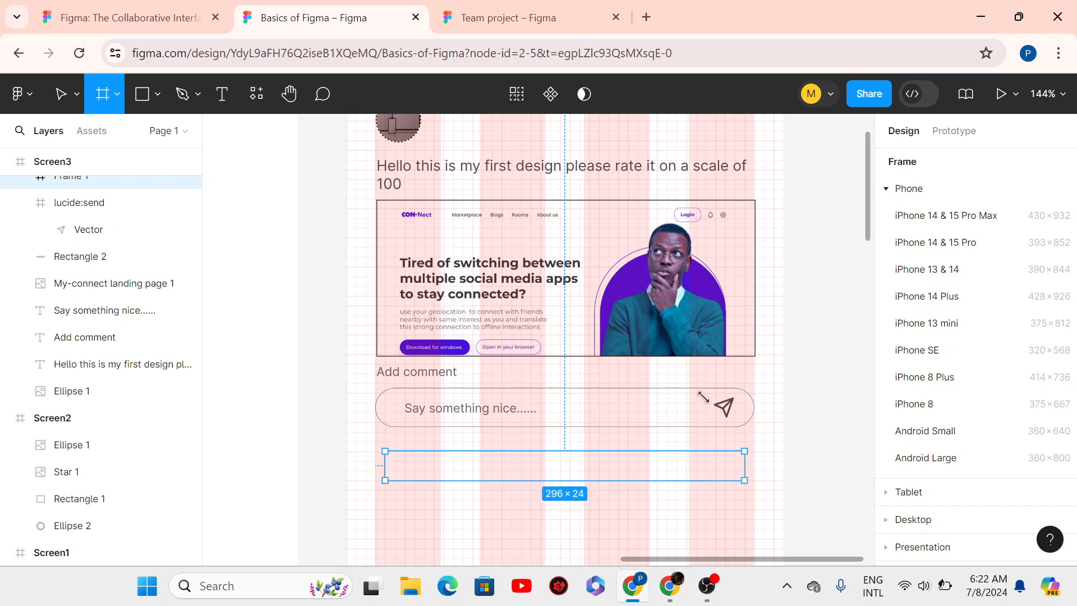
click(932, 258)
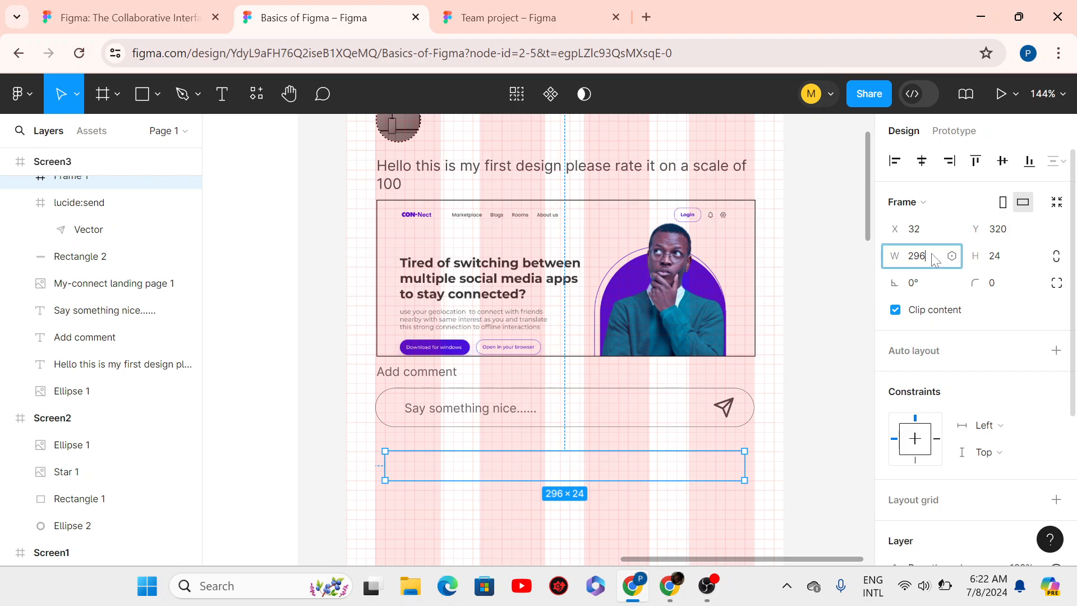
drag(932, 254, 836, 271)
text(312)
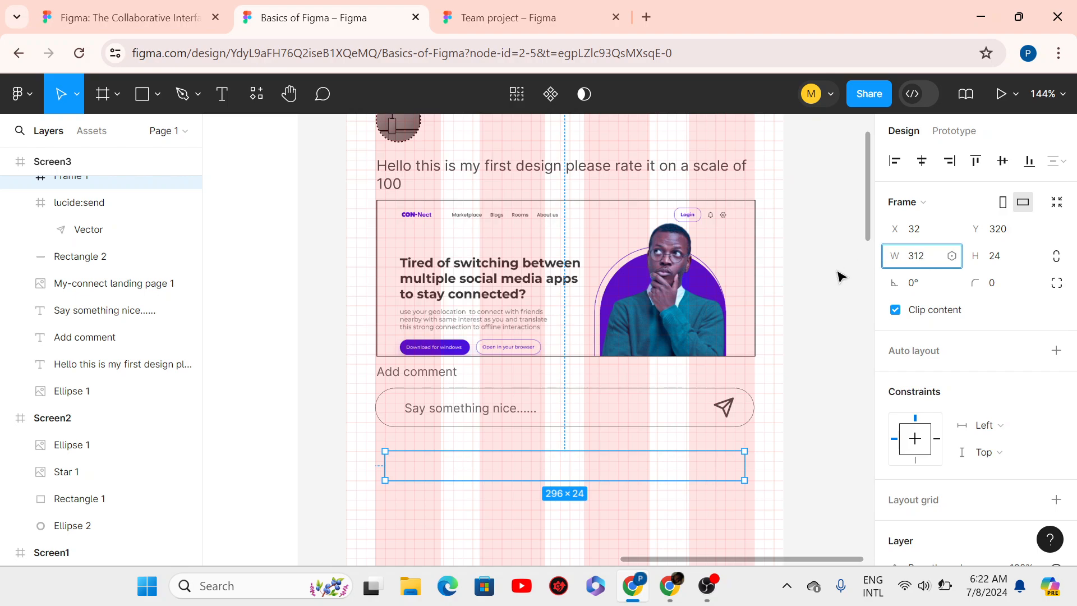
key(Return)
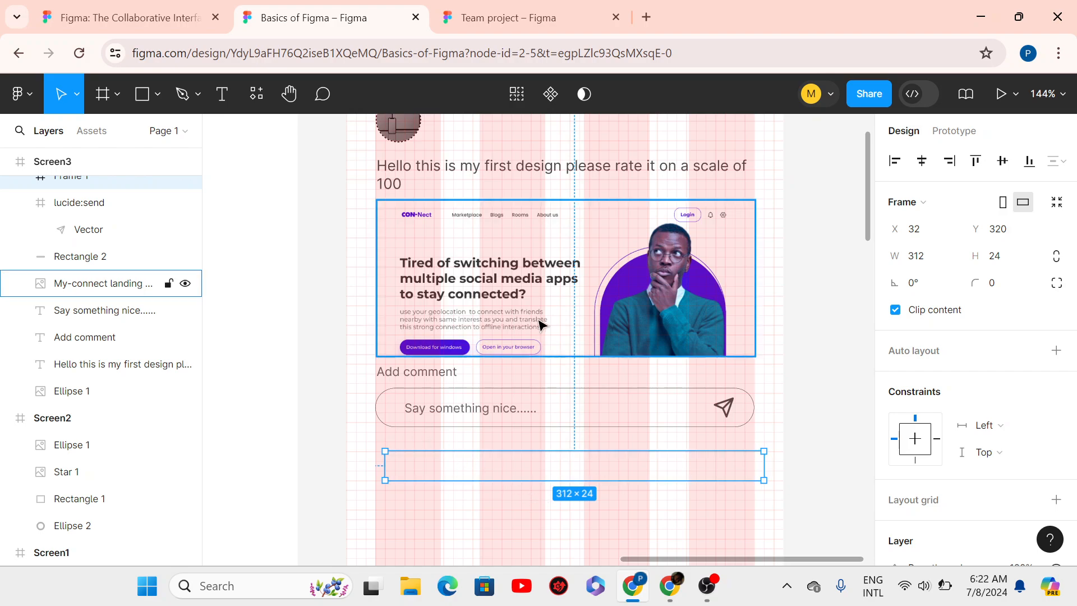
- Align the new frame flush with Screen3's left edge at X 0, Y 320
scroll(538, 323, down, 2)
scroll(538, 322, down, 2)
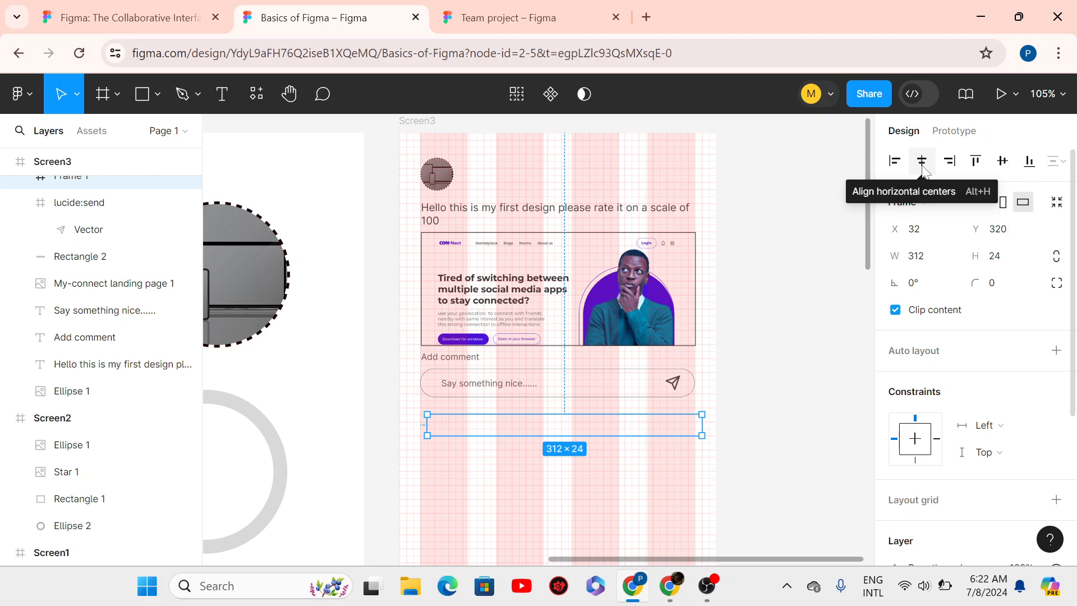
click(896, 169)
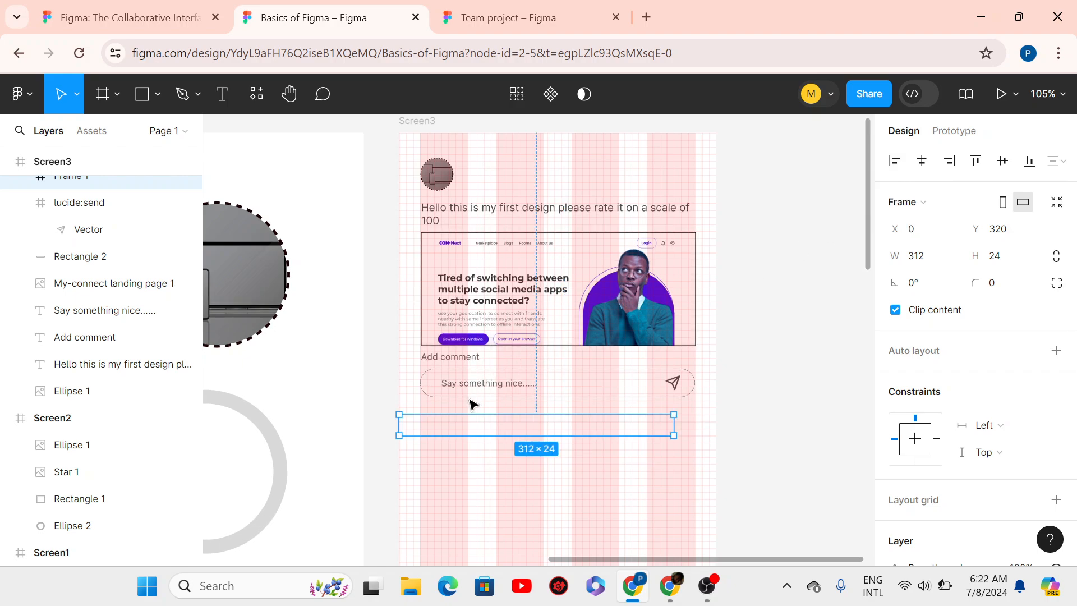
scroll(1057, 372, down, 4)
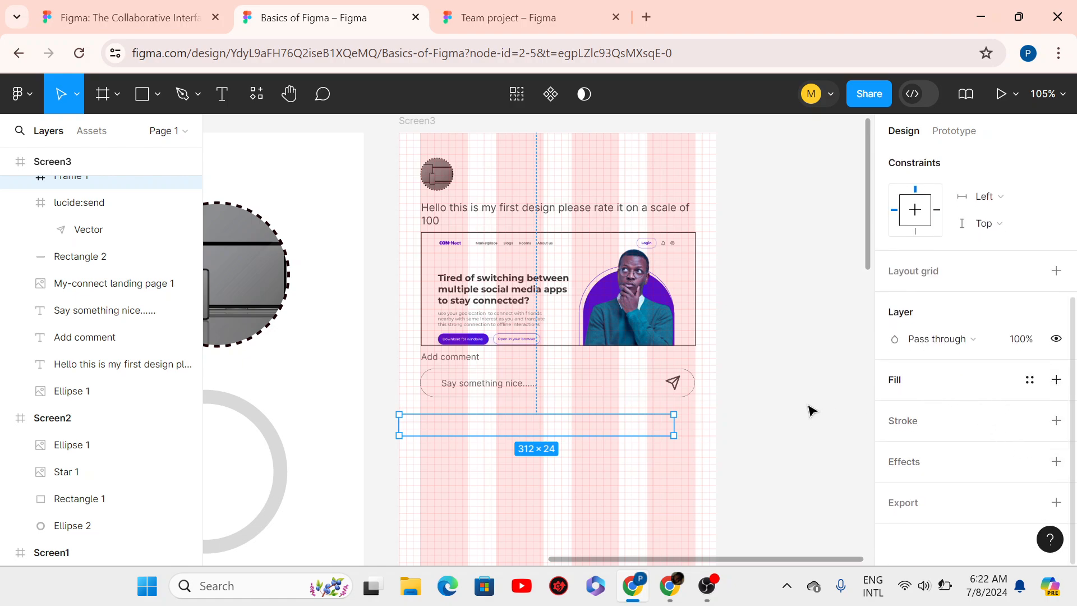
key(i)
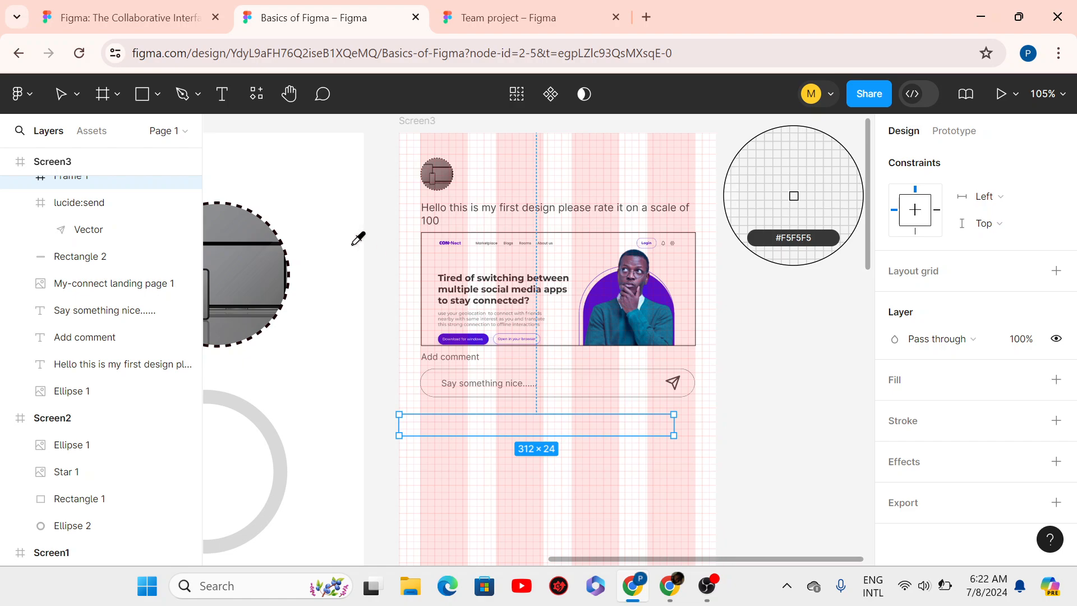
- Fill the bar with grey #757678 sampled from the canvas; a trial left-align of Add comment is undone
click(271, 288)
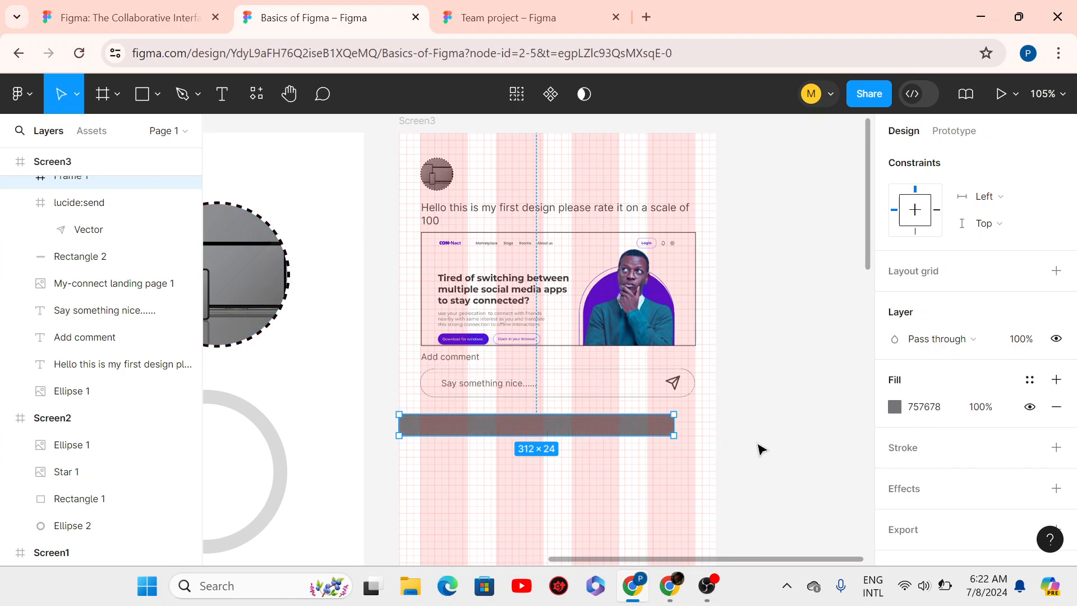
key(Escape)
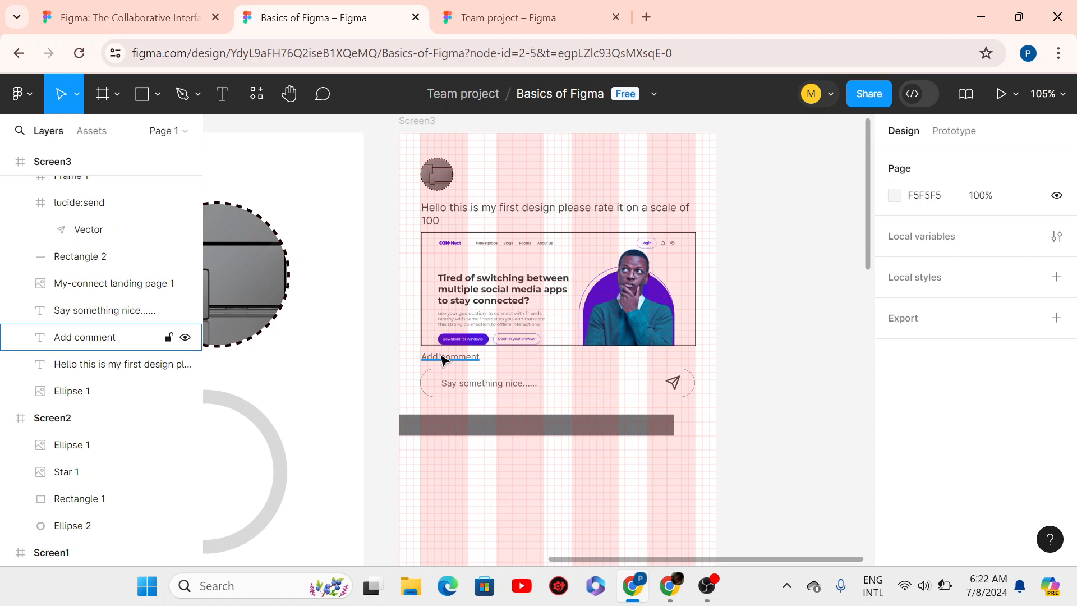
click(442, 358)
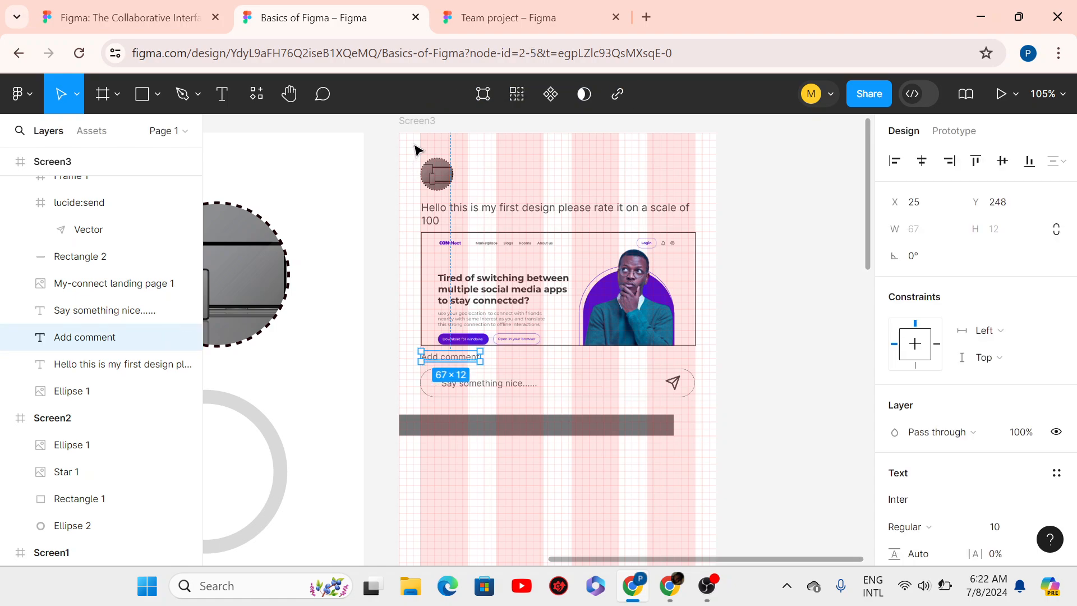
click(894, 162)
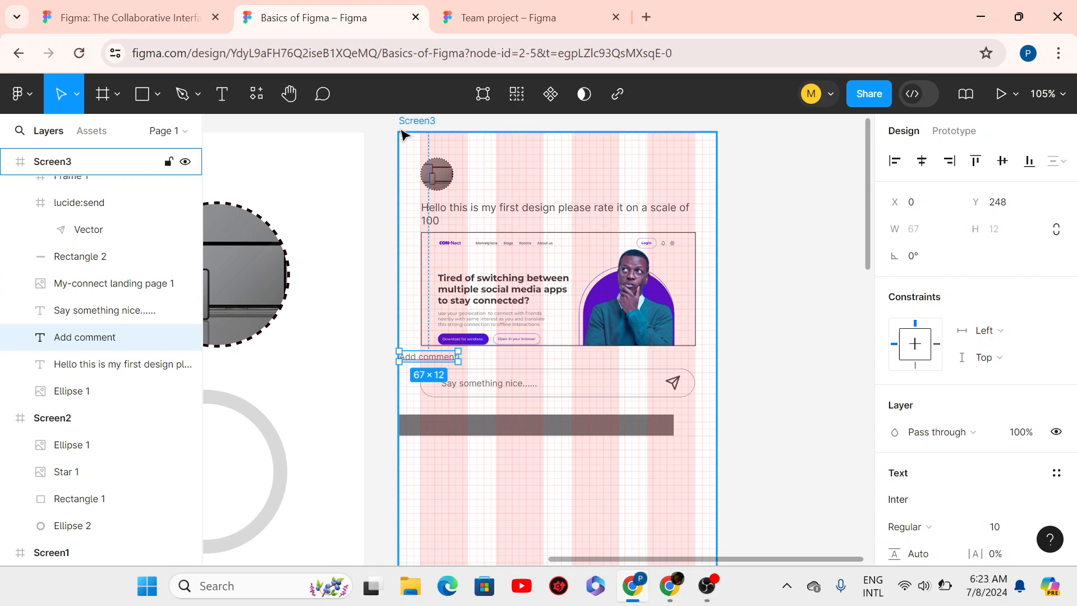
key(ctrl+z)
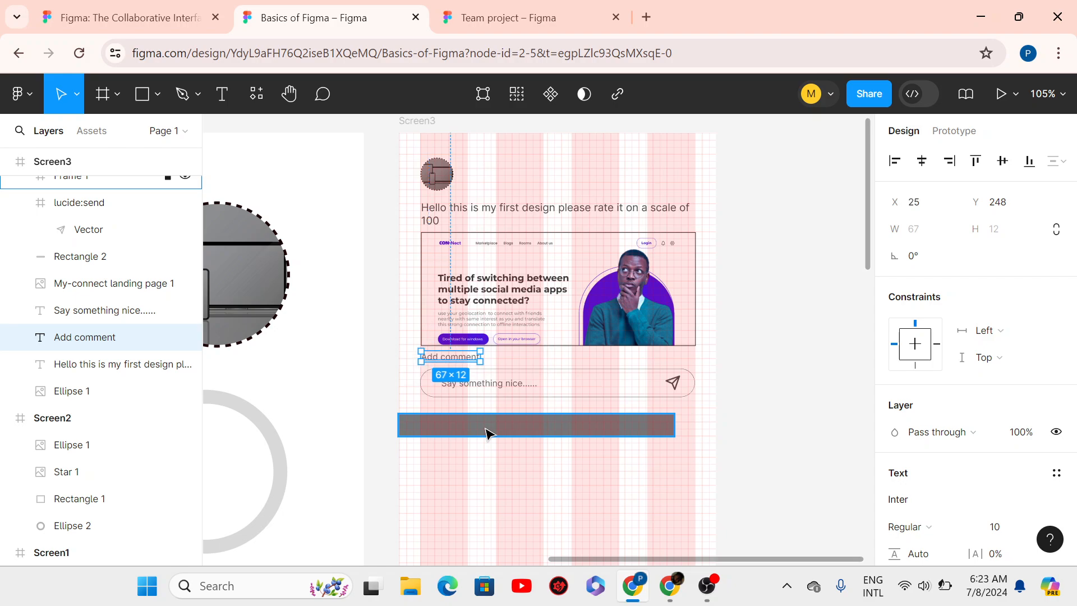
click(454, 430)
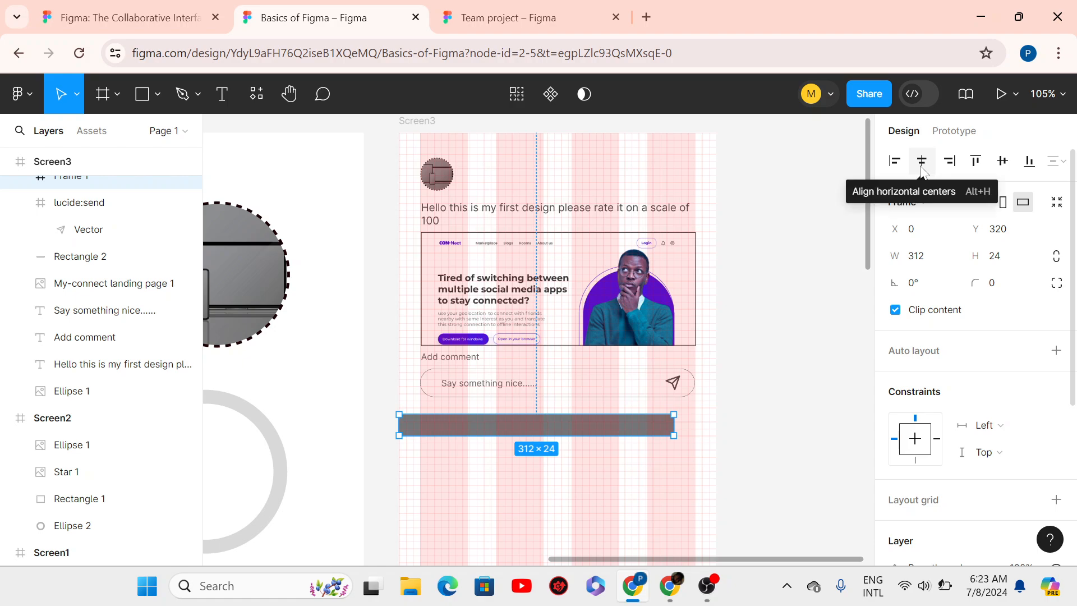
- Centre the grey bar horizontally within Screen3, at X 24
click(975, 162)
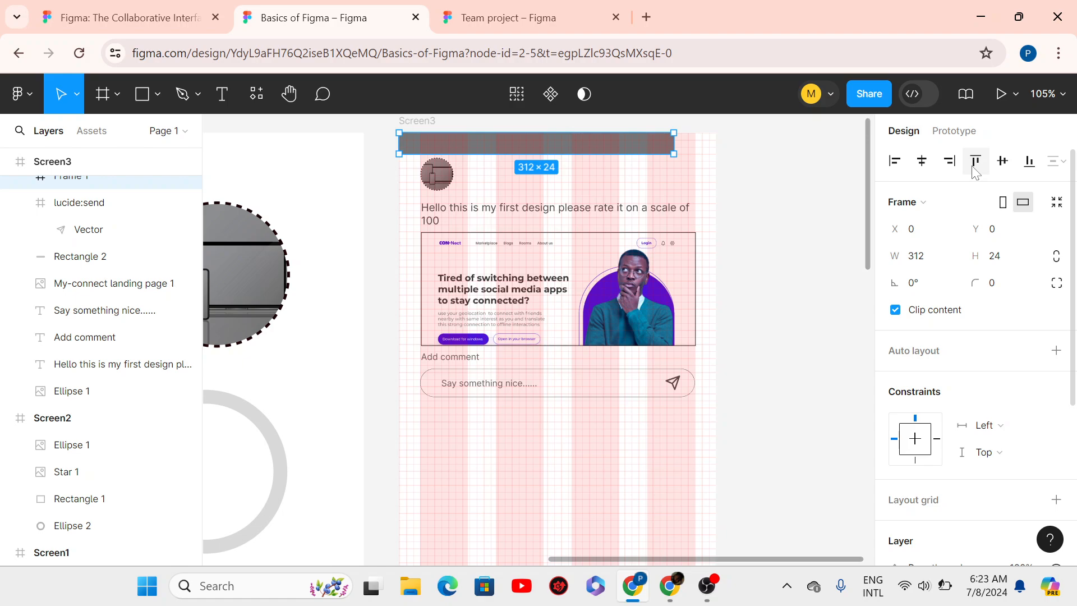
key(ctrl+z)
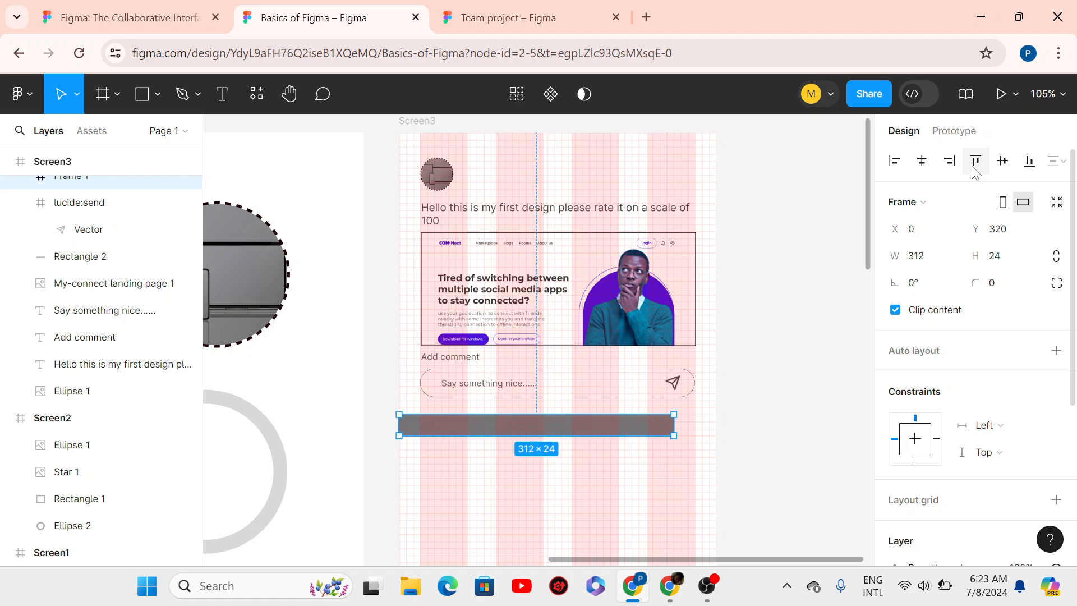
click(919, 167)
drag(1074, 202, 1075, 234)
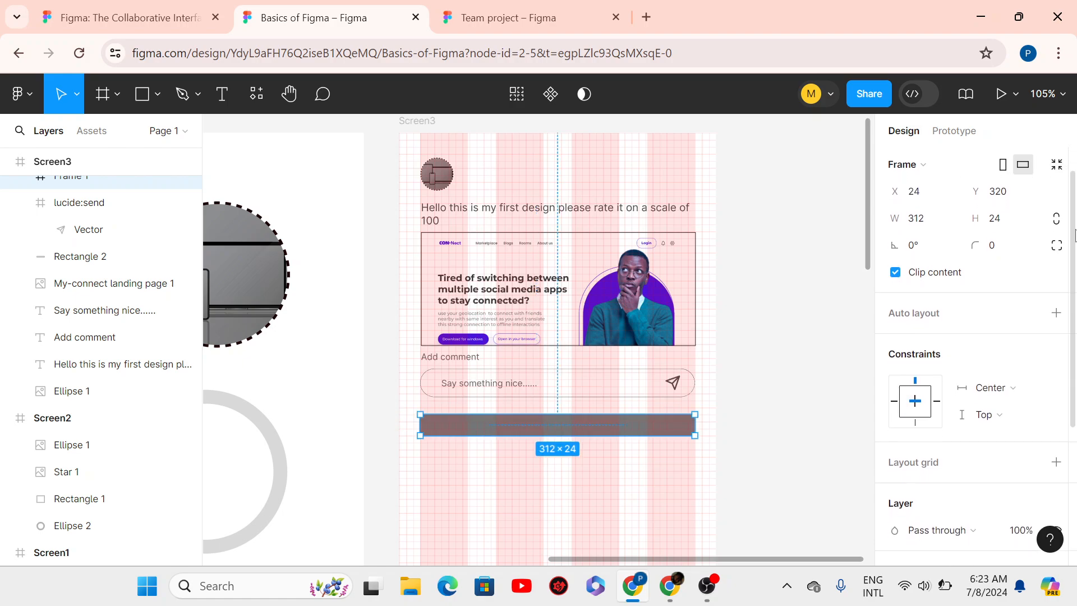
key(Escape)
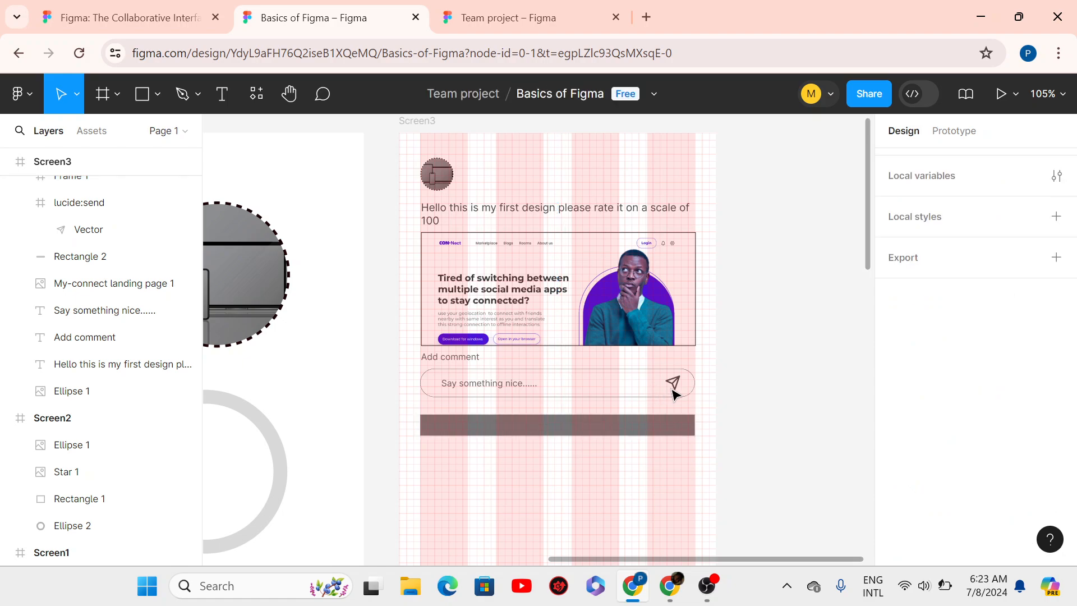
- Set the grey bar's height to 32 to match the comment box
click(676, 389)
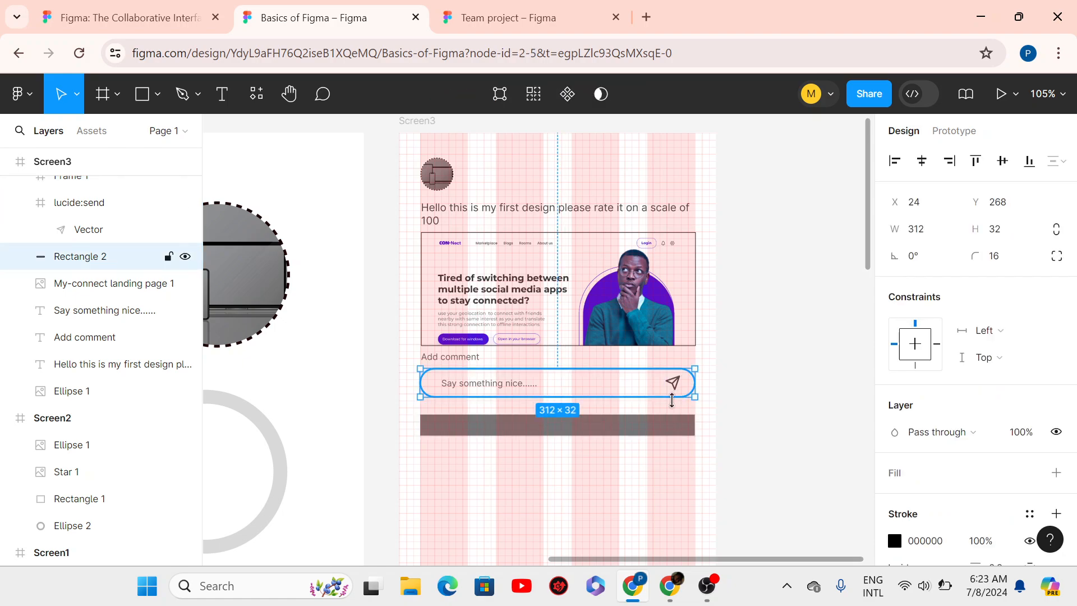
click(637, 430)
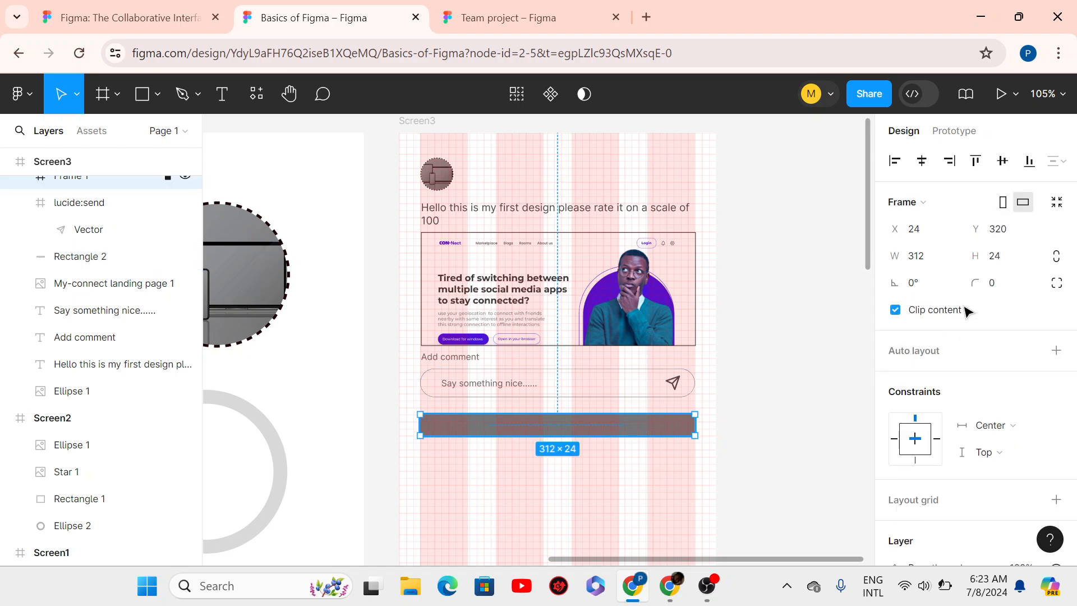
click(1007, 256)
text(32)
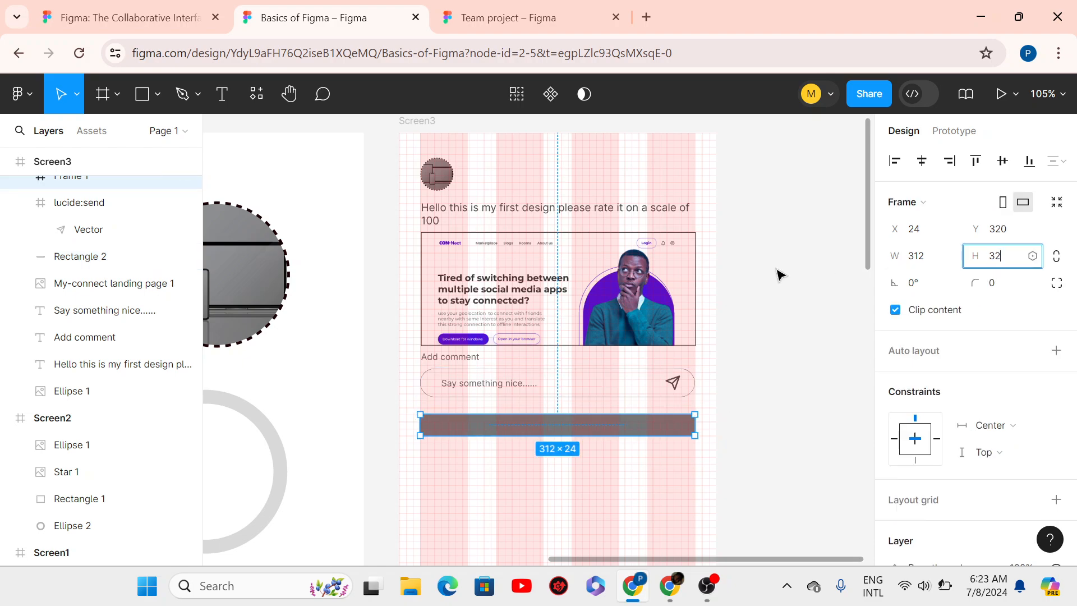
key(Return)
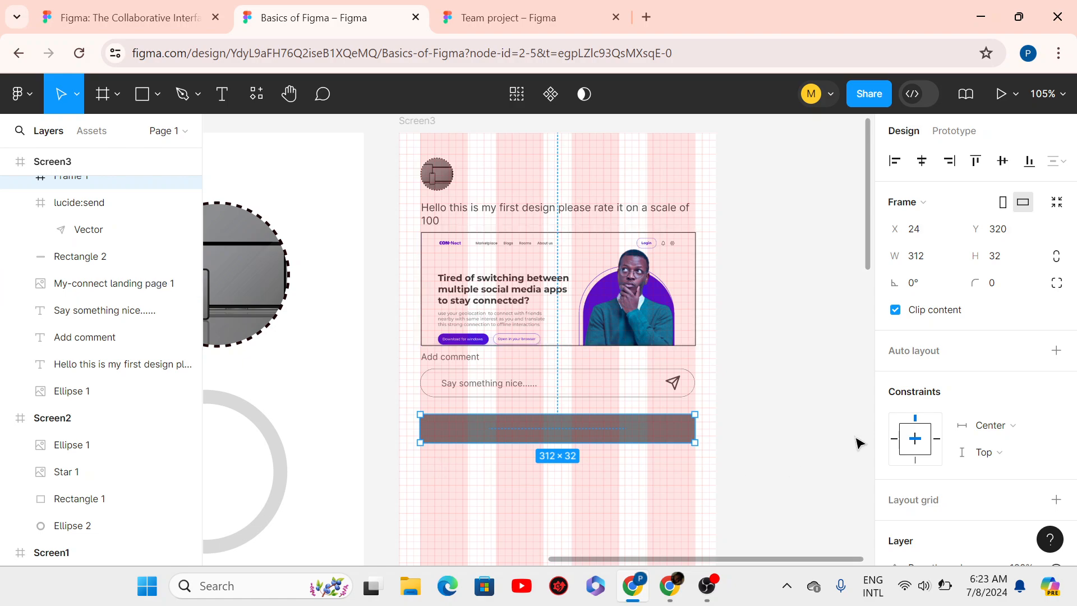
- Remove the bar's grey fill and give it a black 0.5 outline
scroll(1072, 339, down, 4)
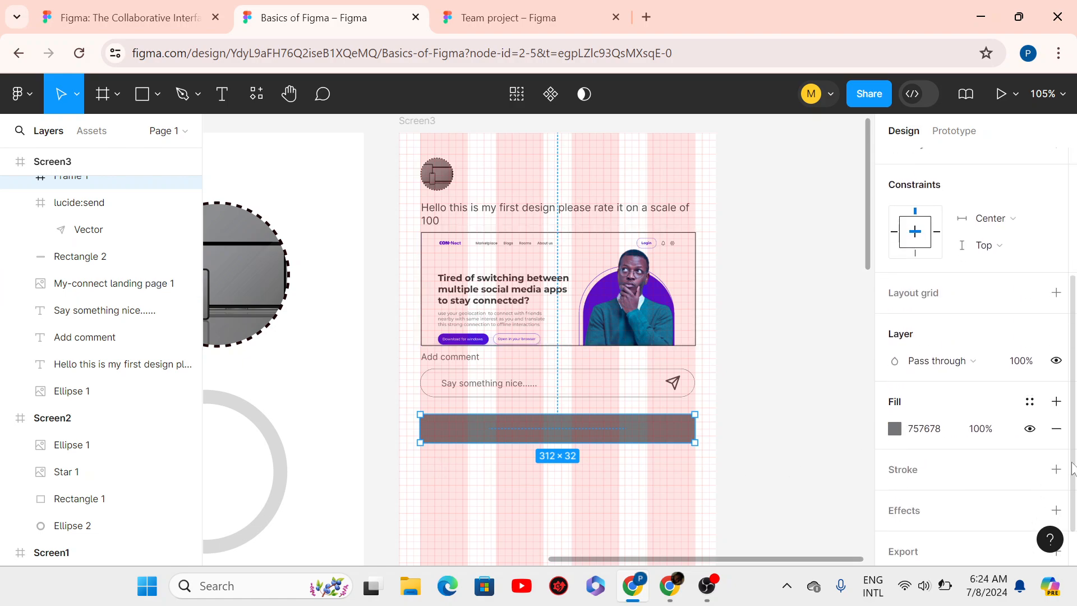
click(1055, 428)
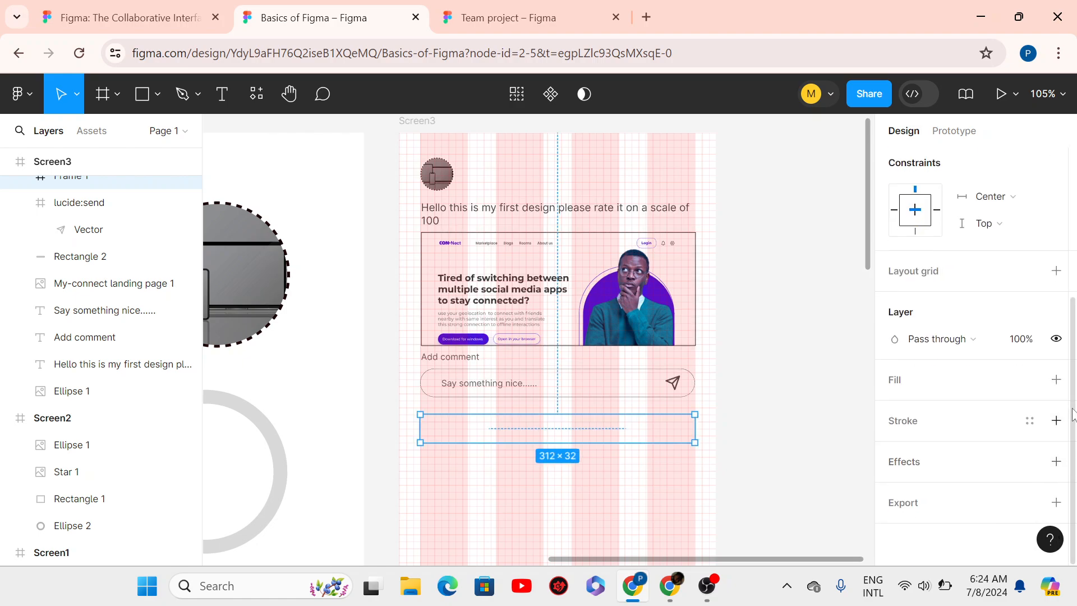
click(1057, 421)
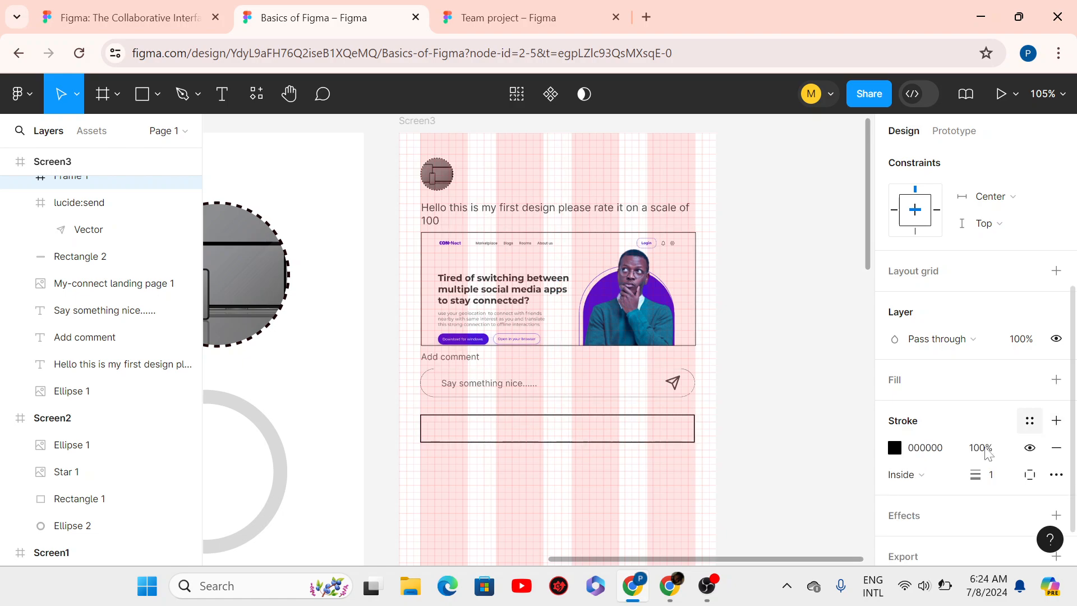
click(991, 475)
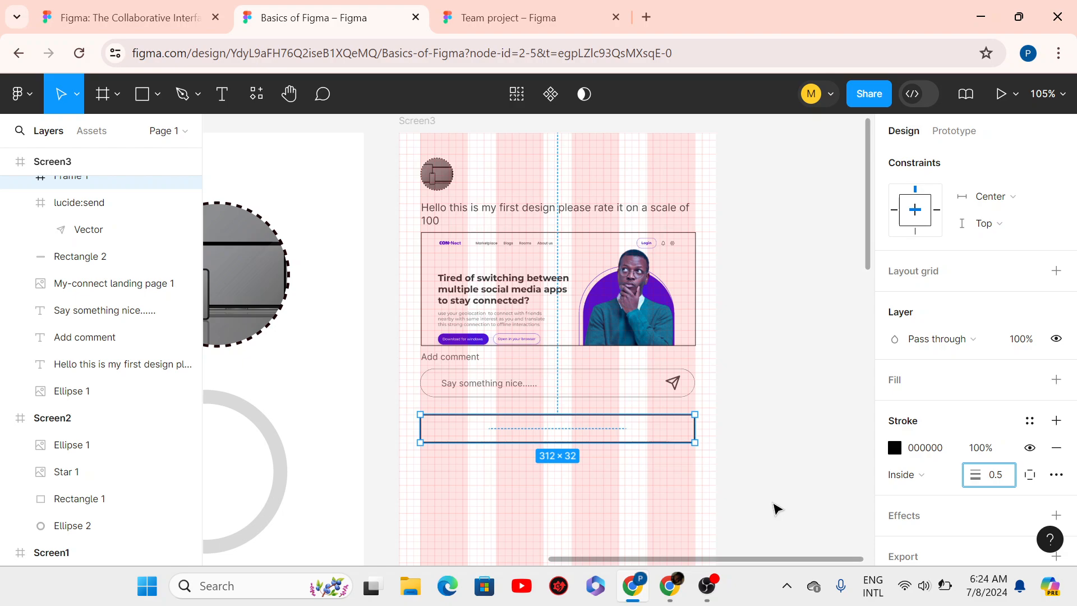
scroll(1063, 269, up, 1)
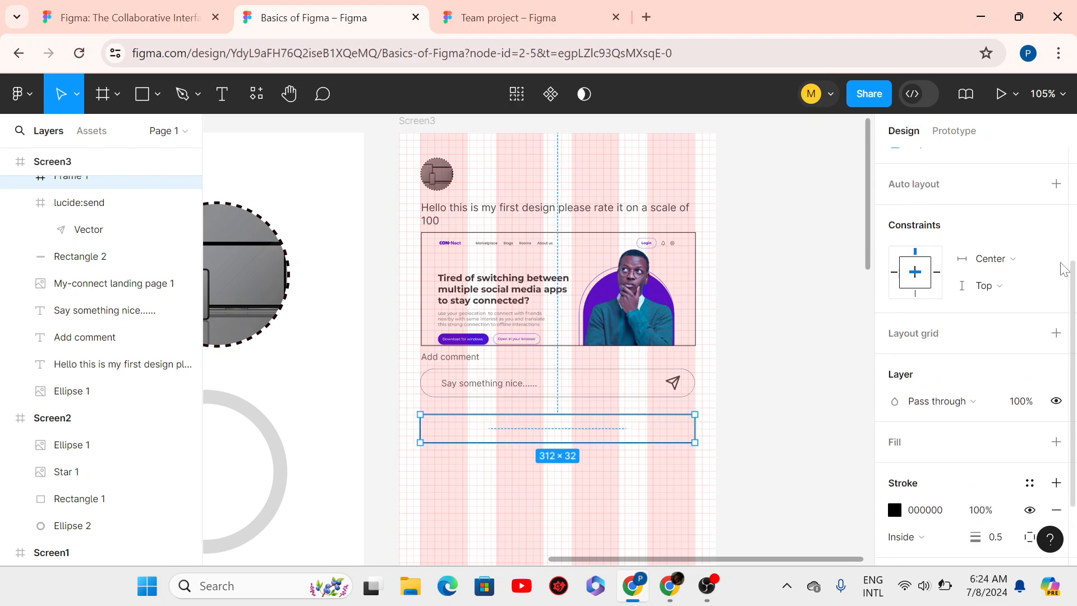
scroll(1064, 269, up, 3)
- Round the bar's corners to radius 16
click(983, 283)
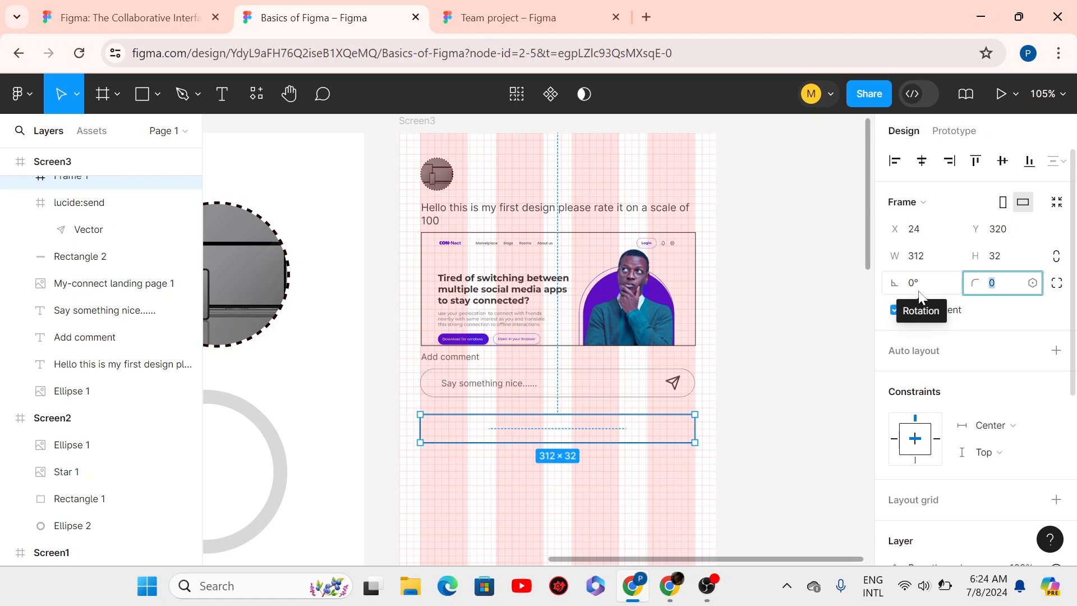
text(16)
key(Return)
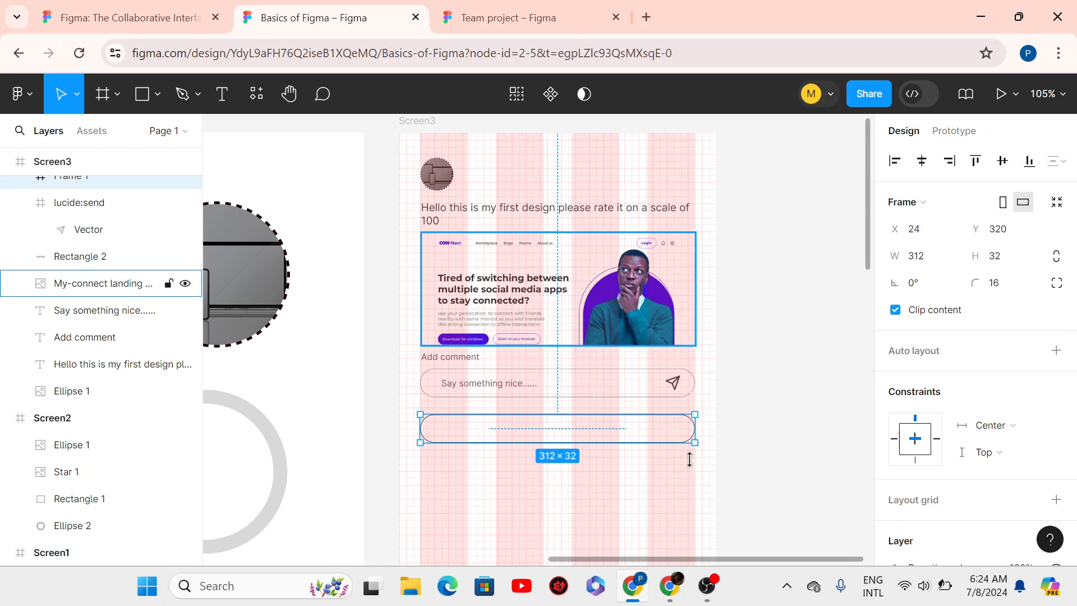
click(762, 474)
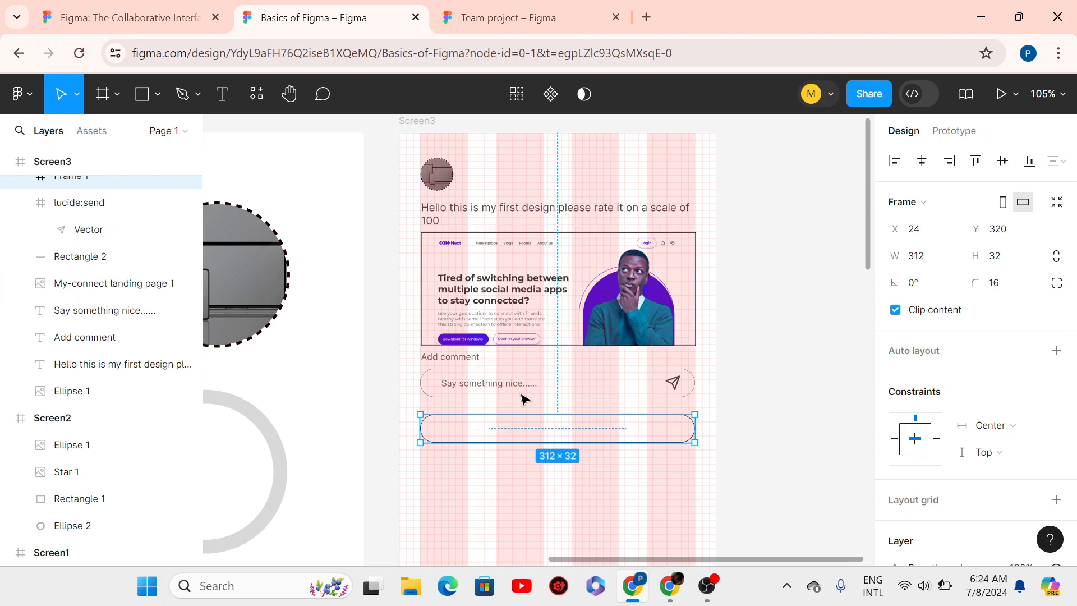
click(463, 427)
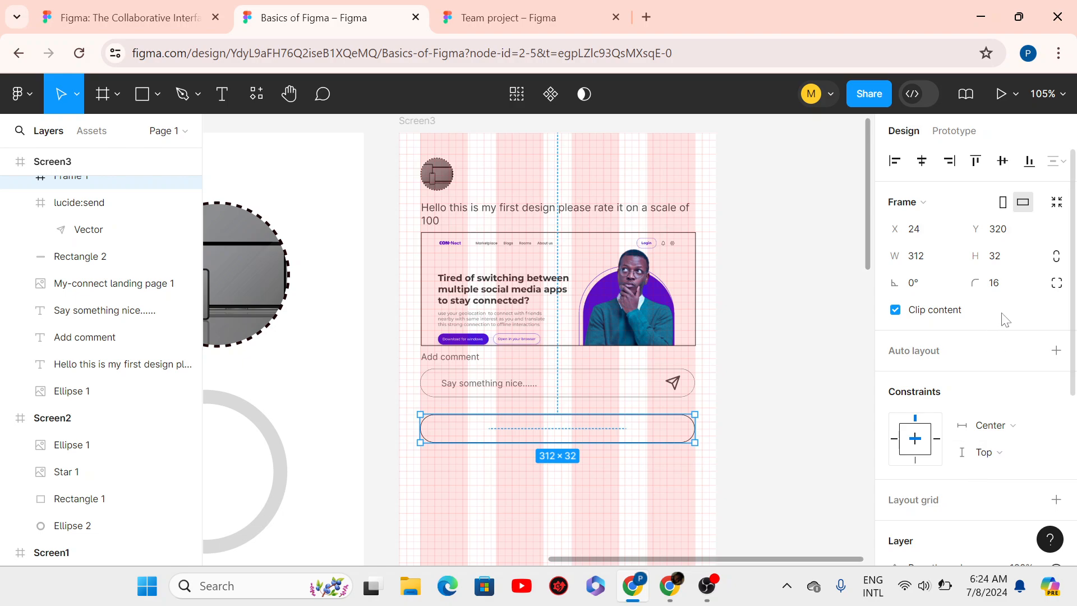
- Fade the bar's black outline to 80% opacity
scroll(1055, 404, down, 5)
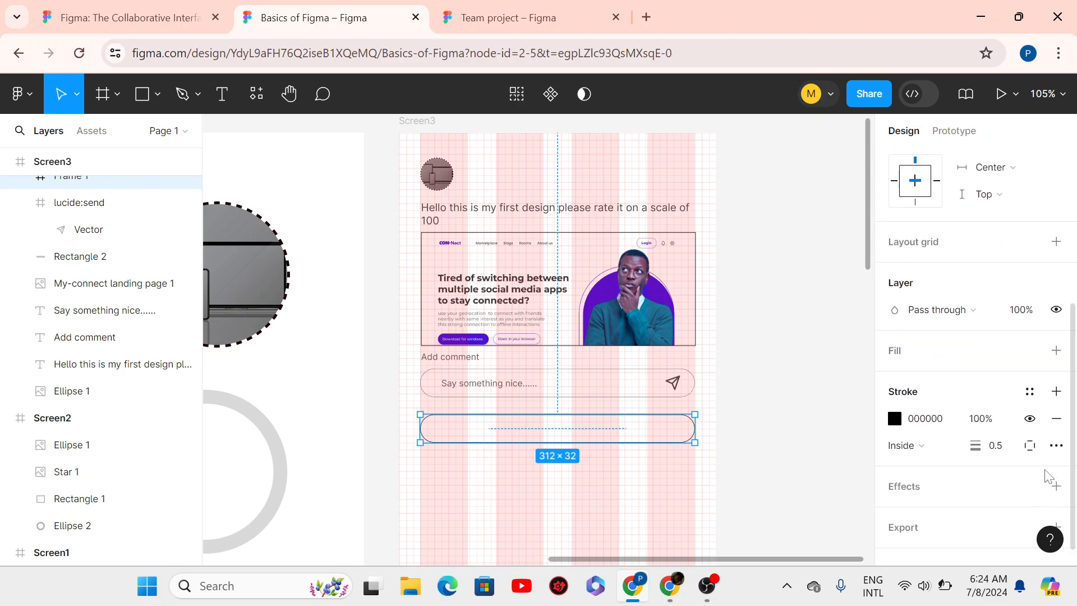
drag(980, 426, 908, 435)
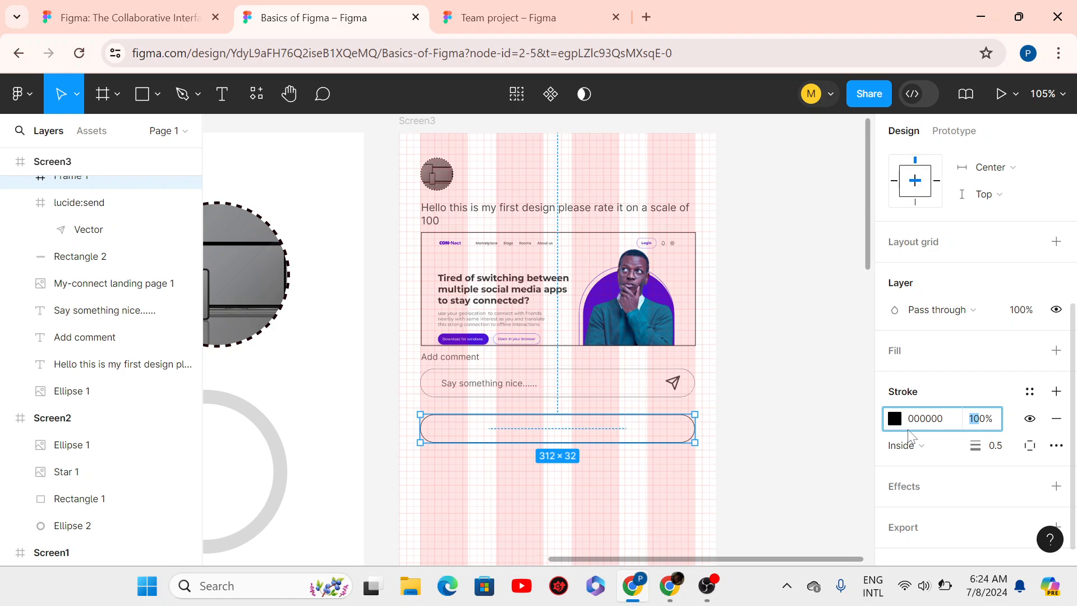
text(8)
key(Return)
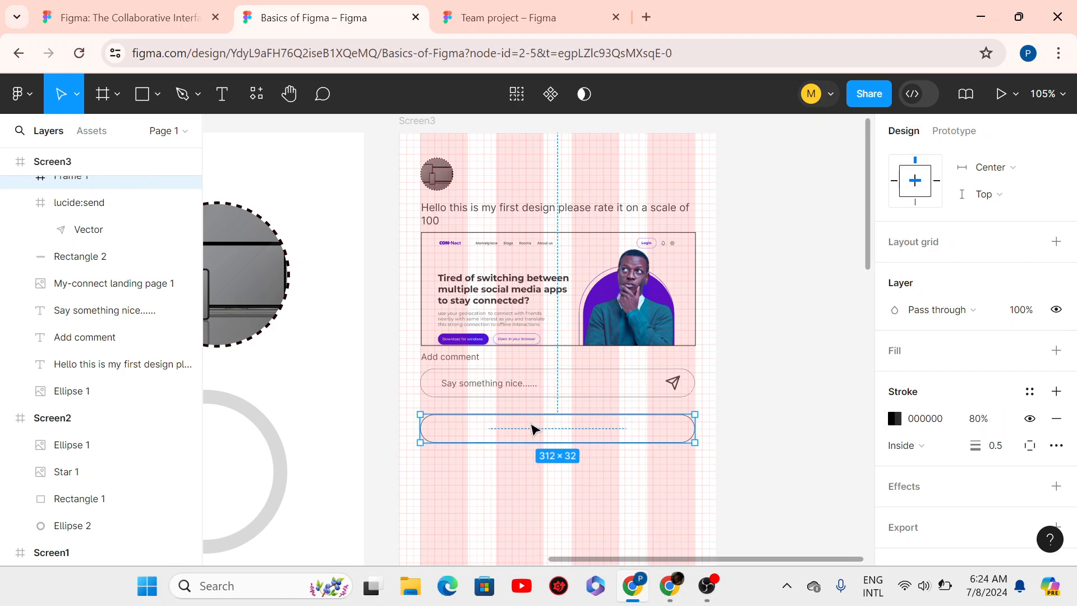
- Paste a copy of the 'Say something nice......' placeholder into the new box and position it
click(490, 387)
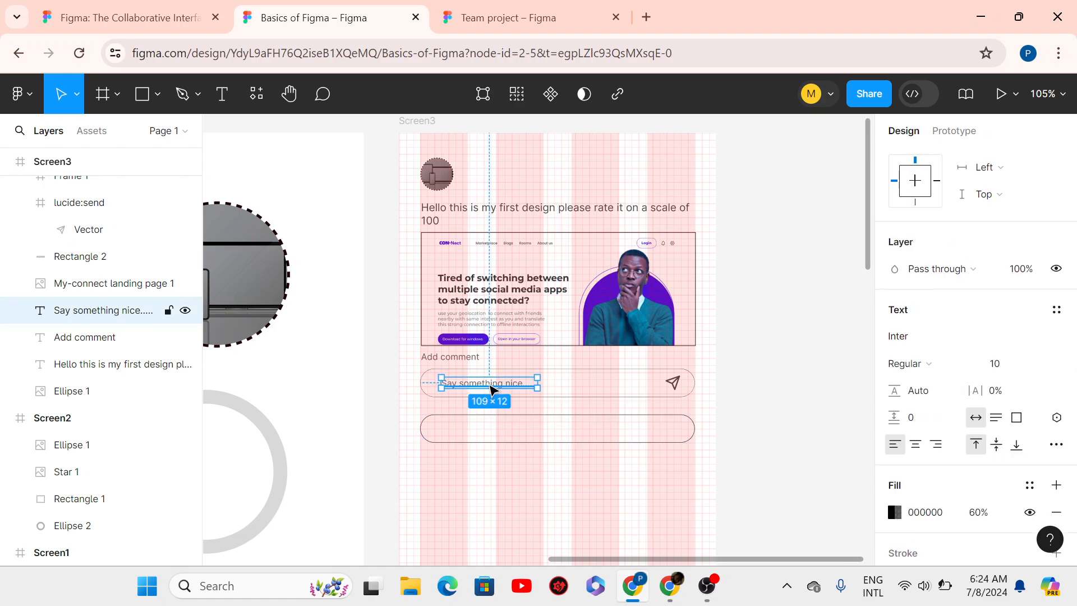
click(477, 434)
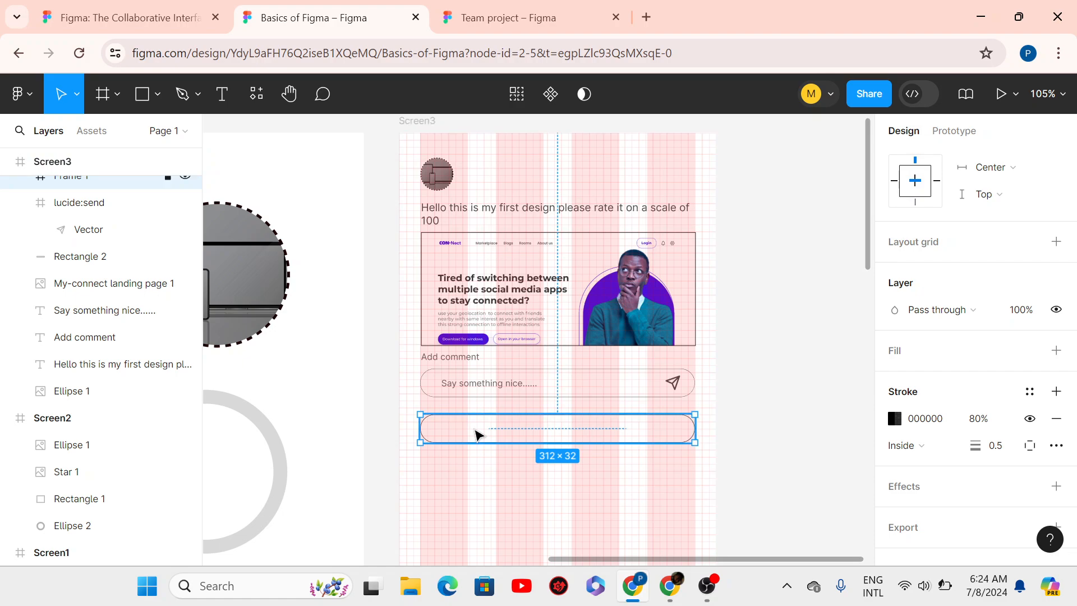
key(ctrl+v)
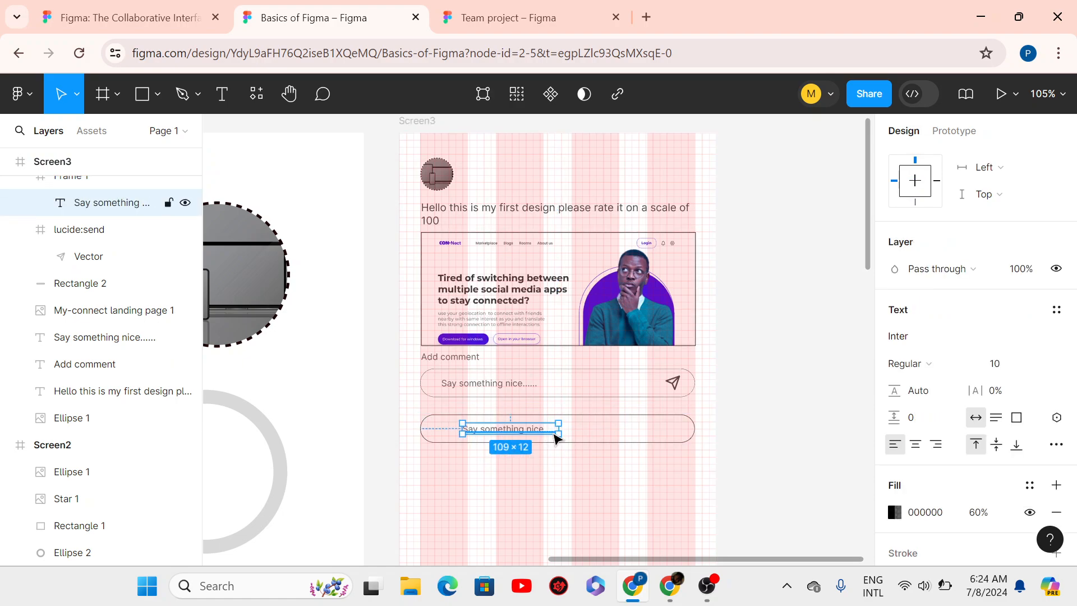
key(shift+Left)
key(shift+Left)
key(shift+Left)
key(shift+Left)
key(shift+Left)
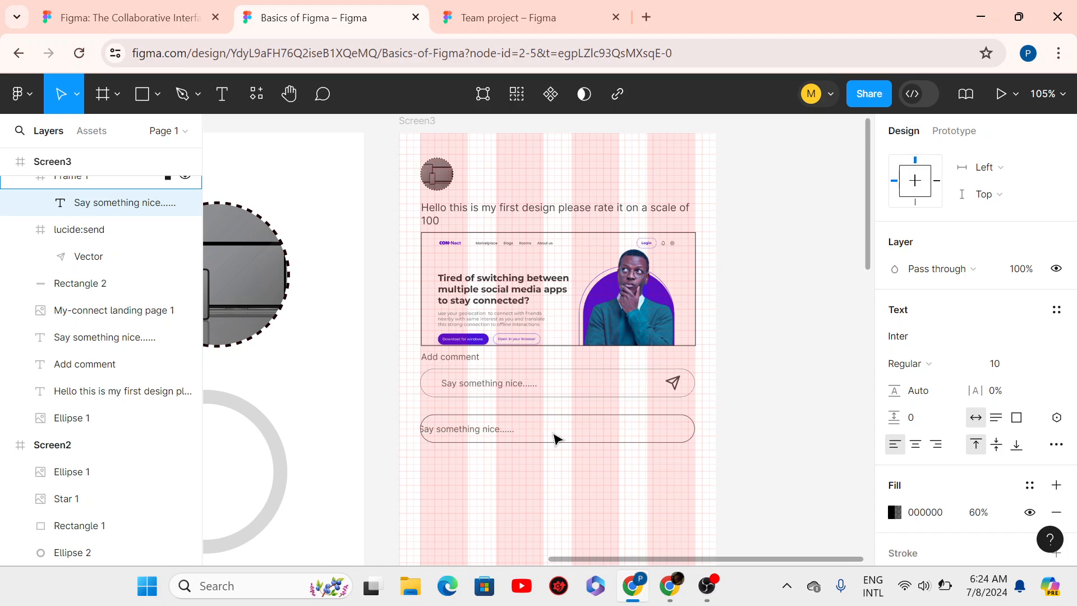
key(shift+Right)
key(shift+Right)
key(shift+Right)
key(Left)
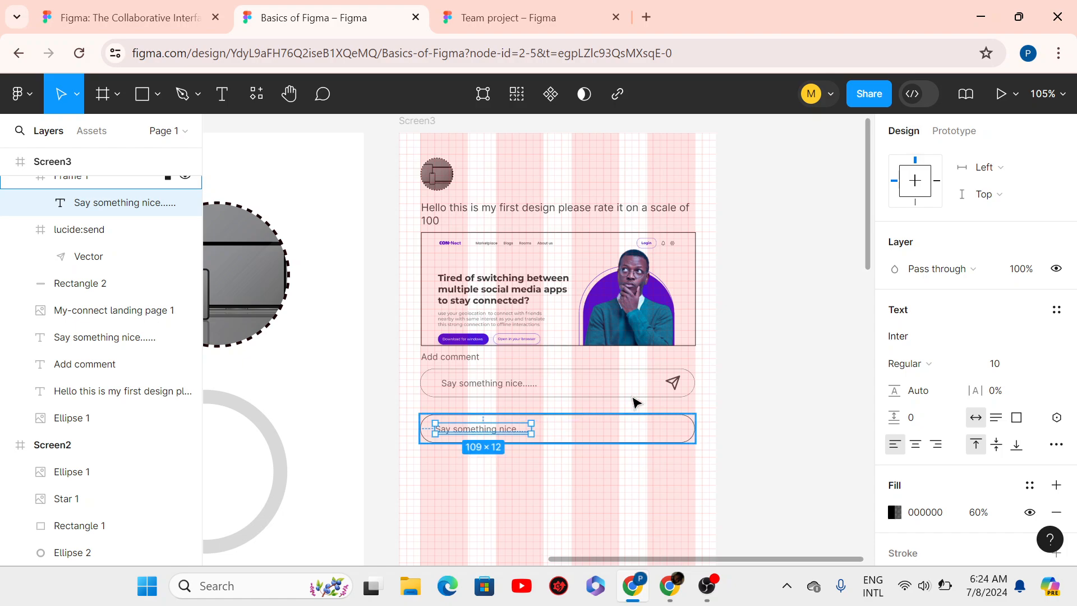
- Paste a copy of the send icon into the new box and nudge it left into place
click(675, 386)
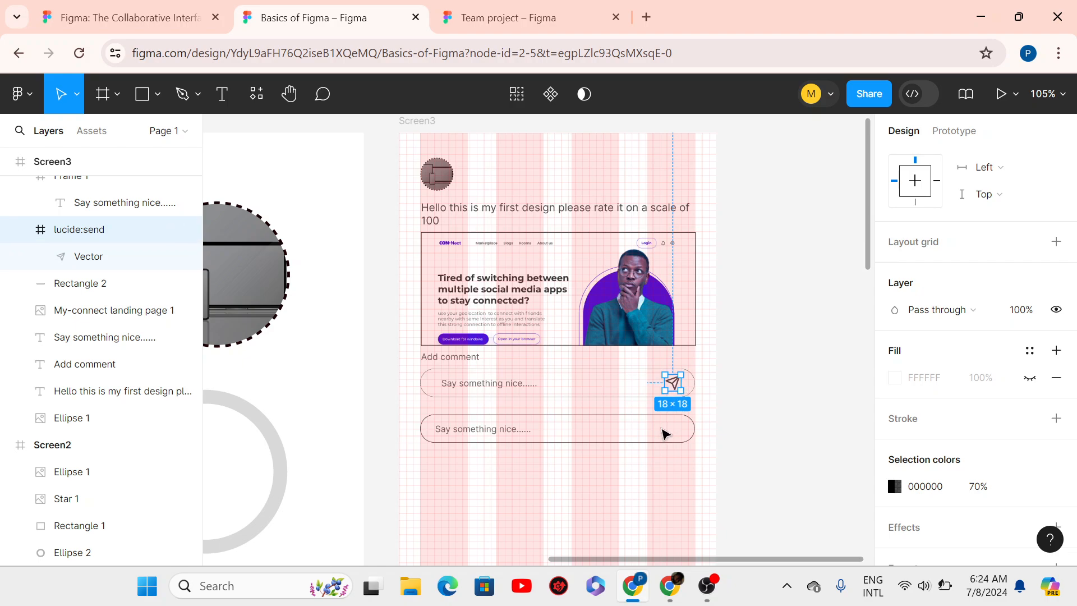
click(662, 427)
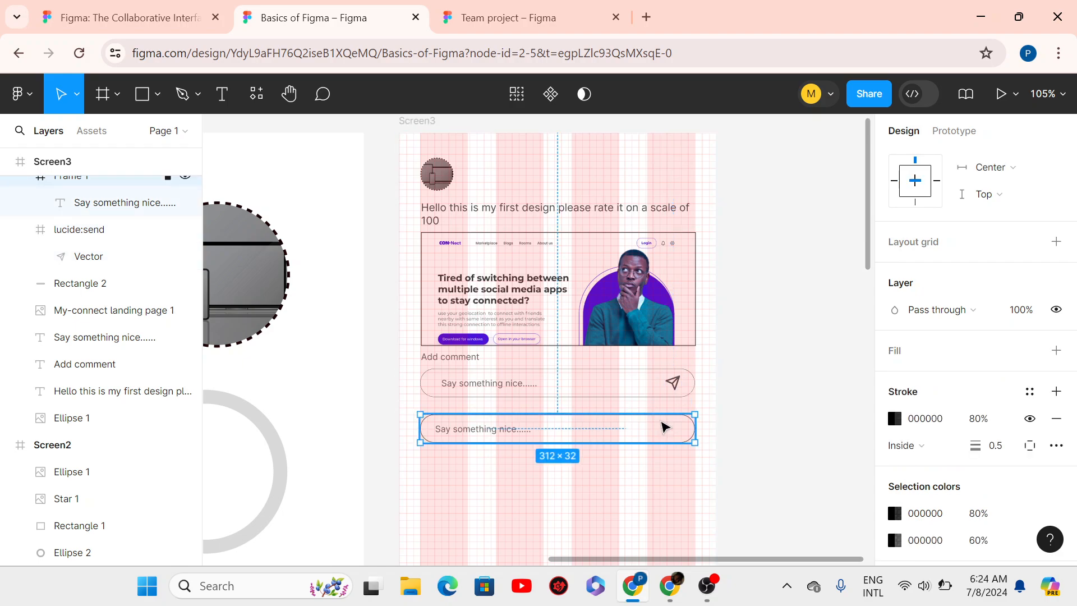
key(ctrl+v)
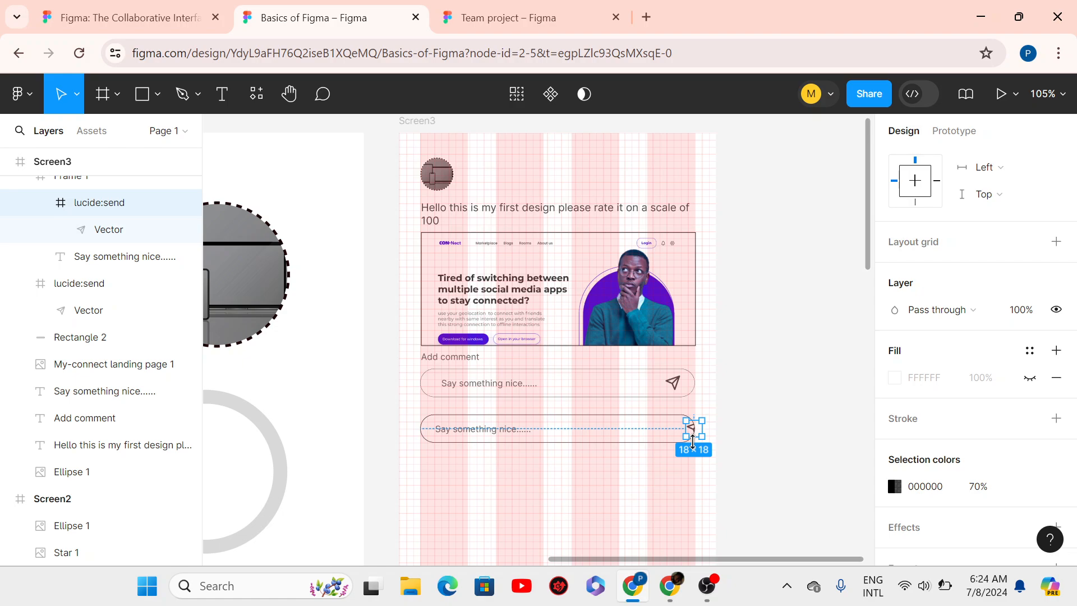
key(shift+Left)
key(shift+Left)
key(Left)
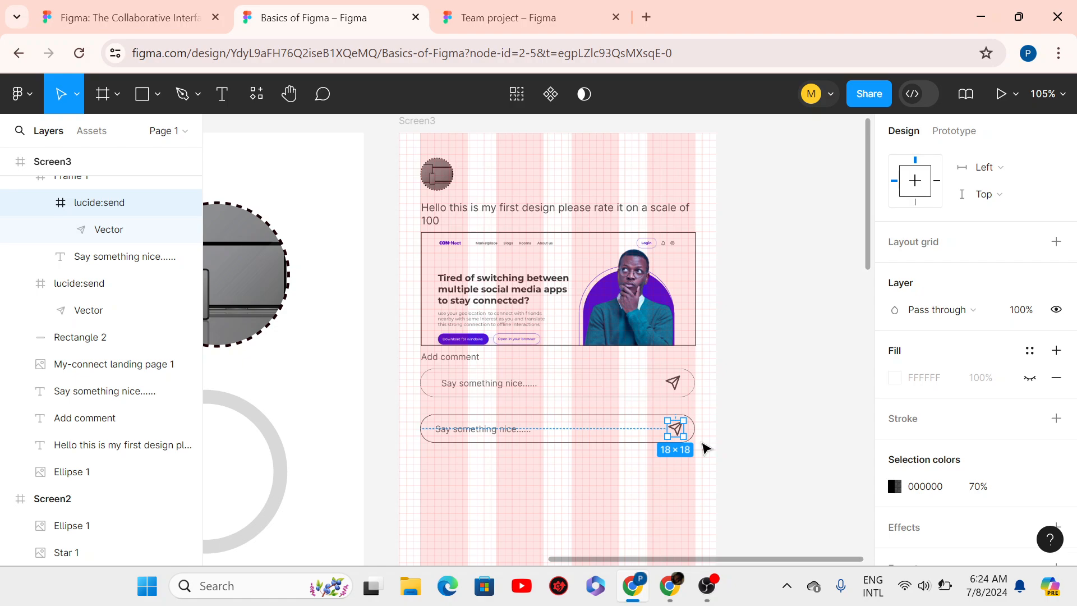
key(Left)
key(alt)
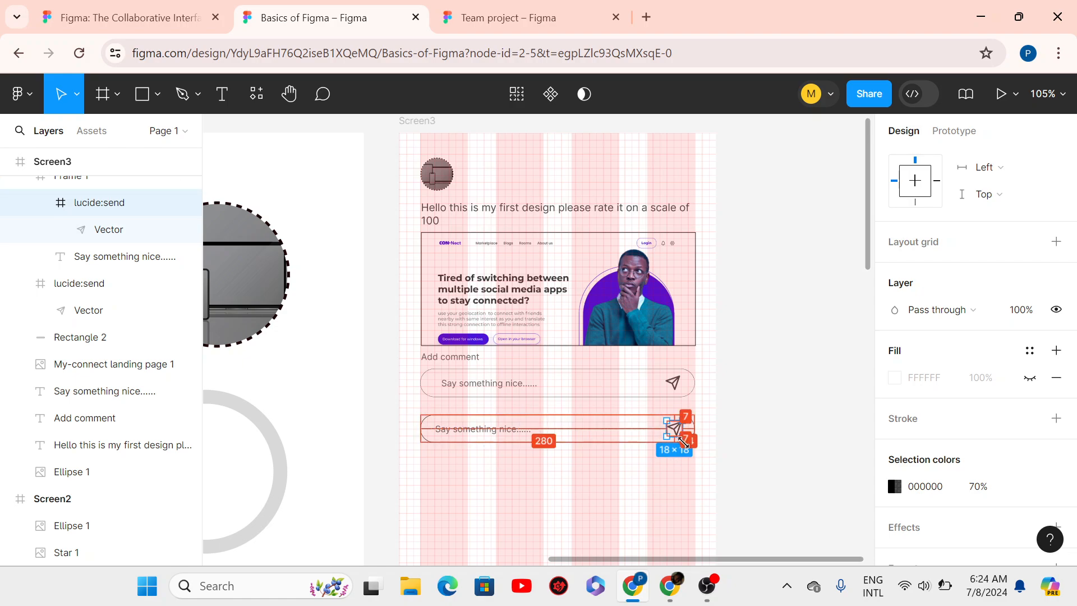
scroll(683, 442, up, 5)
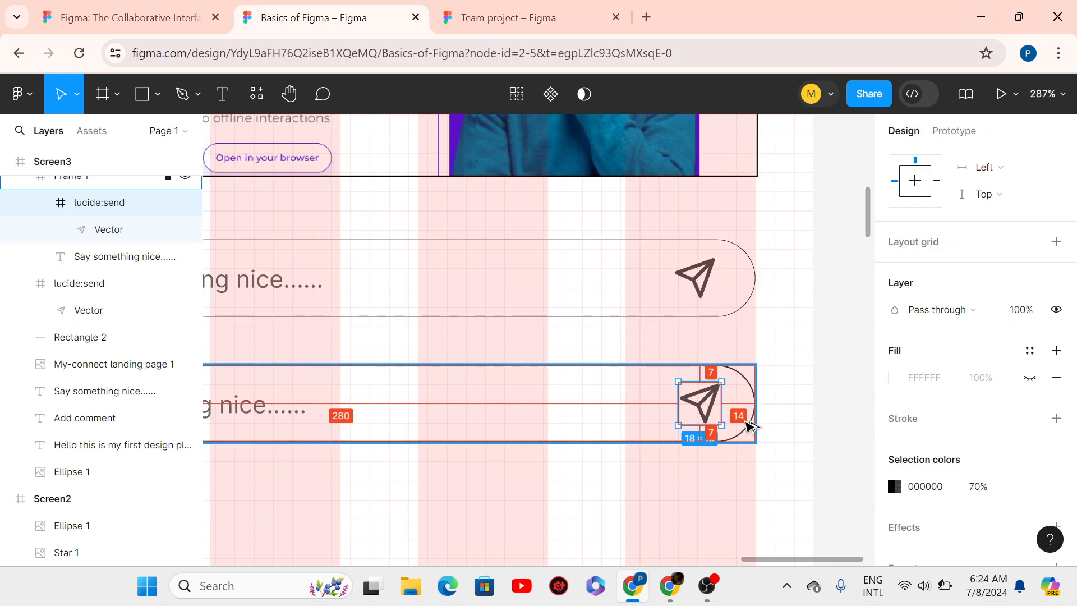
scroll(741, 441, down, 3)
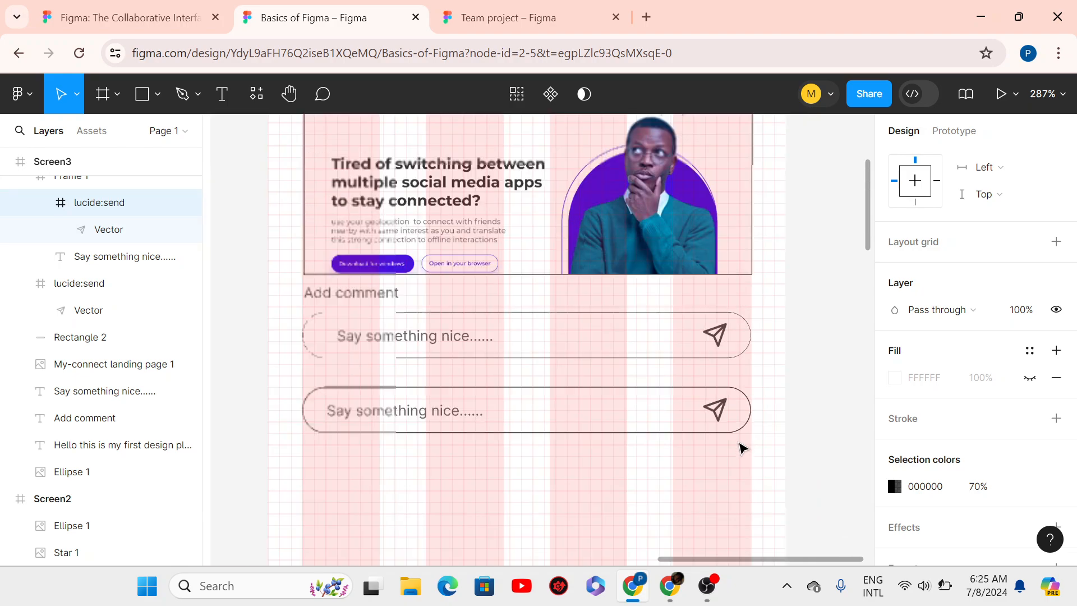
click(654, 405)
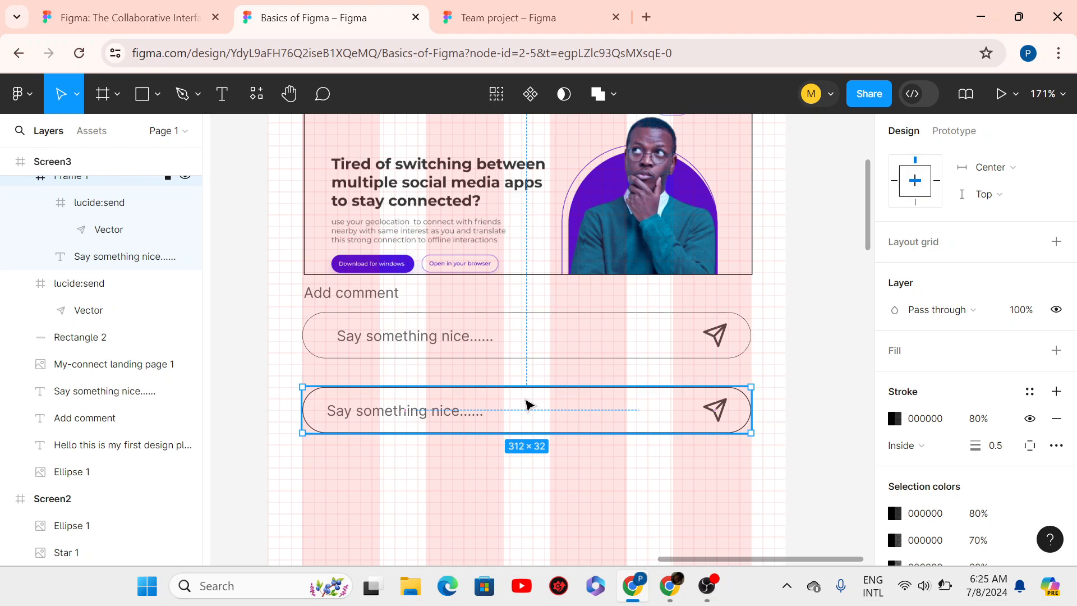
- Move Rectangle 2 down to Y 293 and place the new comment box at Y 361
drag(529, 405, 524, 520)
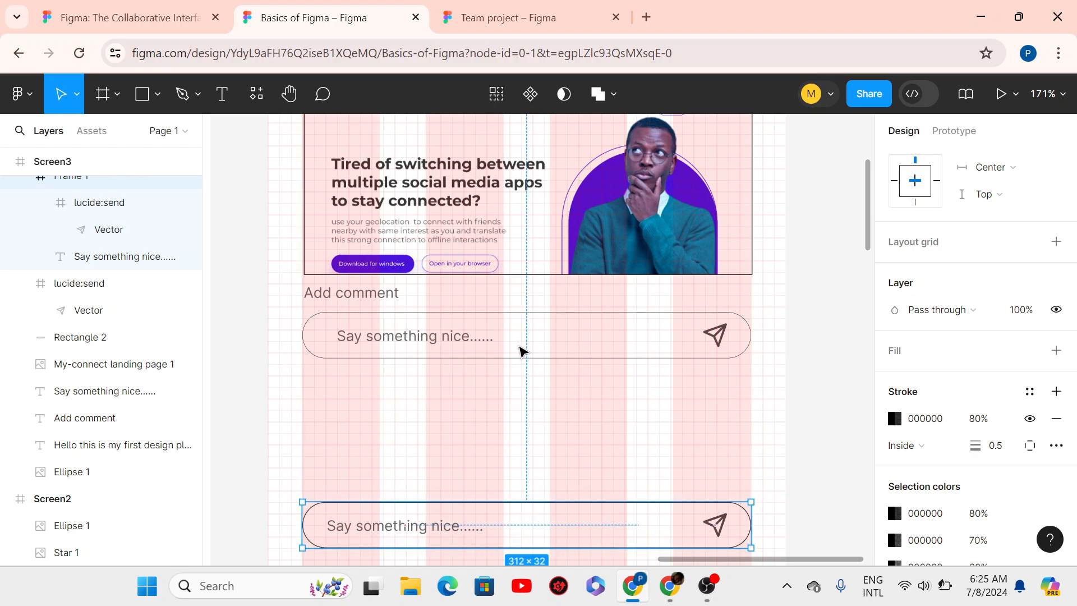
key(Escape)
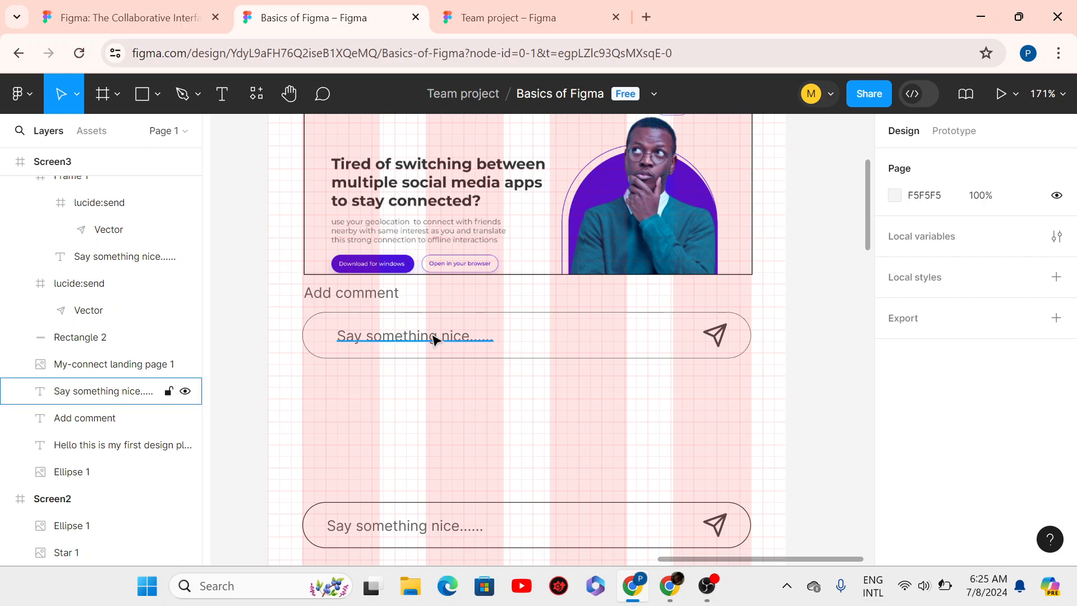
click(516, 339)
drag(516, 399, 518, 419)
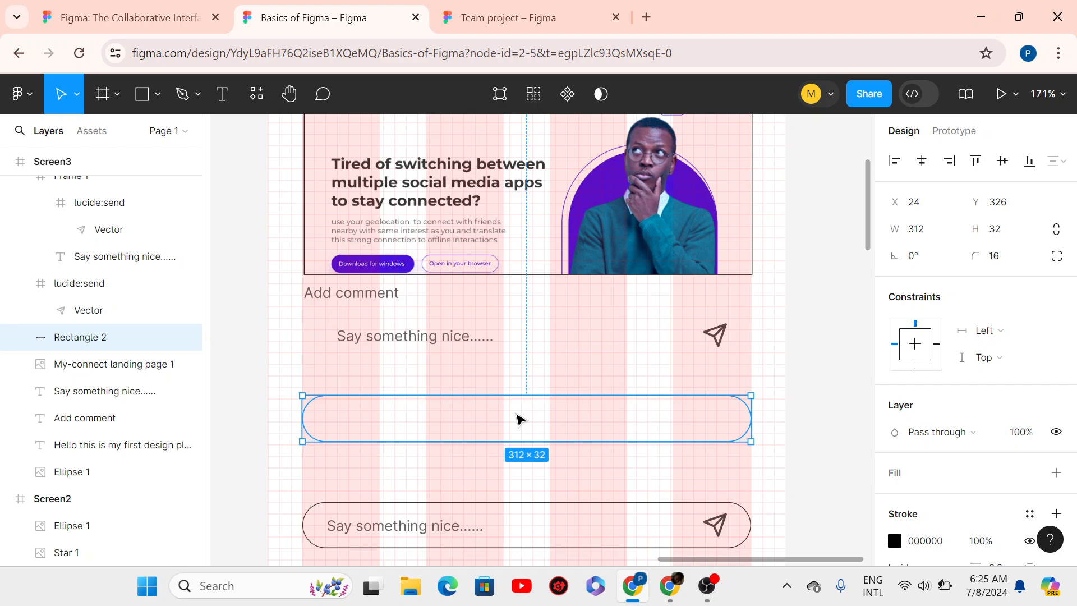
drag(516, 419, 521, 372)
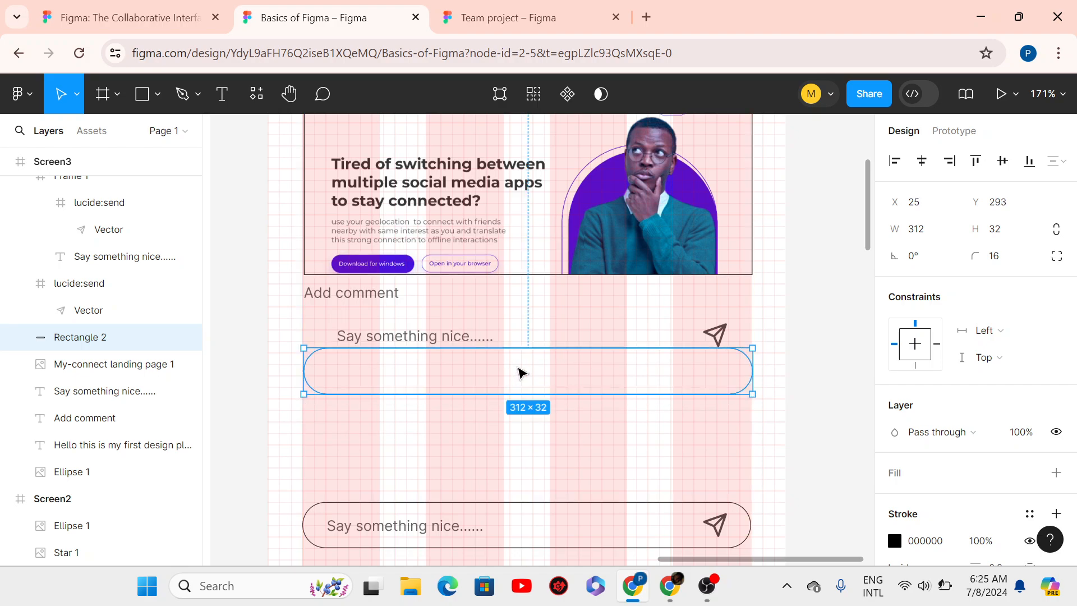
click(517, 458)
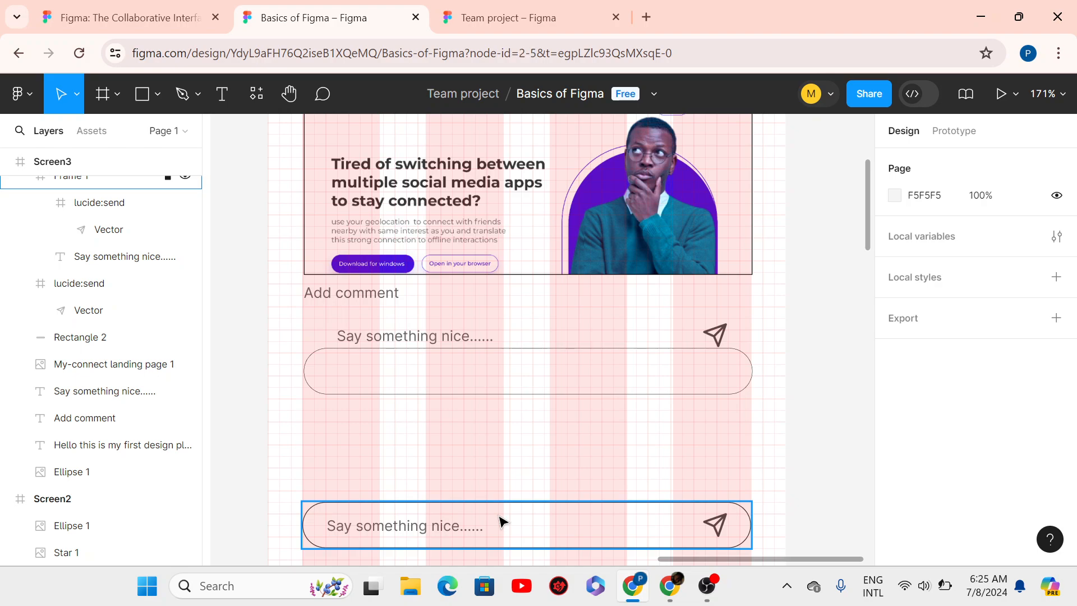
drag(502, 522, 501, 465)
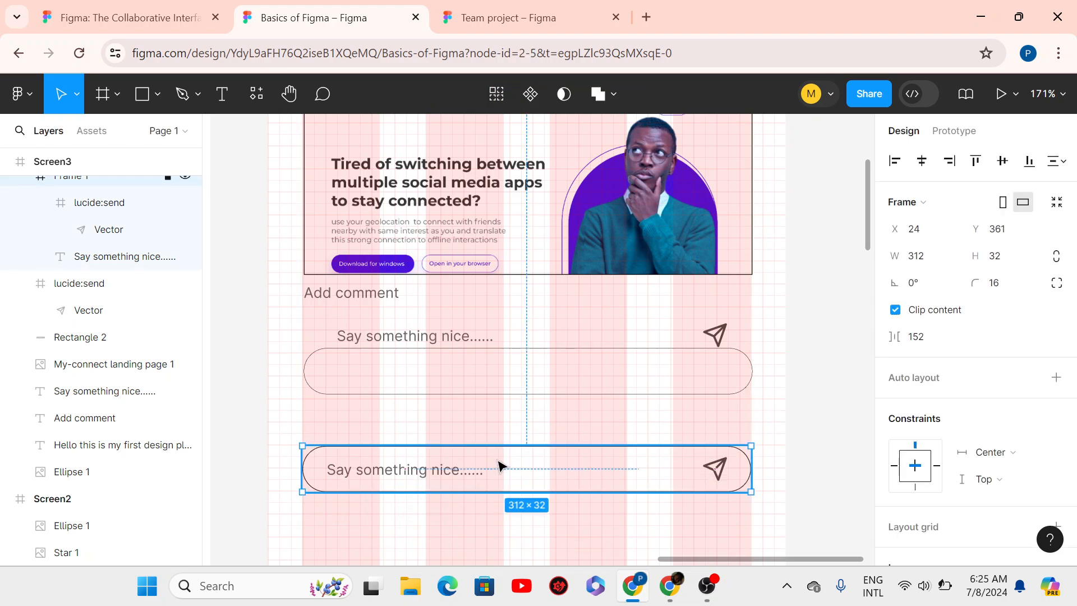
- Test moving the send icon out of the 312×32 frame, undo it, and reselect the frame
double_click(723, 474)
key(shift+Right)
key(shift+Right)
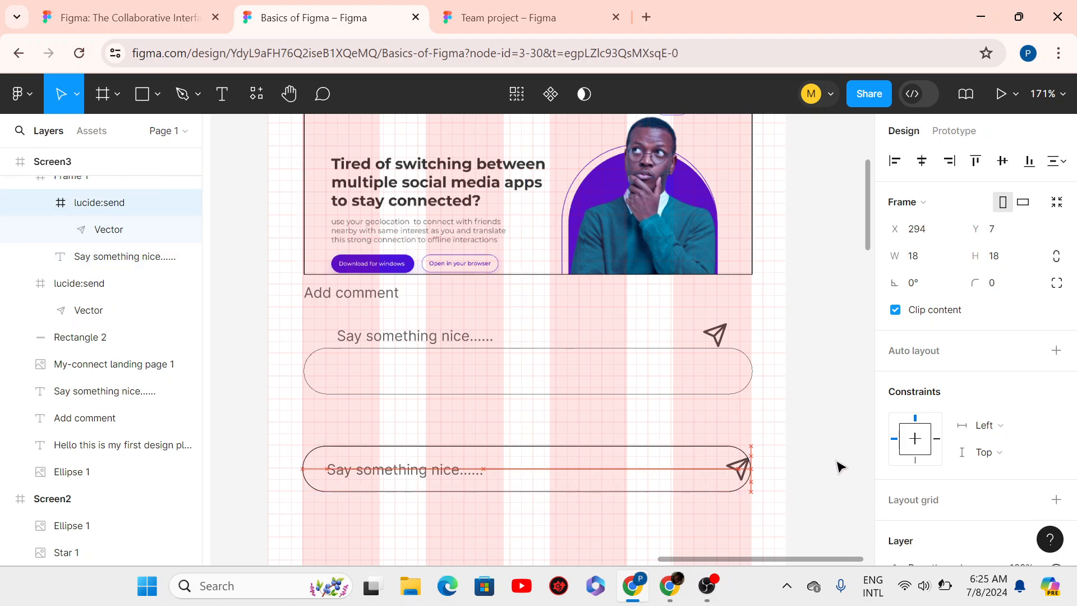
drag(836, 461, 837, 462)
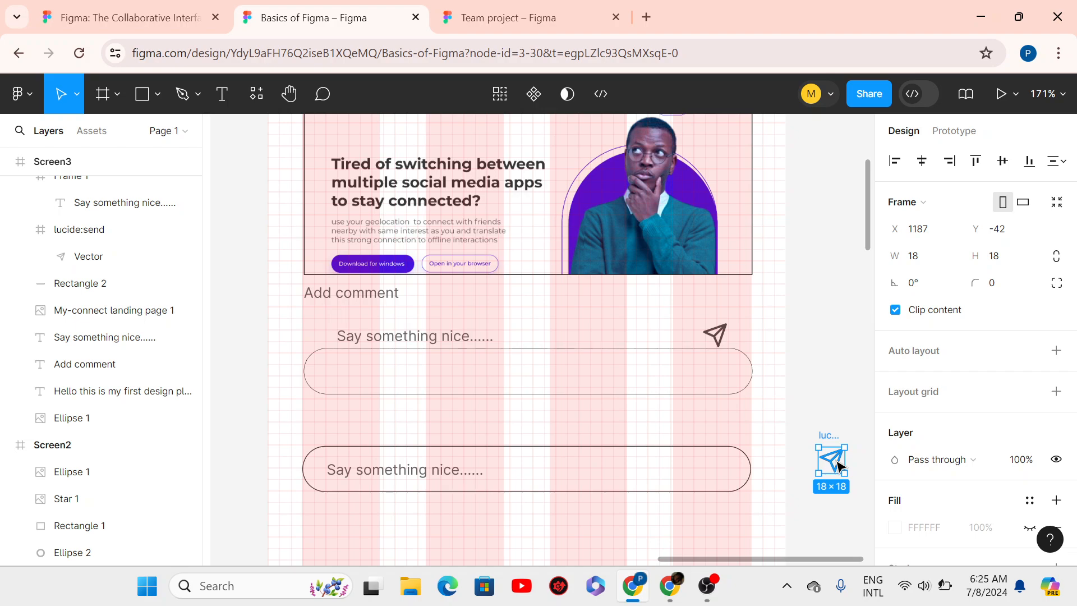
key(ctrl+z)
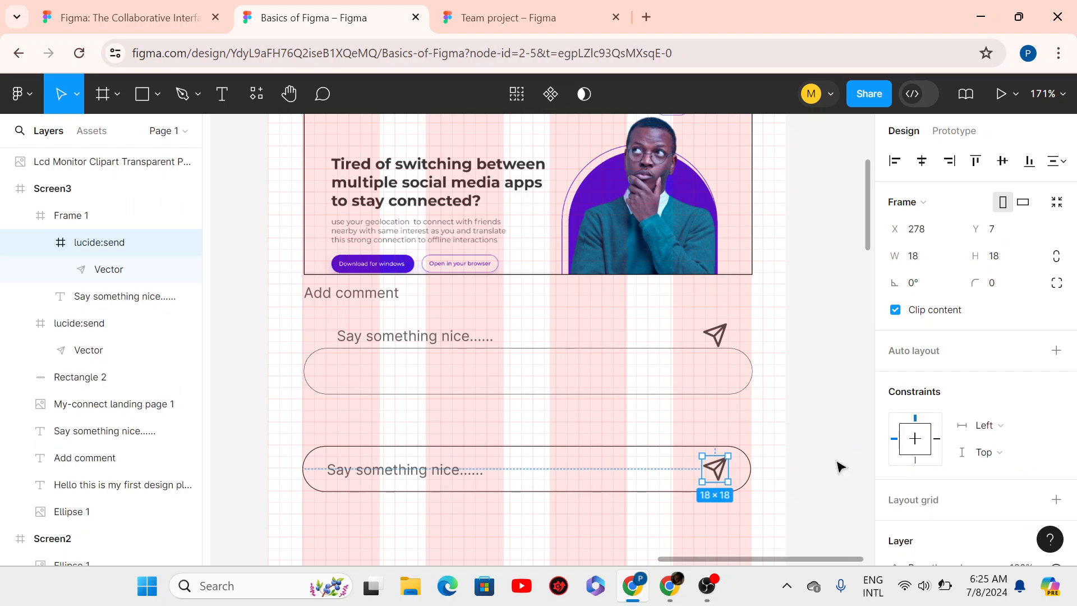
click(536, 451)
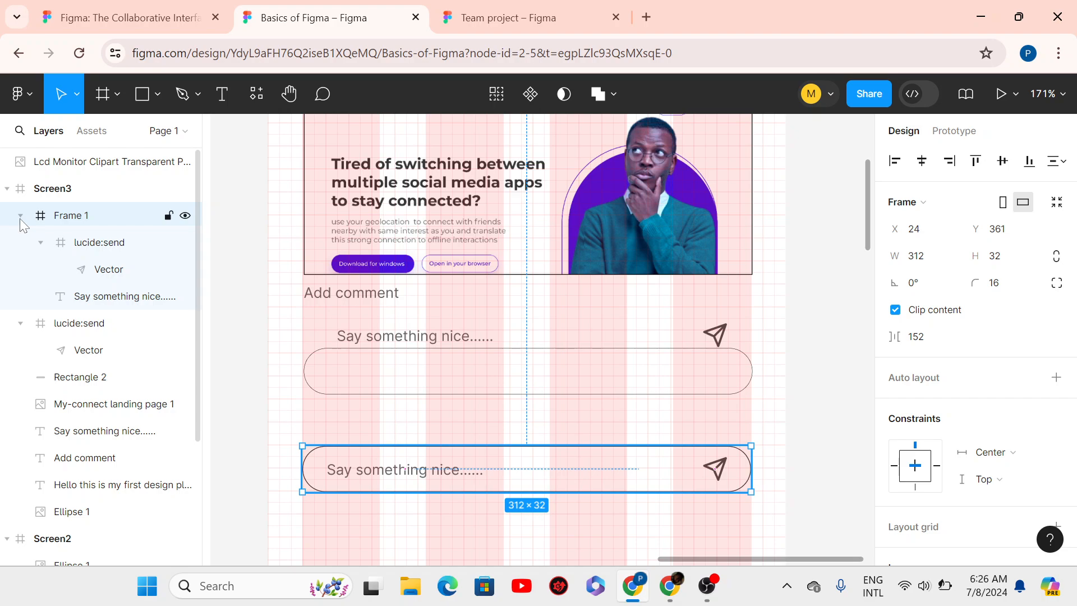
- Rename Frame 1 to 'Send frame' and collapse it and lucide:send in the layer list
double_click(83, 216)
text(S)
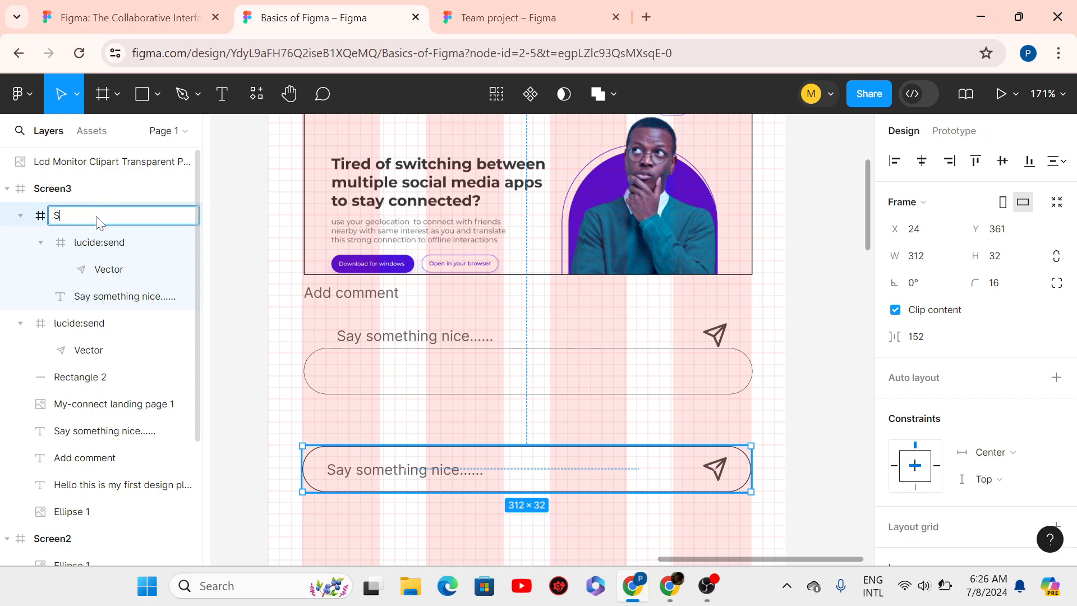
text(end fram)
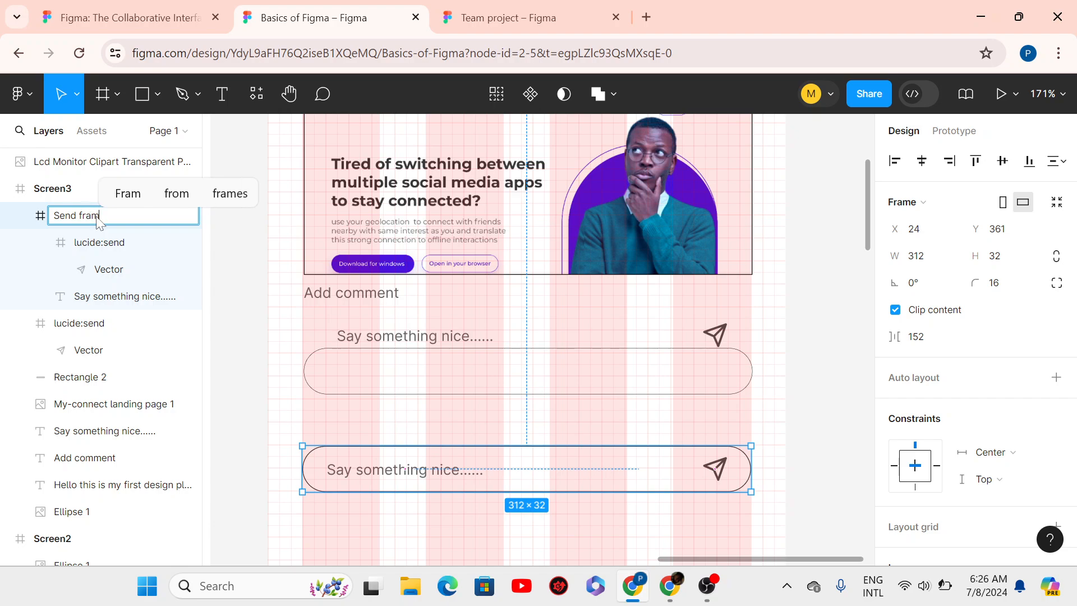
text(e)
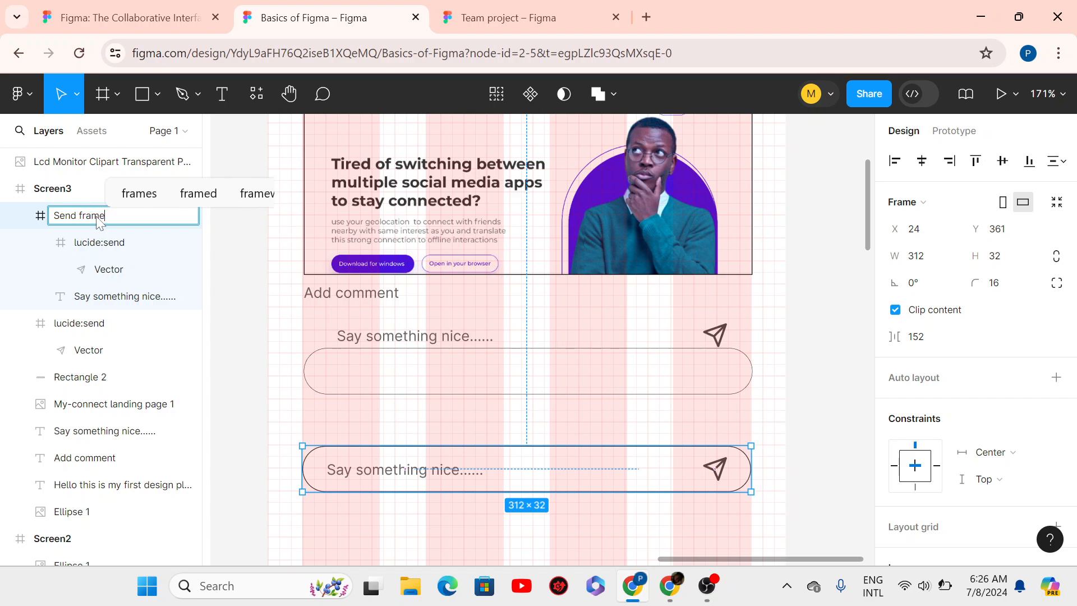
key(Return)
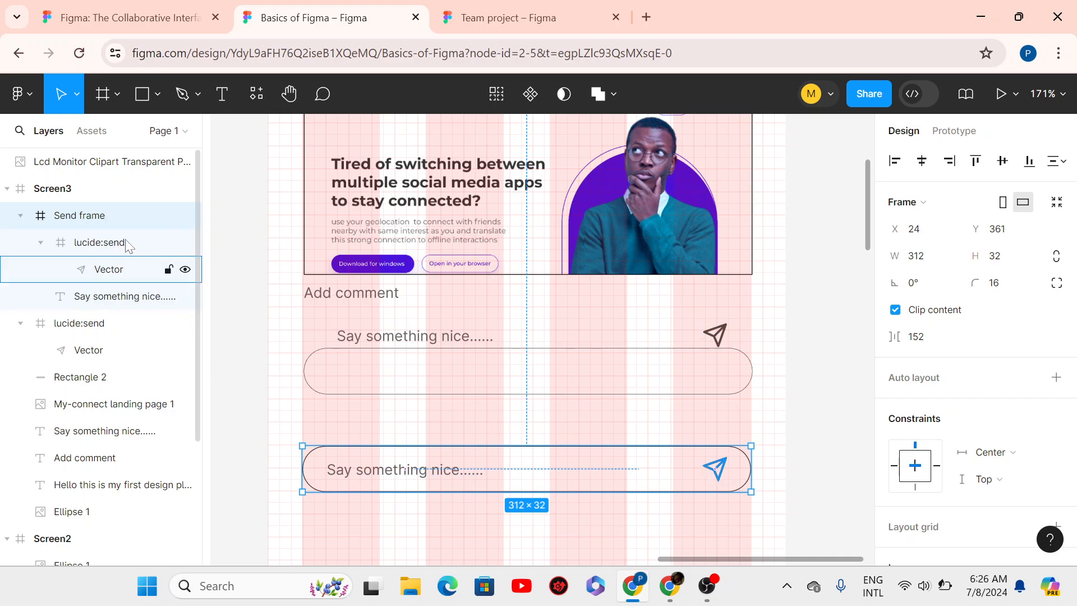
click(41, 242)
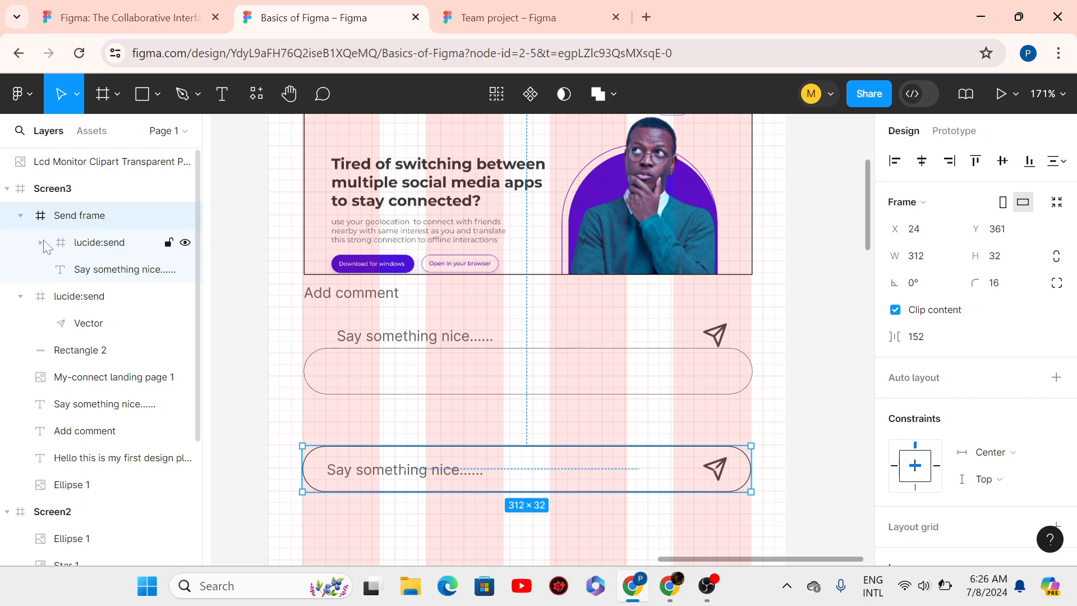
click(21, 215)
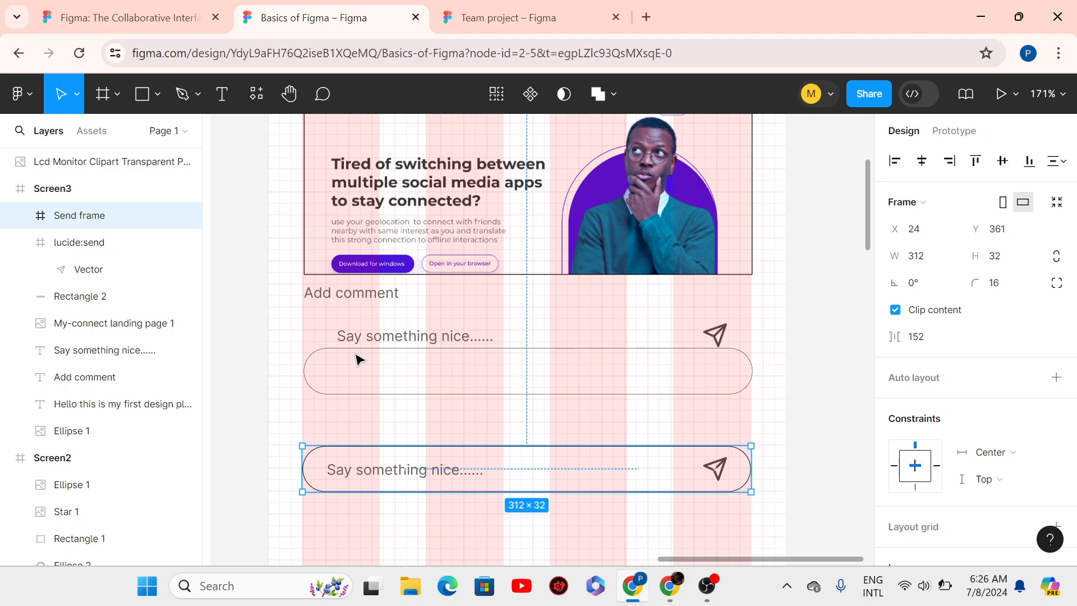
- Delete the old placeholder text, send icon and rounded outline
click(394, 347)
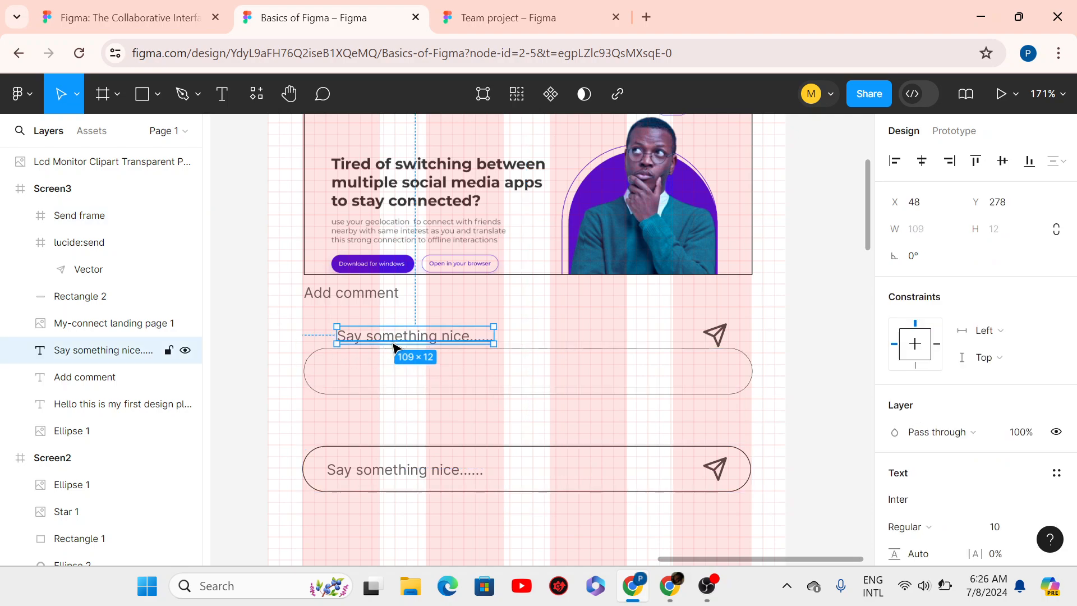
shift+click(720, 343)
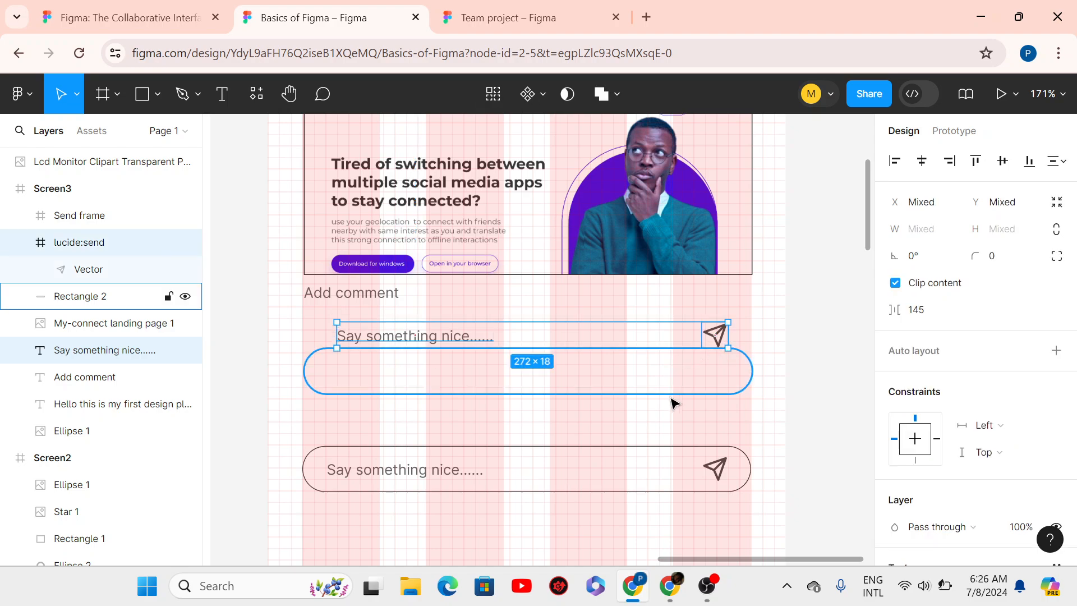
shift+click(573, 387)
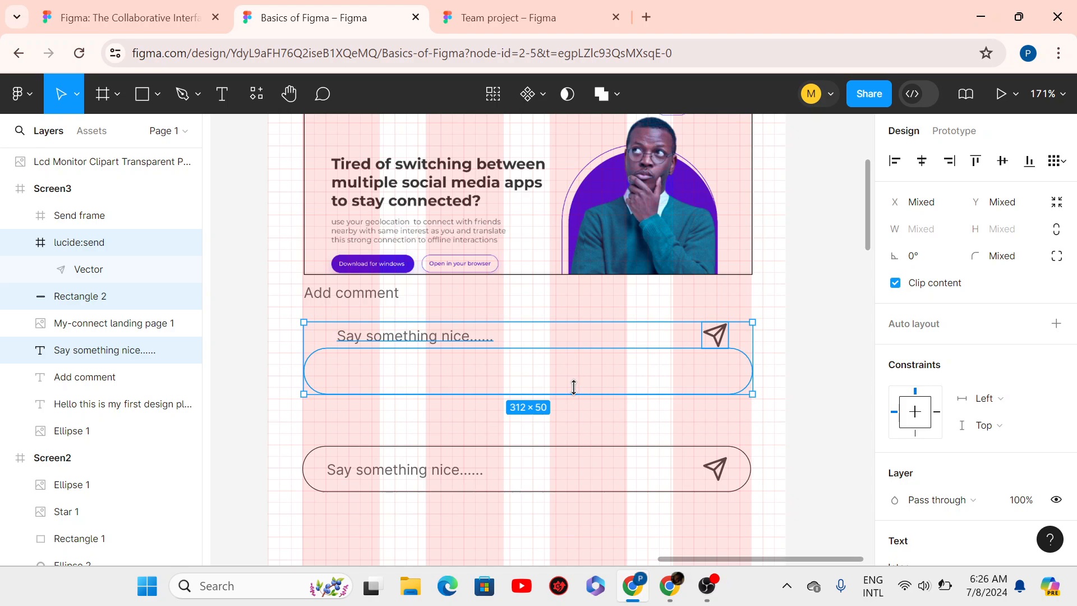
key(Delete)
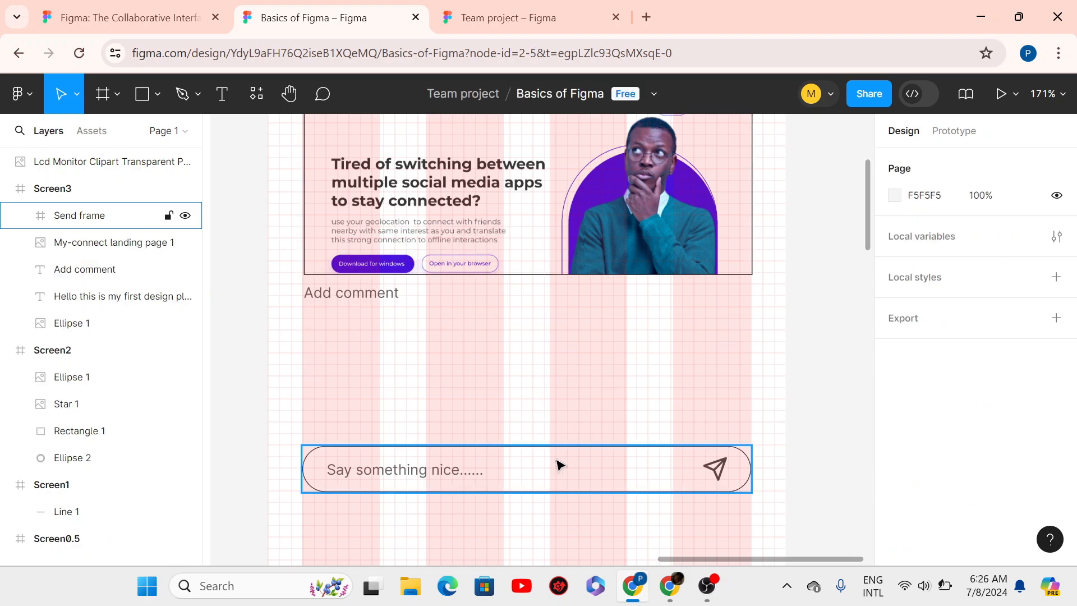
- Nudge Send frame up to X 24, Y 265, just under the Add comment caption
click(555, 459)
key(shift+Up)
key(shift+Up)
key(shift+Up)
key(shift+Up)
key(shift+Up)
key(shift+Up)
key(shift+Up)
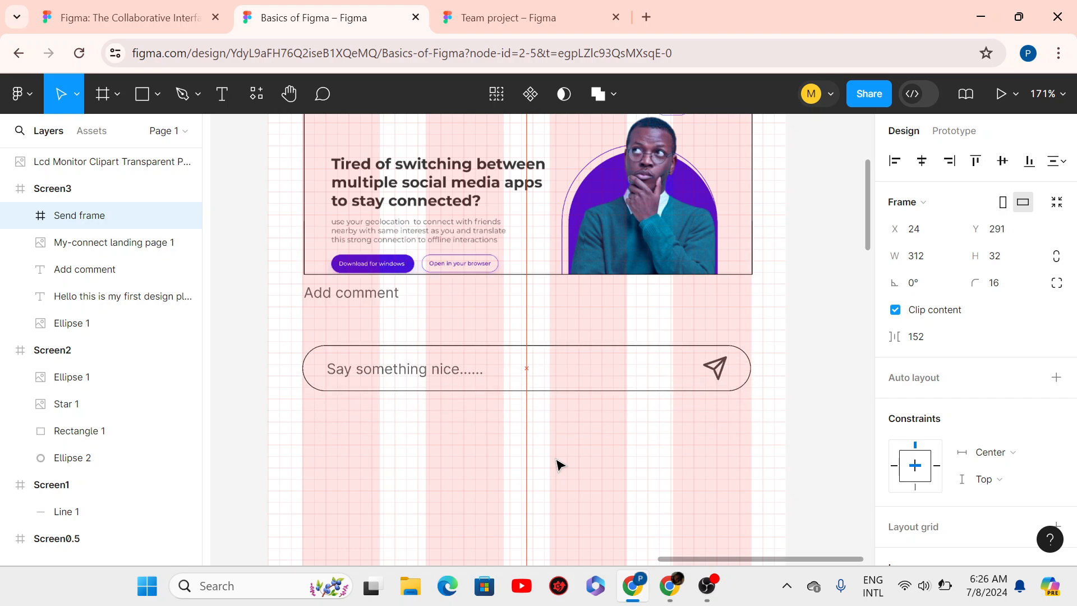
key(shift+Up)
key(shift+Up)
key(shift+Up)
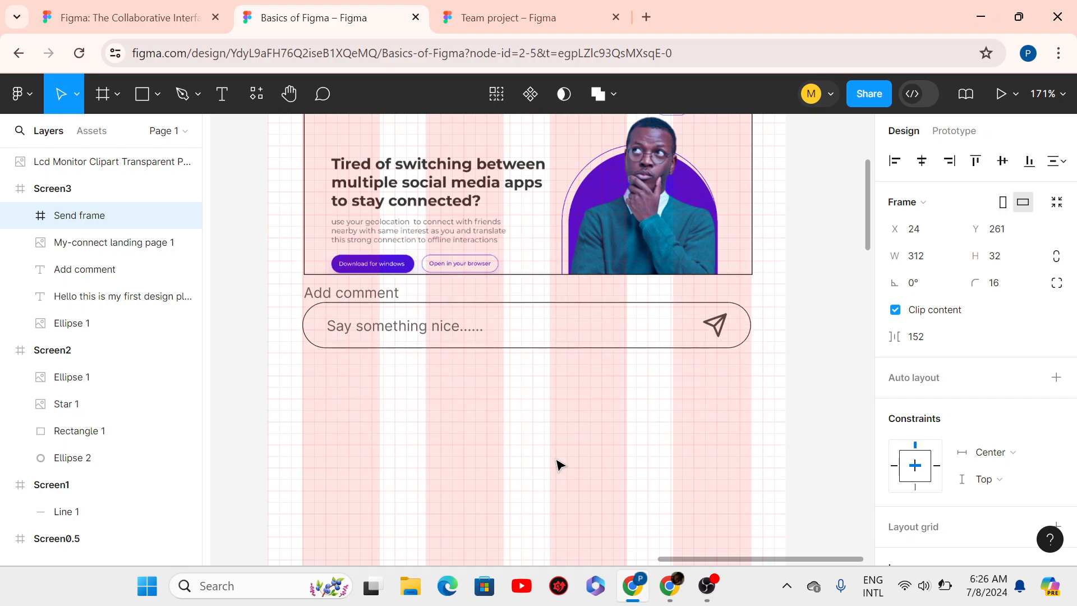
key(Down)
key(Down)
key(Down)
key(Down)
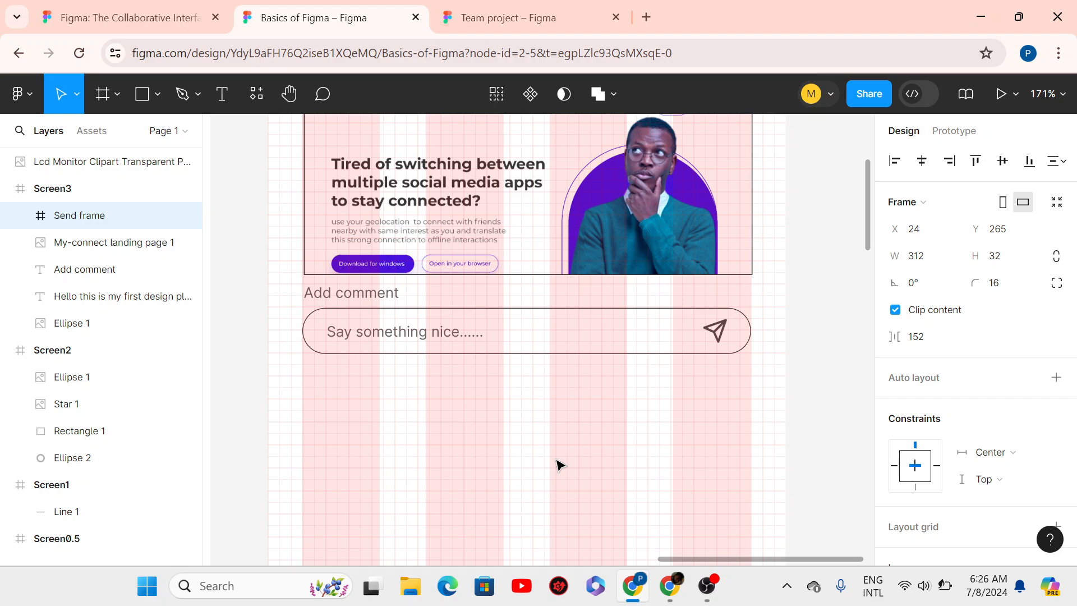
key(alt)
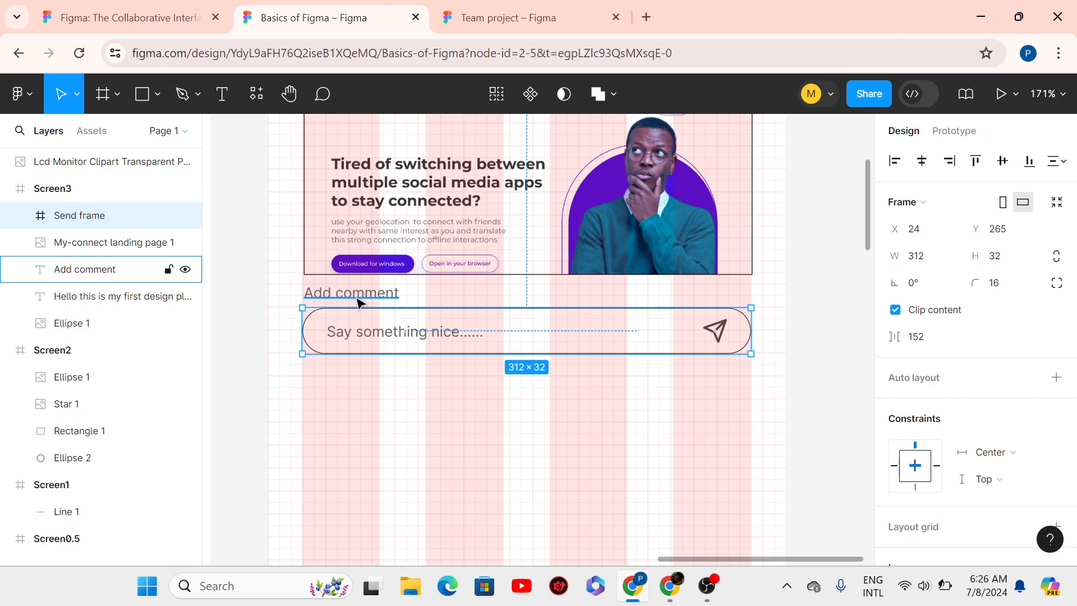
click(357, 302)
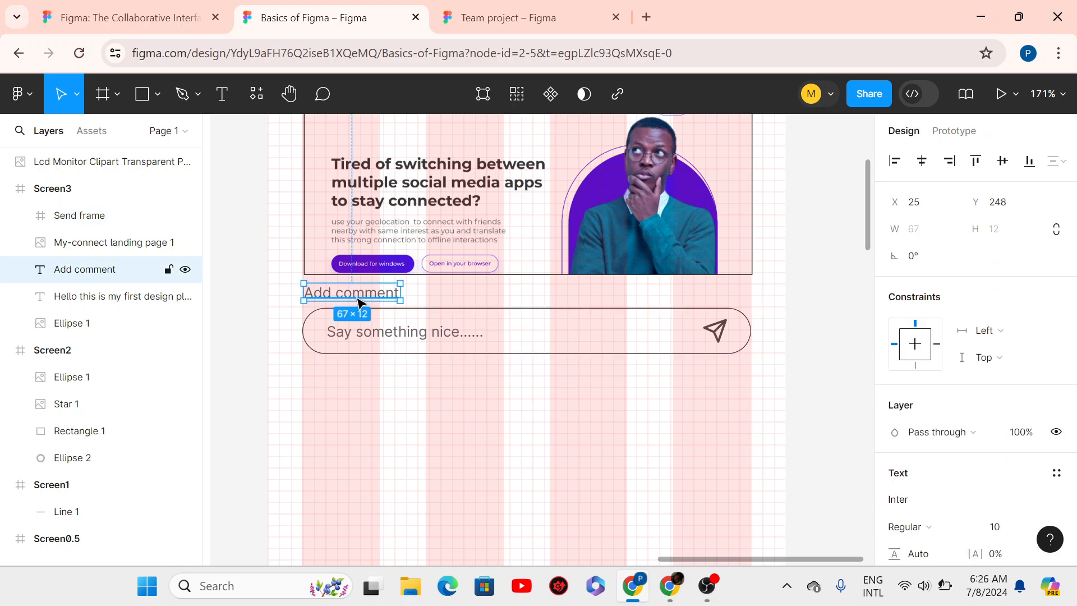
click(465, 367)
ctrl+scroll(591, 403, down, 5)
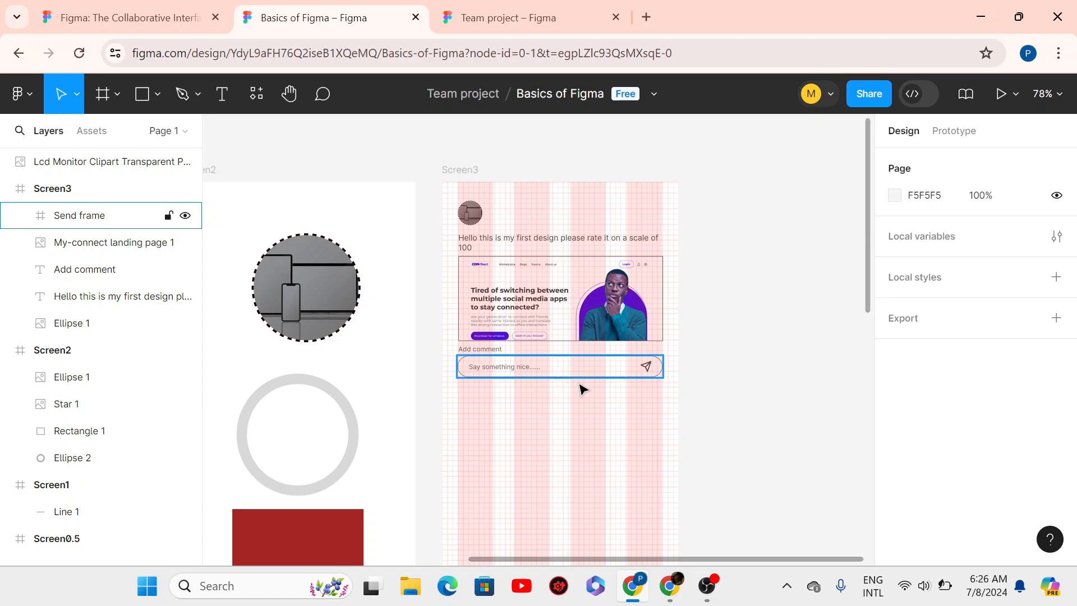
- Slide the 312×129 landing-page image up in its crop to show the 'Unlock Your Earning Potential' laptop banner
click(557, 379)
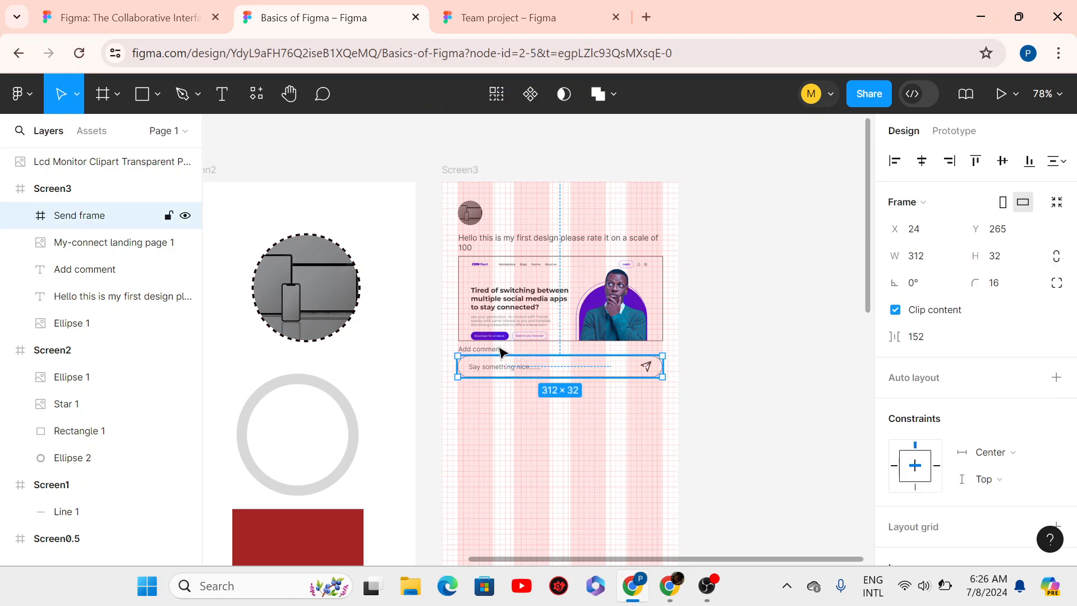
shift+click(496, 351)
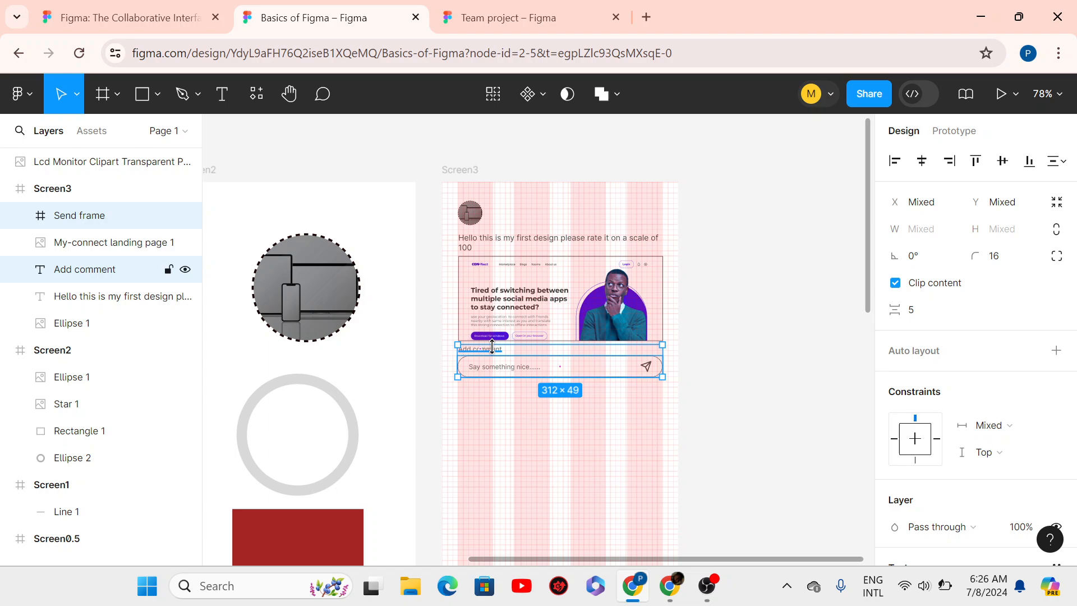
click(522, 294)
scroll(522, 293, up, 3)
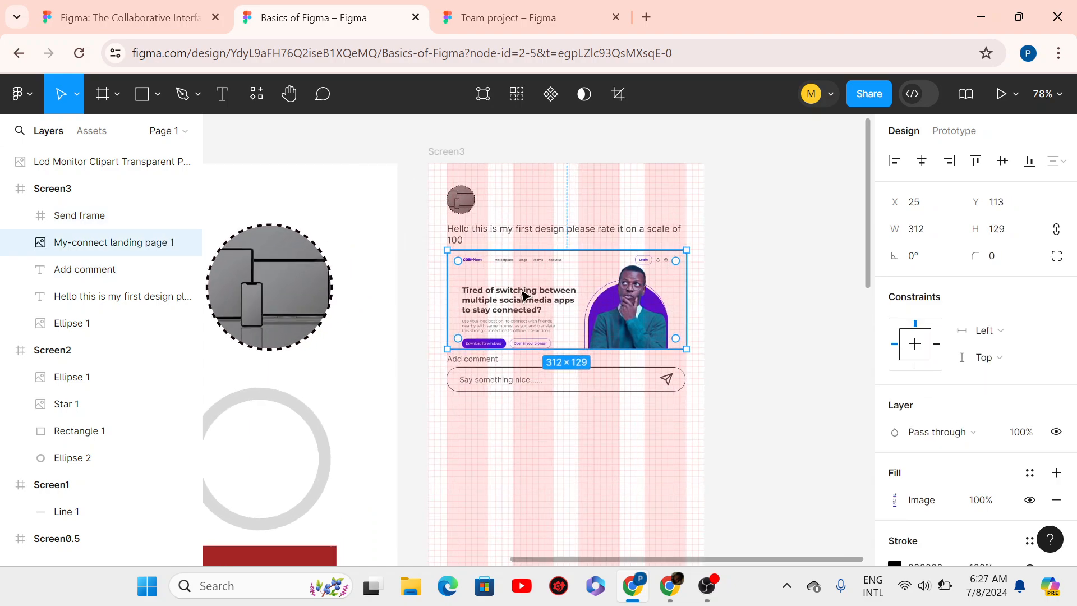
double_click(522, 294)
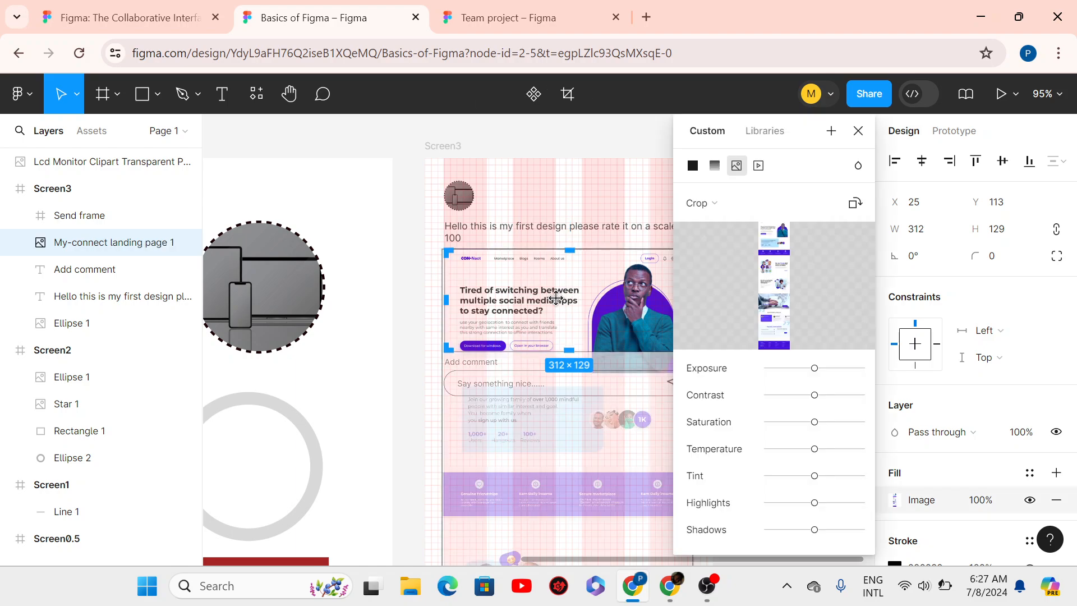
key(shift+Up)
key(shift+Up)
key(shift+Up)
key(shift+Up)
key(shift+Up)
key(shift+Up)
key(shift+Up)
key(shift+Up)
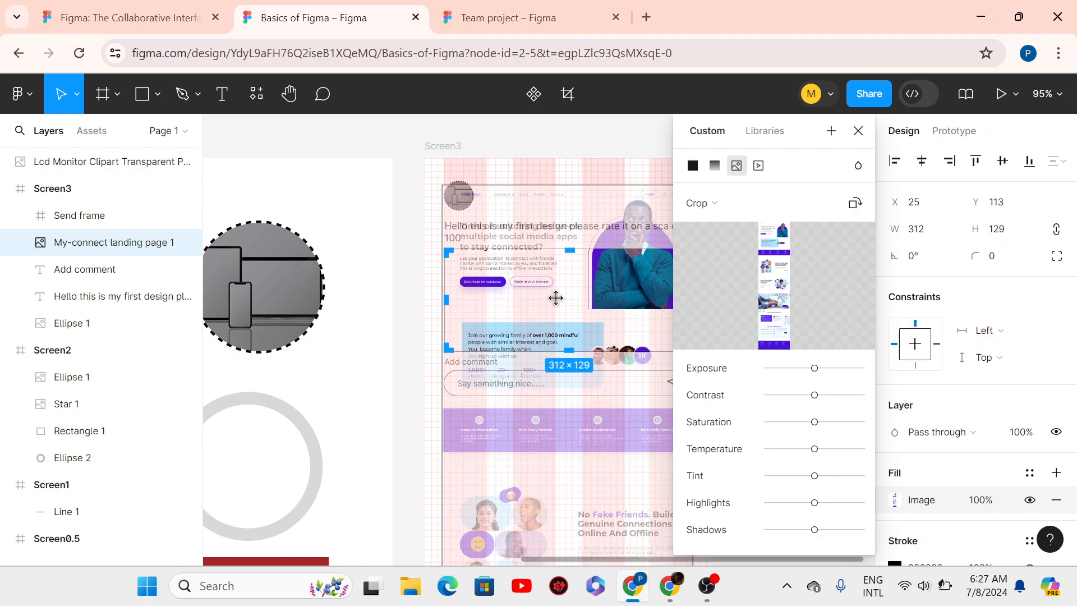
key(shift+Up)
key(shift+Up)
key(shift+Up)
key(shift+Up)
key(shift+Up)
key(shift+Up)
key(shift+Up)
key(shift+Up)
key(shift+Up)
key(shift+Up)
key(shift+Up)
key(shift+Up)
key(shift+Up)
key(shift+Up)
key(shift+Up)
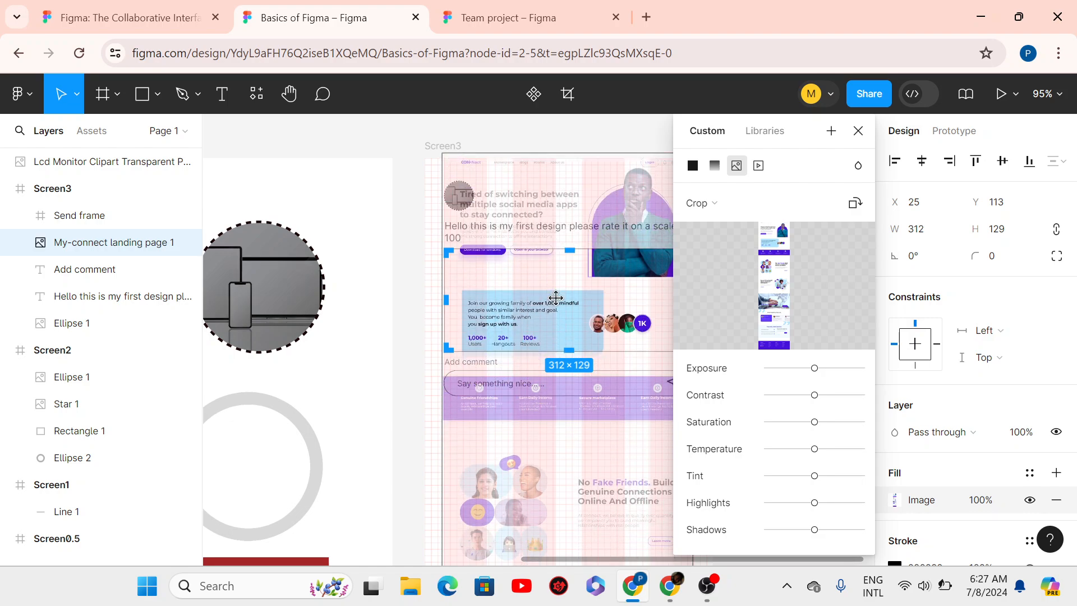
key(shift+Up)
key(shift+Up)
key(shift+Up)
key(shift+Up)
key(shift+Up)
key(shift+Up)
key(shift+Up)
key(shift+Up)
key(shift+Up)
key(shift+Up)
key(shift+Up)
key(shift+Up)
key(shift+Up)
key(shift+Up)
key(shift+Up)
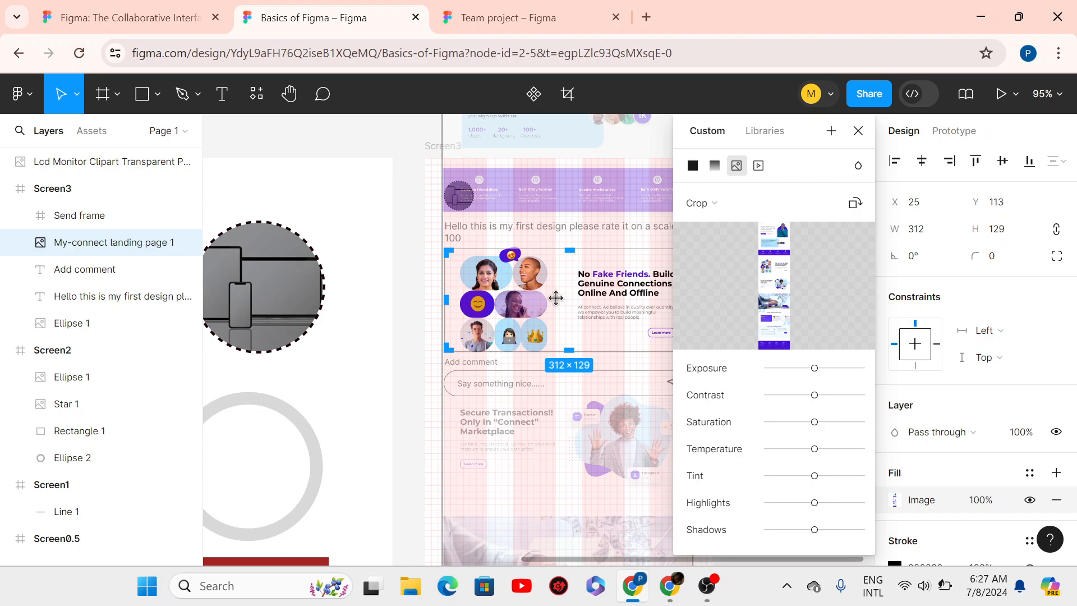
key(shift+Up)
key(shift+Up)
key(shift+Up)
key(shift+Up)
key(shift+Up)
key(shift+Up)
key(shift+Up)
key(shift+Up)
key(shift+Up)
key(shift+Up)
key(shift+Up)
key(shift+Up)
key(shift+Up)
key(shift+Up)
key(shift+Up)
key(shift+Up)
key(shift+Up)
key(shift+Up)
key(shift+Up)
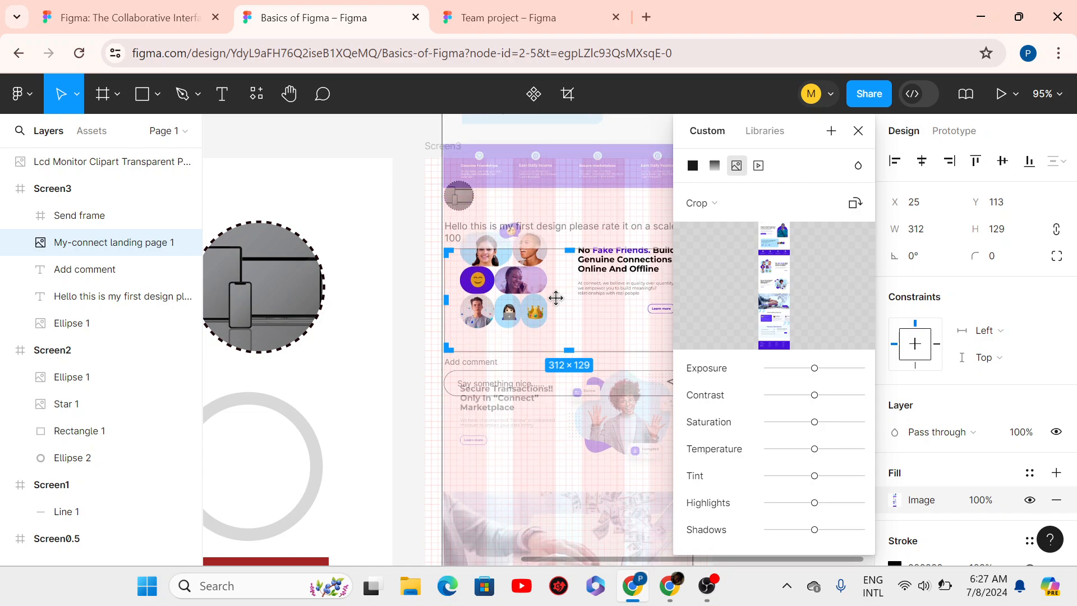
key(shift+Up)
key(shift+Up)
key(shift+Up)
key(shift+Up)
key(shift+Up)
key(shift+Up)
key(shift+Up)
key(shift+Up)
key(shift+Up)
key(shift+Up)
key(shift+Up)
key(shift+Up)
key(shift+Up)
key(shift+Up)
key(shift+Up)
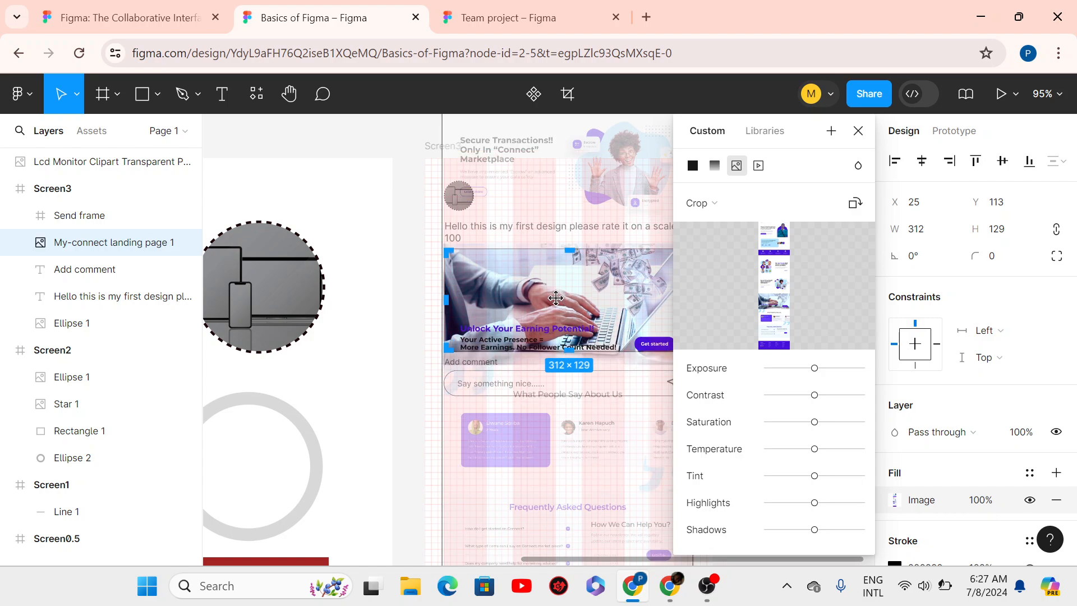
key(shift+Up)
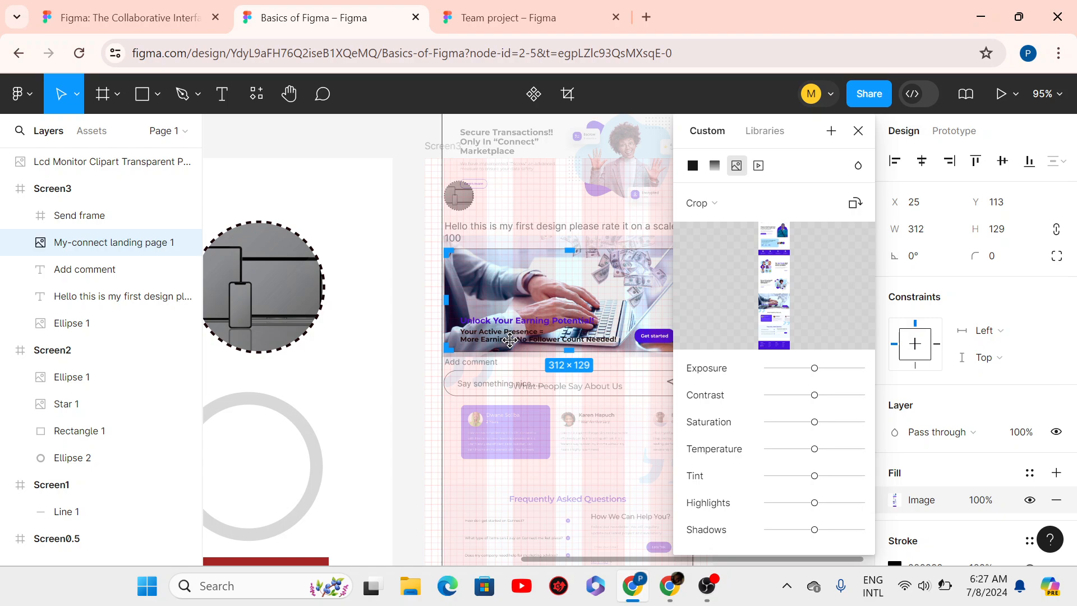
click(858, 130)
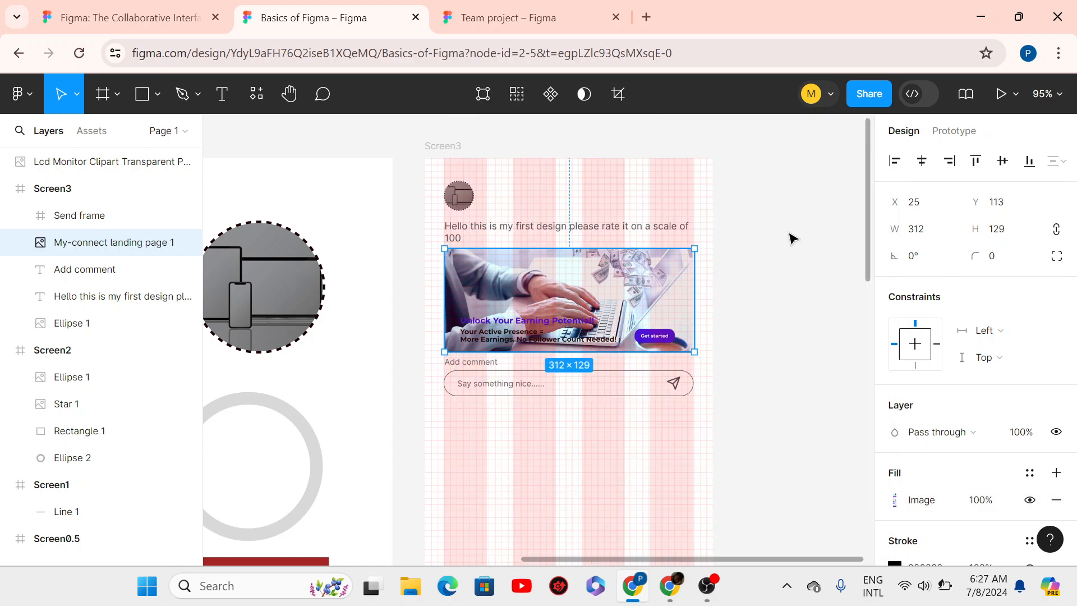
click(783, 277)
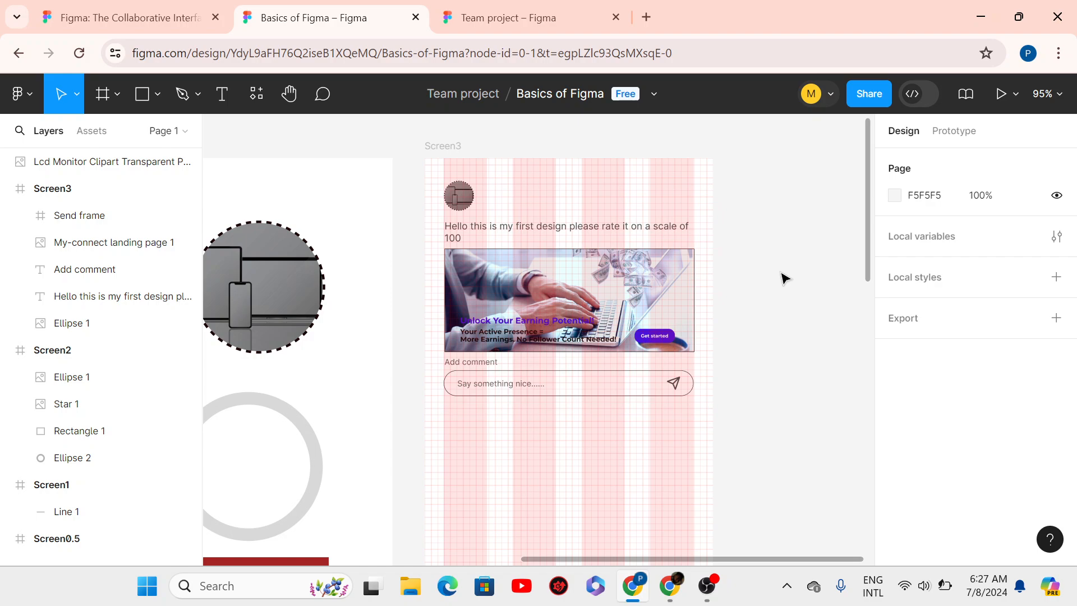
- Hide the landing-page image's border stroke
click(546, 289)
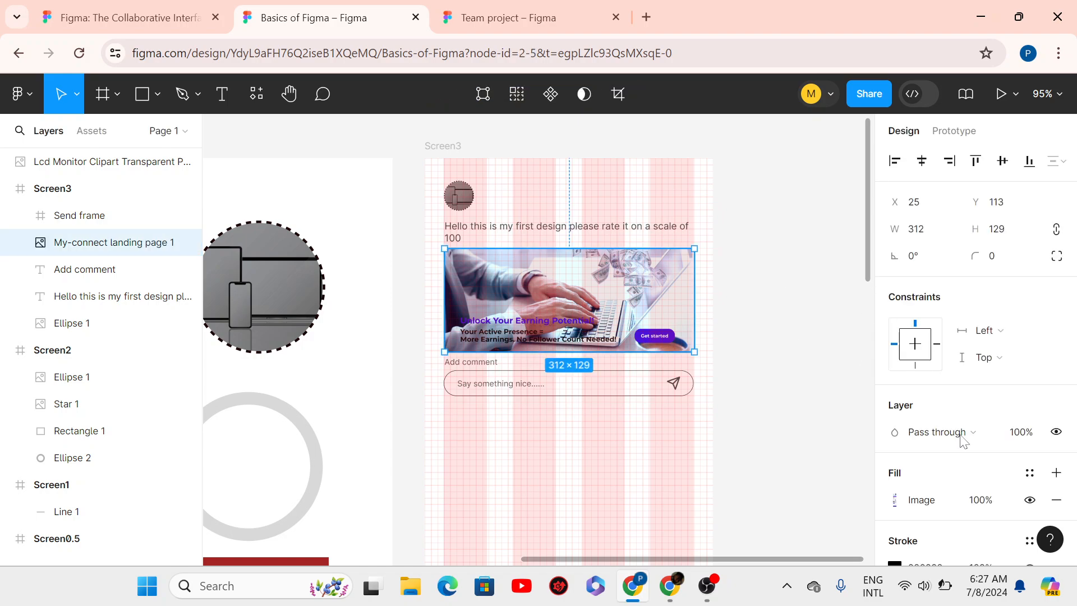
scroll(1071, 465, down, 3)
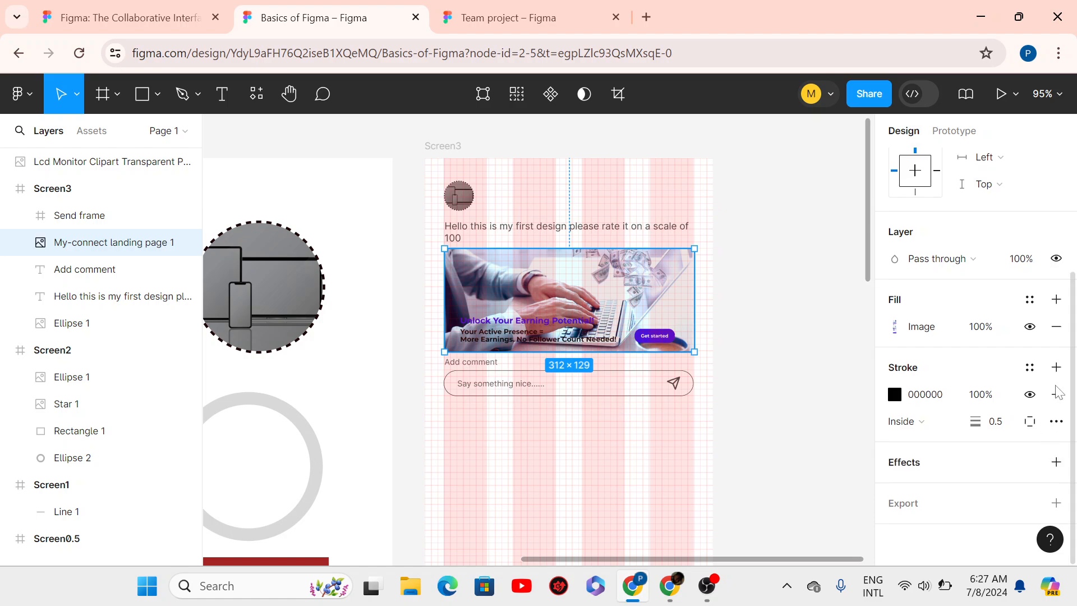
click(1030, 395)
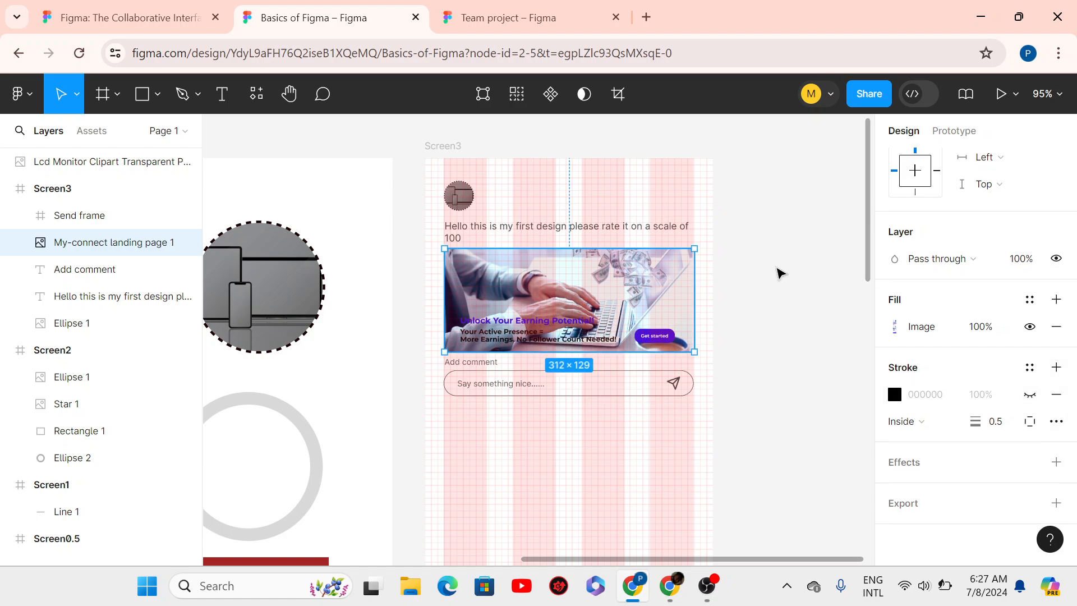
key(Escape)
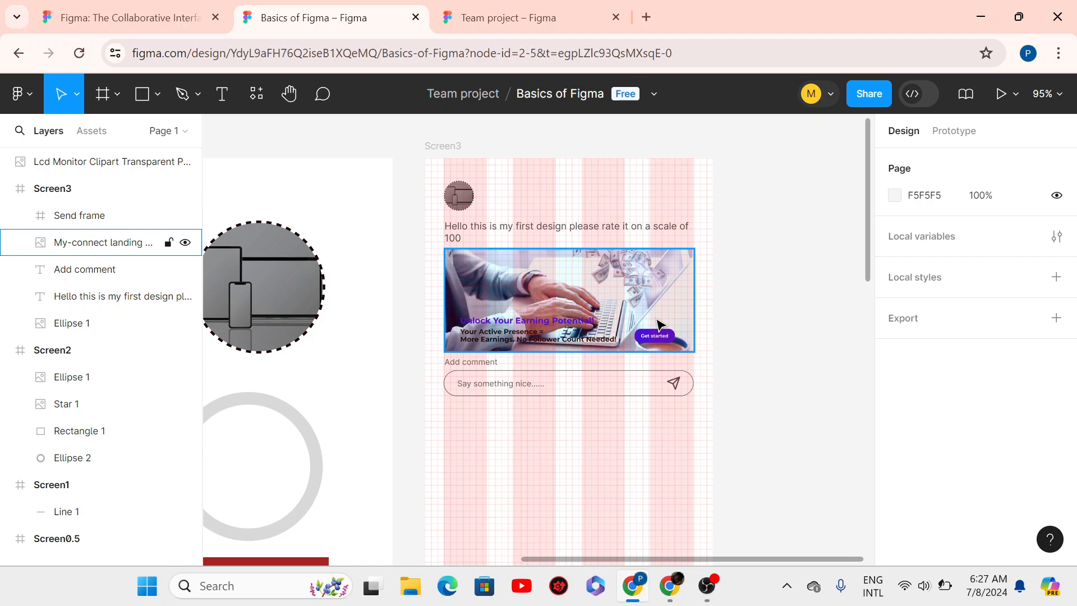
- Give the landing-page image a corner radius of 8
click(657, 325)
click(981, 257)
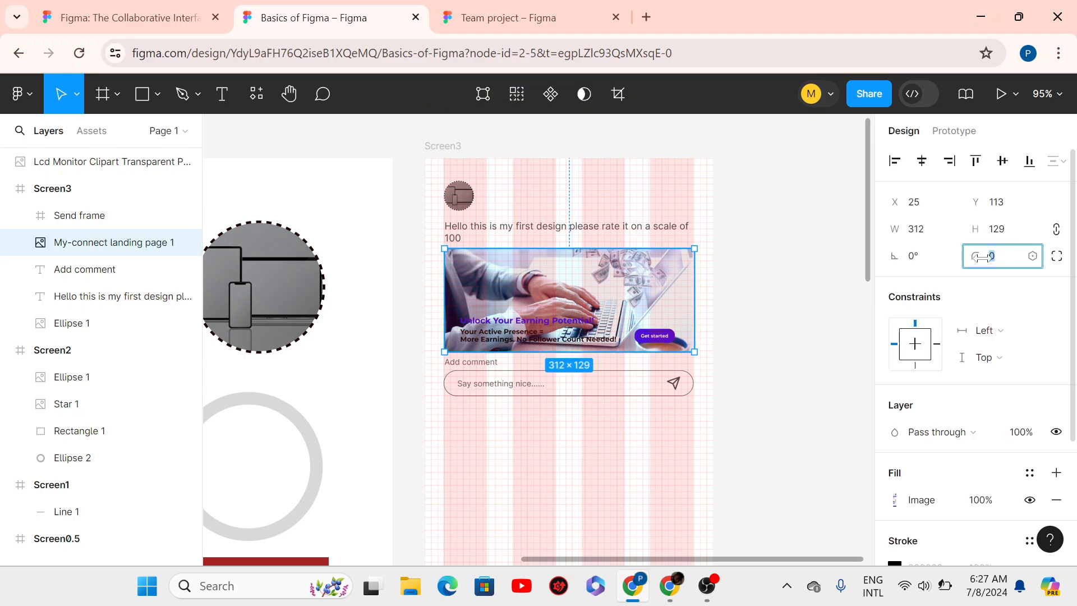
text(8)
key(Return)
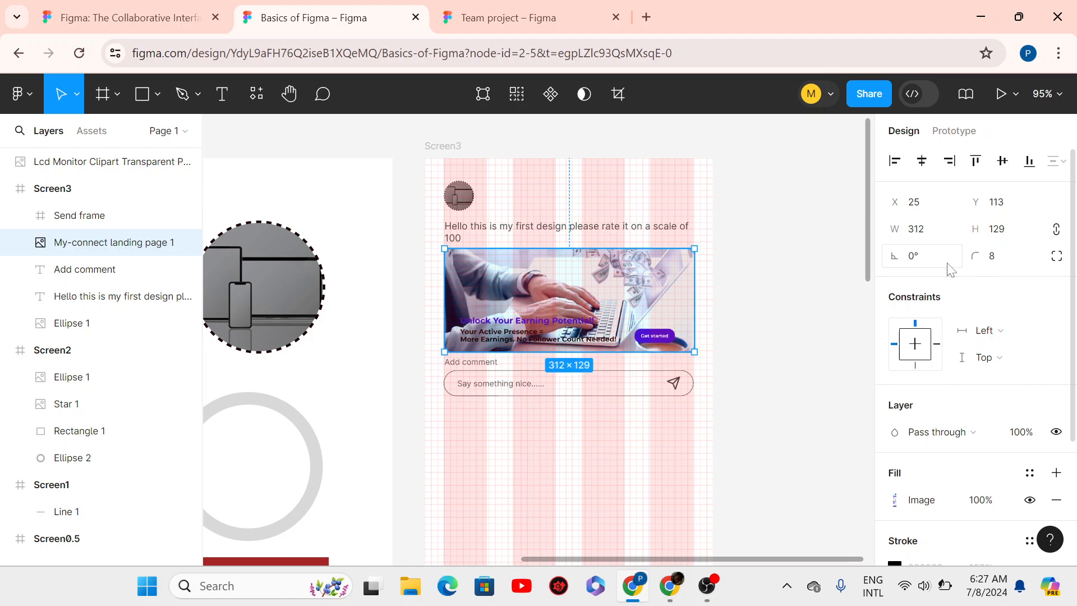
click(716, 309)
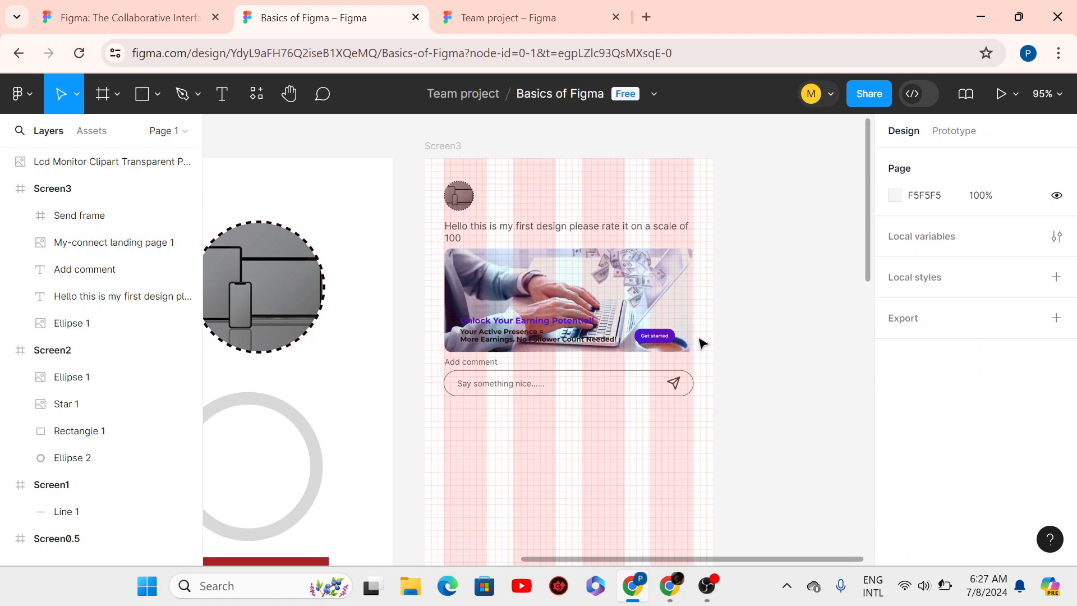
- Select the Send frame, Add comment text, image, Hello caption and Ellipse 1 avatar together, then deselect
click(563, 378)
shift+click(473, 364)
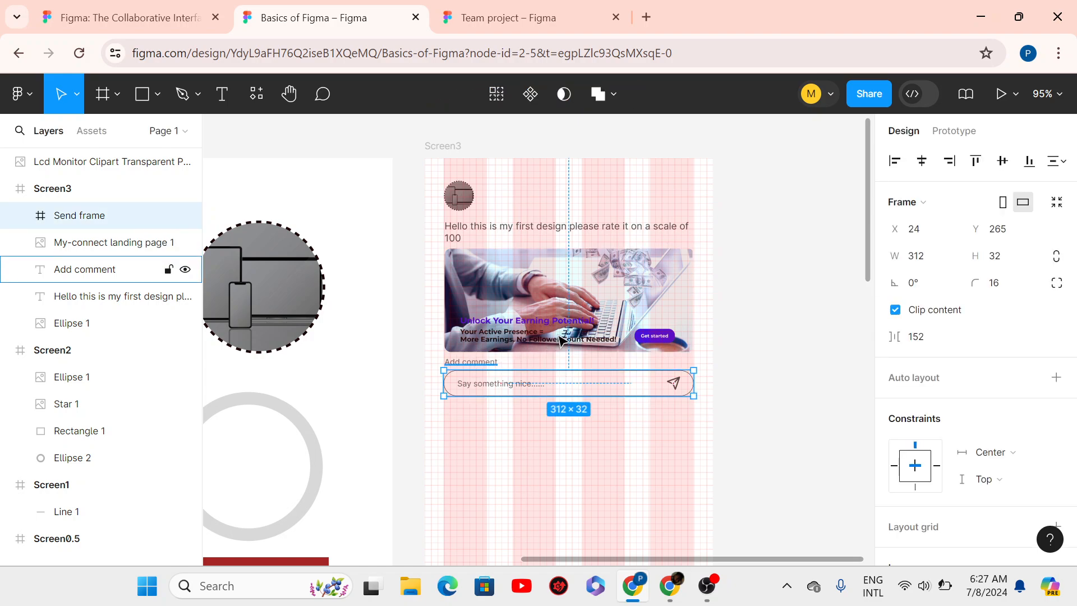
shift+click(574, 323)
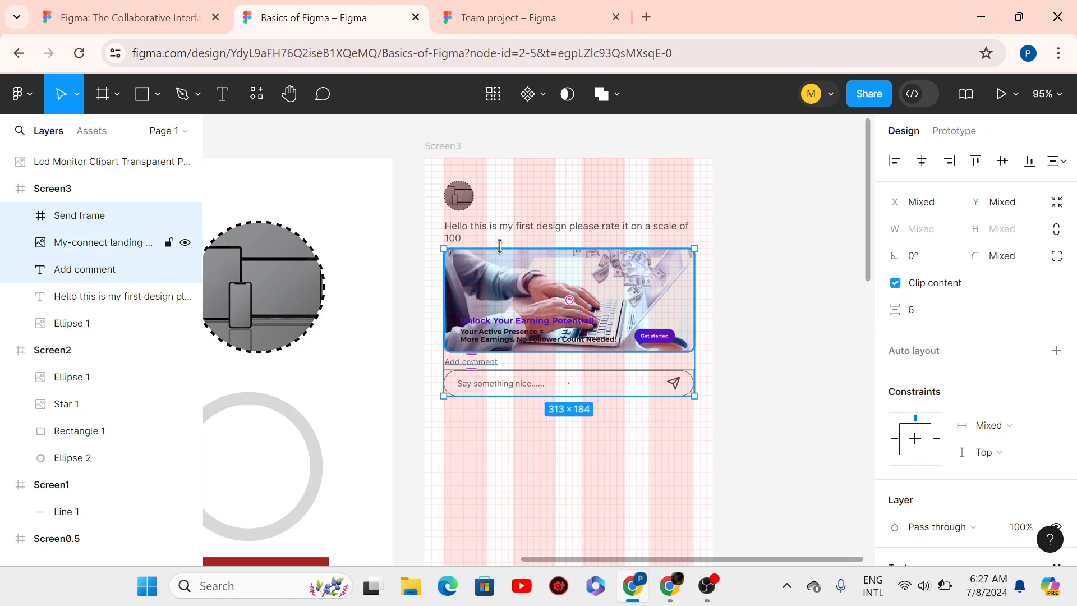
shift+click(470, 236)
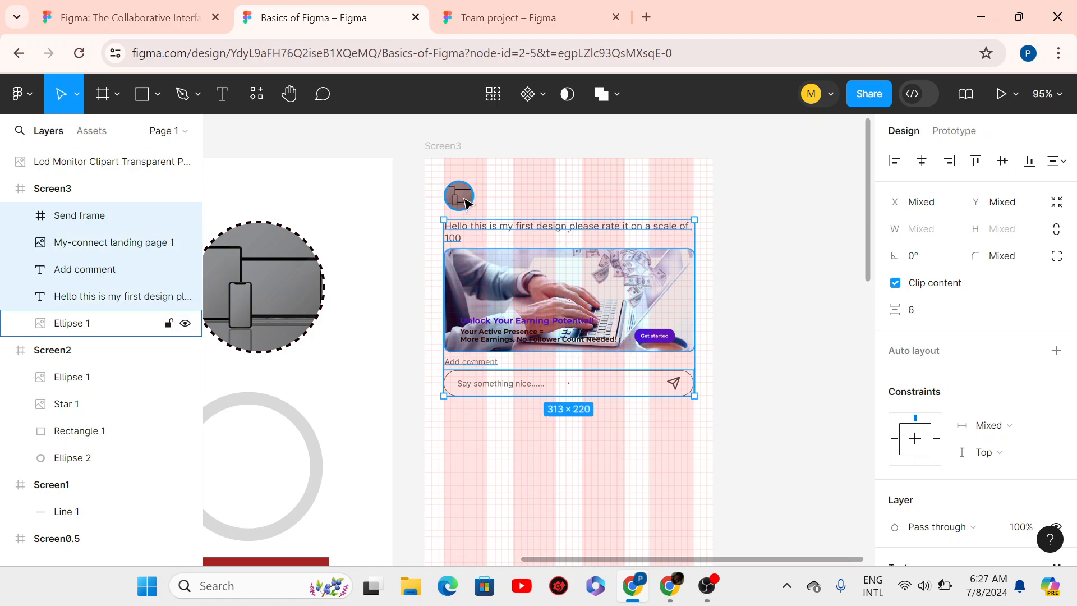
shift+click(465, 202)
click(803, 251)
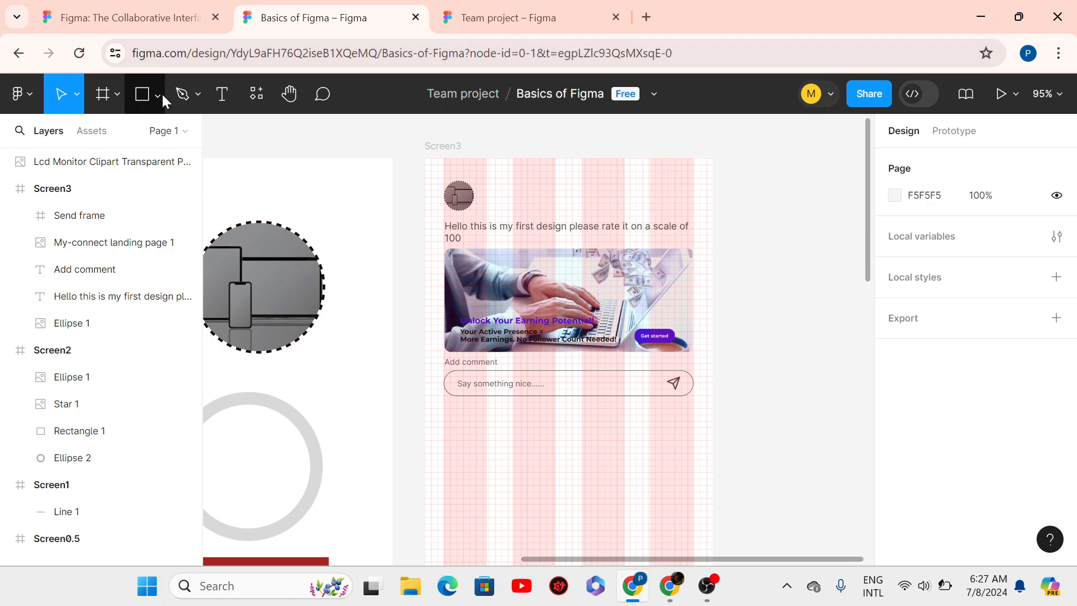
- Draw Line 2, a 16-long vertical line at X 336, Y 32, and dismiss the Sticky Keys prompt
click(151, 106)
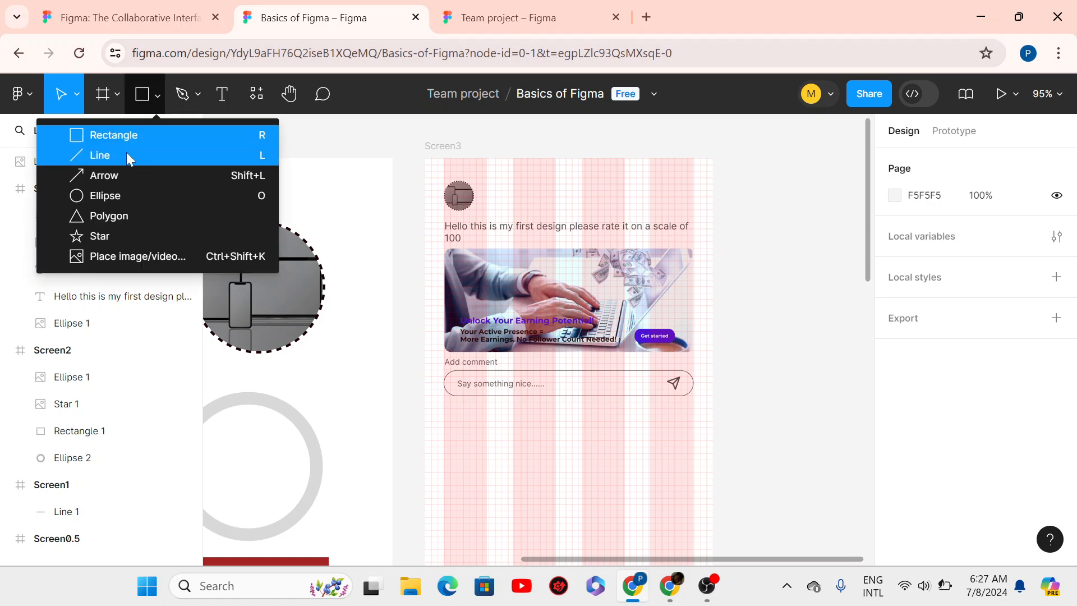
click(119, 157)
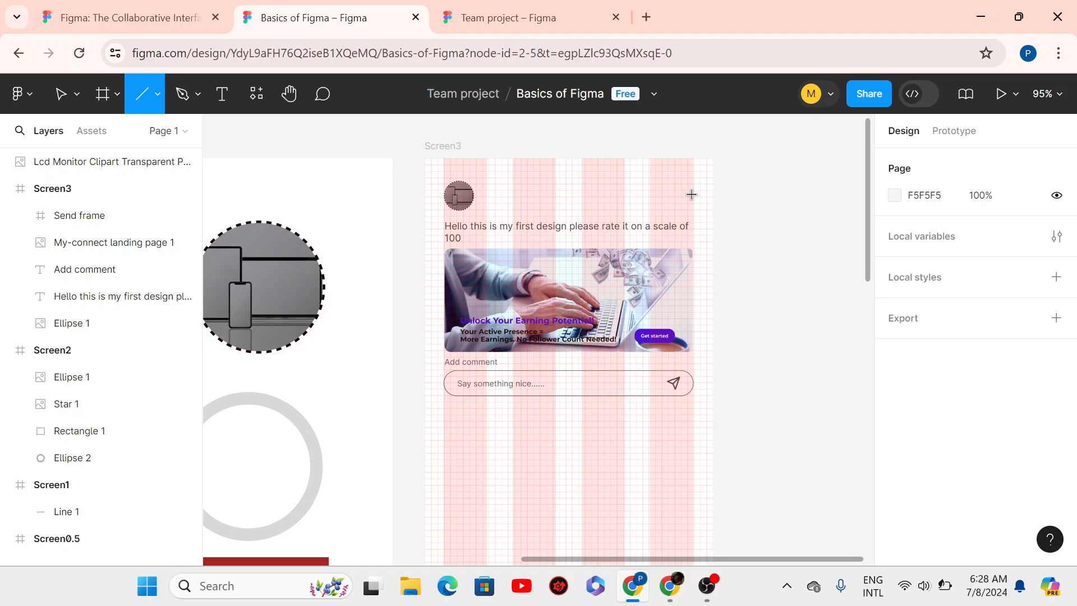
drag(694, 184, 694, 197)
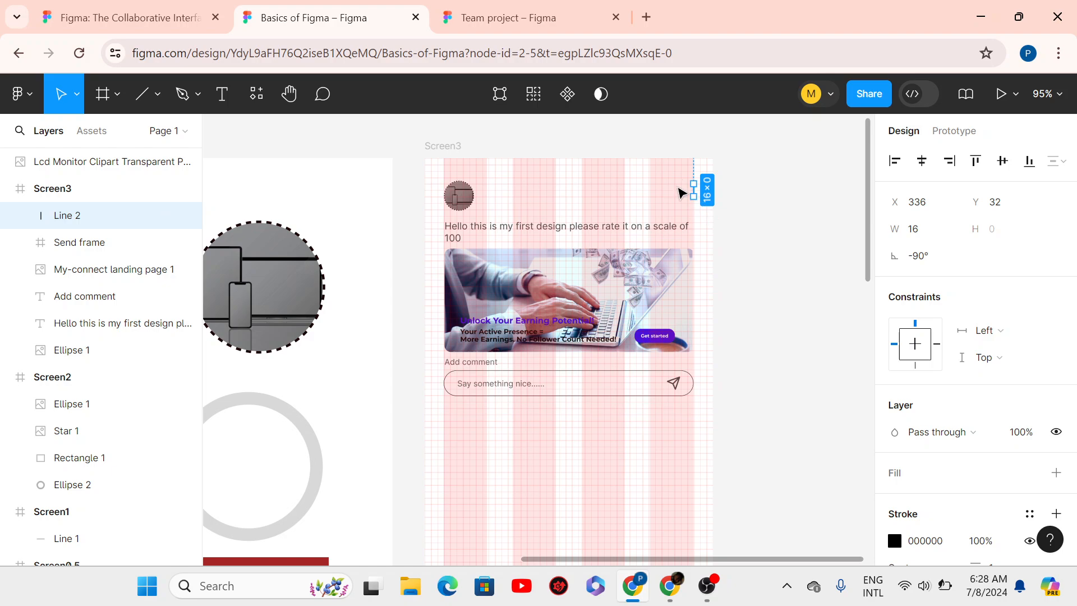
scroll(679, 193, up, 3)
scroll(679, 193, down, 2)
key(shift)
key(shift)
key(shift)
key(shift)
key(shift)
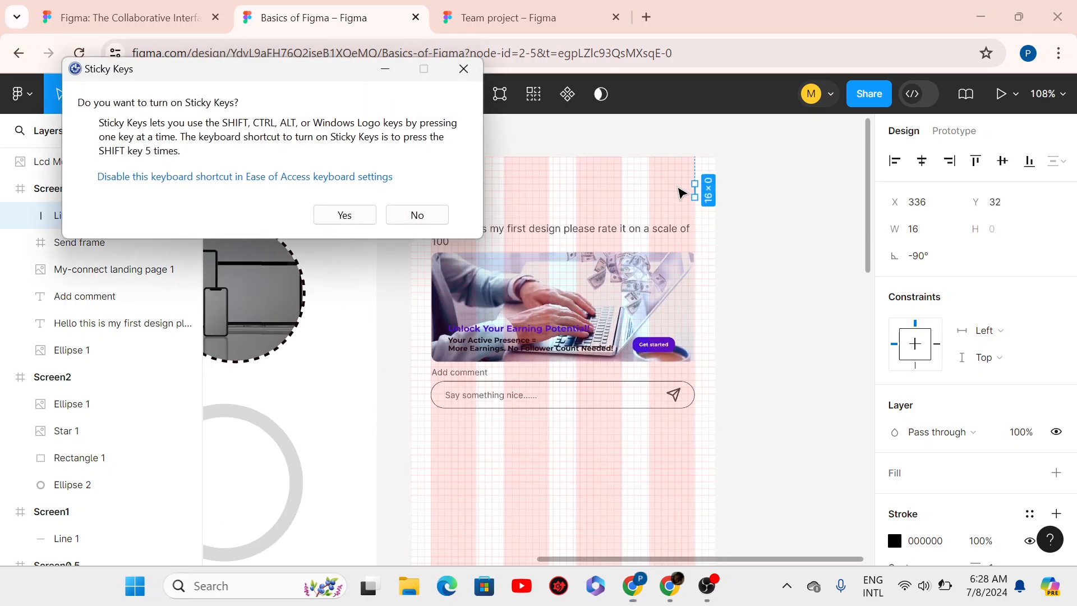
click(465, 79)
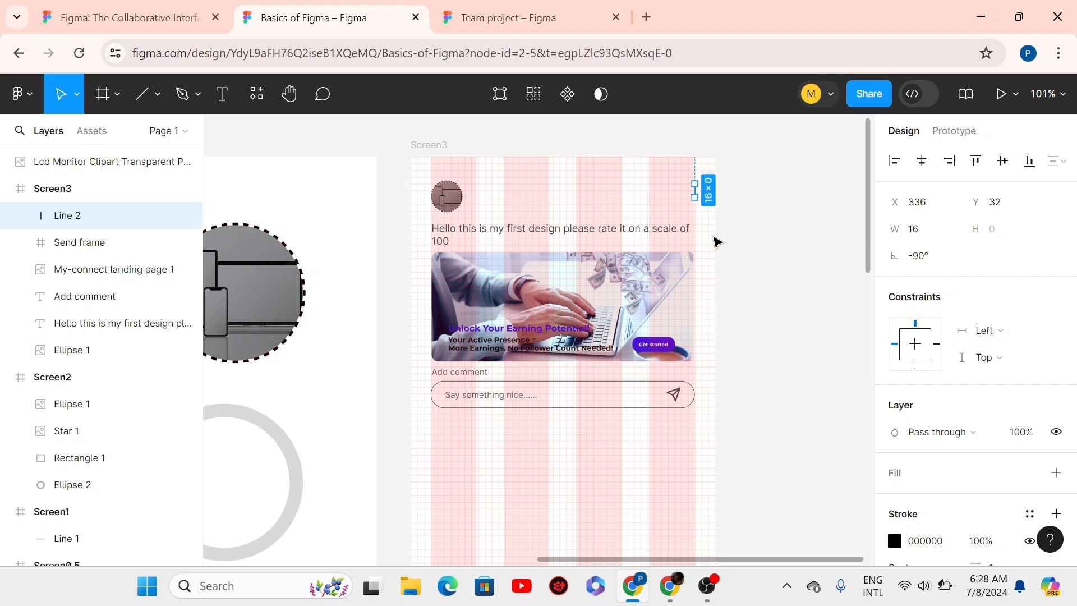
scroll(1075, 386, down, 3)
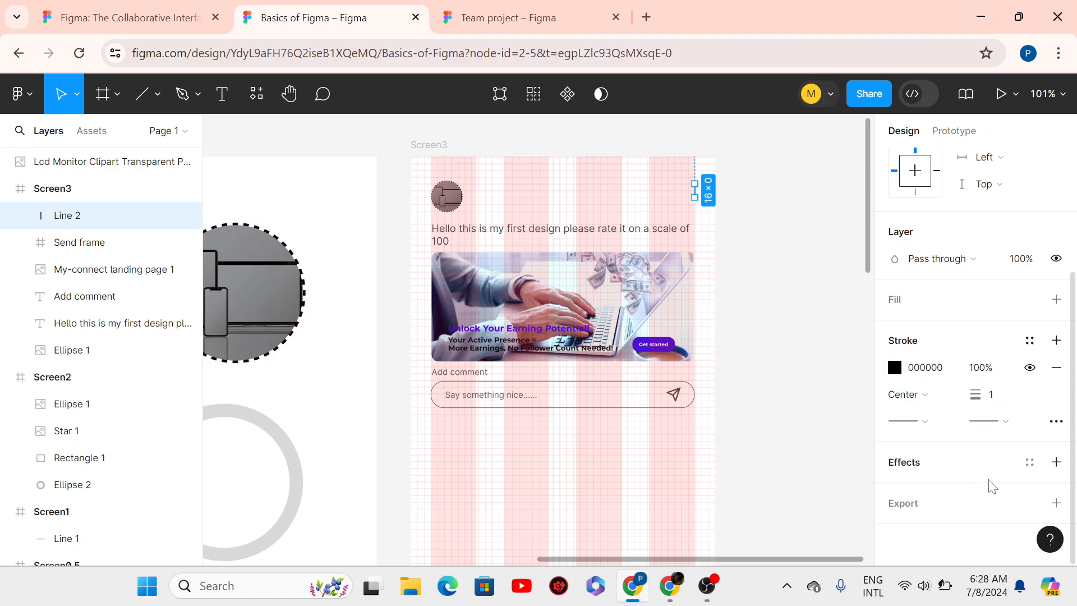
- Set the line's stroke weight to 2 and make its stroke dashed
click(990, 395)
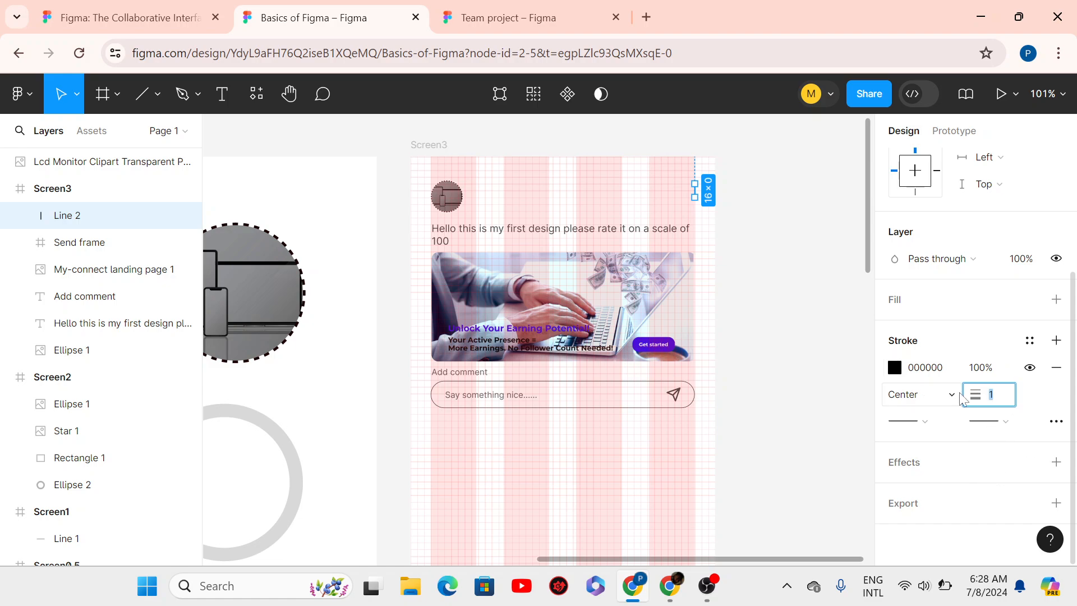
key(Return)
click(1056, 421)
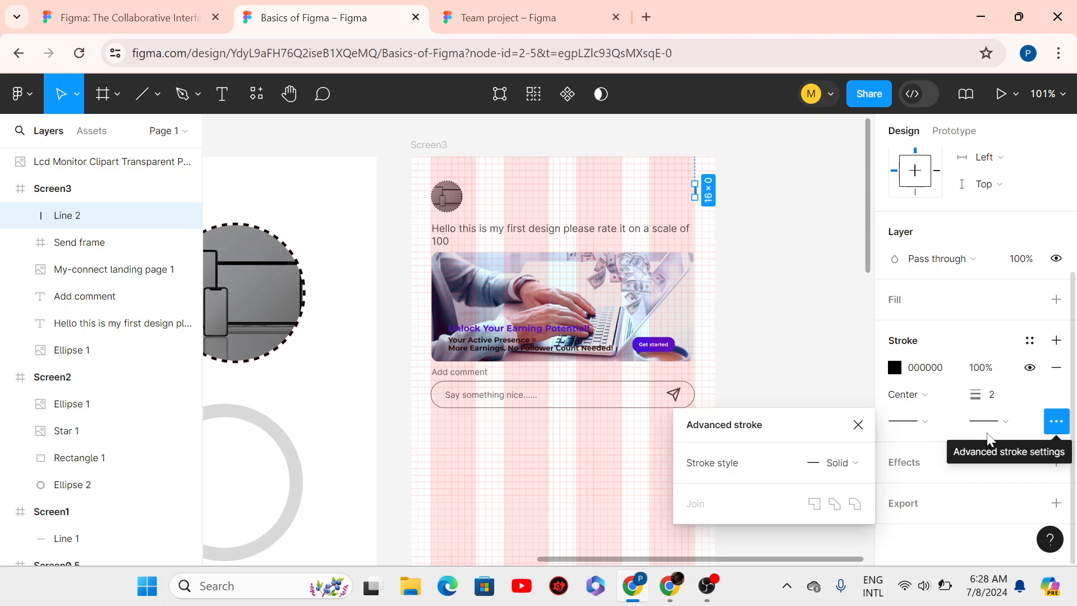
click(856, 471)
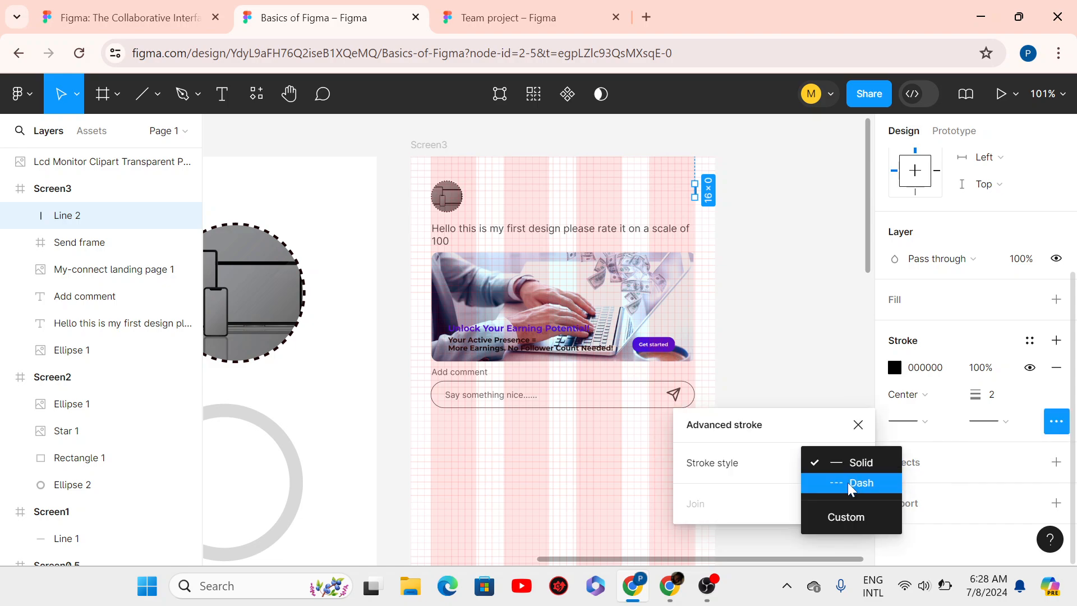
click(847, 483)
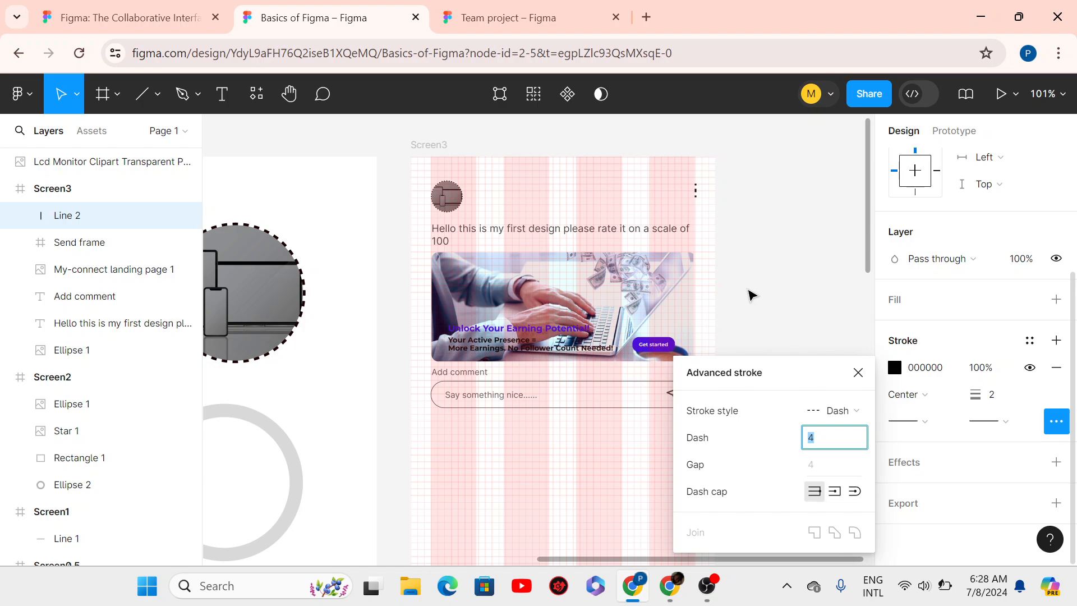
click(832, 445)
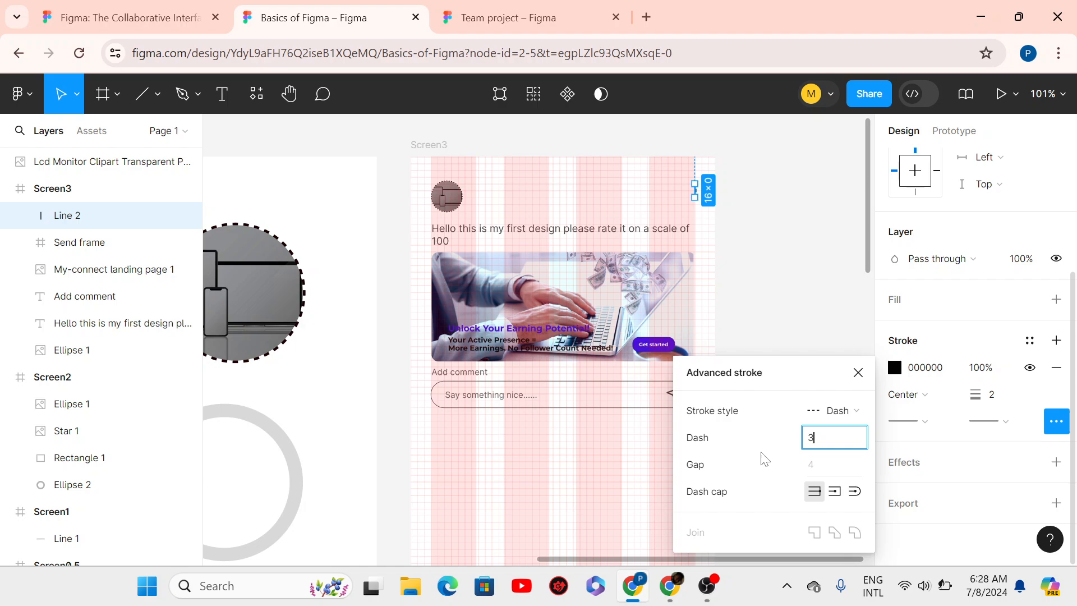
key(Return)
click(750, 291)
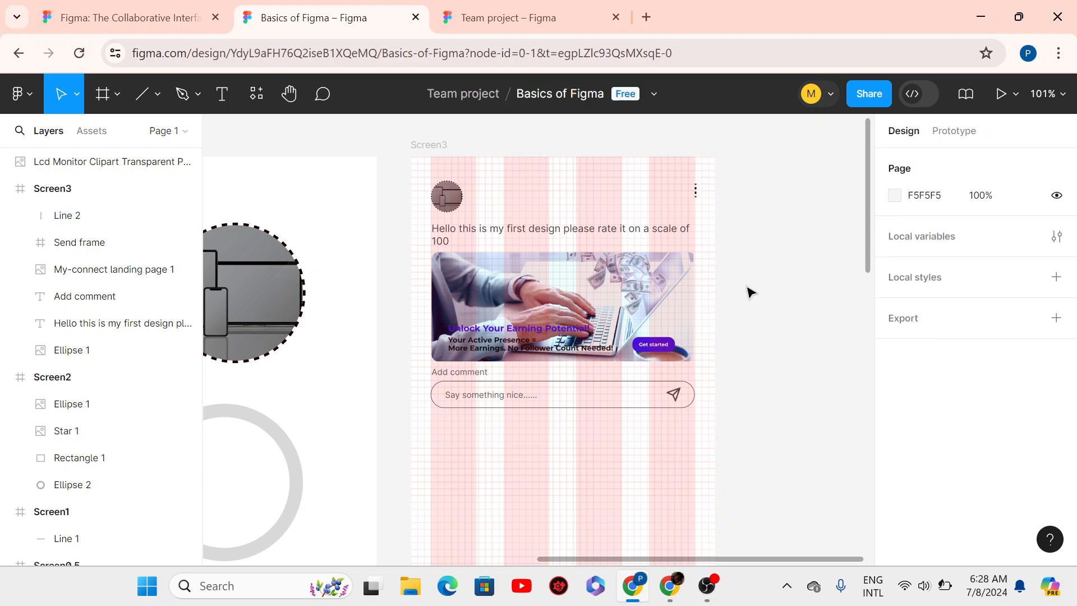
- Reselect the line and try a dash gap of 3 in the advanced stroke settings
click(697, 198)
scroll(1037, 448, down, 3)
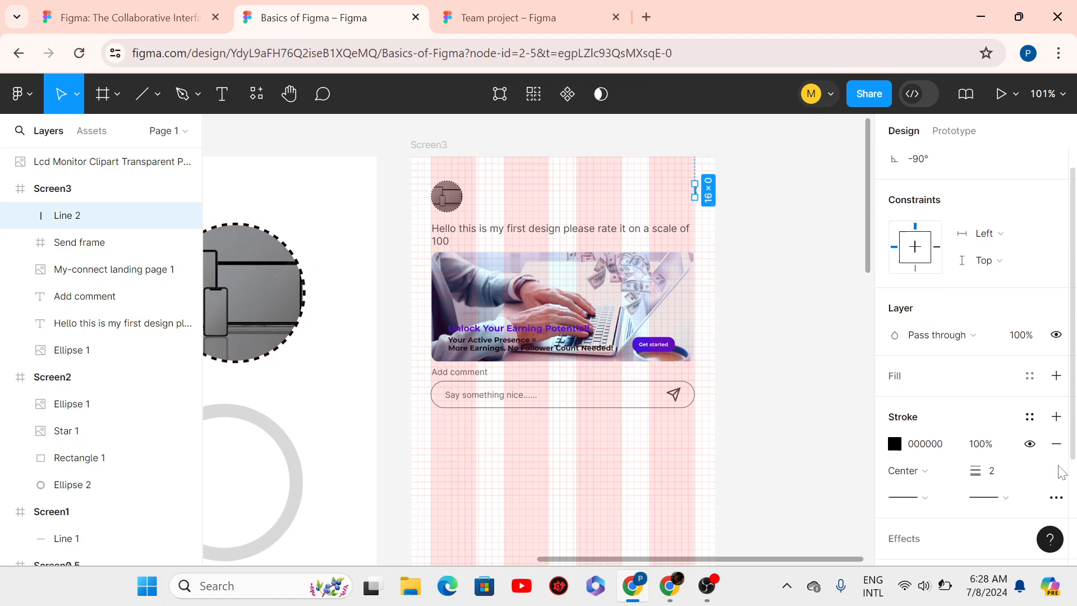
click(1012, 426)
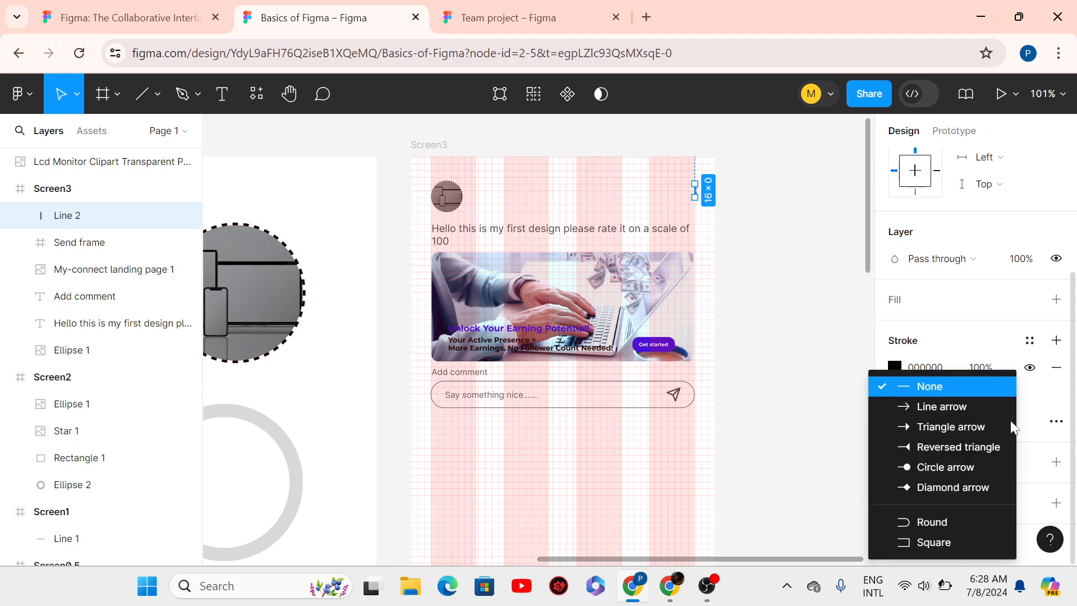
click(1057, 431)
click(1056, 425)
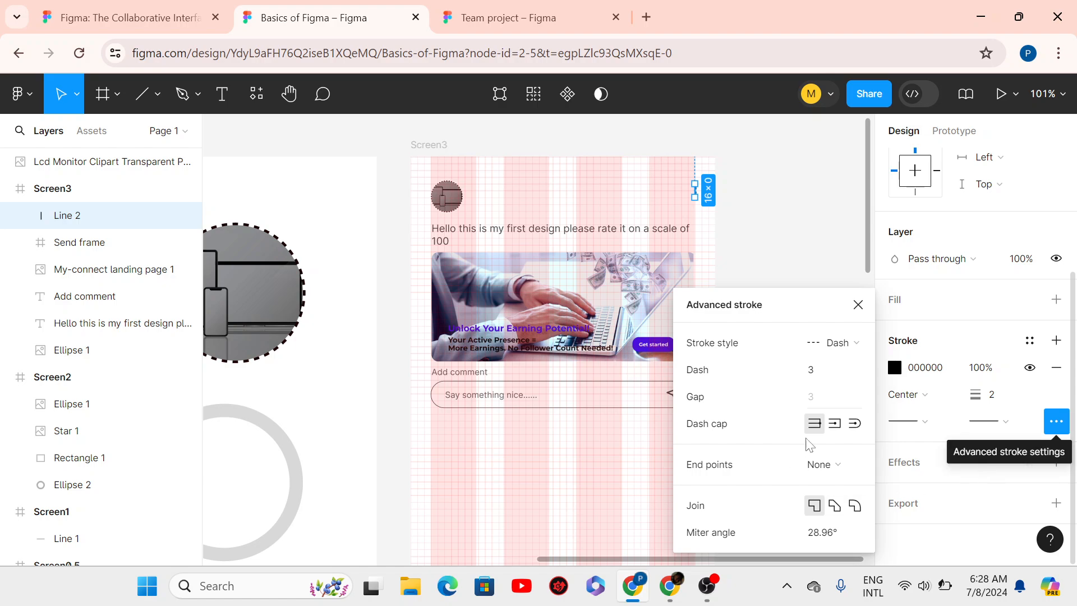
click(828, 373)
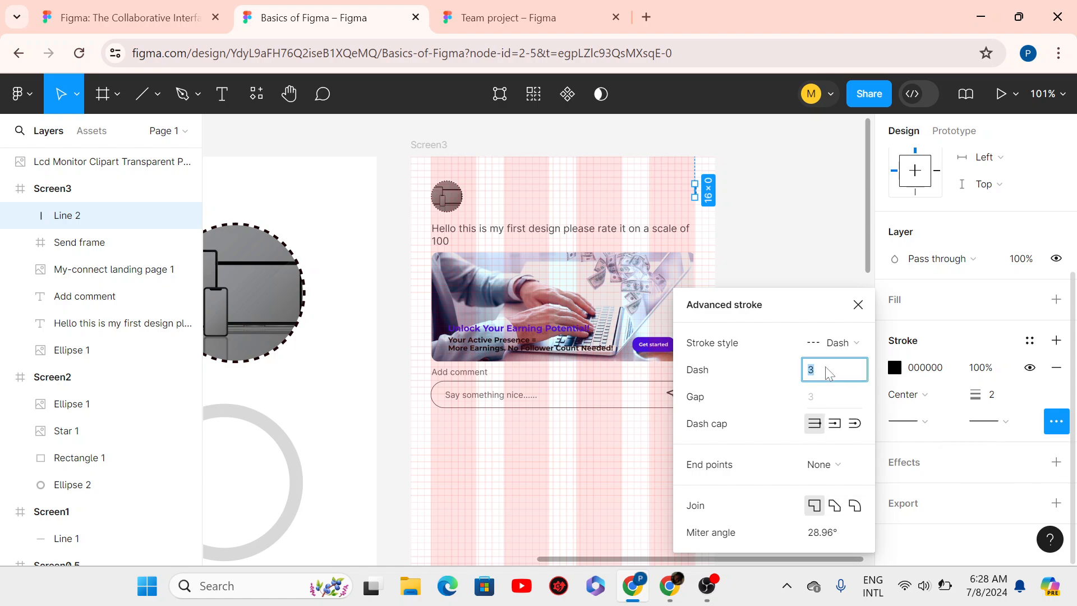
click(826, 398)
key(Return)
key(Return)
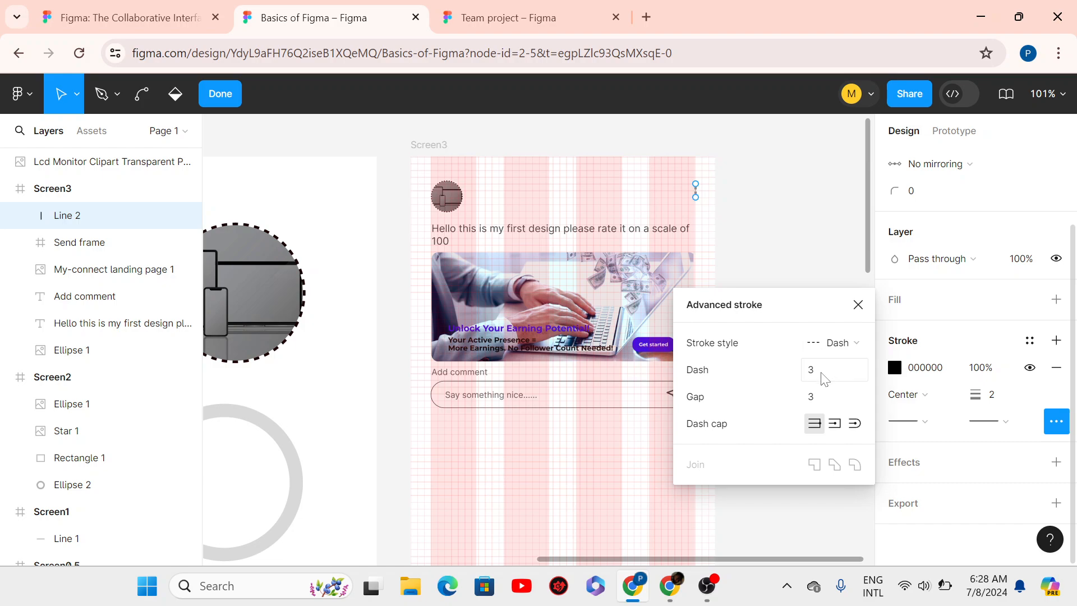
- Set the dash length to 4 and settle the gap at 4 after trying 2 and 8
click(823, 369)
text(4)
key(Return)
click(818, 402)
key(Return)
click(834, 401)
key(Return)
click(816, 400)
key(Return)
click(858, 304)
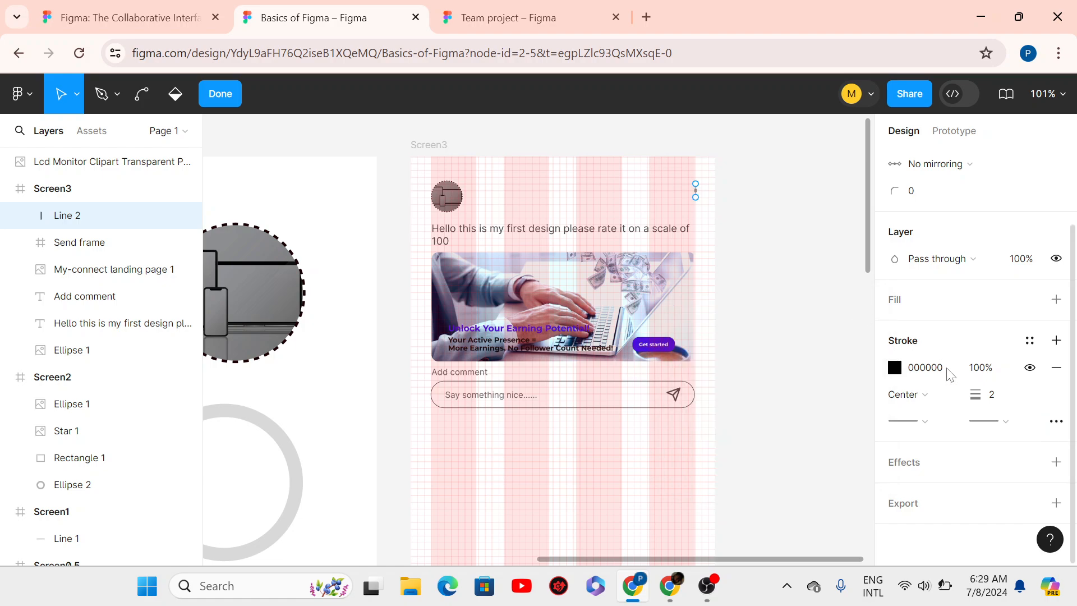
- Set the line's stroke weight to 3 and its stroke opacity to 80%
click(997, 404)
drag(996, 403, 932, 402)
text(3)
key(Return)
drag(980, 374, 944, 383)
text(8)
key(Return)
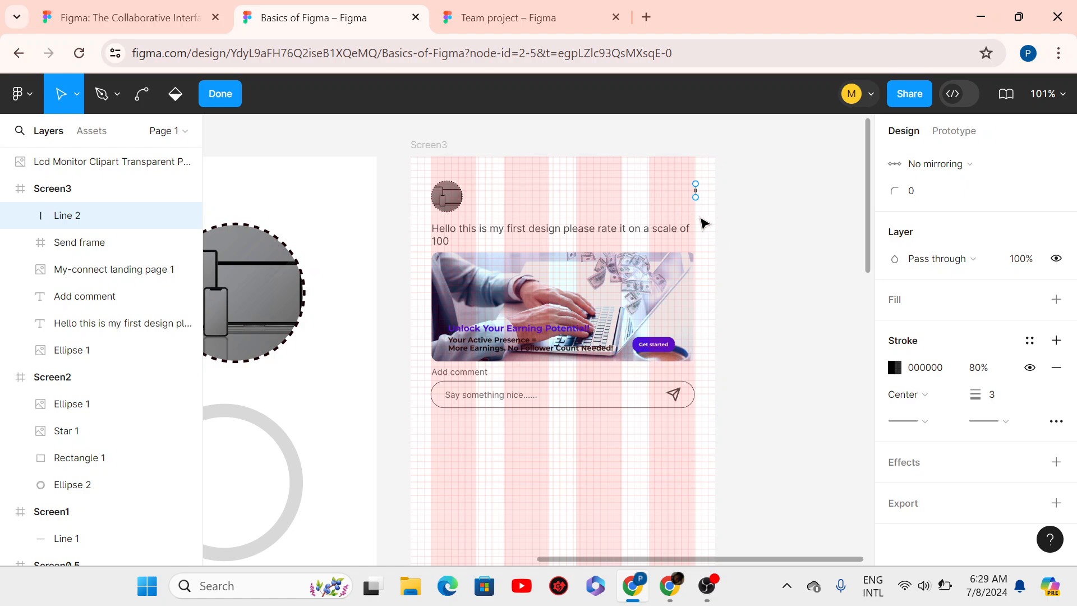
- Finish editing Line 2, measure its spacing to the frame edges, and nudge it down and left
click(219, 92)
key(alt)
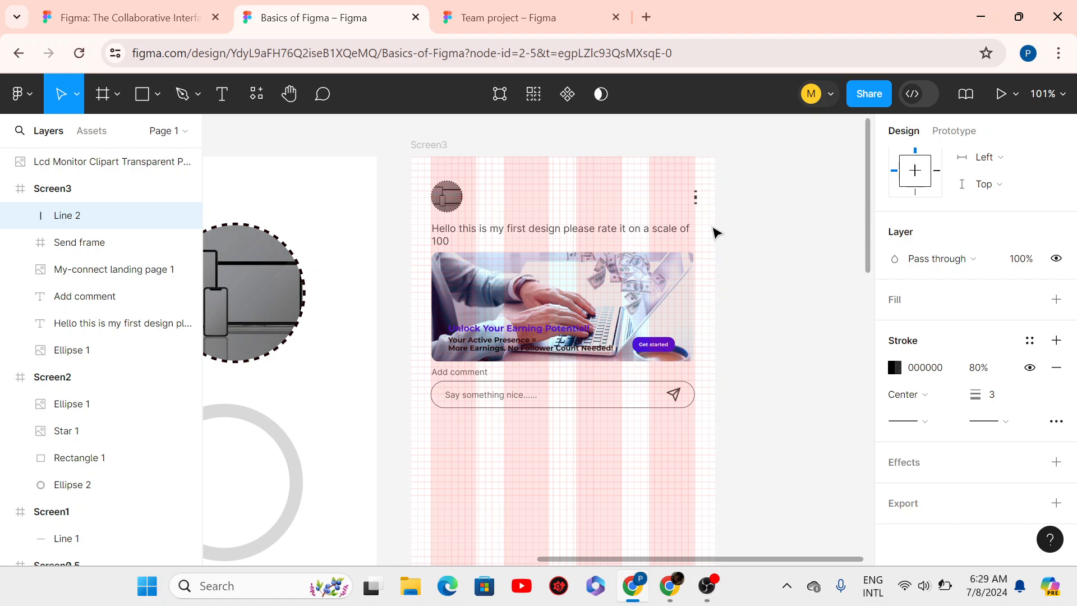
key(alt)
scroll(715, 233, up, 3)
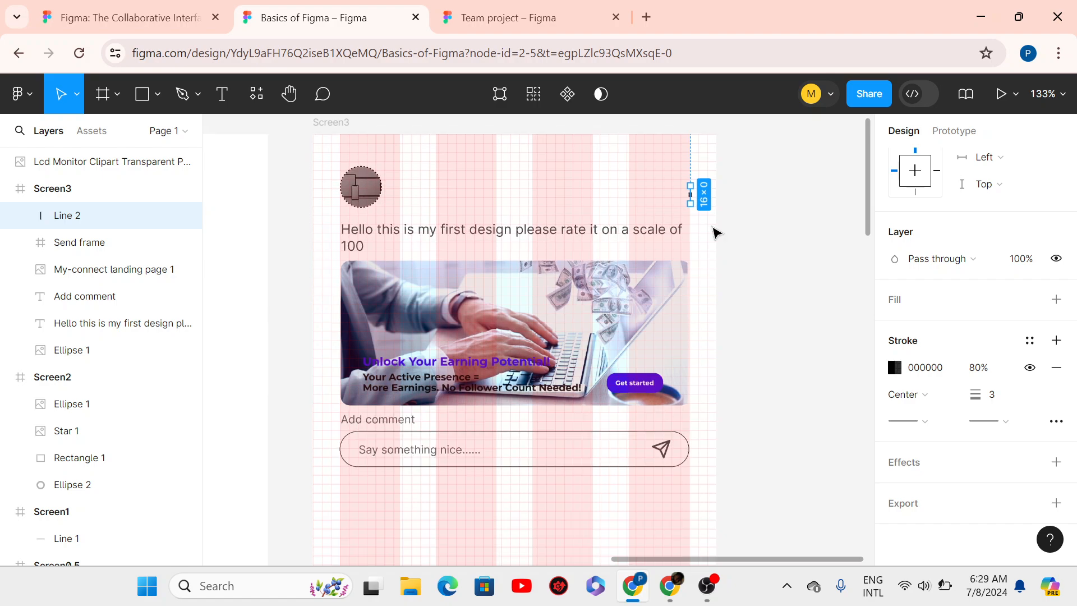
key(Down)
key(Down)
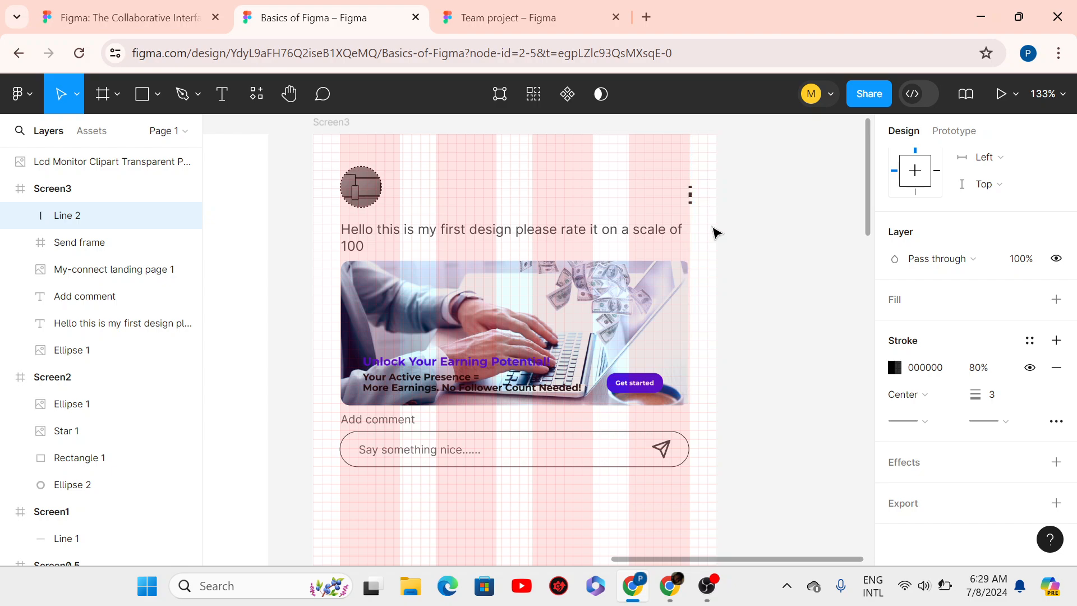
key(Down)
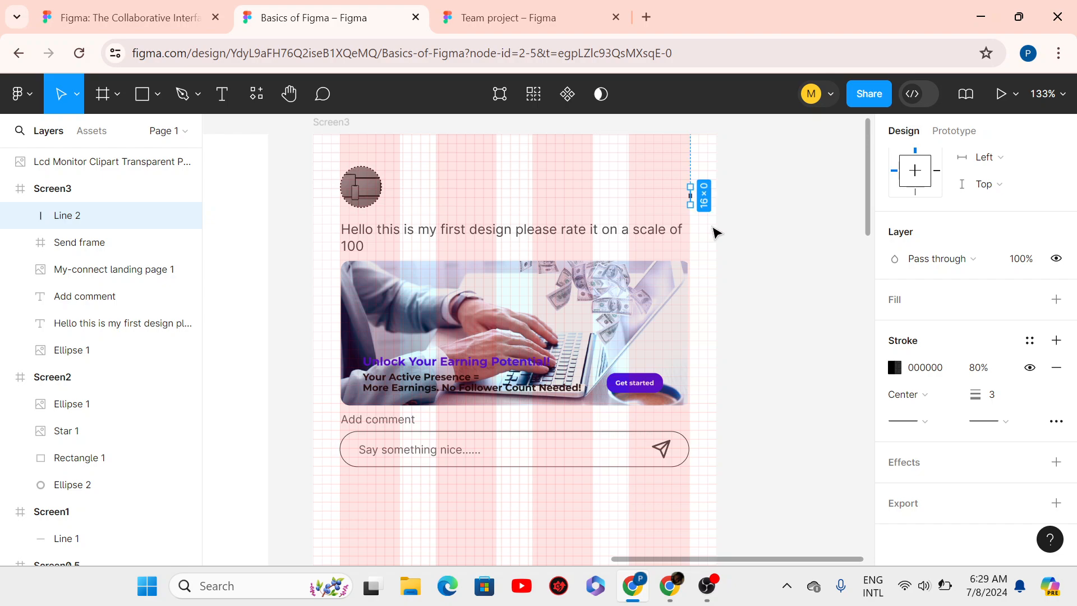
key(Left)
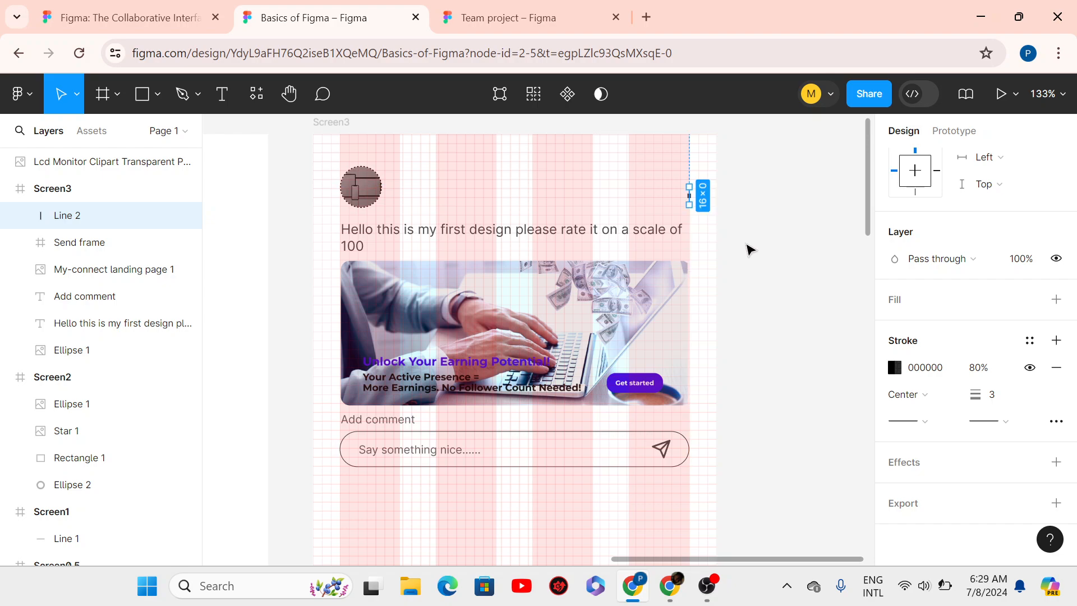
- Reselect Line 2 and adjust it vertically to X 336, Y 39, level with the avatar
click(750, 249)
scroll(746, 258, down, 1)
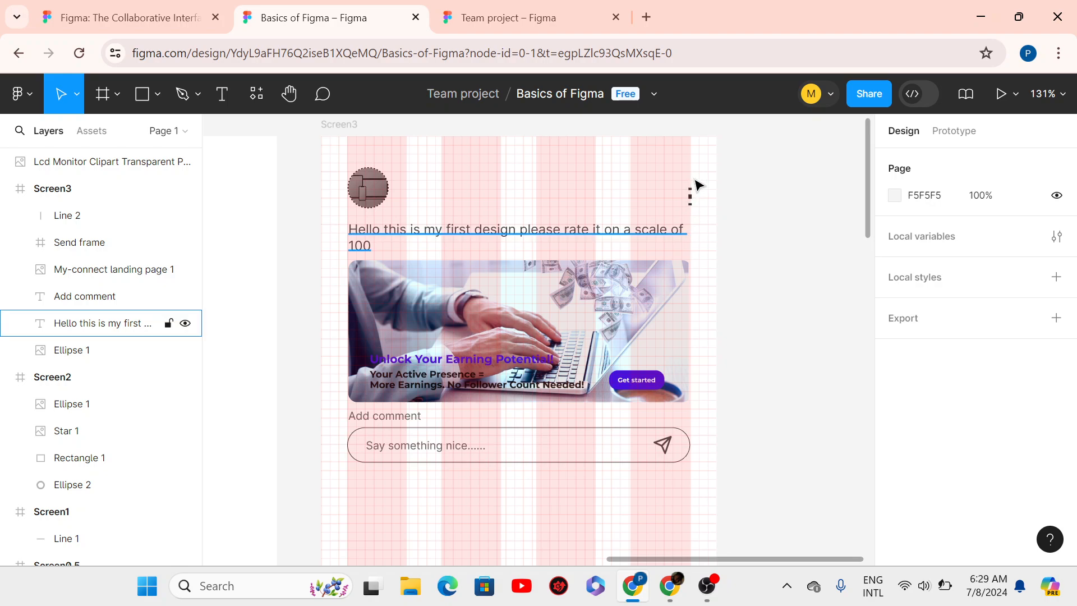
click(690, 197)
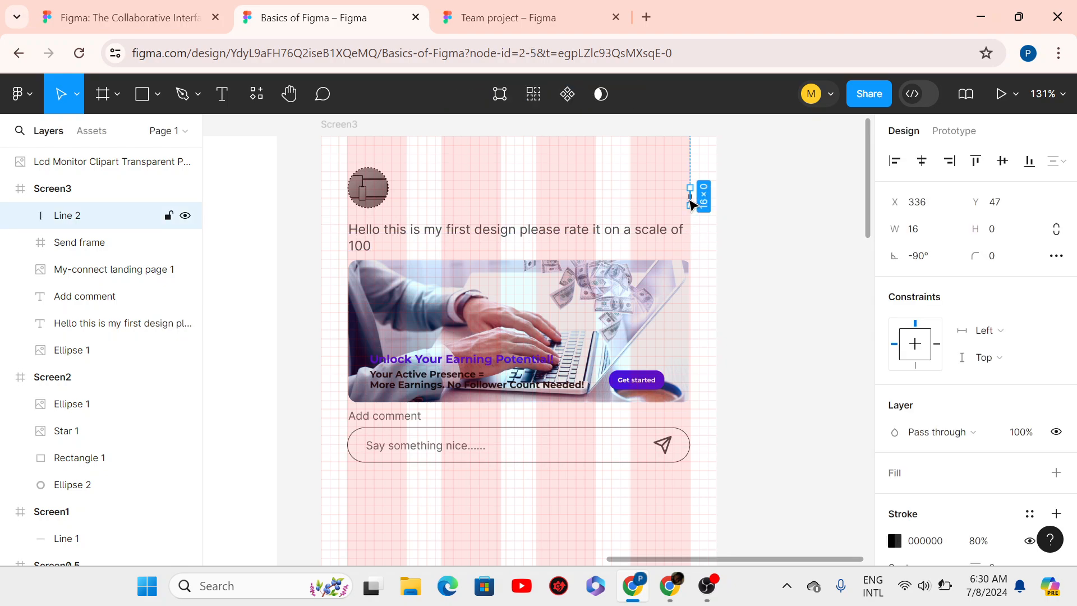
drag(690, 201, 688, 198)
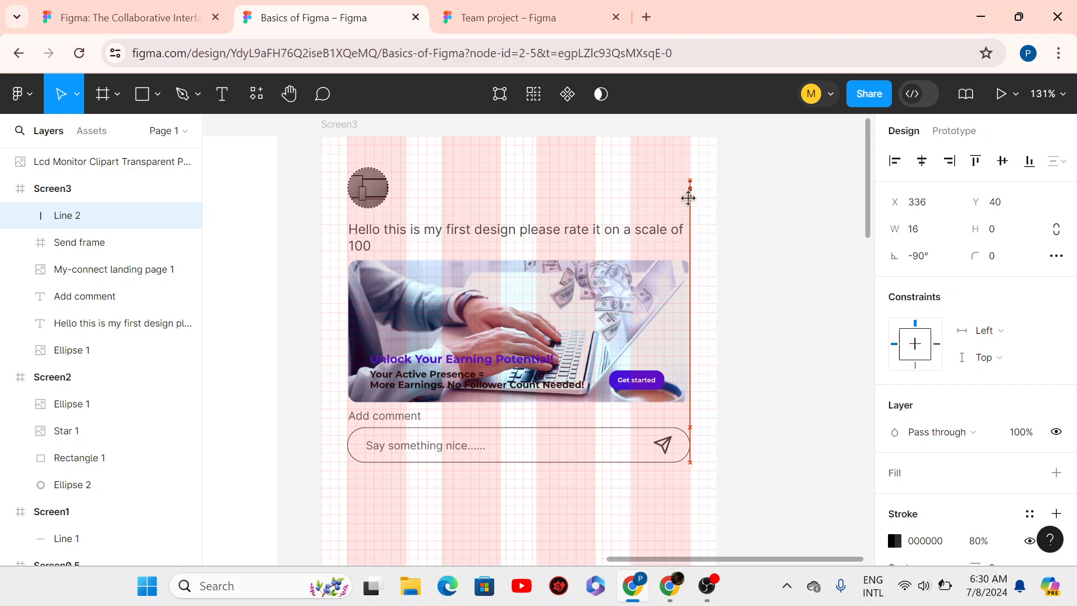
key(Down)
key(Down)
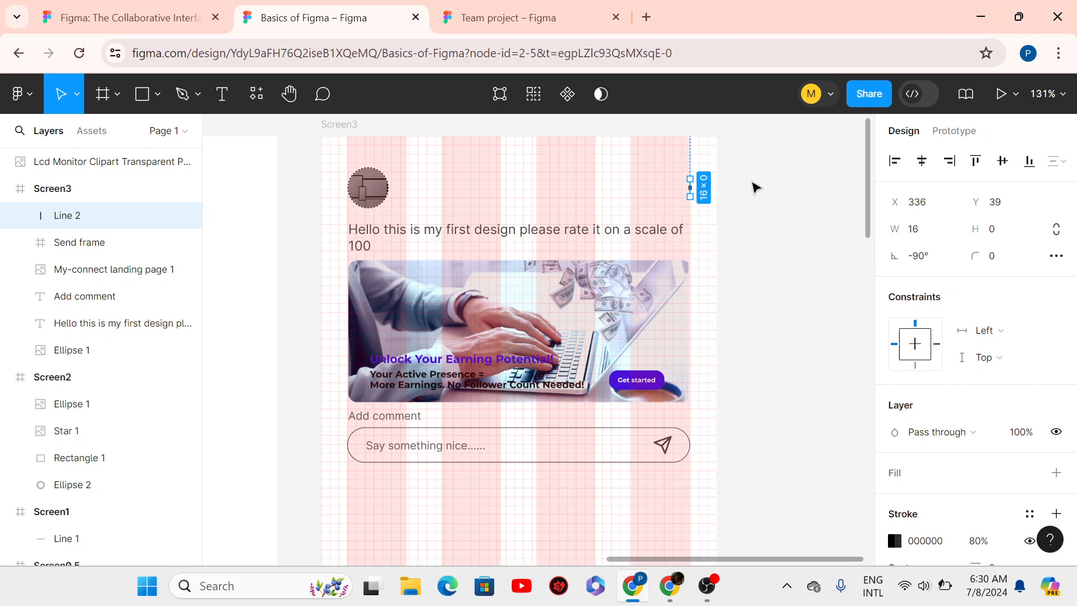
scroll(752, 186, down, 3)
- Select the comment box, Add comment label, post image, caption and avatar together
click(752, 255)
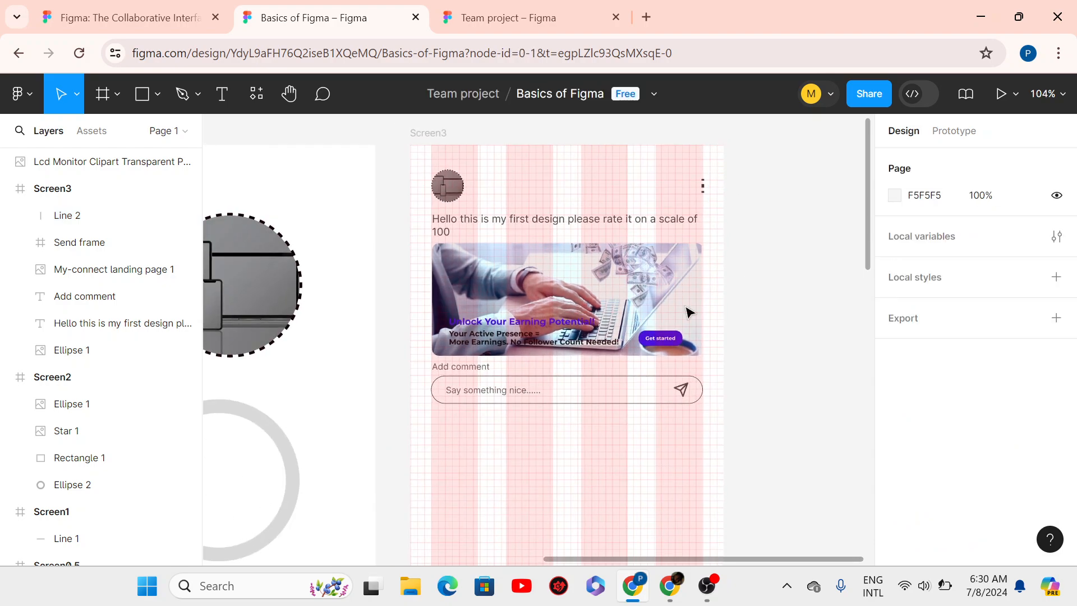
click(587, 400)
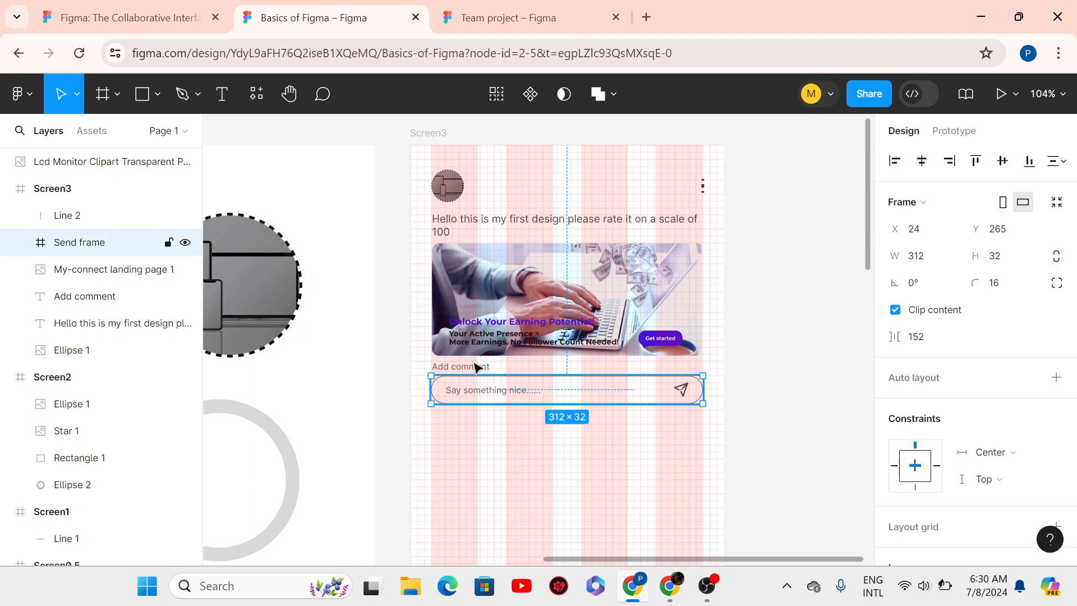
shift+click(473, 369)
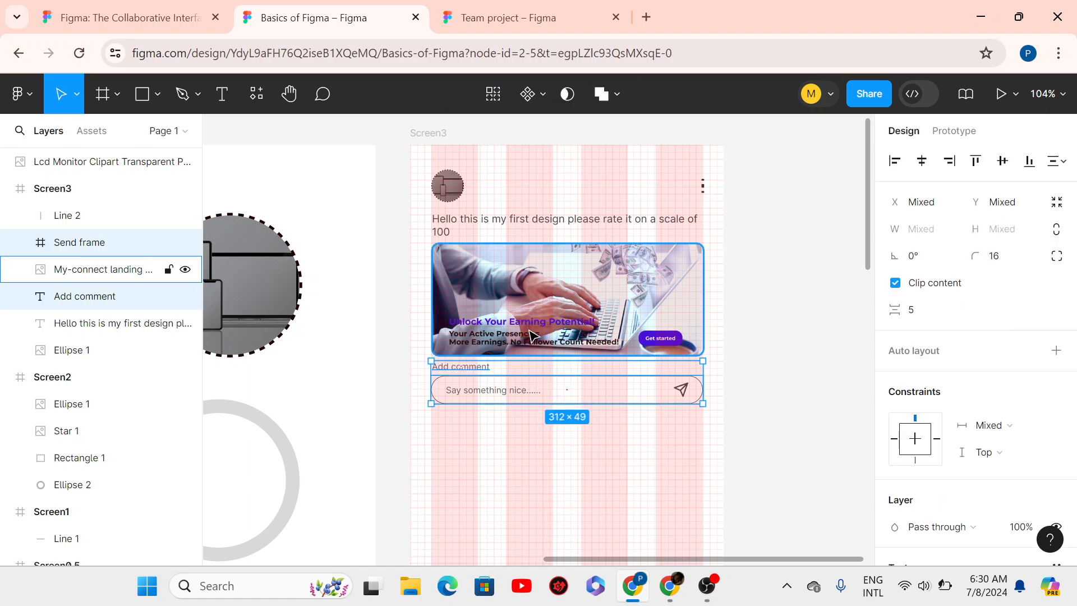
shift+click(531, 335)
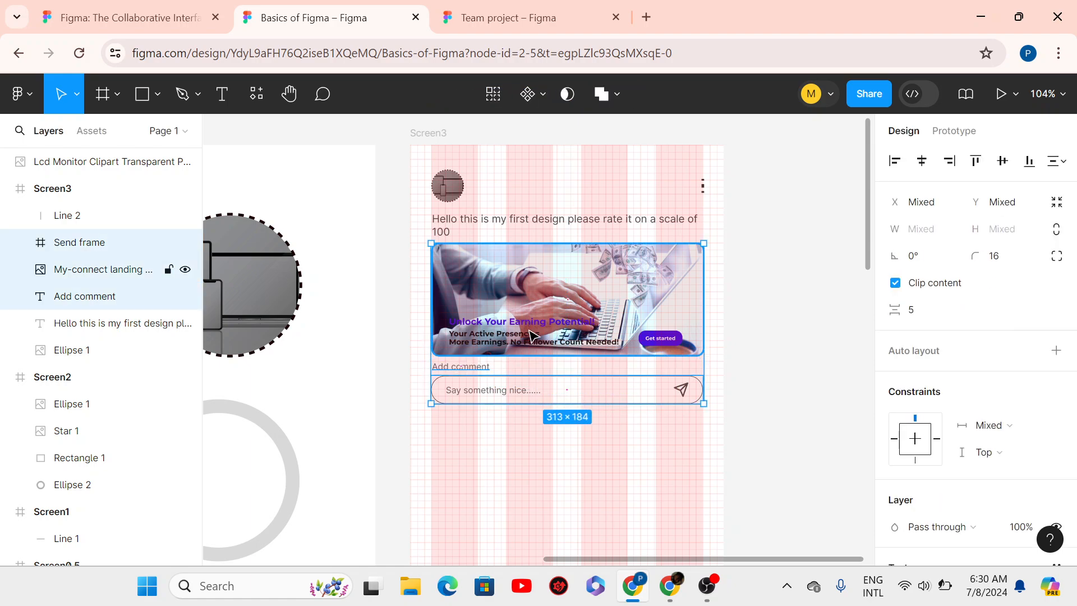
shift+click(449, 233)
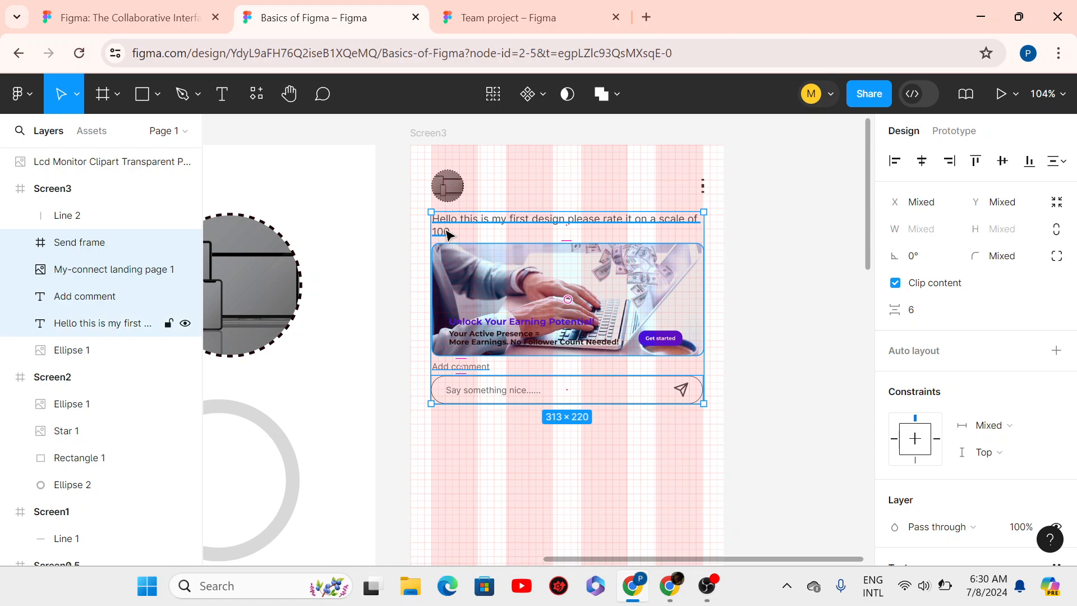
click(509, 273)
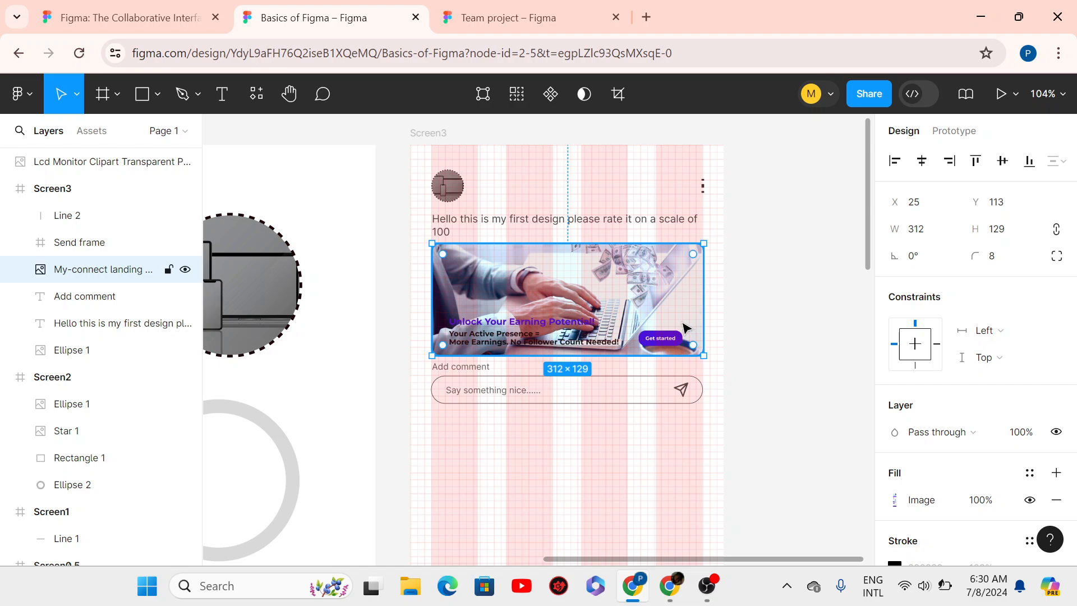
shift+click(584, 387)
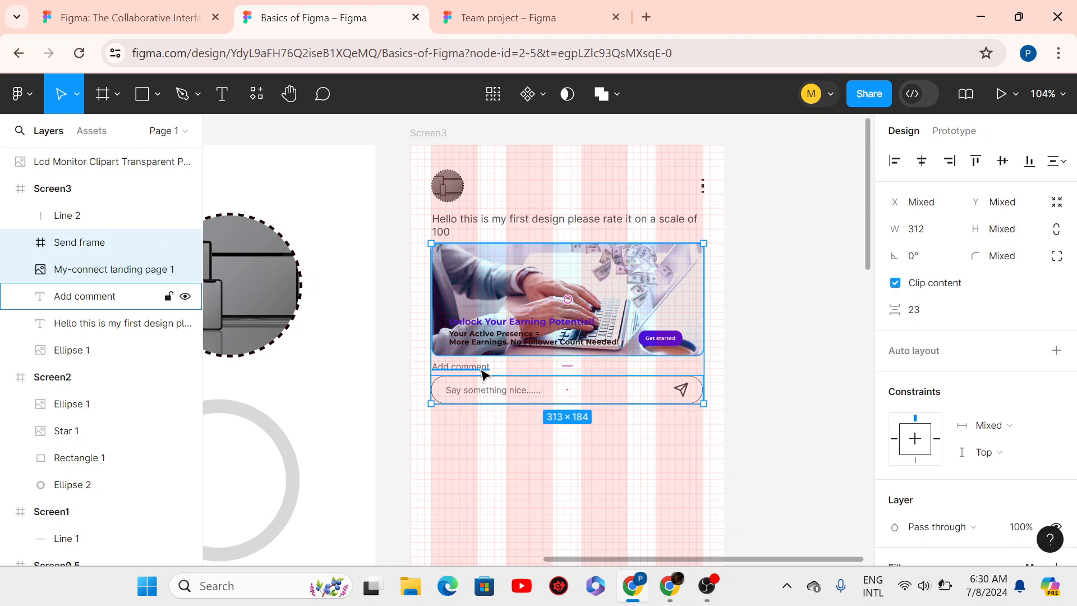
shift+click(482, 370)
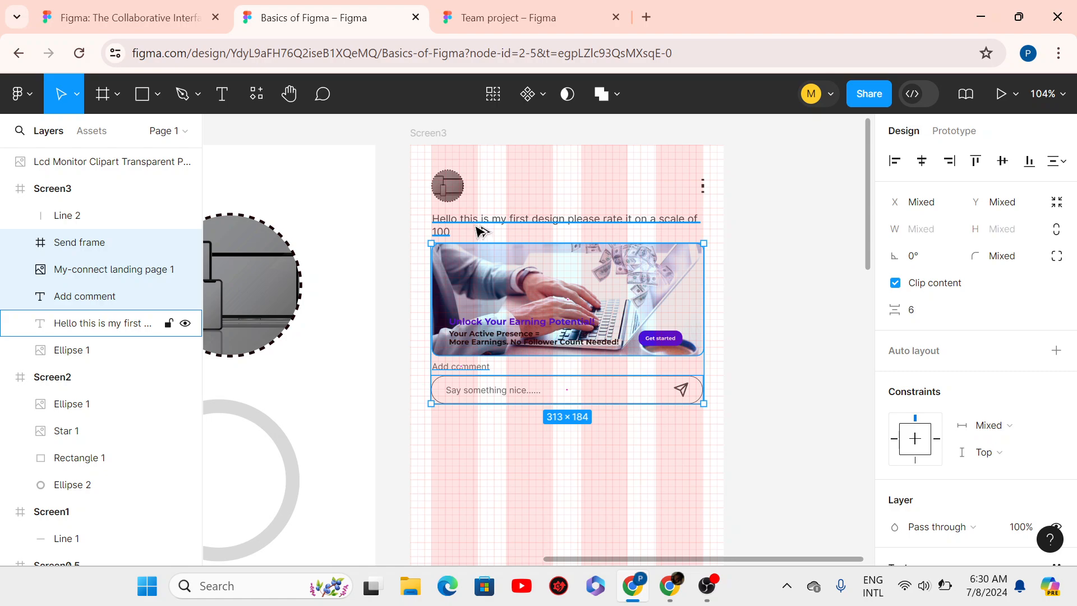
key(Down)
key(Down)
key(Down)
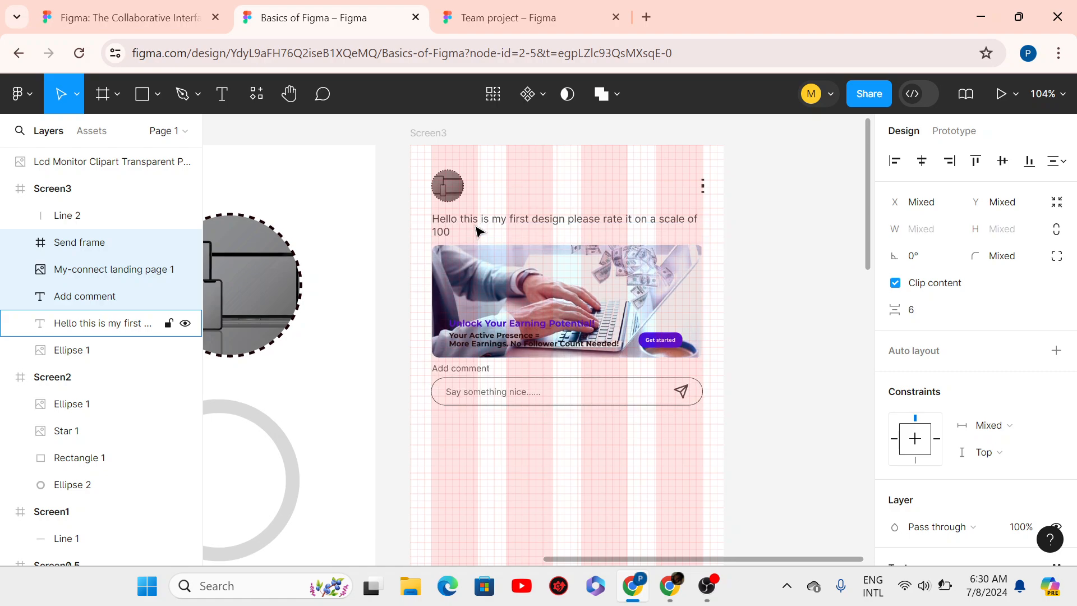
shift+click(455, 231)
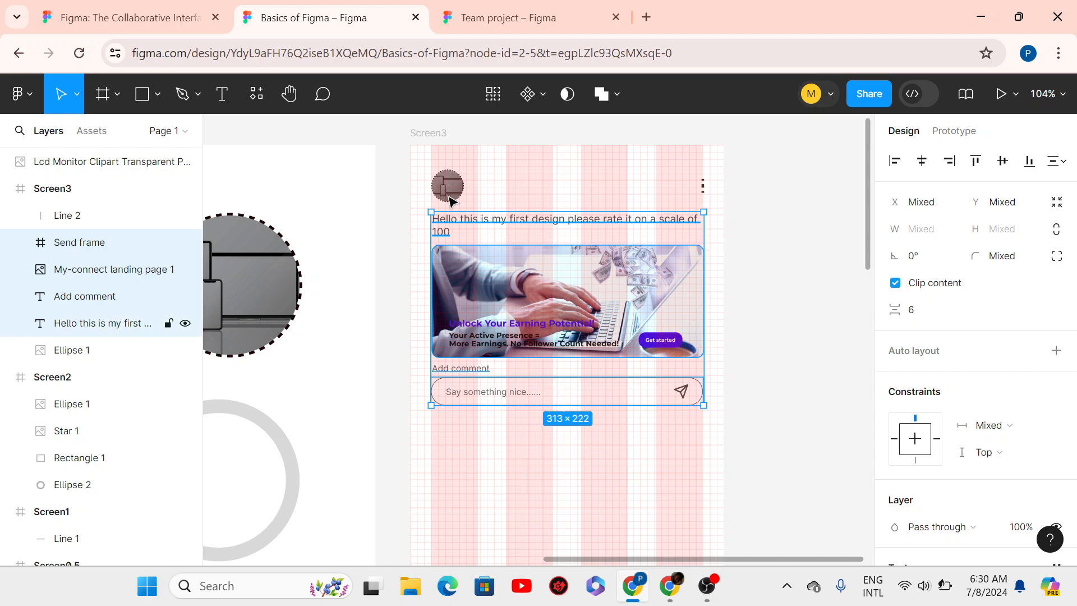
shift+click(449, 197)
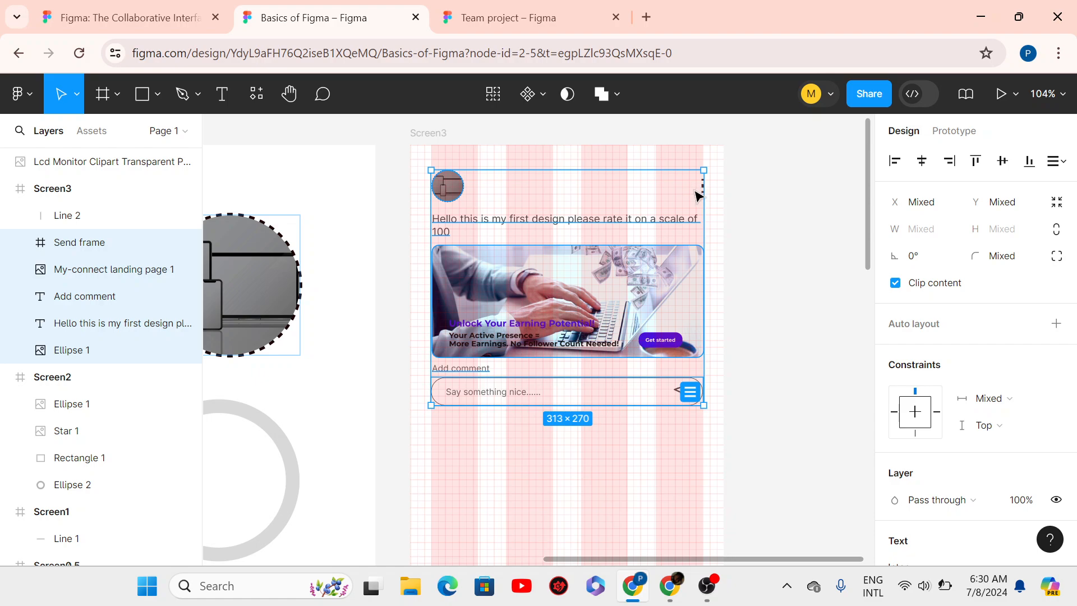
ctrl+scroll(698, 193, up, 2)
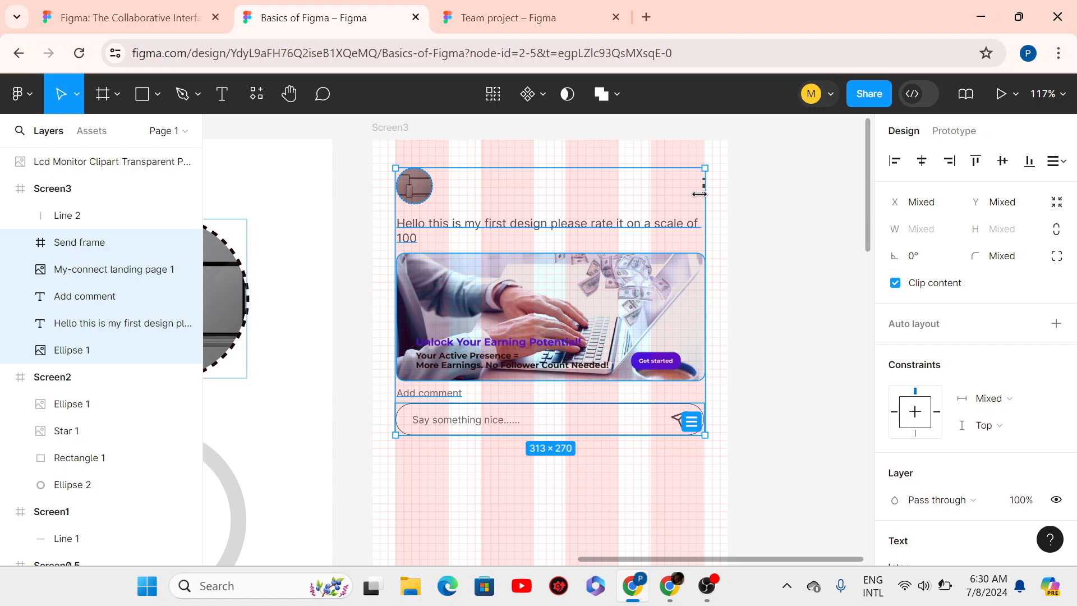
- Group them as the 313×270 Group 1 and position it at Y 30
key(ctrl+g)
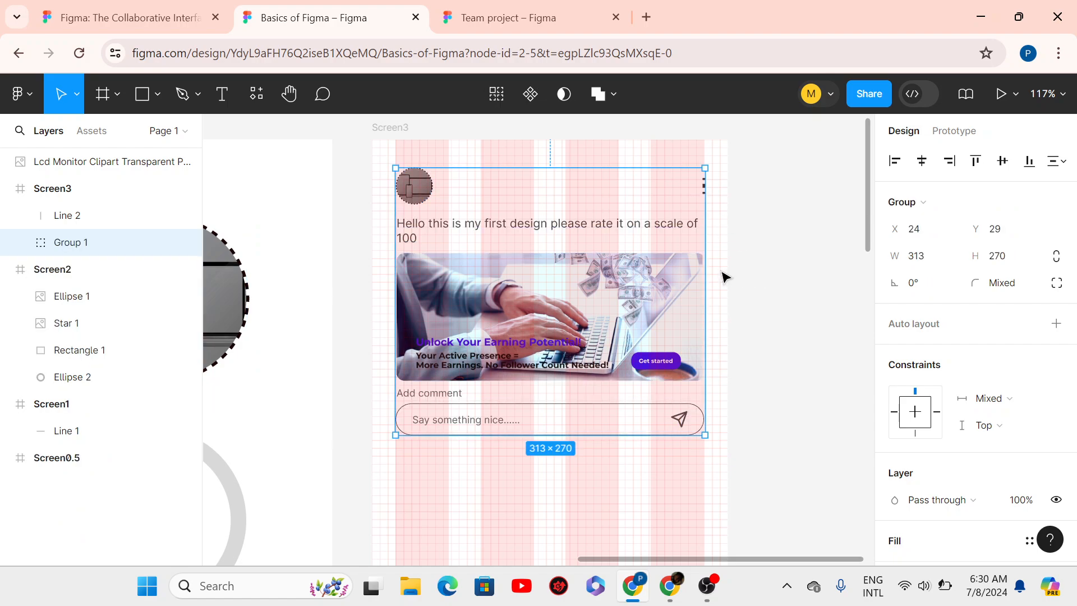
click(723, 277)
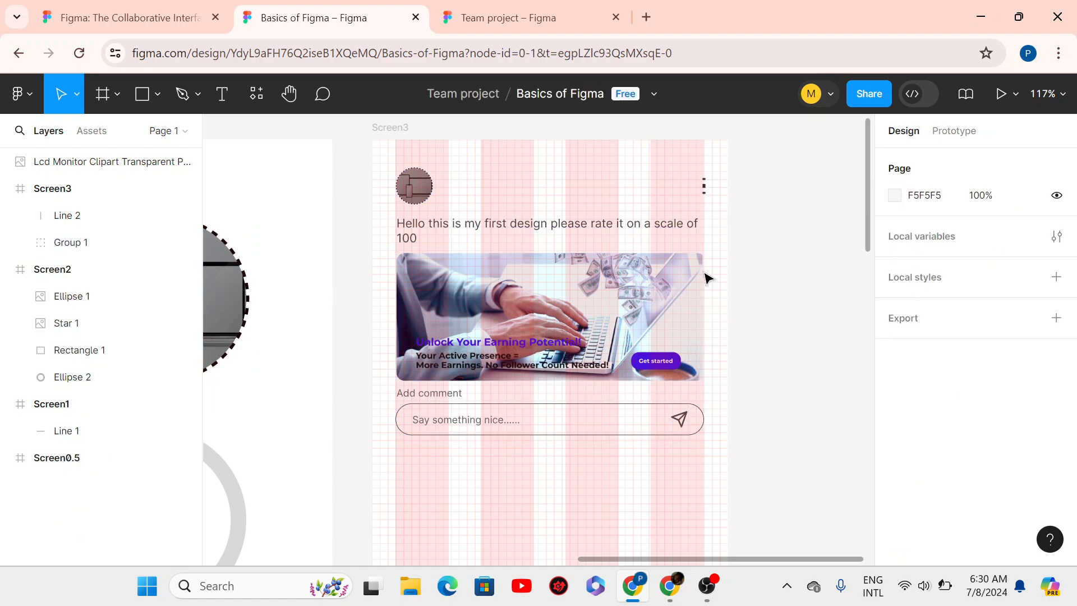
click(630, 267)
key(Down)
key(Down)
key(Down)
key(Down)
key(Down)
key(Down)
key(Down)
key(Down)
key(Down)
key(Down)
key(Down)
key(Down)
key(Down)
key(Down)
key(Down)
key(Down)
key(Down)
key(Down)
key(Down)
key(Down)
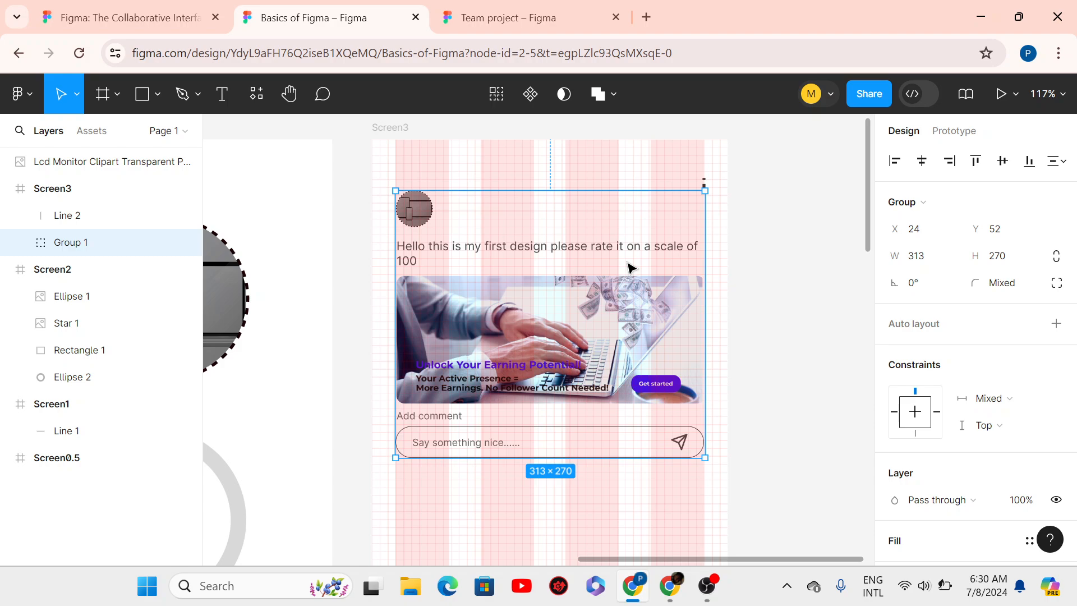
key(Up)
key(Up)
key(Up)
key(Up)
key(Up)
key(Up)
key(Up)
key(Up)
key(Up)
key(Up)
key(Up)
key(Up)
key(Up)
key(Up)
key(Up)
key(Up)
key(Up)
key(Up)
key(Up)
key(Up)
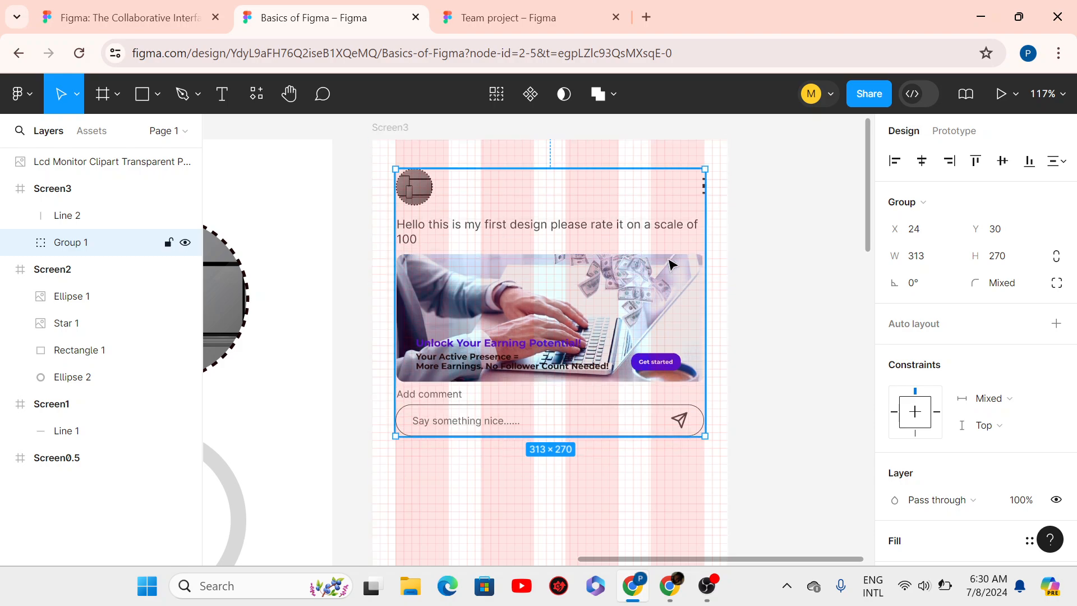
click(467, 161)
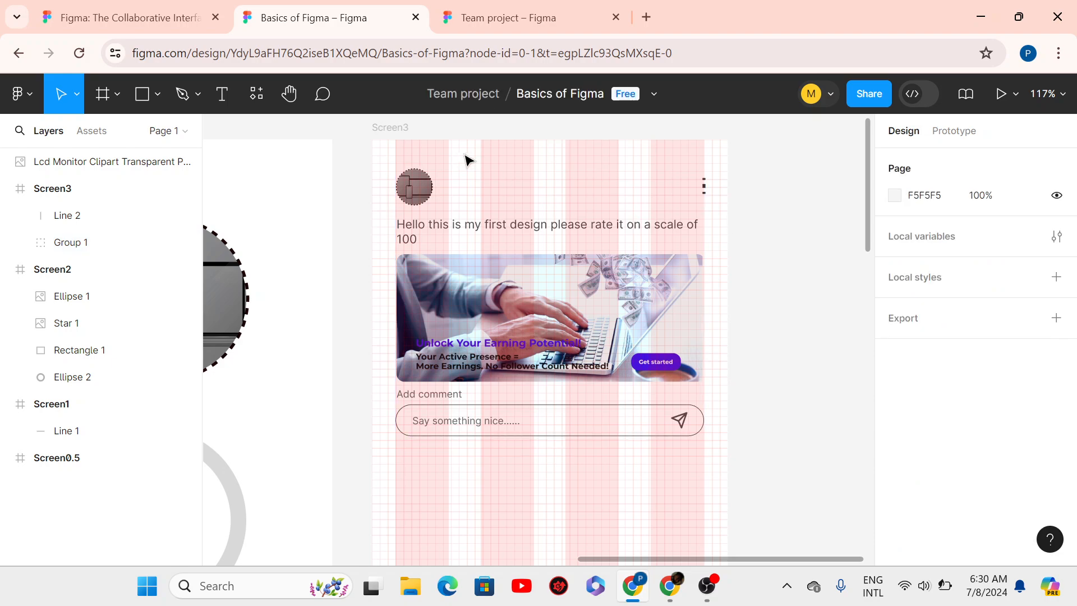
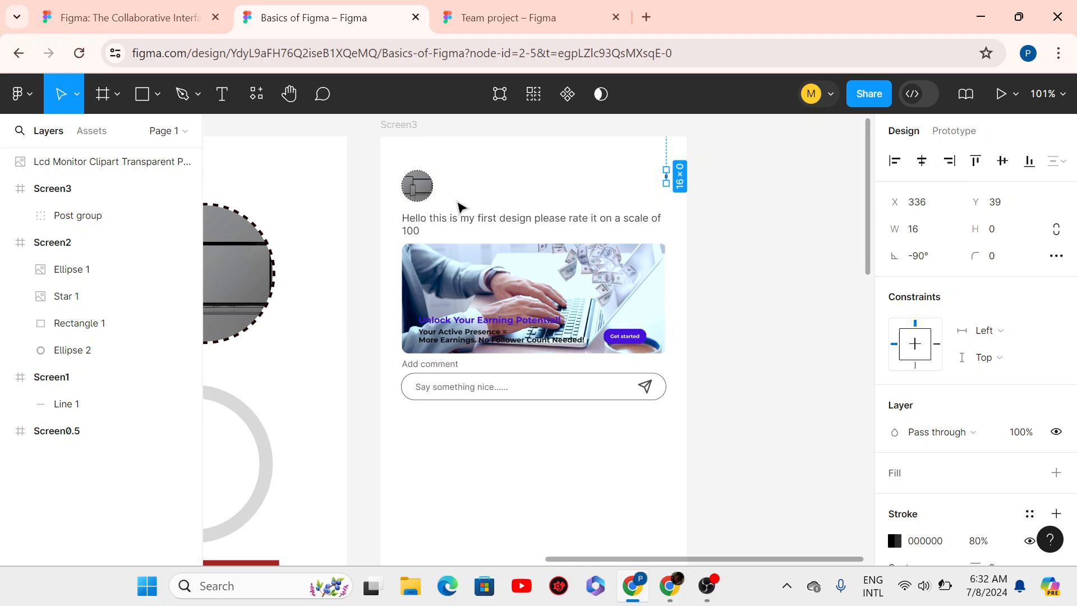
- Clear the canvas selection and dismiss Chrome's Energy Saver notice
click(724, 303)
click(903, 203)
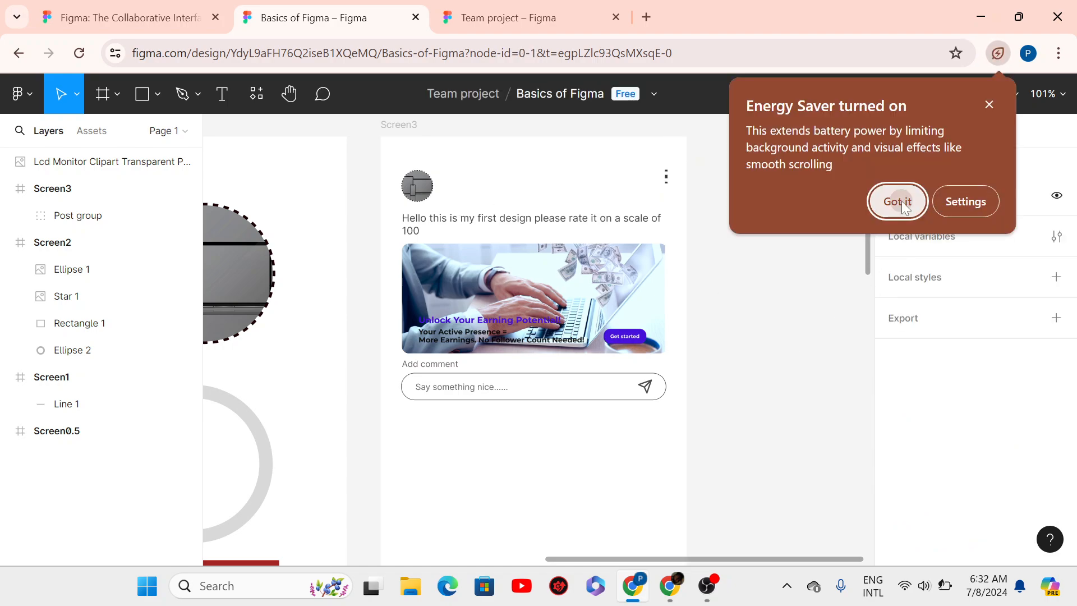
- Duplicate the post group and shift the copy down below the original to Y 339
click(533, 377)
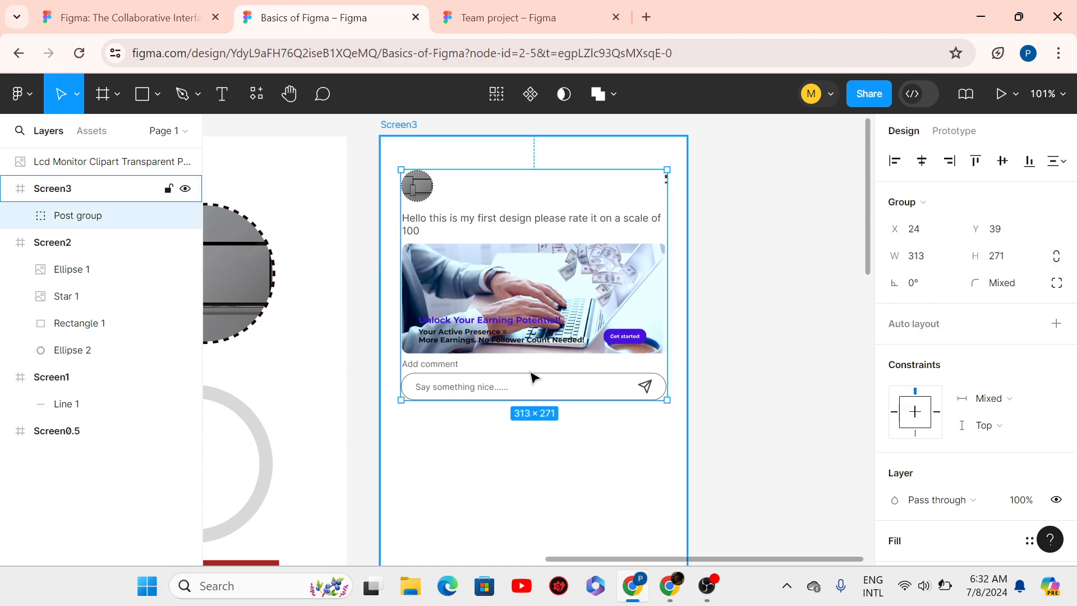
key(ctrl+d)
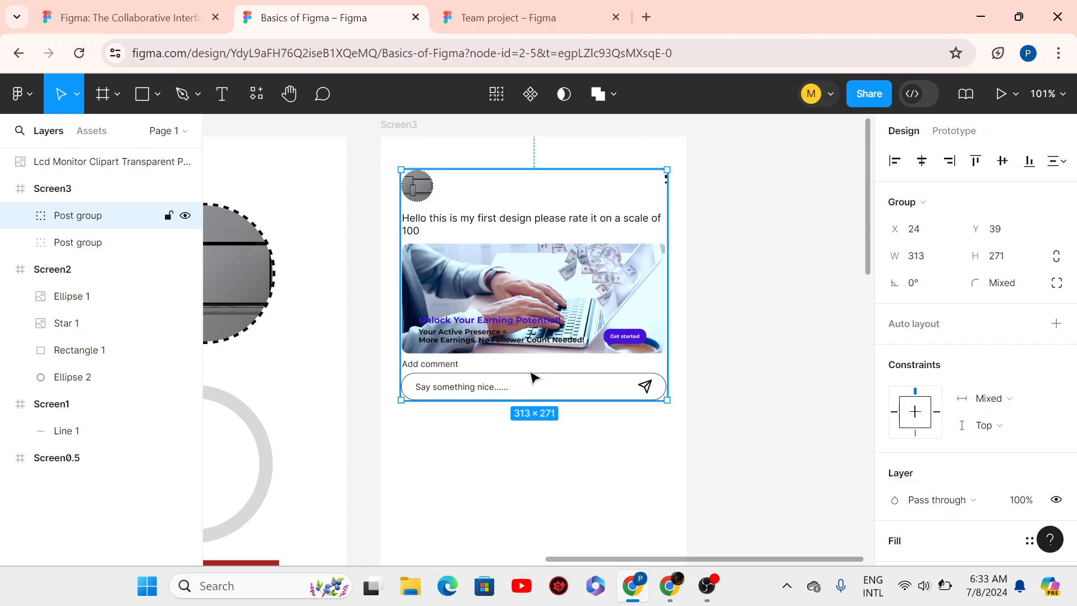
key(shift+Down)
key(shift+Down)
key(shift+Down)
key(shift+Down)
key(shift+Down)
key(shift+Down)
key(shift+Down)
key(shift+Down)
key(shift+Down)
key(shift+Down)
key(shift+Down)
key(shift+Down)
key(shift+Down)
key(shift+Down)
key(shift+Down)
key(shift+Down)
key(shift+Down)
key(shift+Down)
key(shift+Down)
key(shift+Down)
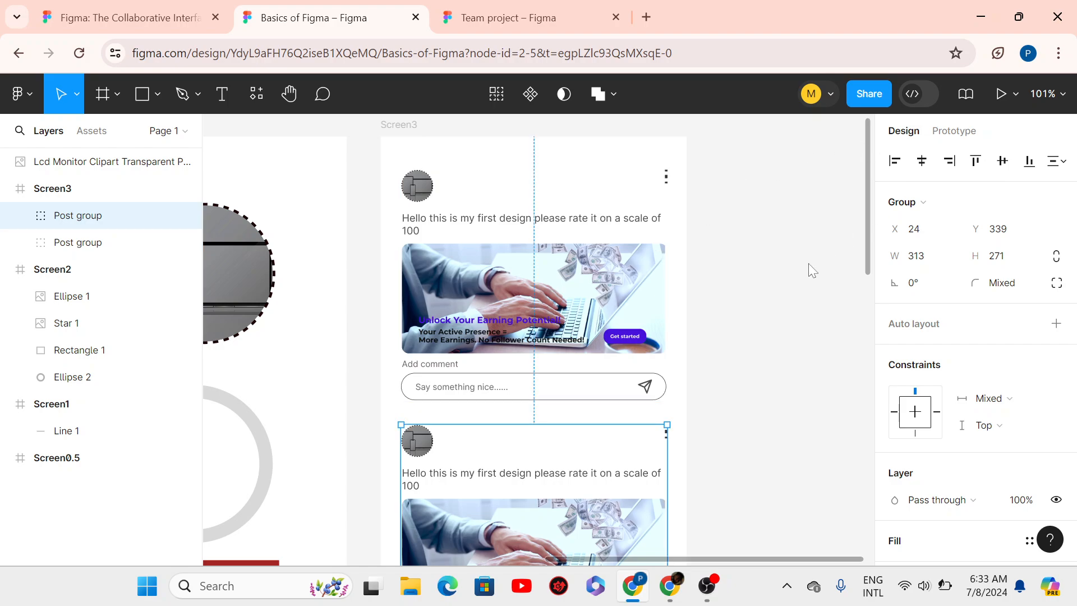
ctrl+scroll(758, 300, down, 4)
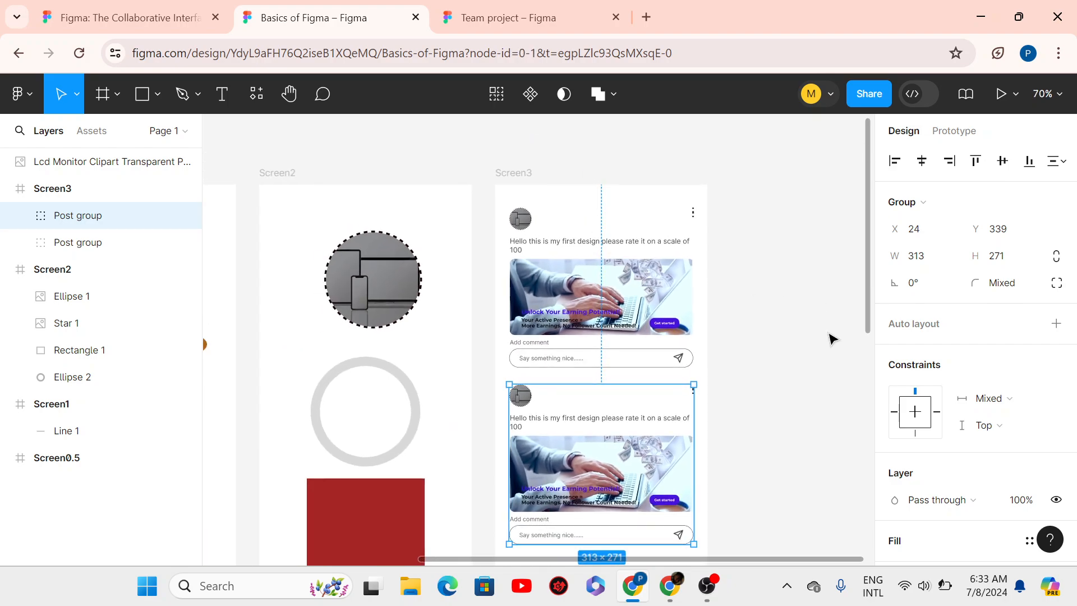
click(831, 336)
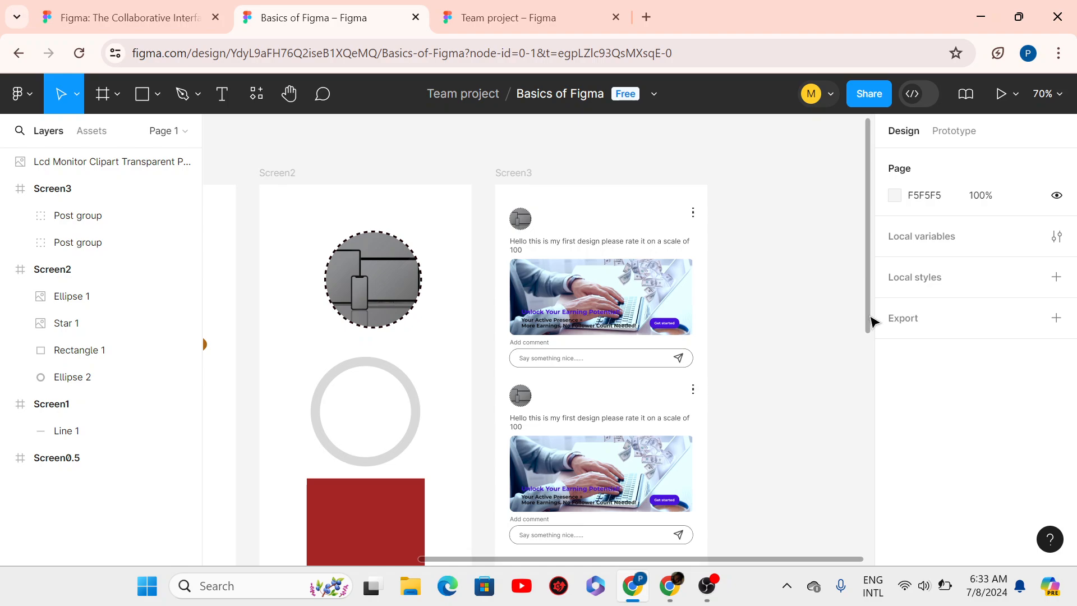
drag(873, 320, 873, 334)
- Measure the gap between the posts and nudge the lower one down to Y 342
click(662, 410)
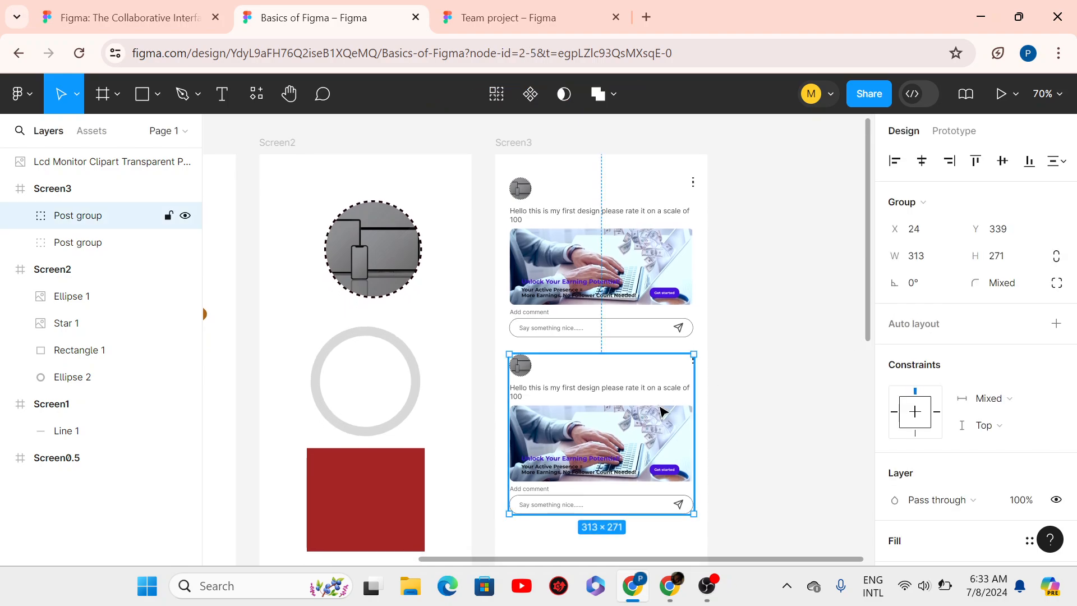
key(alt)
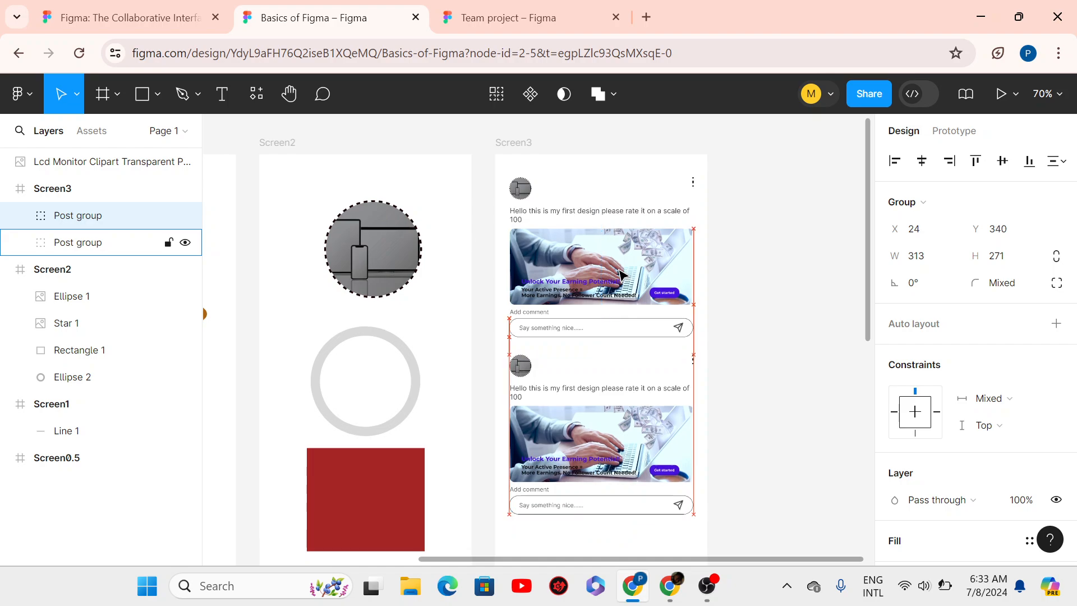
key(Down)
key(Down)
key(Down)
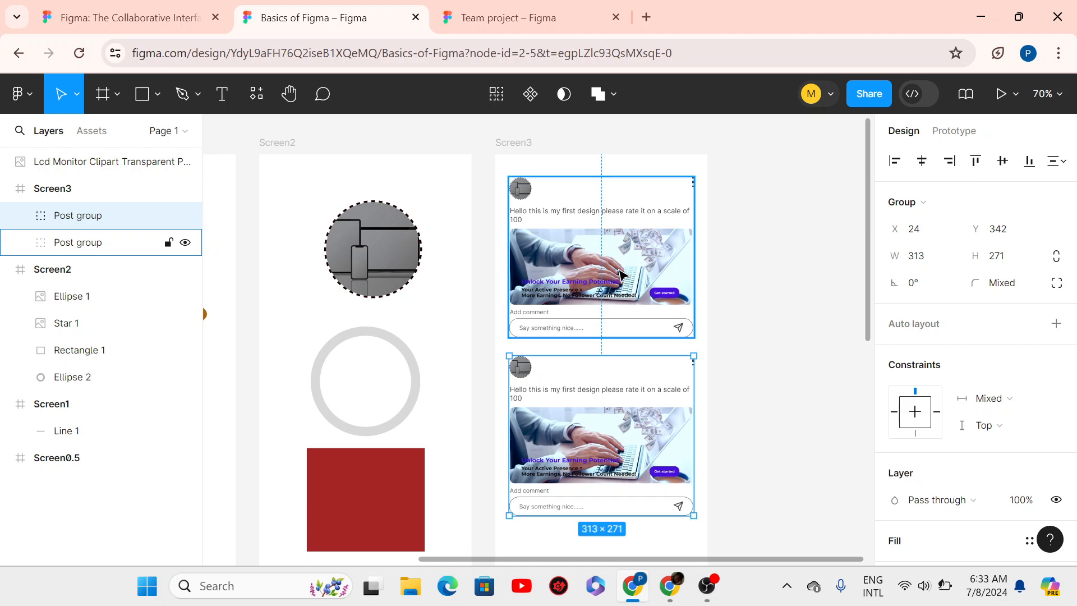
click(793, 394)
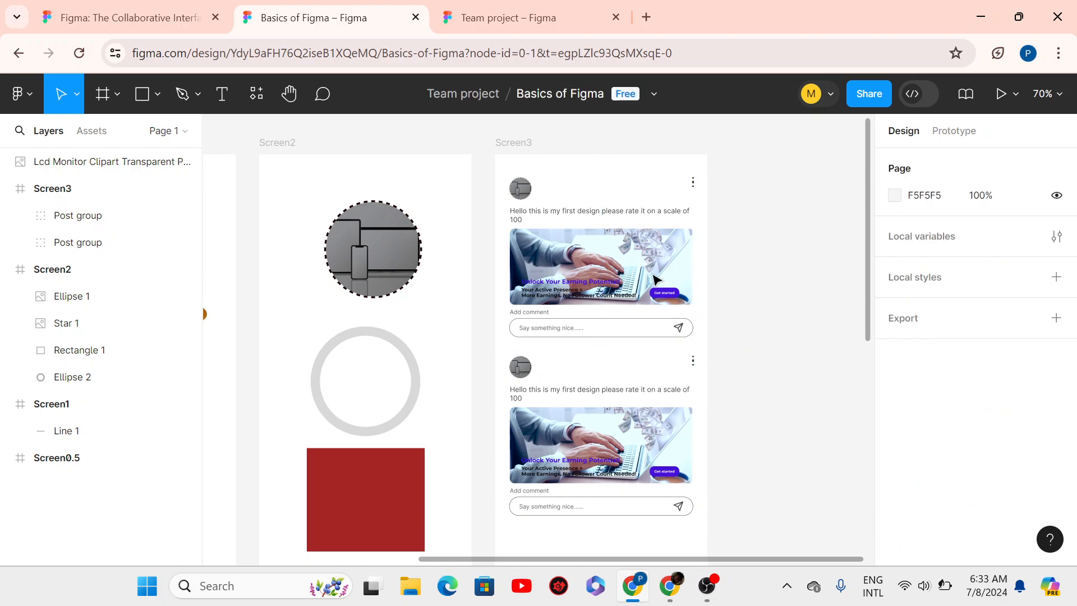
scroll(633, 273, up, 2)
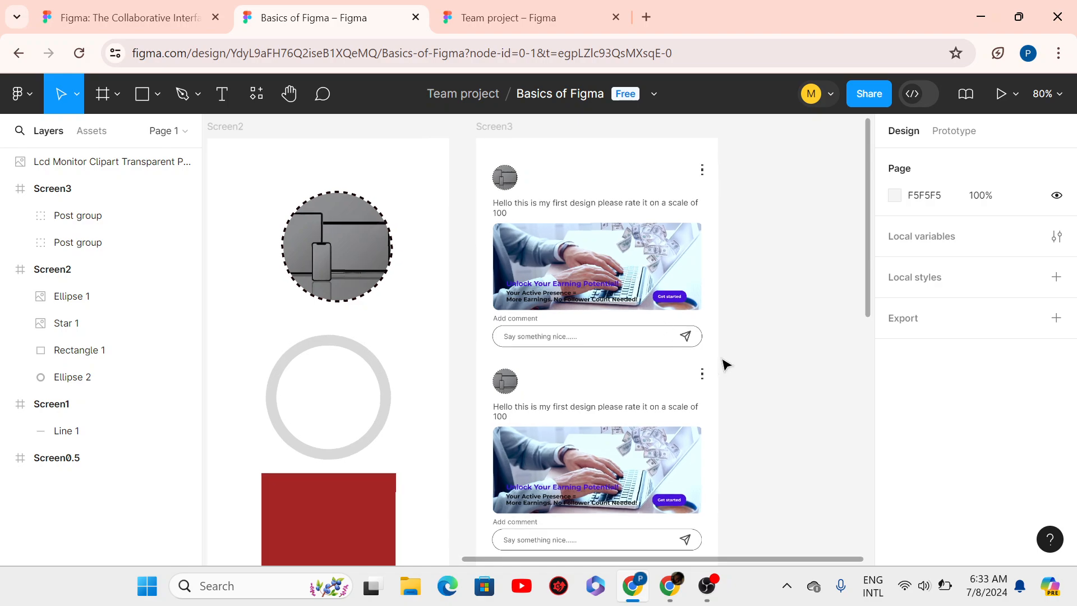
scroll(661, 451, down, 2)
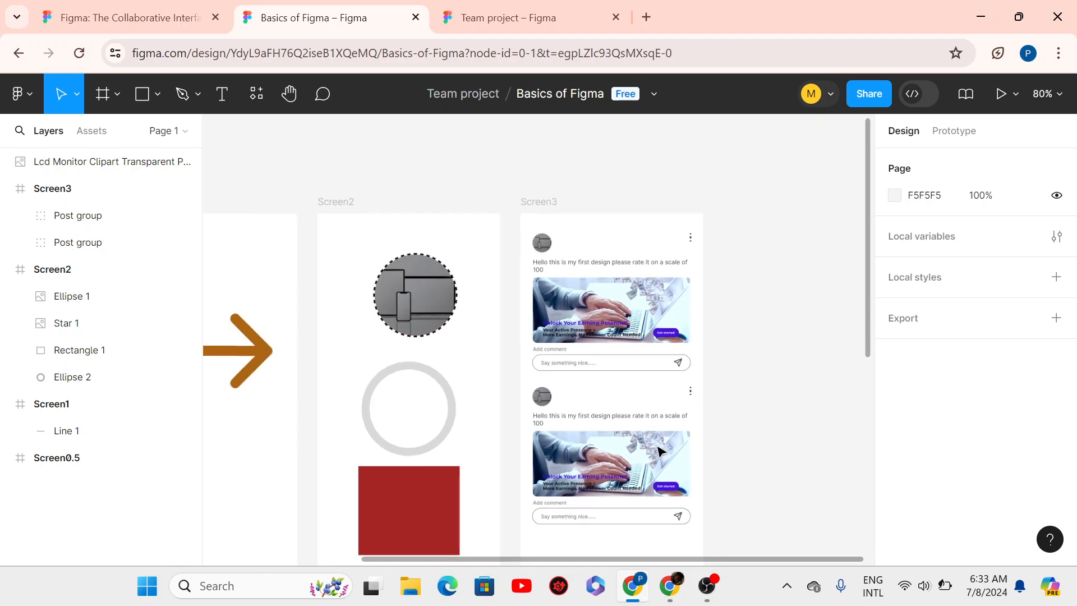
scroll(612, 473, up, 1)
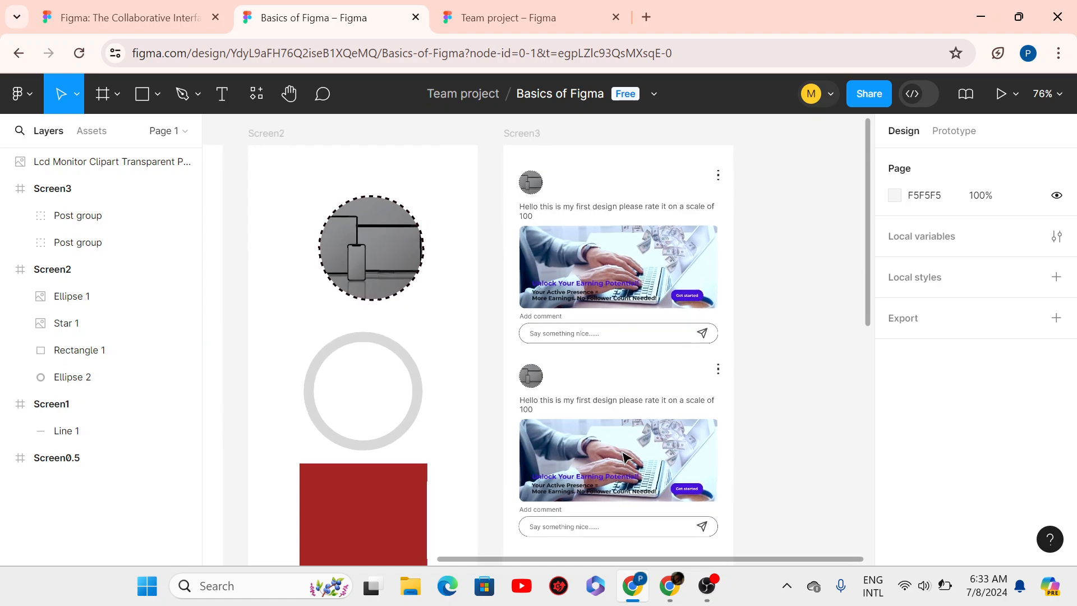
- Try a fill on the lower post group, then remove it again
click(569, 429)
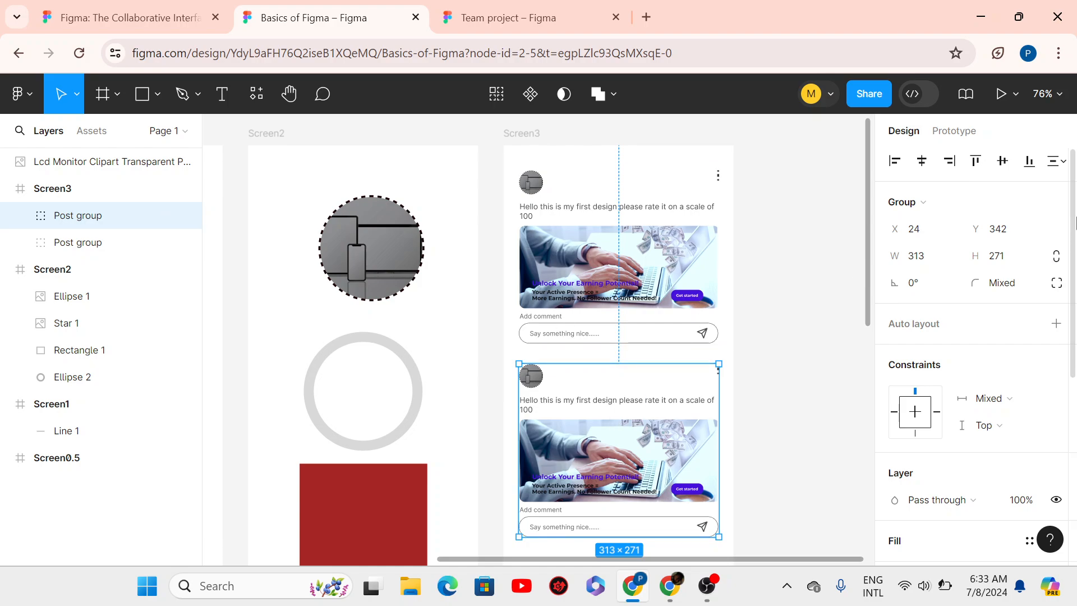
drag(1075, 223, 1075, 415)
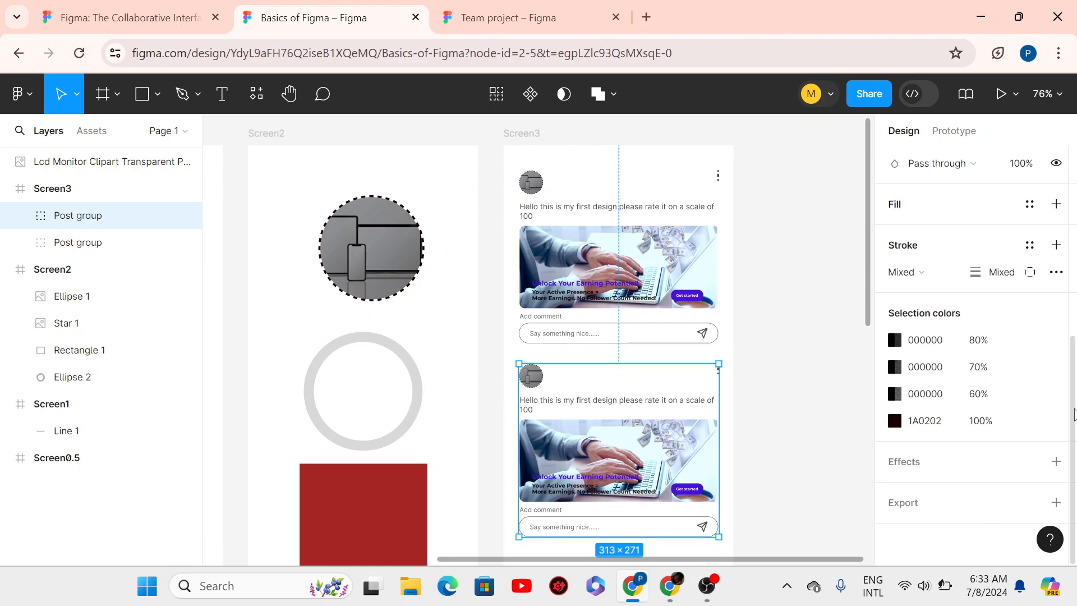
click(1056, 205)
click(1056, 231)
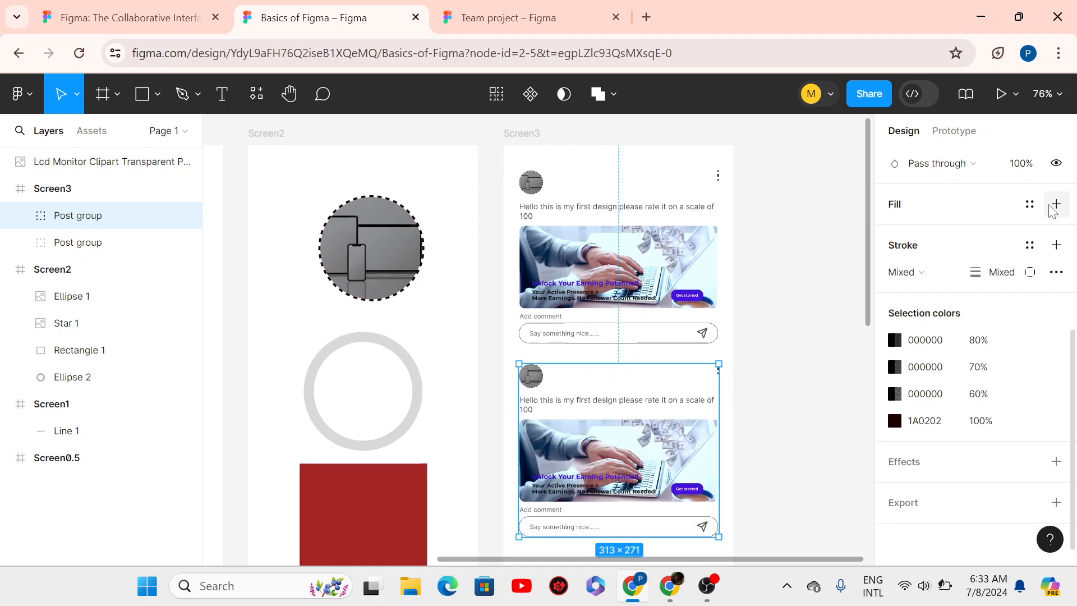
click(786, 358)
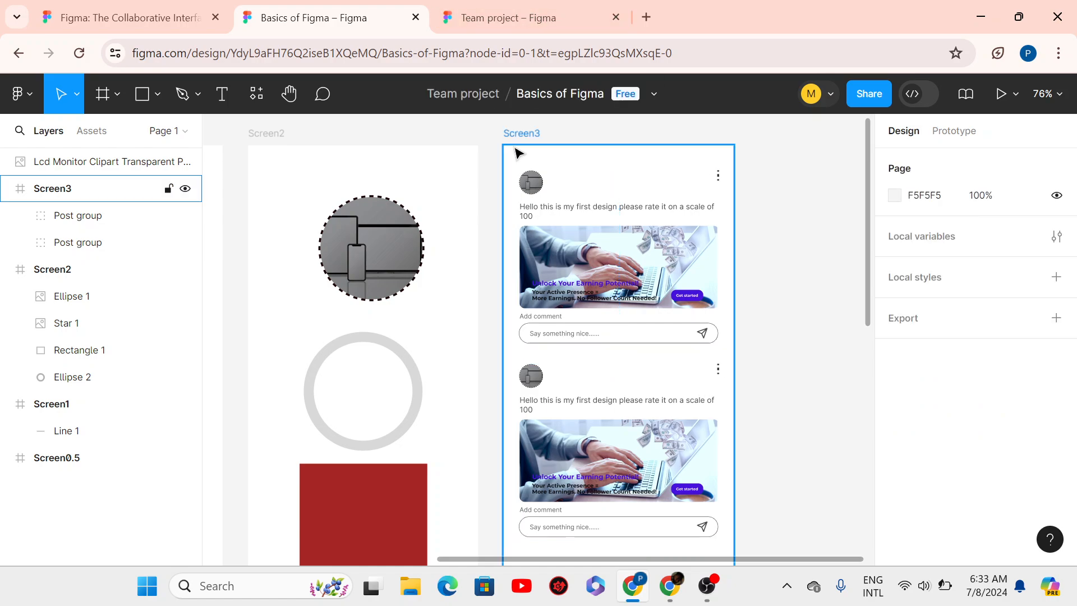
click(586, 223)
key(Escape)
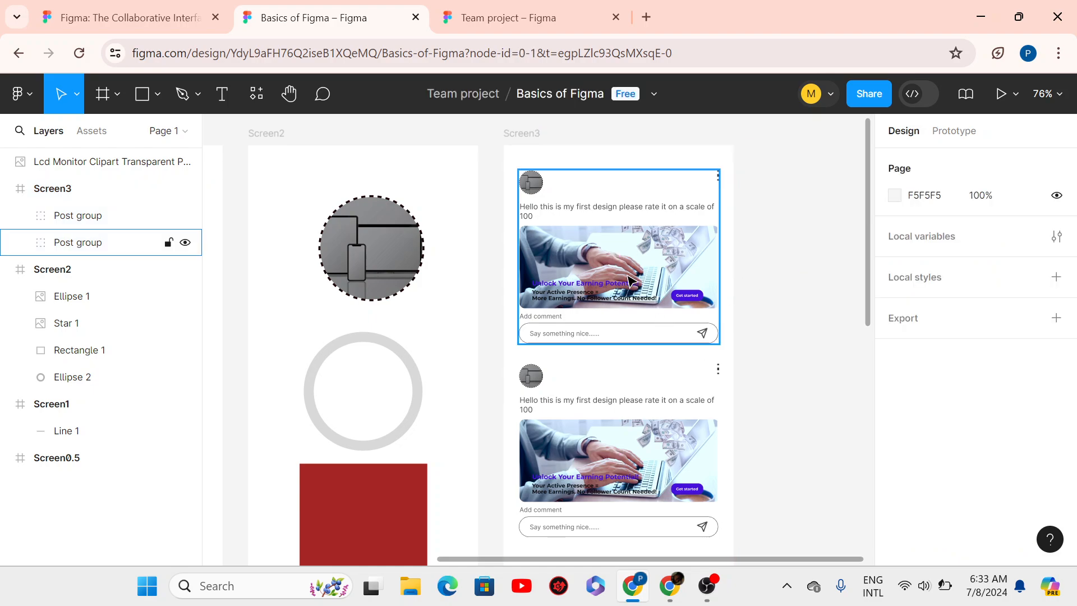
- Select both post groups and test nudging them down and up together
click(618, 336)
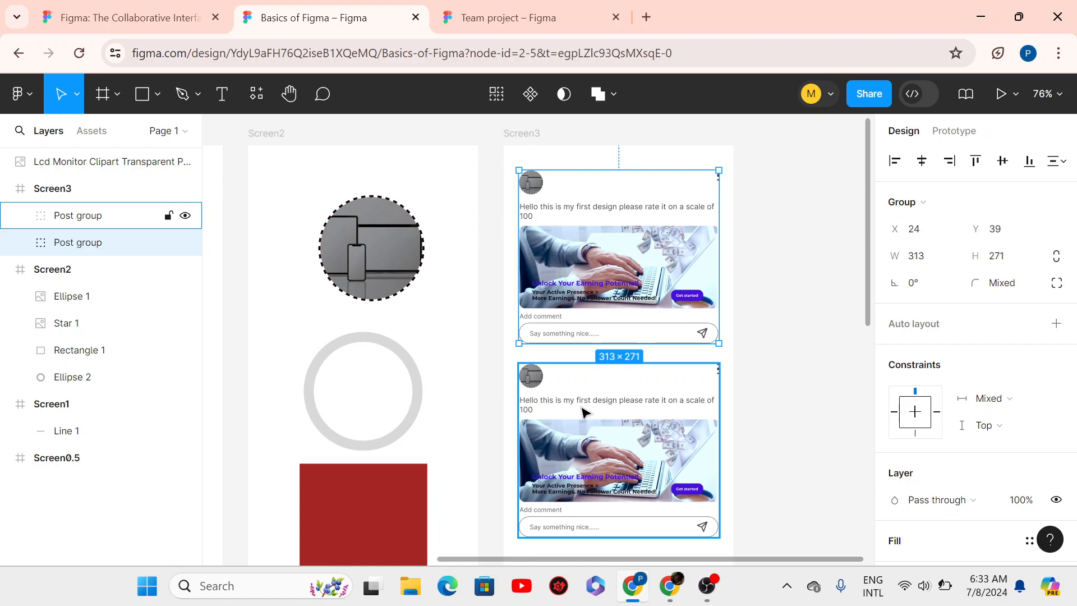
shift+click(582, 413)
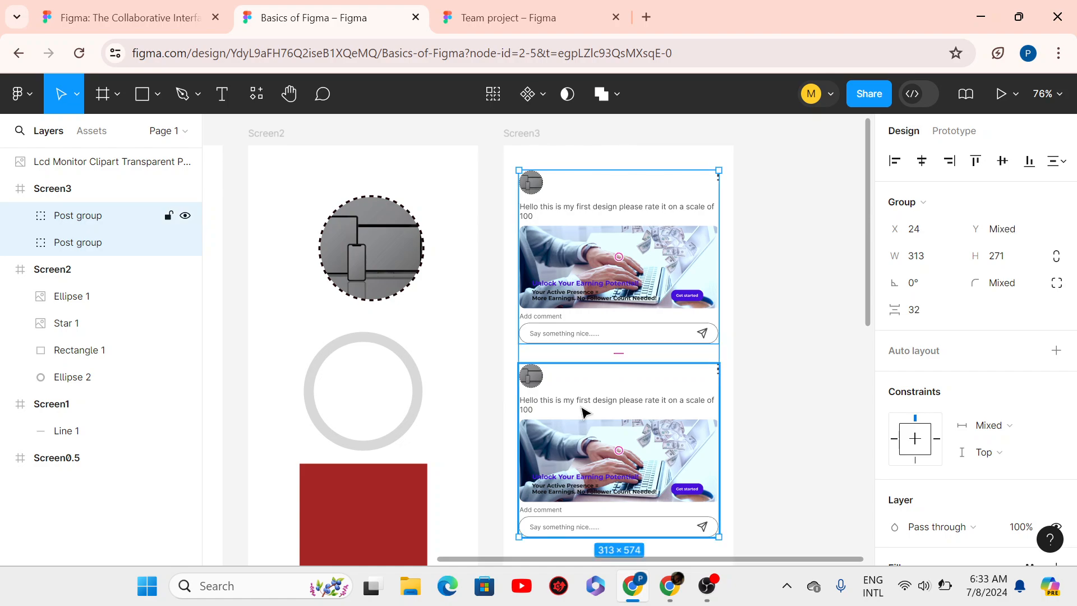
key(shift+Down)
key(shift+Down)
key(shift+Down)
key(shift+Down)
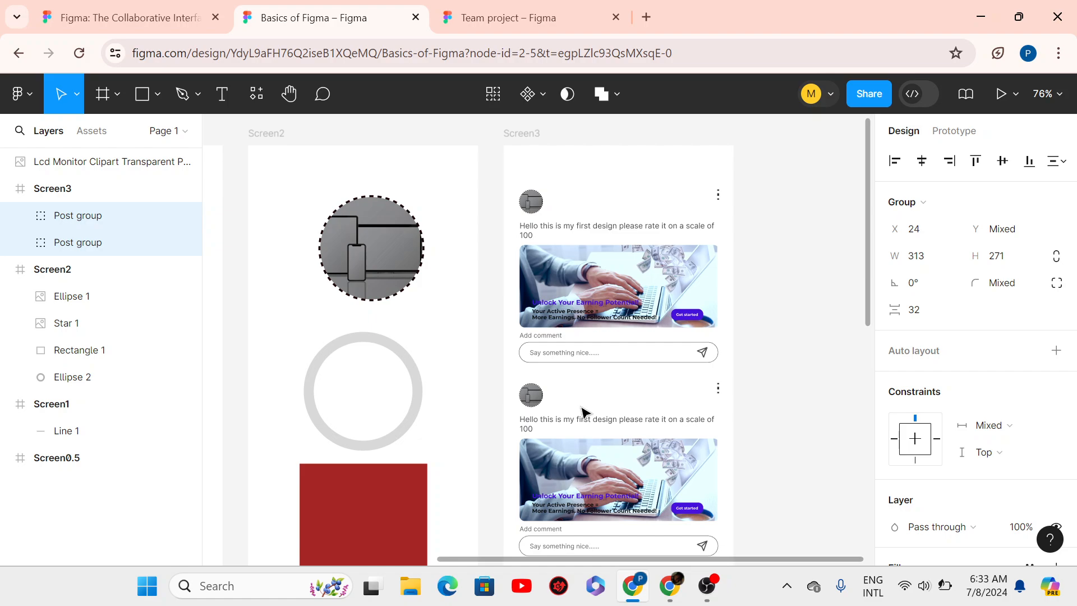
key(shift+Up)
key(shift+Up)
key(shift+Up)
key(shift+Up)
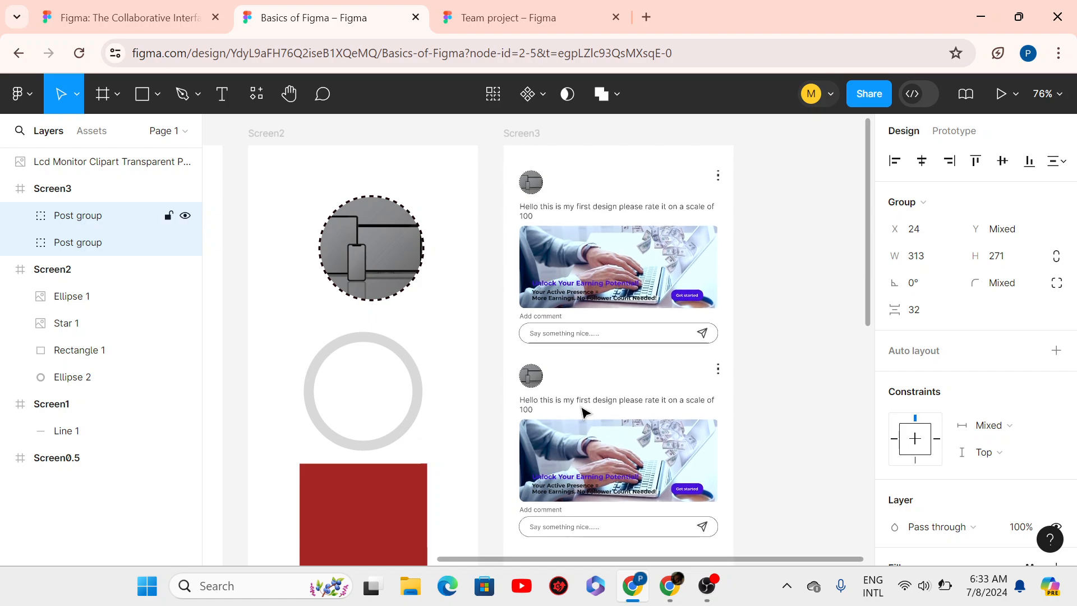
key(shift+Down)
key(shift+Up)
key(shift+Up)
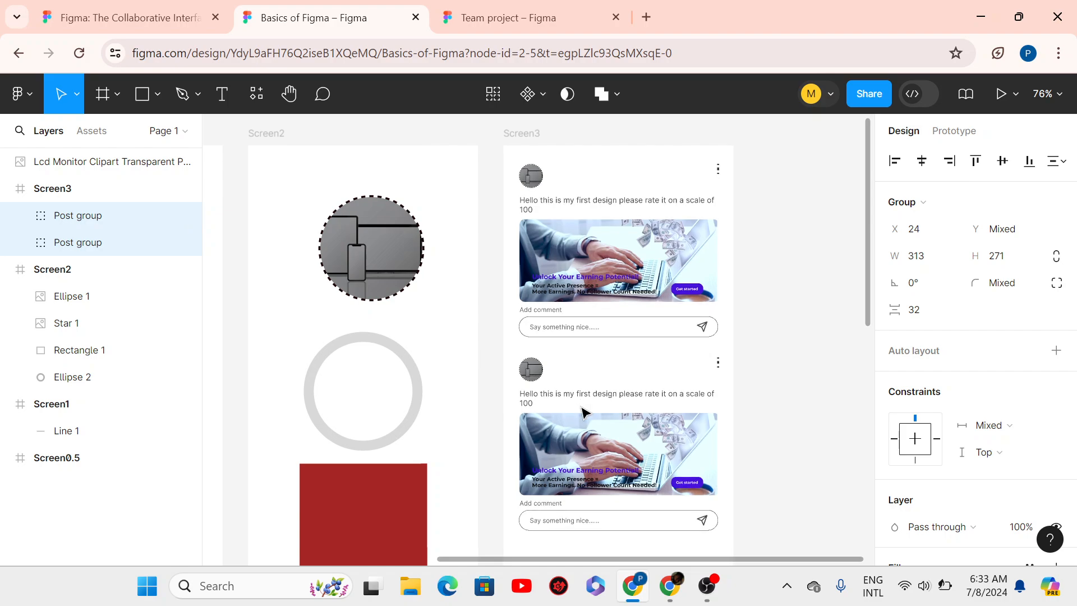
key(shift+Down)
key(shift+Down)
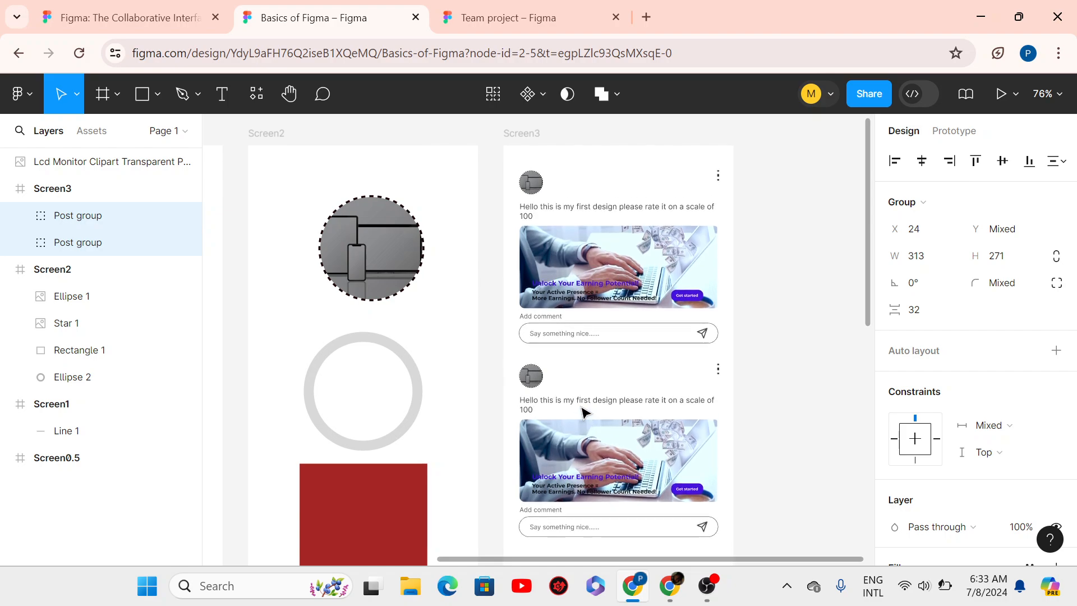
click(827, 380)
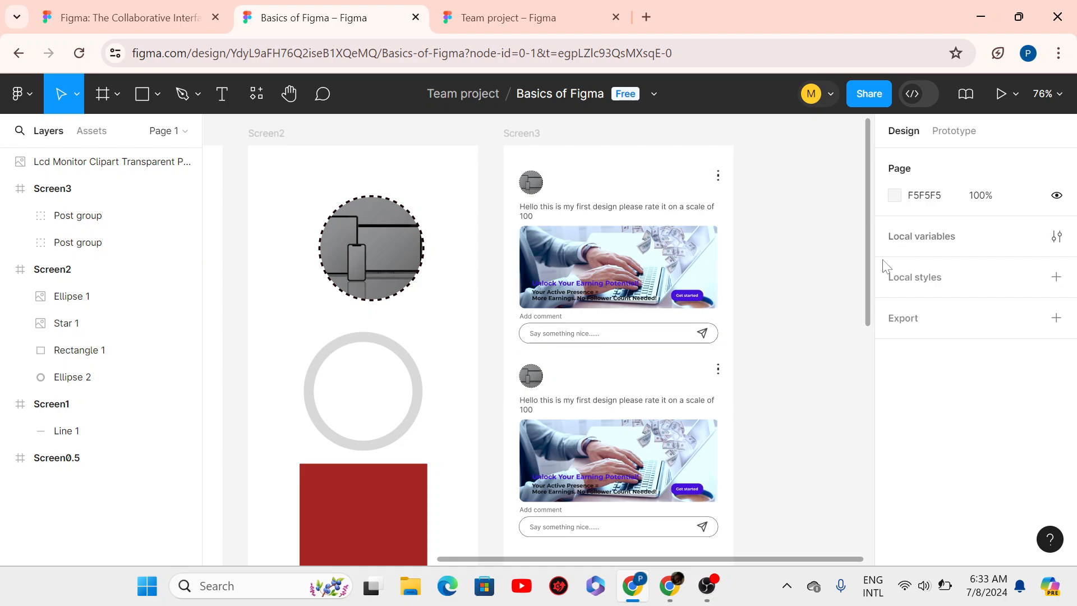
drag(869, 314, 852, 301)
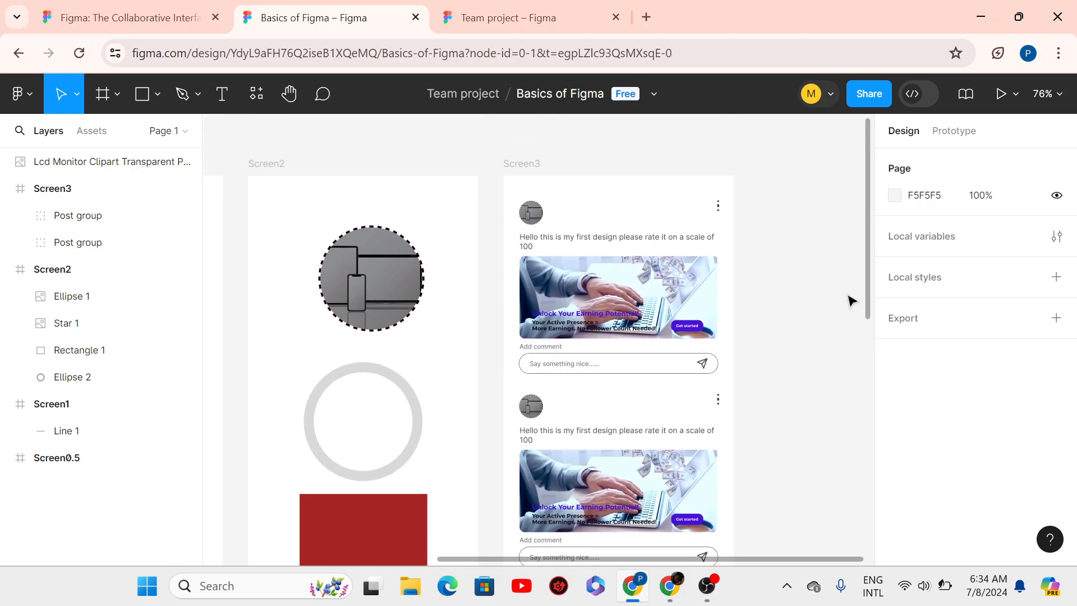
- Nudge both posts down together, undoing a stray drag, then select Screen2's Rectangle 1
click(669, 292)
shift+click(618, 432)
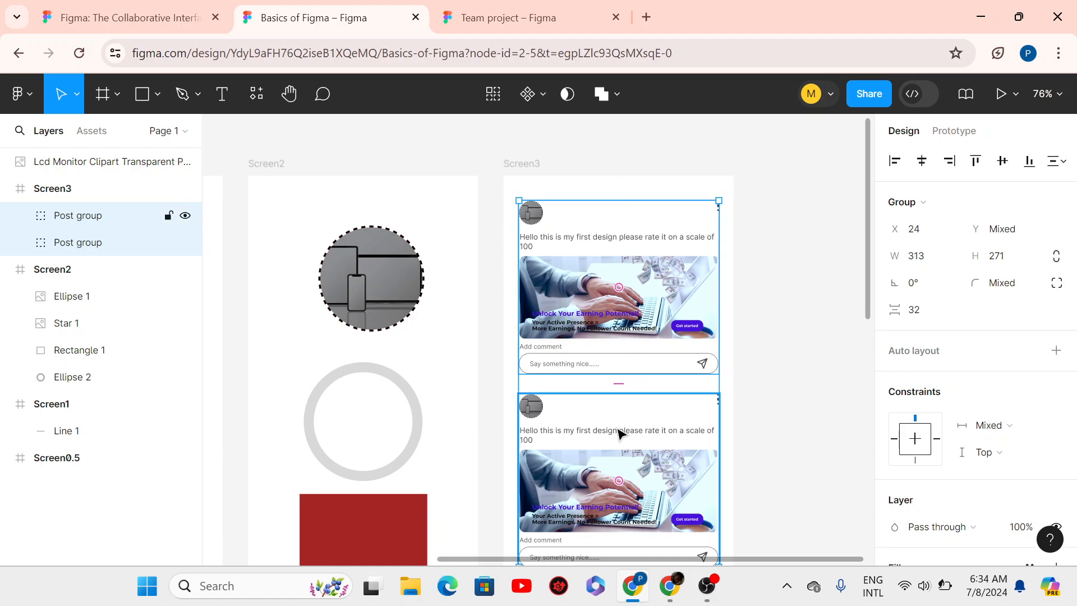
key(shift+Down)
key(shift+Down)
key(shift+Down)
drag(618, 429, 578, 364)
key(ctrl+z)
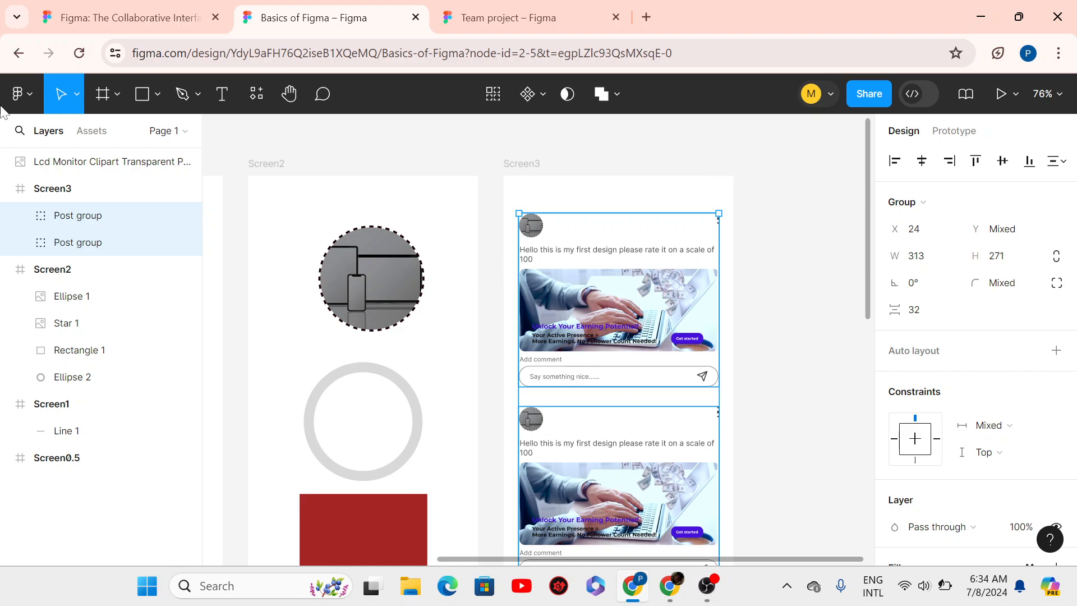
click(343, 516)
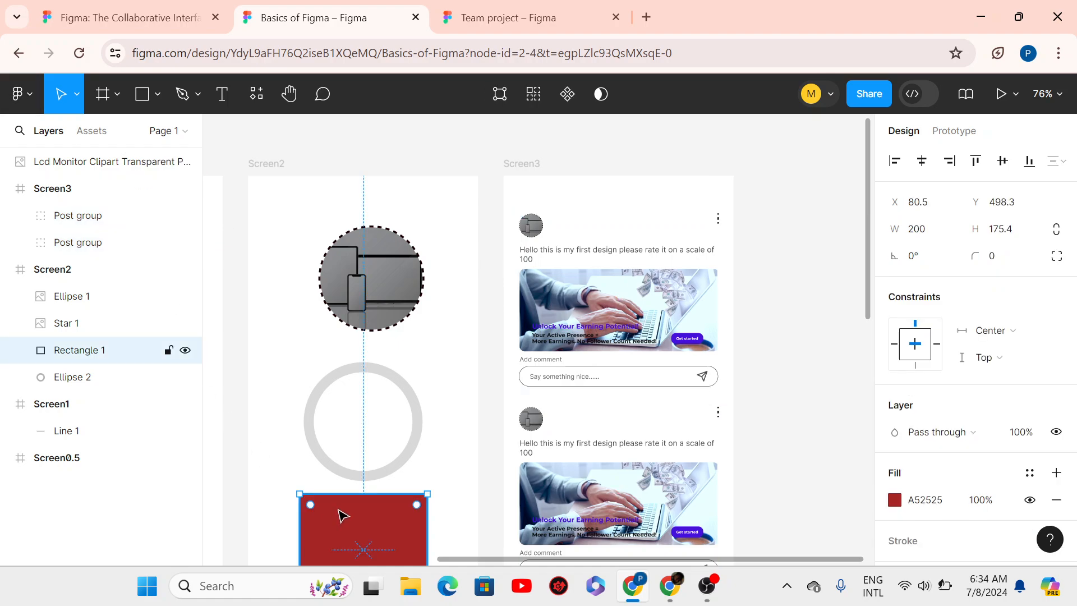
- Paste the red rectangle into Screen3 and drag it to the top, stretching it across
click(519, 177)
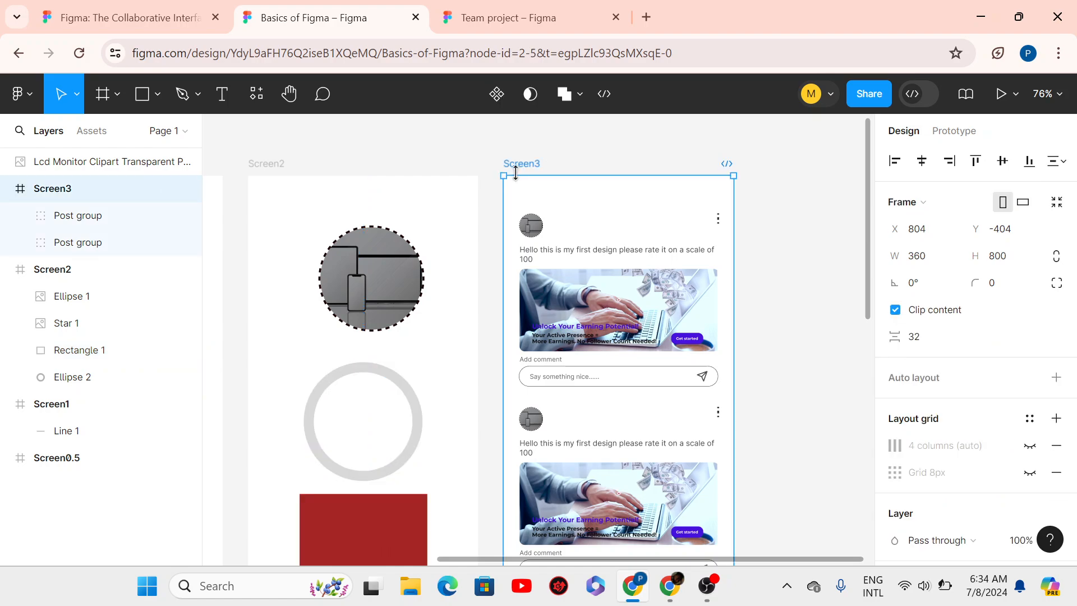
key(ctrl+v)
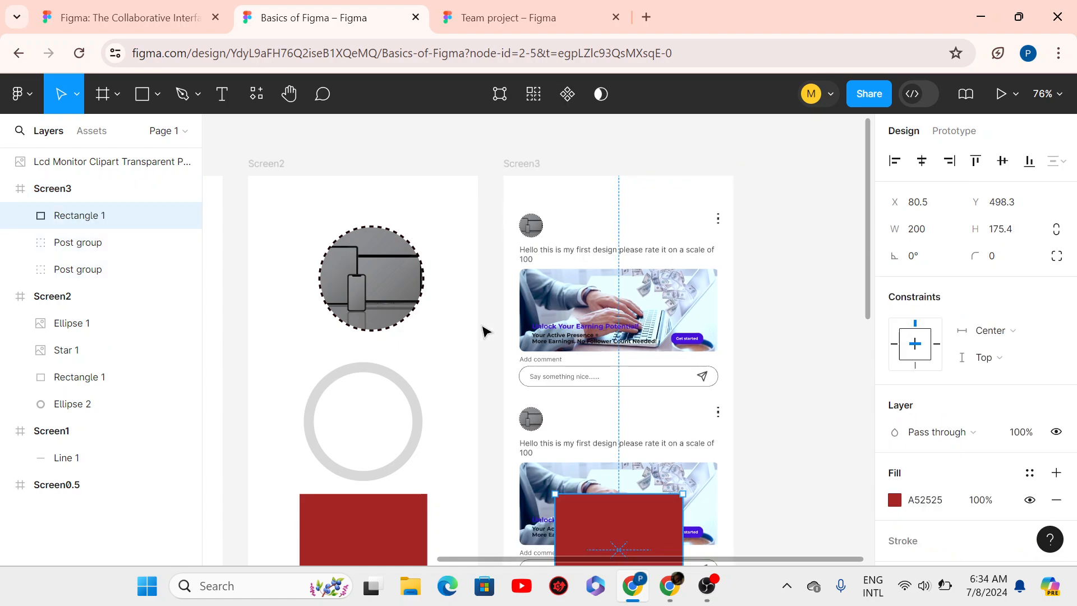
drag(609, 308, 569, 193)
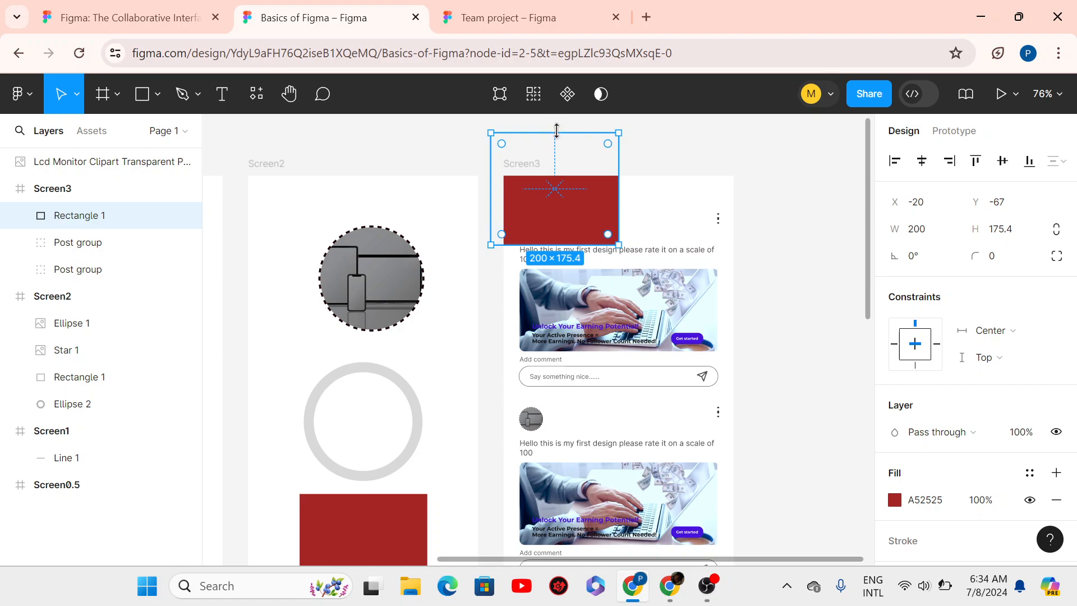
drag(557, 137, 563, 176)
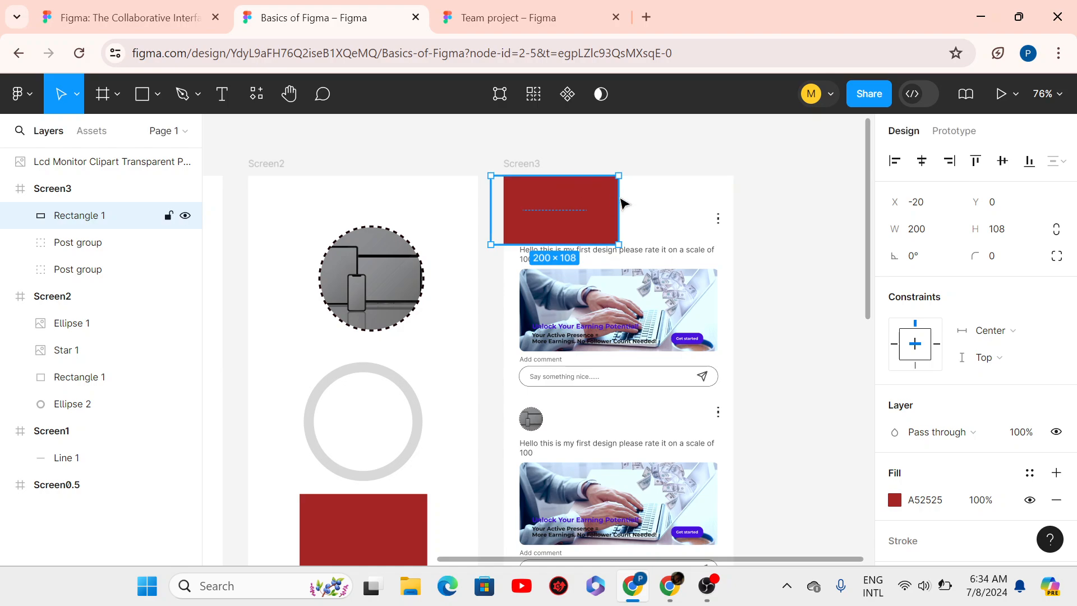
drag(619, 197, 733, 192)
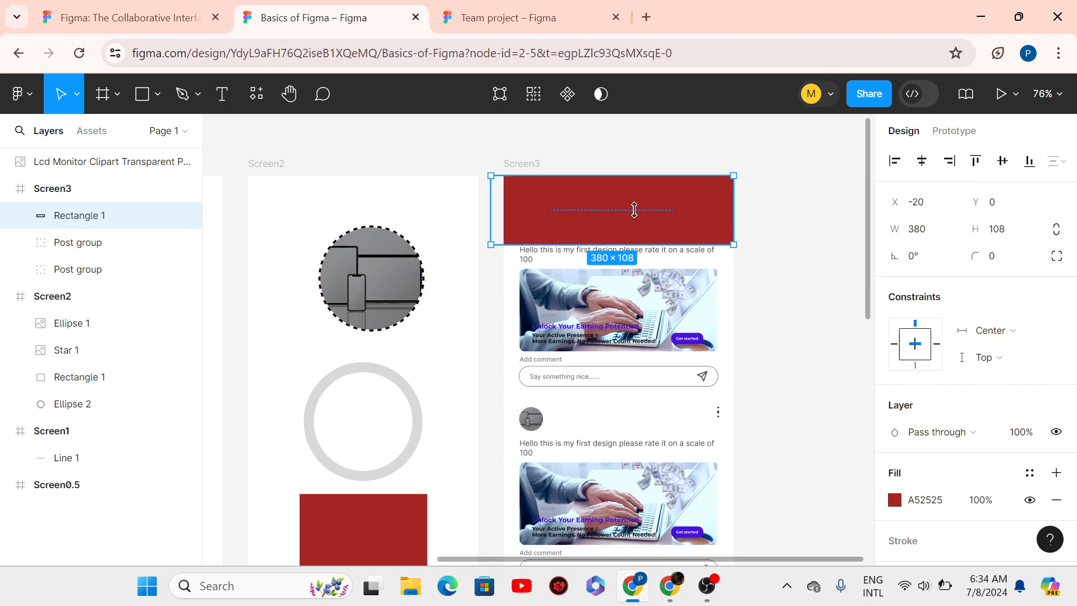
drag(634, 210, 632, 197)
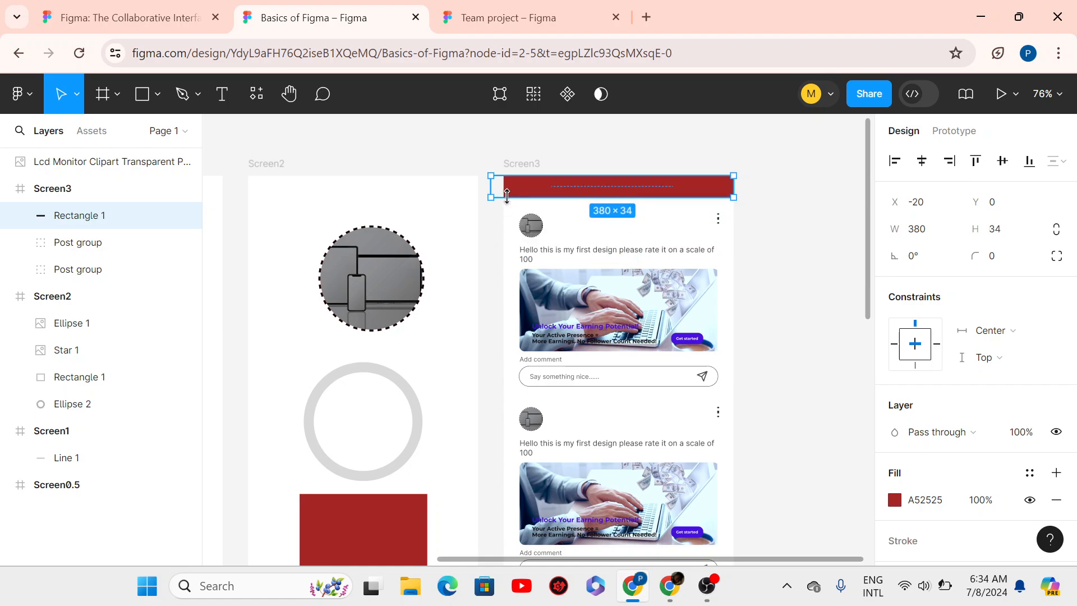
- Align the bar with the frame's left edge and set its height to 28
drag(499, 189, 506, 190)
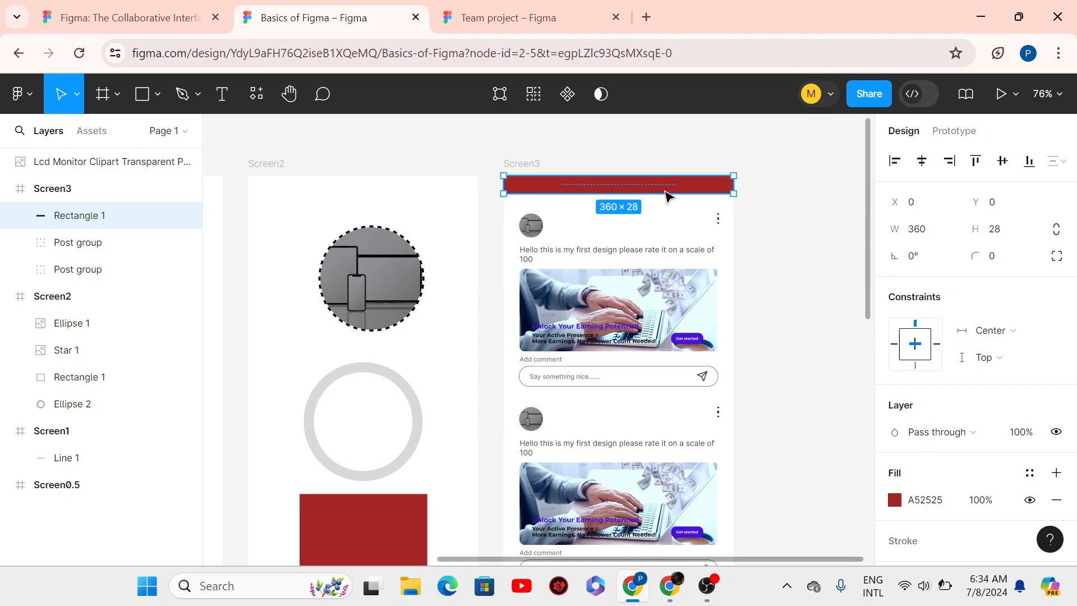
drag(632, 197, 629, 196)
drag(628, 200, 628, 193)
click(997, 230)
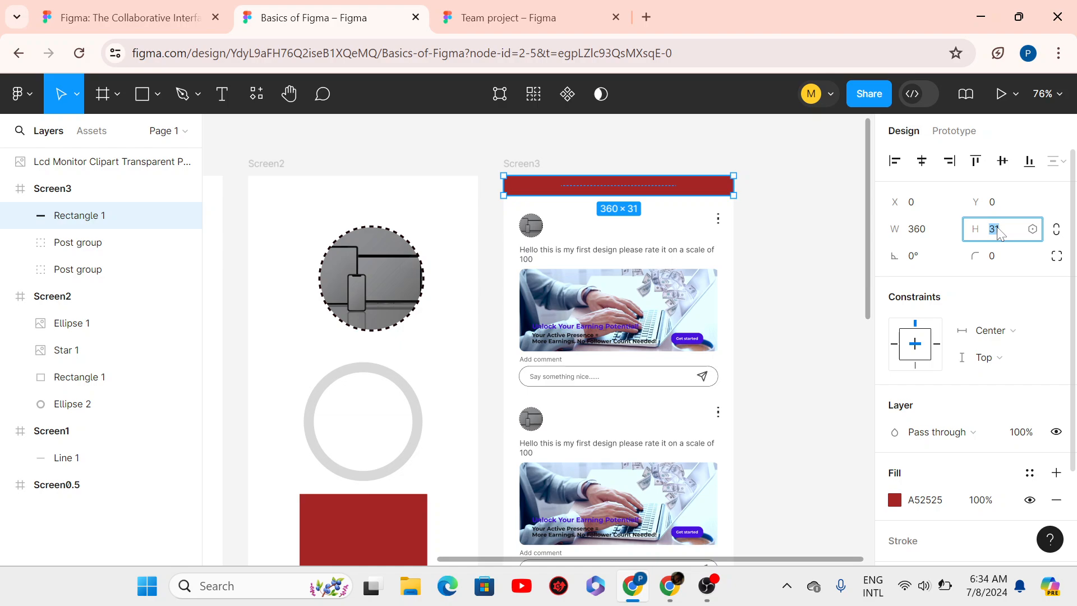
text(28)
key(Return)
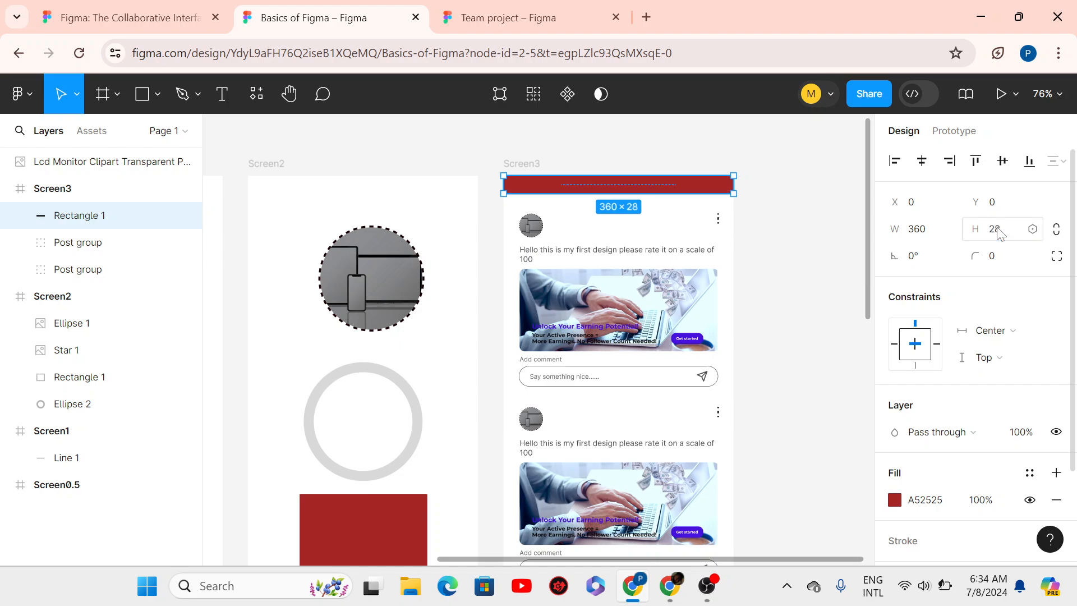
click(744, 227)
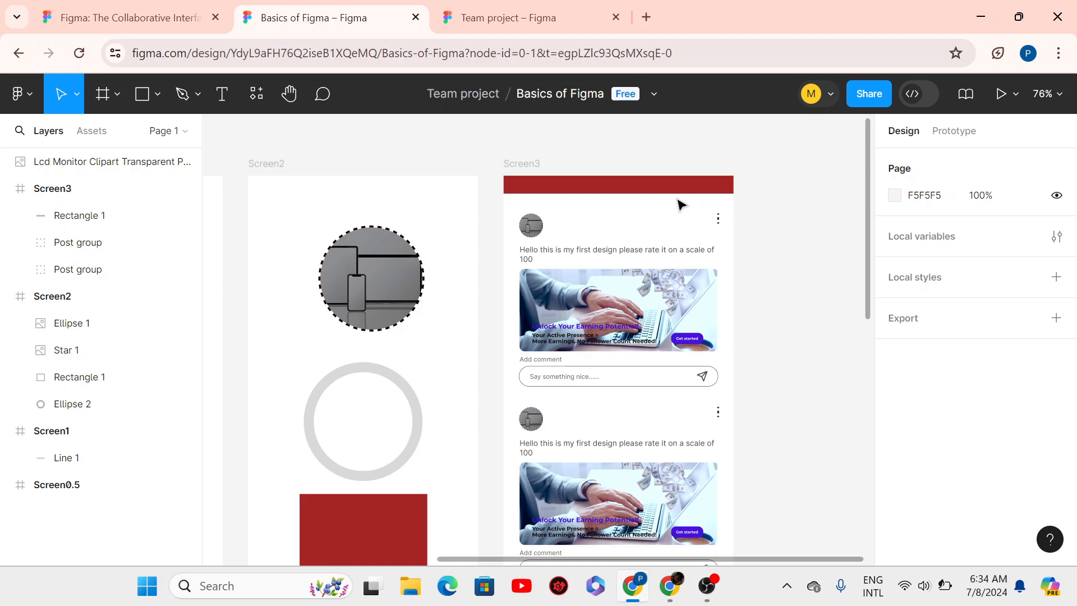
- Nudge both post cards up so they sit 23 pixels below the red header bar
click(651, 198)
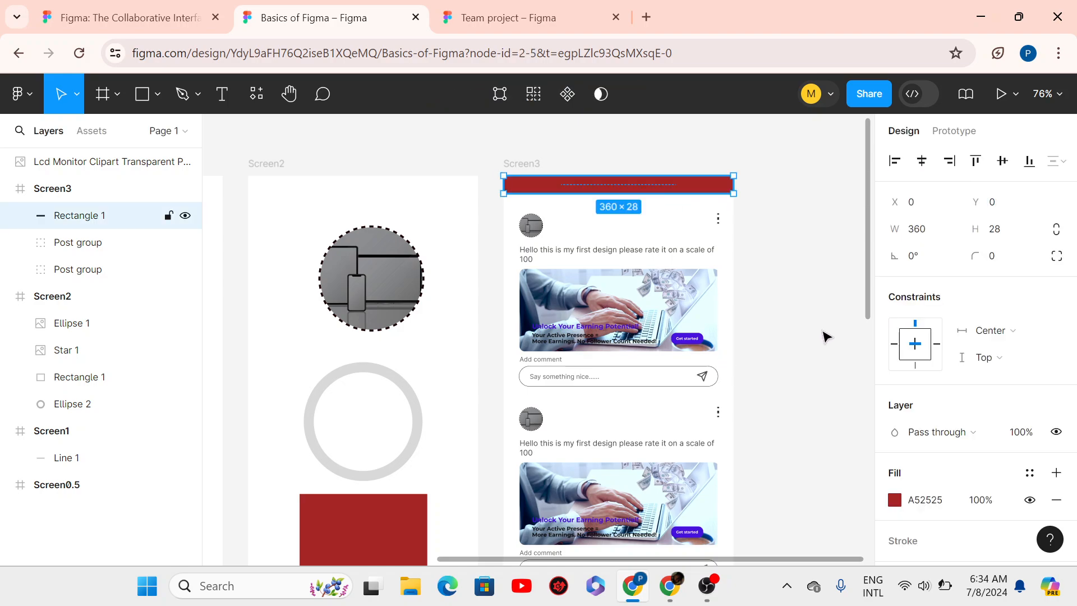
click(682, 353)
shift+click(666, 468)
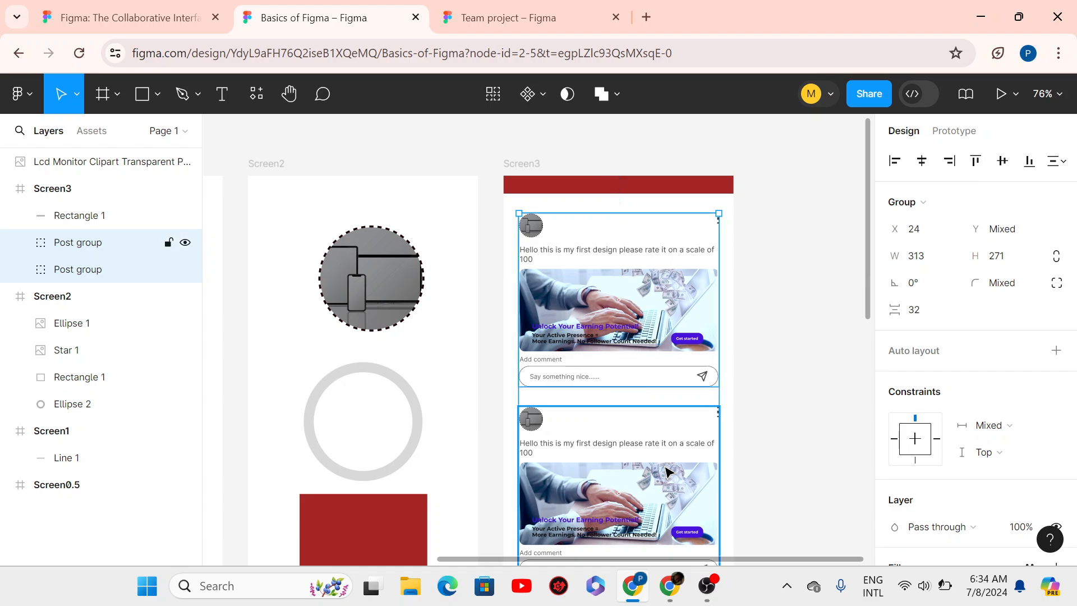
key(shift+Up)
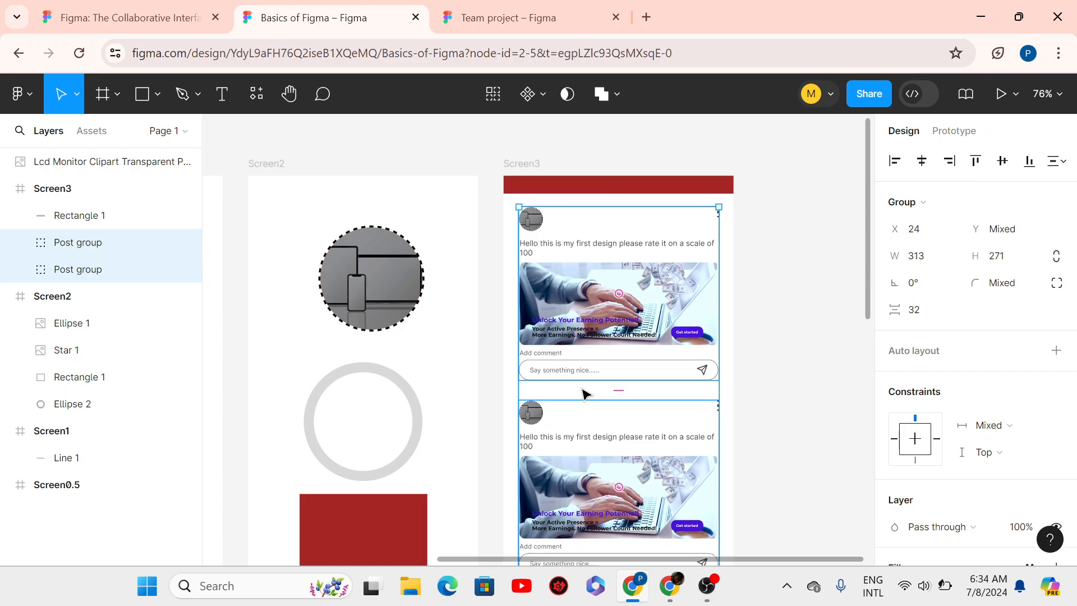
key(alt)
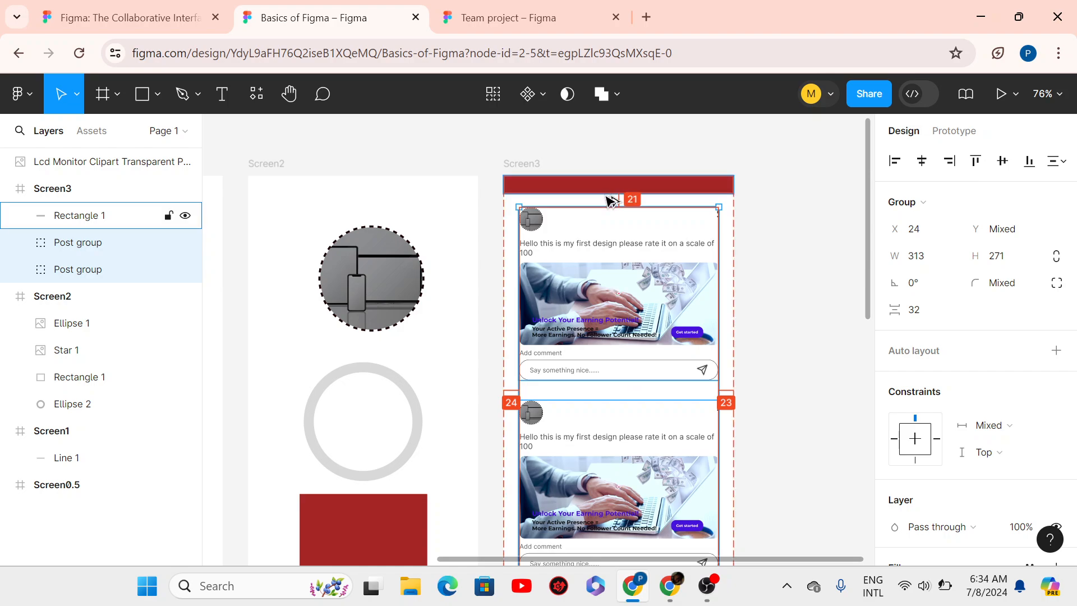
key(Down)
key(Down)
key(alt)
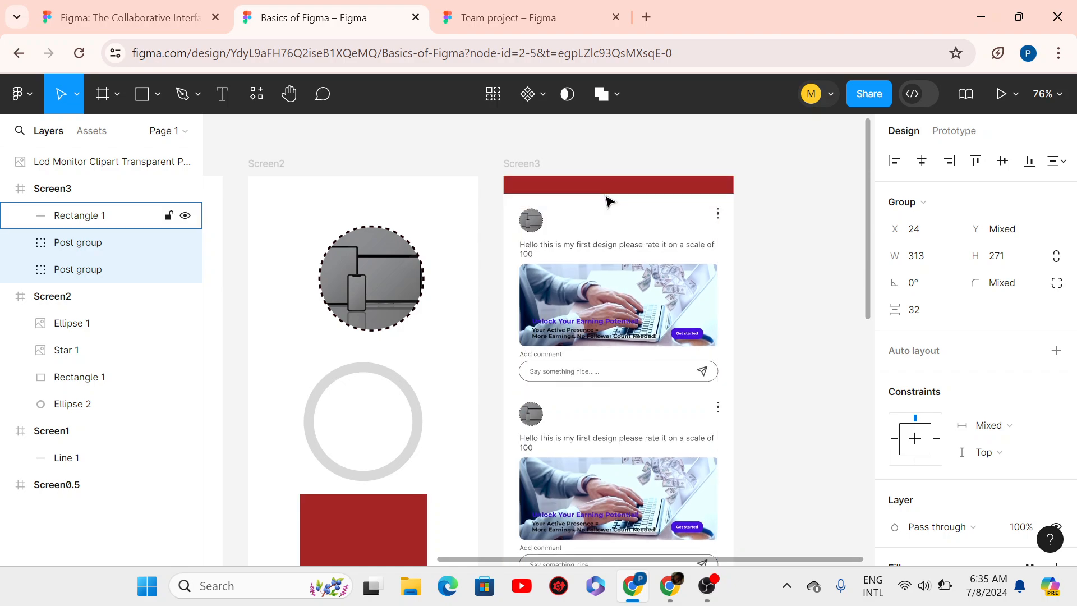
click(578, 181)
- Recolor the header bar grey 89898B, sampled from the monitor image
key(i)
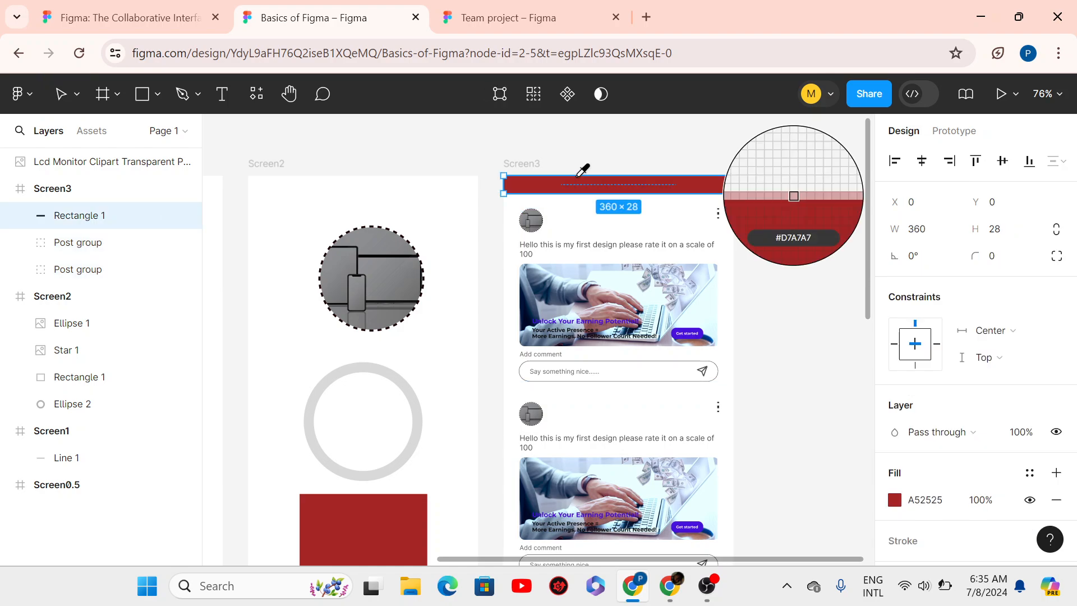
click(380, 282)
click(819, 295)
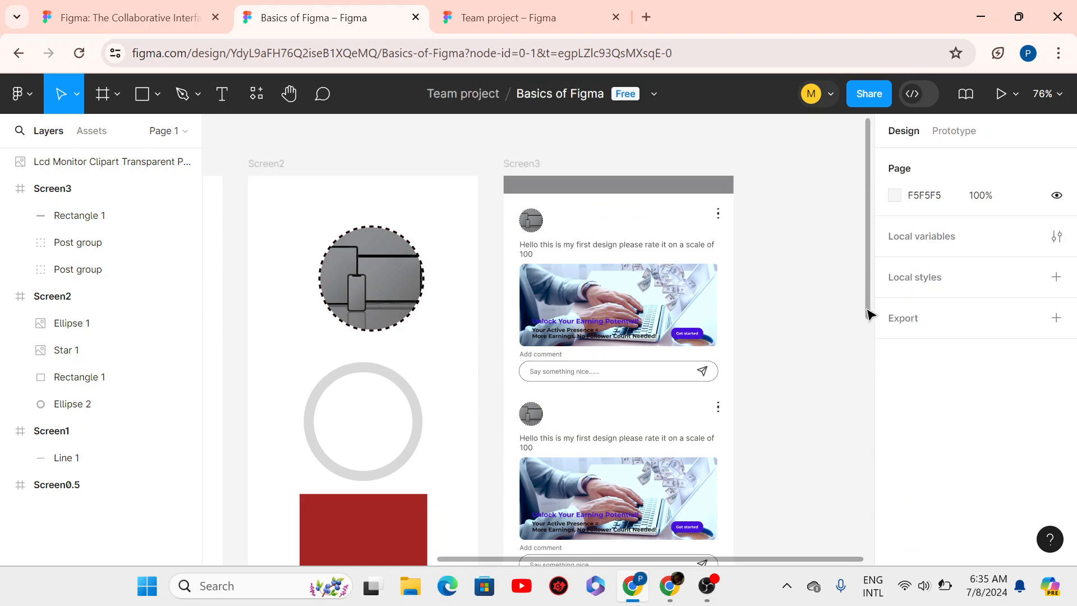
mouse_move(868, 312)
mouse_down()
mouse_move(865, 360)
mouse_move(863, 318)
mouse_move(860, 329)
mouse_up()
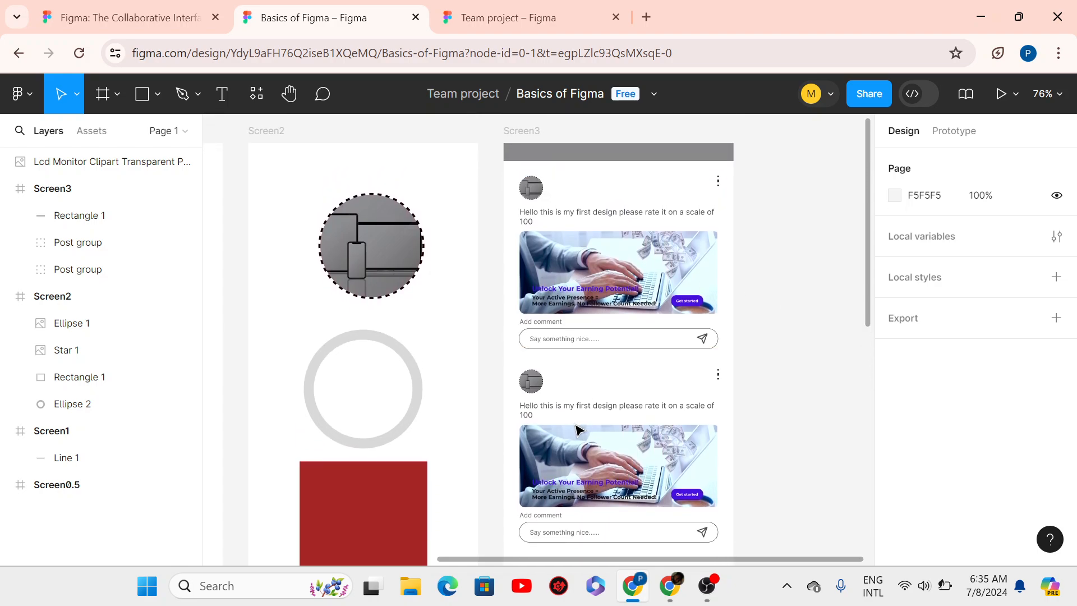
- Set the grey header bar's layer opacity to 60% and check its transparency
click(634, 155)
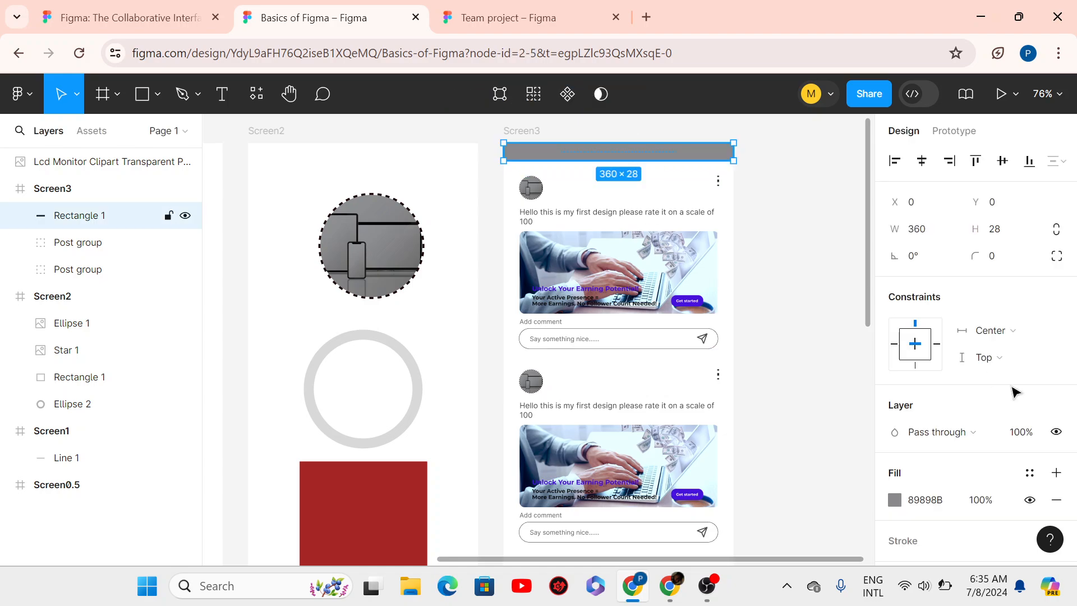
click(1018, 433)
drag(1000, 436, 917, 452)
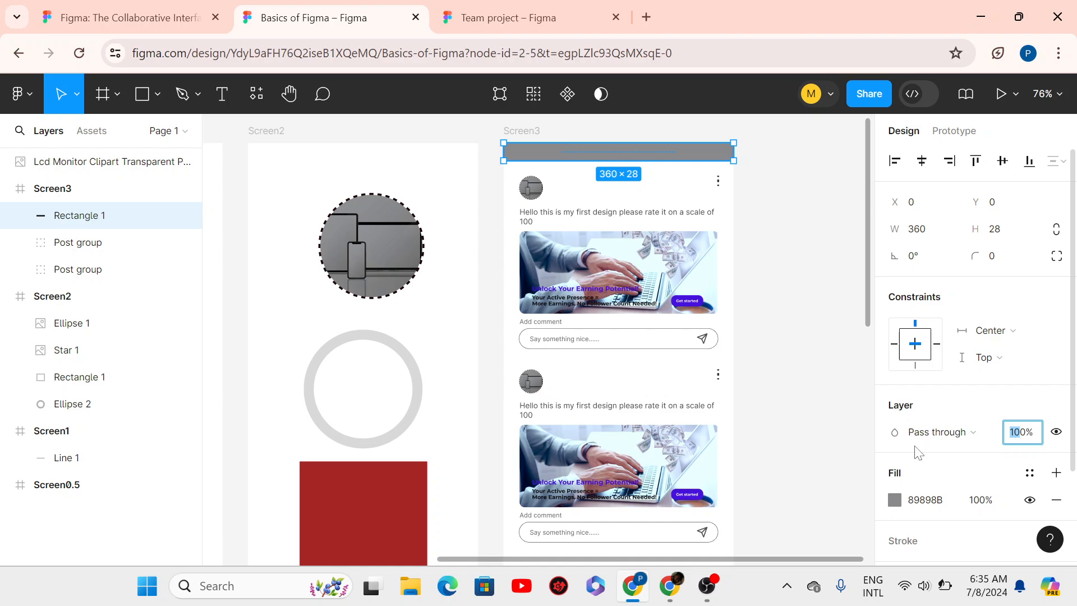
key(Return)
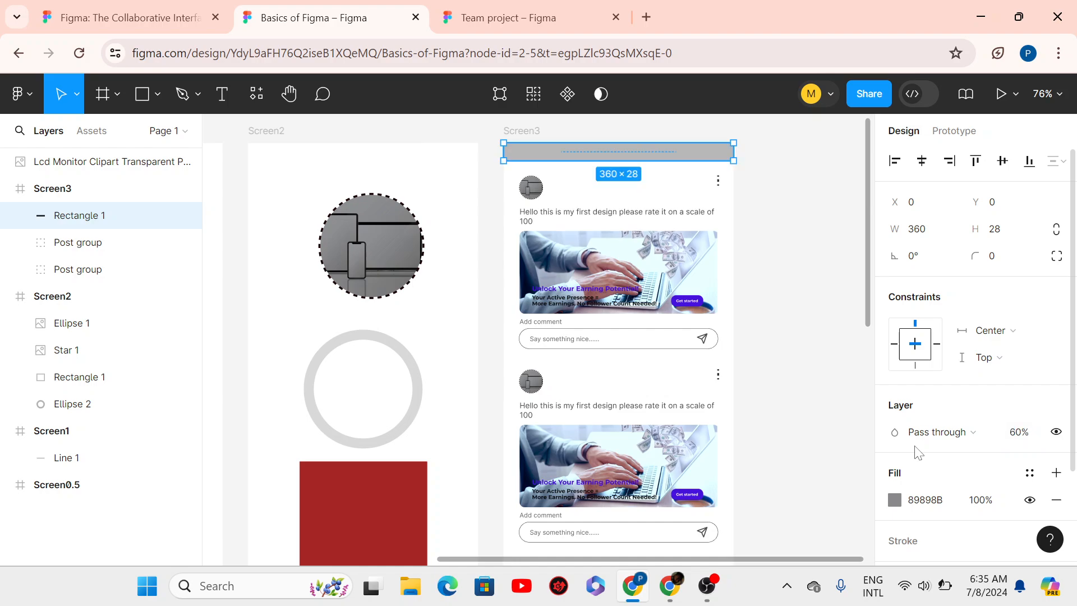
click(788, 311)
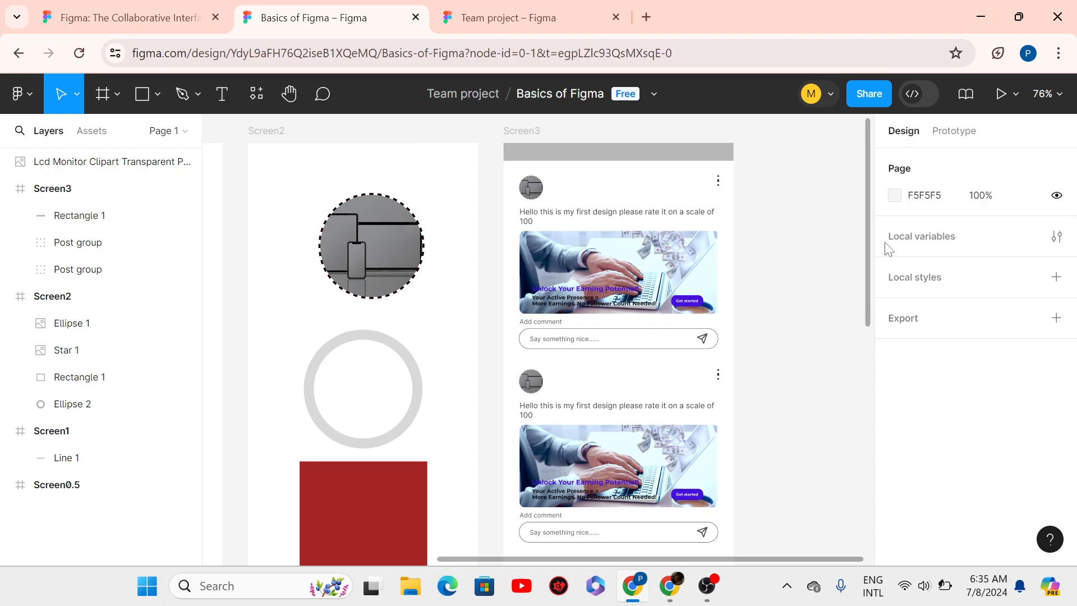
mouse_move(869, 289)
mouse_down()
mouse_move(862, 368)
mouse_move(879, 208)
mouse_move(870, 290)
mouse_up()
click(646, 155)
click(640, 159)
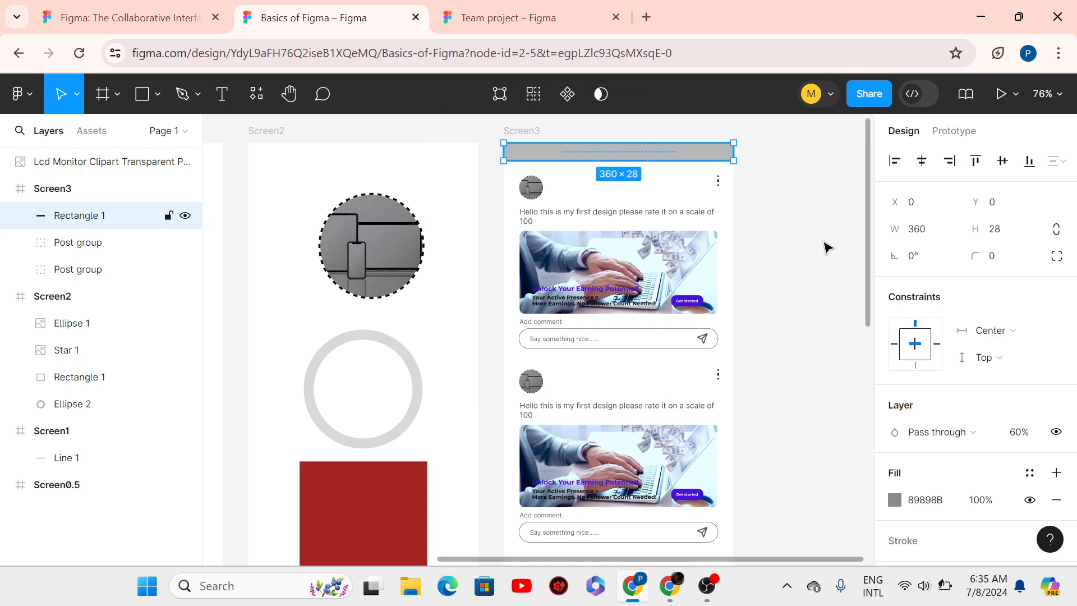
- Give the Screen3 frame a 24 corner radius and inspect the rounded corners
click(524, 133)
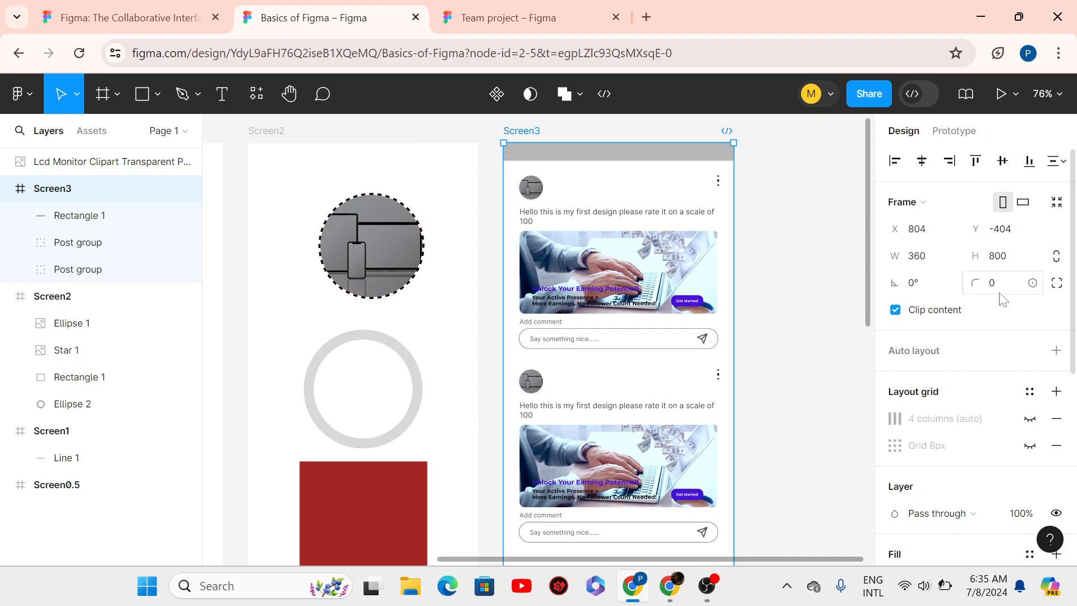
click(1000, 283)
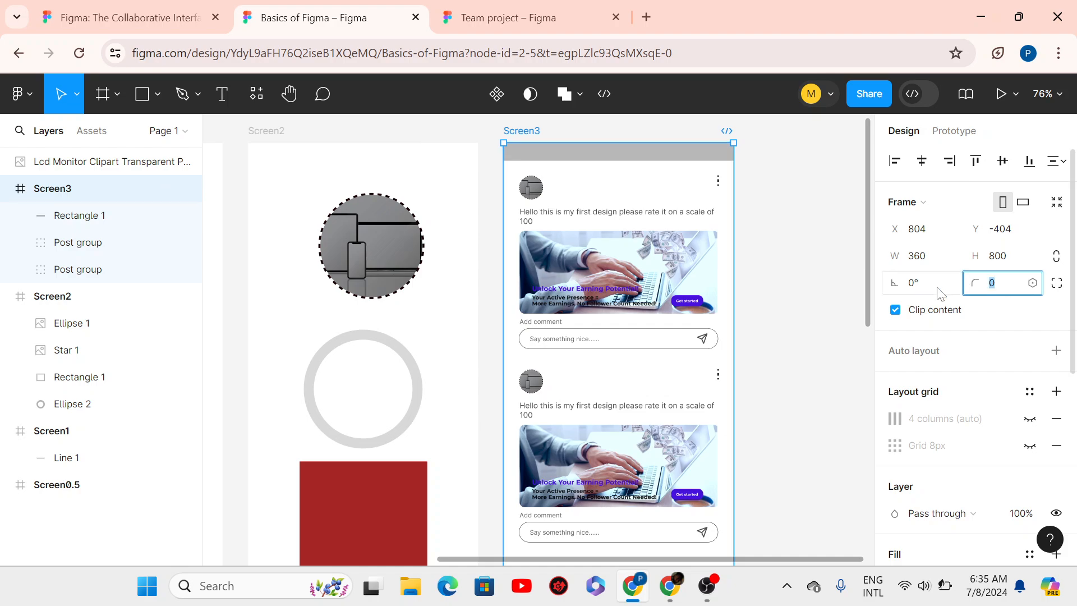
text(14)
key(Return)
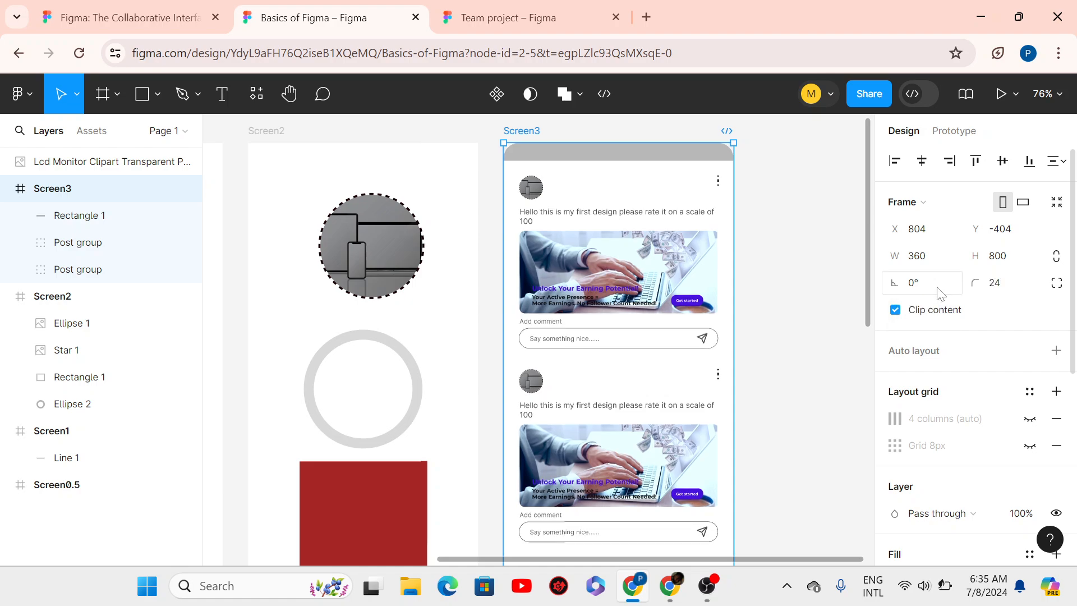
click(824, 269)
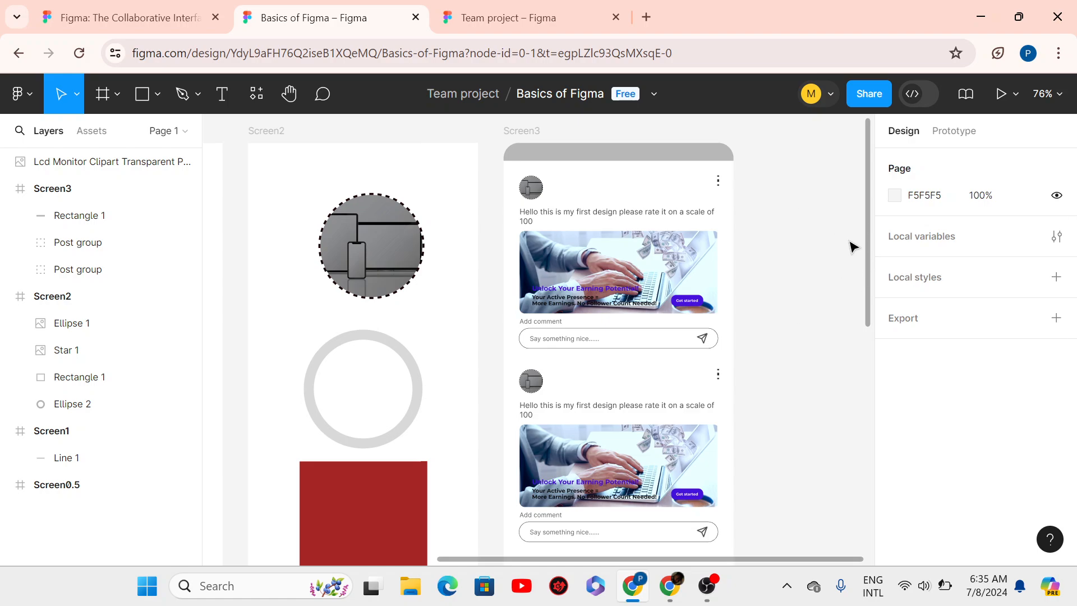
scroll(871, 281, down, 1)
scroll(871, 280, down, 1)
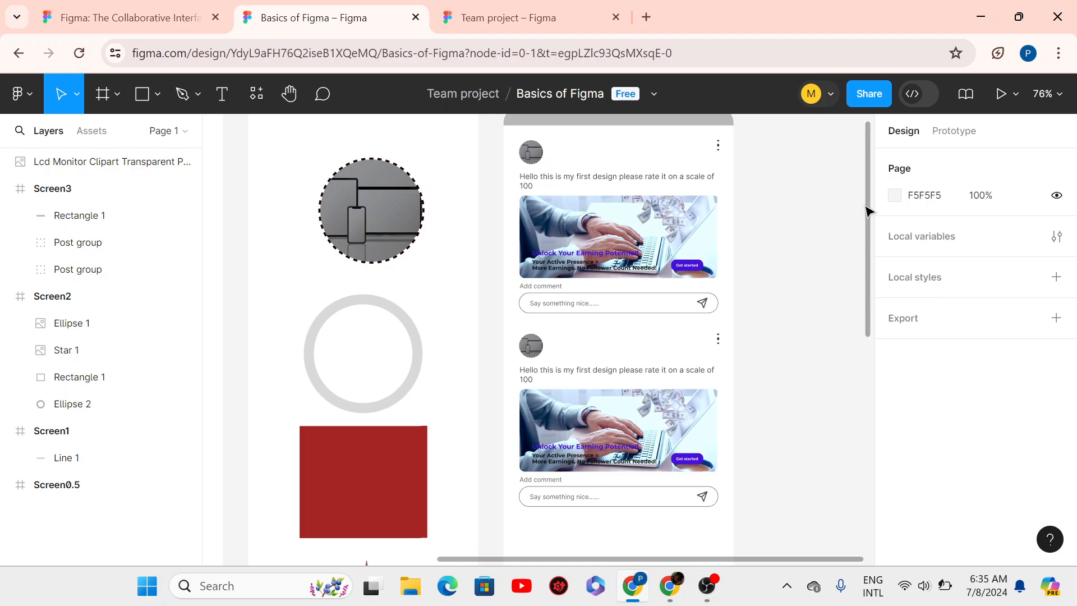
scroll(867, 239, up, 1)
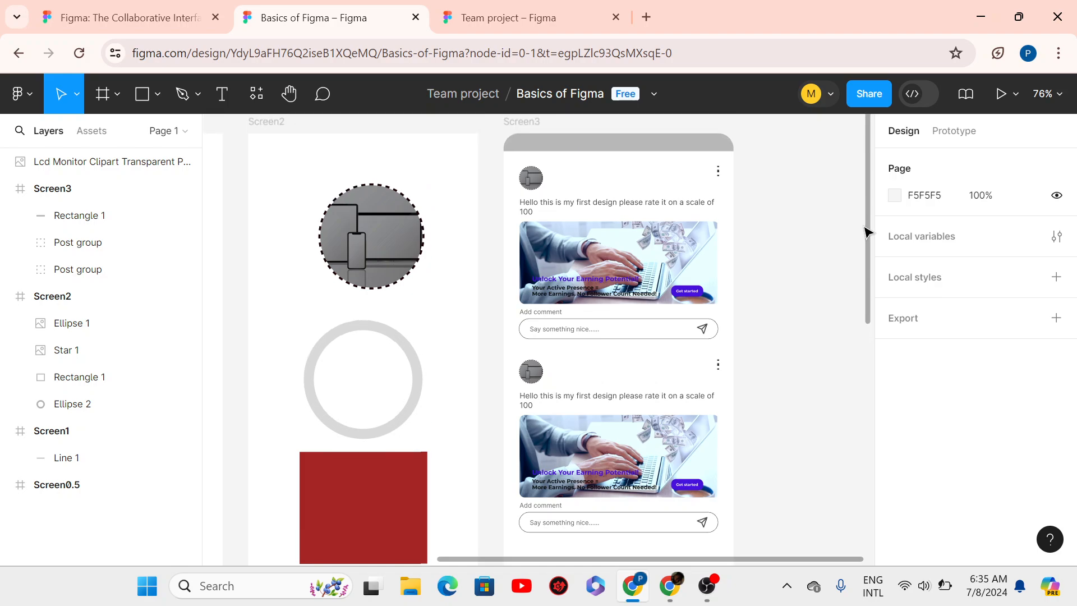
- Copy the file's share link and invite a collaborator's e-mail address with edit access
click(874, 93)
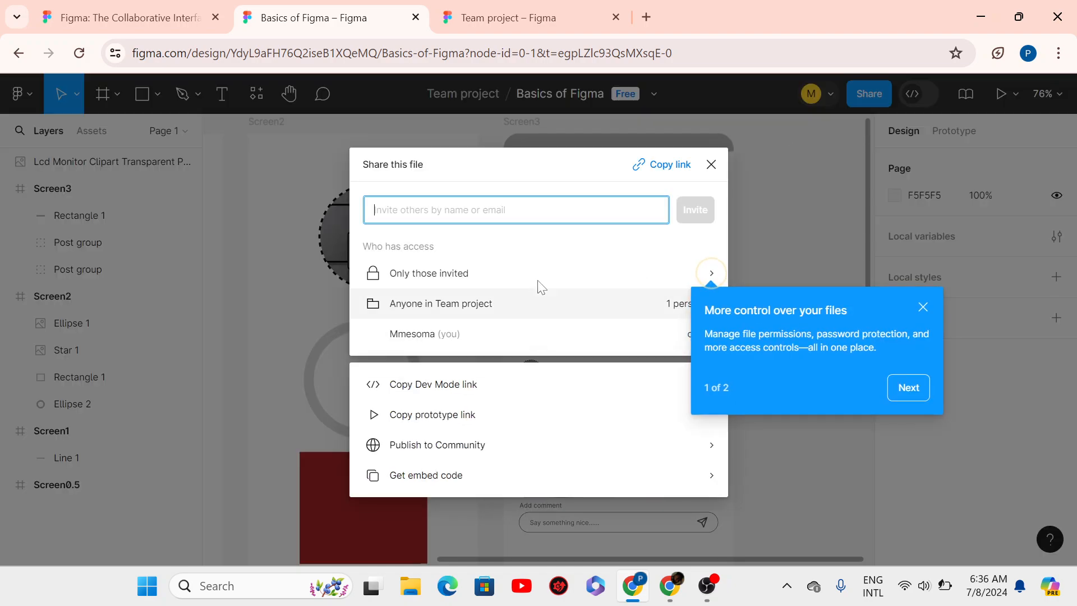
click(662, 168)
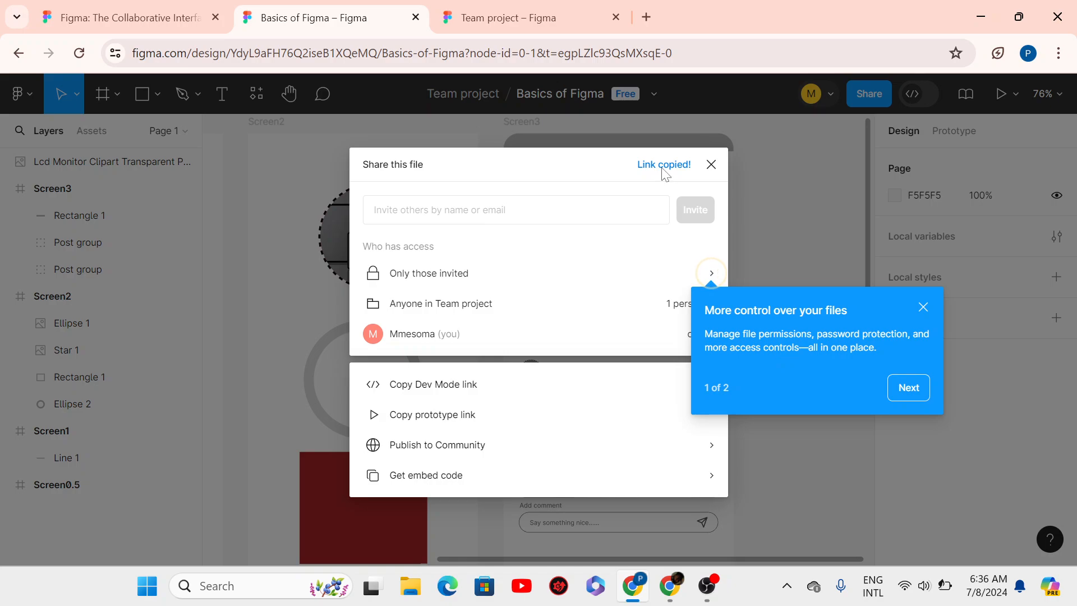
click(539, 219)
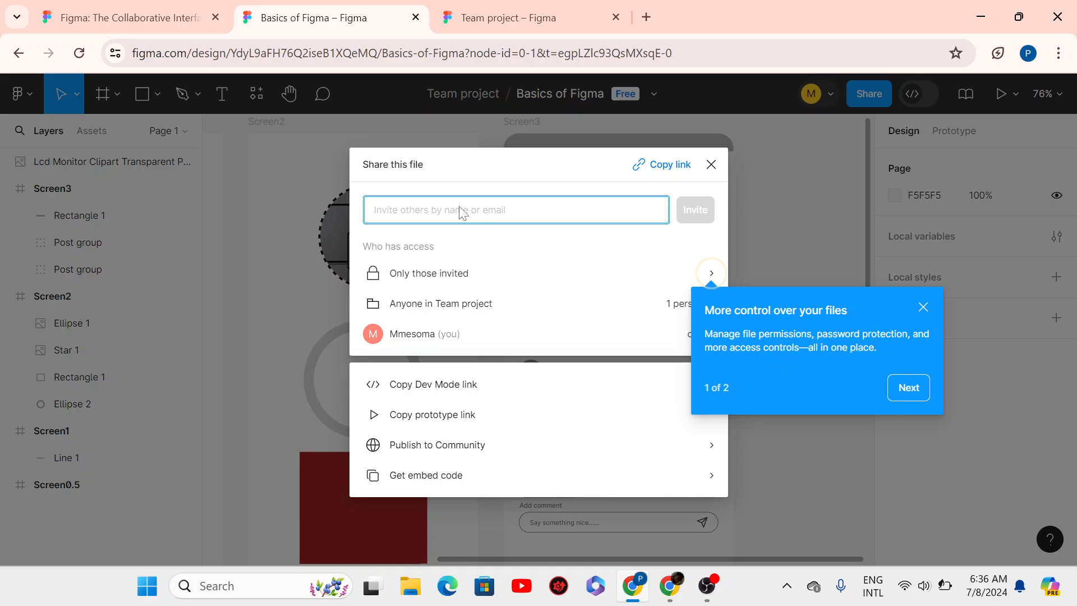
text(ok)
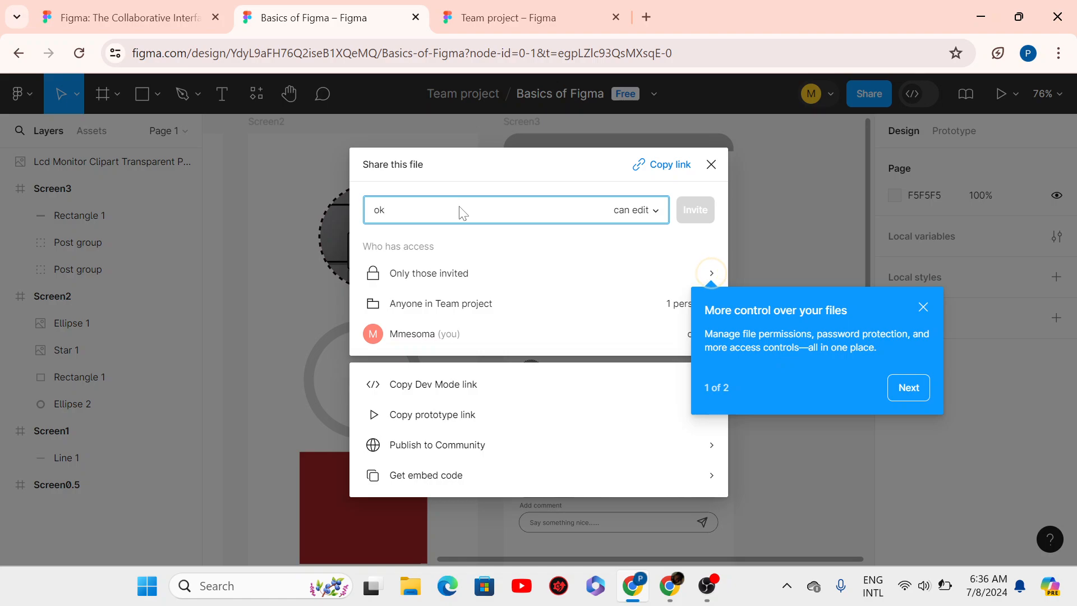
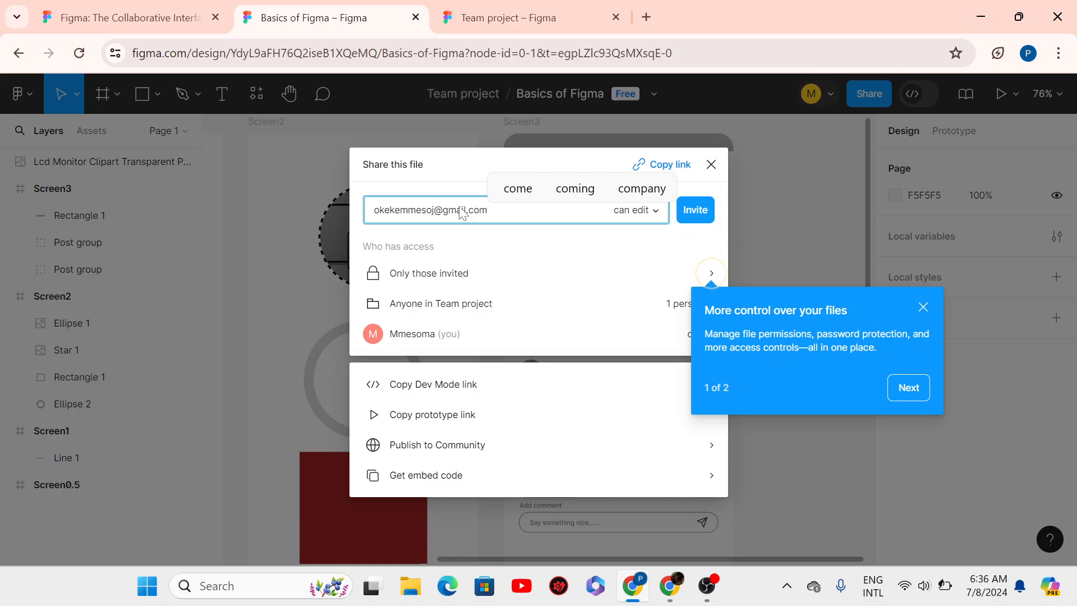
click(693, 219)
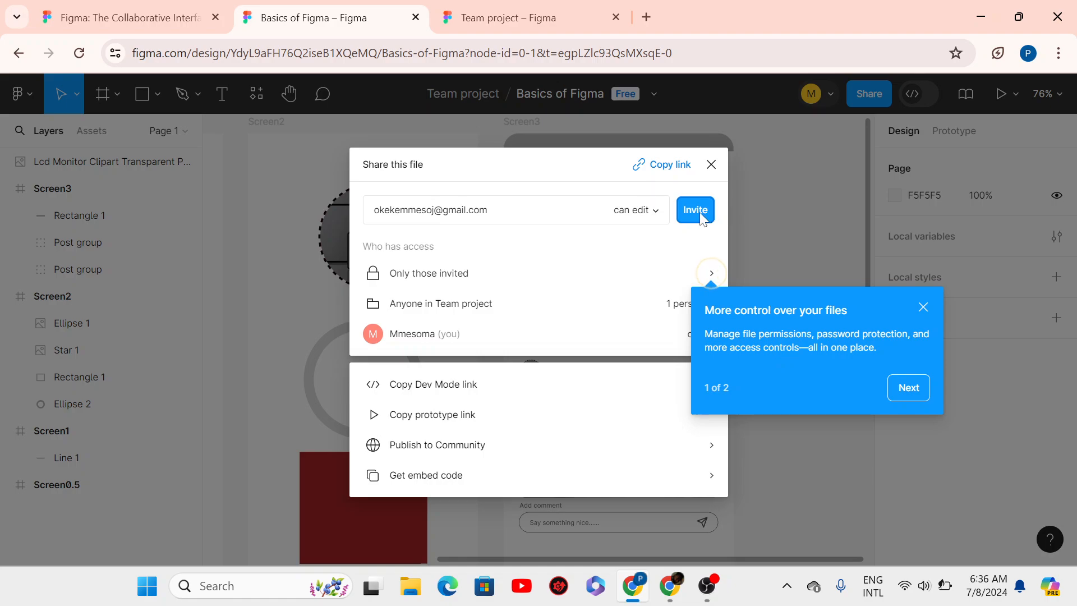
click(659, 165)
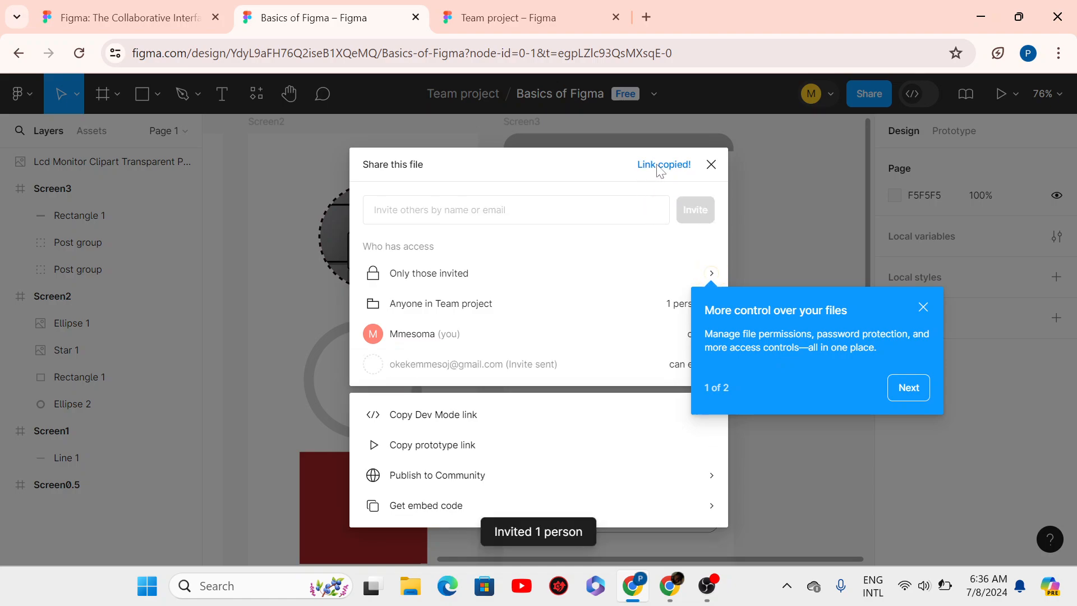
click(712, 163)
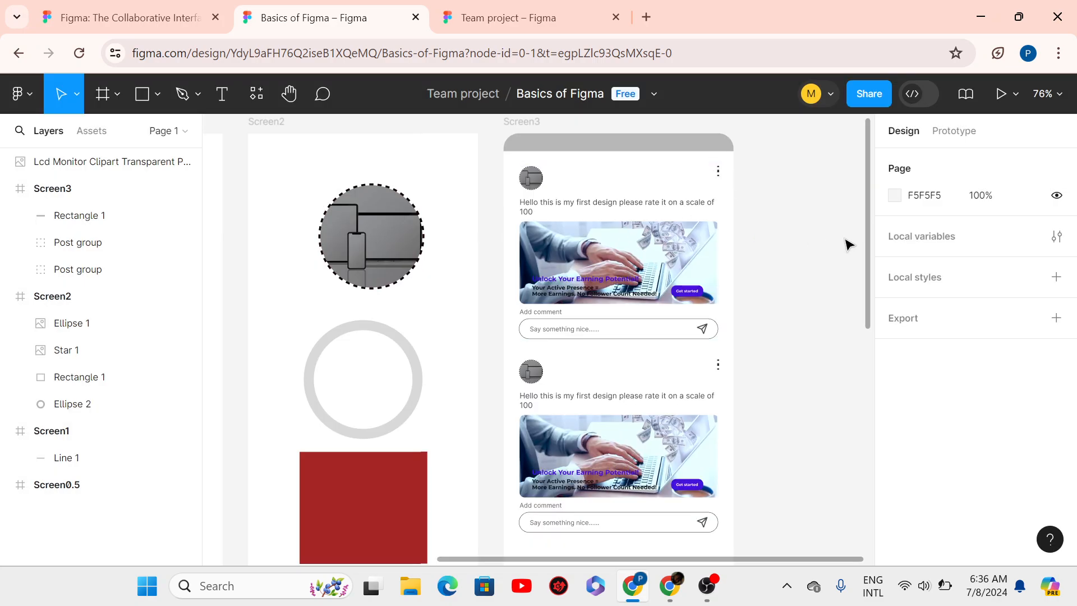
scroll(847, 245, down, 2)
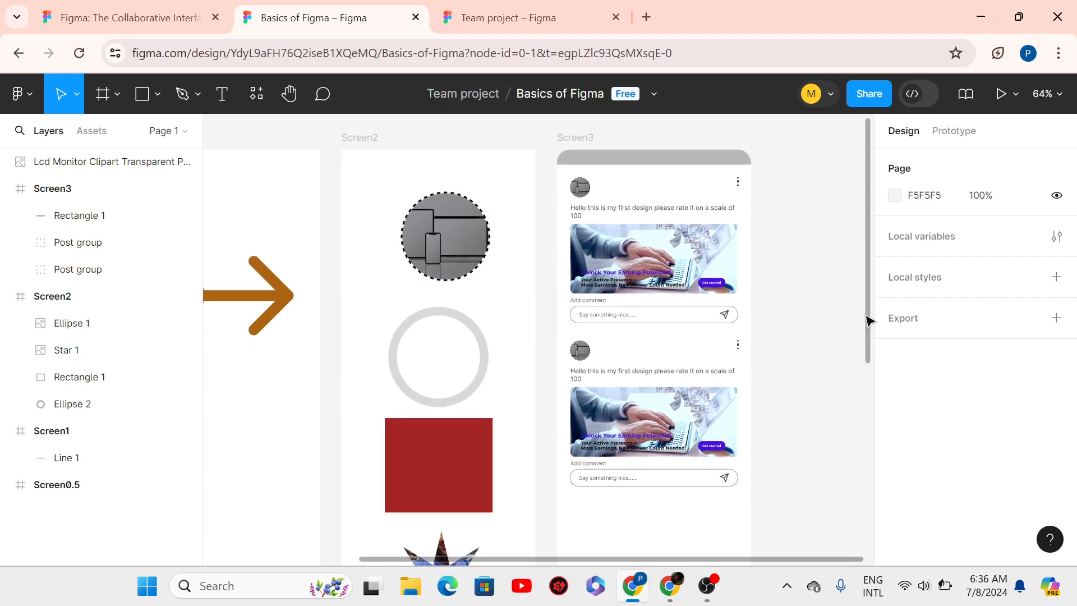
mouse_move(867, 320)
mouse_down()
mouse_move(865, 353)
mouse_move(864, 293)
mouse_move(853, 308)
mouse_up()
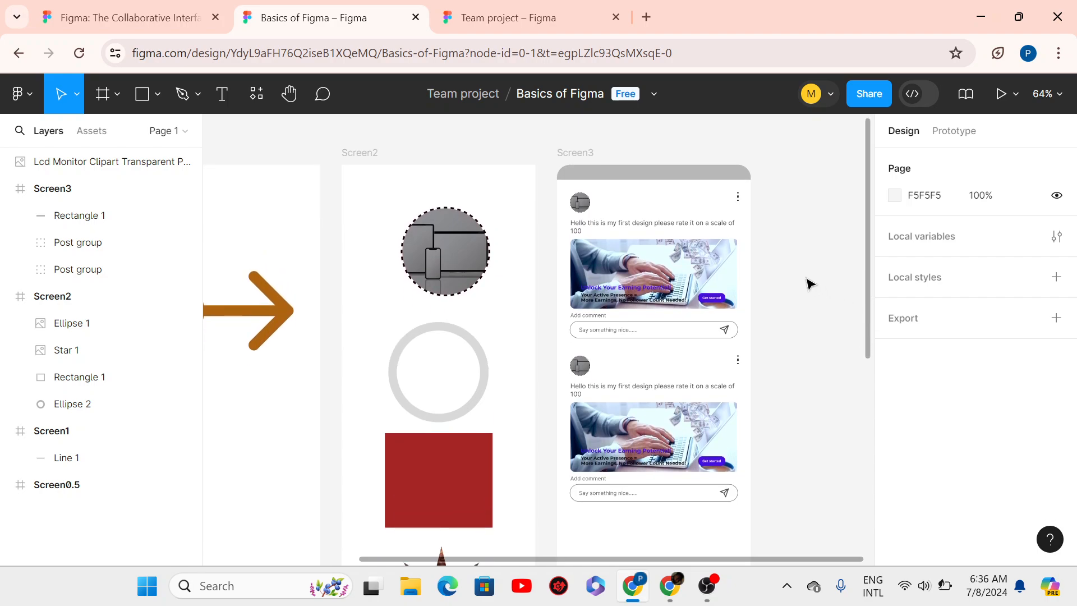
scroll(834, 307, down, 2)
scroll(834, 308, up, 3)
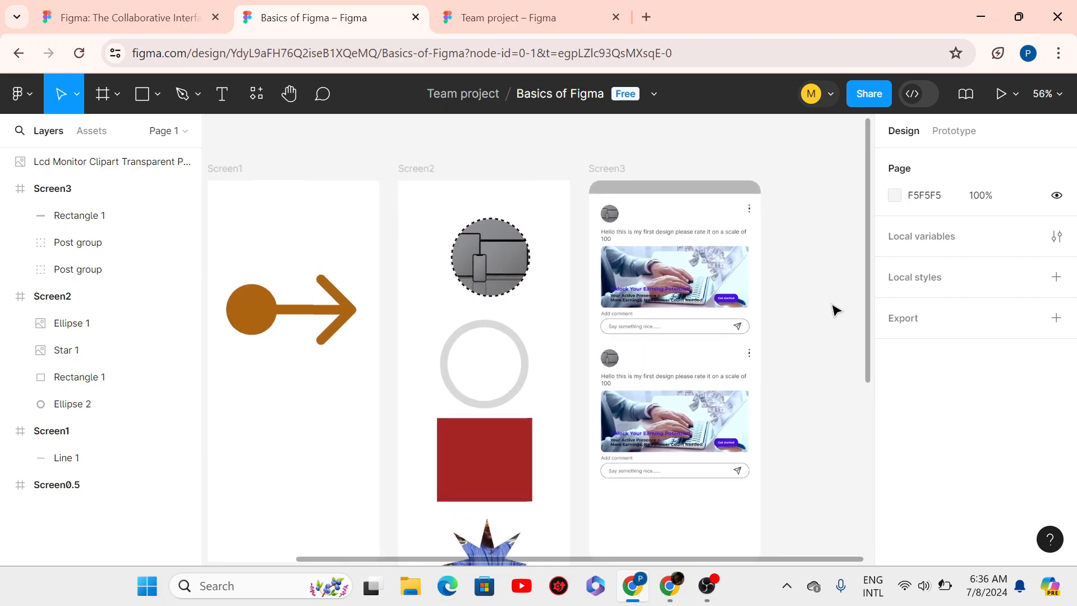
scroll(834, 308, up, 2)
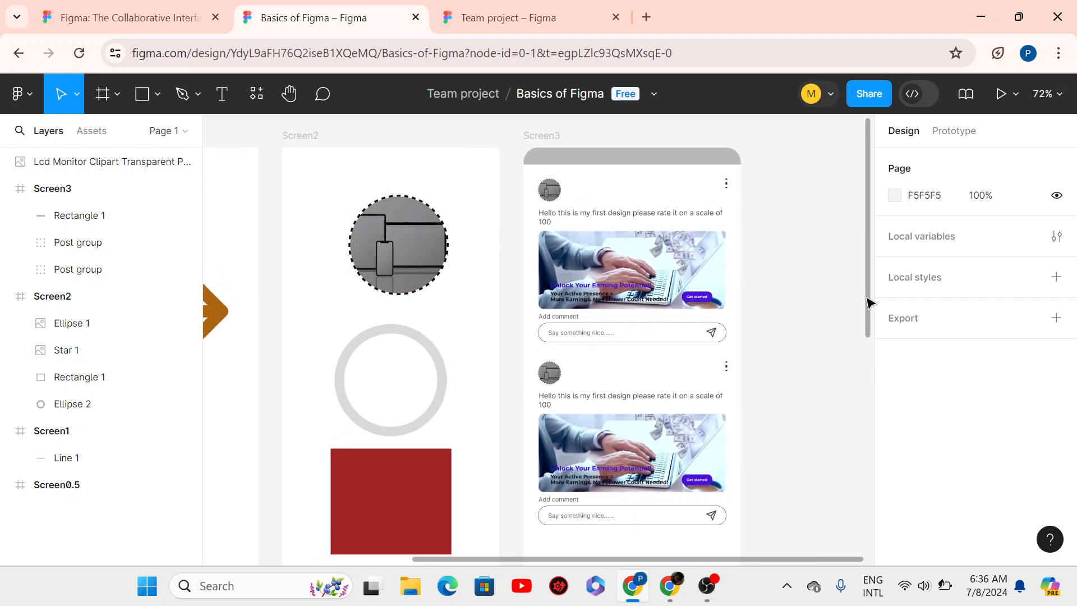
scroll(876, 314, down, 1)
scroll(870, 298, up, 2)
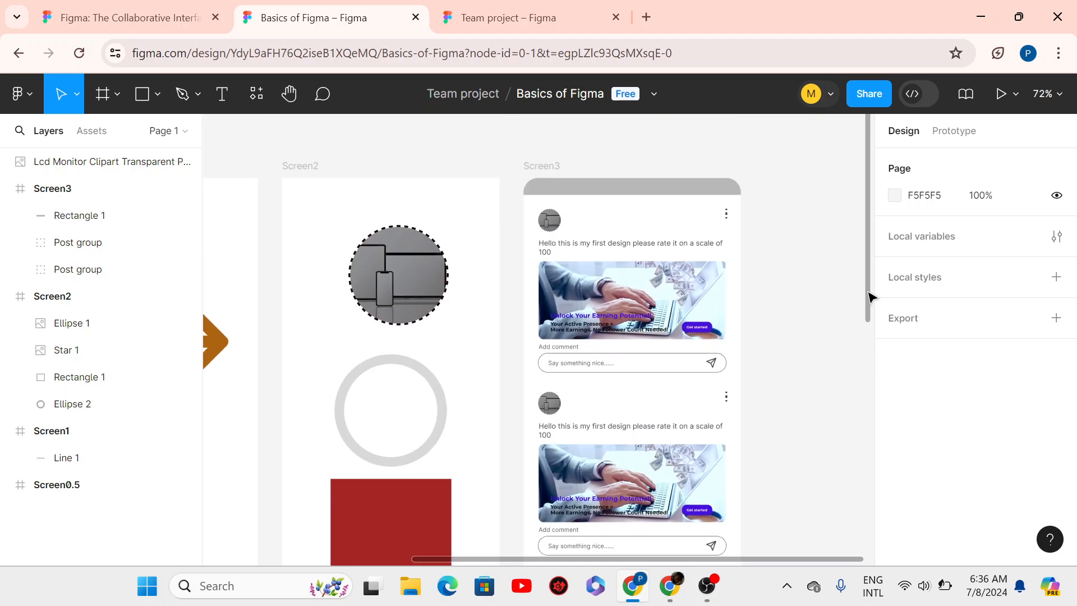